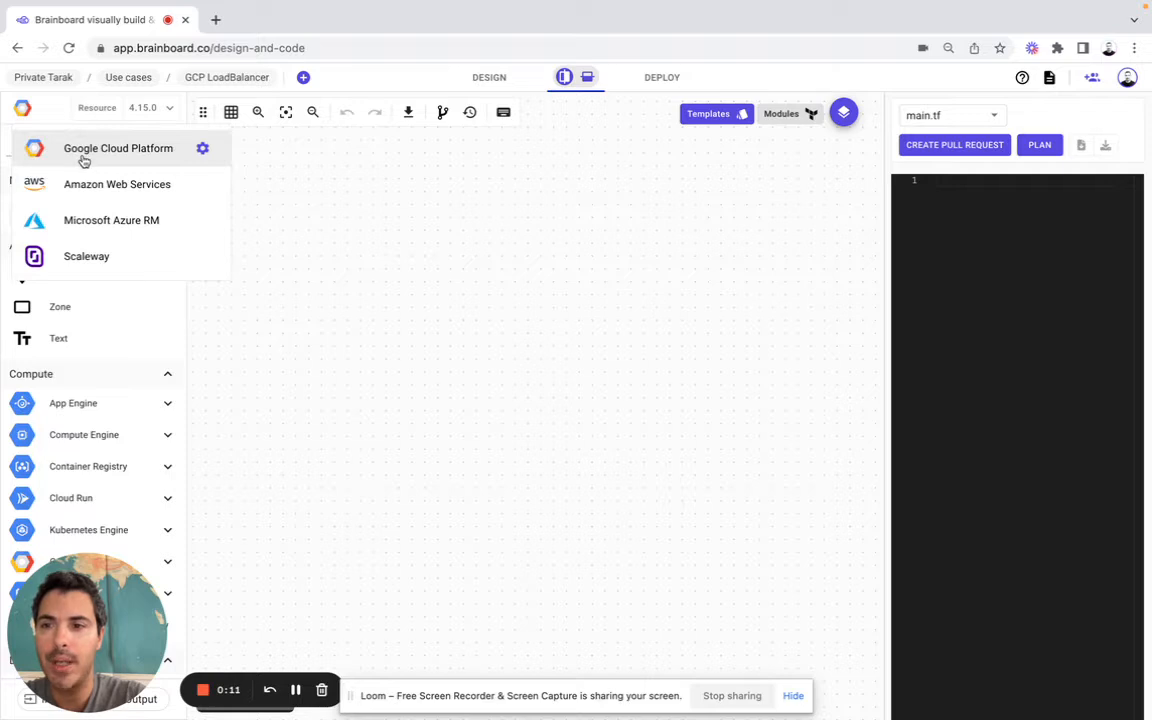
Add a Region area to the canvas, set it to London, England, UK, and enlarge its frame
{"action": "left_click", "coordinate": [287, 206]}
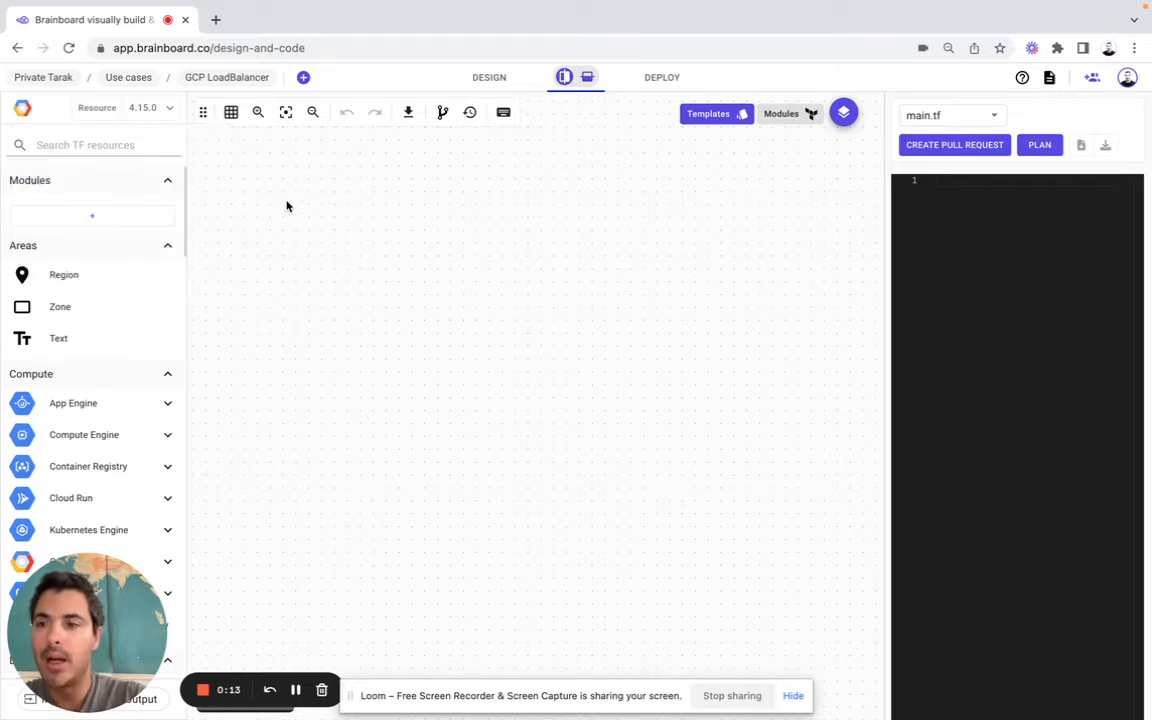
{"action": "left_click_drag", "start_coordinate": [69, 275], "coordinate": [329, 187]}
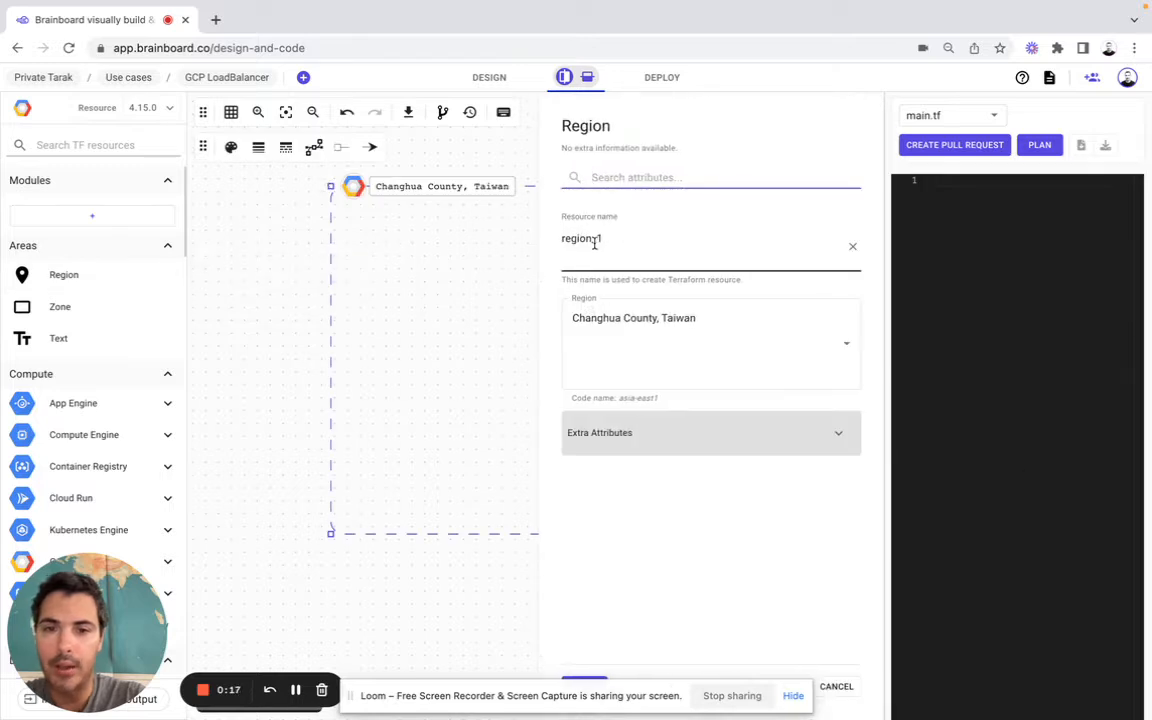
{"action": "double_click", "coordinate": [595, 240]}
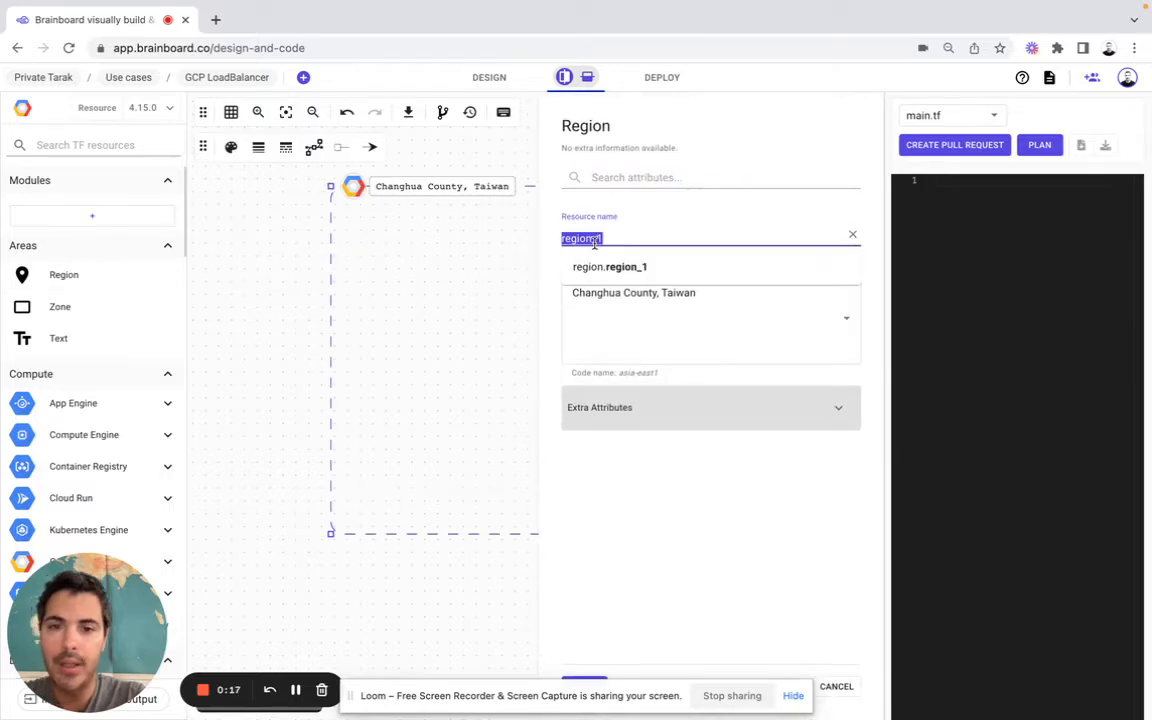
{"action": "double_click", "coordinate": [619, 290]}
{"action": "type", "text": "lo"}
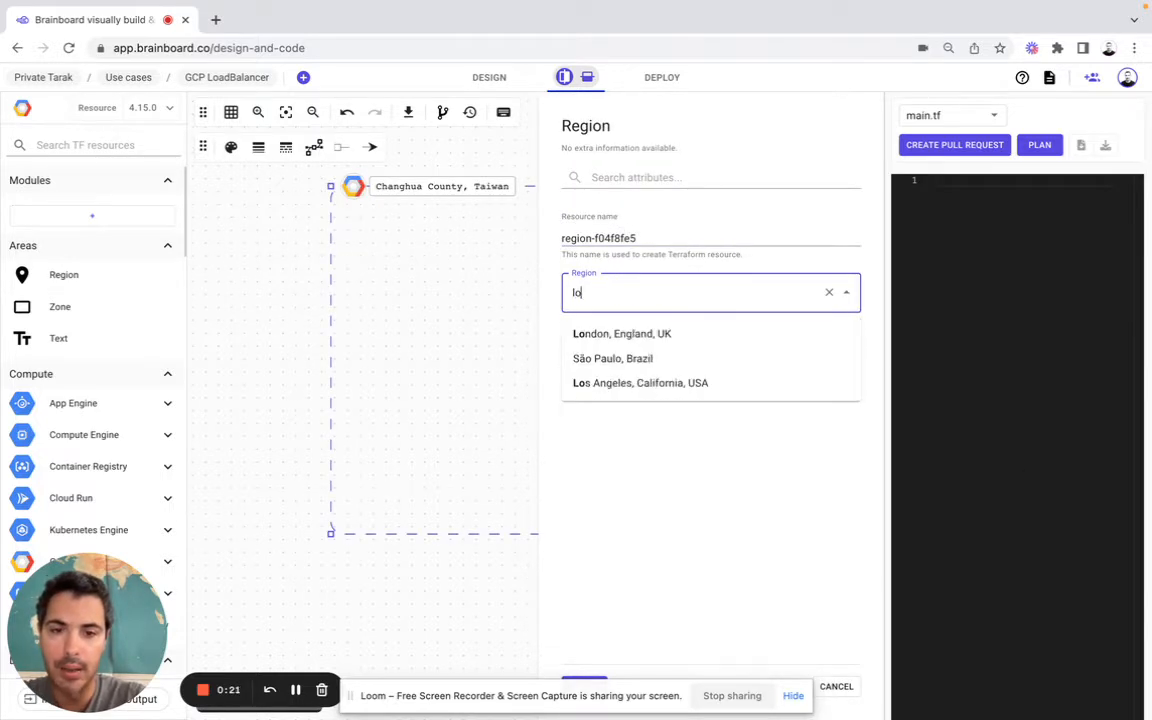
{"action": "left_click", "coordinate": [674, 336]}
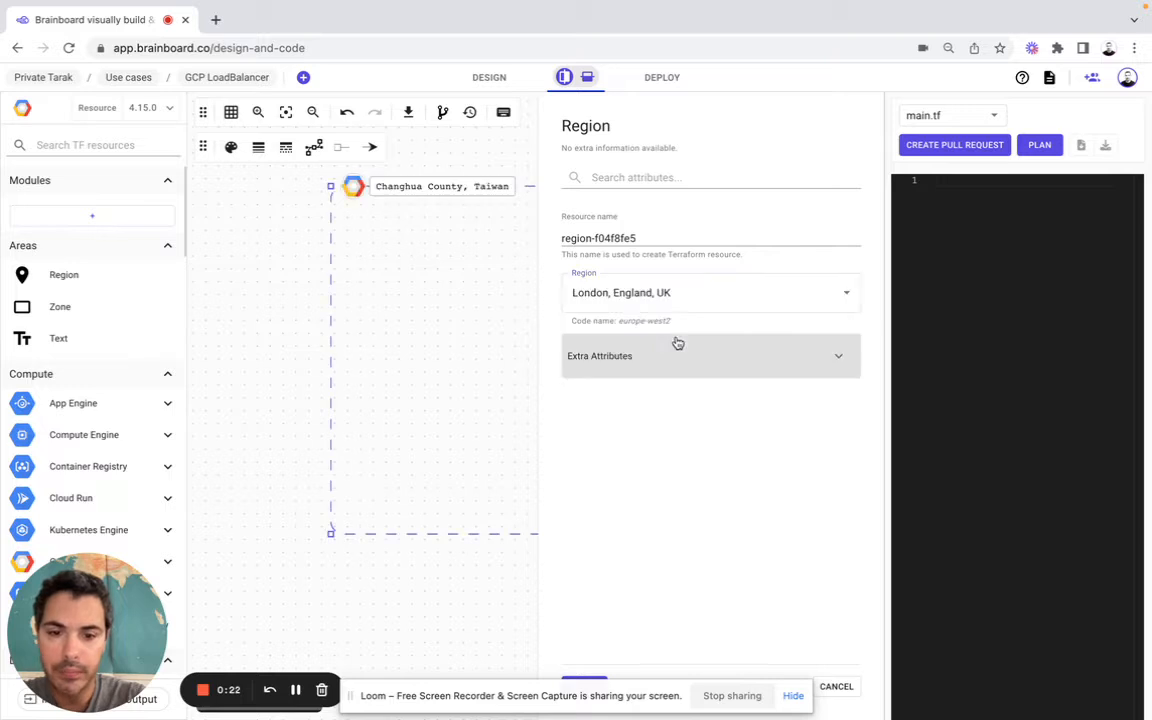
{"action": "left_click", "coordinate": [795, 696]}
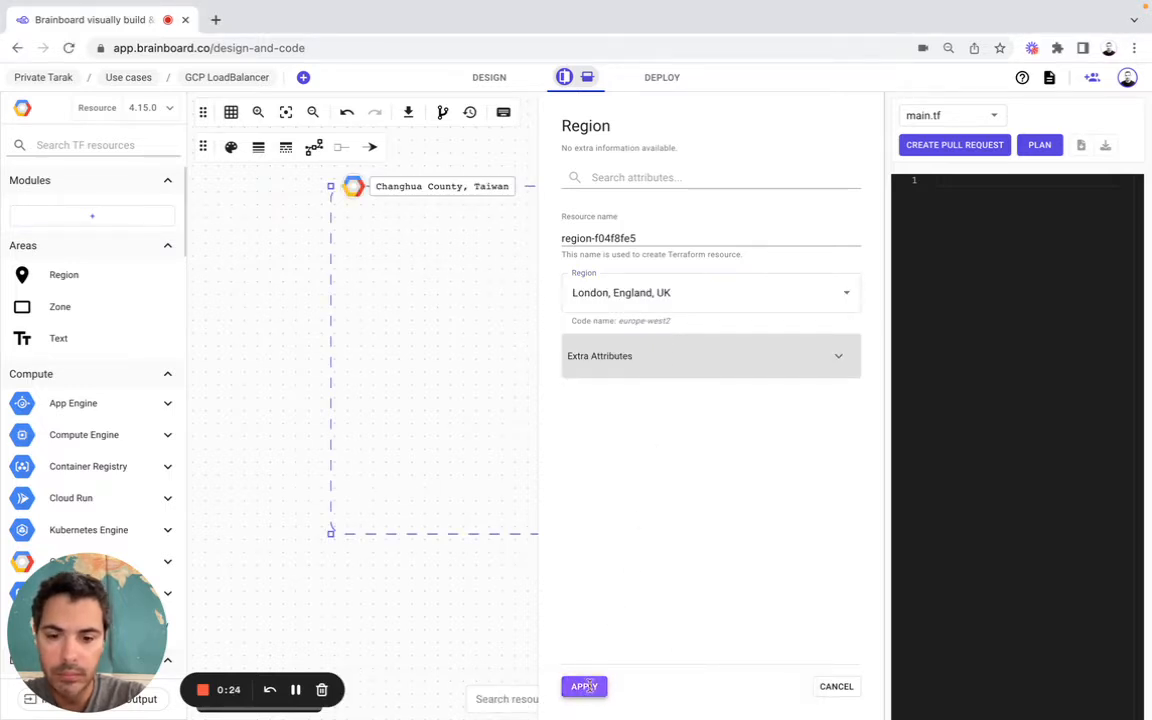
{"action": "left_click", "coordinate": [584, 686]}
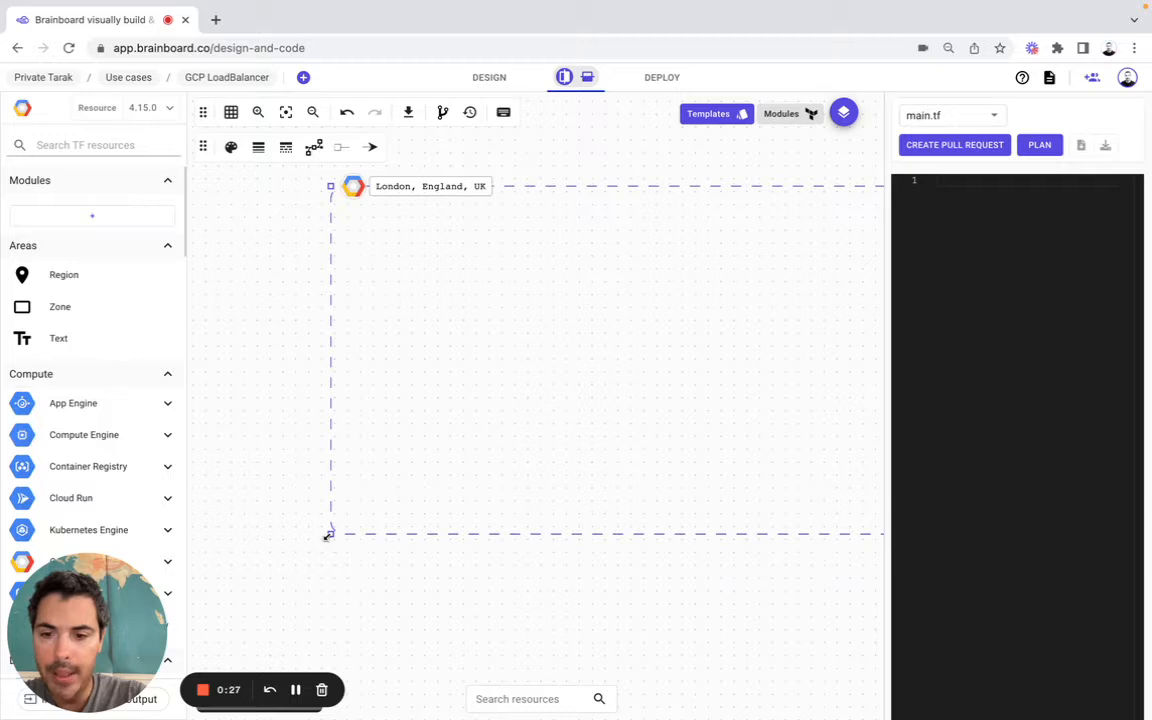
{"action": "left_click_drag", "start_coordinate": [328, 535], "coordinate": [190, 661]}
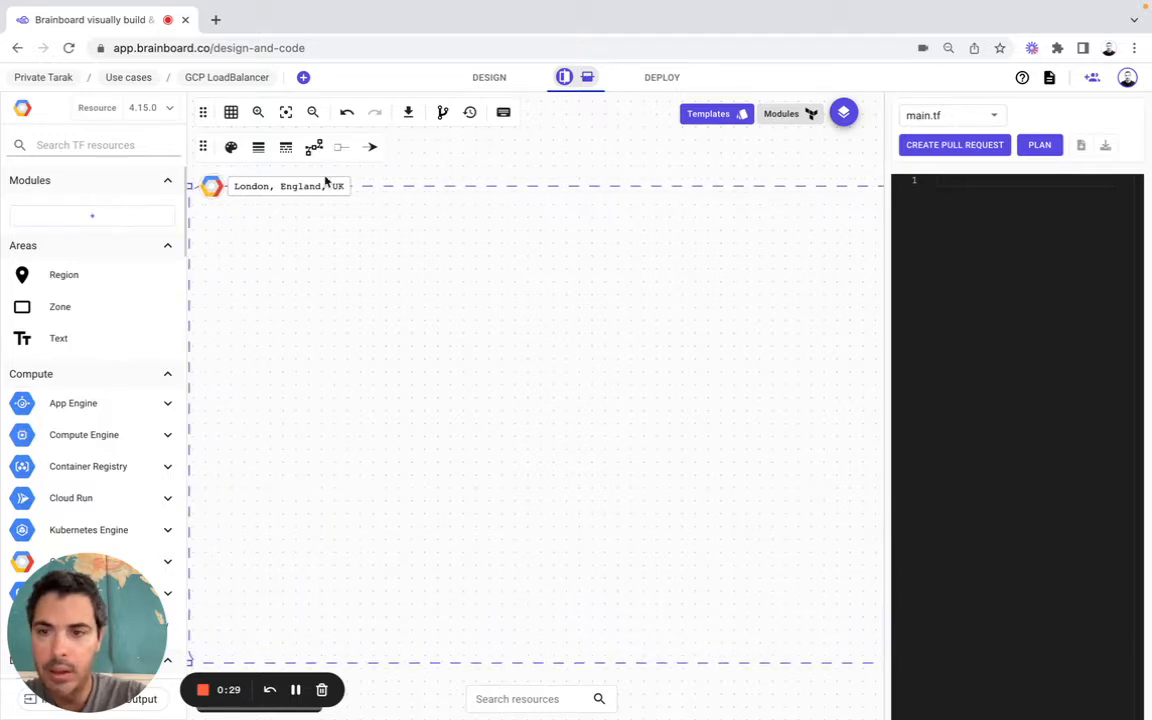
{"action": "left_click", "coordinate": [286, 112]}
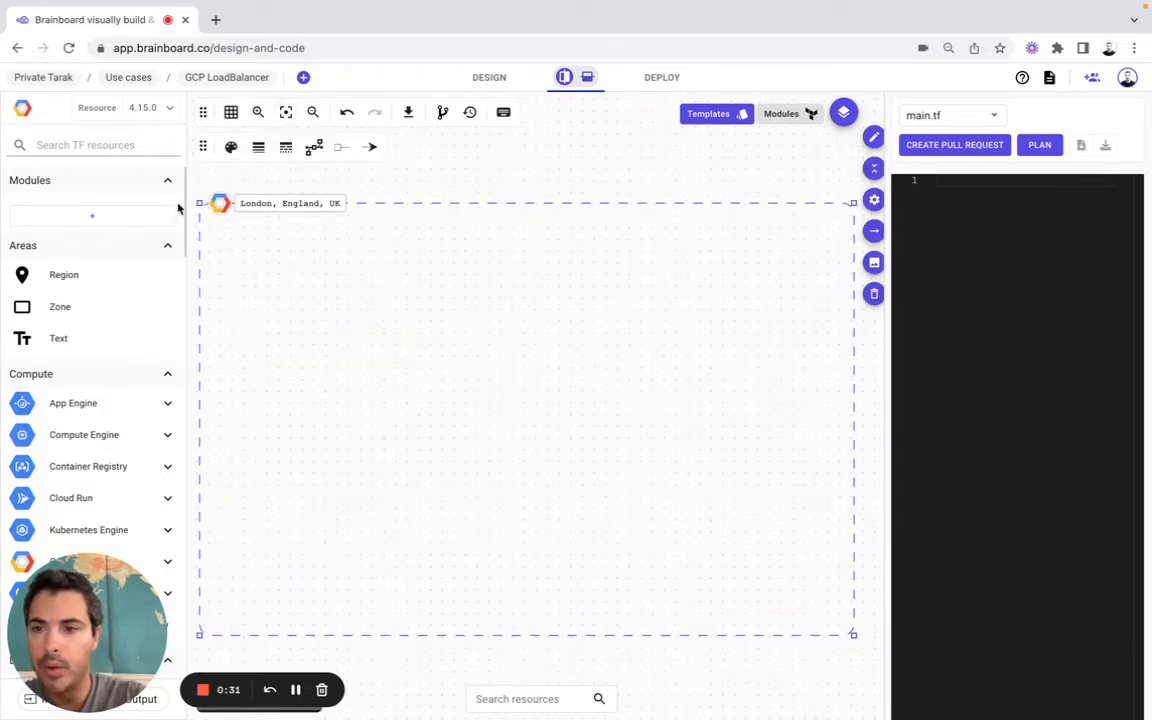
Find the Google Compute Global Address resource and place it inside the London region near its upper edge
{"action": "left_click", "coordinate": [141, 145]}
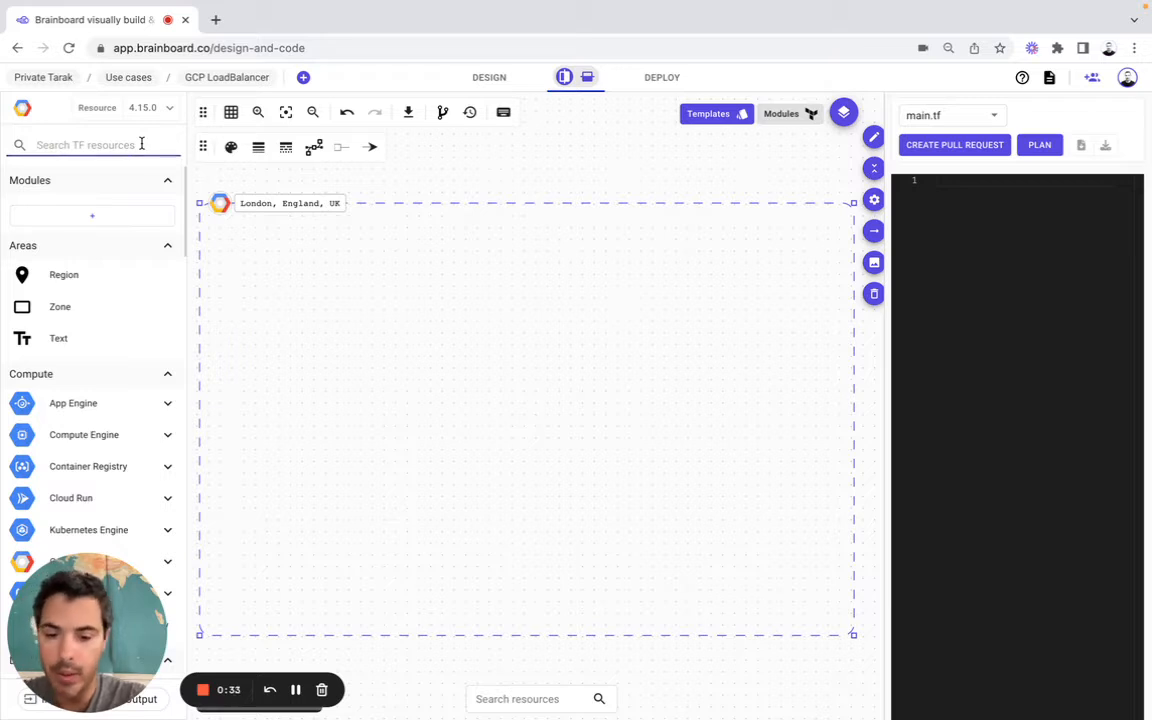
{"action": "type", "text": "global add"}
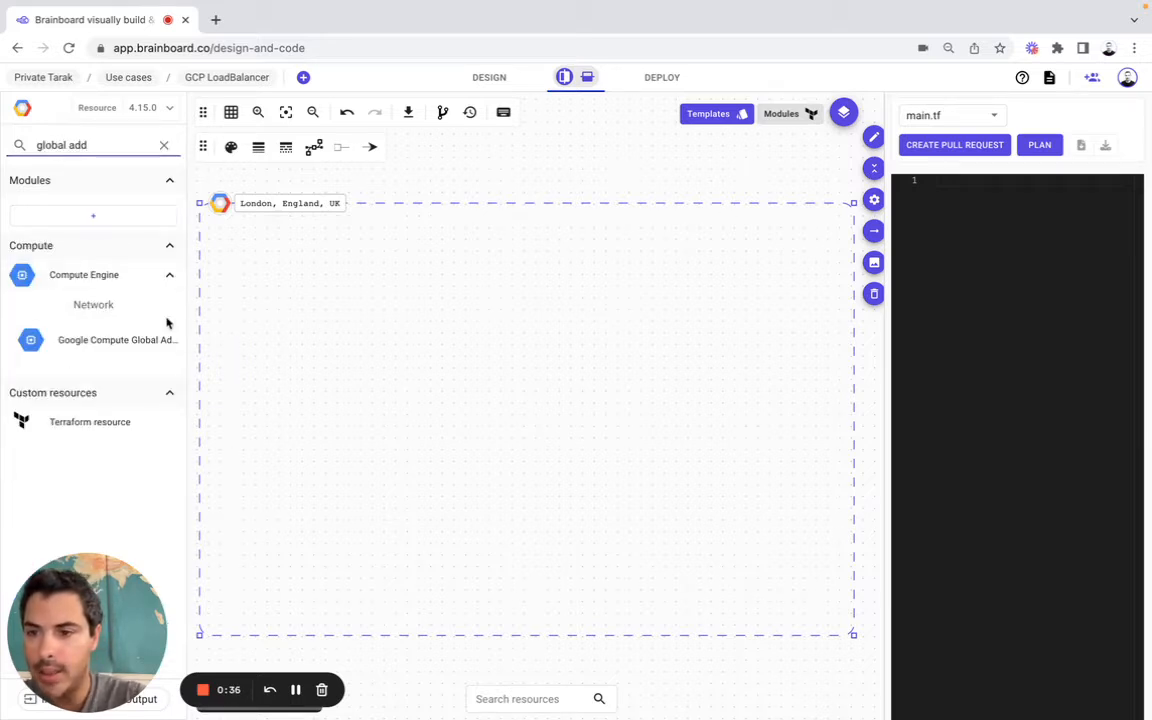
{"action": "left_click_drag", "start_coordinate": [150, 338], "coordinate": [494, 224]}
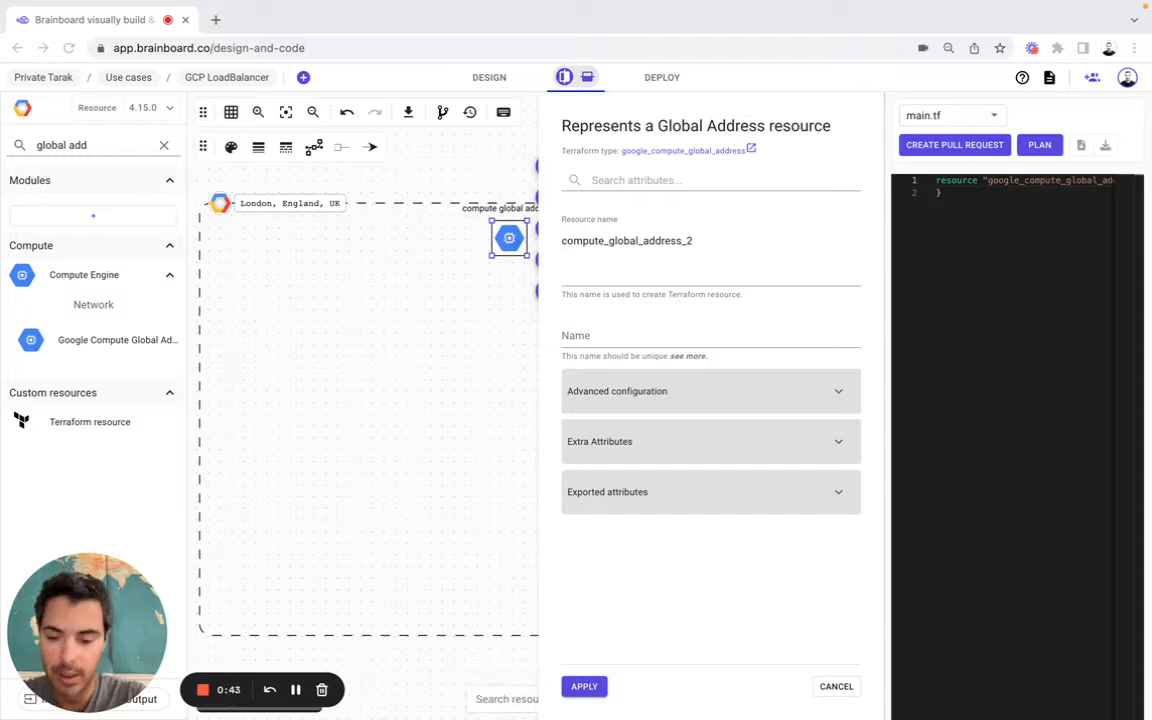
Give the global address the resource name default and the name ${var.name}-address
{"action": "left_click", "coordinate": [612, 240]}
{"action": "double_click", "coordinate": [612, 240]}
{"action": "type", "text": "default"}
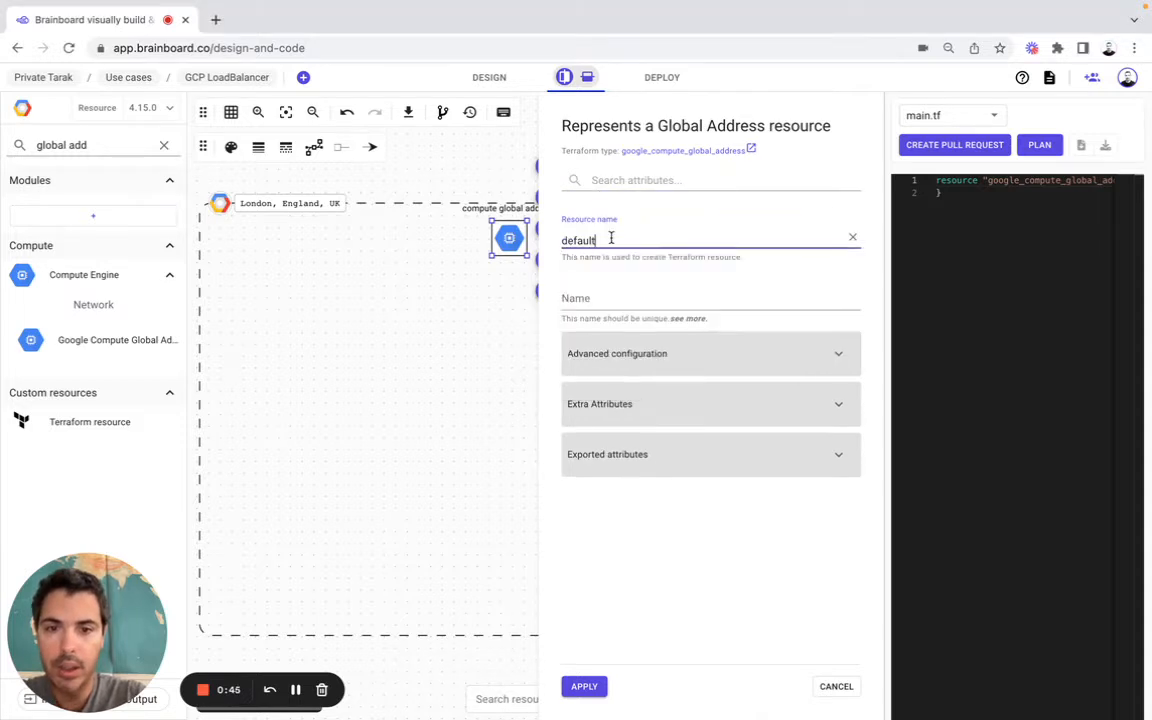
{"action": "left_click", "coordinate": [603, 306]}
{"action": "left_click", "coordinate": [603, 306]}
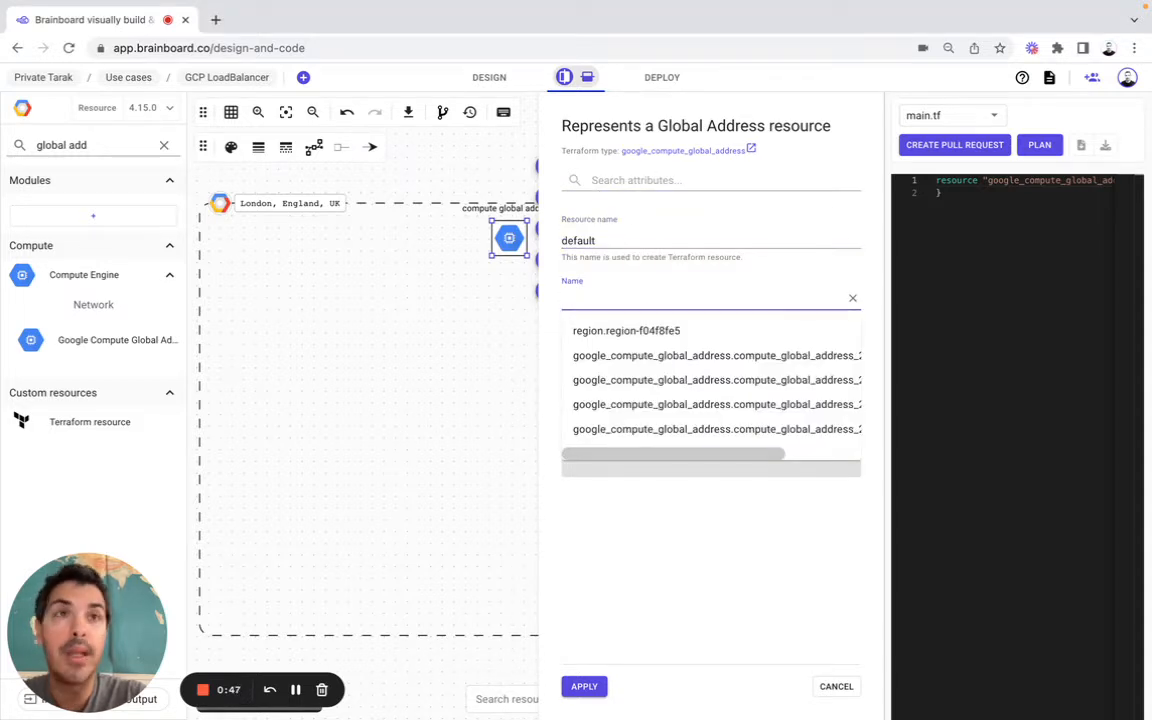
{"action": "key", "text": "super+Tab"}
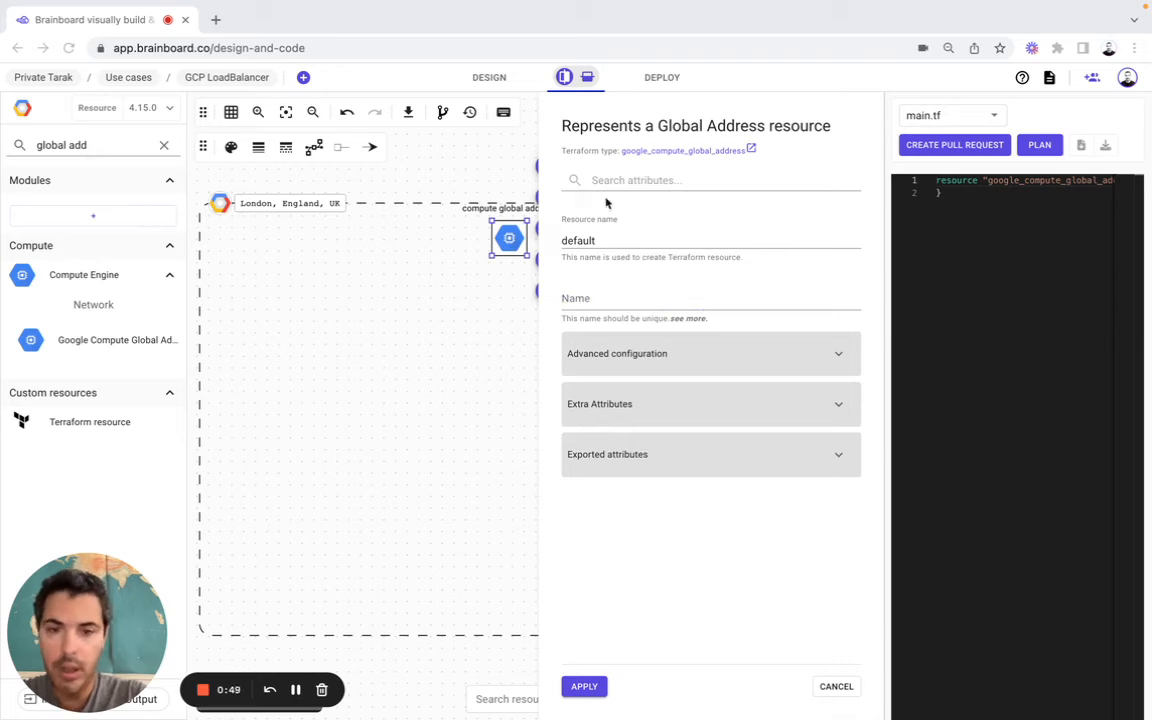
{"action": "key", "text": "super+Tab"}
{"action": "type", "text": "${var.name}-address"}
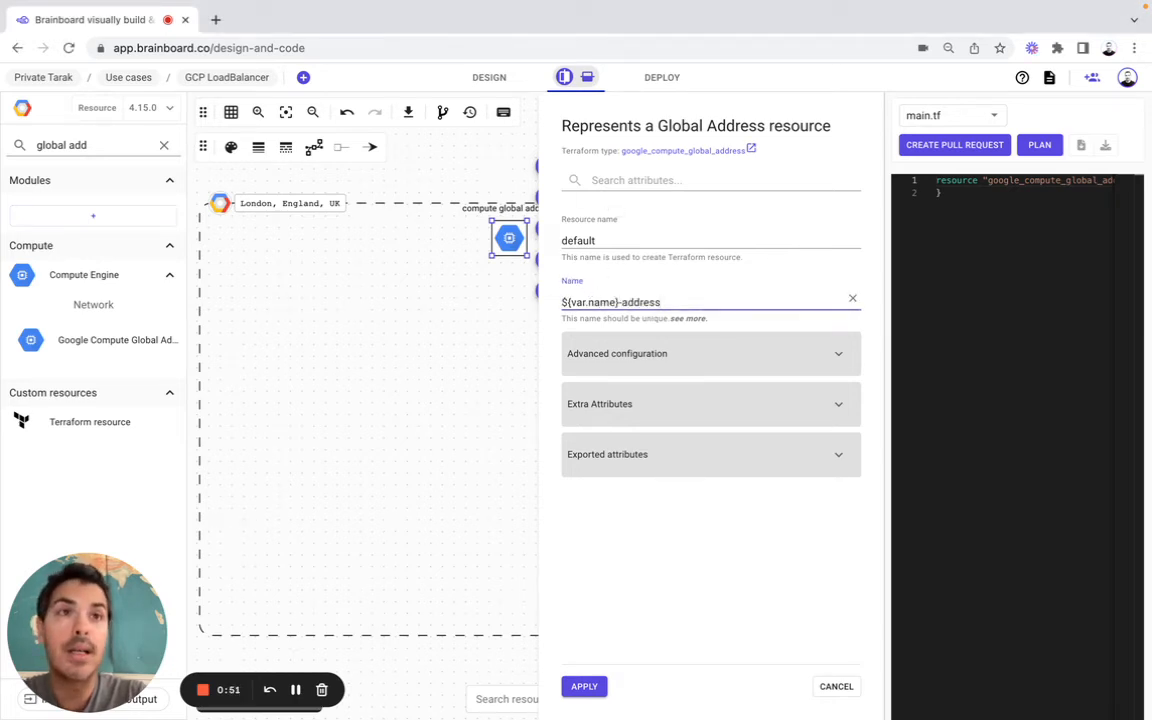
Set the global address's IP version to var.ip_version in its advanced configuration and apply the settings
{"action": "key", "text": "super+Tab"}
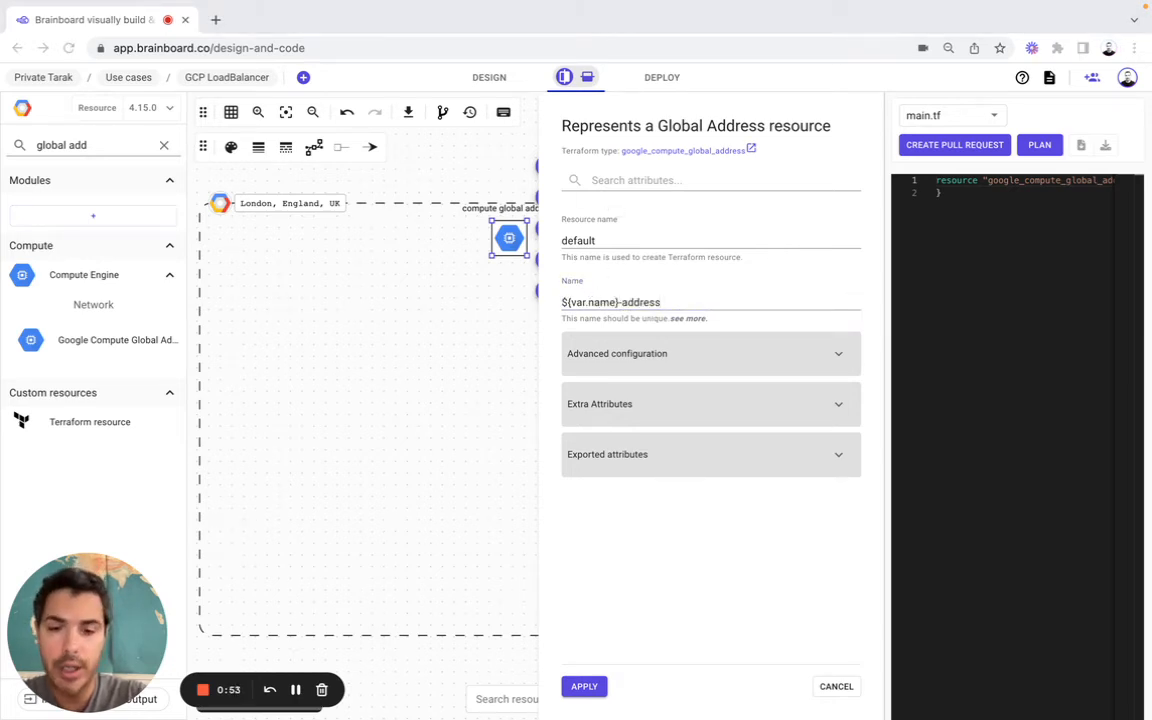
{"action": "key", "text": "super+Tab"}
{"action": "left_click", "coordinate": [645, 362]}
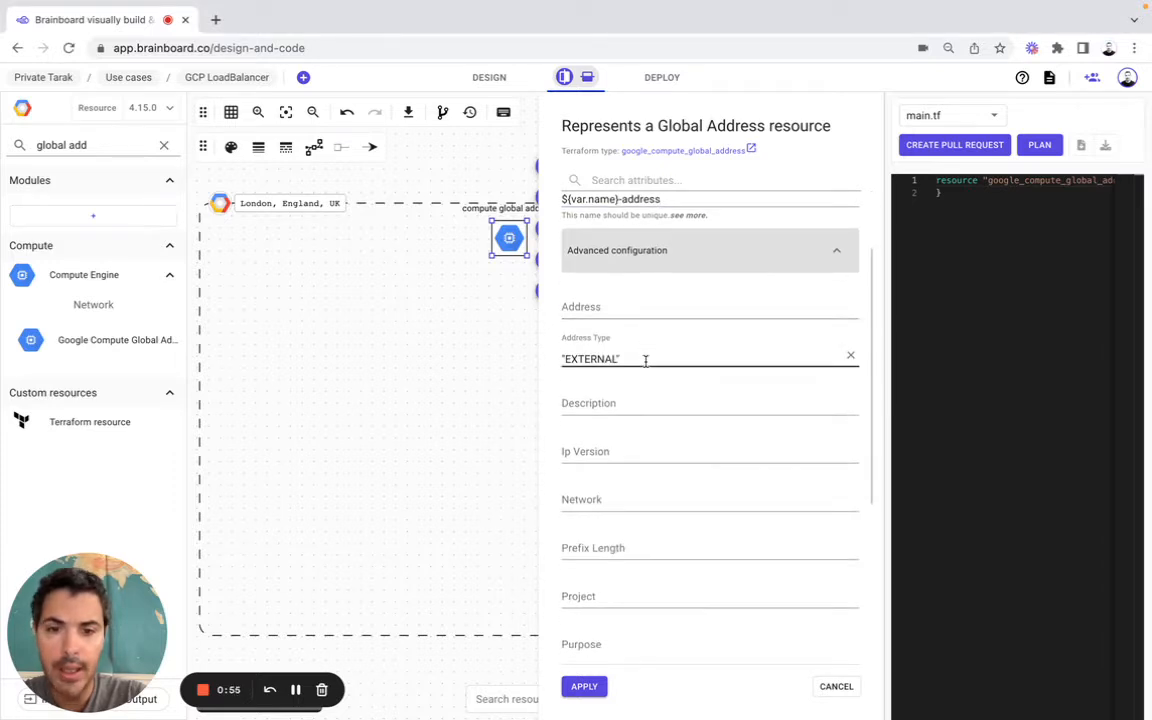
{"action": "key", "text": "super+Tab"}
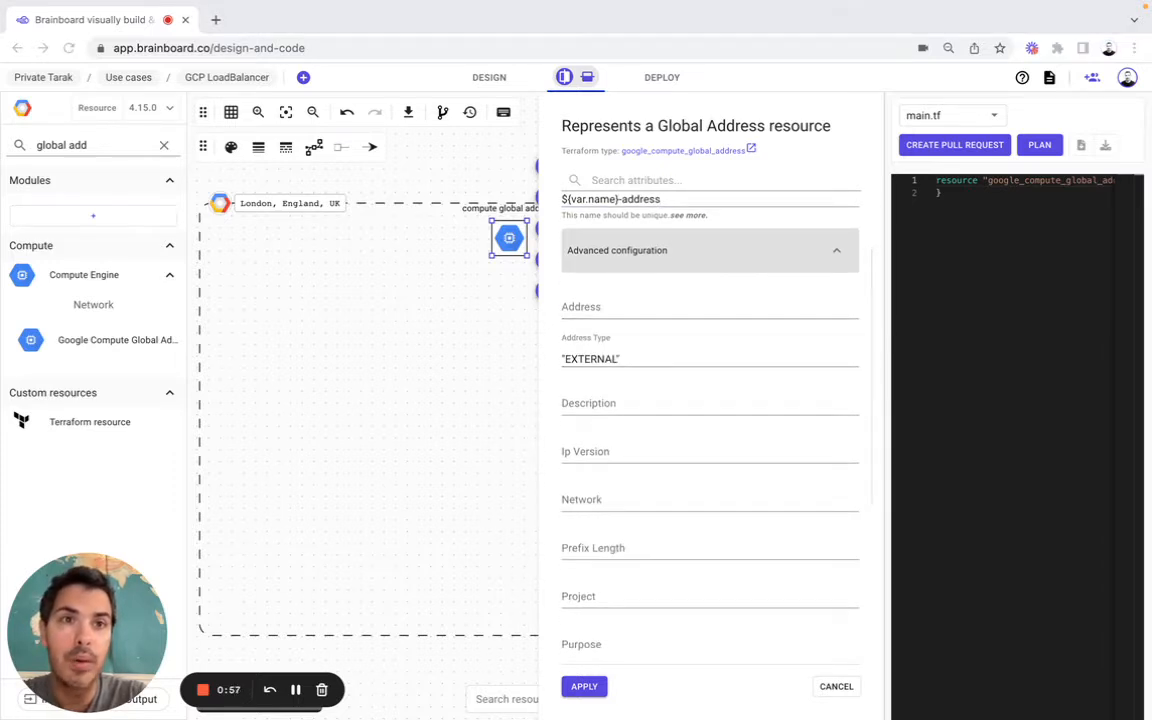
{"action": "left_click", "coordinate": [613, 455]}
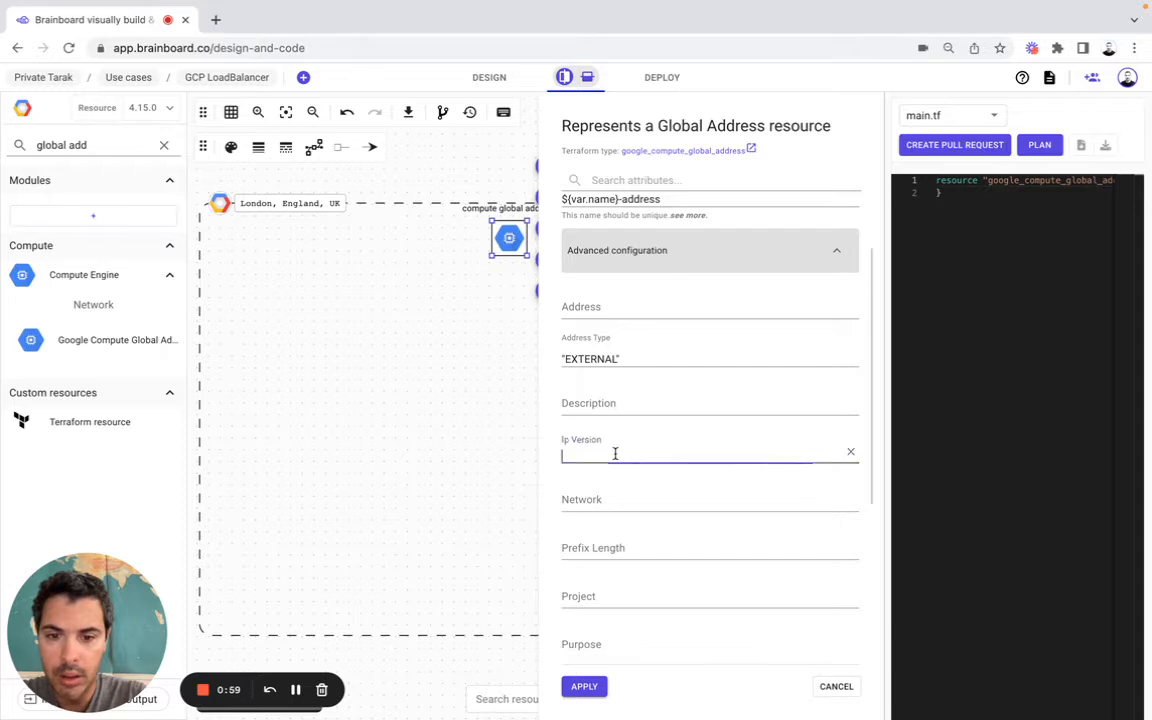
{"action": "type", "text": "var.ip_version"}
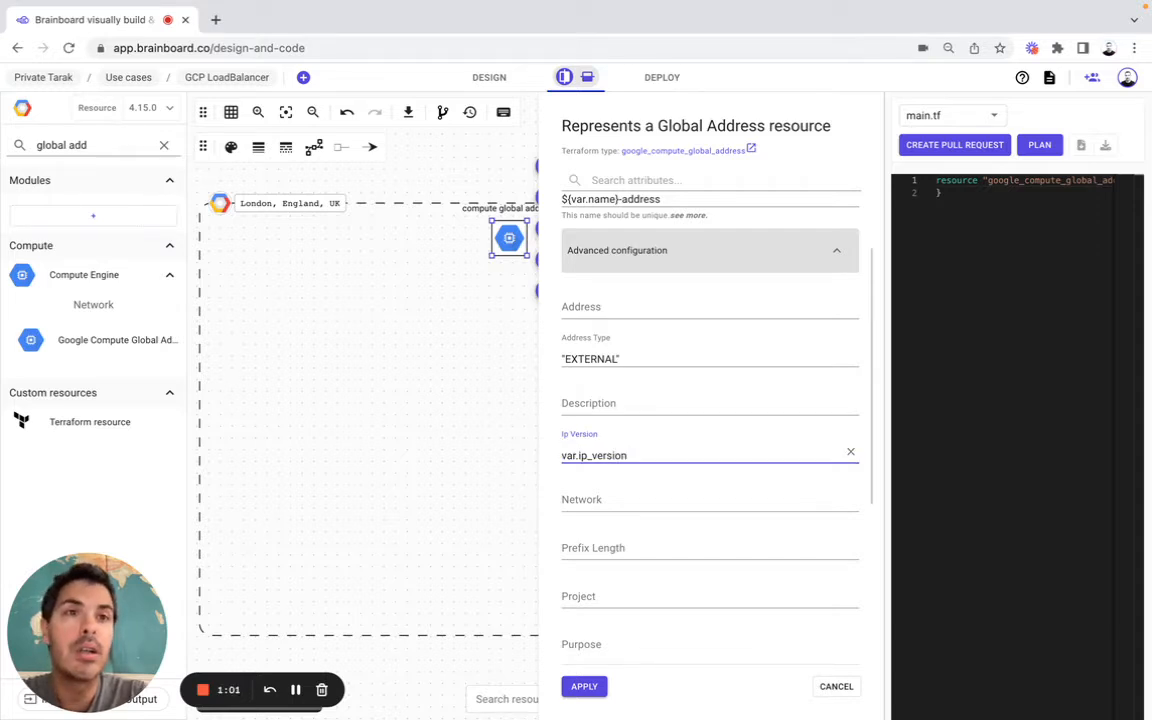
{"action": "left_click", "coordinate": [584, 686]}
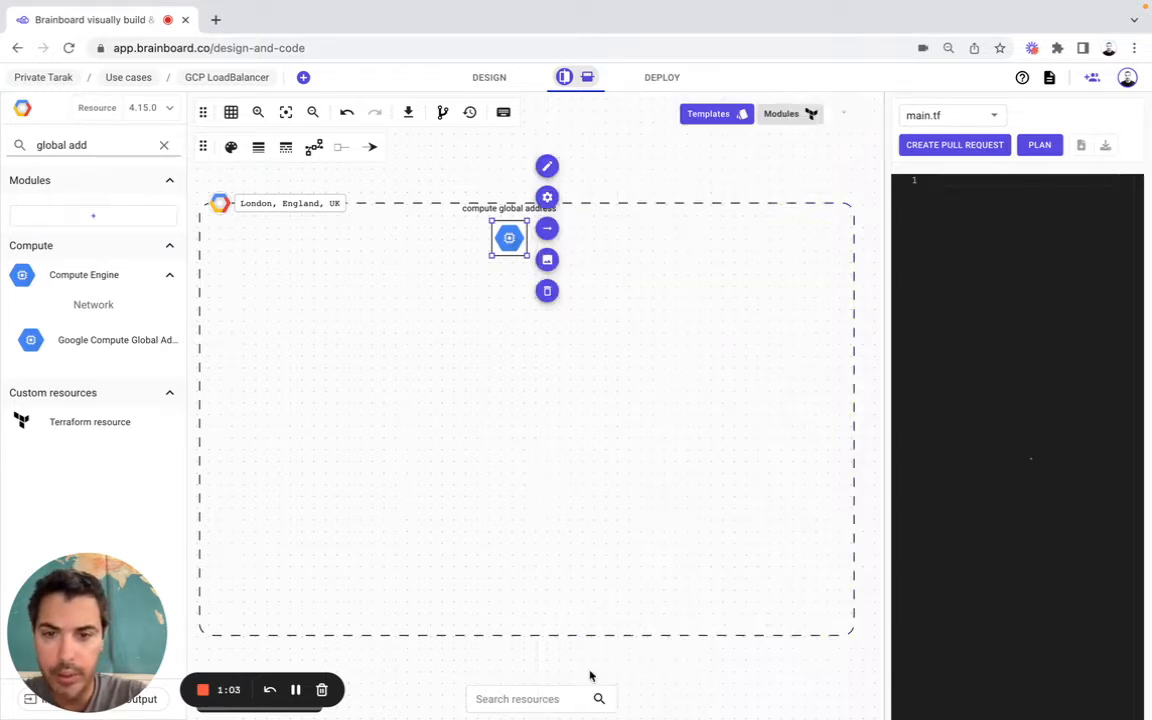
Shift the global address icon slightly and change its label to Global address
{"action": "left_click_drag", "start_coordinate": [521, 256], "coordinate": [527, 268]}
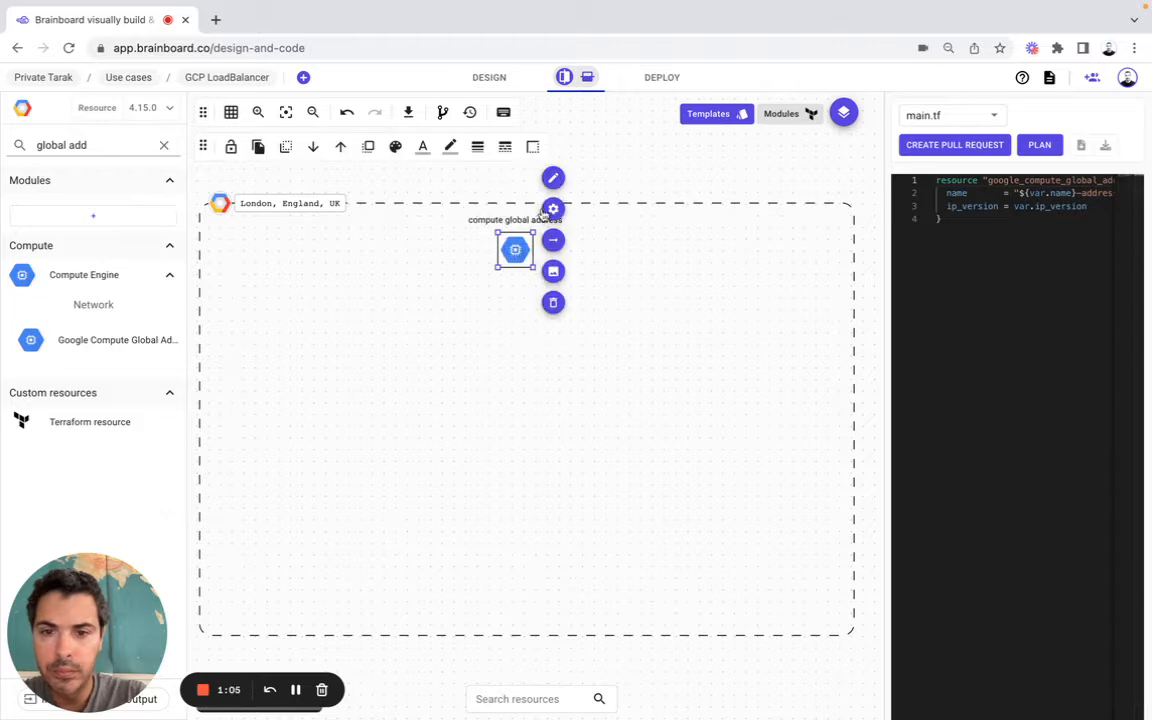
{"action": "left_click", "coordinate": [555, 179]}
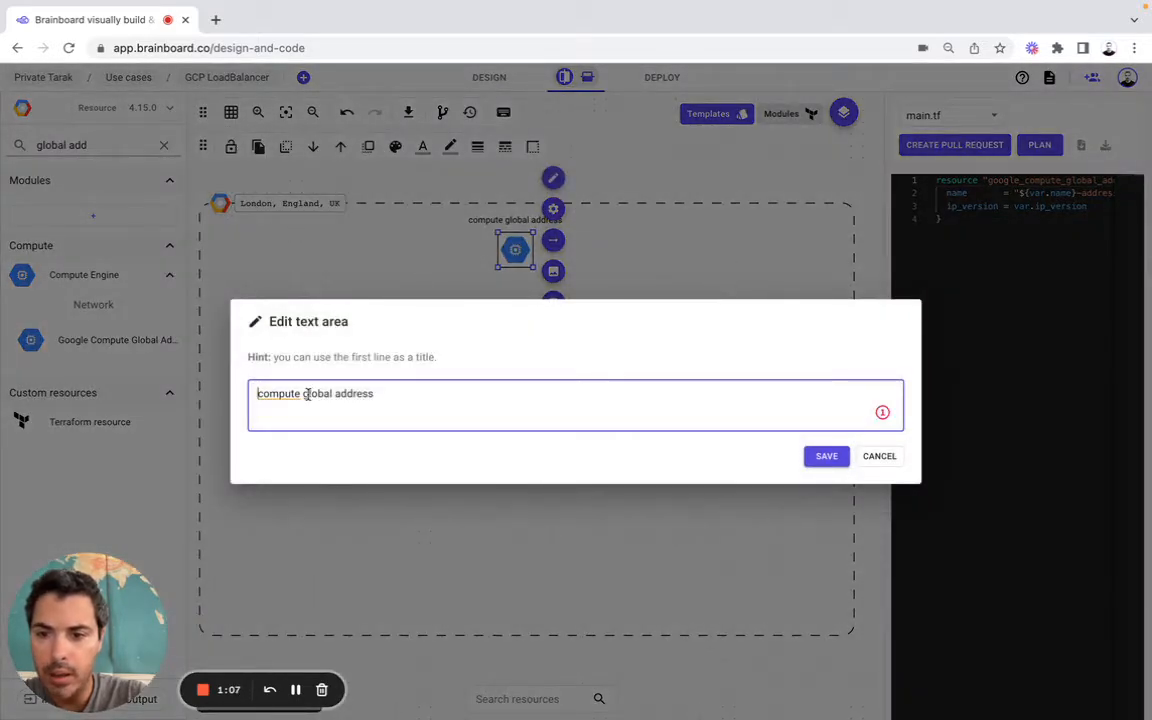
{"action": "left_click_drag", "start_coordinate": [307, 394], "coordinate": [255, 394]}
{"action": "type", "text": "G"}
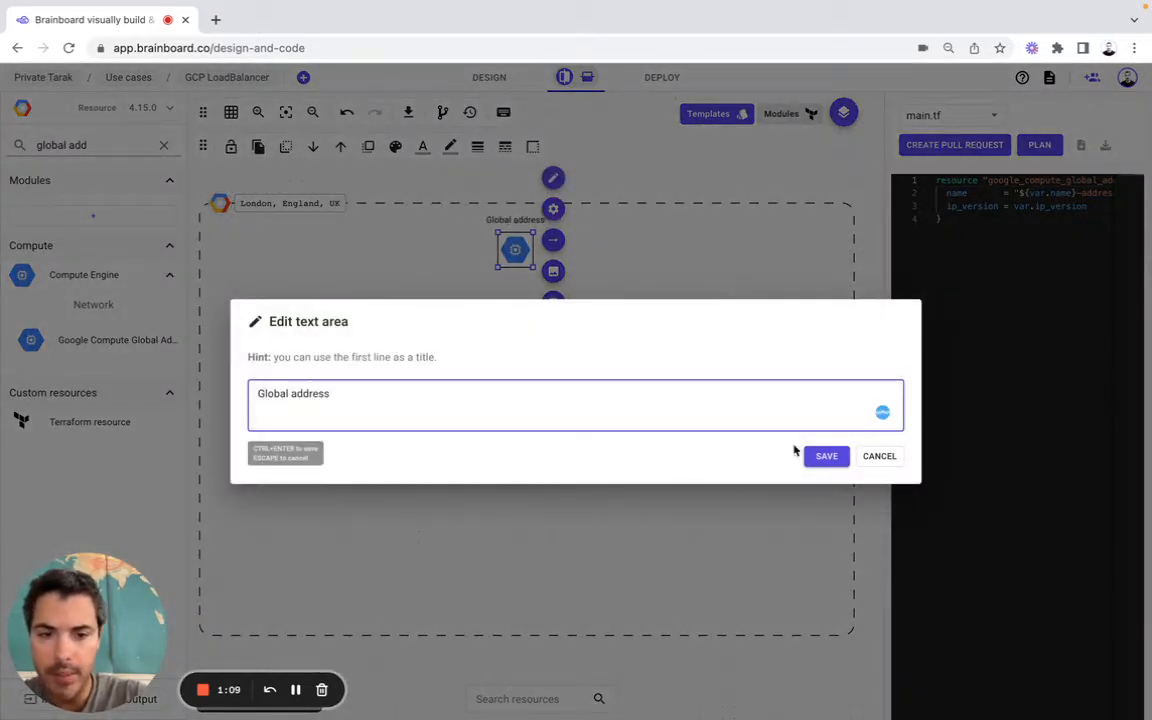
{"action": "left_click", "coordinate": [823, 455]}
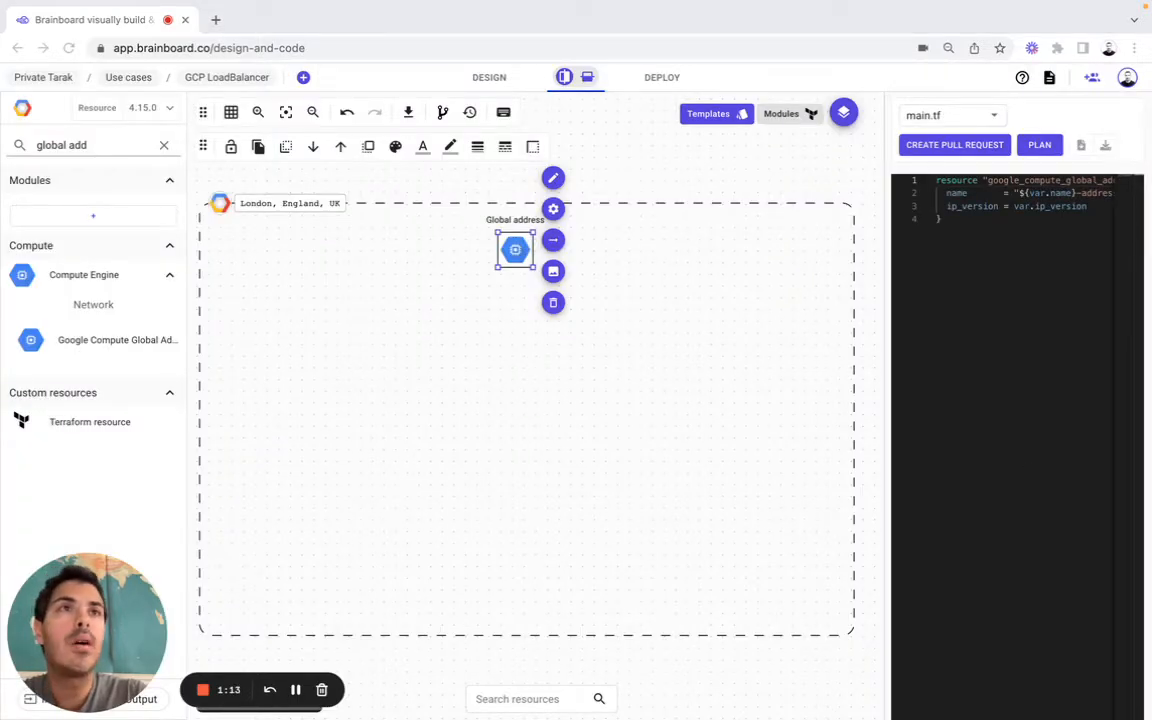
Find the GlobalForwardingRule resource and place it in the London region below the global address
{"action": "triple_click", "coordinate": [114, 144]}
{"action": "type", "text": "GlobalForwardingRule resource"}
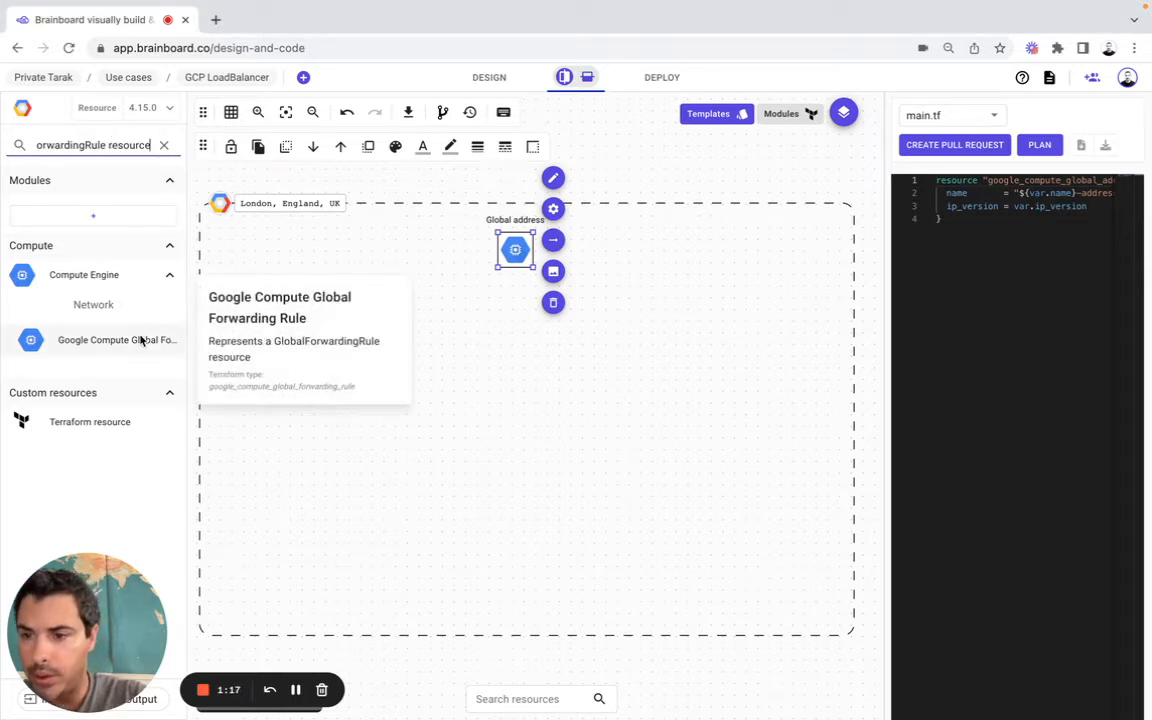
{"action": "left_click_drag", "start_coordinate": [141, 341], "coordinate": [458, 294]}
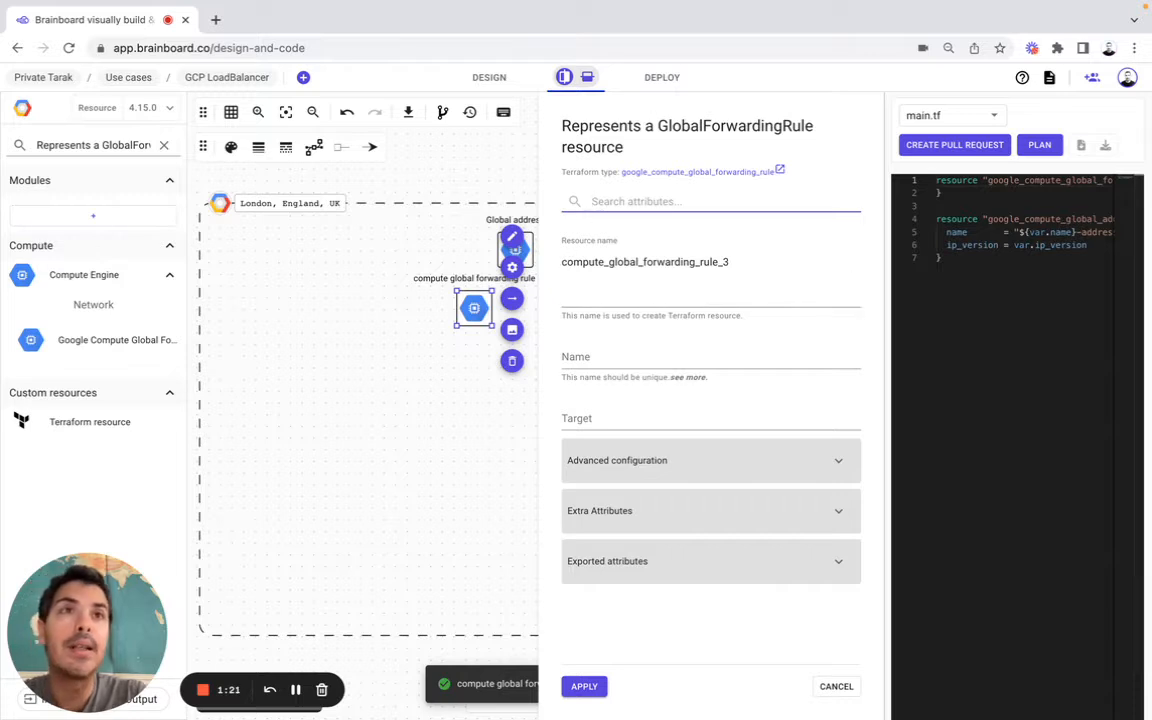
Give the global forwarding rule the resource name http and the name var.name
{"action": "key", "text": "super+Tab"}
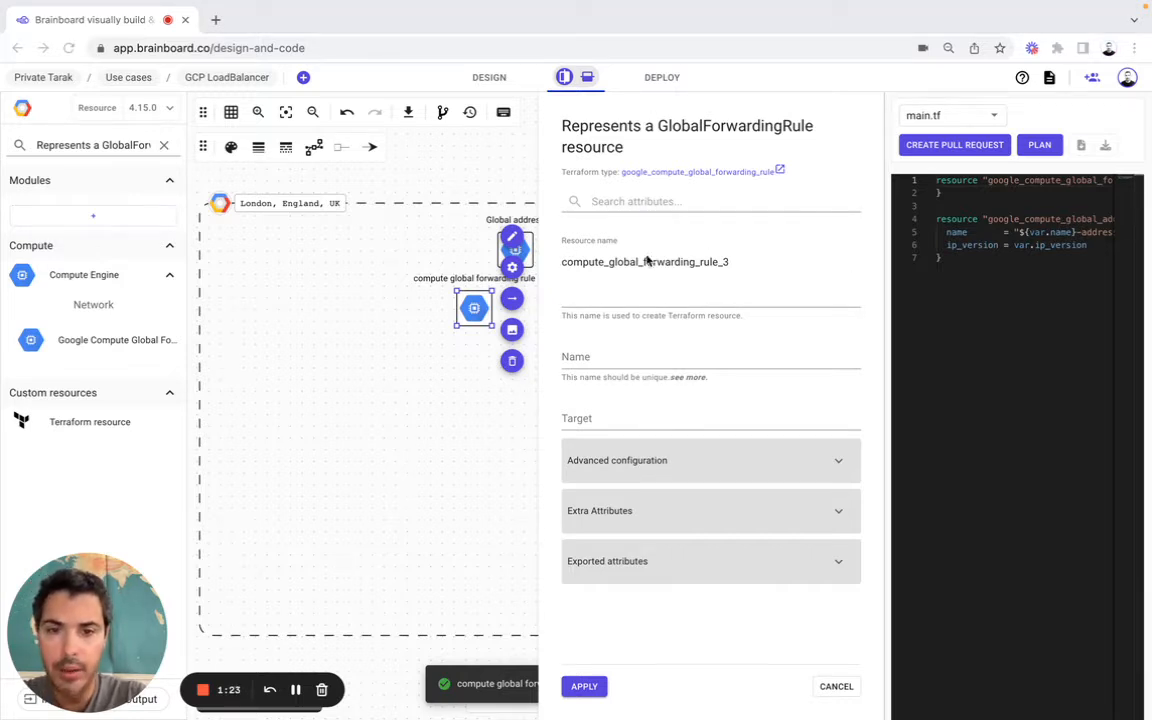
{"action": "left_click", "coordinate": [646, 260]}
{"action": "type", "text": "http"}
{"action": "left_click", "coordinate": [589, 320]}
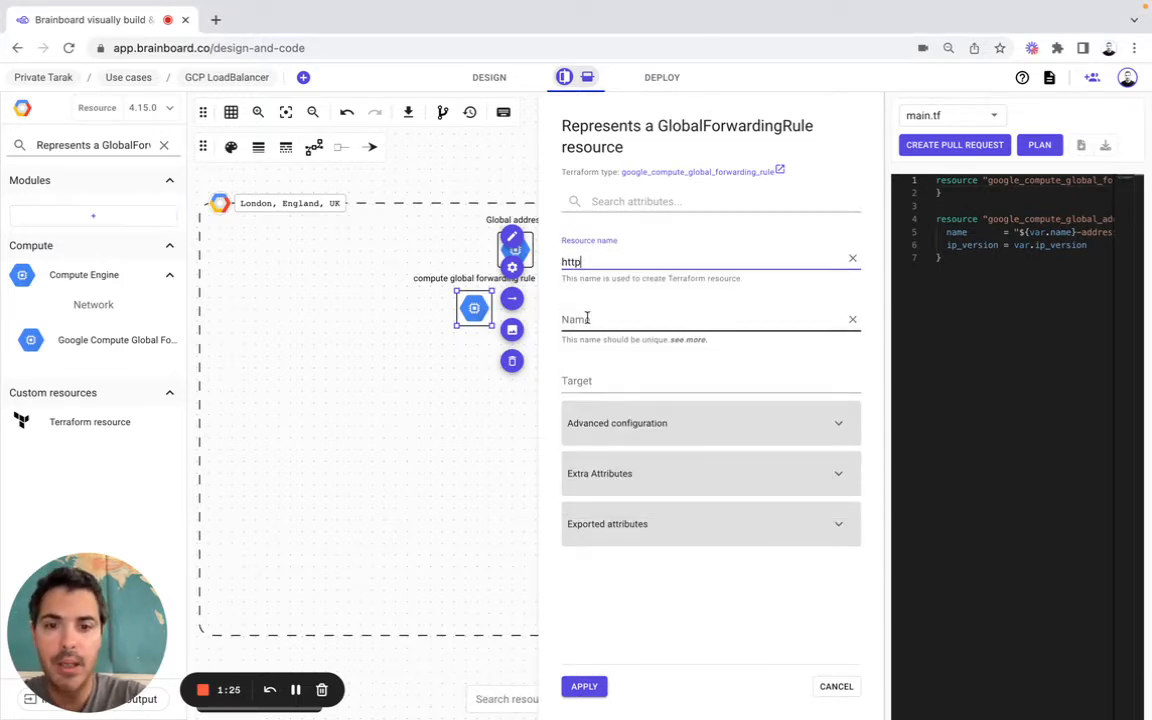
{"action": "key", "text": "super+Tab"}
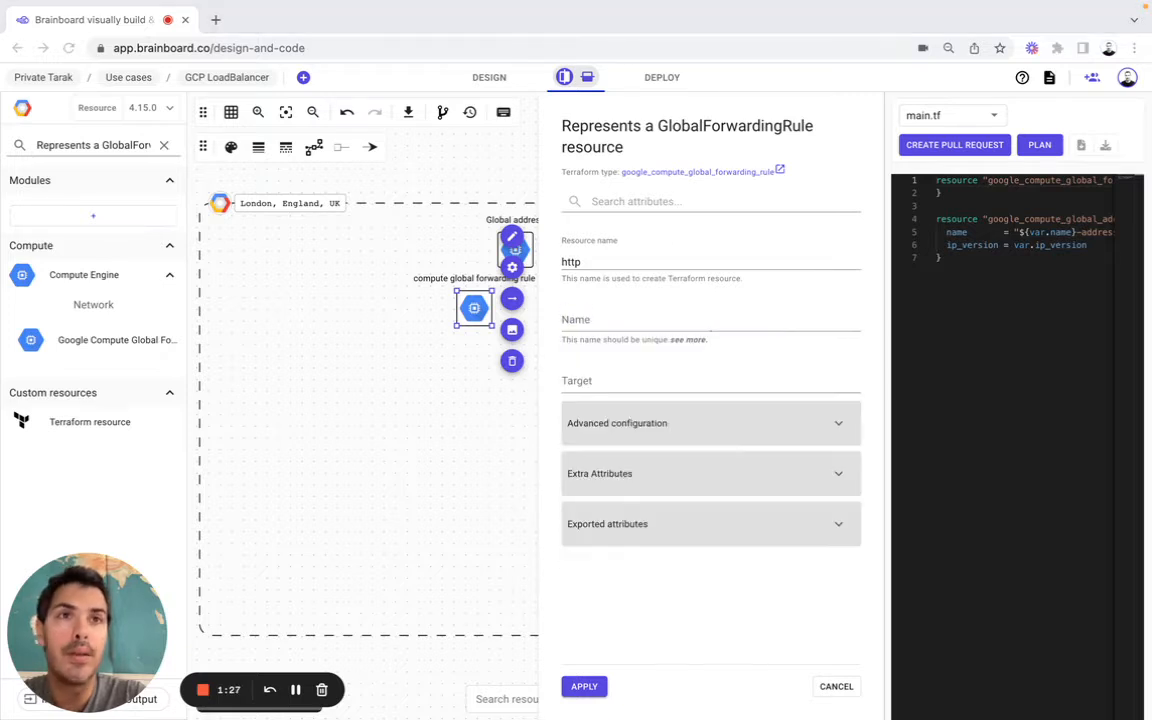
{"action": "left_click", "coordinate": [585, 322]}
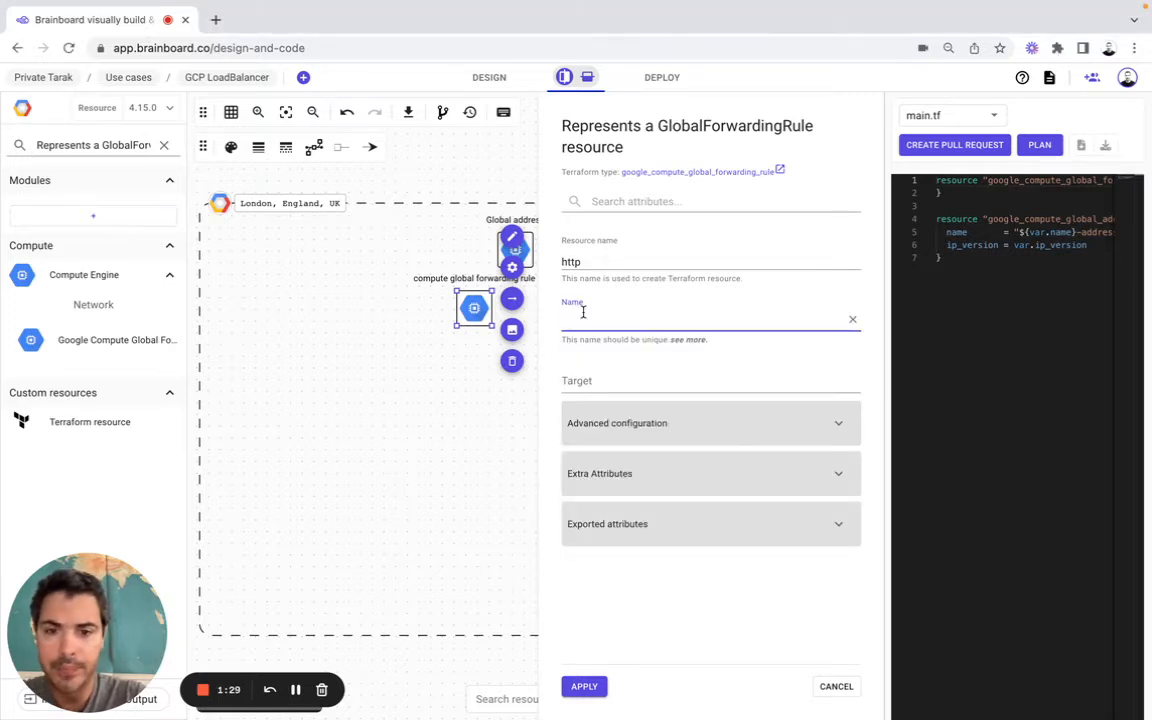
{"action": "type", "text": "var.name"}
Set the forwarding rule's target to google_compute_target_http_proxy.default.self_link
{"action": "left_click", "coordinate": [598, 381]}
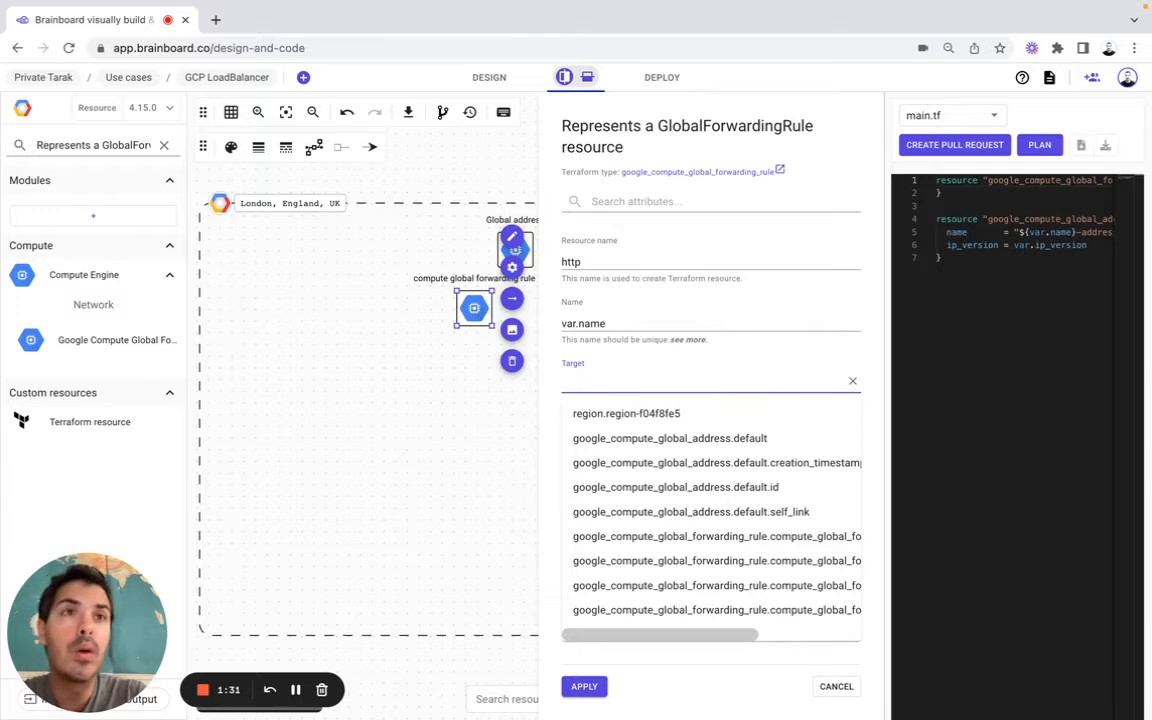
{"action": "key", "text": "super+Tab"}
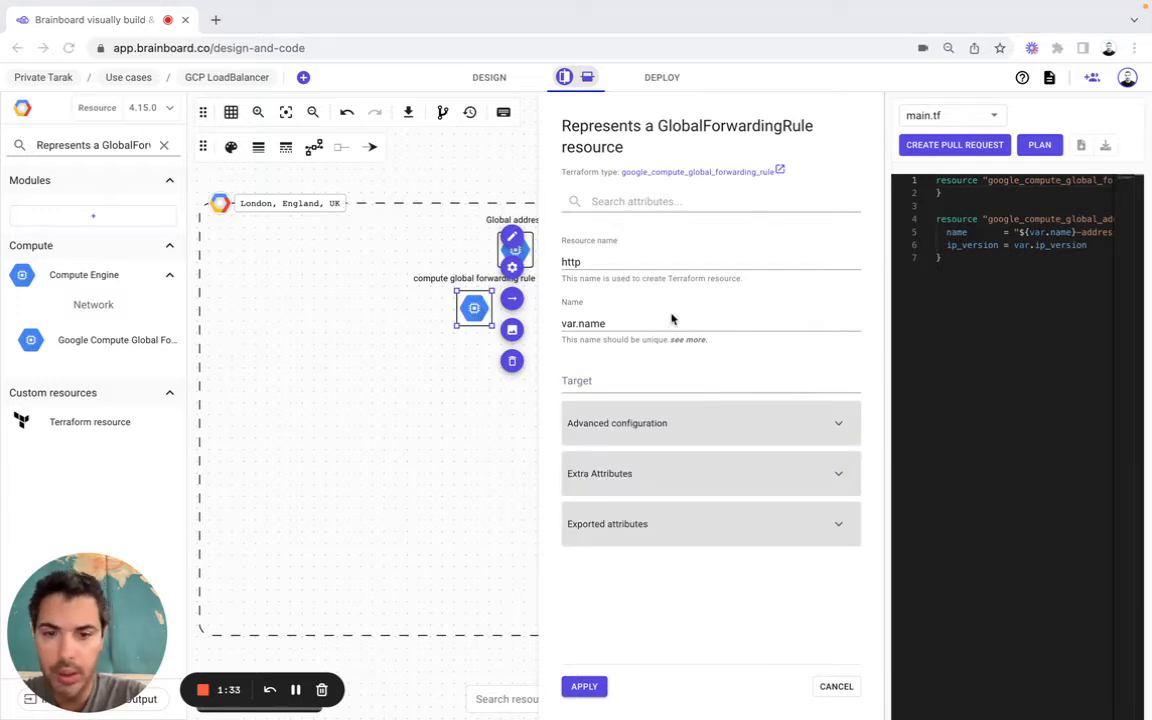
{"action": "left_click", "coordinate": [650, 378]}
{"action": "type", "text": "google_compute_target_http_proxy.default.self_link"}
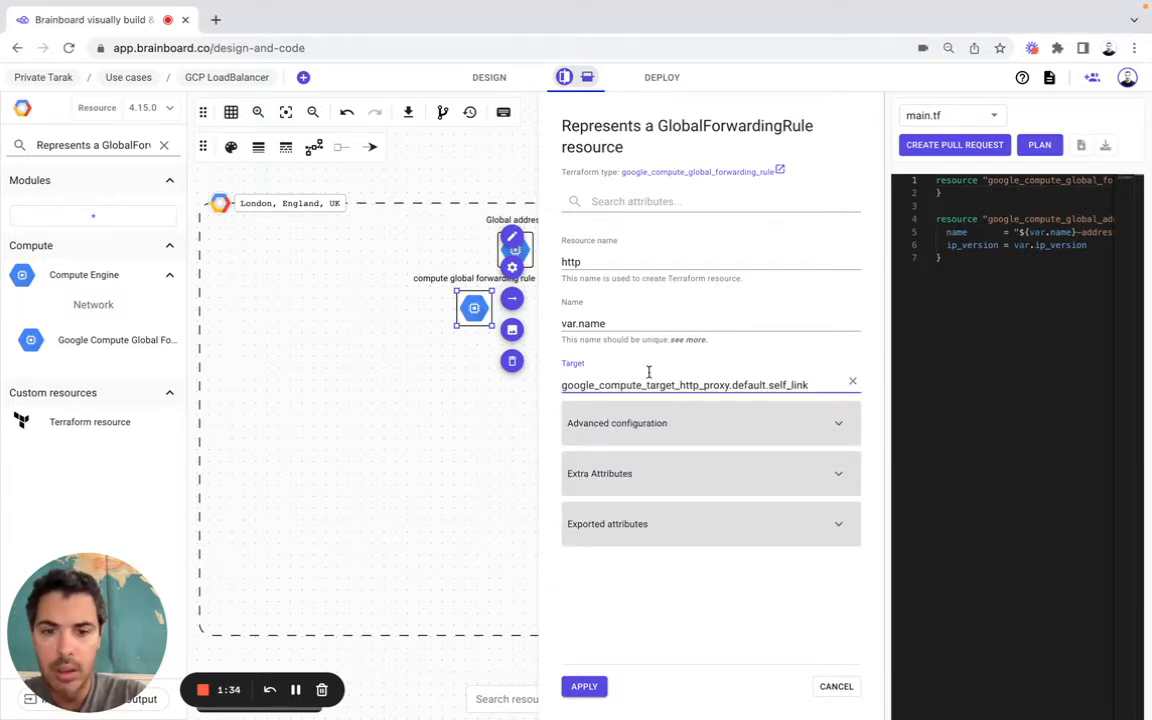
In the http forwarding rule's advanced configuration, set the IP address to google_compute_global_address.default.address
{"action": "left_click", "coordinate": [648, 423]}
{"action": "key", "text": "super+Tab"}
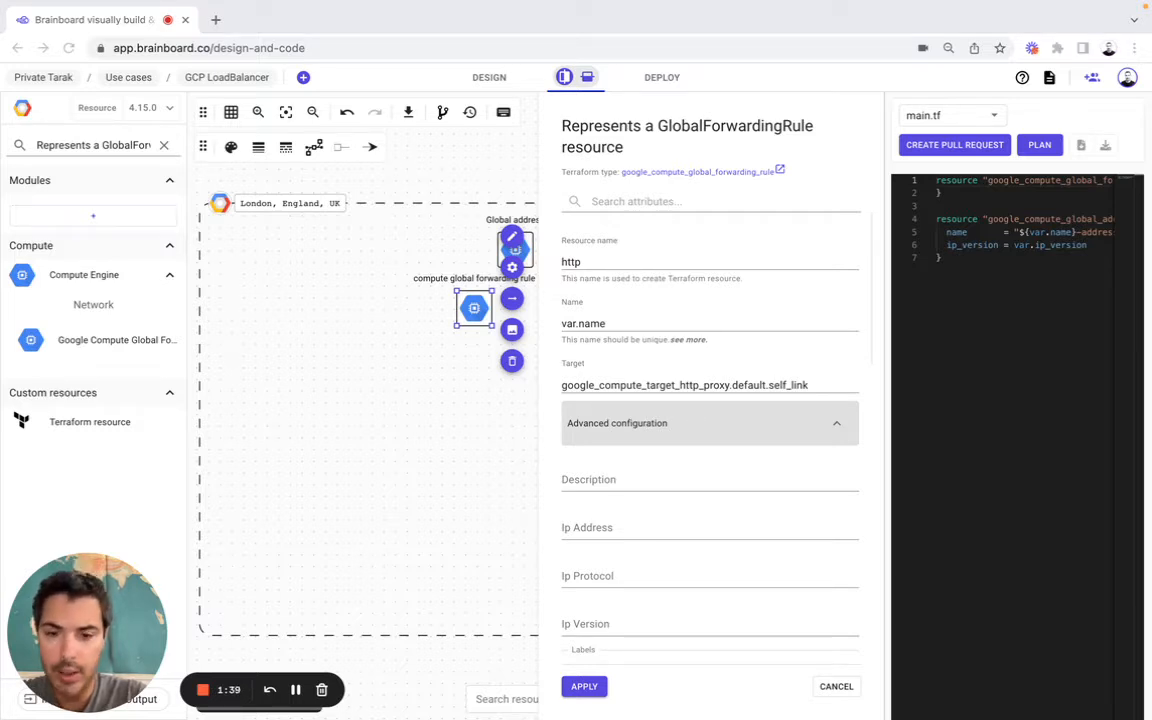
{"action": "left_click", "coordinate": [592, 527]}
{"action": "type", "text": "google_compute_global_address.default.address"}
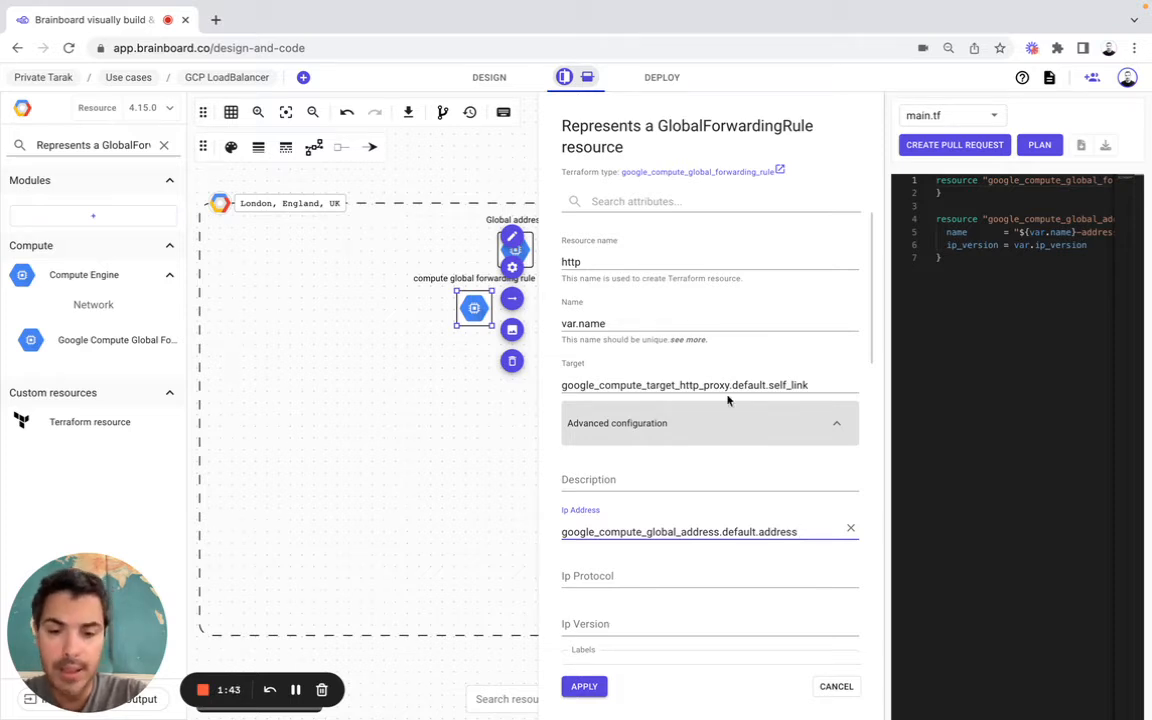
Set the http forwarding rule's load balancing scheme to "EXTERNAL" and its port range to 80, and apply the configuration
{"action": "scroll", "coordinate": [715, 440], "scroll_direction": "down", "scroll_amount": 5}
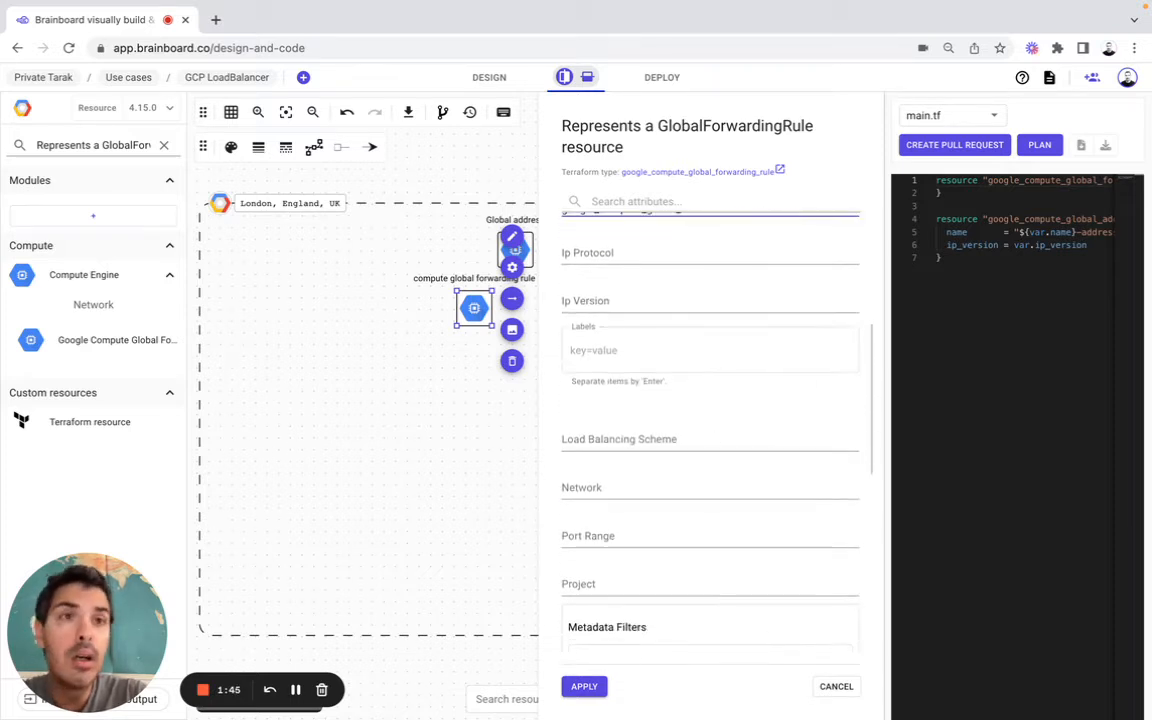
{"action": "key", "text": "super+Tab"}
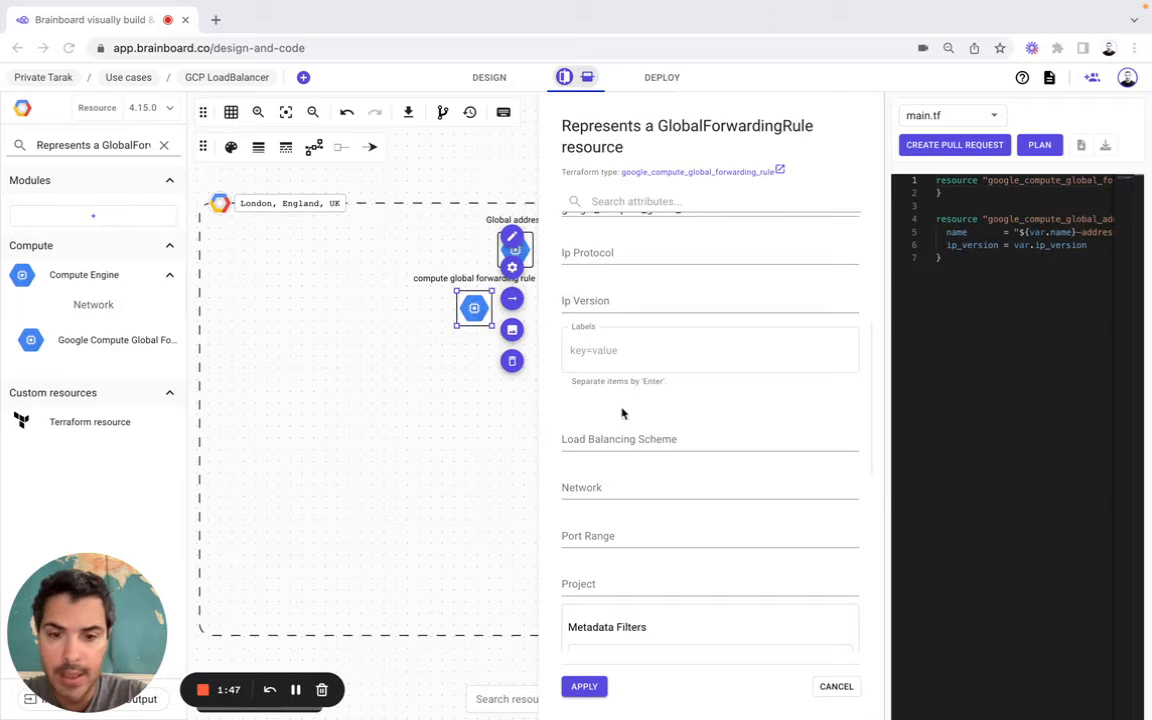
{"action": "key", "text": "super+Tab"}
{"action": "left_click", "coordinate": [609, 442]}
{"action": "type", "text": "\"EXTERNAL\""}
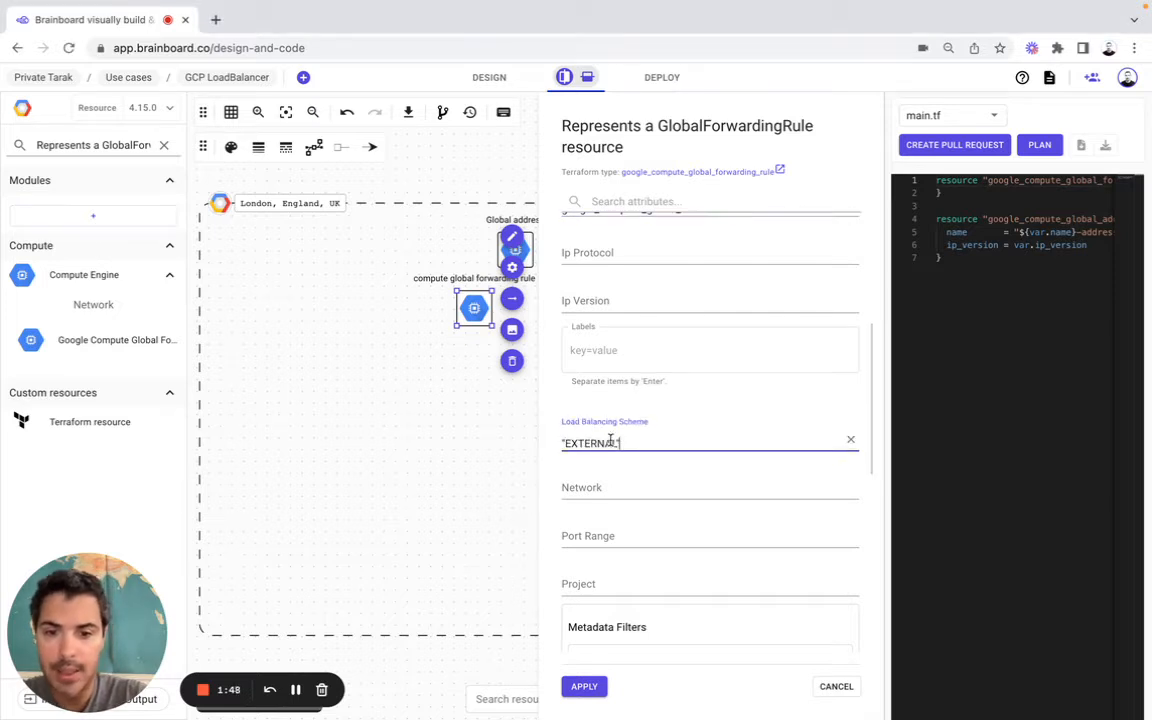
{"action": "left_click", "coordinate": [601, 535]}
{"action": "type", "text": "80"}
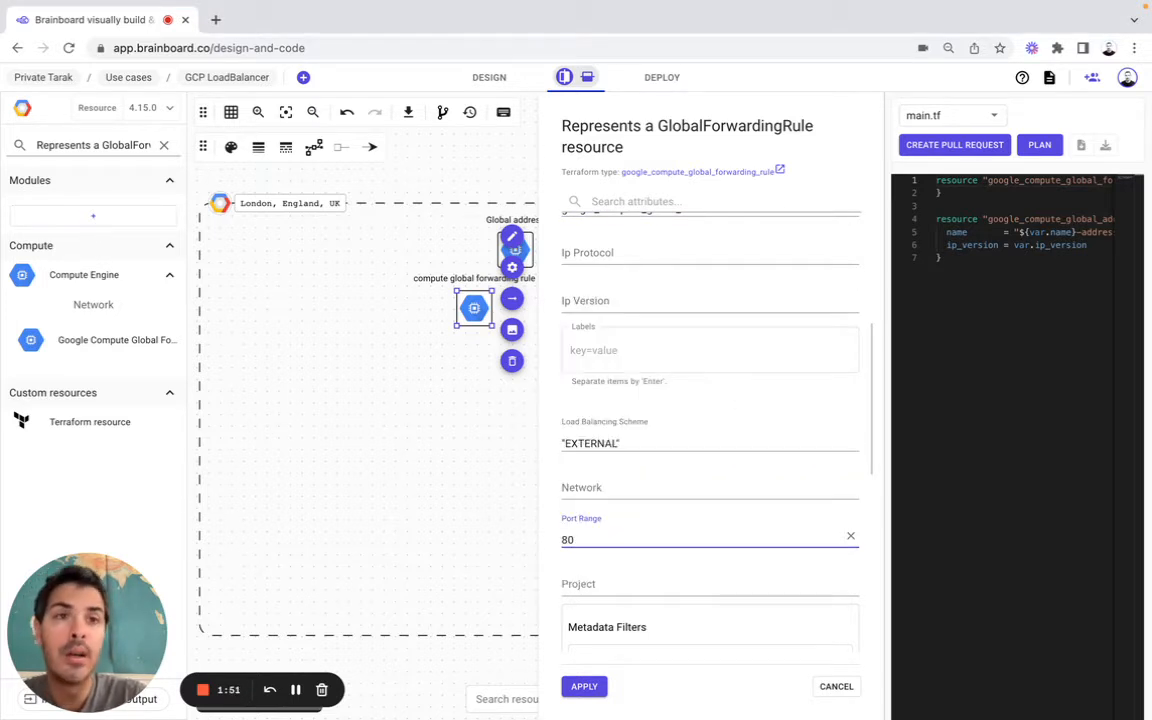
{"action": "left_click", "coordinate": [596, 686]}
Change the http forwarding rule's label on the diagram to FW rule HTTP
{"action": "left_click", "coordinate": [512, 237]}
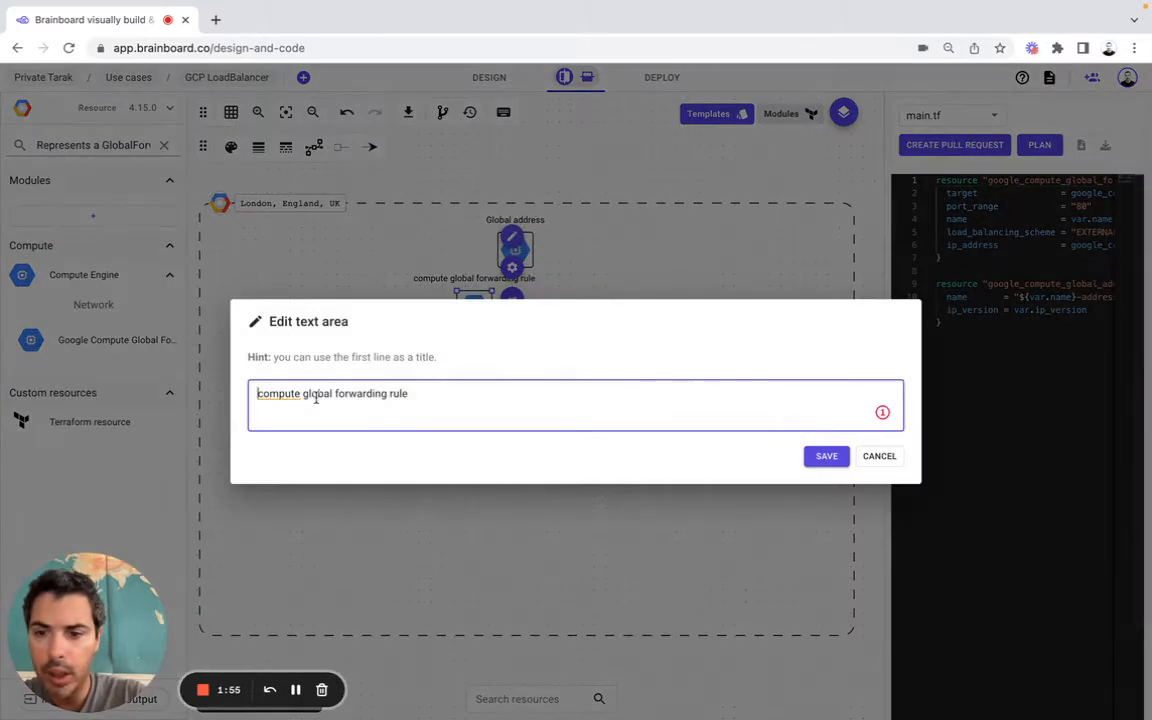
{"action": "left_click_drag", "start_coordinate": [433, 392], "coordinate": [256, 392]}
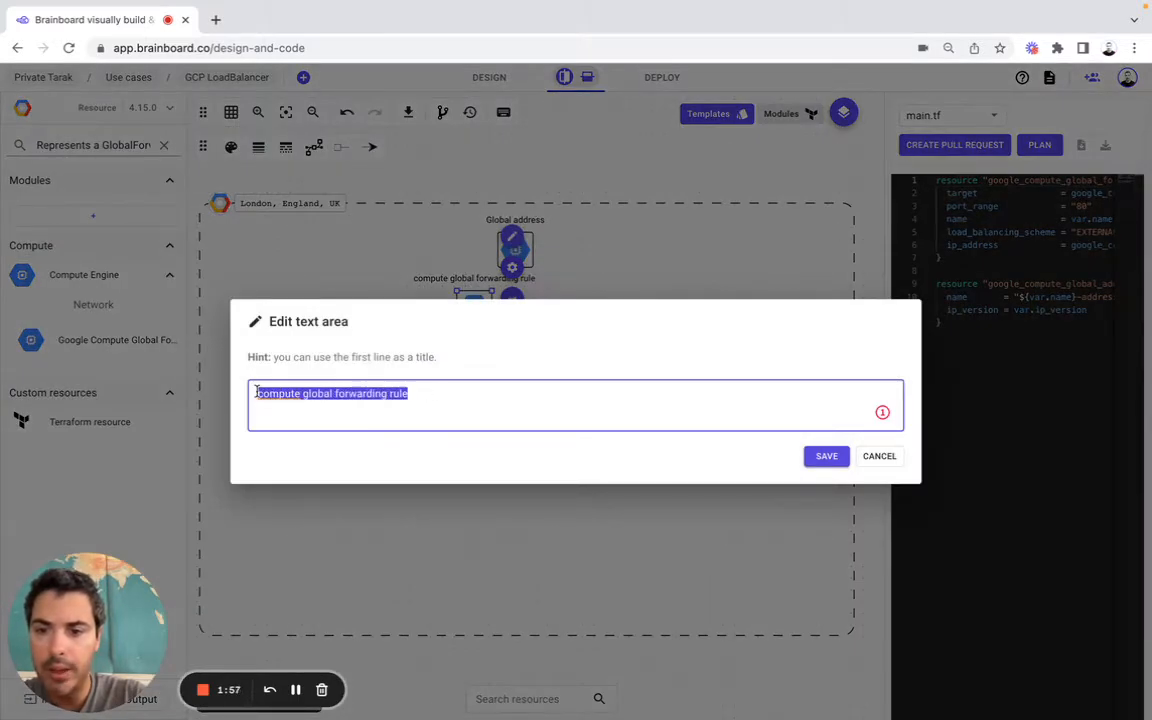
{"action": "type", "text": "F"}
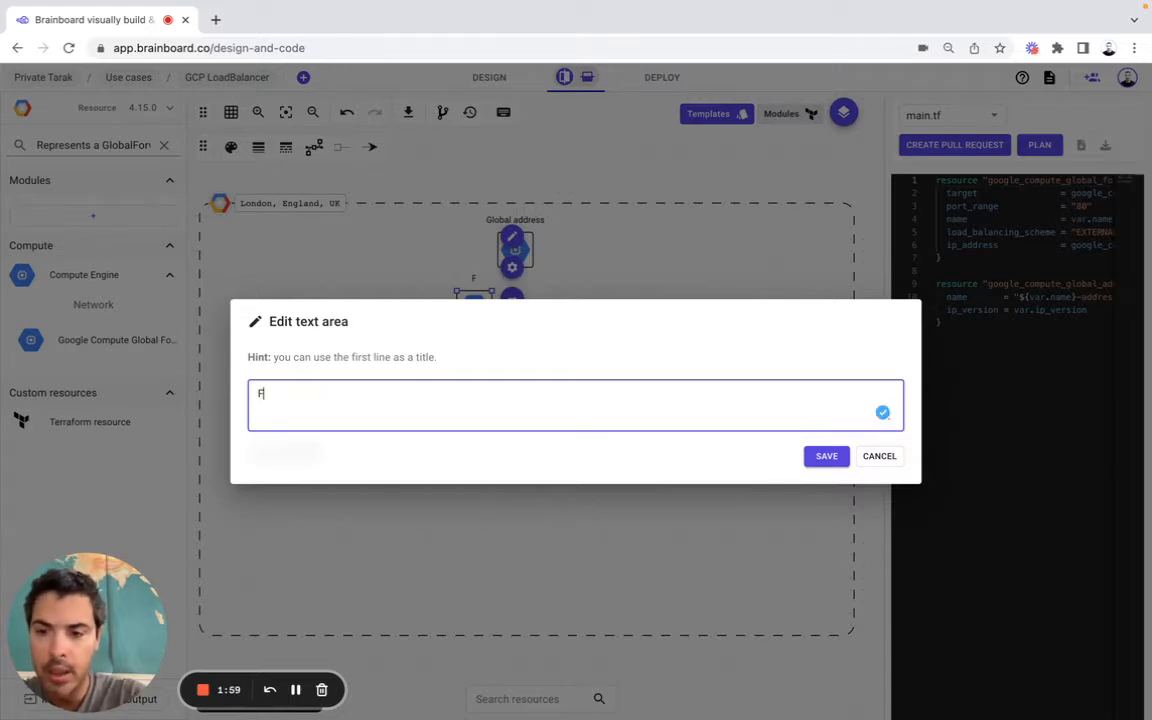
{"action": "type", "text": "W rule "}
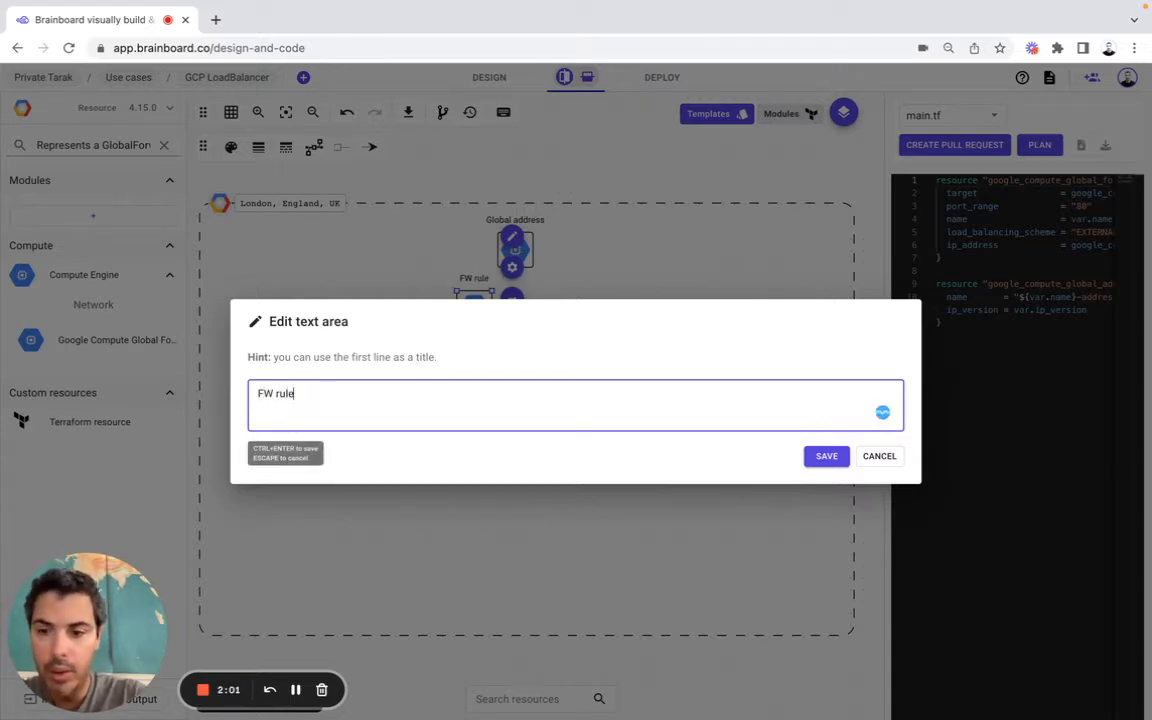
{"action": "type", "text": "HTTP"}
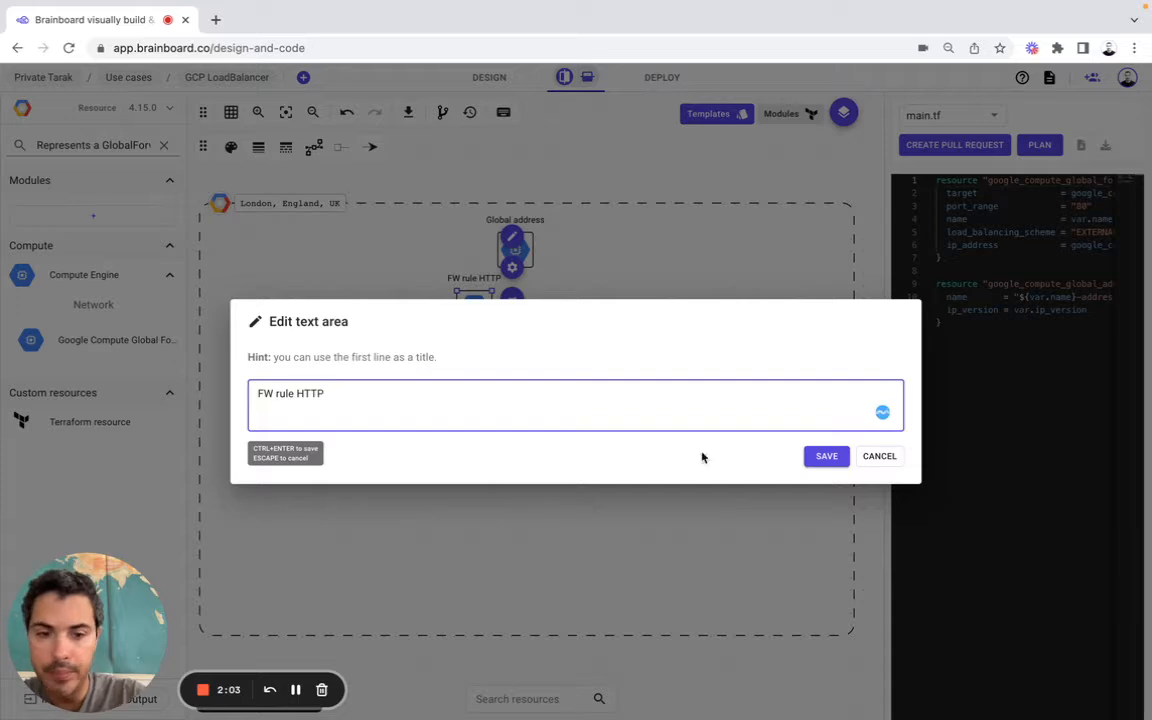
{"action": "left_click", "coordinate": [820, 457]}
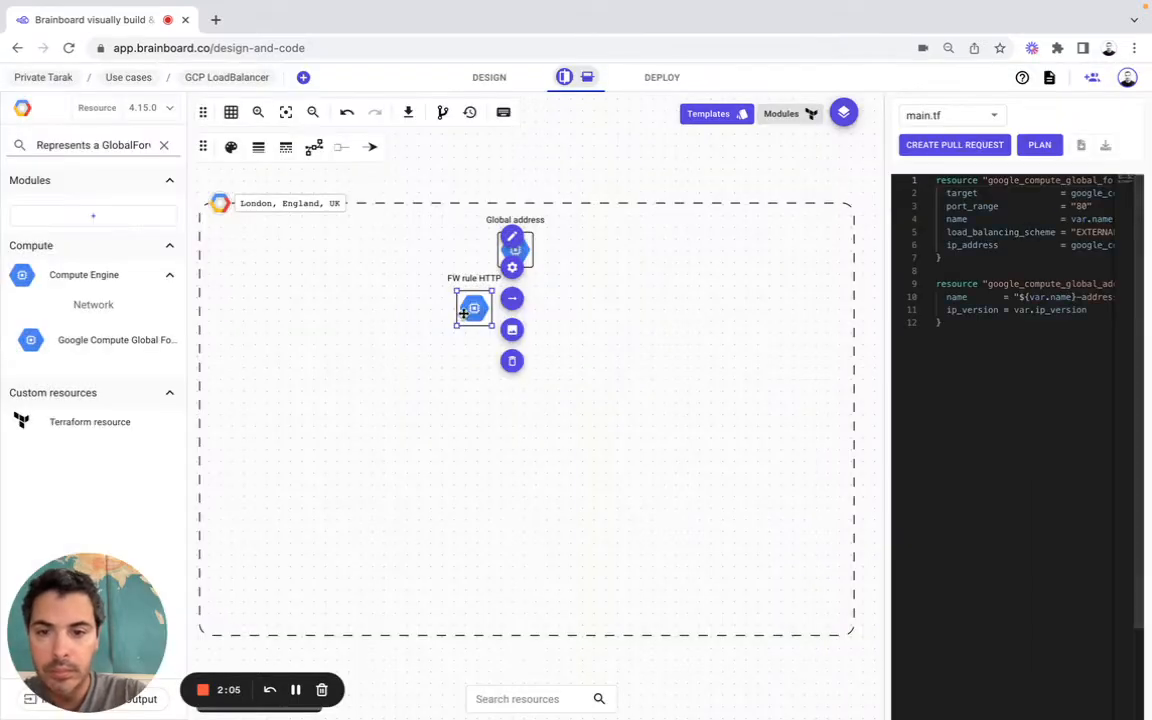
Shift the FW rule HTTP icon slightly down and draw a connector from it to the Global address icon
{"action": "left_click_drag", "start_coordinate": [463, 313], "coordinate": [461, 325]}
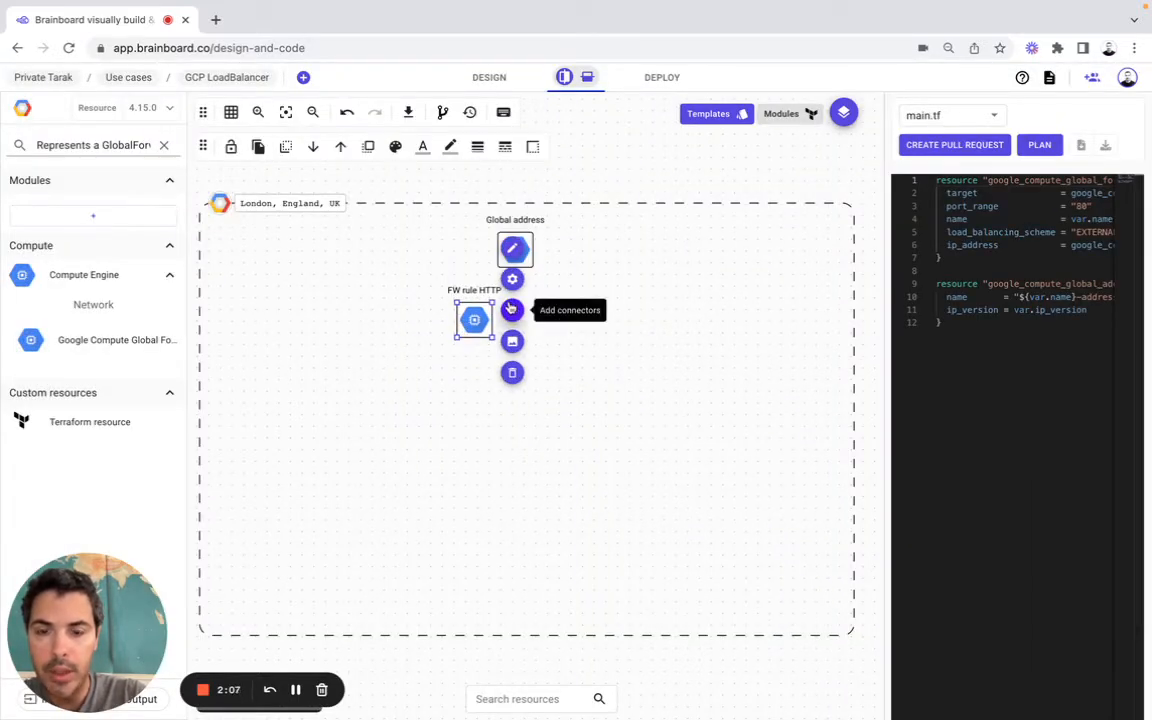
{"action": "left_click", "coordinate": [510, 309]}
{"action": "left_click", "coordinate": [500, 262]}
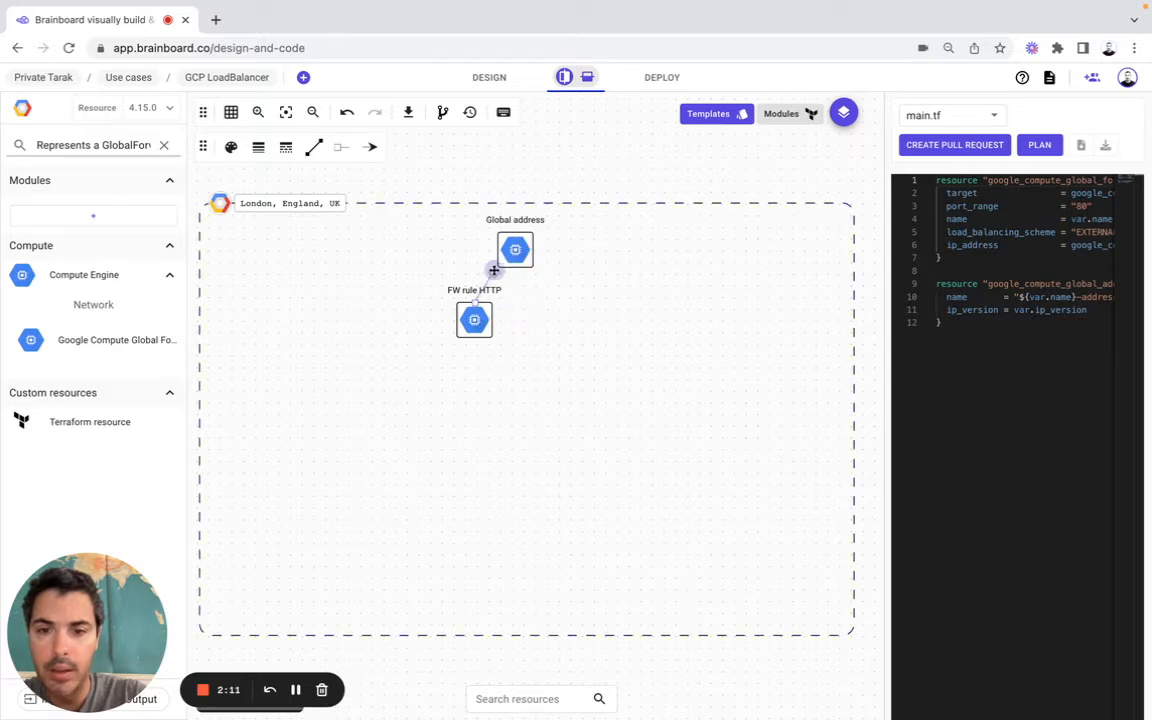
{"action": "left_click", "coordinate": [496, 269]}
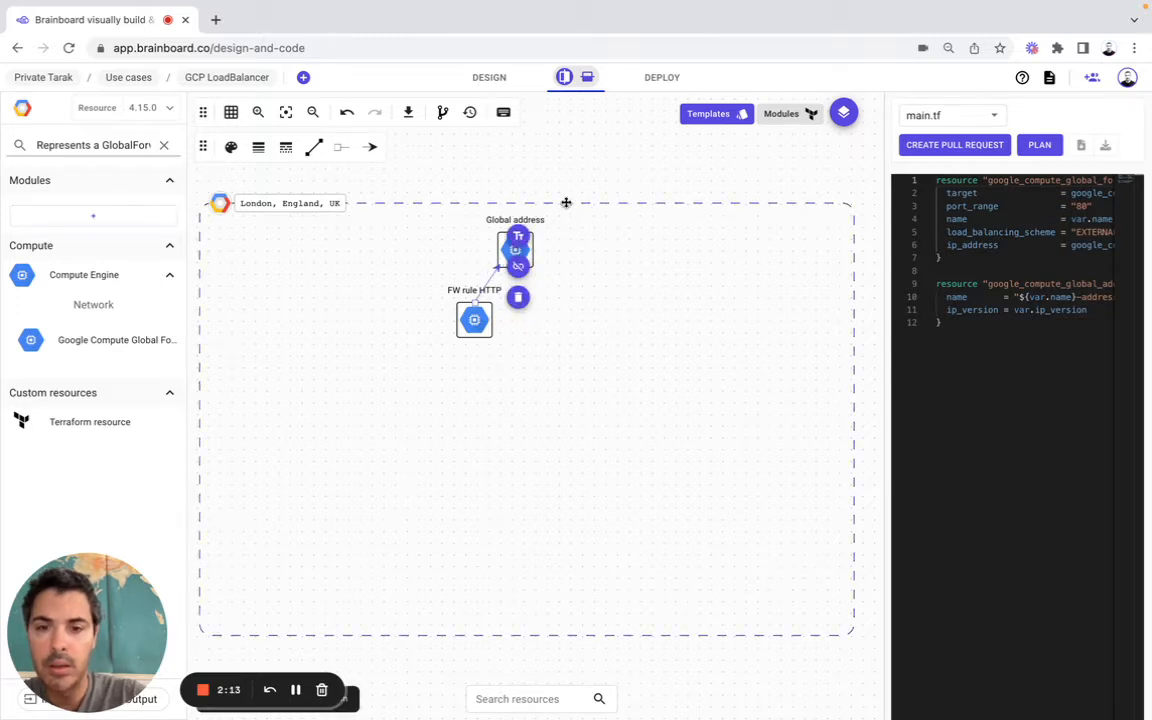
{"action": "left_click", "coordinate": [574, 173]}
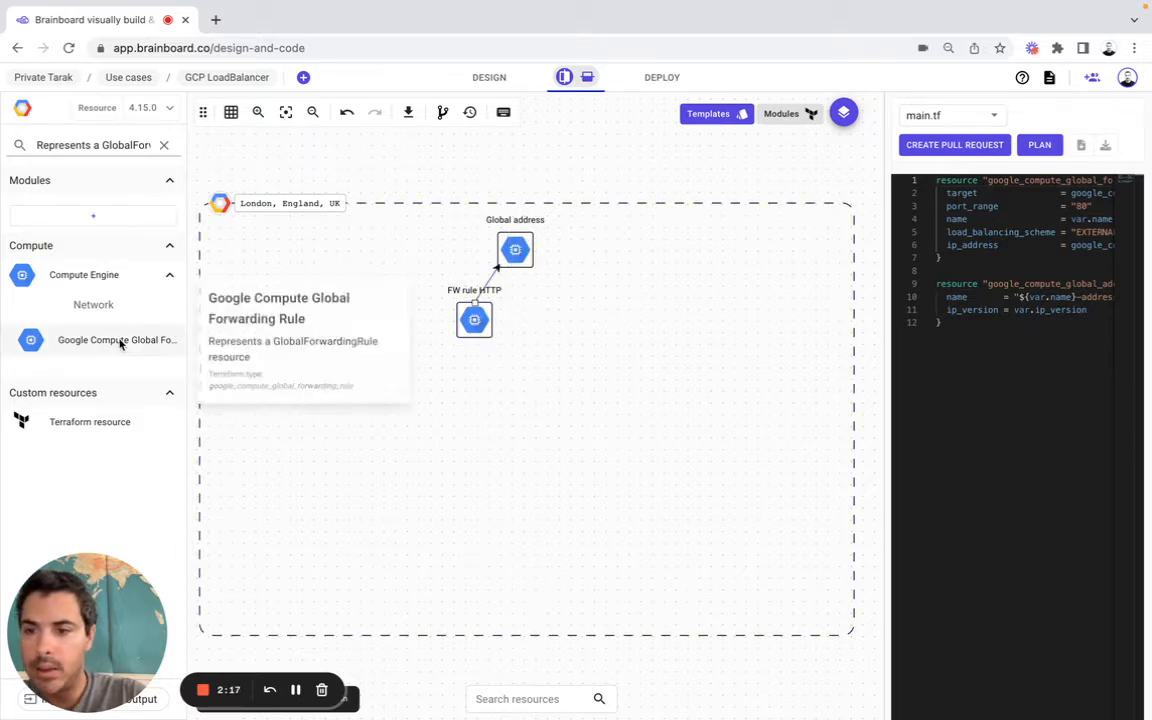
Place a second Google Compute Global Forwarding Rule to the right of FW rule HTTP and give it the resource name https
{"action": "left_click_drag", "start_coordinate": [121, 342], "coordinate": [567, 313]}
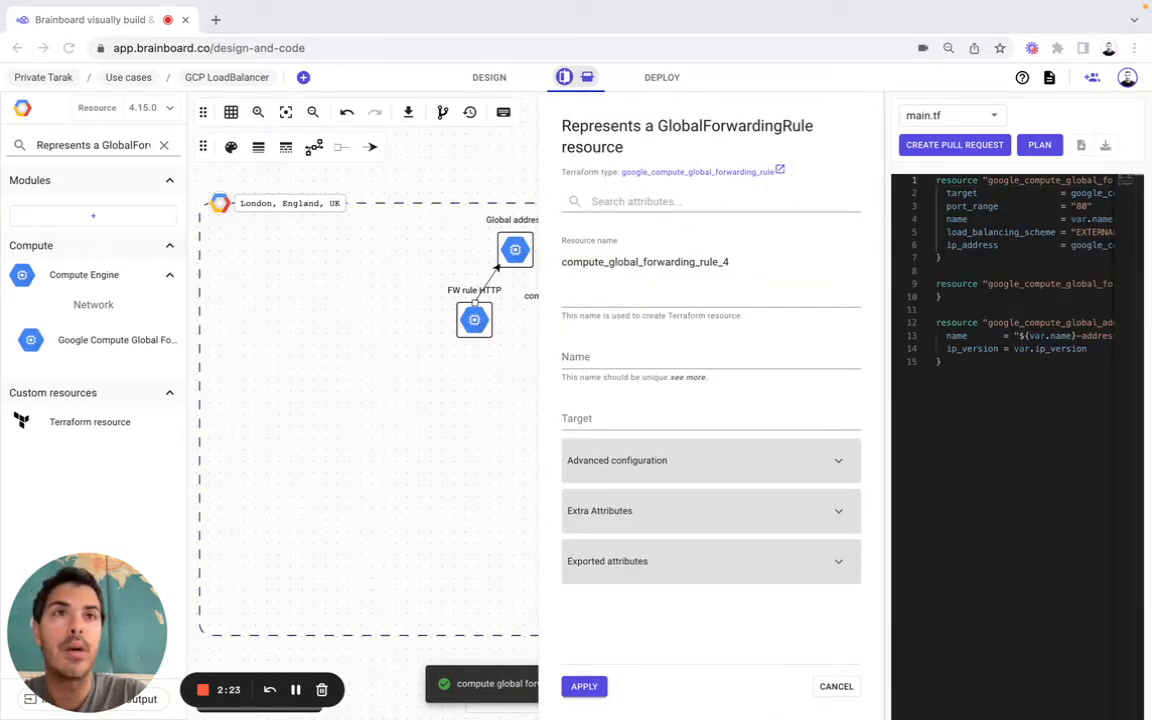
{"action": "left_click", "coordinate": [644, 274]}
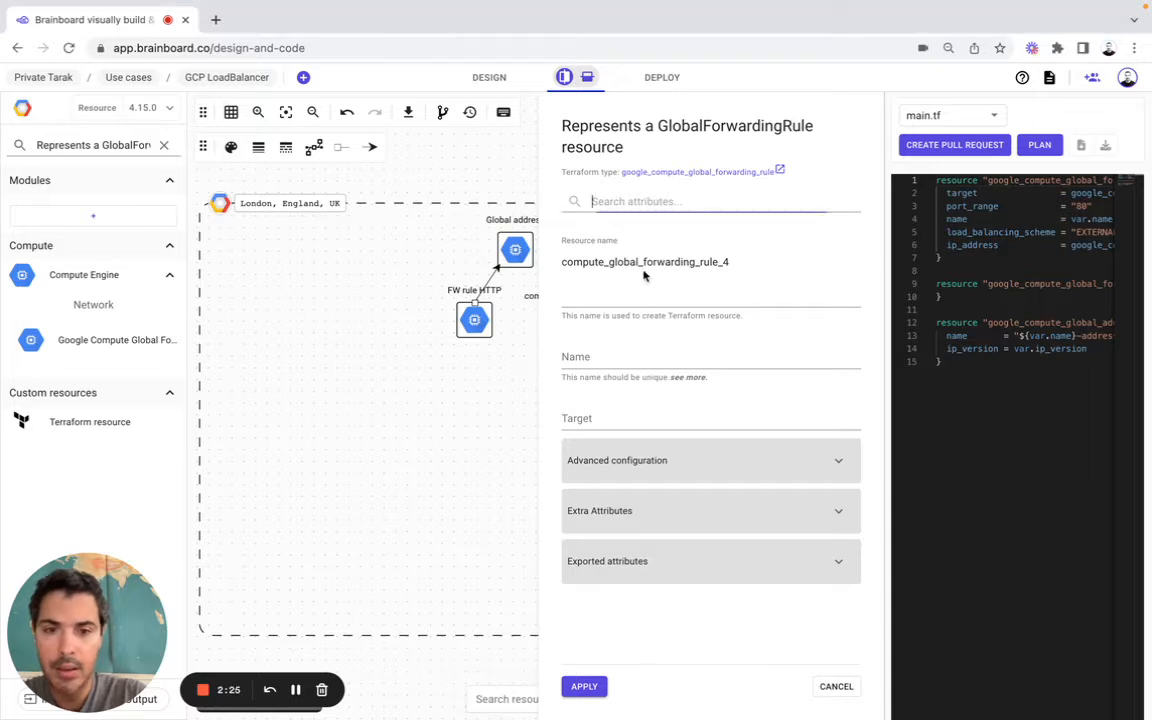
{"action": "left_click", "coordinate": [644, 274]}
{"action": "double_click", "coordinate": [648, 261]}
{"action": "type", "text": "https"}
{"action": "left_click", "coordinate": [568, 318]}
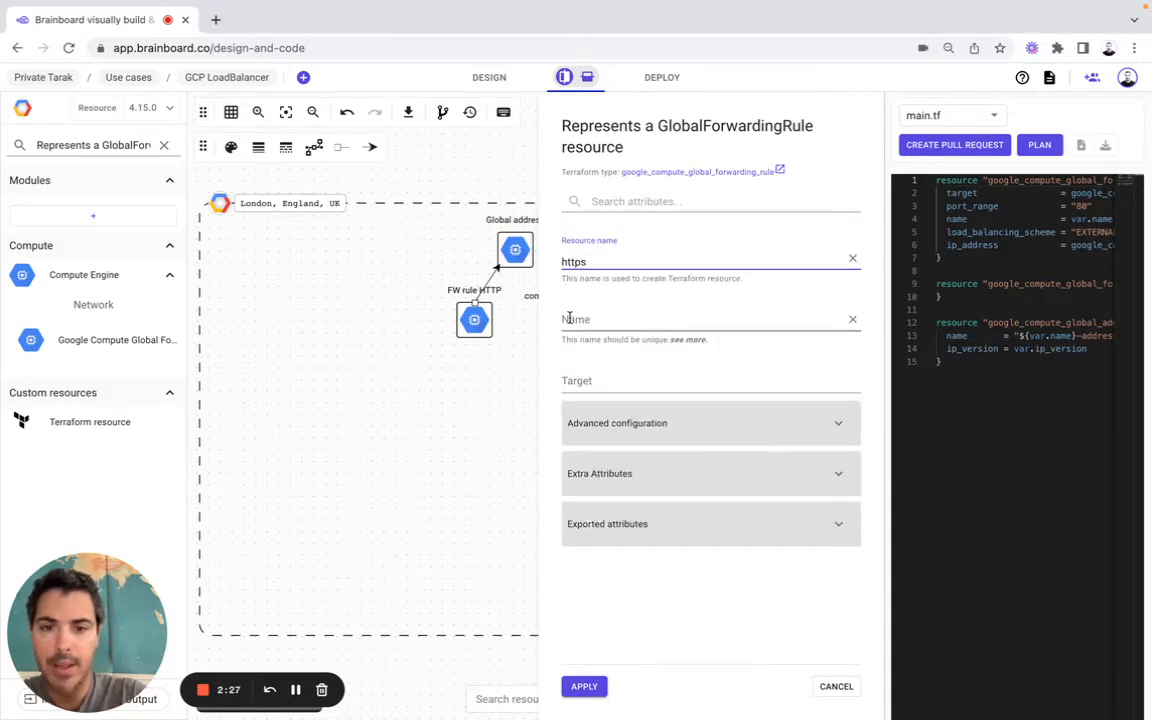
Set the https rule's name to ${var.name}-https and its target to google_compute_target_https_proxy.default.self_link
{"action": "left_click", "coordinate": [570, 319]}
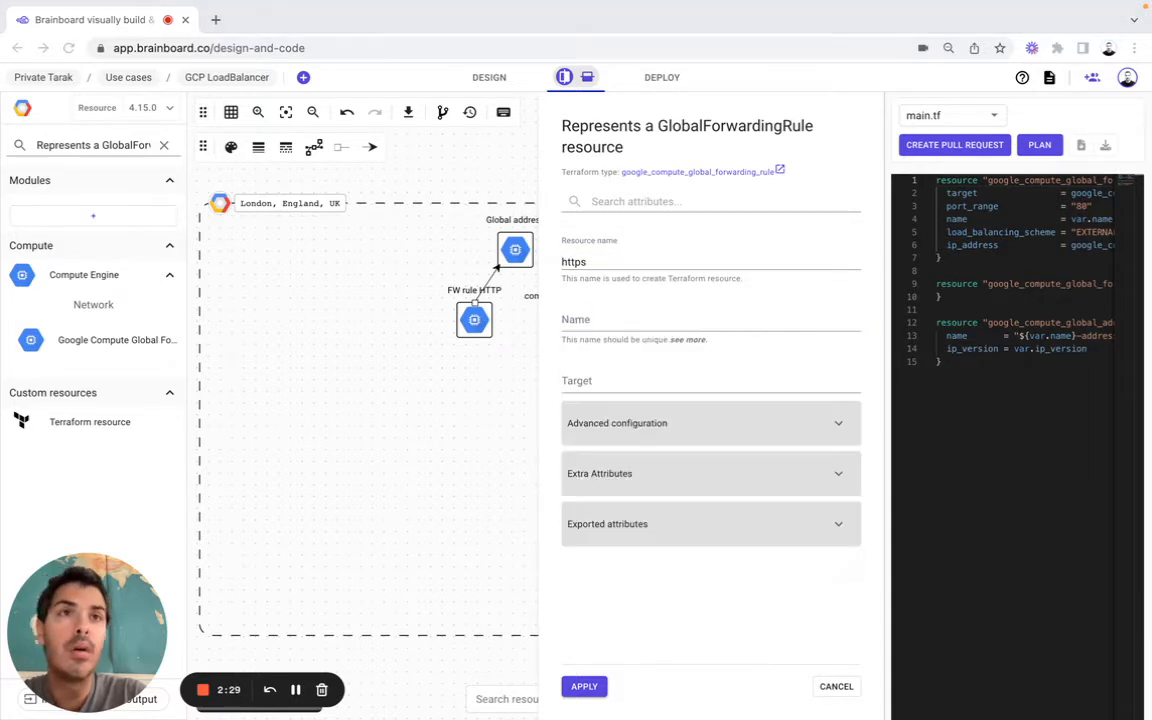
{"action": "left_click", "coordinate": [588, 320]}
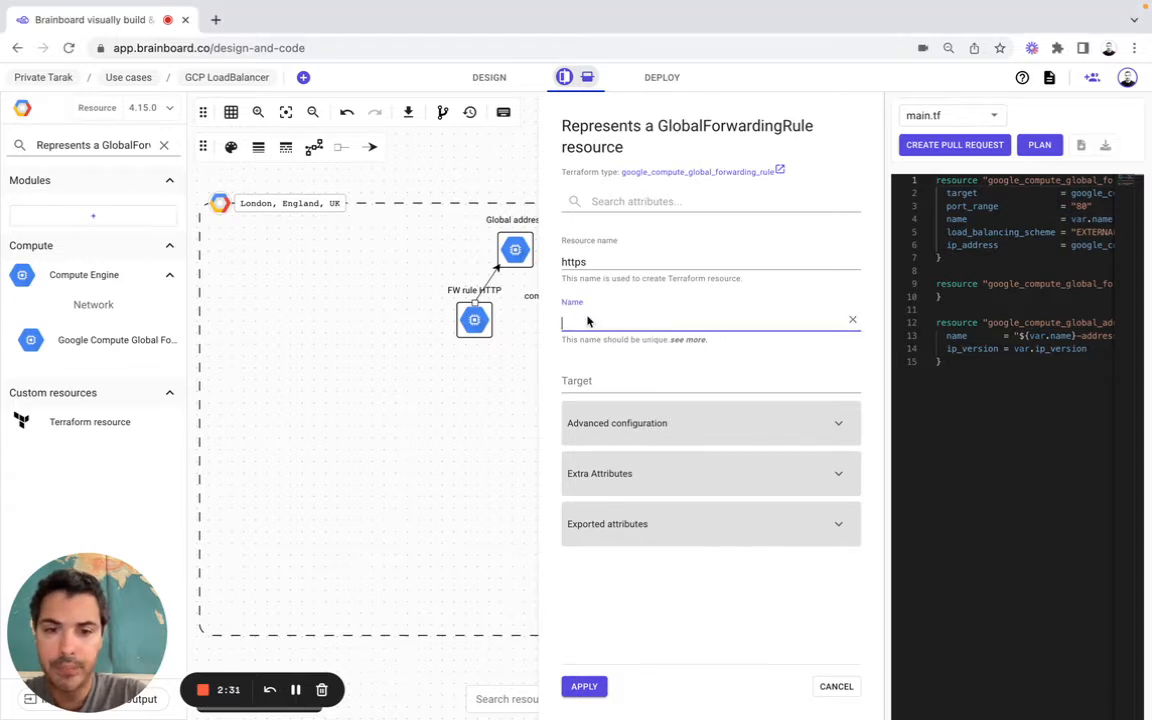
{"action": "type", "text": "${var.name}-https"}
{"action": "key", "text": "super+Tab"}
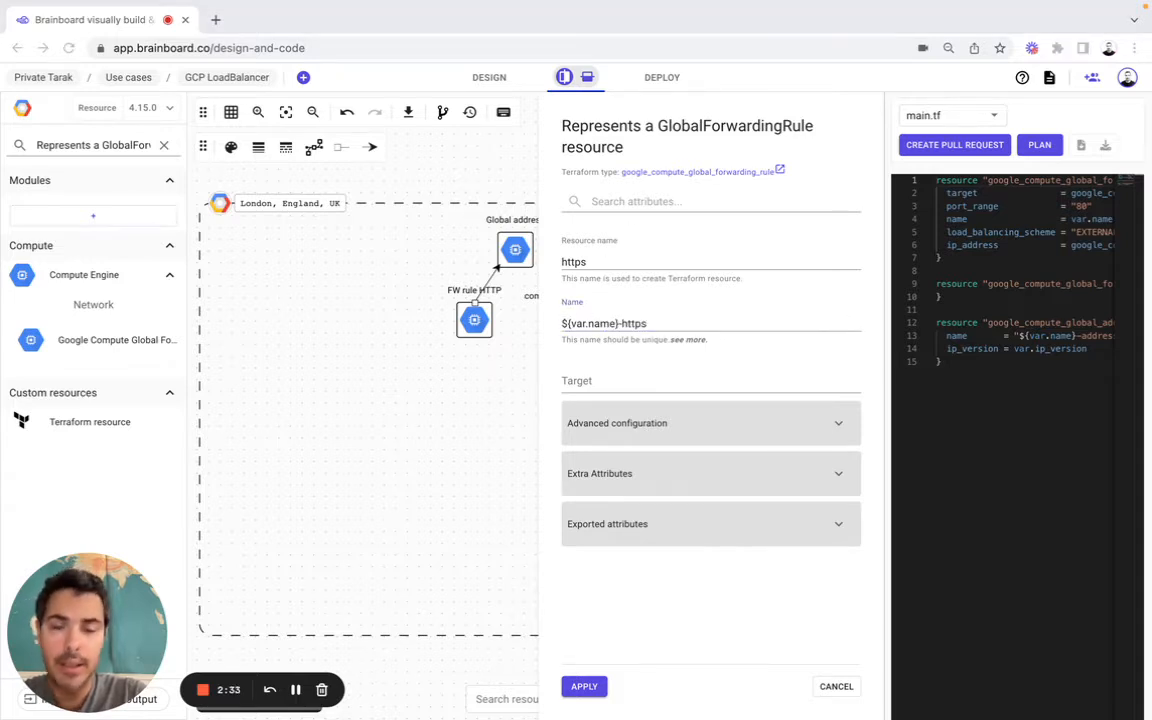
{"action": "key", "text": "super+Tab"}
{"action": "left_click", "coordinate": [591, 370]}
{"action": "type", "text": "google_compute_target_https_proxy.default.self_link"}
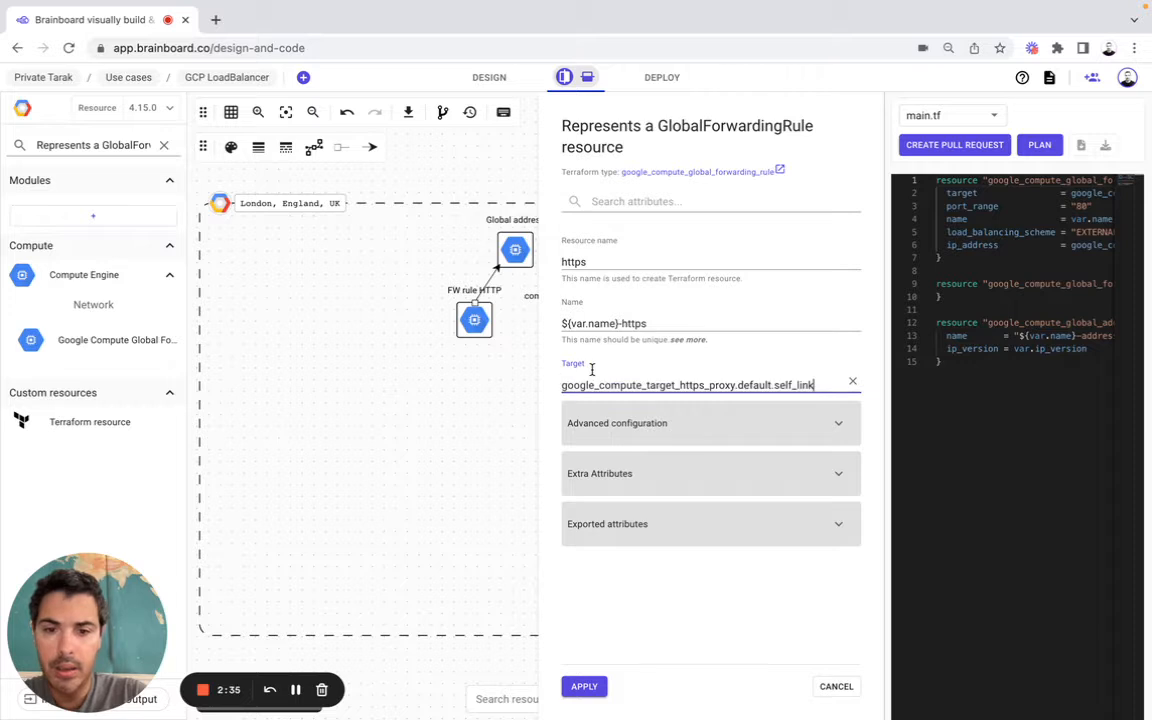
In the https forwarding rule's advanced configuration, set the IP address to google_compute_global_address.default.address
{"action": "left_click", "coordinate": [609, 424]}
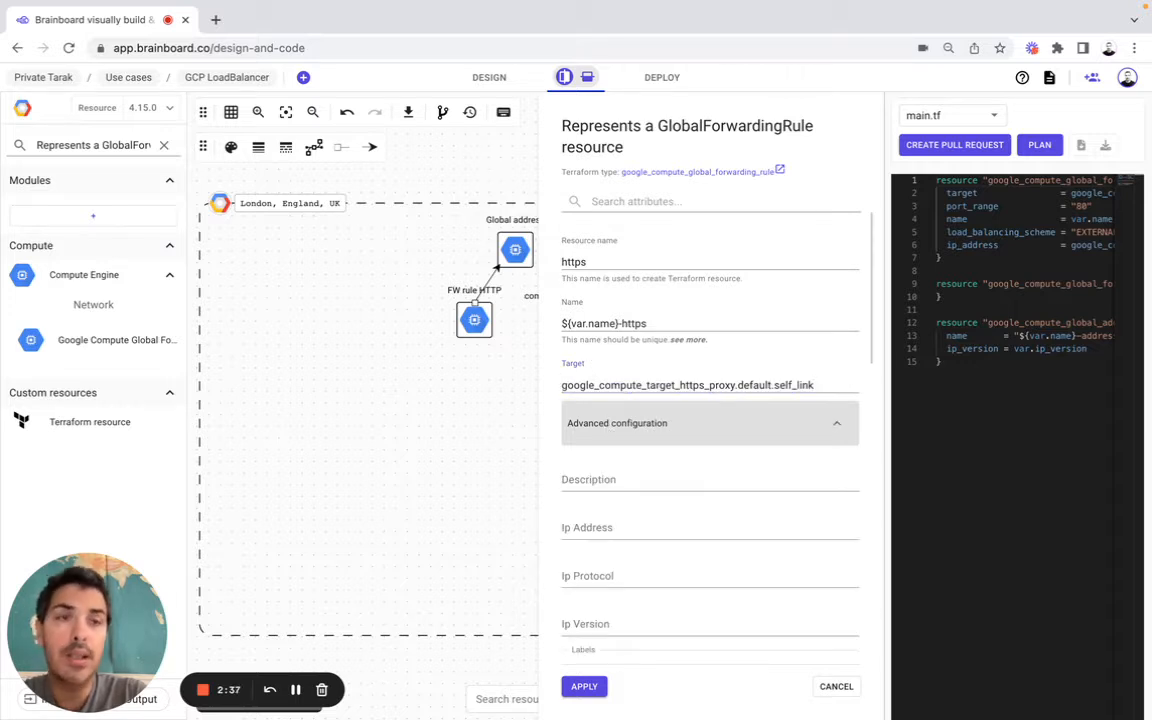
{"action": "key", "text": "super+Tab"}
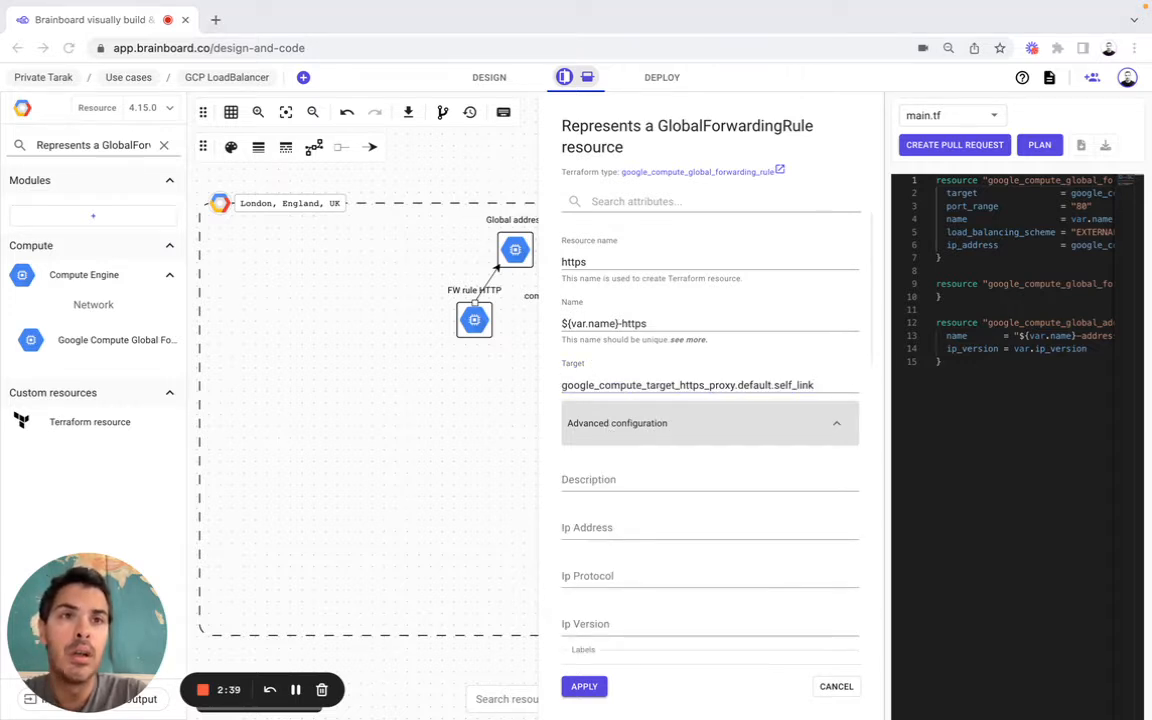
{"action": "key", "text": "super+Tab"}
{"action": "left_click", "coordinate": [614, 527]}
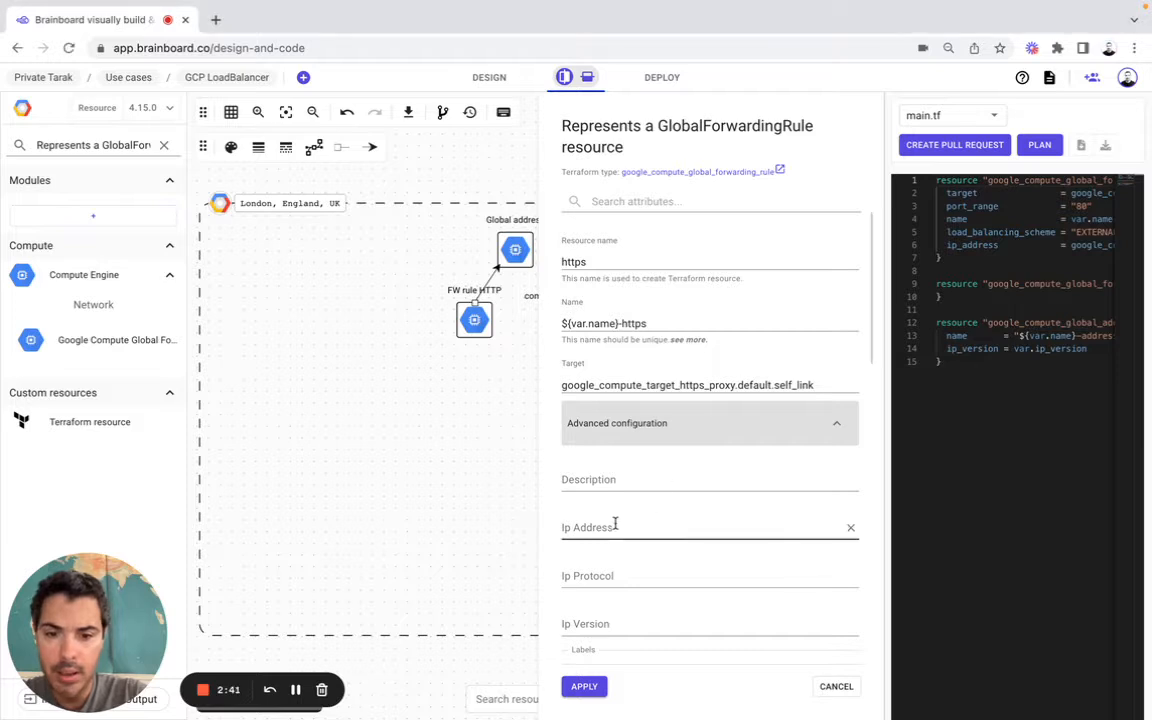
{"action": "type", "text": "google_compute_global_address.default.address"}
Set the https forwarding rule's load balancing scheme to "EXTERNAL" and its port range to 80, and apply the configuration
{"action": "key", "text": "super+Tab"}
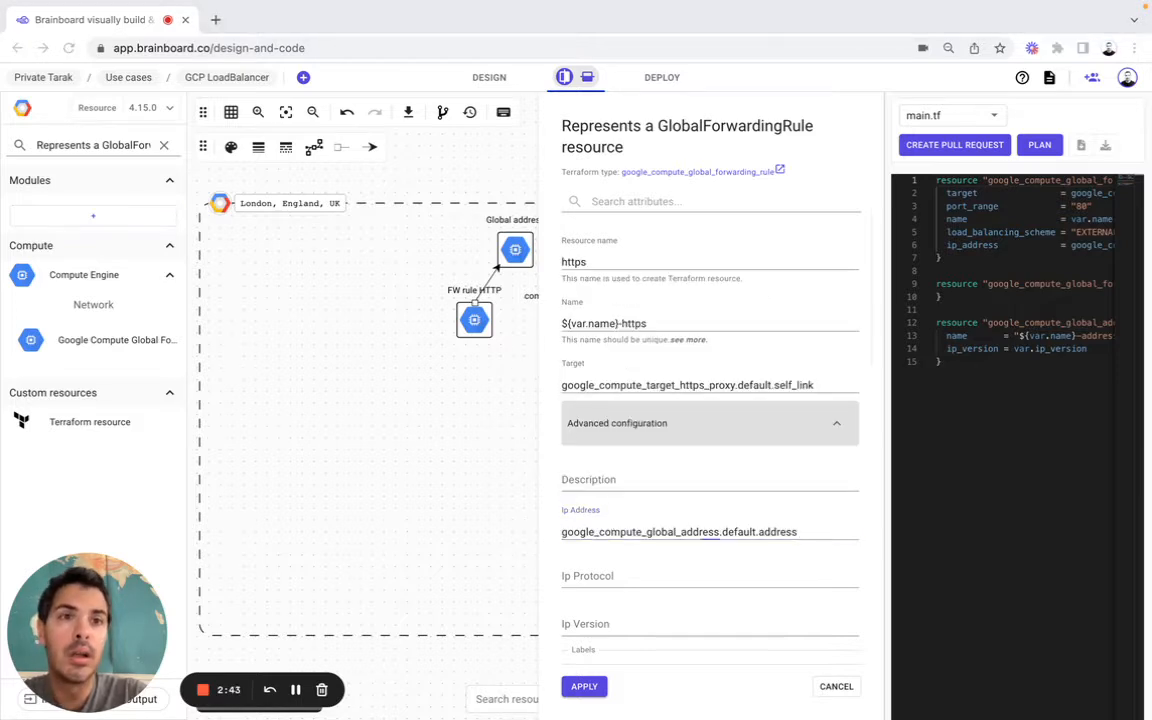
{"action": "scroll", "coordinate": [758, 490], "scroll_direction": "down", "scroll_amount": 5}
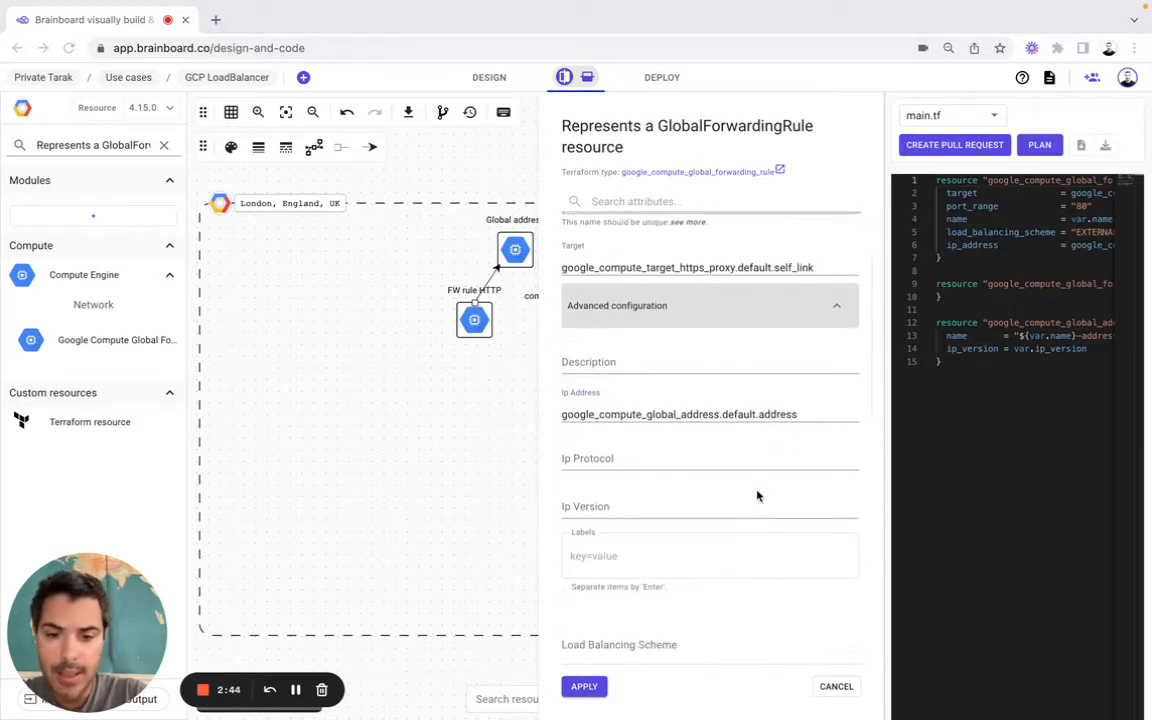
{"action": "key", "text": "super+Tab"}
{"action": "left_click", "coordinate": [632, 562]}
{"action": "type", "text": "\"EXTERNAL\""}
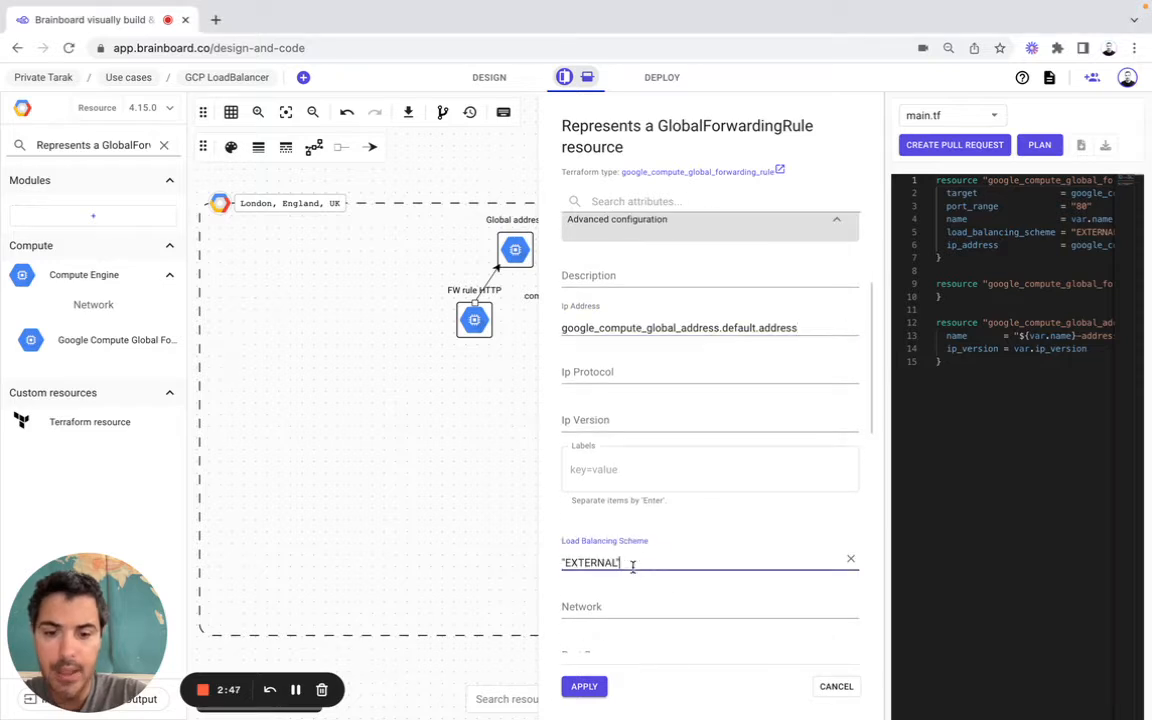
{"action": "scroll", "coordinate": [698, 443], "scroll_direction": "down", "scroll_amount": 3}
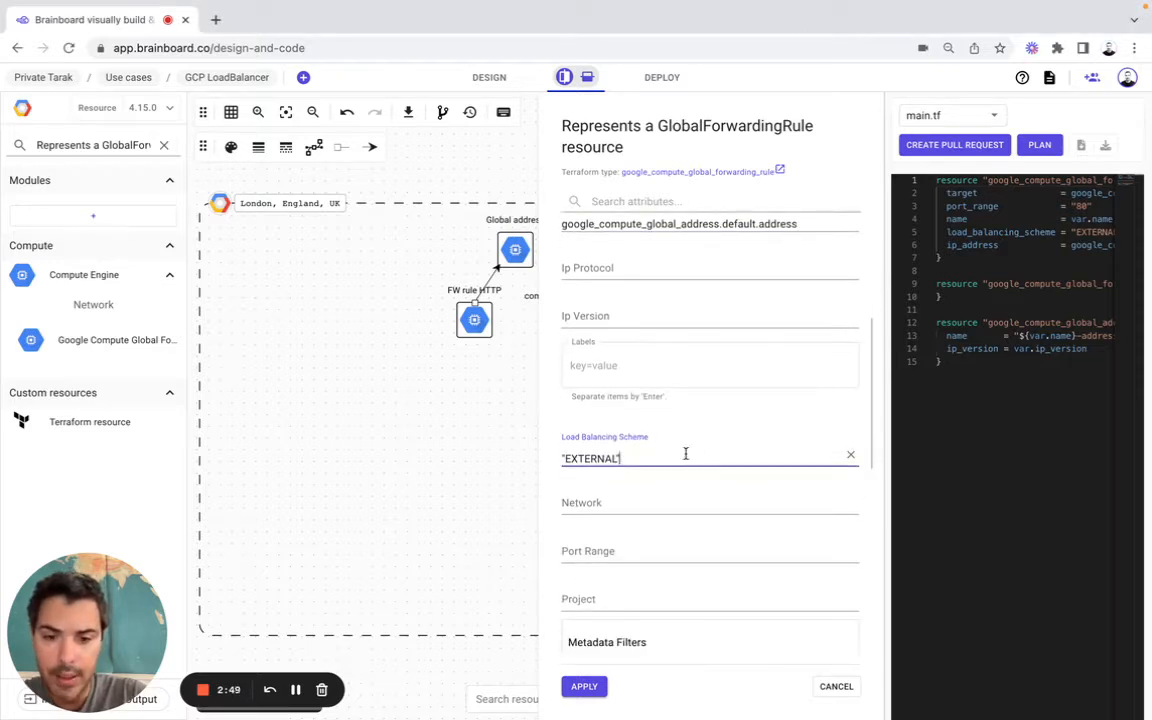
{"action": "left_click", "coordinate": [612, 553]}
{"action": "type", "text": "80"}
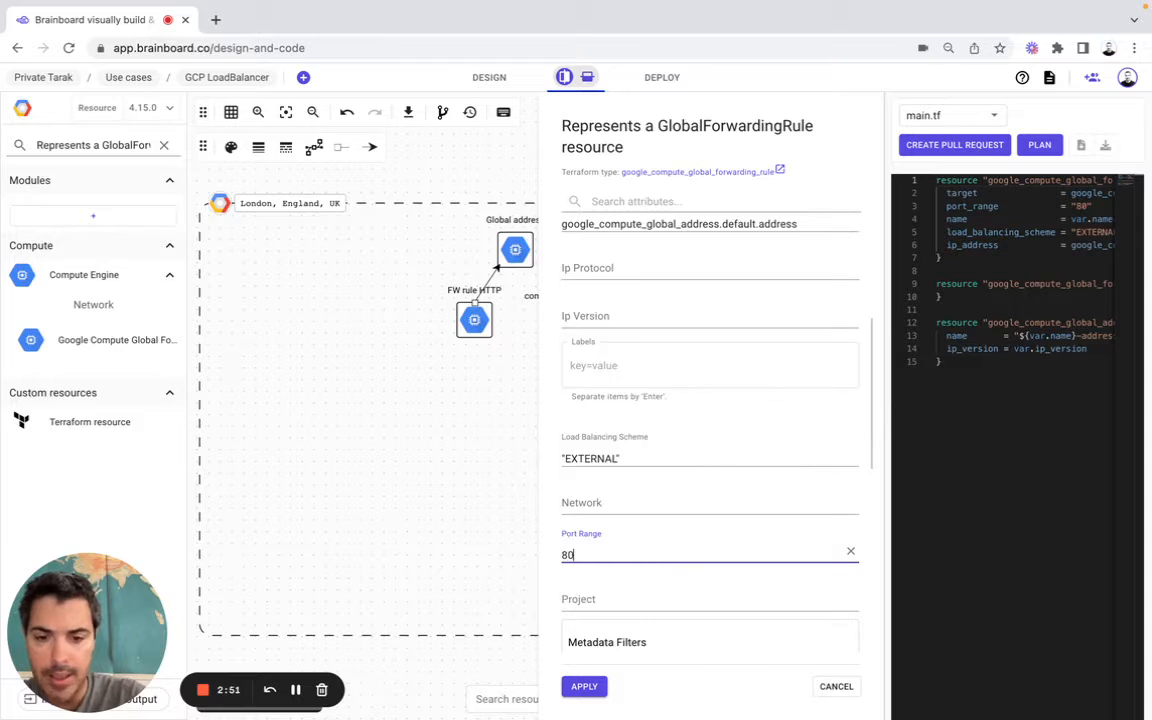
{"action": "left_click", "coordinate": [584, 686]}
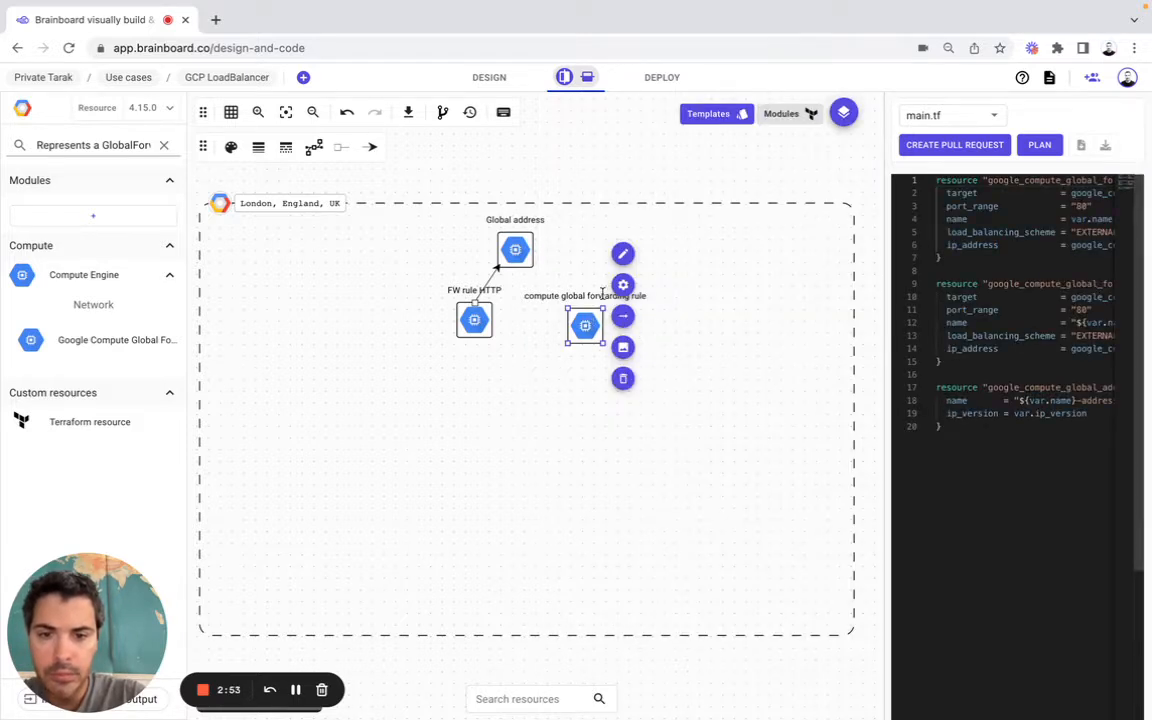
Label the https forwarding rule FW rule HTTPS and connect it with an arrow to Global address
{"action": "left_click_drag", "start_coordinate": [590, 322], "coordinate": [589, 317]}
{"action": "left_click", "coordinate": [622, 248]}
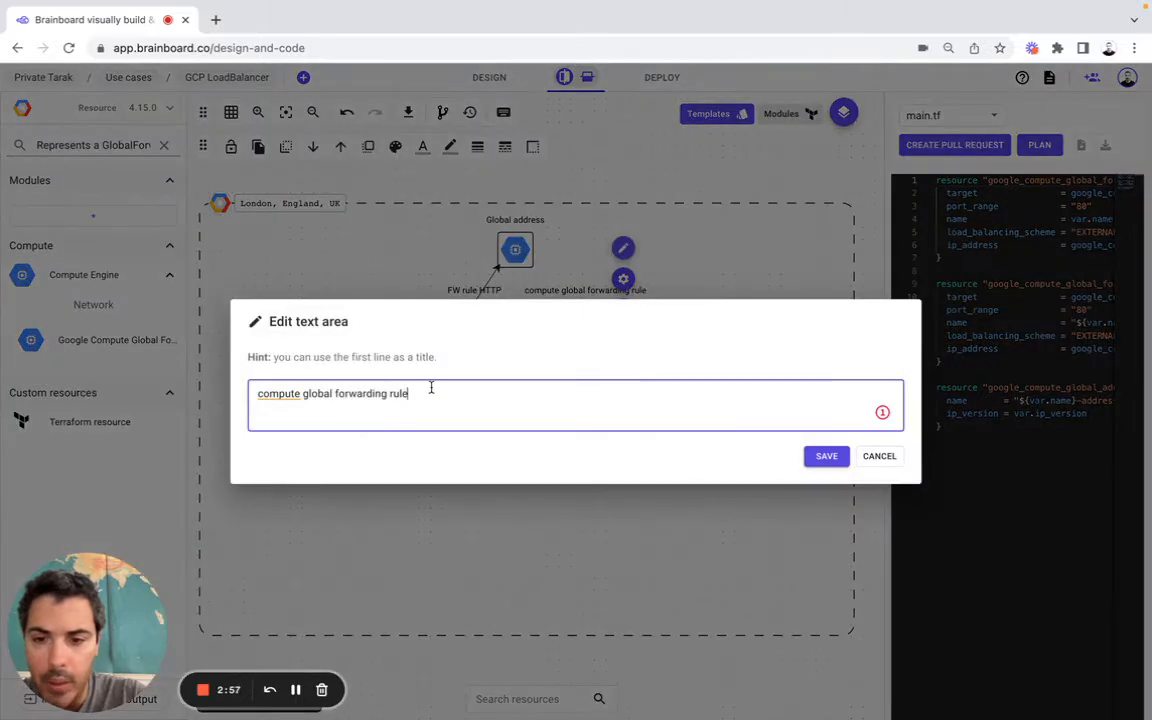
{"action": "key", "text": "super+a"}
{"action": "type", "text": "F"}
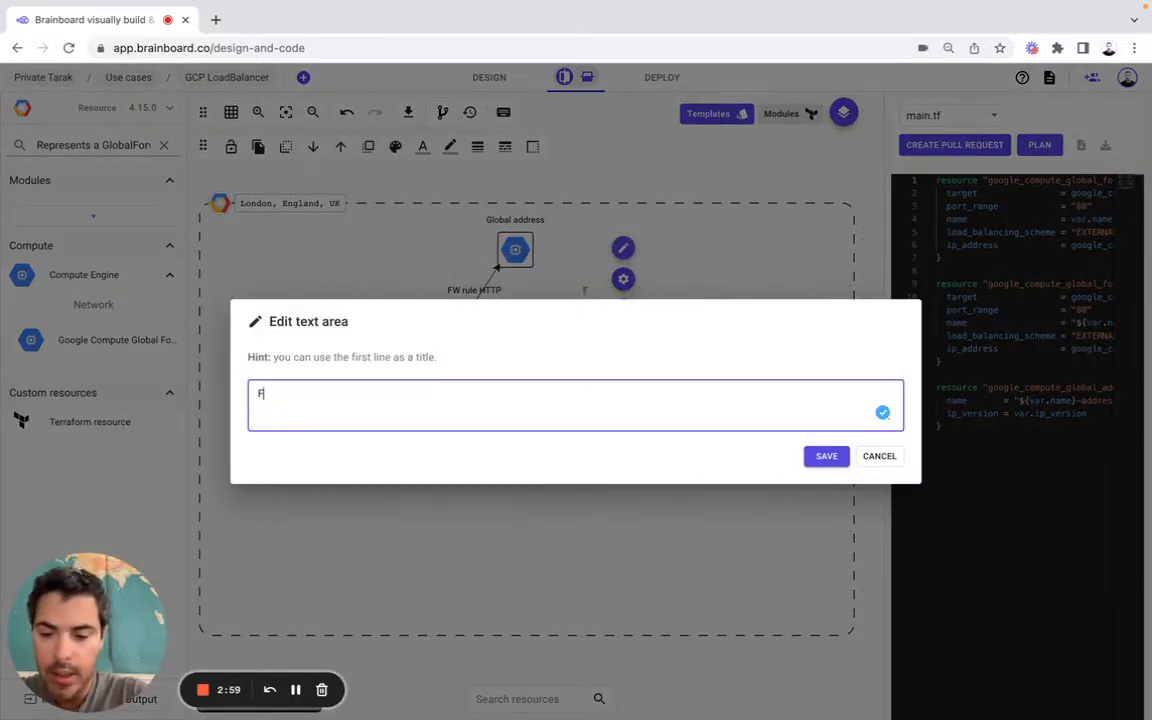
{"action": "type", "text": "W rule "}
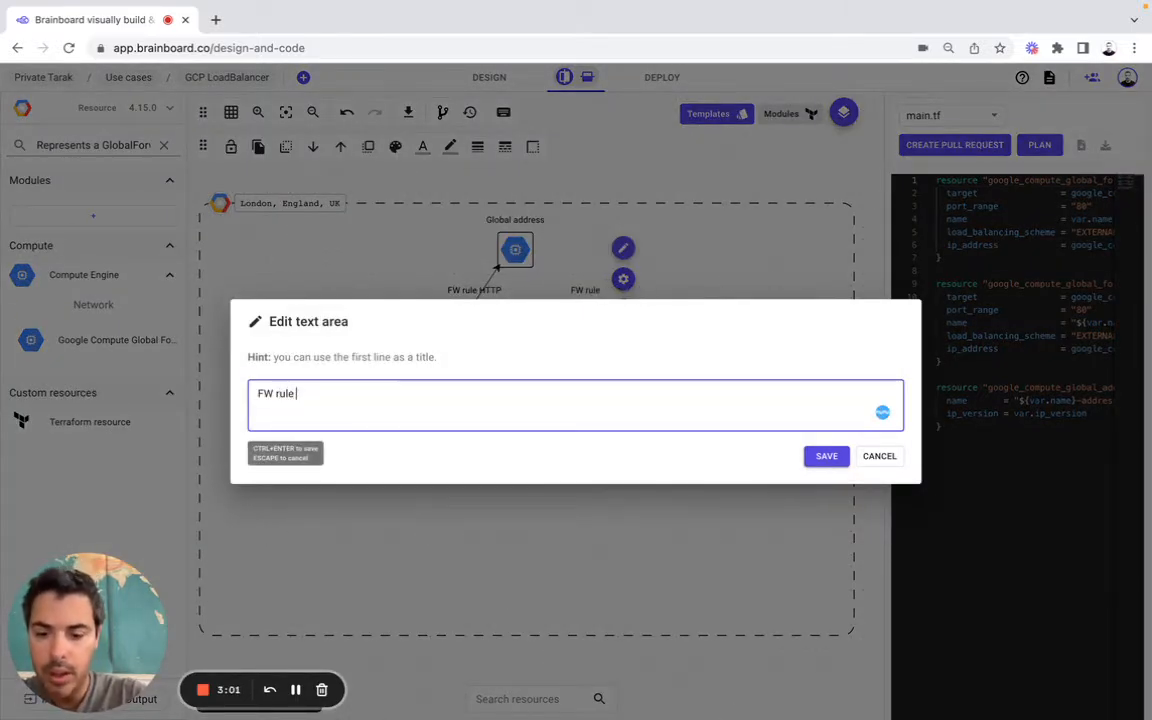
{"action": "type", "text": "HTTP"}
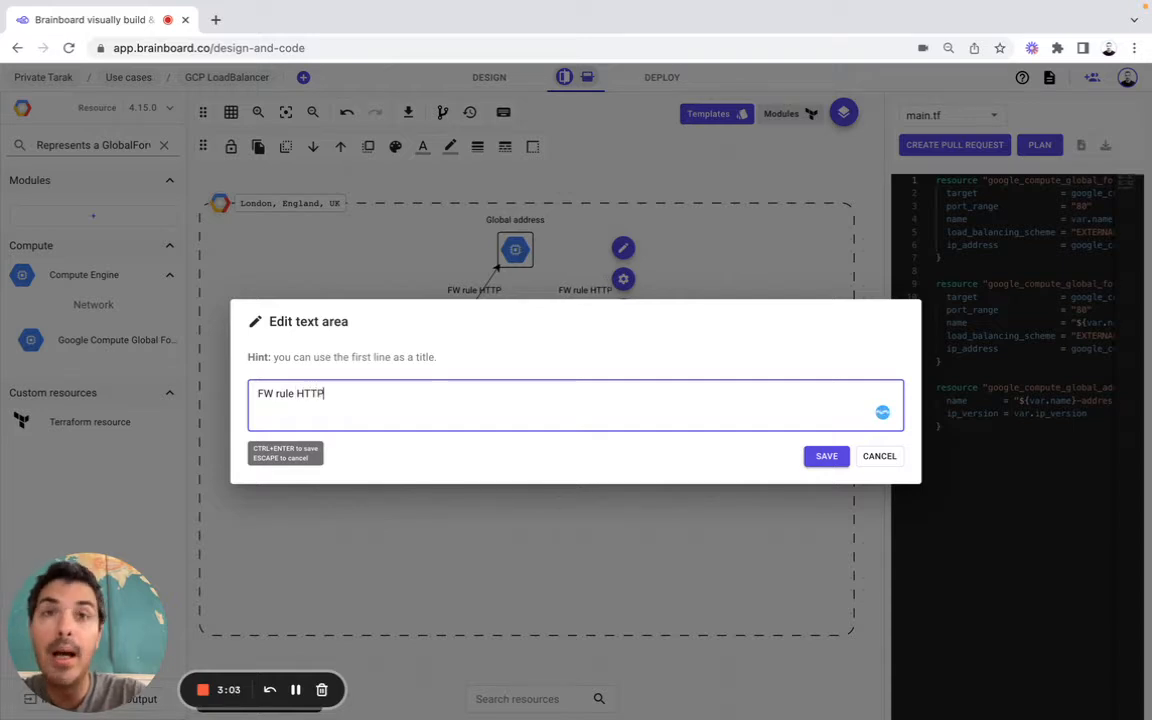
{"action": "type", "text": "S"}
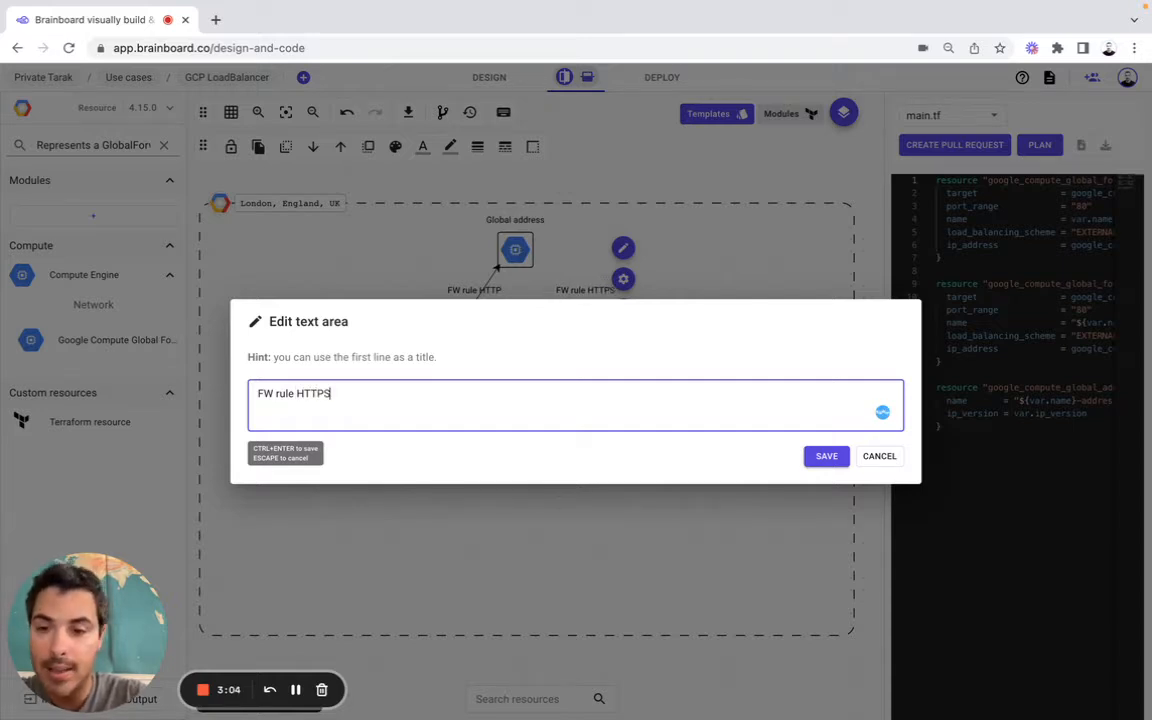
{"action": "left_click", "coordinate": [826, 458]}
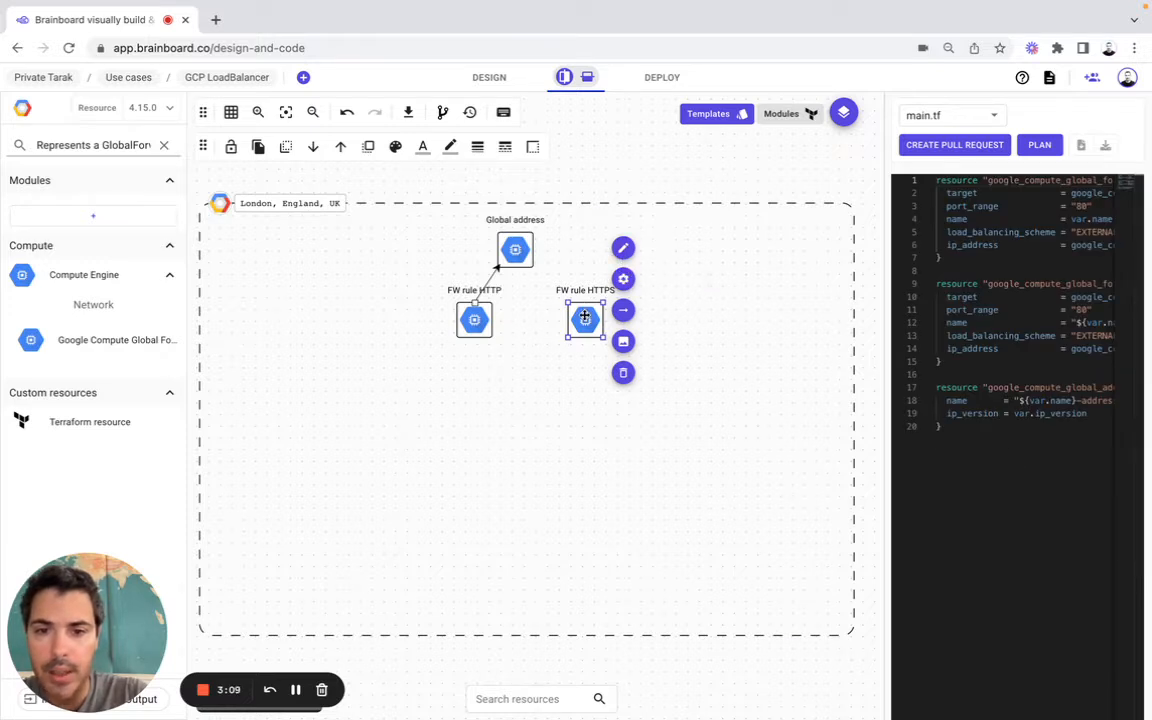
{"action": "left_click_drag", "start_coordinate": [585, 320], "coordinate": [542, 267]}
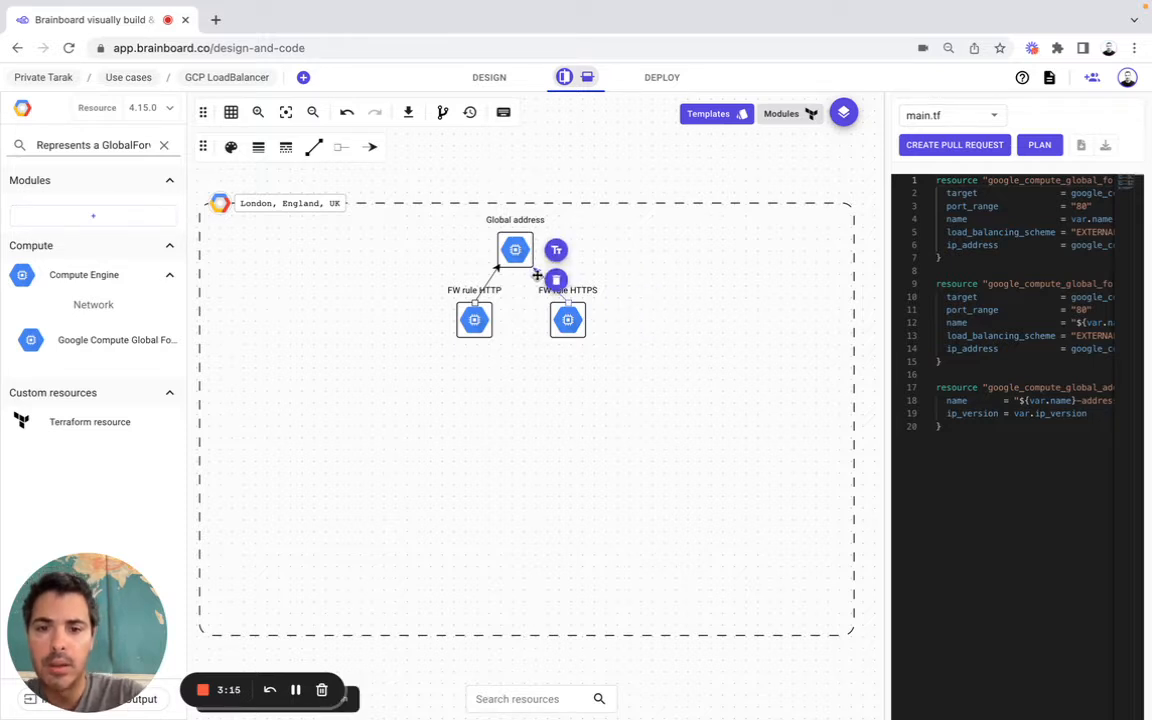
{"action": "left_click", "coordinate": [587, 195]}
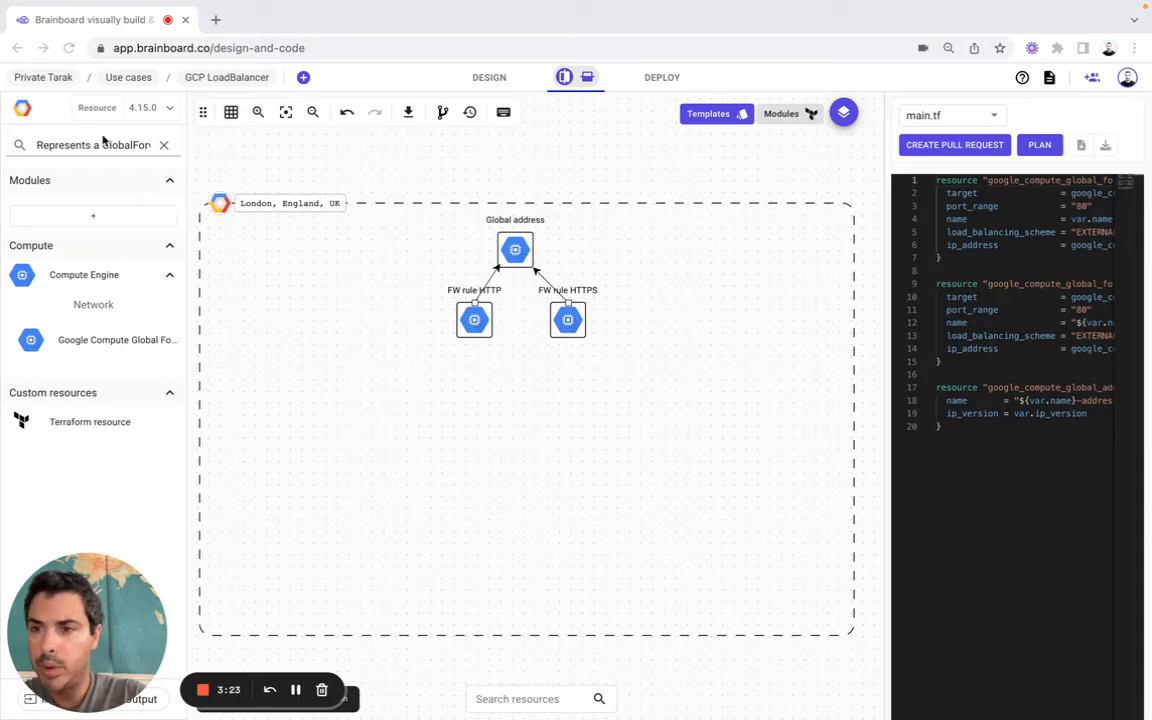
Place a Google Compute Target Http Proxy below FW rule HTTP and give it the resource name default
{"action": "triple_click", "coordinate": [35, 140]}
{"action": "type", "text": "Represents a TargetHttpProxy resource, which is used by one or more global"}
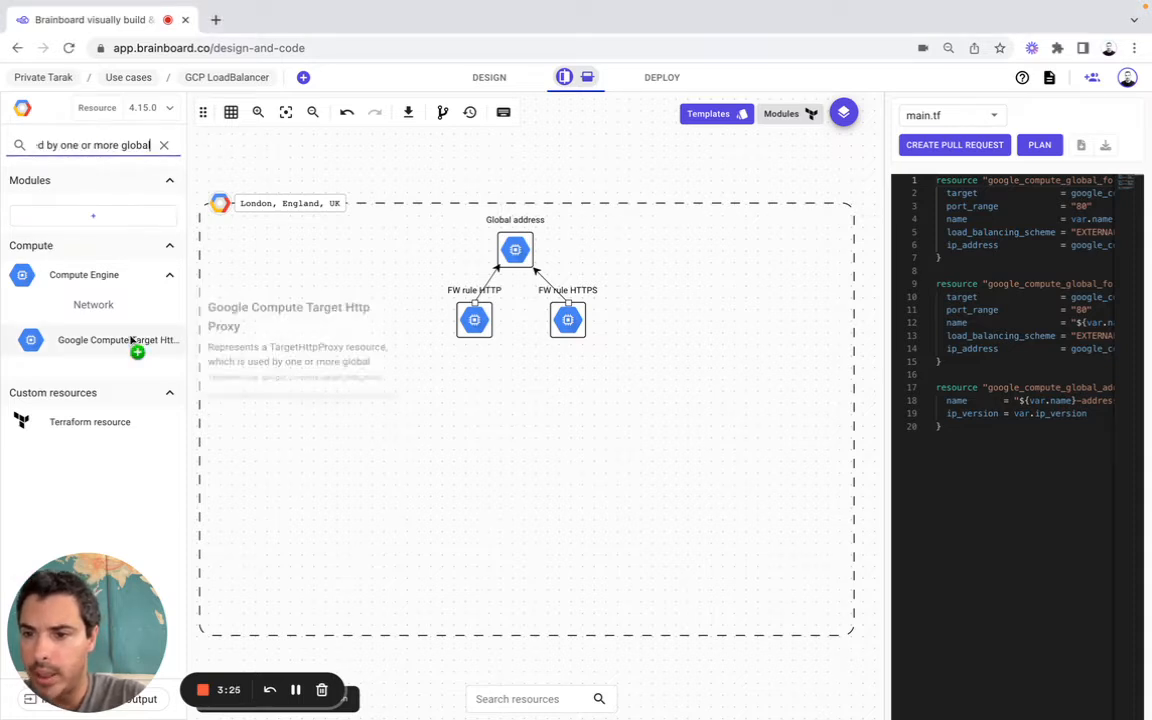
{"action": "left_click_drag", "start_coordinate": [131, 341], "coordinate": [471, 397]}
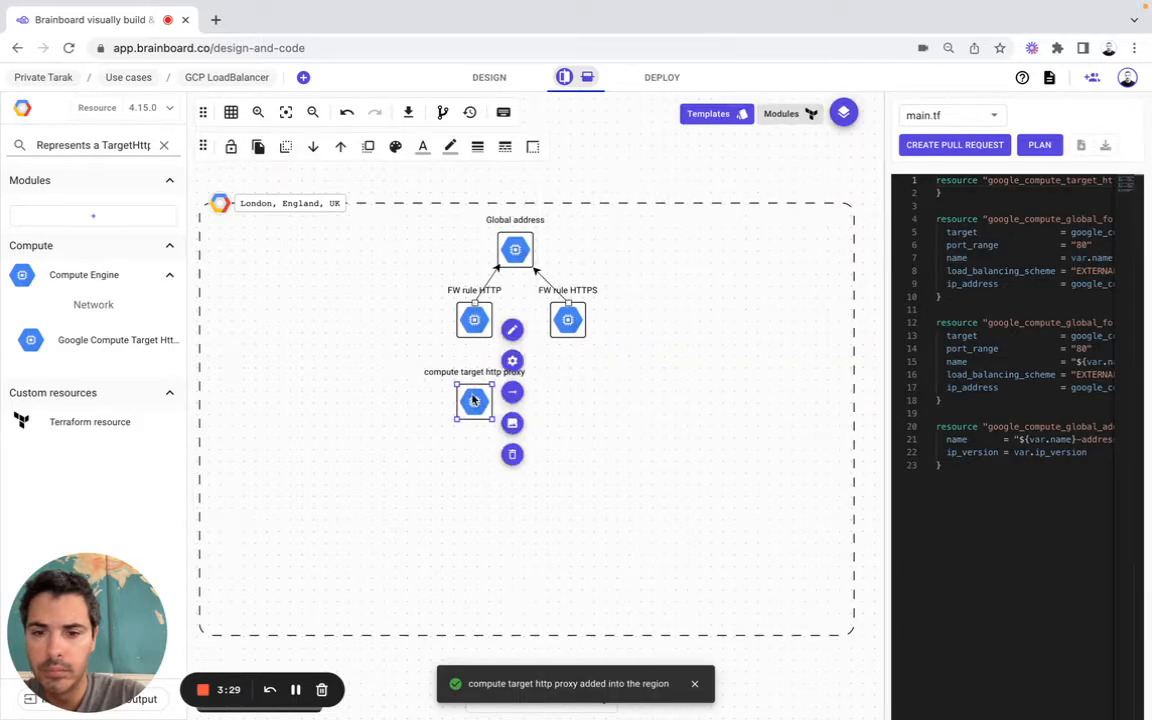
{"action": "left_click", "coordinate": [512, 360]}
{"action": "key", "text": "super+Tab"}
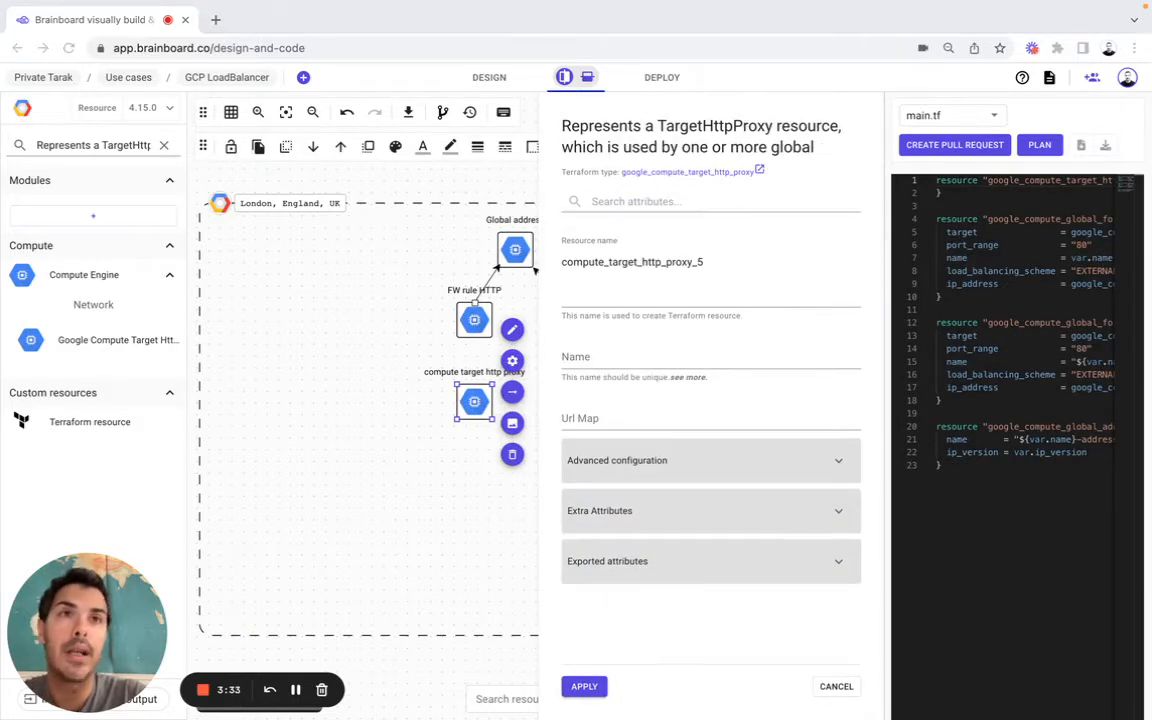
{"action": "left_click", "coordinate": [663, 201]}
{"action": "left_click", "coordinate": [657, 262]}
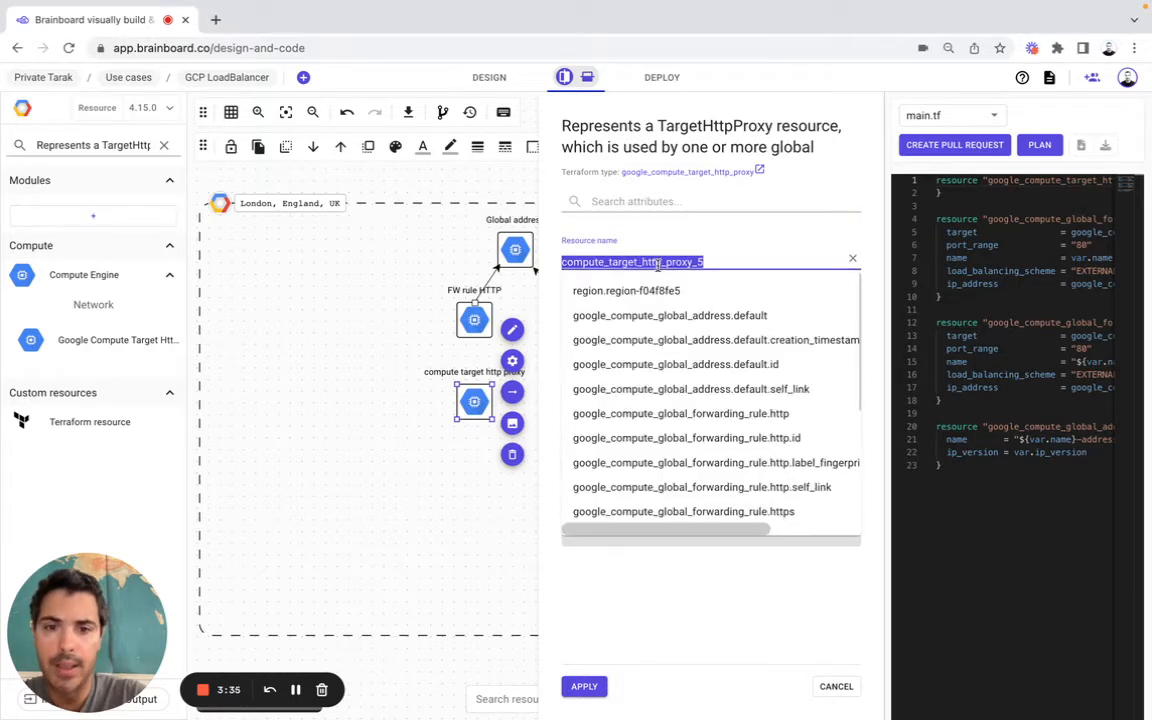
{"action": "type", "text": "default"}
{"action": "left_click", "coordinate": [552, 267]}
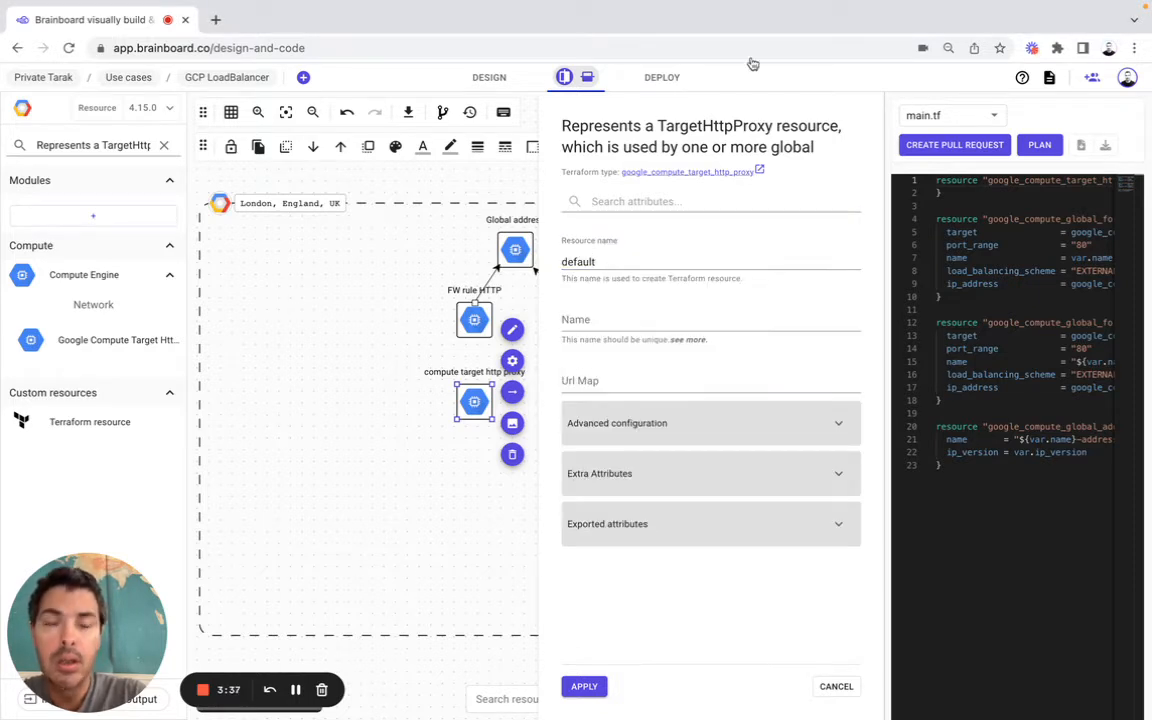
Set the HTTP proxy's name to ${var.name}-http-proxy and its URL map to google_compute_url_map.https_redirect.self_link, and apply the configuration
{"action": "key", "text": "super+Tab"}
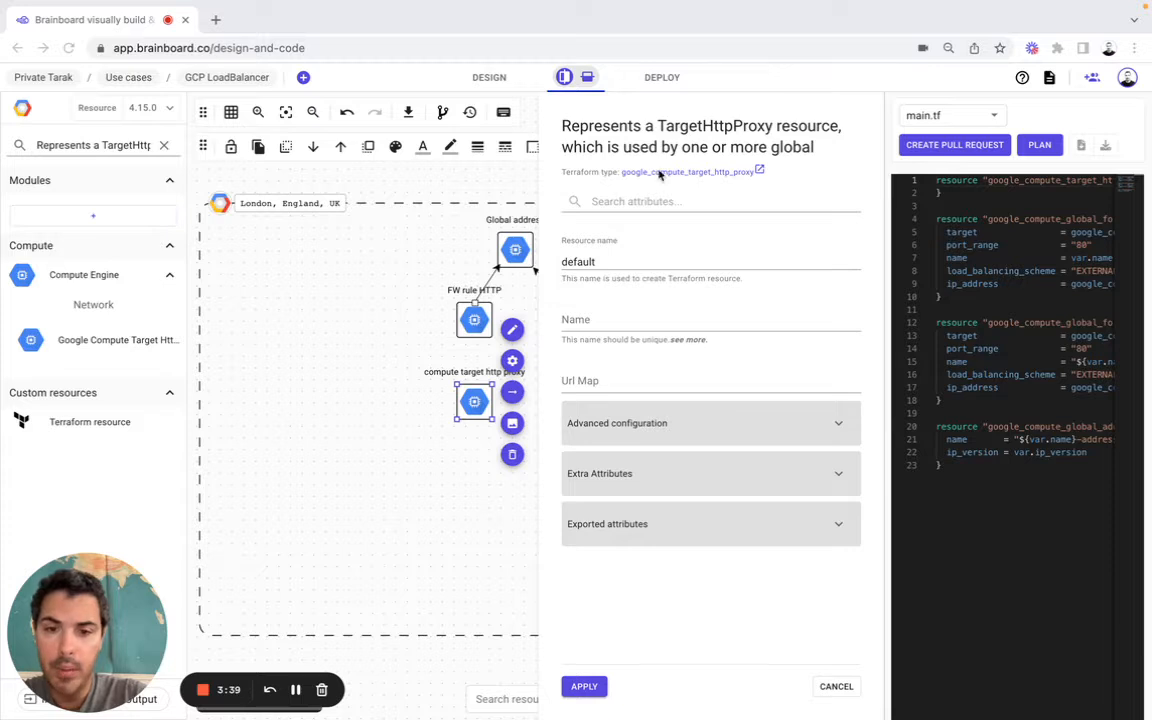
{"action": "left_click", "coordinate": [610, 321]}
{"action": "type", "text": "${var.name}-http-proxy"}
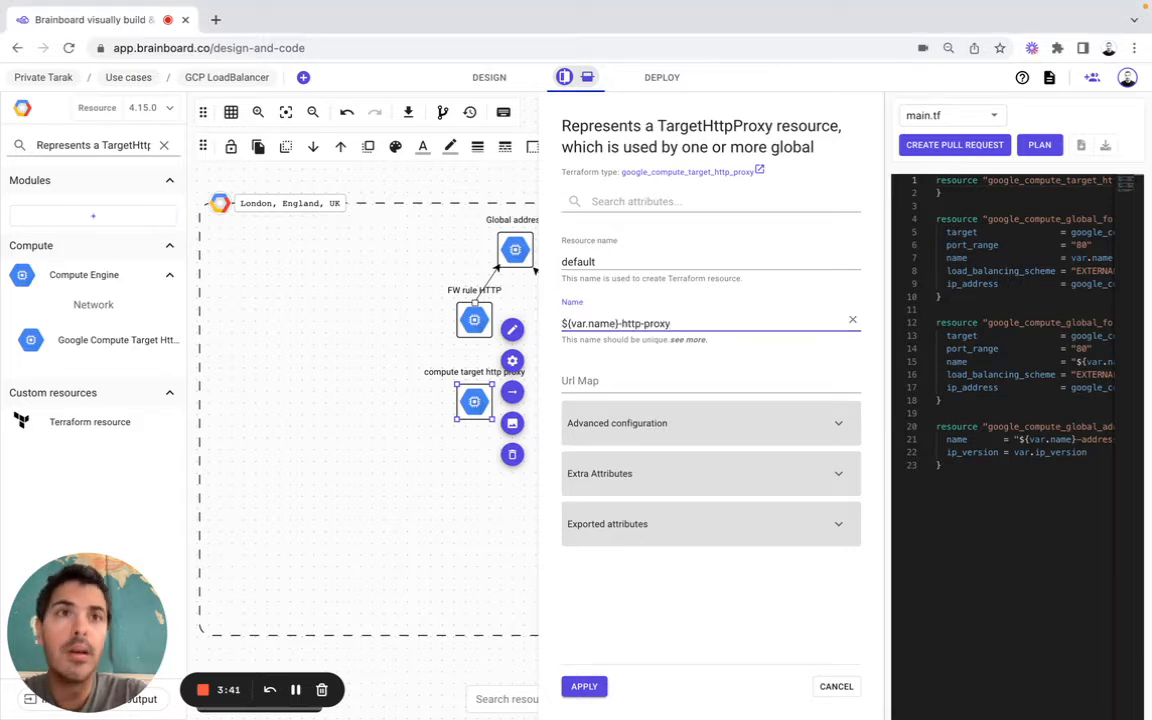
{"action": "key", "text": "super+Tab"}
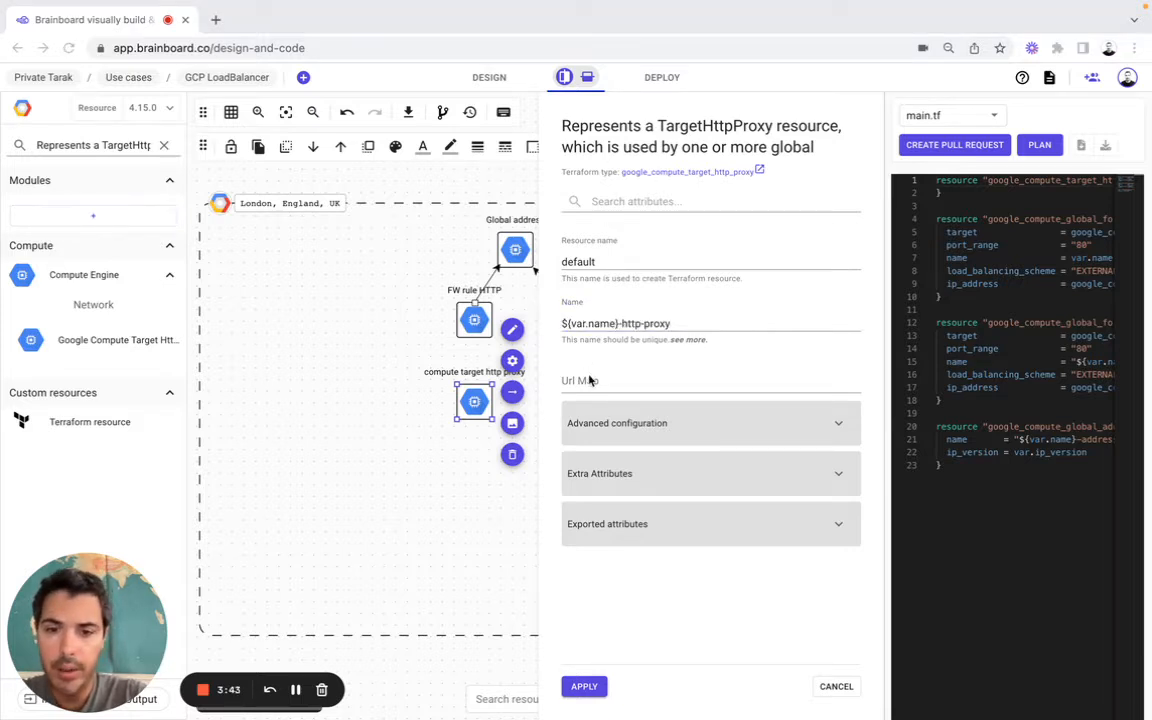
{"action": "left_click", "coordinate": [590, 380]}
{"action": "type", "text": "google_compute_url_map.https_redirect.self_link"}
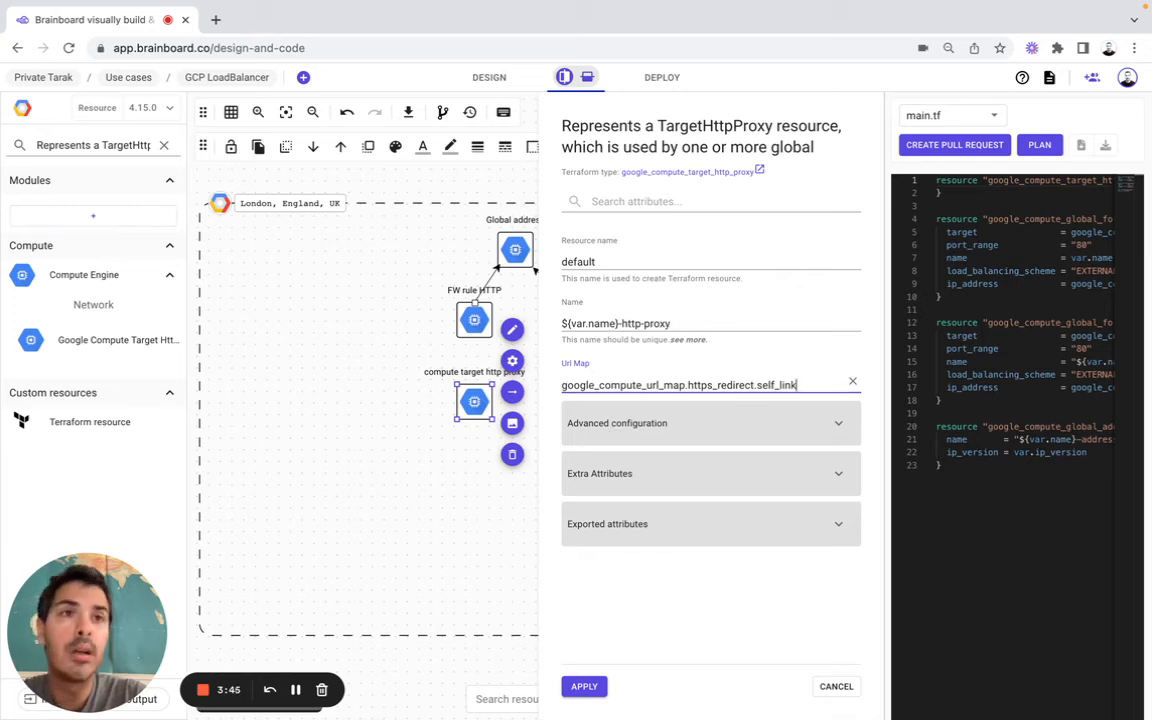
{"action": "key", "text": "super+Tab"}
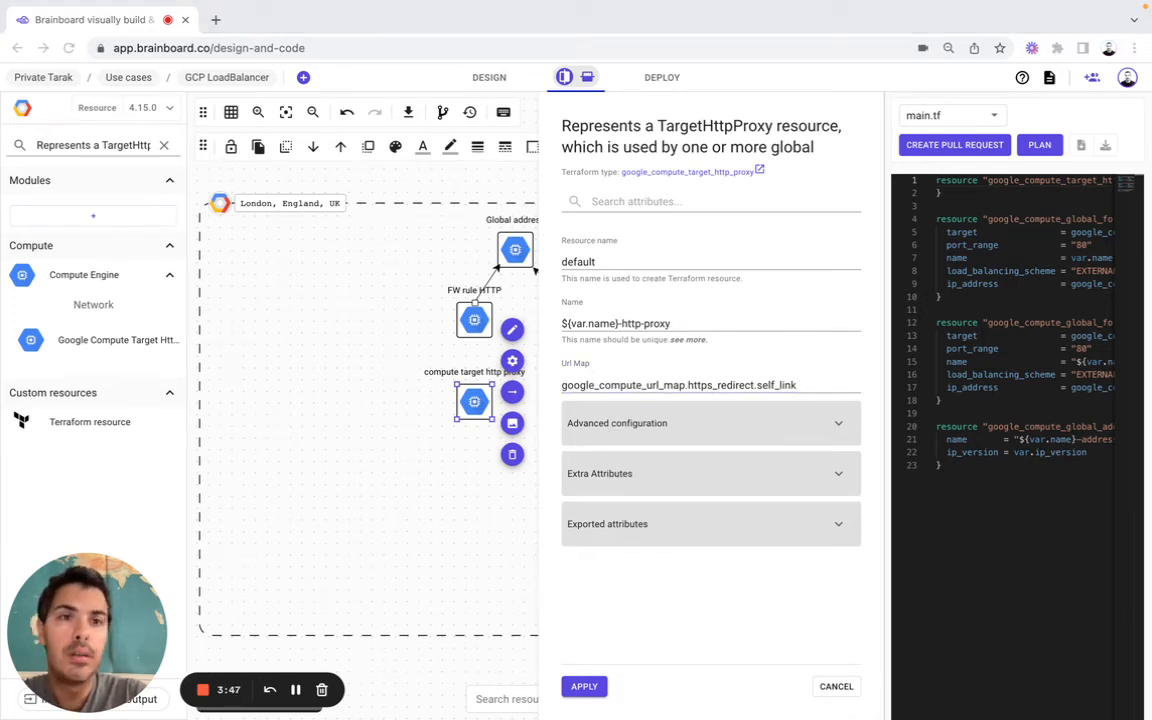
{"action": "key", "text": "super+Tab"}
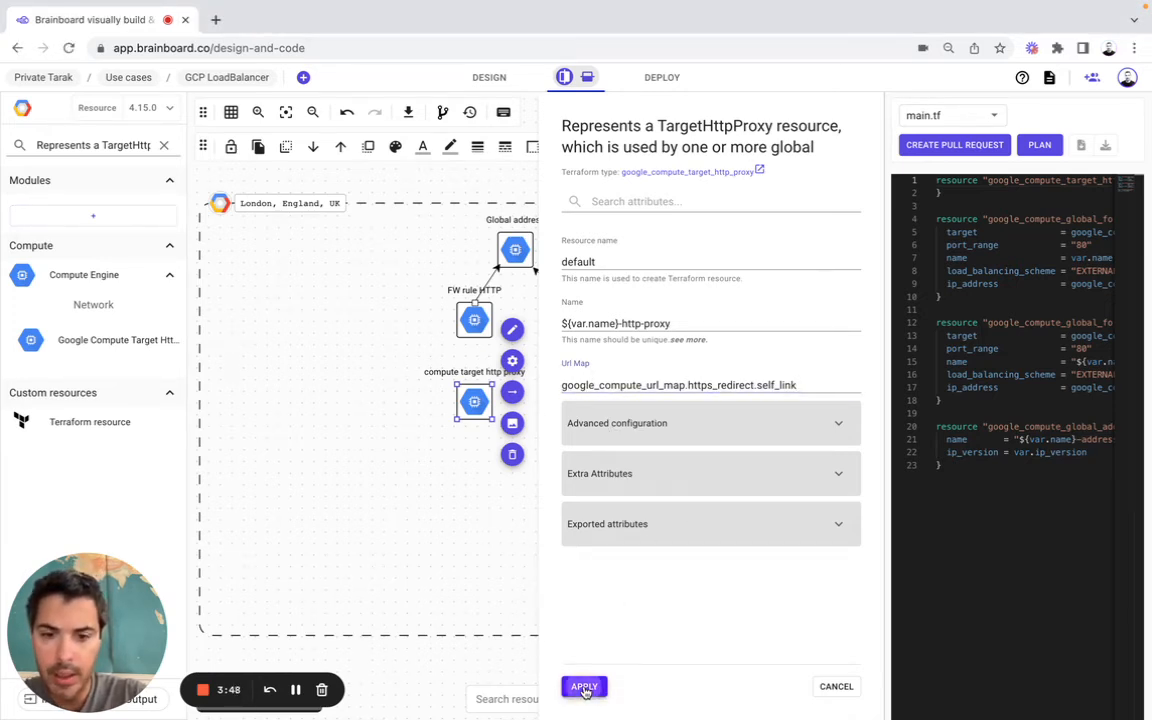
{"action": "left_click", "coordinate": [584, 686]}
Change the HTTP proxy's diagram label to Target HTTP Proxy
{"action": "left_click", "coordinate": [512, 329]}
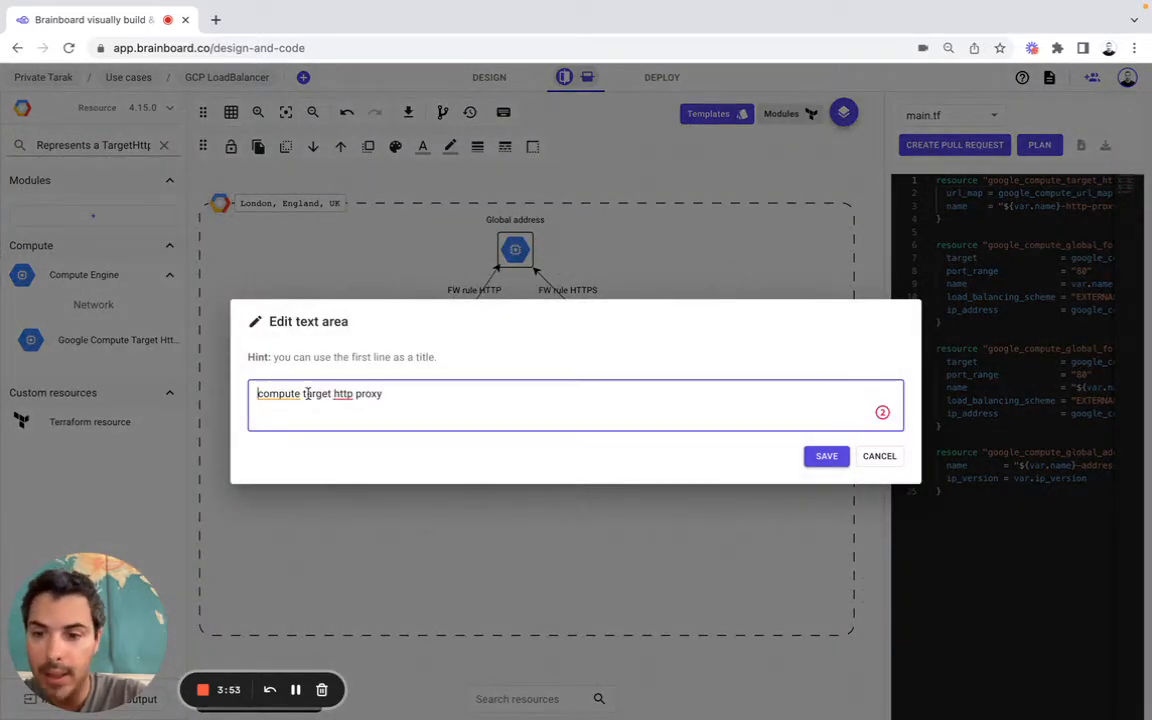
{"action": "left_click_drag", "start_coordinate": [306, 394], "coordinate": [258, 393]}
{"action": "type", "text": "T"}
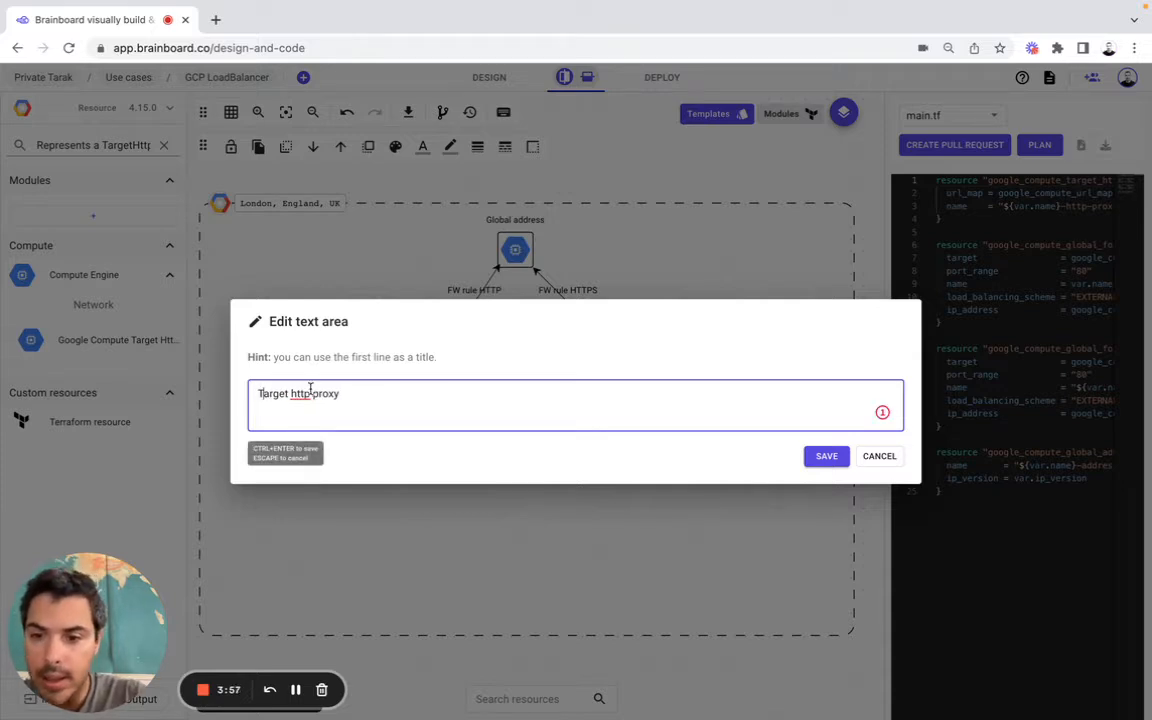
{"action": "left_click_drag", "start_coordinate": [309, 393], "coordinate": [291, 393]}
{"action": "type", "text": "HTTP"}
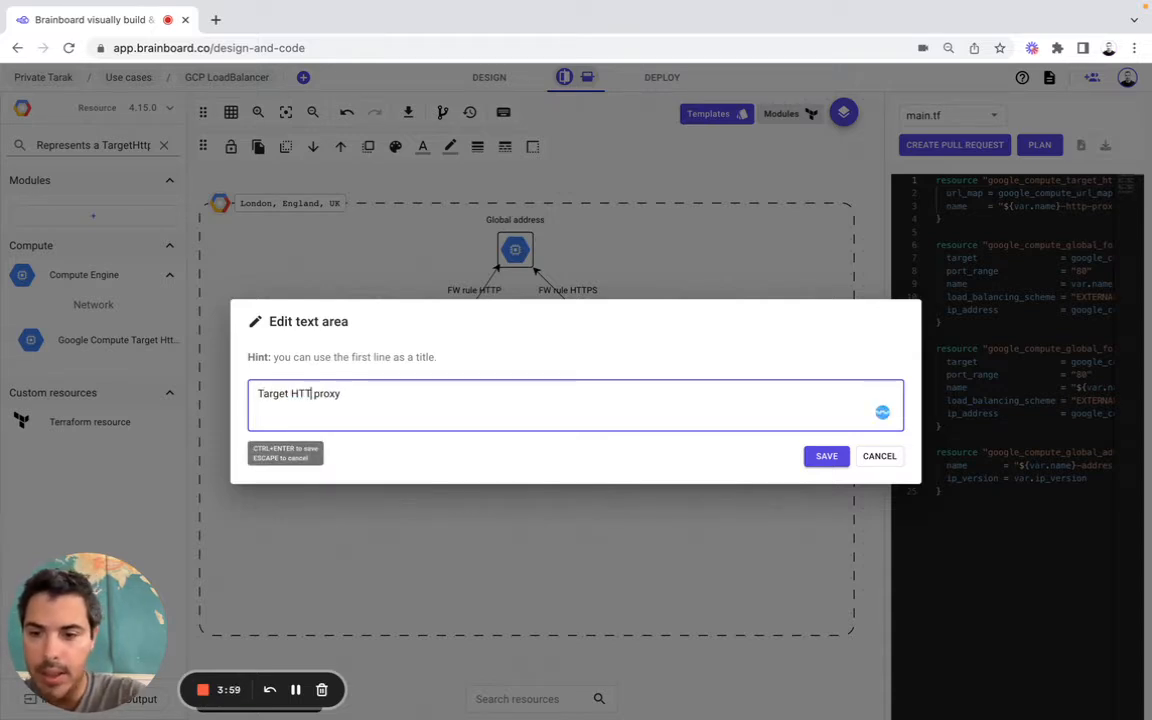
{"action": "left_click", "coordinate": [326, 394]}
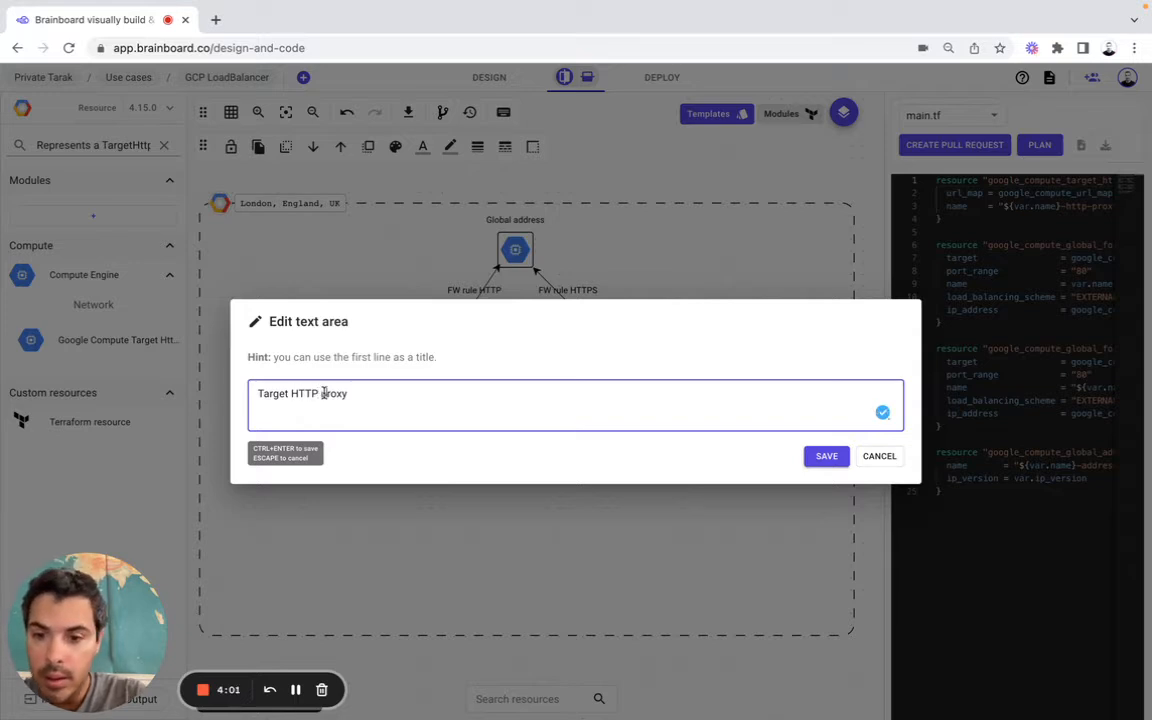
{"action": "key", "text": "BackSpace"}
{"action": "type", "text": "P"}
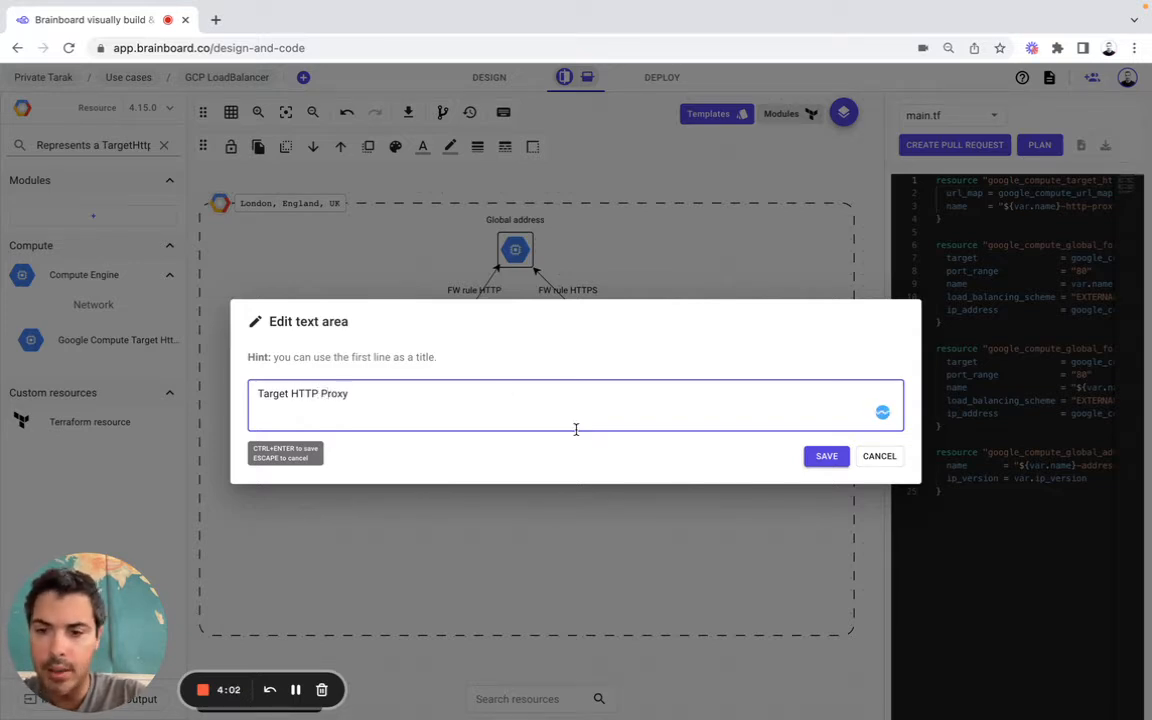
{"action": "left_click", "coordinate": [826, 456]}
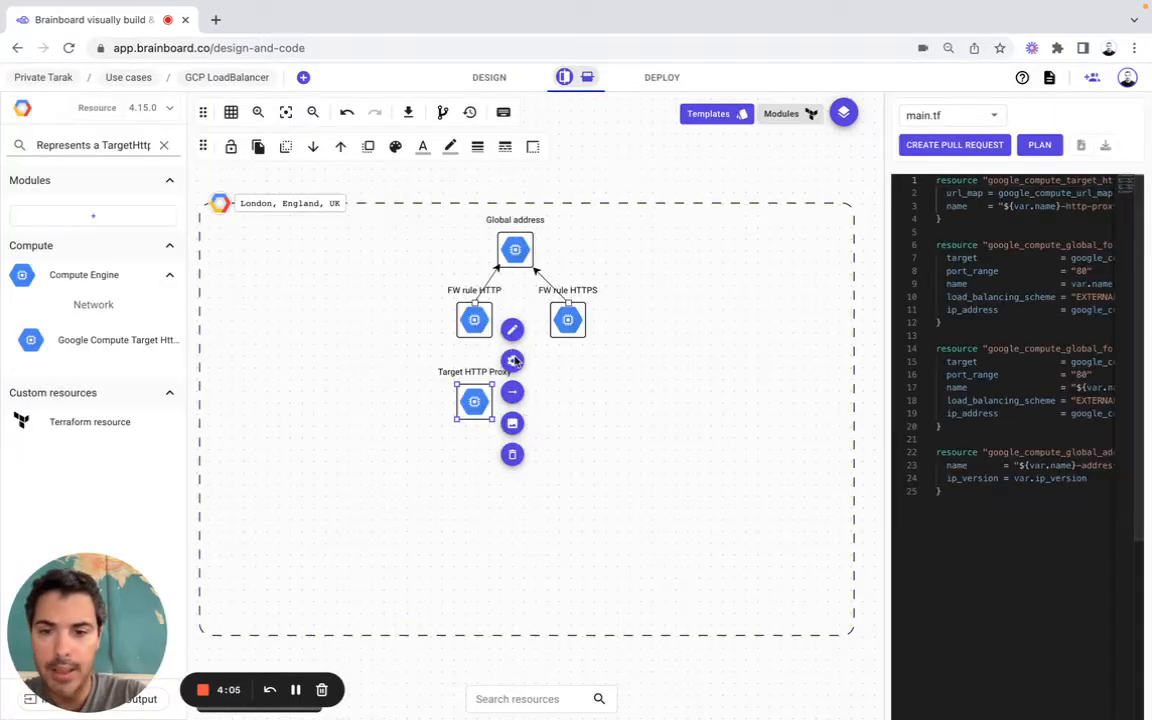
Connect FW rule HTTP to Target HTTP Proxy with an arrow and label the connector target
{"action": "left_click", "coordinate": [512, 391]}
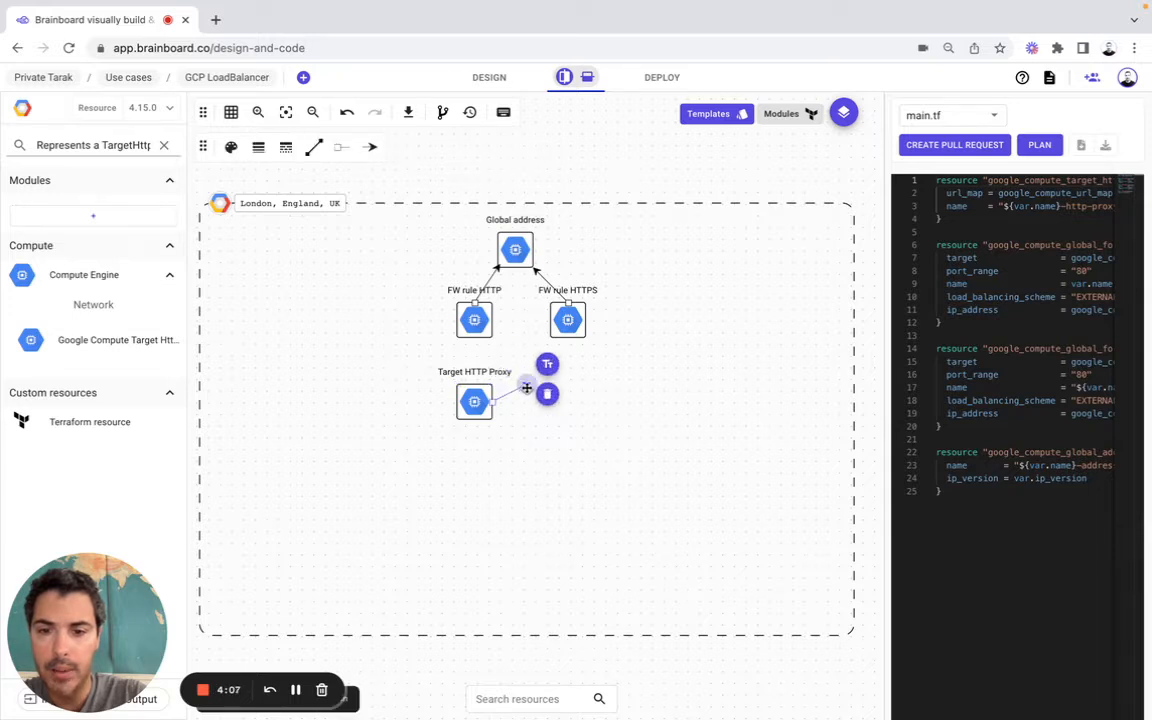
{"action": "key", "text": "Delete"}
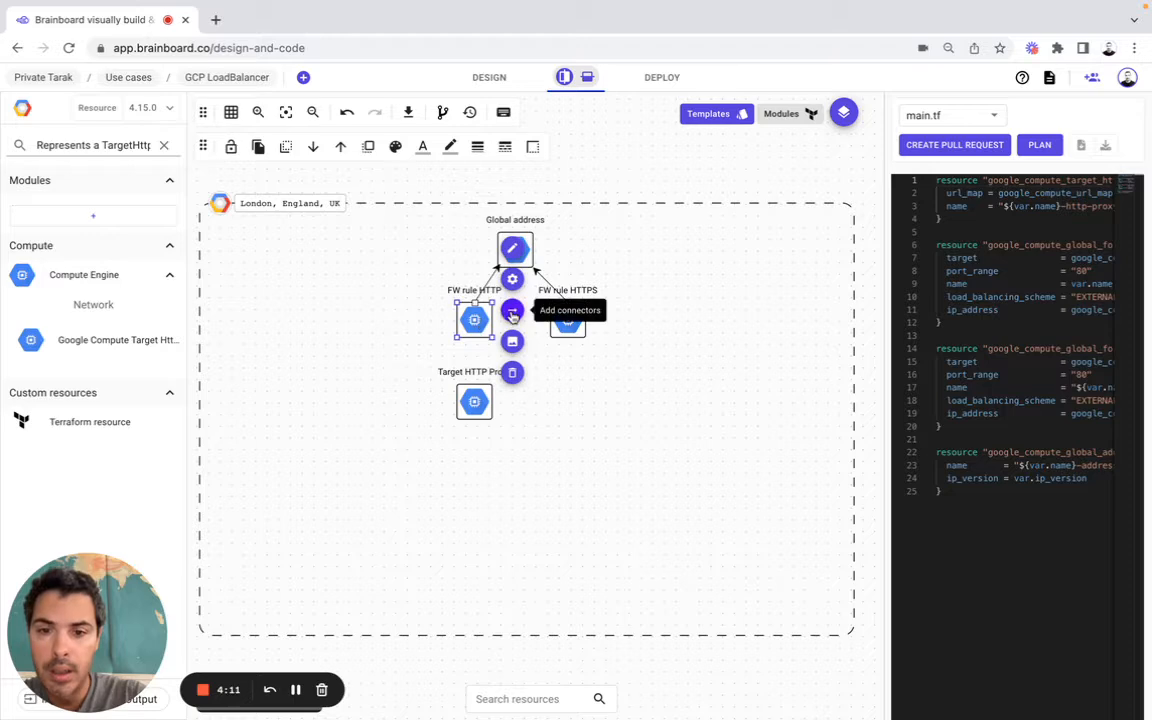
{"action": "left_click", "coordinate": [514, 309]}
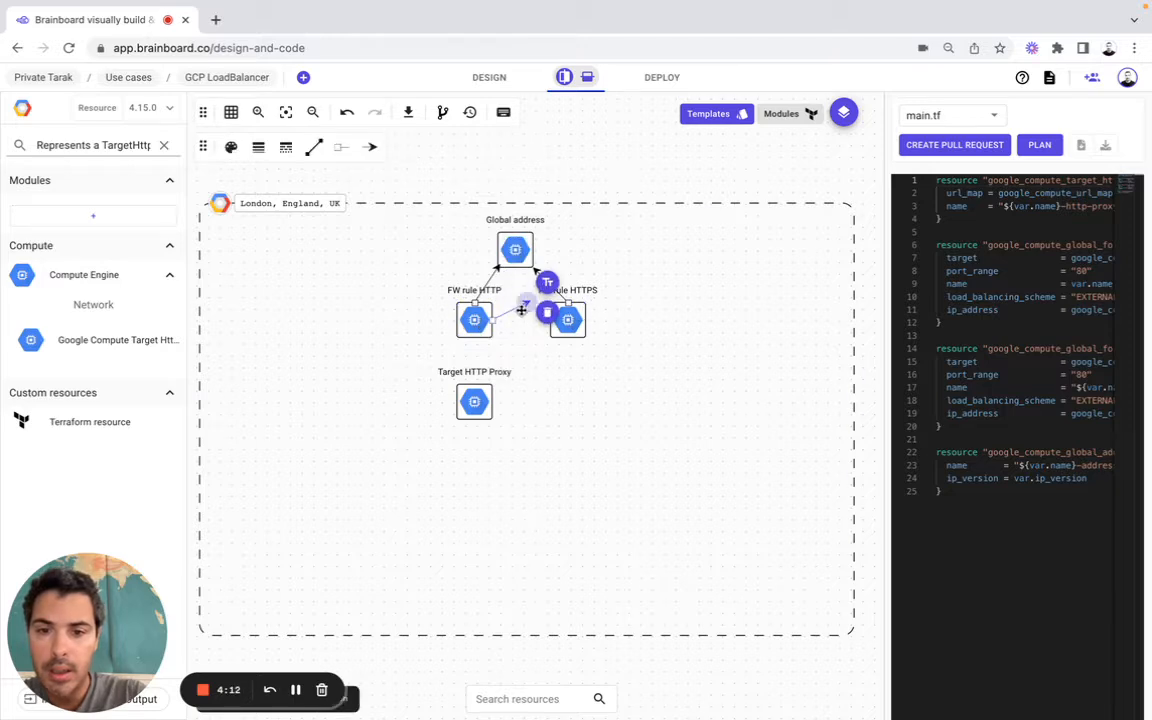
{"action": "left_click", "coordinate": [472, 393]}
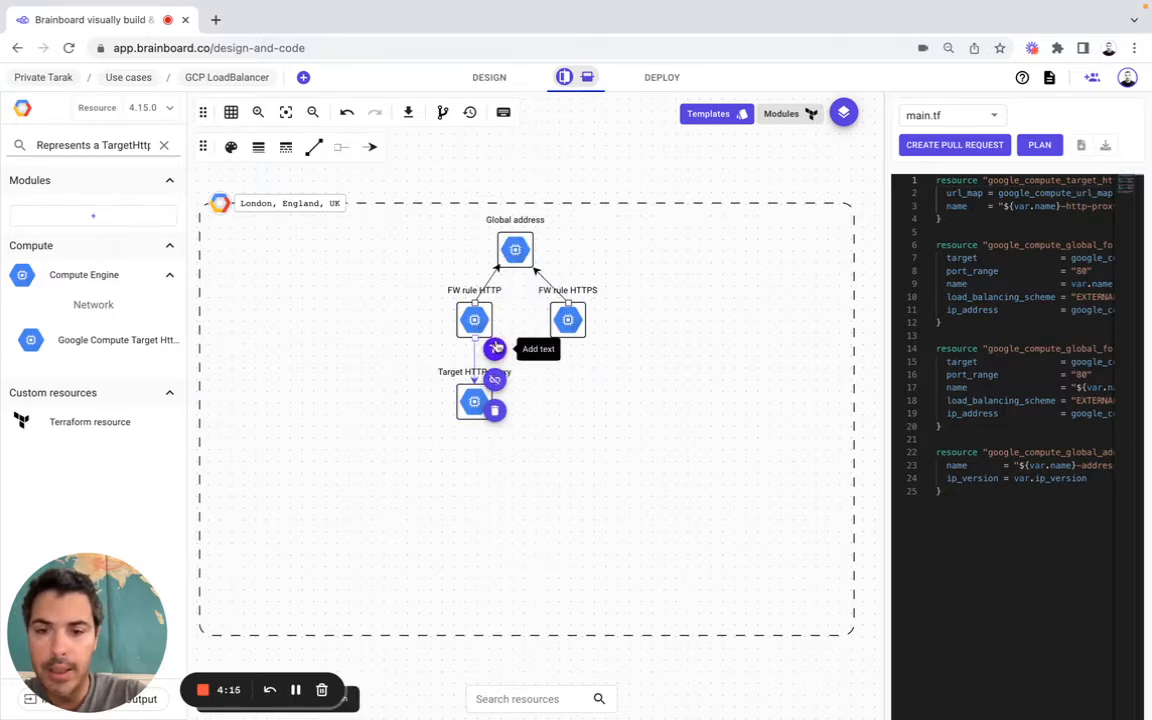
{"action": "left_click", "coordinate": [494, 349]}
{"action": "type", "text": "target"}
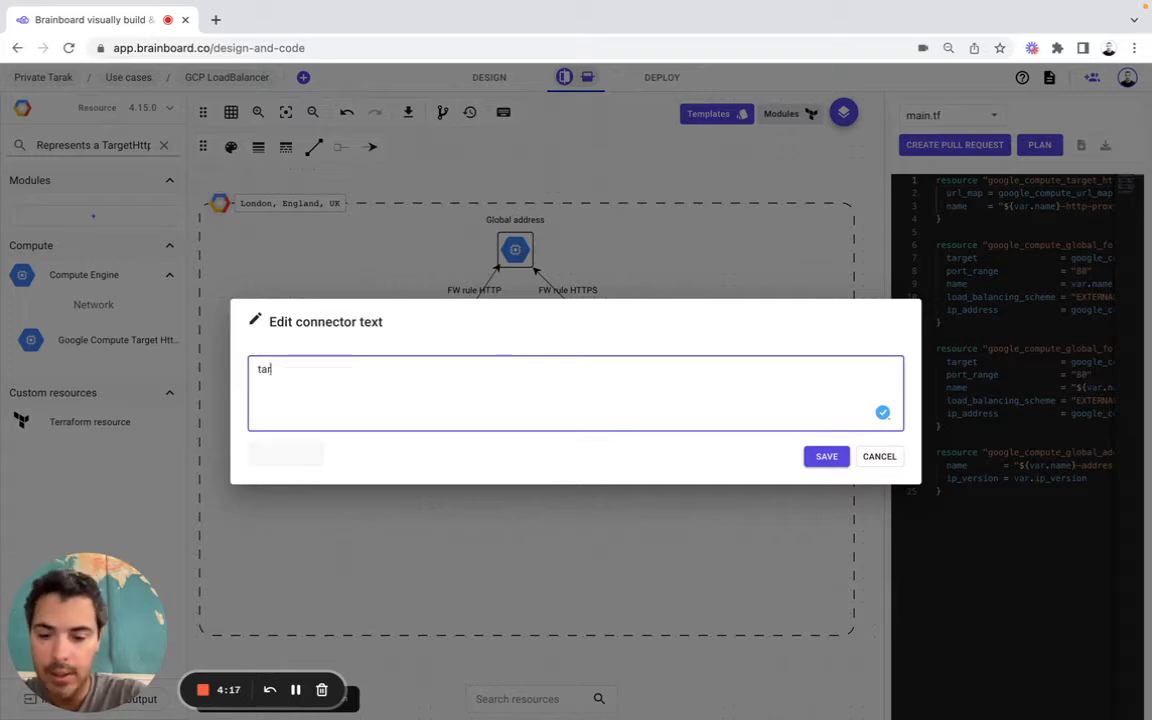
{"action": "left_click", "coordinate": [826, 457]}
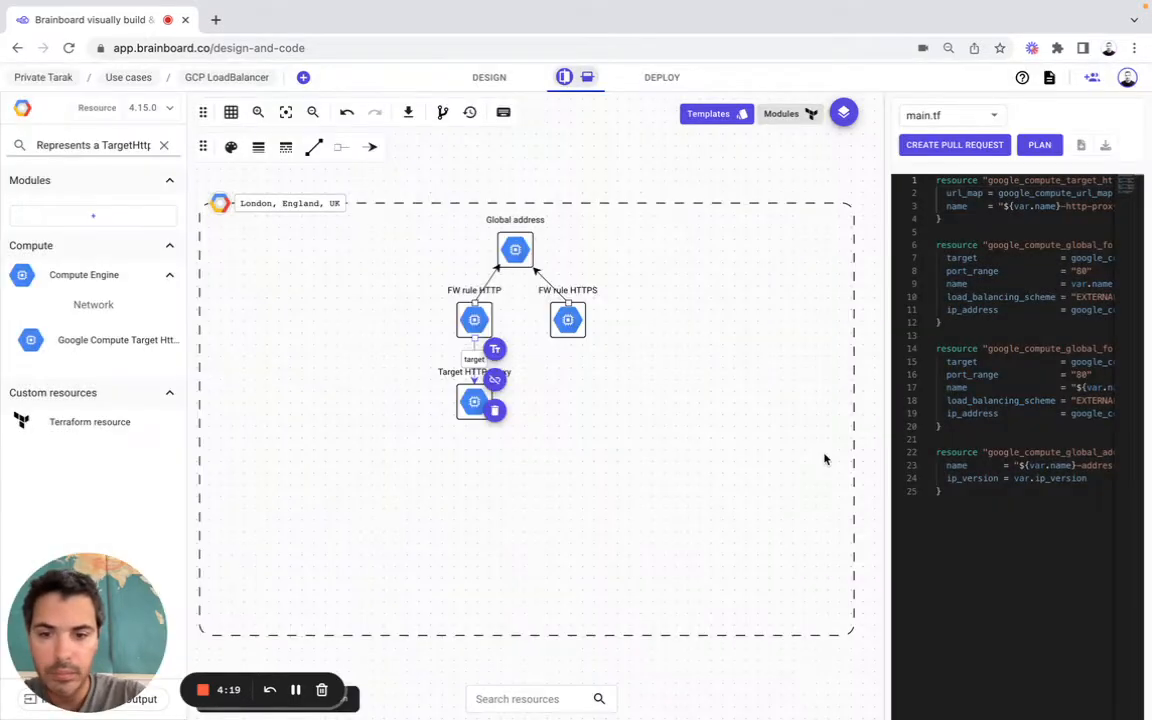
Move Target HTTP Proxy slightly down to make room for the connector label above it
{"action": "left_click", "coordinate": [474, 400]}
{"action": "left_click_drag", "start_coordinate": [474, 400], "coordinate": [475, 416]}
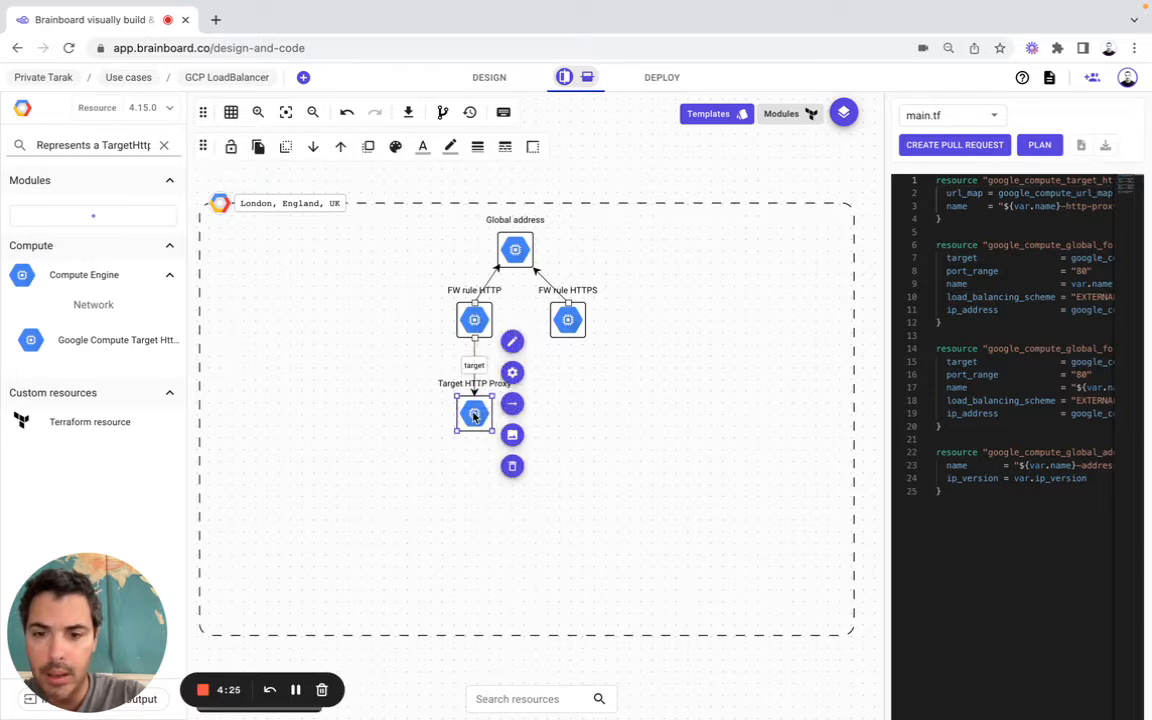
{"action": "left_click", "coordinate": [541, 178]}
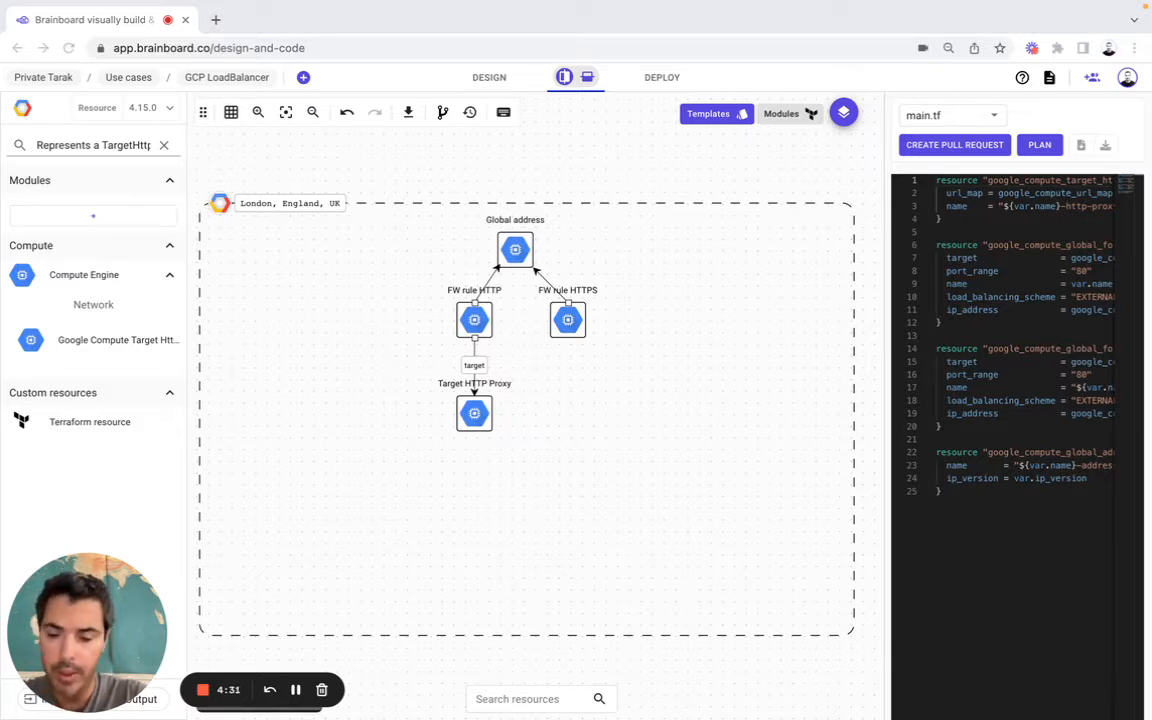
Place a Google Compute Target Http Proxy resource below FW rule HTTPS inside the London region
{"action": "mouse_move", "coordinate": [137, 343]}
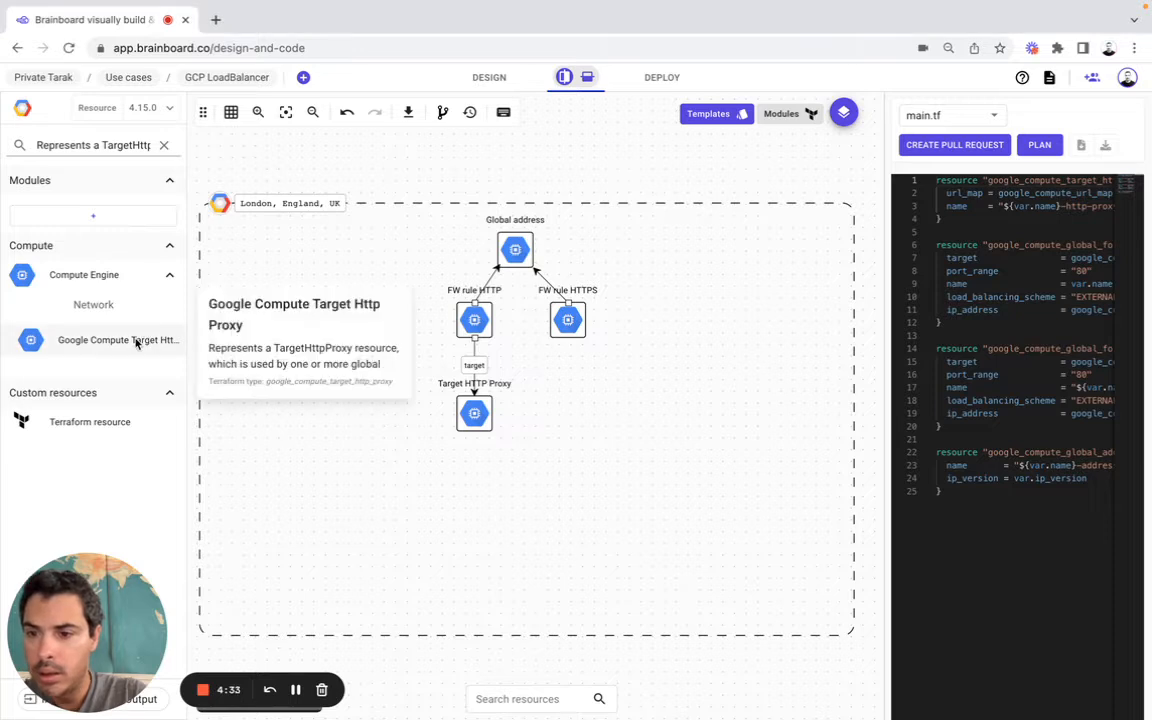
{"action": "triple_click", "coordinate": [115, 145]}
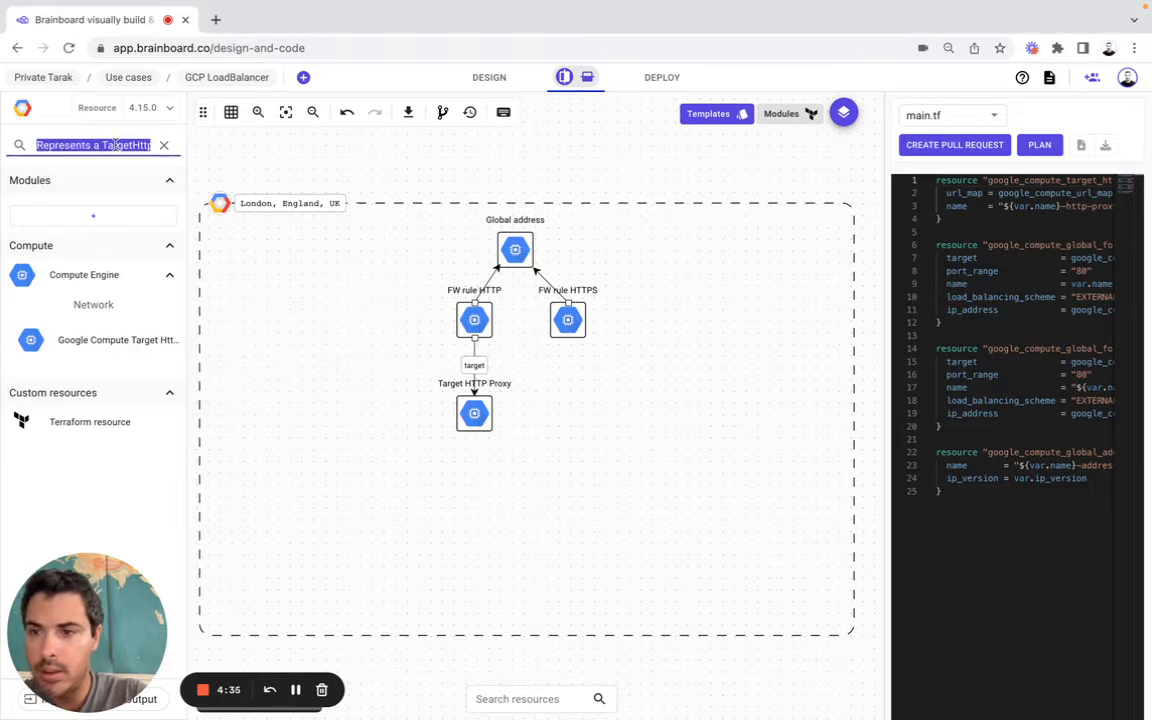
{"action": "type", "text": "Represents a TargetHttpProxy resource, which is used by one or more global"}
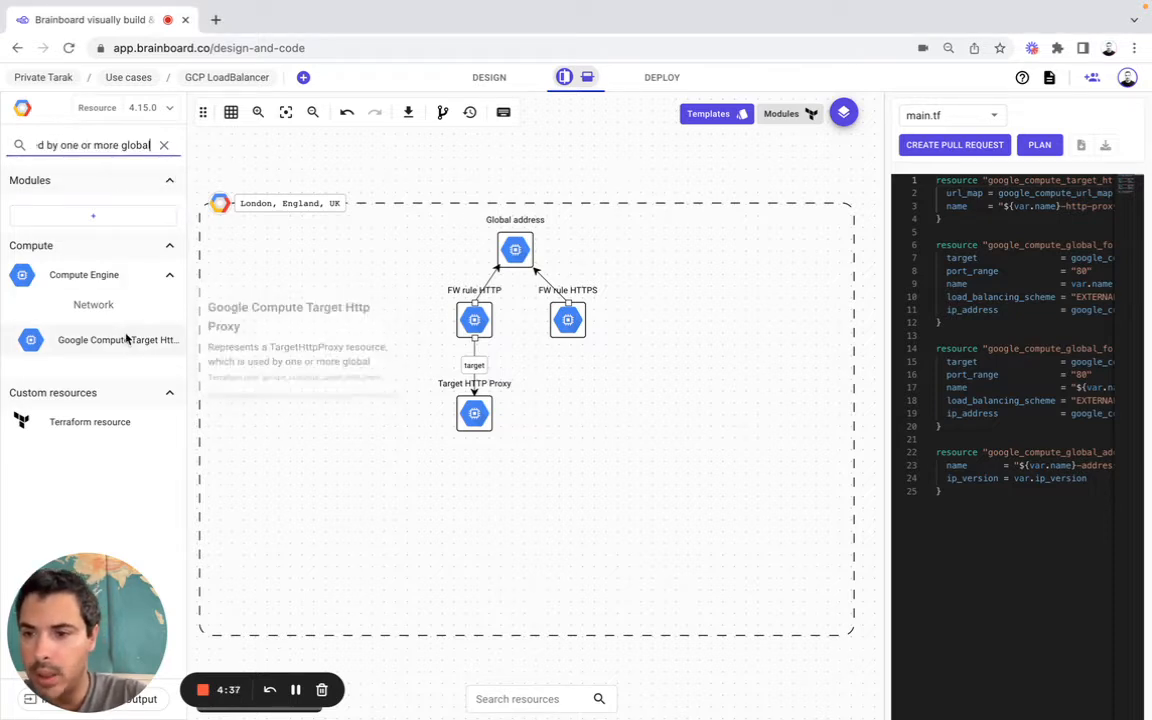
{"action": "left_click_drag", "start_coordinate": [126, 337], "coordinate": [571, 398]}
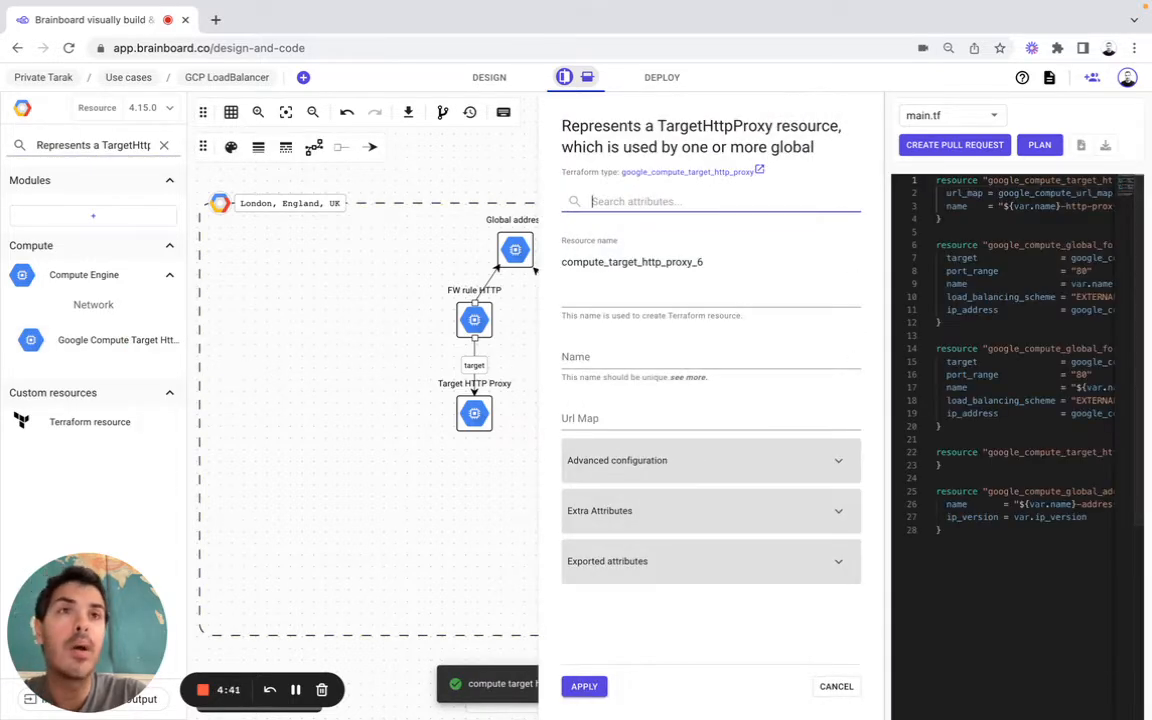
Set the new Target Http Proxy's resource name to default and its name to ${var.name}-https-proxy
{"action": "key", "text": "super+Tab"}
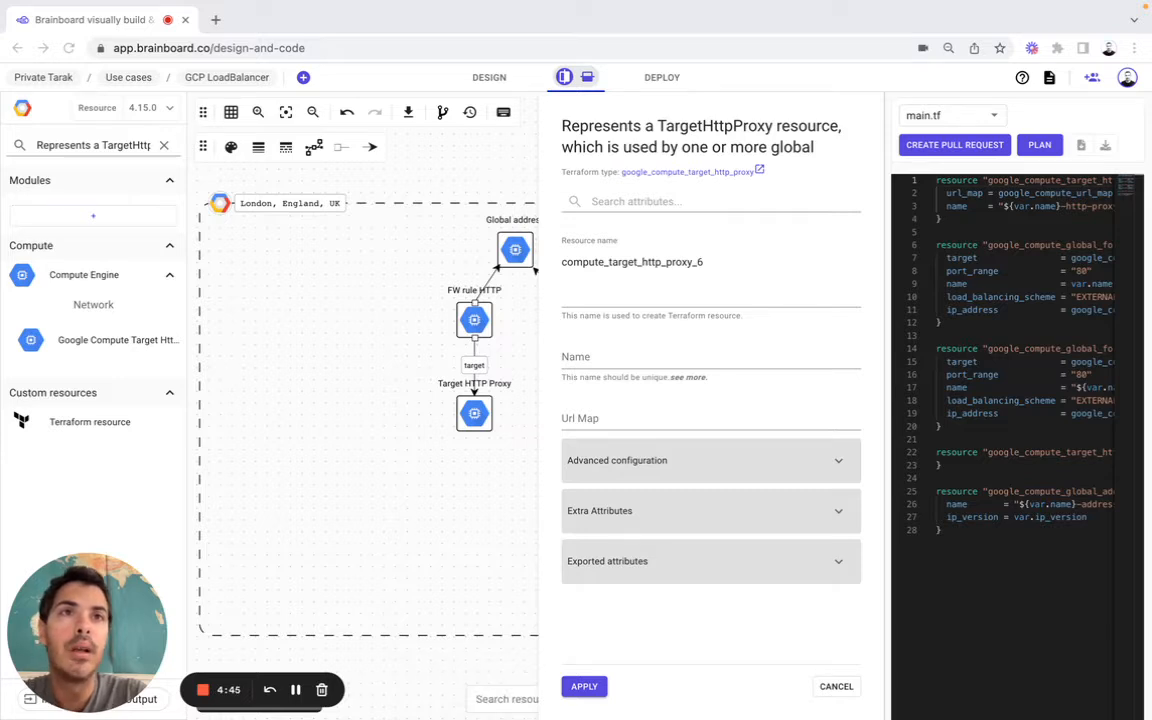
{"action": "key", "text": "super+Tab"}
{"action": "double_click", "coordinate": [668, 255]}
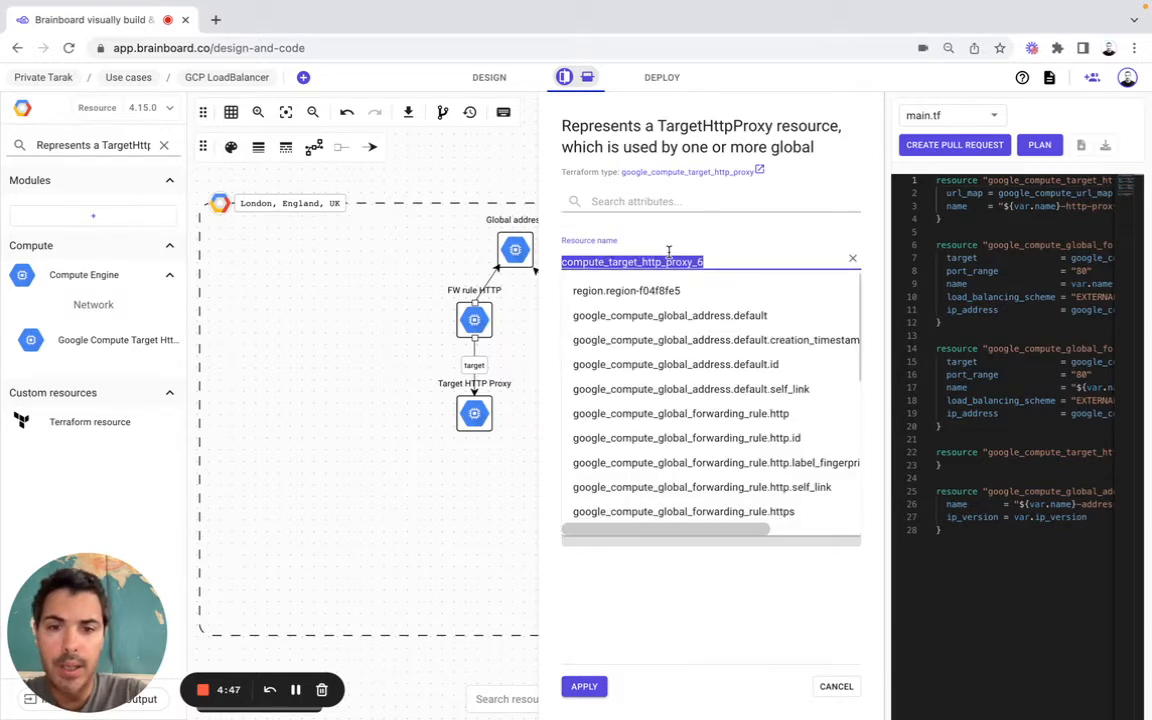
{"action": "type", "text": "default"}
{"action": "left_click", "coordinate": [556, 262]}
{"action": "left_click", "coordinate": [588, 317]}
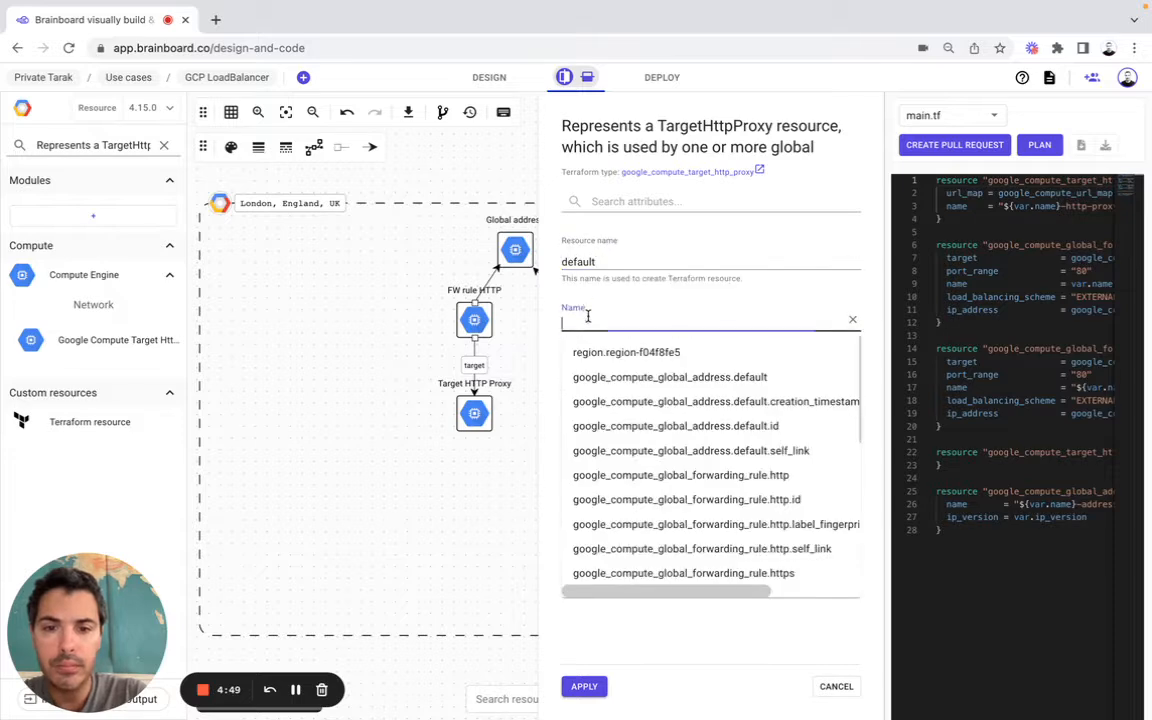
{"action": "key", "text": "super+Tab"}
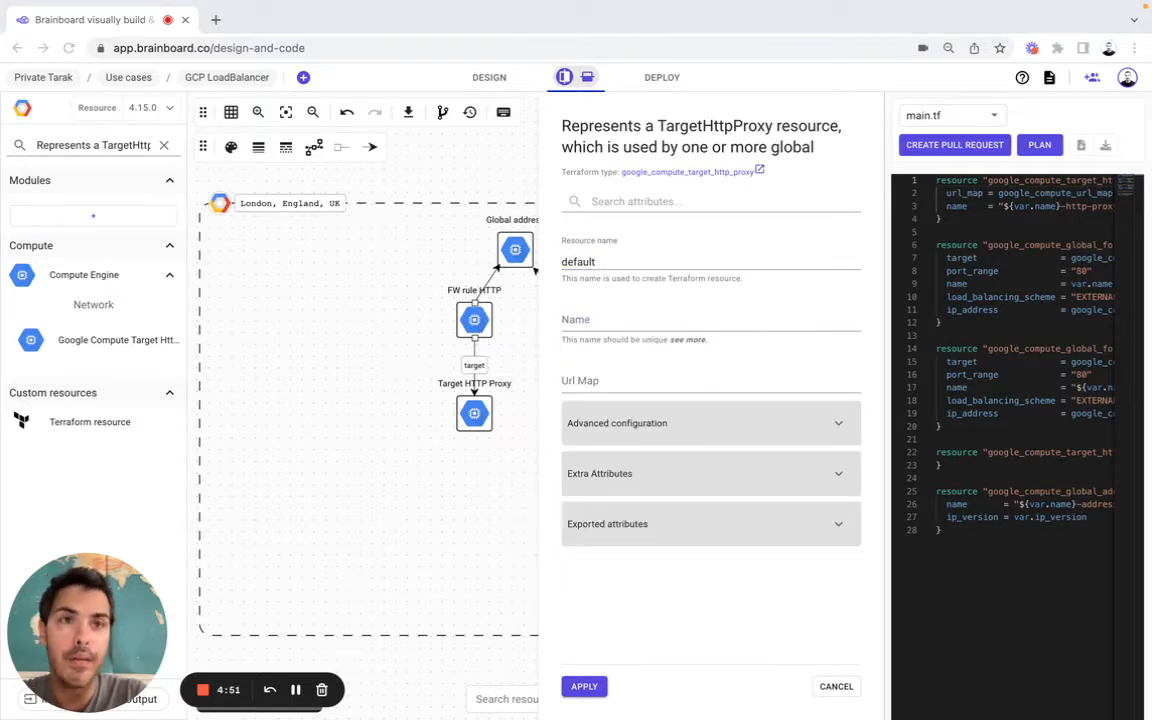
{"action": "left_click", "coordinate": [595, 320]}
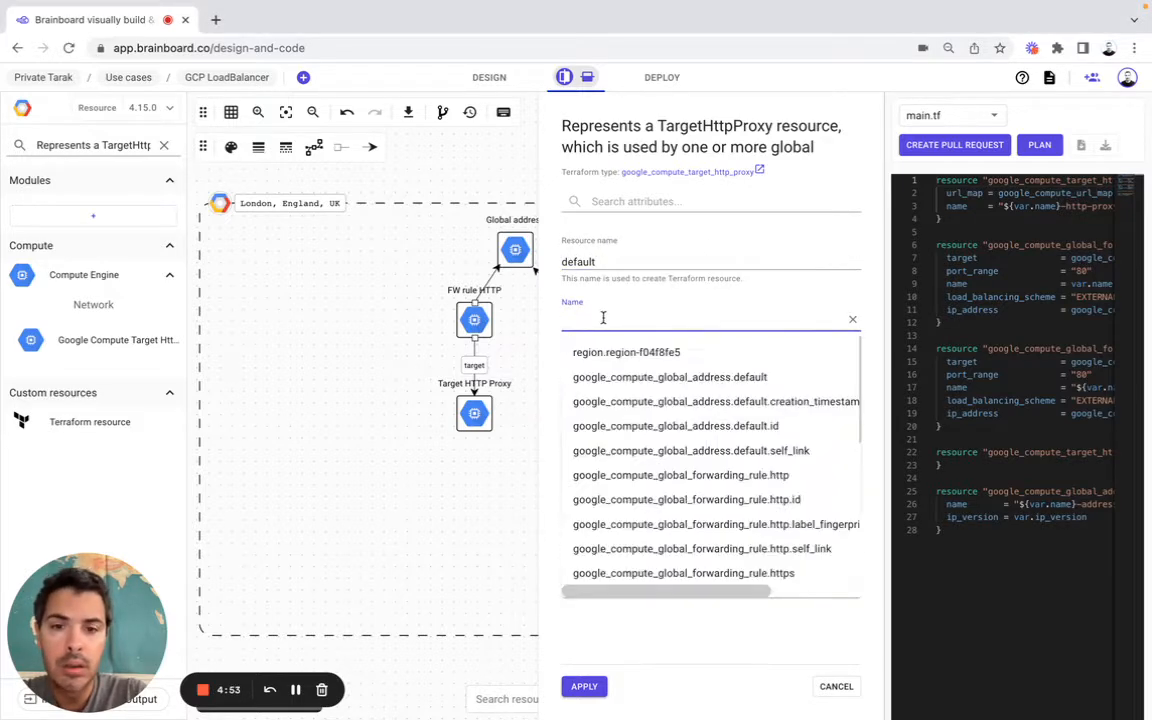
{"action": "type", "text": "${var.name}-https-proxy"}
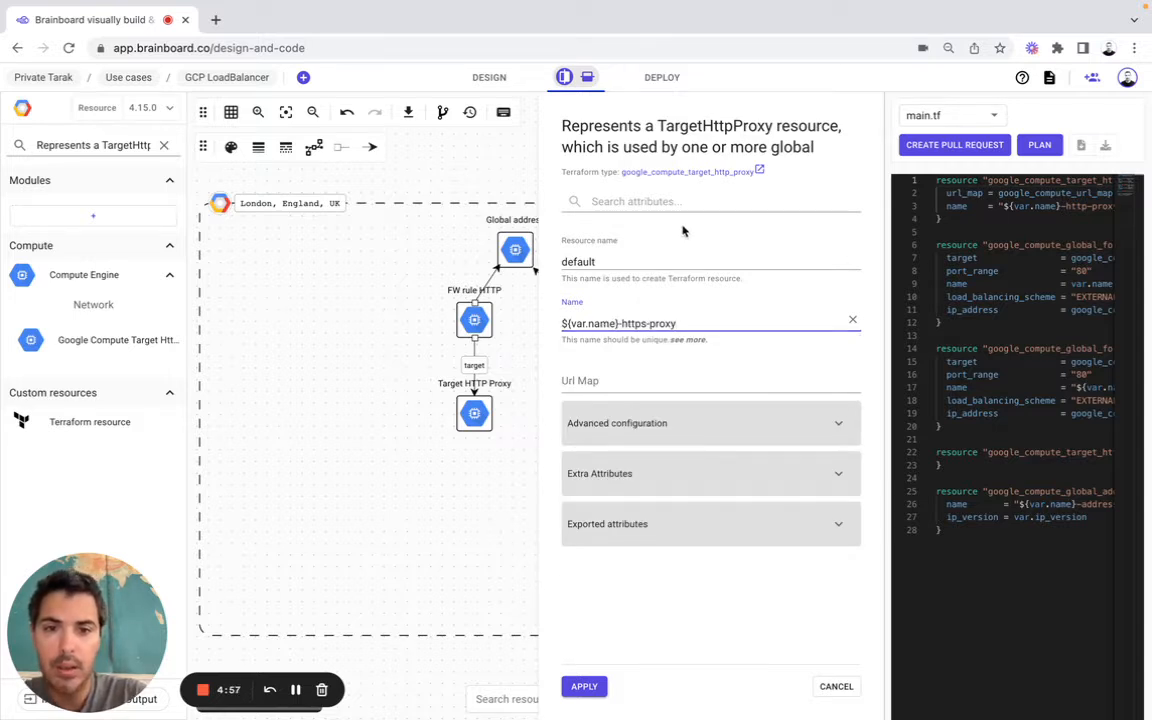
Apply the configuration of the proxy placed below FW rule HTTPS and delete that resource from the diagram
{"action": "left_click", "coordinate": [836, 688]}
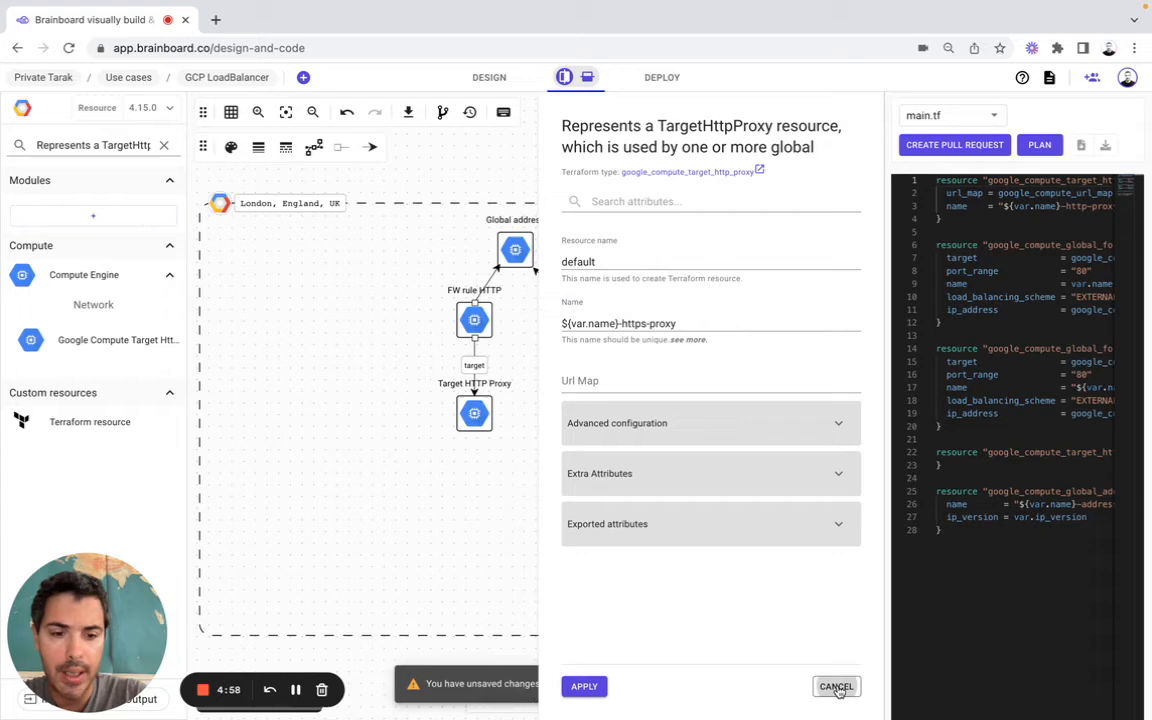
{"action": "left_click", "coordinate": [586, 687]}
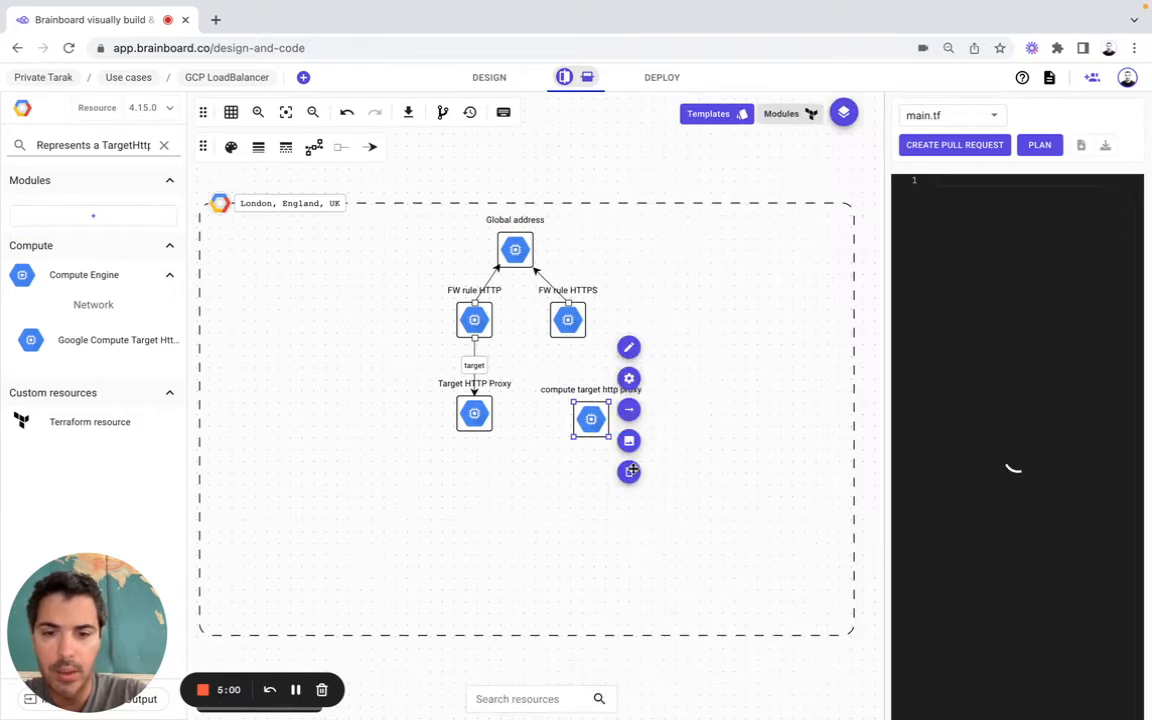
{"action": "key", "text": "Delete"}
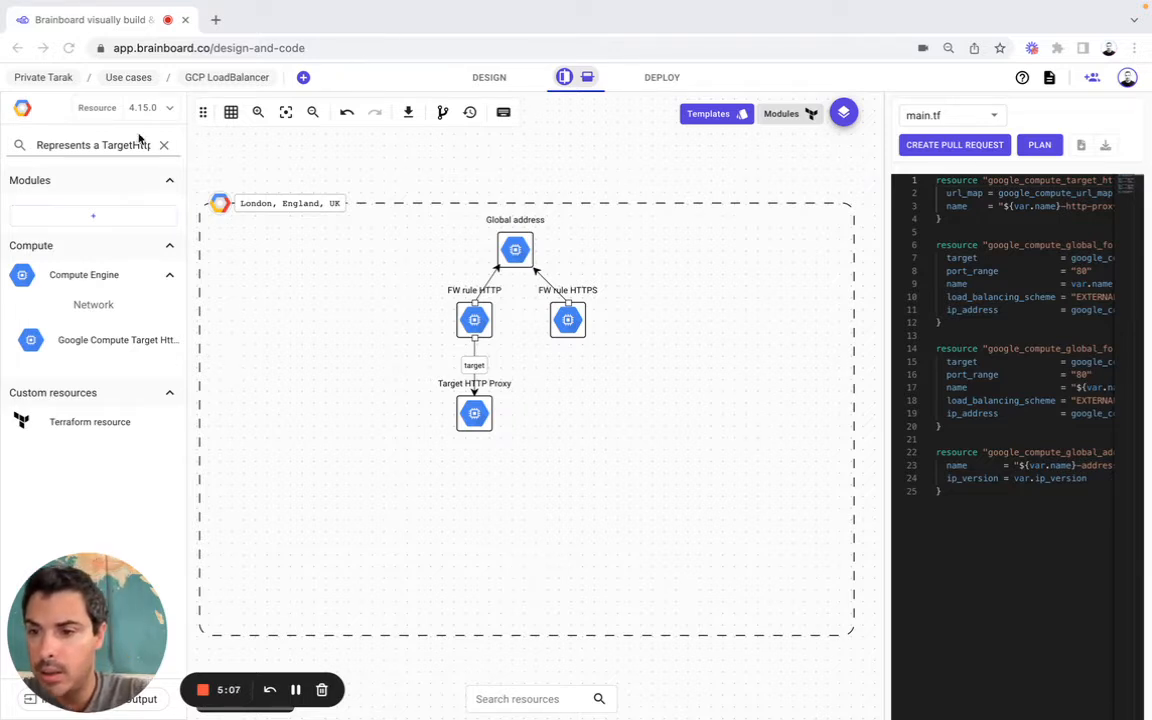
Search the resources for Target Https Proxy and place a Google Compute Target Https Proxy below FW rule HTTPS
{"action": "triple_click", "coordinate": [81, 137]}
{"action": "type", "text": "TargetHttpsProxy"}
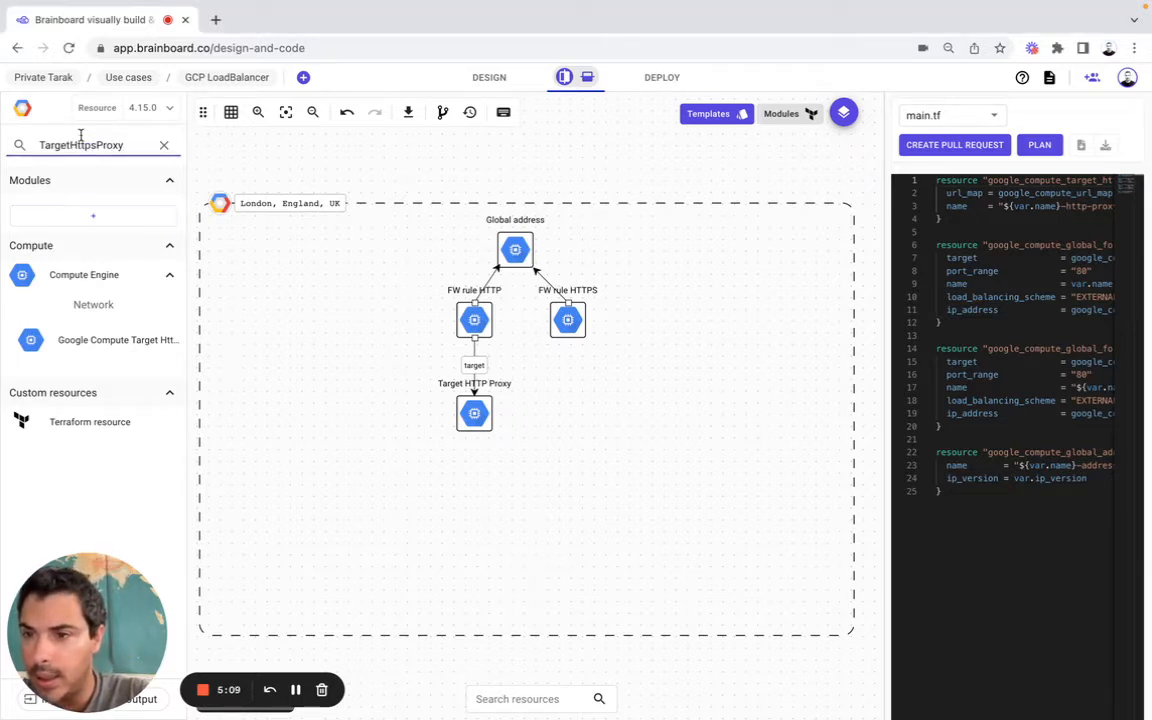
{"action": "left_click", "coordinate": [96, 145]}
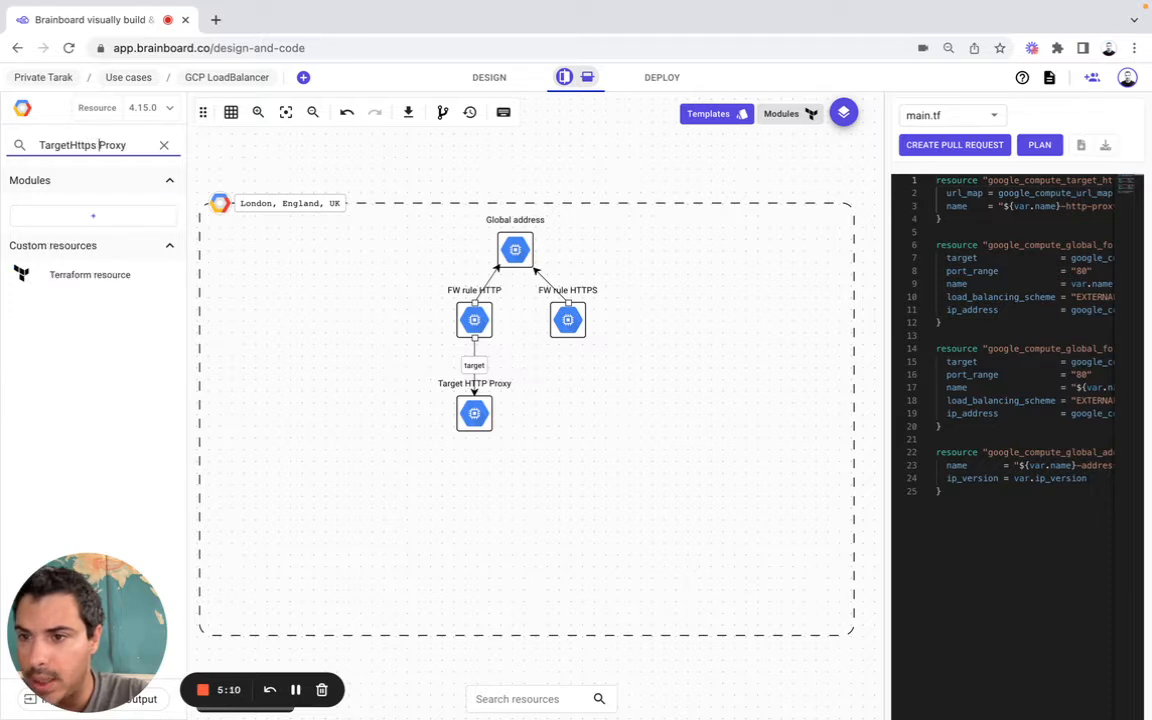
{"action": "left_click", "coordinate": [67, 145]}
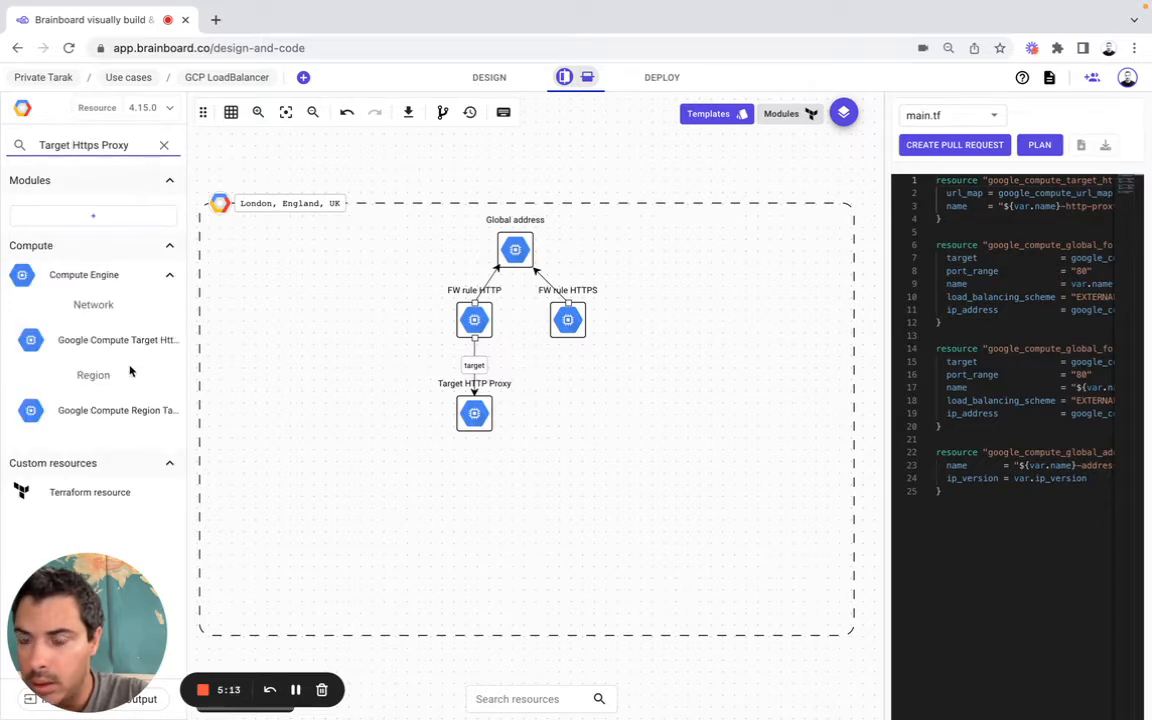
{"action": "mouse_move", "coordinate": [141, 355]}
{"action": "mouse_move", "coordinate": [141, 408]}
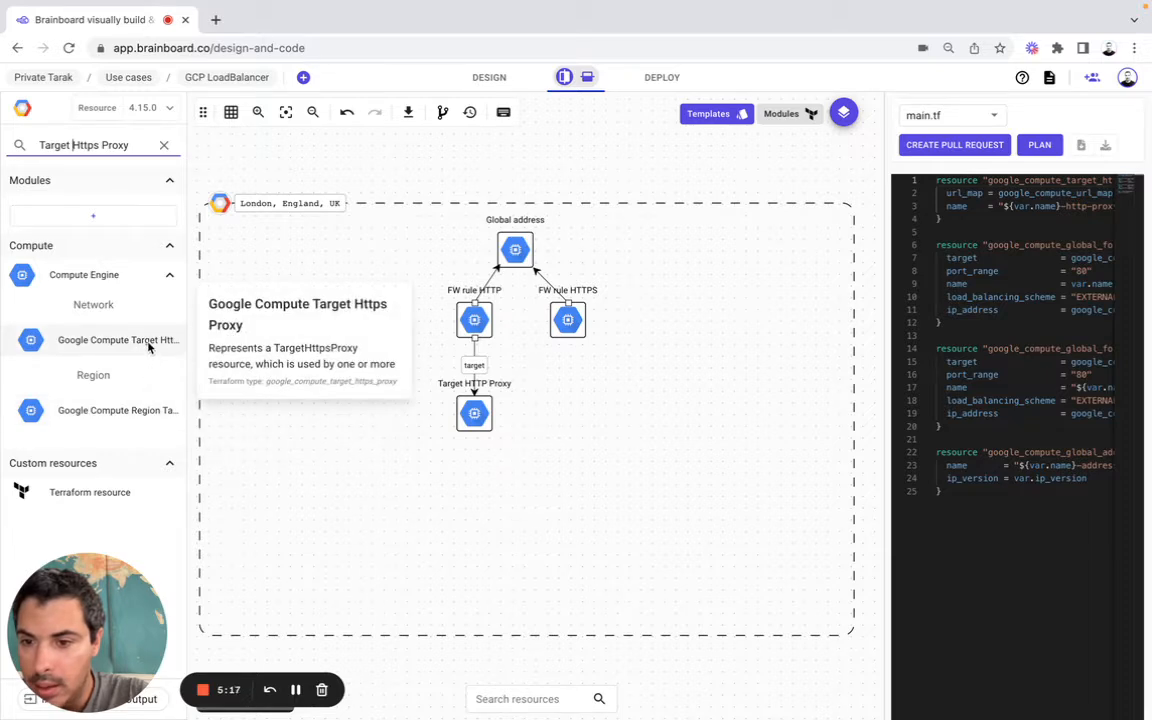
{"action": "left_click_drag", "start_coordinate": [149, 341], "coordinate": [571, 391]}
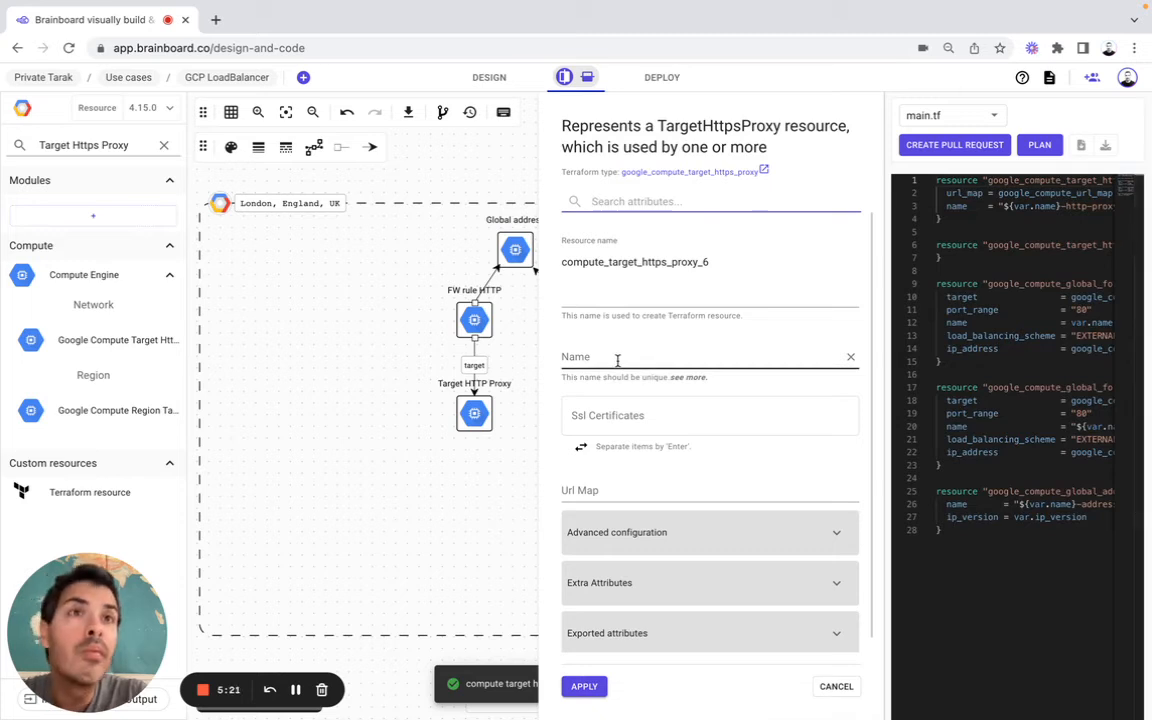
Set the HTTPS proxy's resource name to default and its name to ${var.name}-https-proxy
{"action": "left_click", "coordinate": [600, 261]}
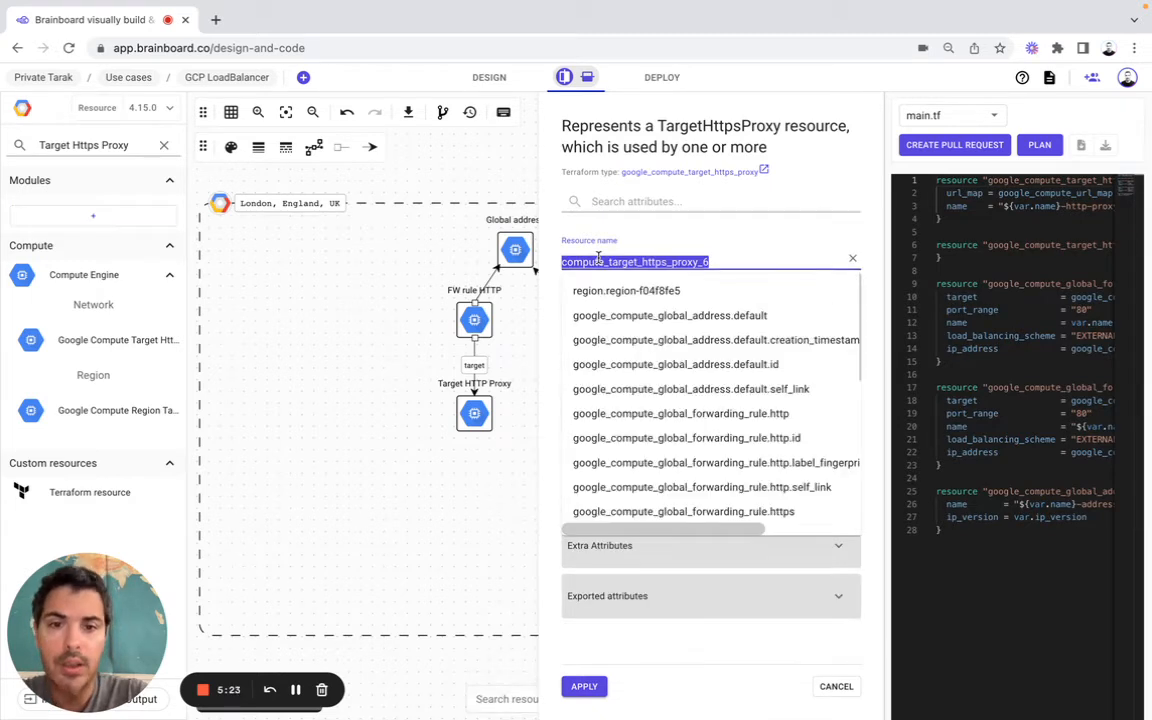
{"action": "key", "text": "super+Tab"}
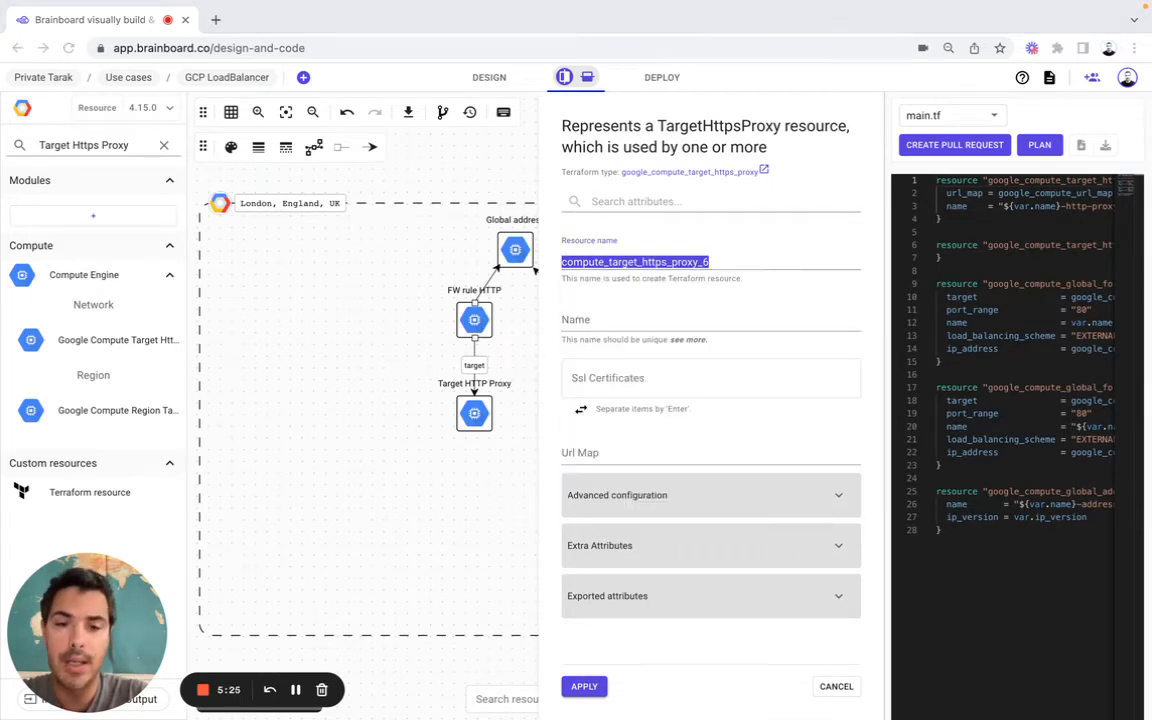
{"action": "type", "text": "default"}
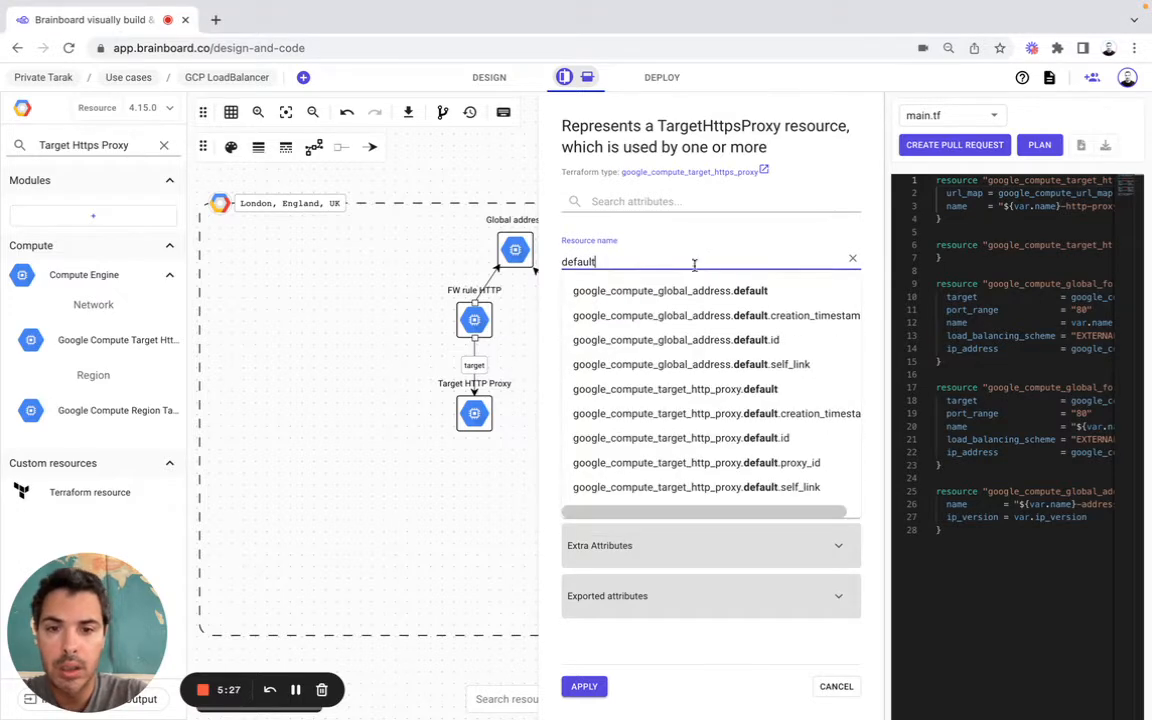
{"action": "left_click", "coordinate": [556, 283]}
{"action": "left_click", "coordinate": [581, 320]}
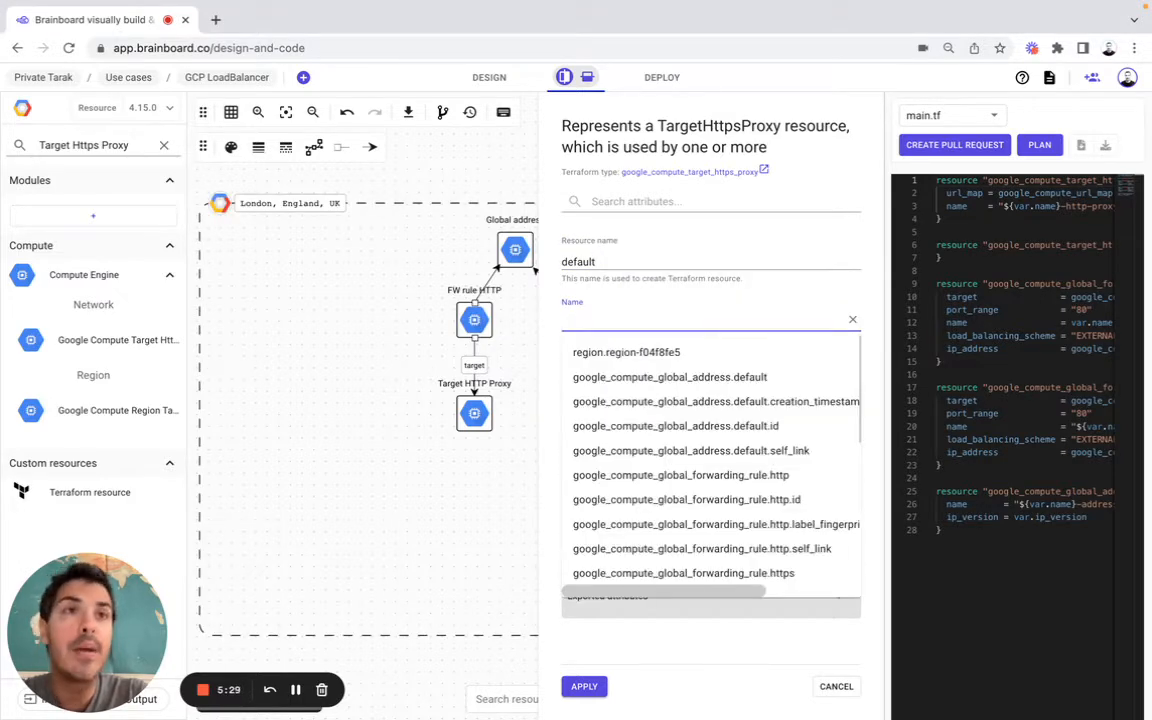
{"action": "key", "text": "super+Tab"}
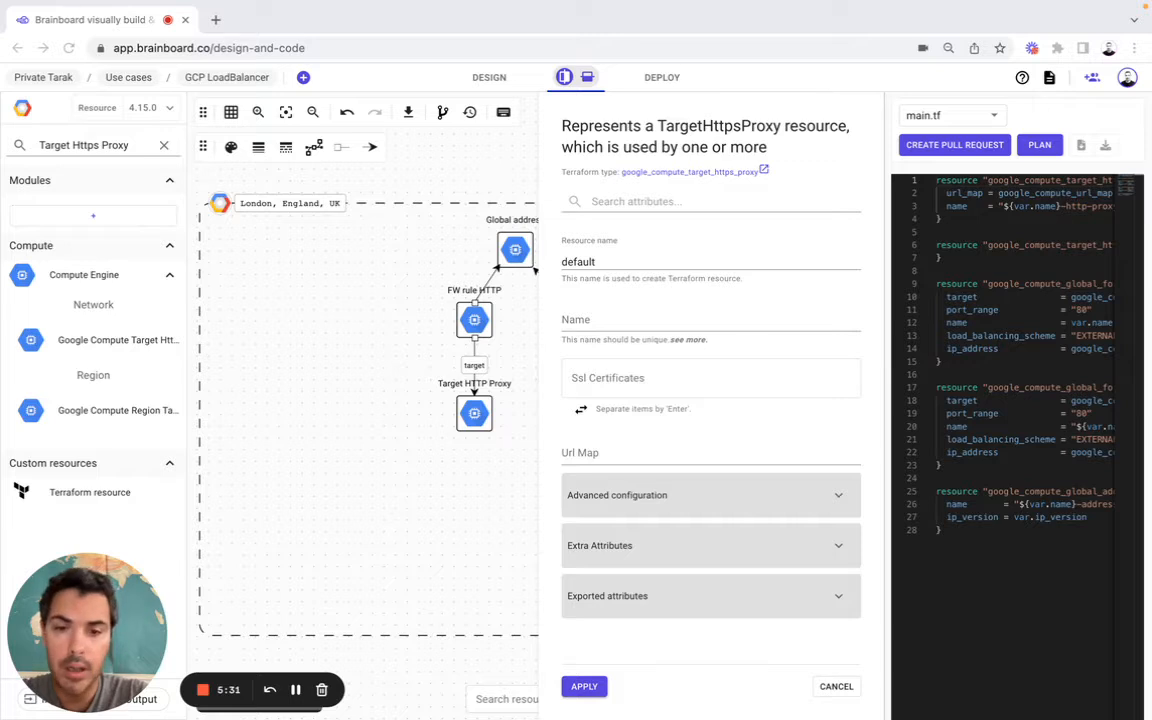
{"action": "left_click", "coordinate": [613, 314]}
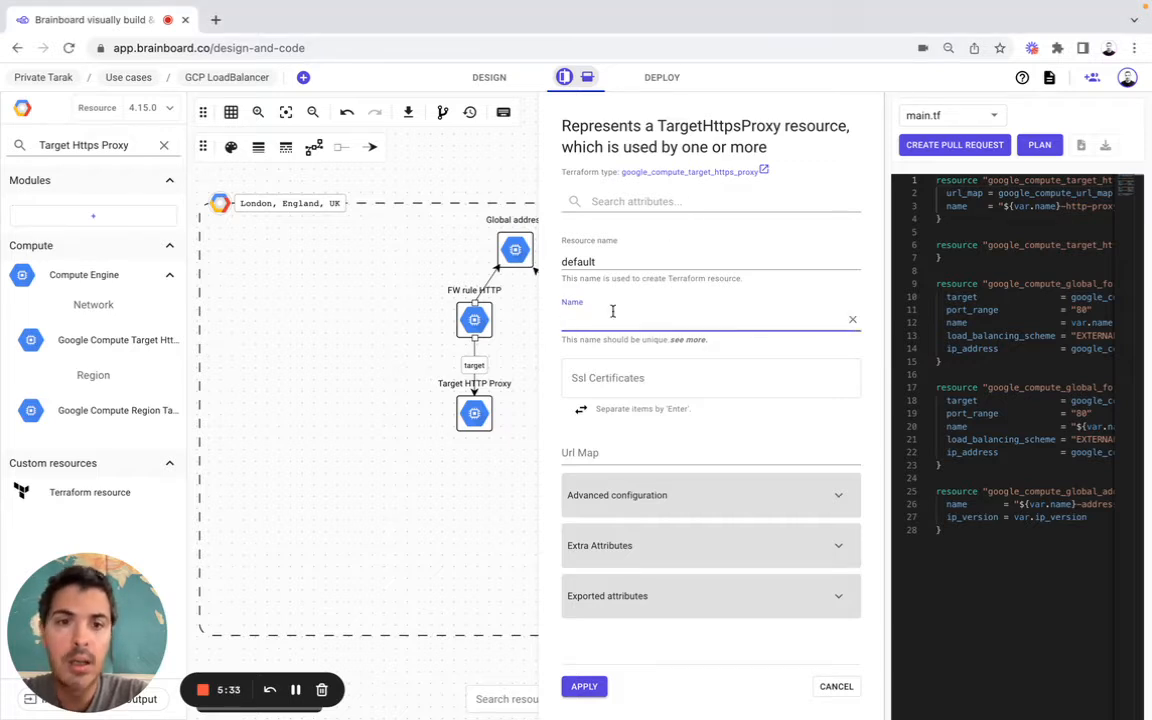
{"action": "type", "text": "${var.name}-https-proxy"}
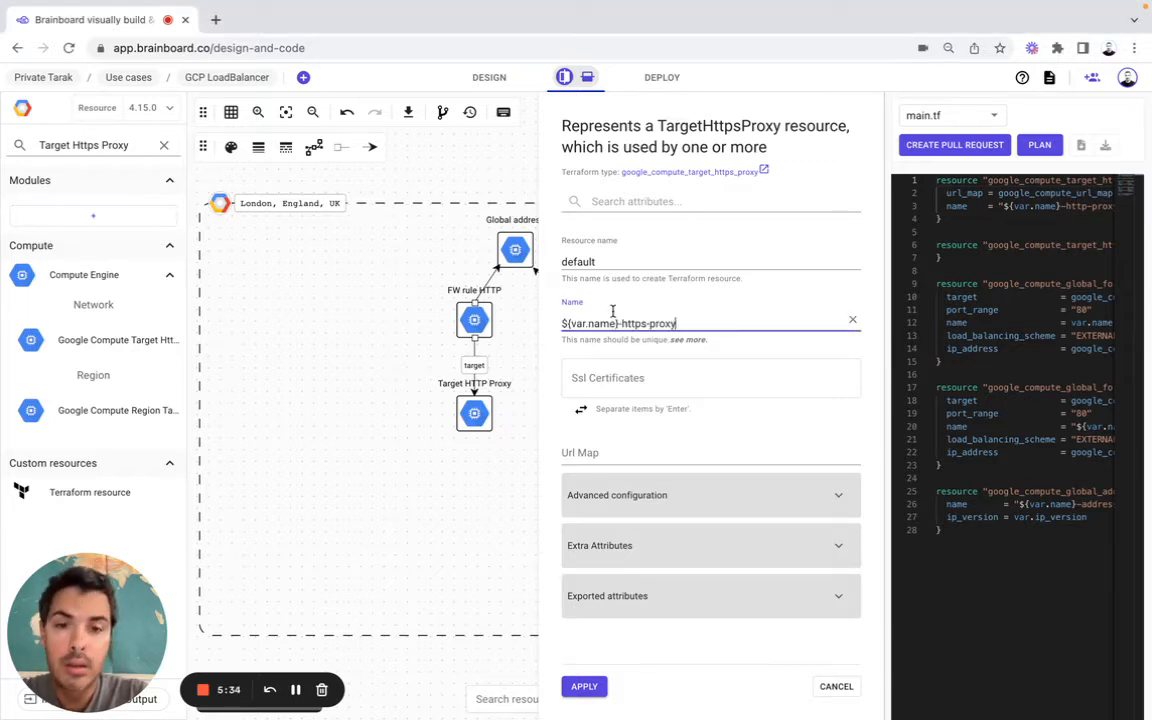
Set the HTTPS proxy's SSL certificates to compact(concat(var.ssl_certificates, google_compute_ssl_certificate.default.*.self_link, ), ) as a single entry
{"action": "left_click", "coordinate": [614, 376]}
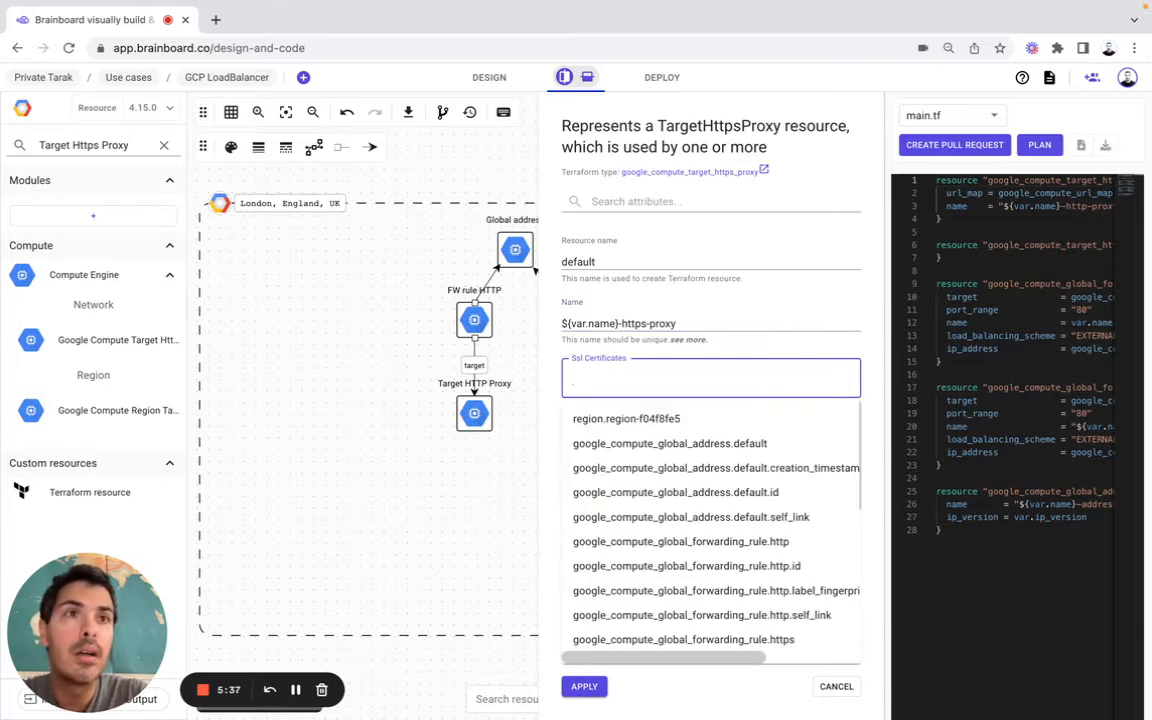
{"action": "key", "text": "super+Tab"}
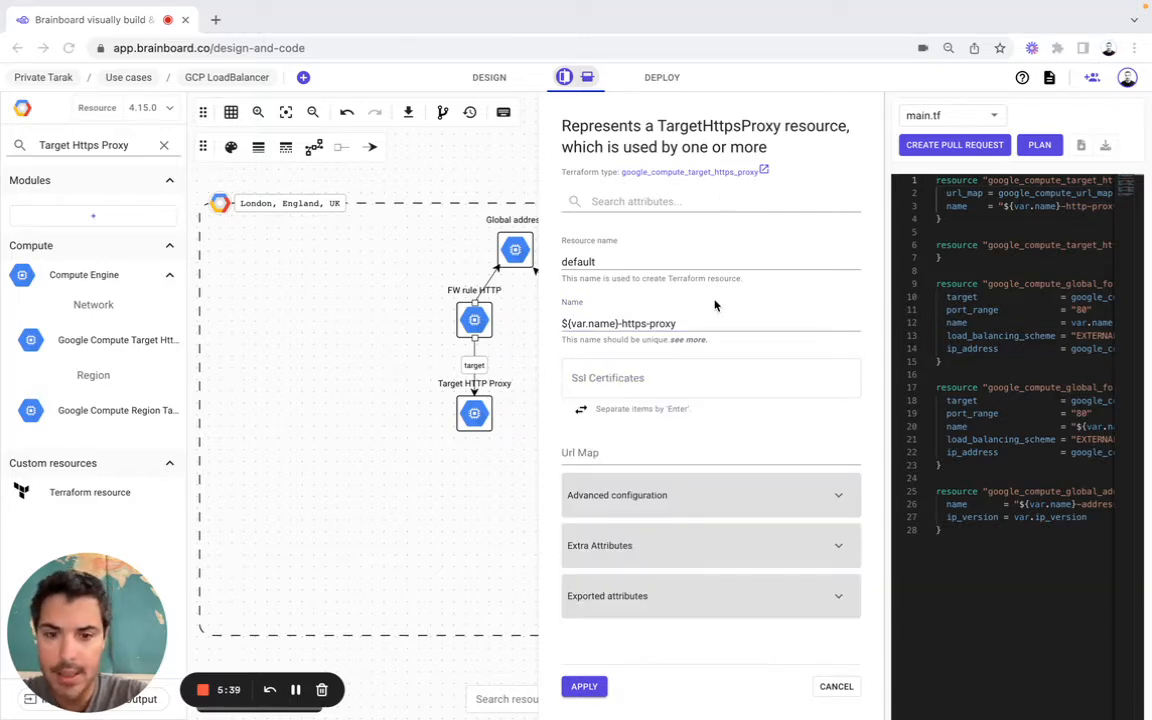
{"action": "left_click", "coordinate": [635, 381]}
{"action": "type", "text": "compact(concat(var.ssl_certificates, google_compute_ssl_certificate.default.*.self_link, ), )"}
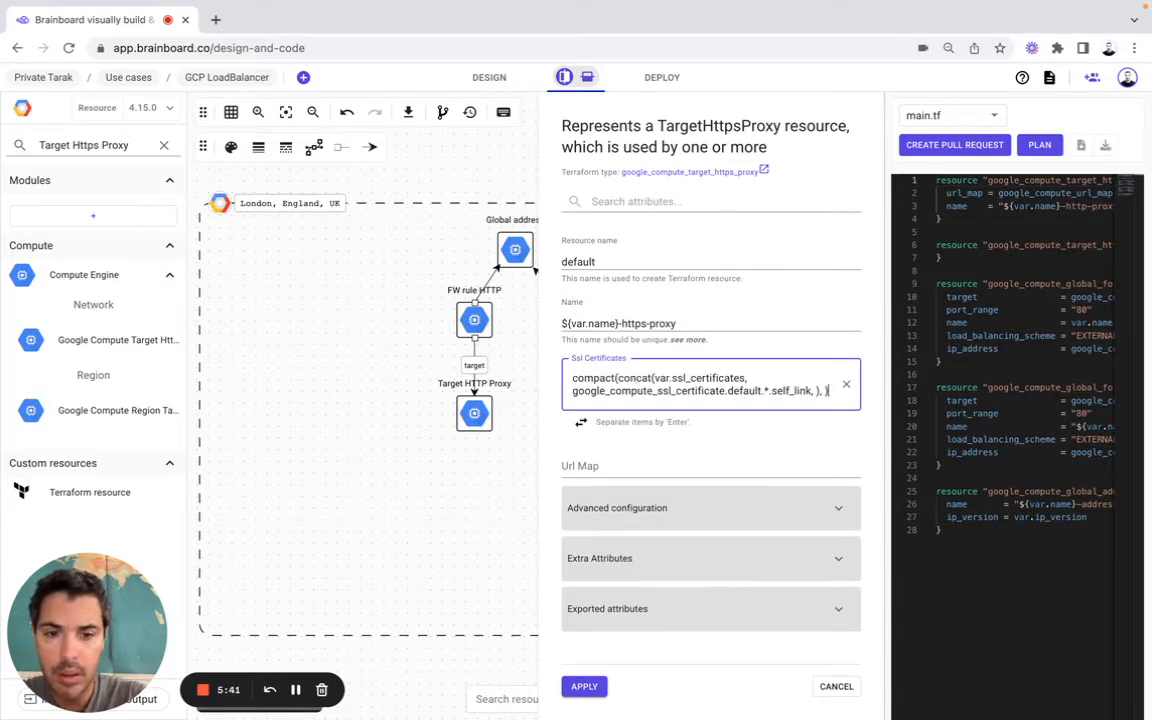
{"action": "key", "text": "Return"}
{"action": "left_click", "coordinate": [555, 400]}
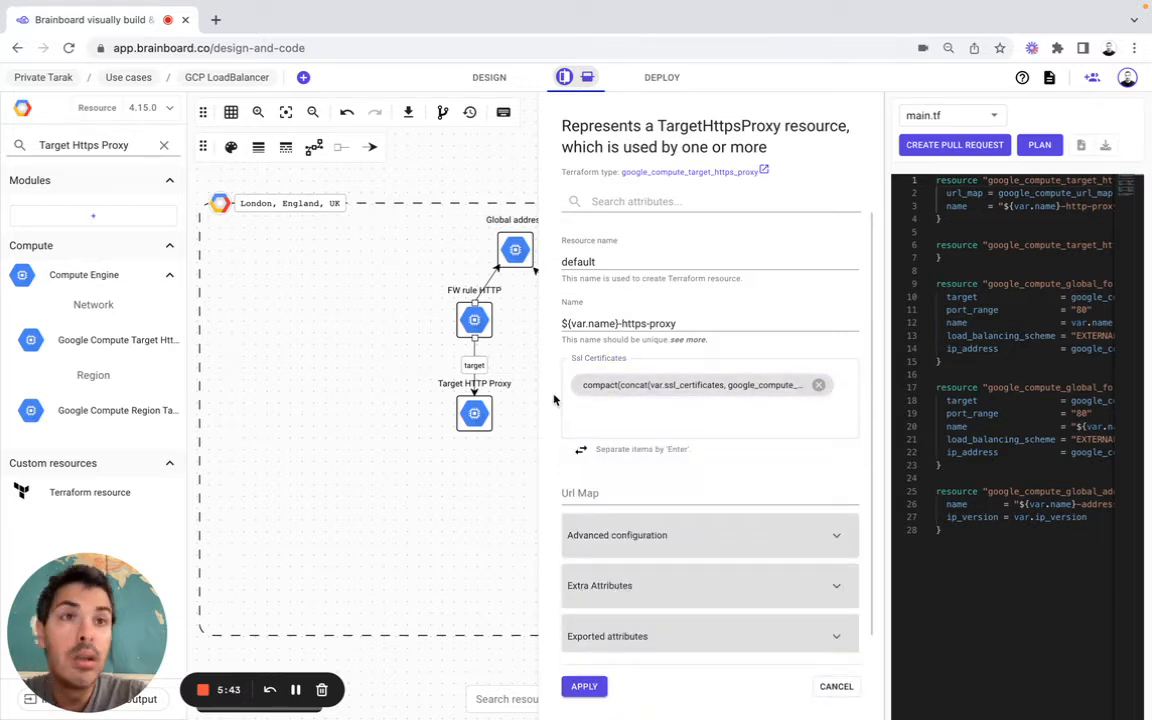
{"action": "left_click", "coordinate": [818, 385]}
{"action": "left_click", "coordinate": [673, 379]}
{"action": "key", "text": "super+v"}
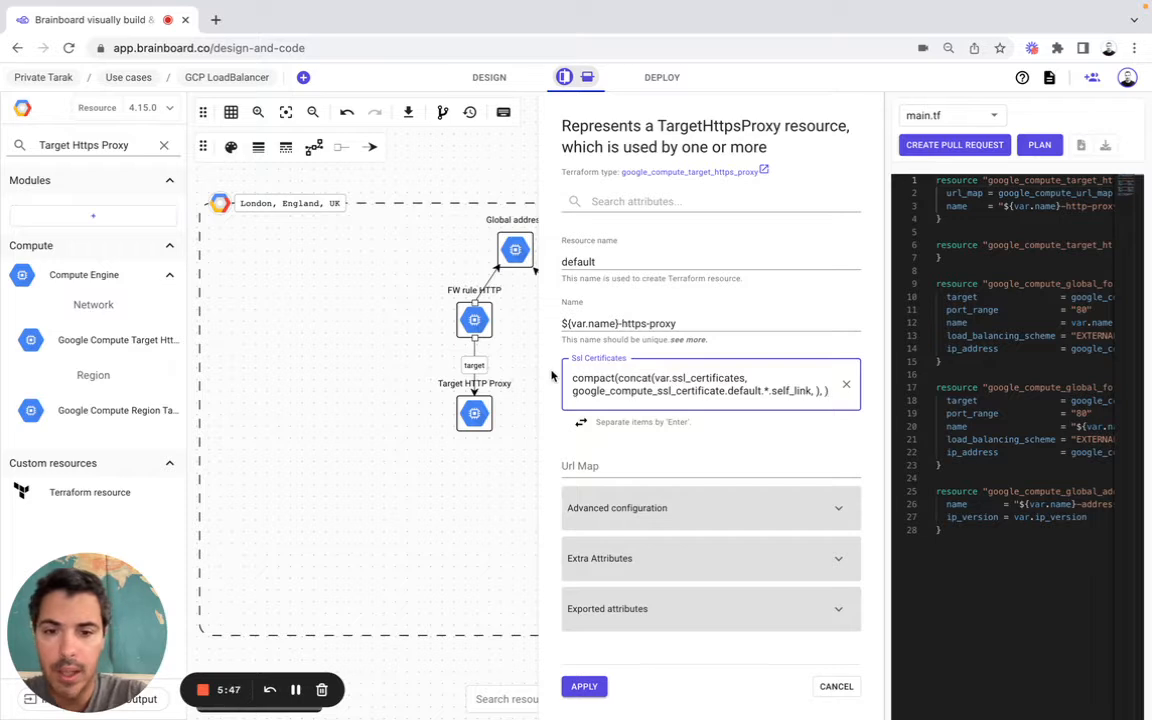
{"action": "key", "text": "Return"}
Set the HTTPS proxy's URL map to google_compute_url_map.https_redirect.self_link
{"action": "left_click", "coordinate": [625, 494]}
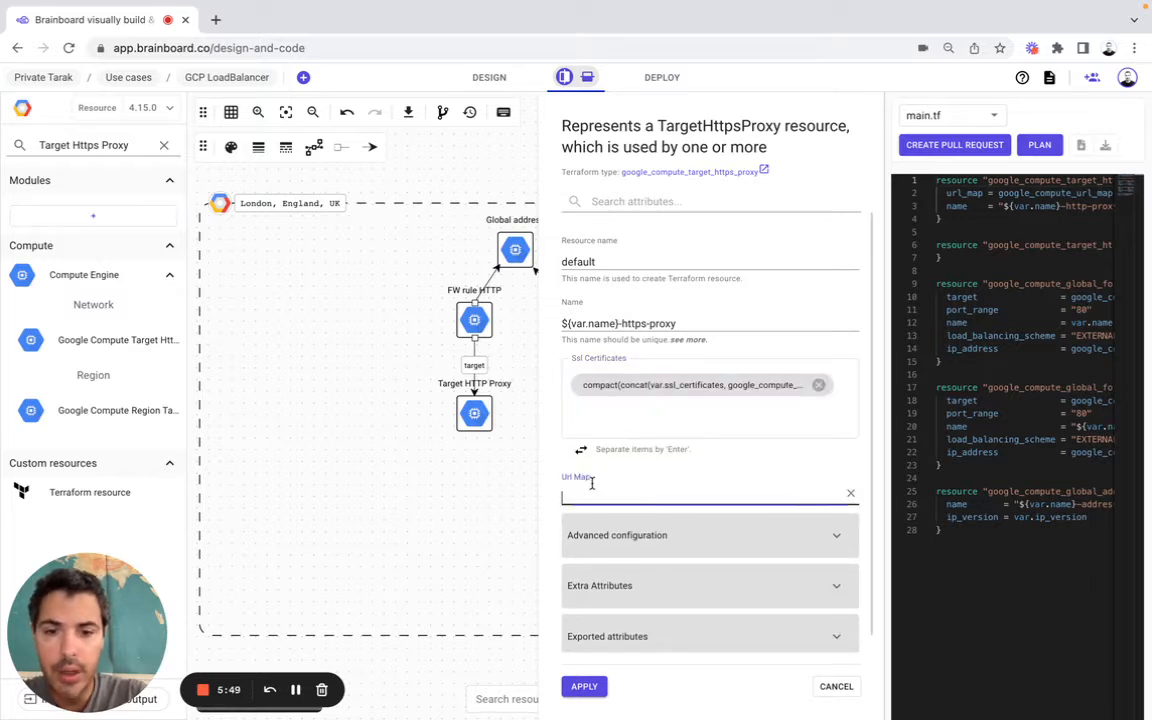
{"action": "key", "text": "super+Tab"}
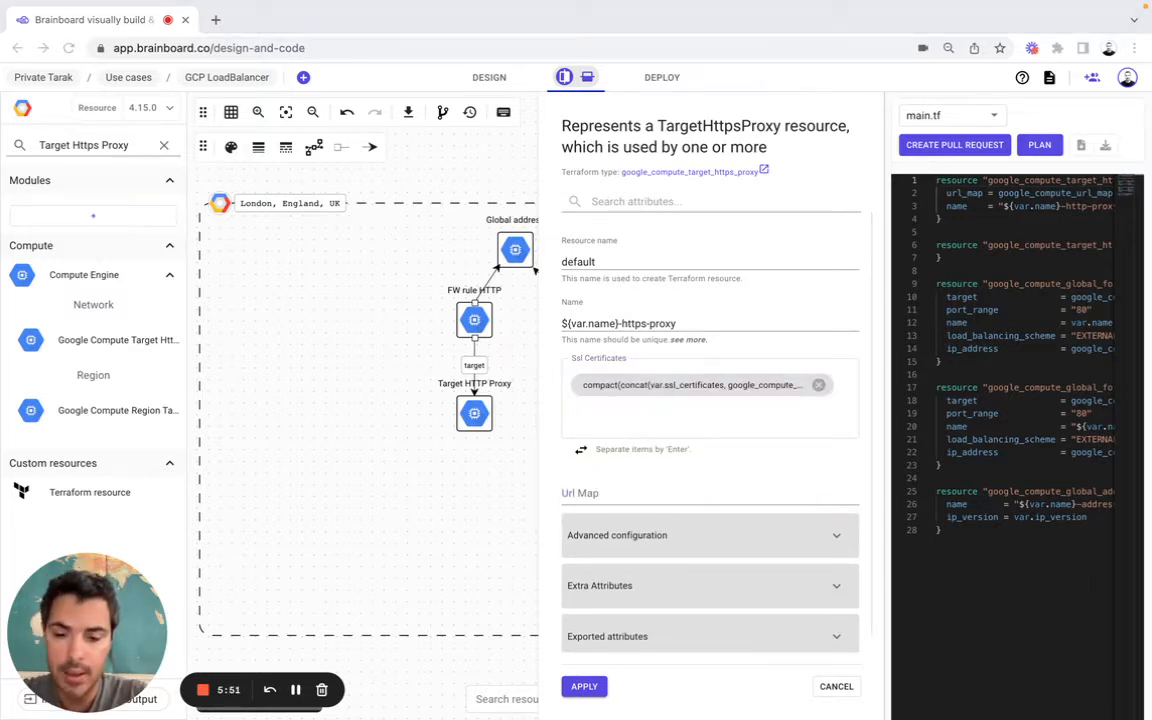
{"action": "key", "text": "super+Tab"}
{"action": "type", "text": "google_compute_url_map.https_redirect.self_link"}
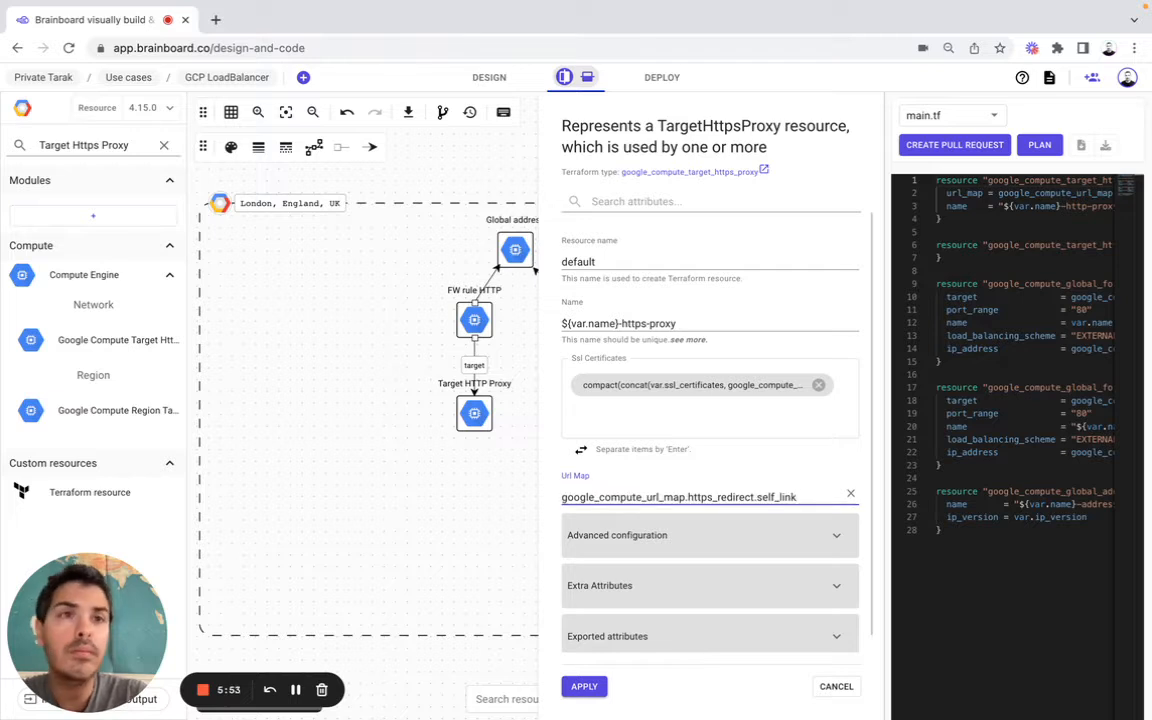
In the HTTPS proxy's advanced configuration, set the QUIC override to var.quic ? "ENABLE" : null
{"action": "key", "text": "super+Tab"}
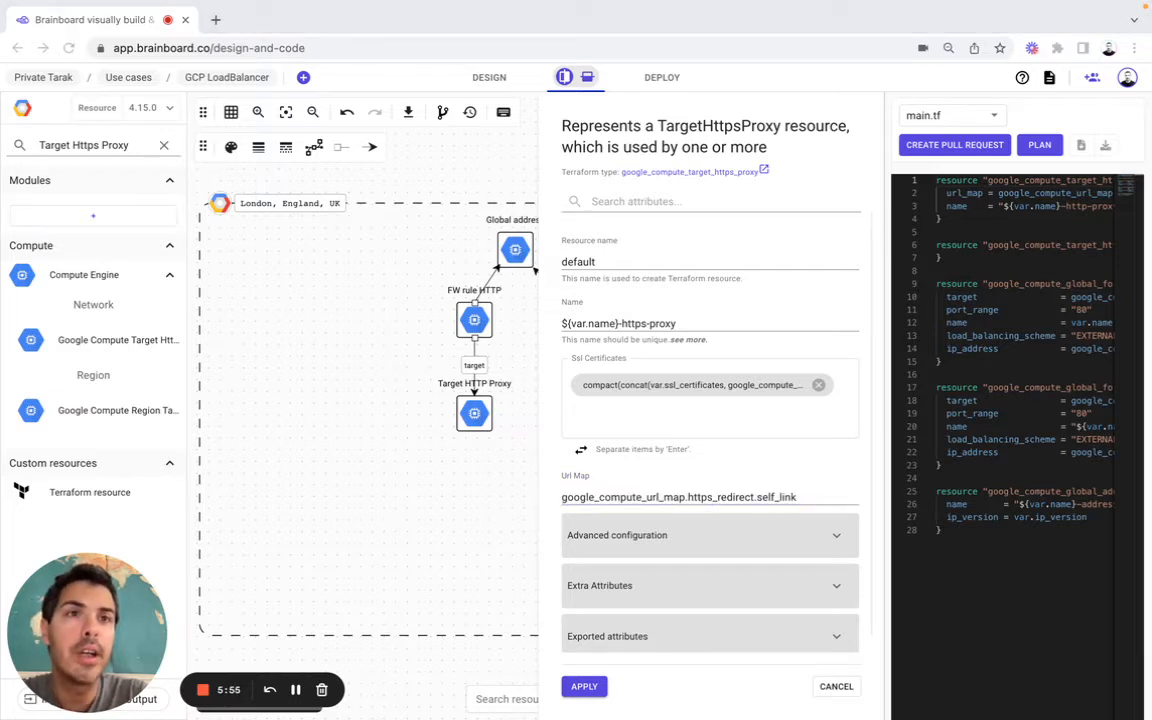
{"action": "scroll", "coordinate": [669, 535], "scroll_direction": "down", "scroll_amount": 1}
{"action": "left_click", "coordinate": [671, 536]}
{"action": "scroll", "coordinate": [669, 533], "scroll_direction": "down", "scroll_amount": 5}
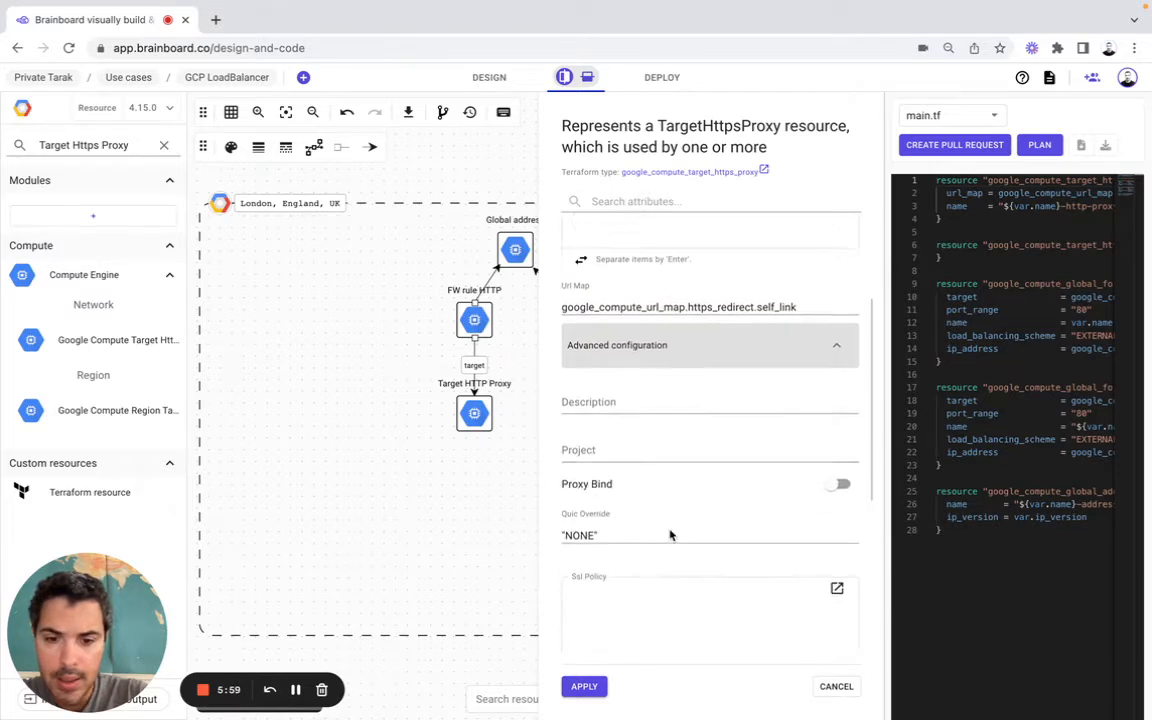
{"action": "left_click", "coordinate": [628, 437]}
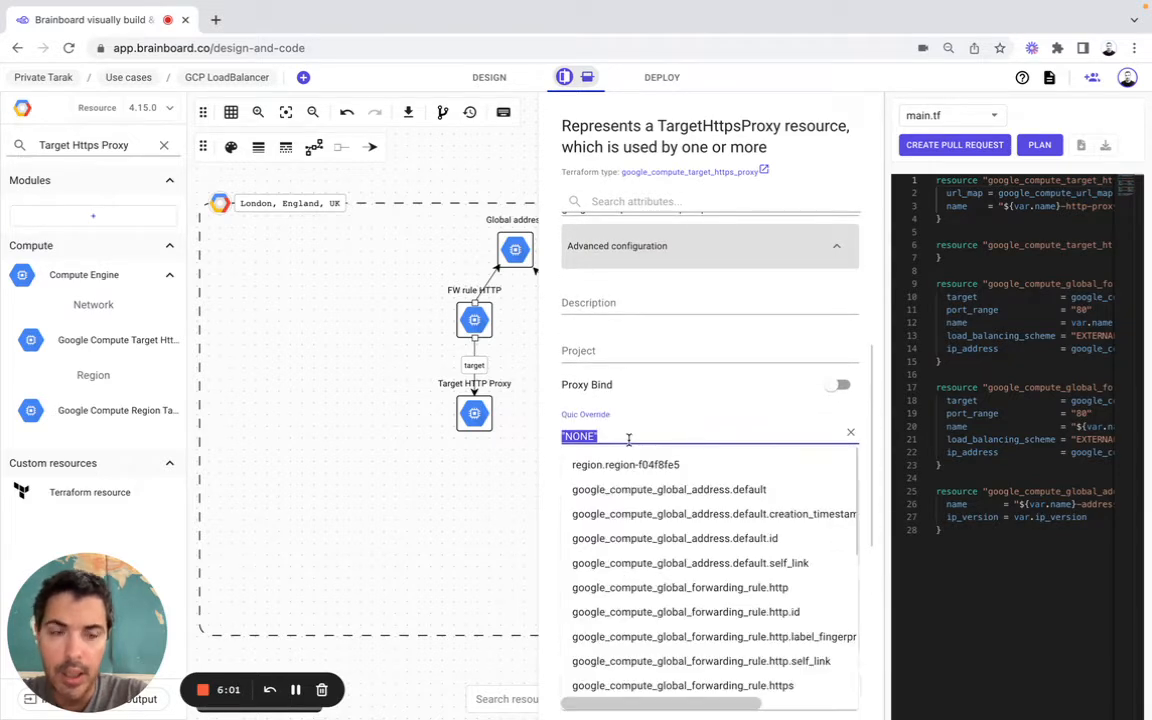
{"action": "type", "text": "var.quic ? \"ENABLE\" : null"}
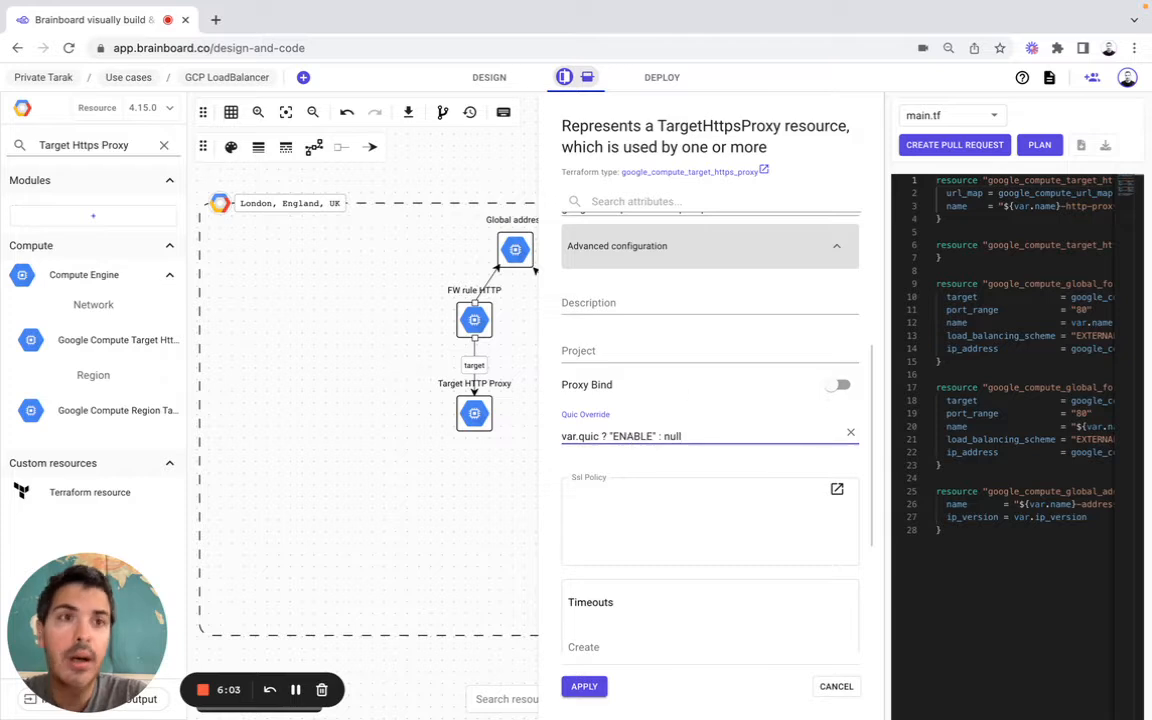
Set the HTTPS proxy's SSL policy to var.ssl_policy and apply the configuration
{"action": "key", "text": "super+Tab"}
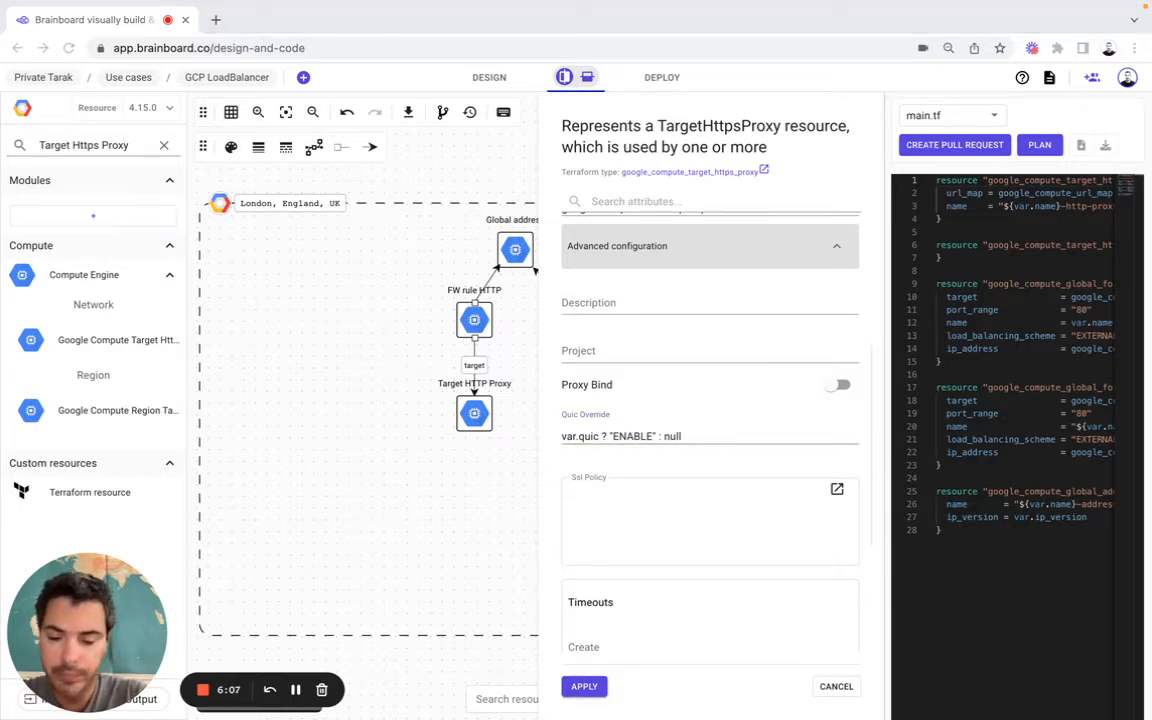
{"action": "key", "text": "super+Tab"}
{"action": "left_click", "coordinate": [694, 522]}
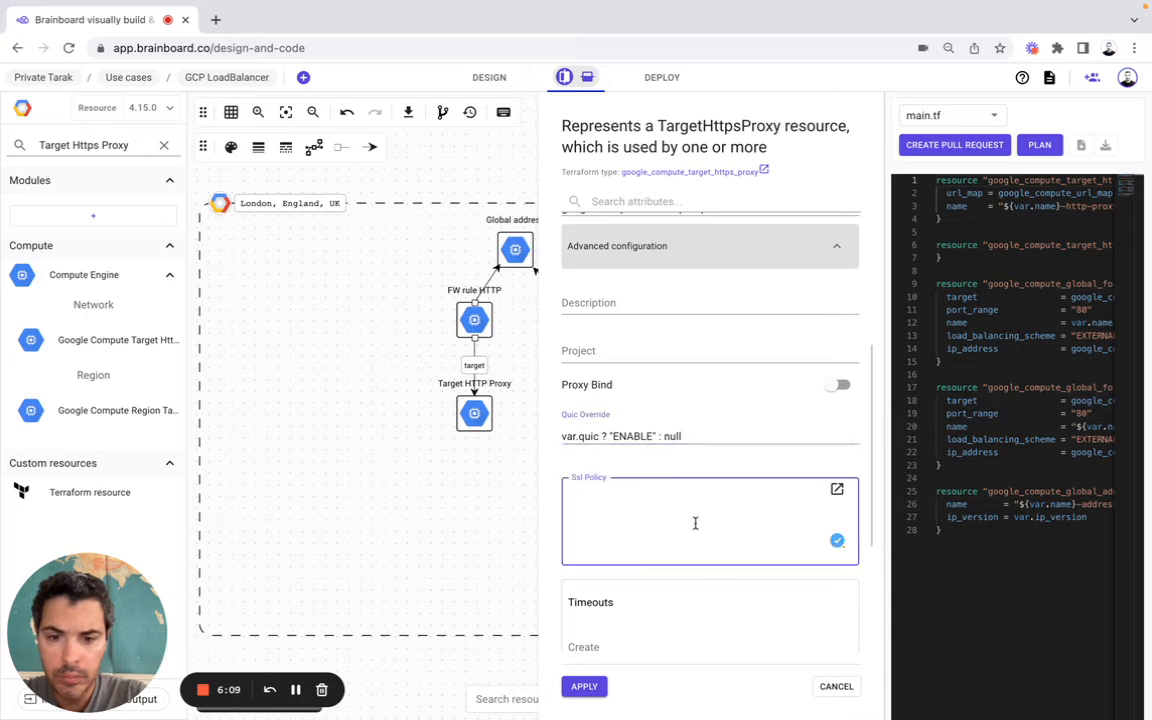
{"action": "type", "text": "var.ssl_policy"}
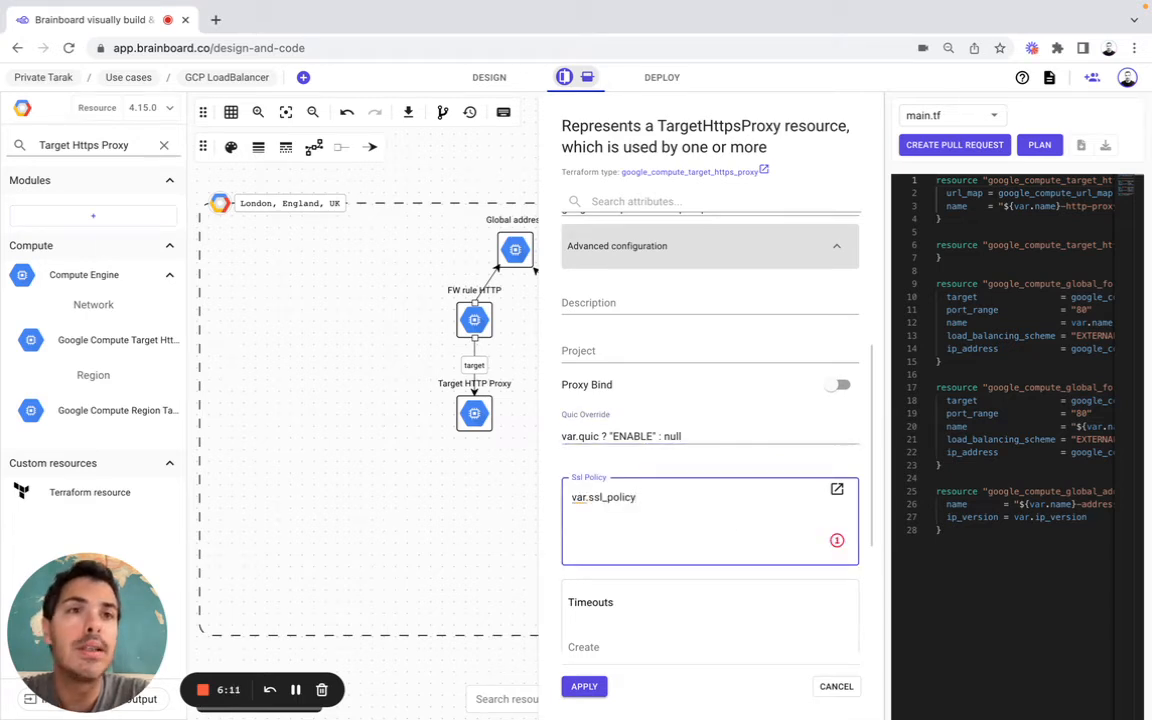
{"action": "left_click", "coordinate": [584, 686]}
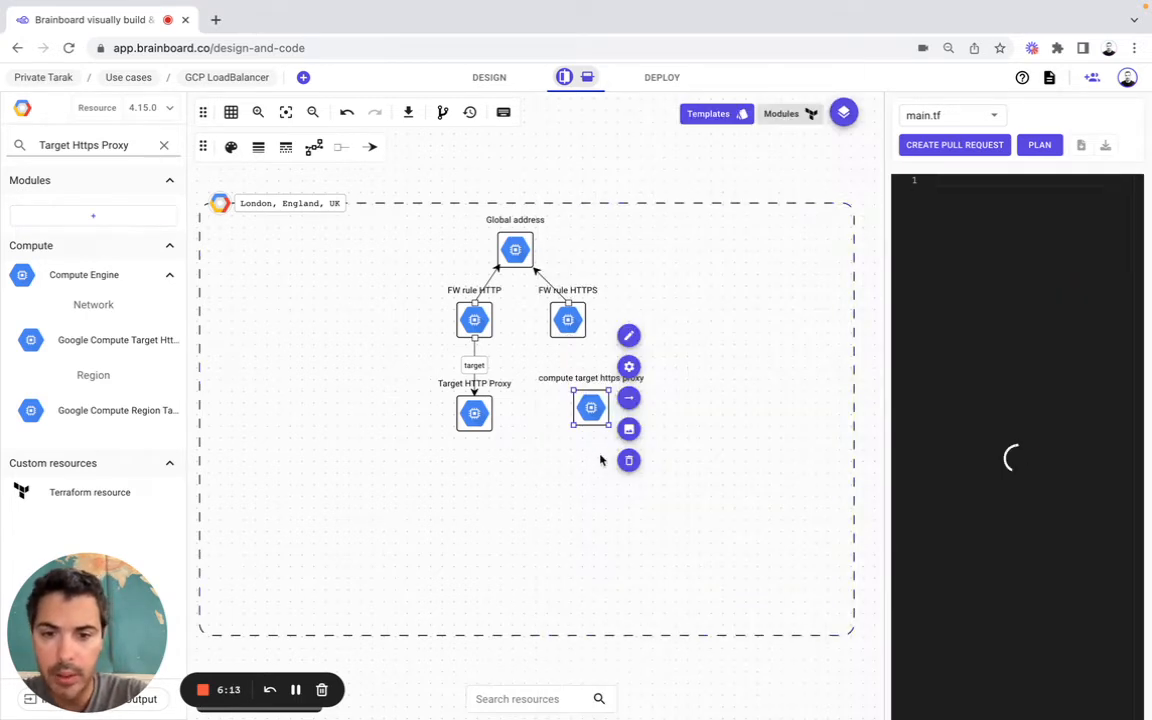
Align the HTTPS proxy node directly below FW rule HTTPS and label it Target HTTPS Proxy
{"action": "left_click_drag", "start_coordinate": [589, 407], "coordinate": [567, 414]}
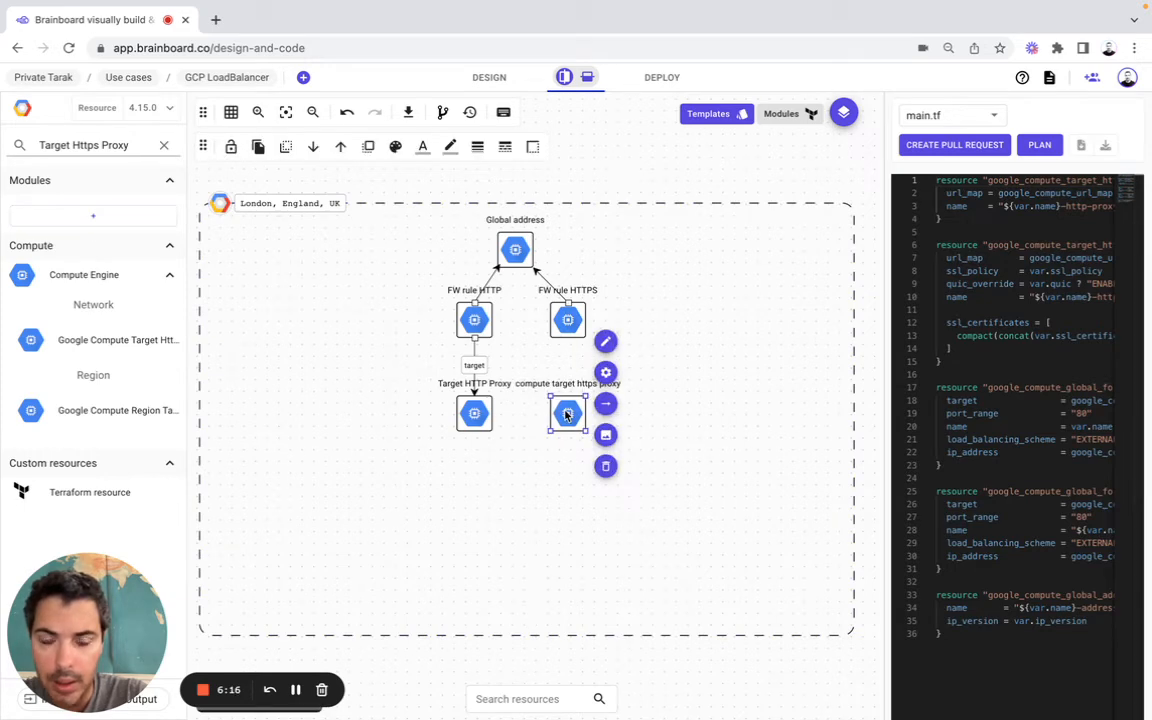
{"action": "left_click", "coordinate": [605, 341]}
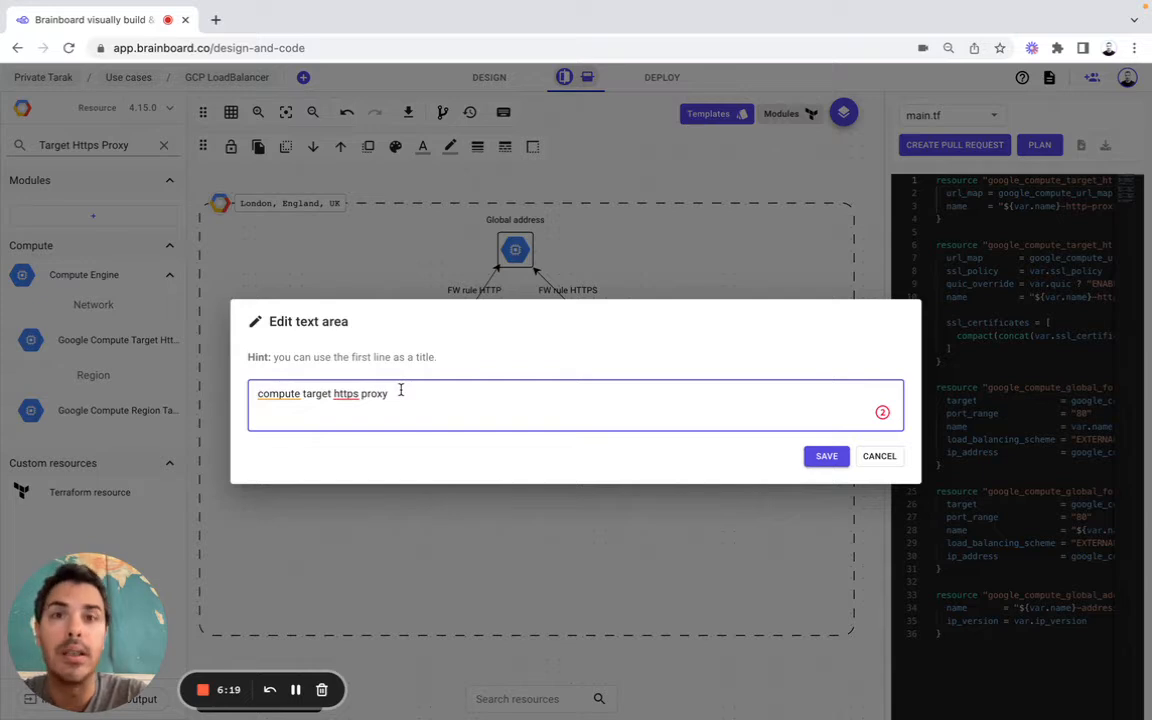
{"action": "left_click_drag", "start_coordinate": [304, 392], "coordinate": [260, 393]}
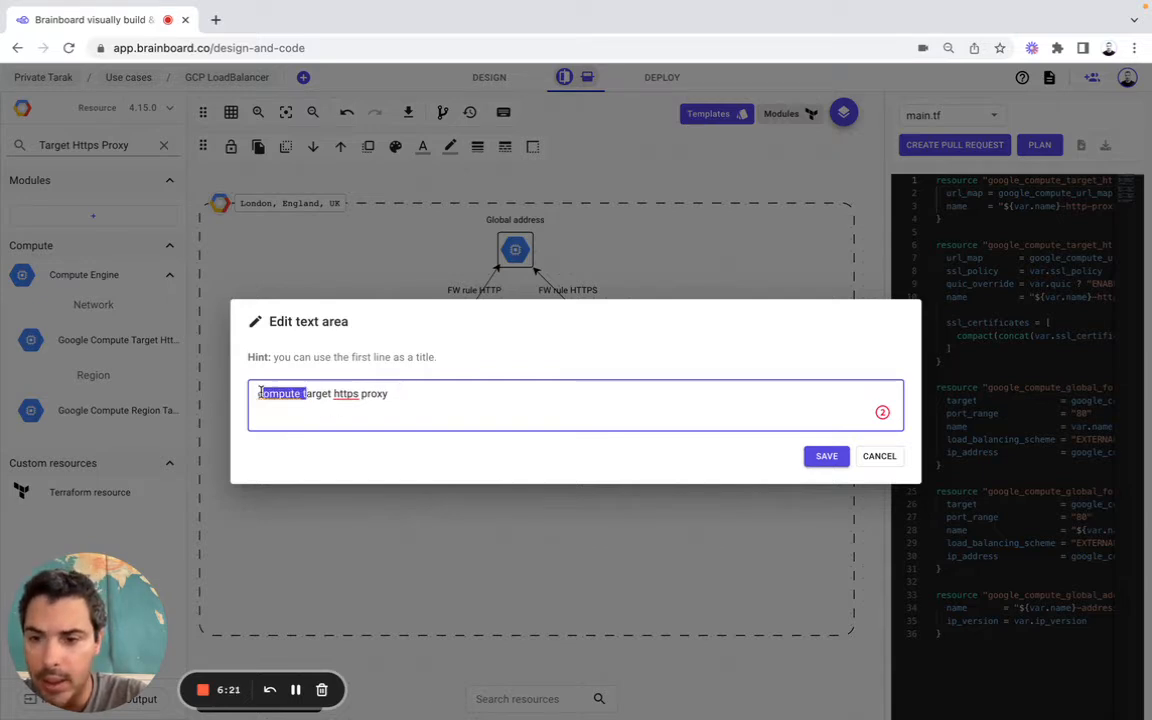
{"action": "type", "text": "T"}
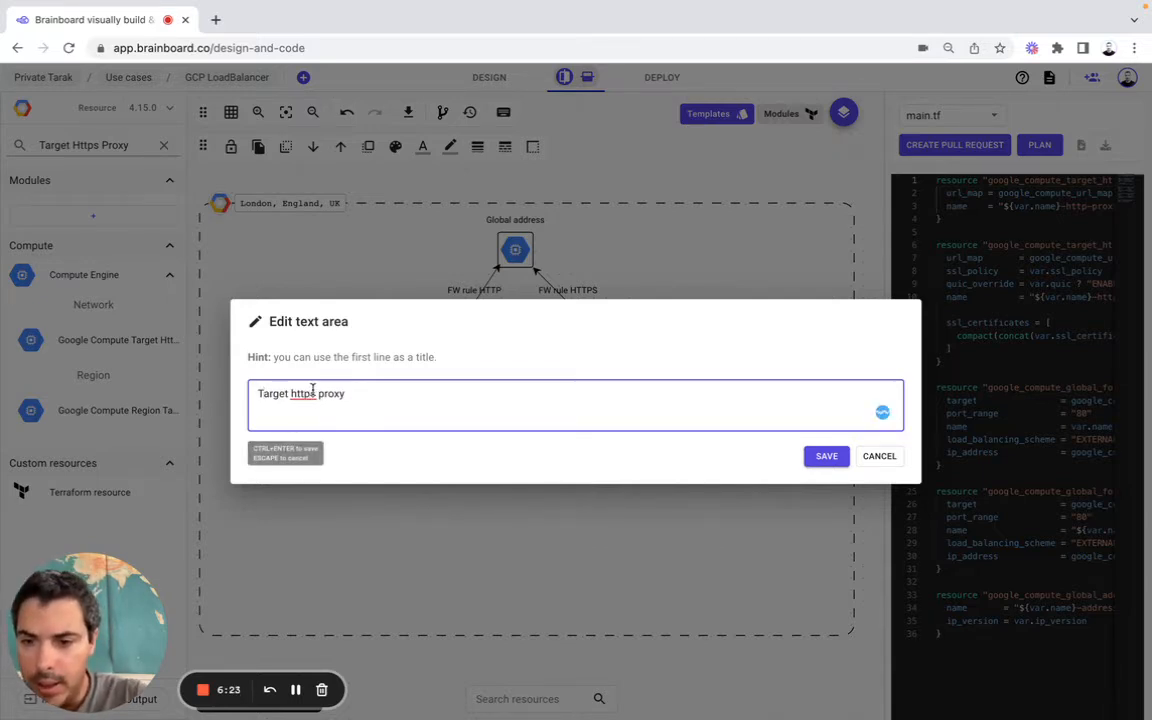
{"action": "double_click", "coordinate": [300, 393]}
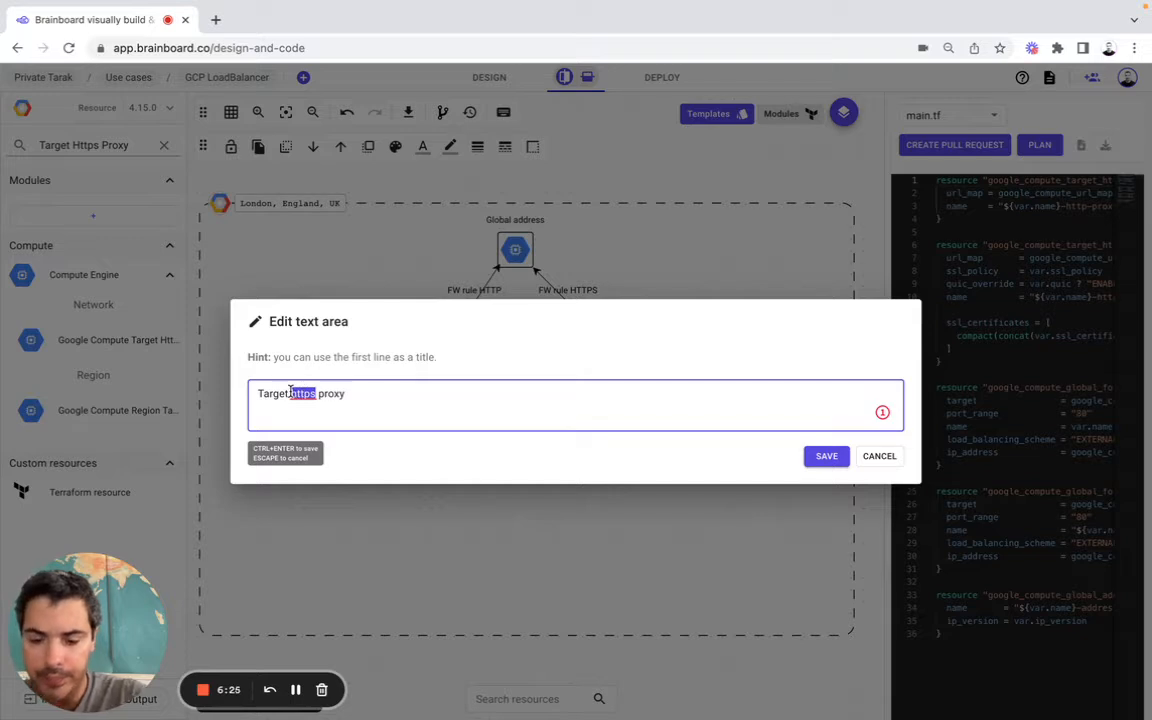
{"action": "type", "text": "HTTP"}
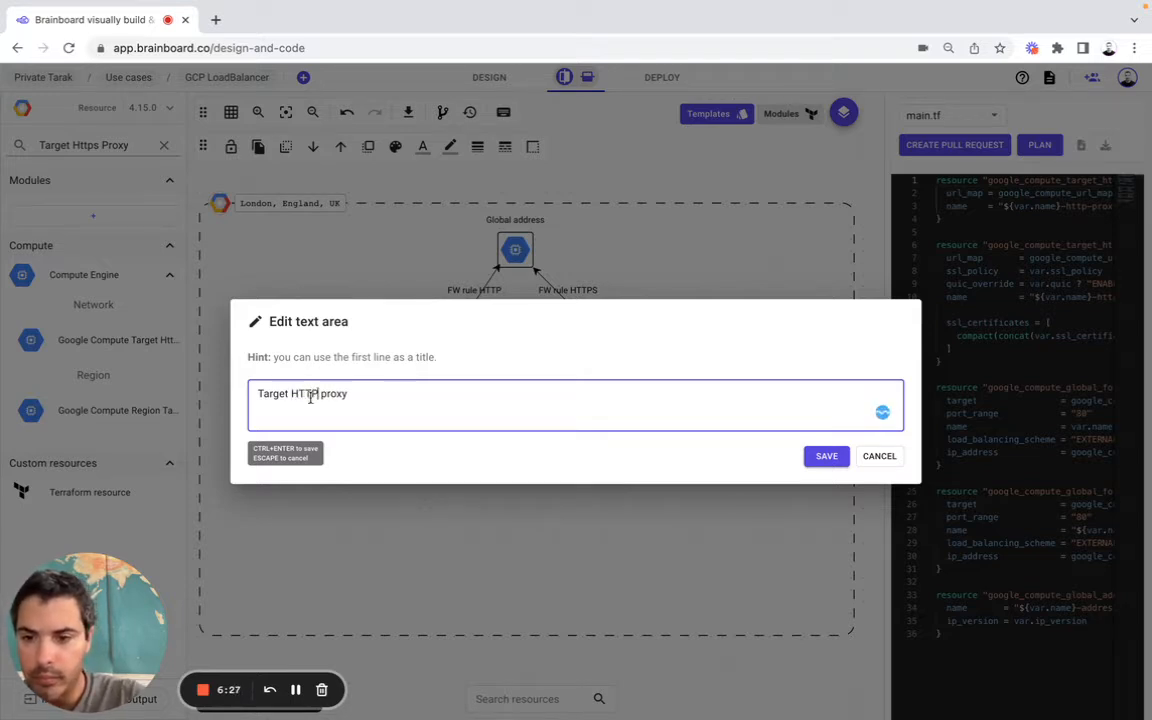
{"action": "type", "text": "S"}
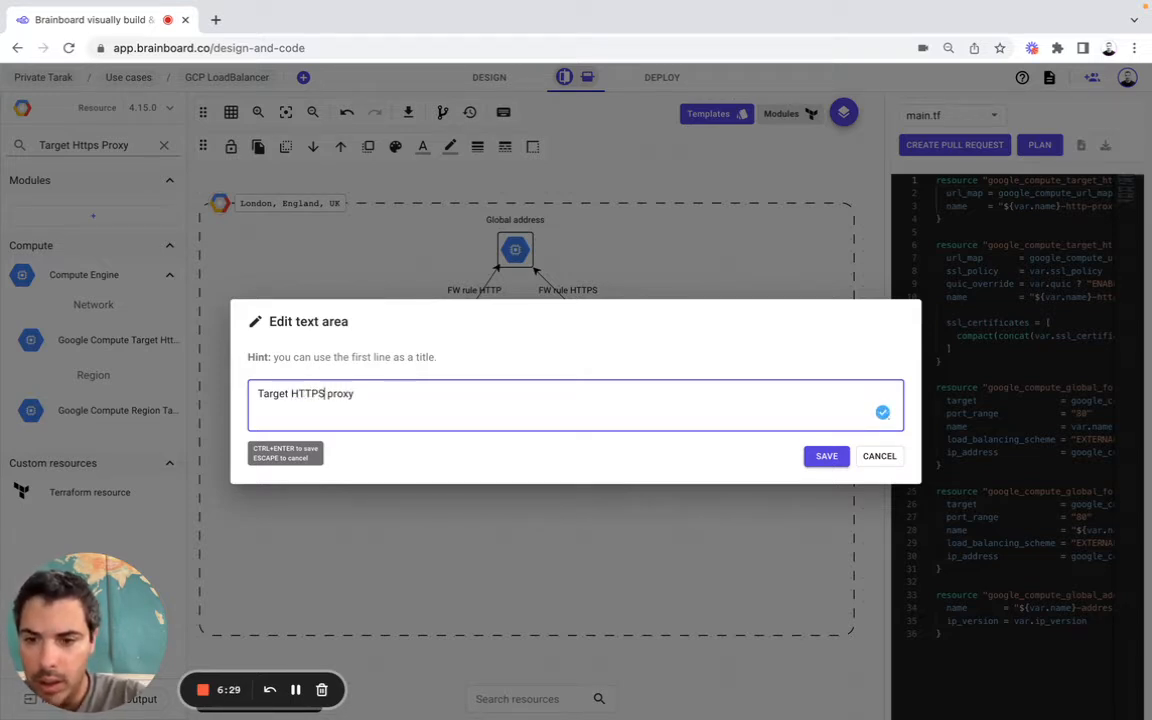
{"action": "left_click", "coordinate": [332, 394]}
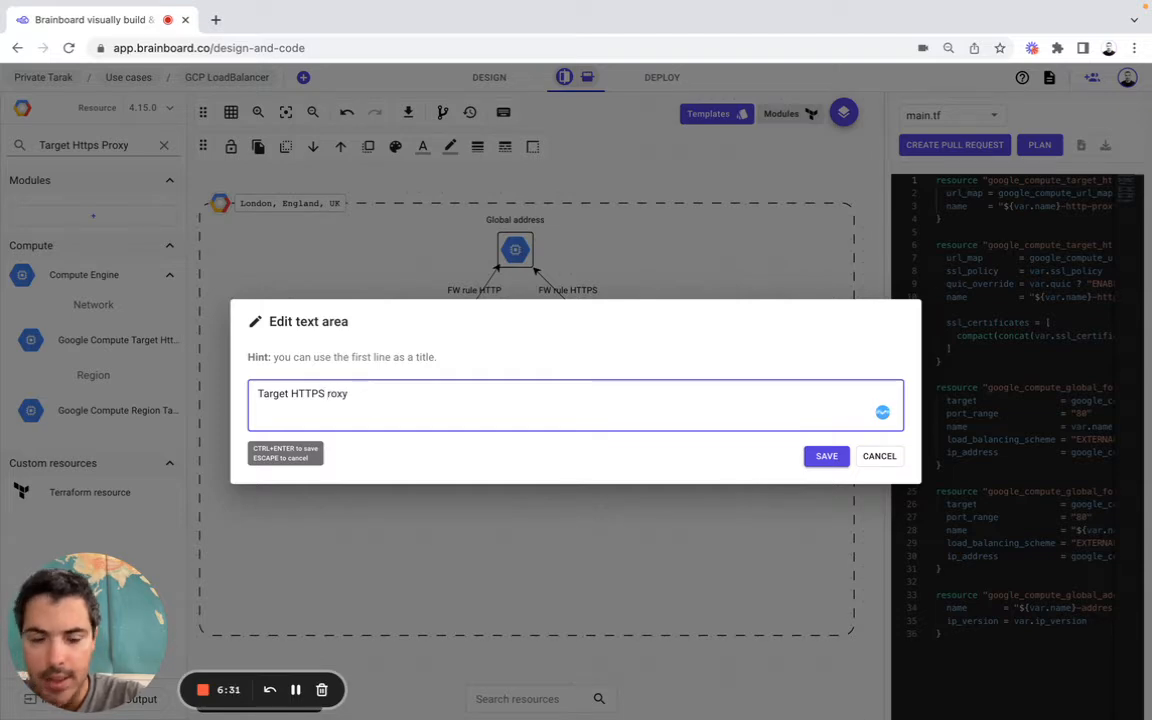
{"action": "key", "text": "BackSpace"}
{"action": "type", "text": "P"}
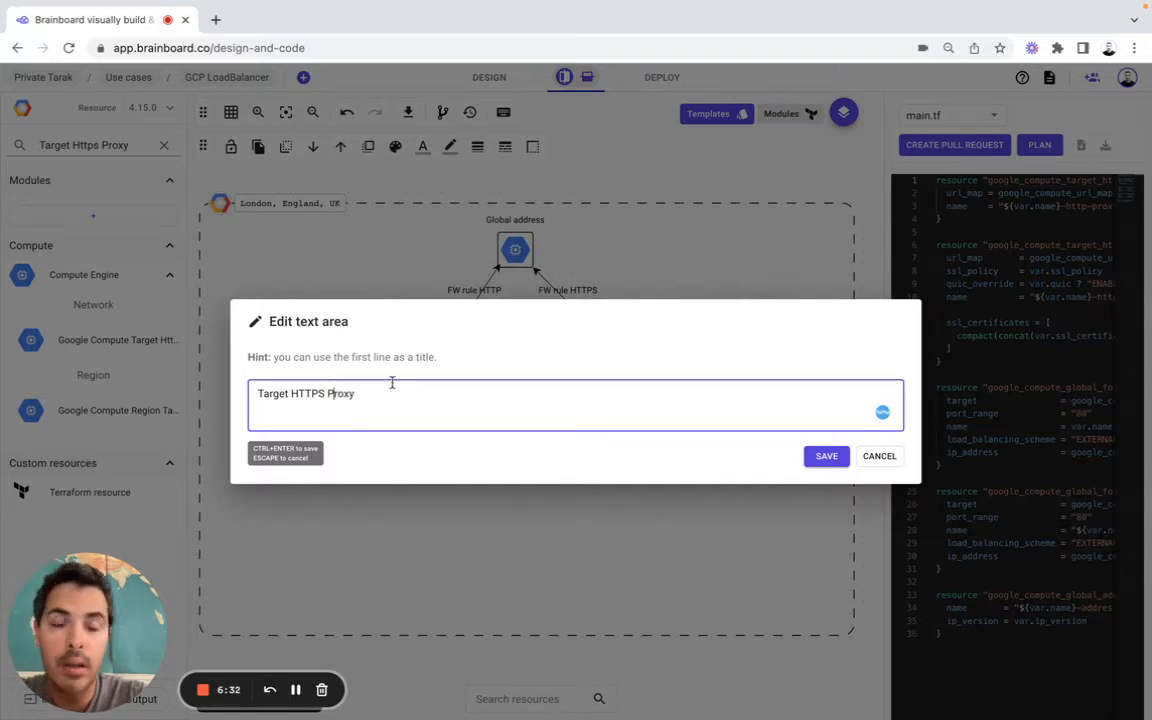
{"action": "left_click", "coordinate": [826, 458]}
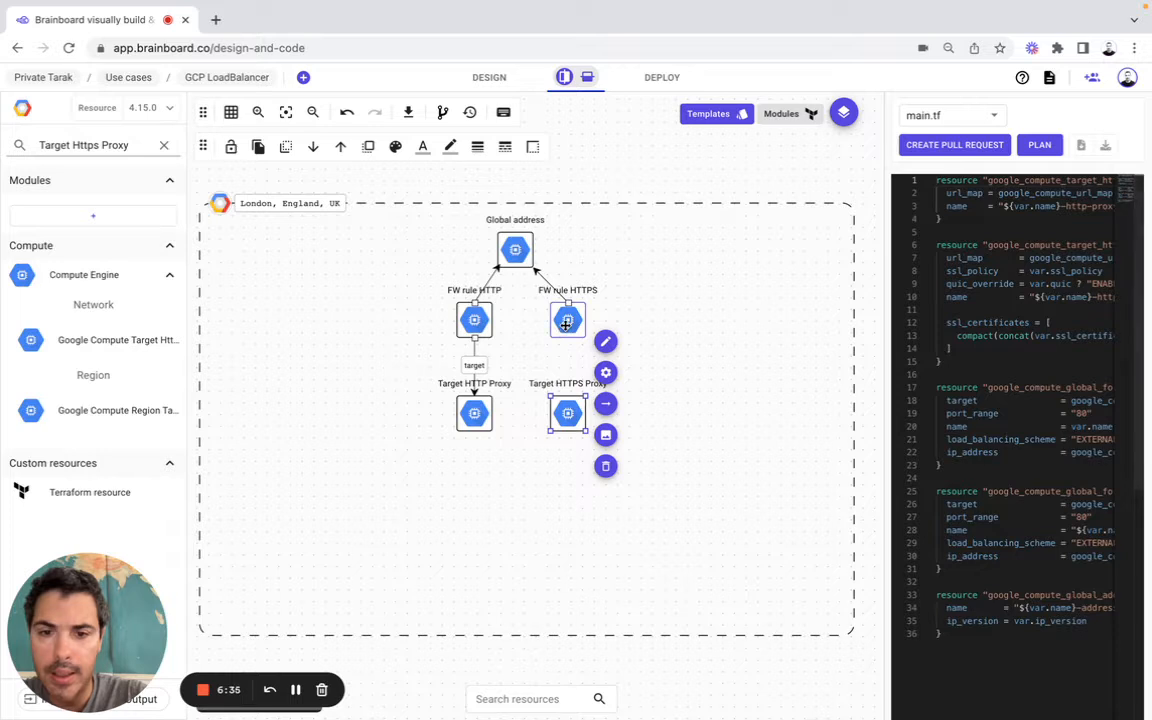
Connect FW rule HTTPS to Target HTTPS Proxy and label the connector target
{"action": "left_click", "coordinate": [564, 324]}
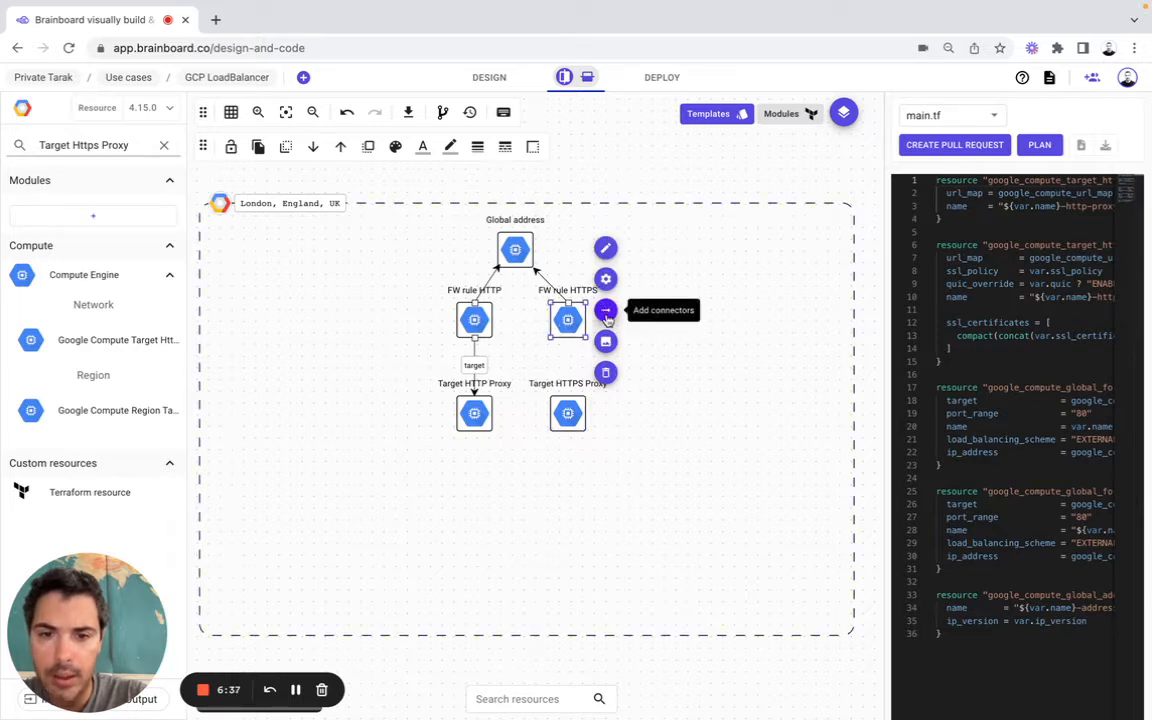
{"action": "left_click", "coordinate": [605, 311]}
{"action": "left_click", "coordinate": [571, 411]}
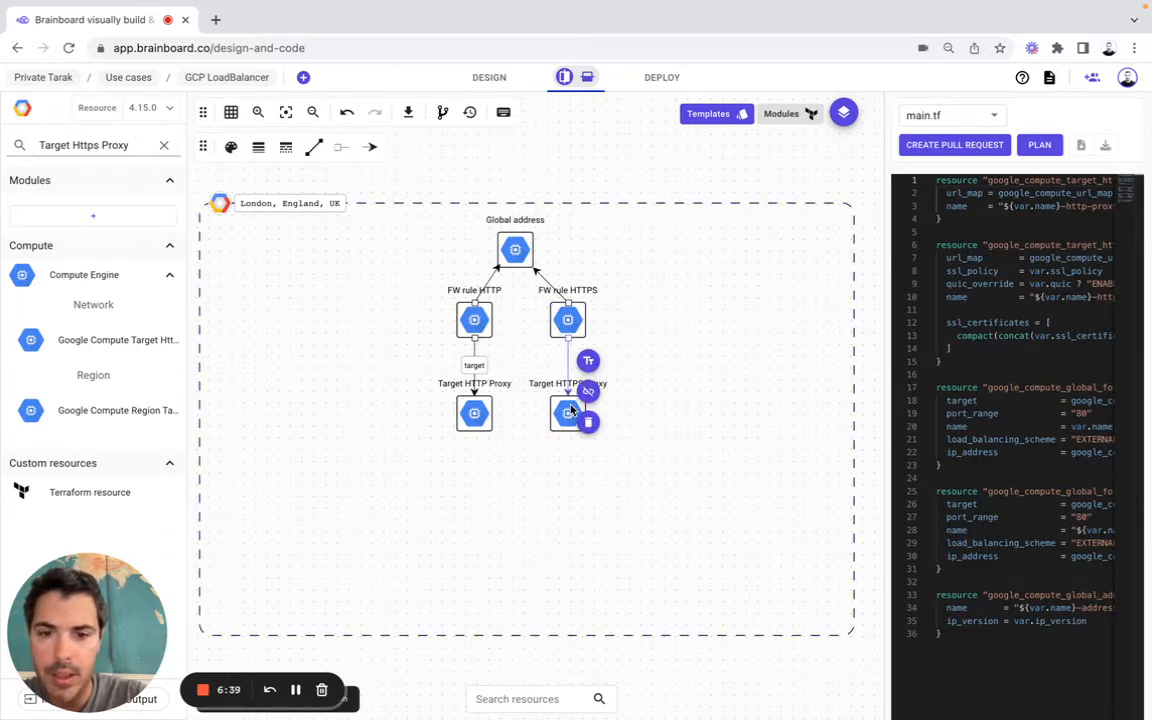
{"action": "left_click", "coordinate": [588, 360]}
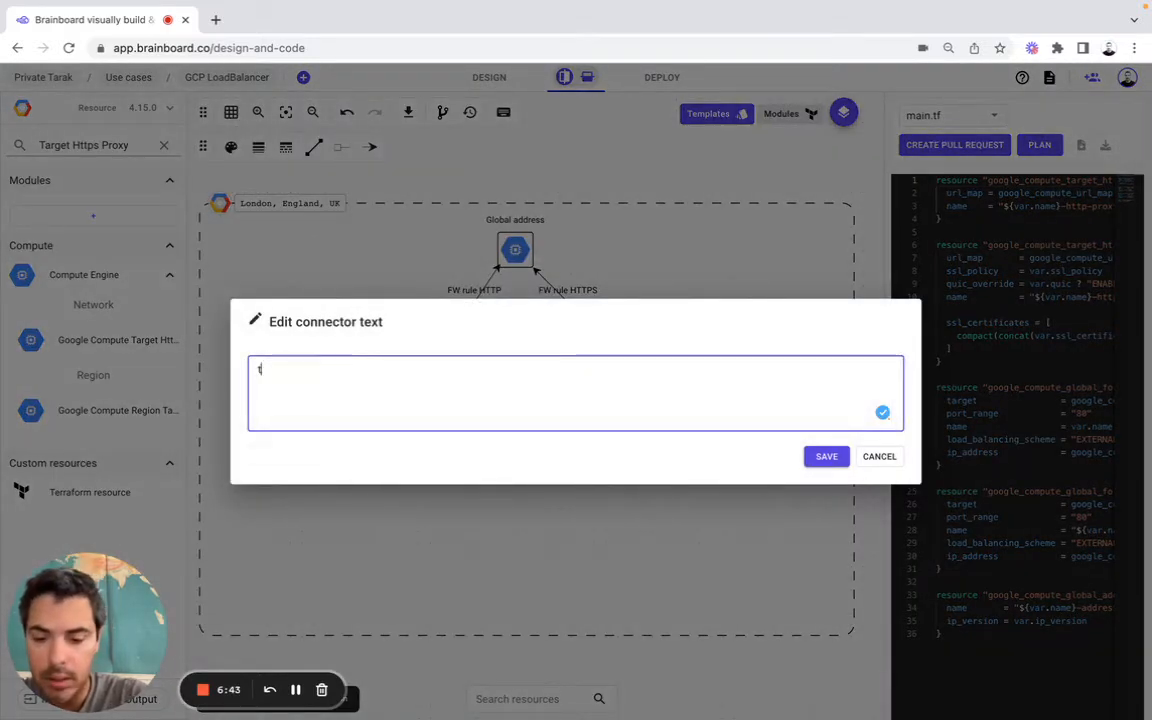
{"action": "type", "text": "target"}
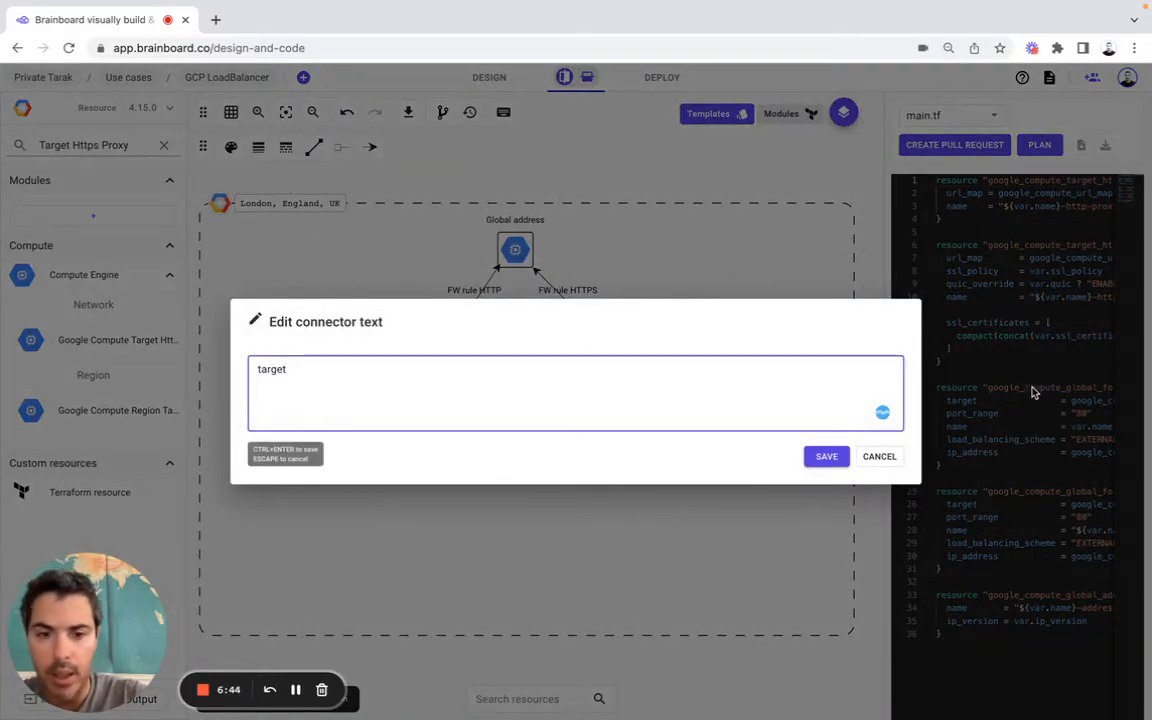
{"action": "left_click", "coordinate": [828, 457]}
{"action": "left_click", "coordinate": [721, 199]}
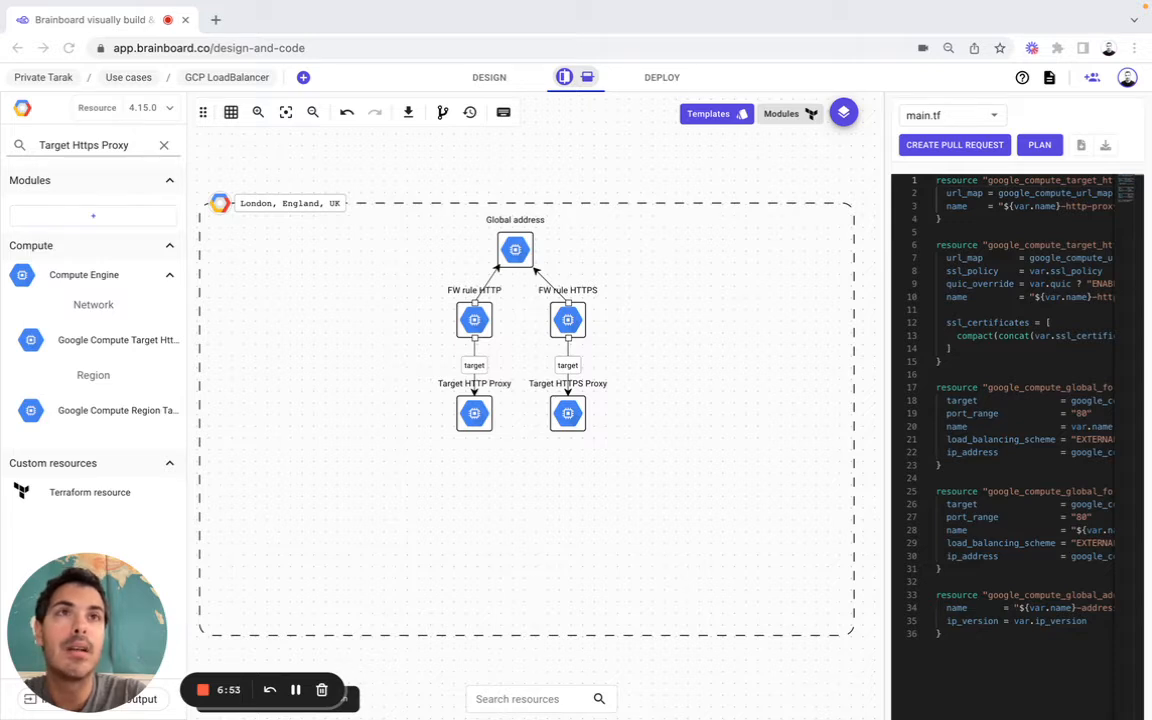
Search the resources for "An SslCertificate resource, used for HTTPS load balancing" and place a Google Compute SSL Certificate beside Target HTTPS Proxy
{"action": "triple_click", "coordinate": [118, 147]}
{"action": "key", "text": "super+v"}
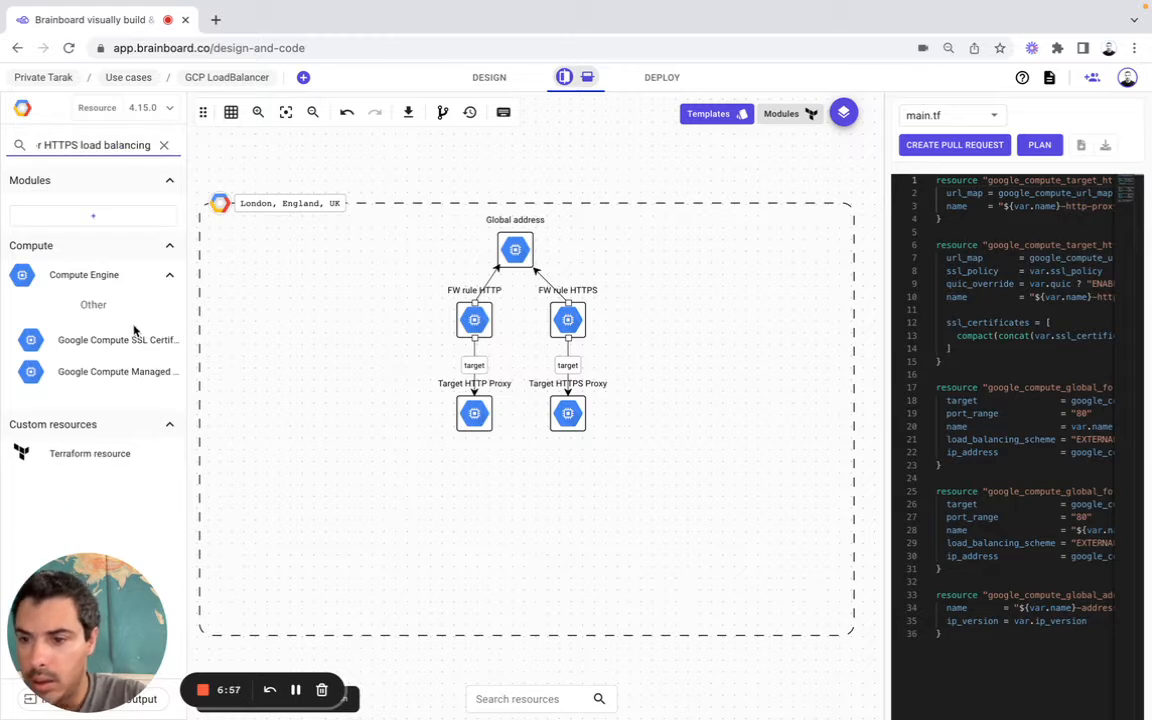
{"action": "mouse_move", "coordinate": [135, 341]}
{"action": "mouse_move", "coordinate": [135, 372]}
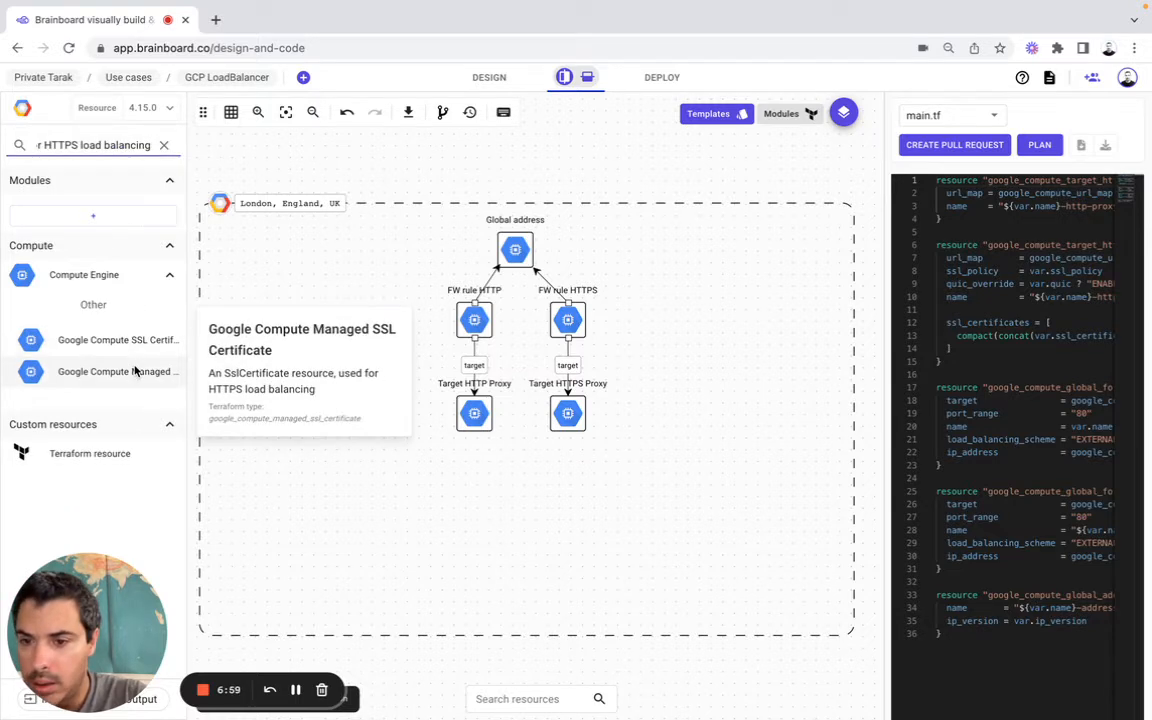
{"action": "left_click_drag", "start_coordinate": [135, 340], "coordinate": [722, 406]}
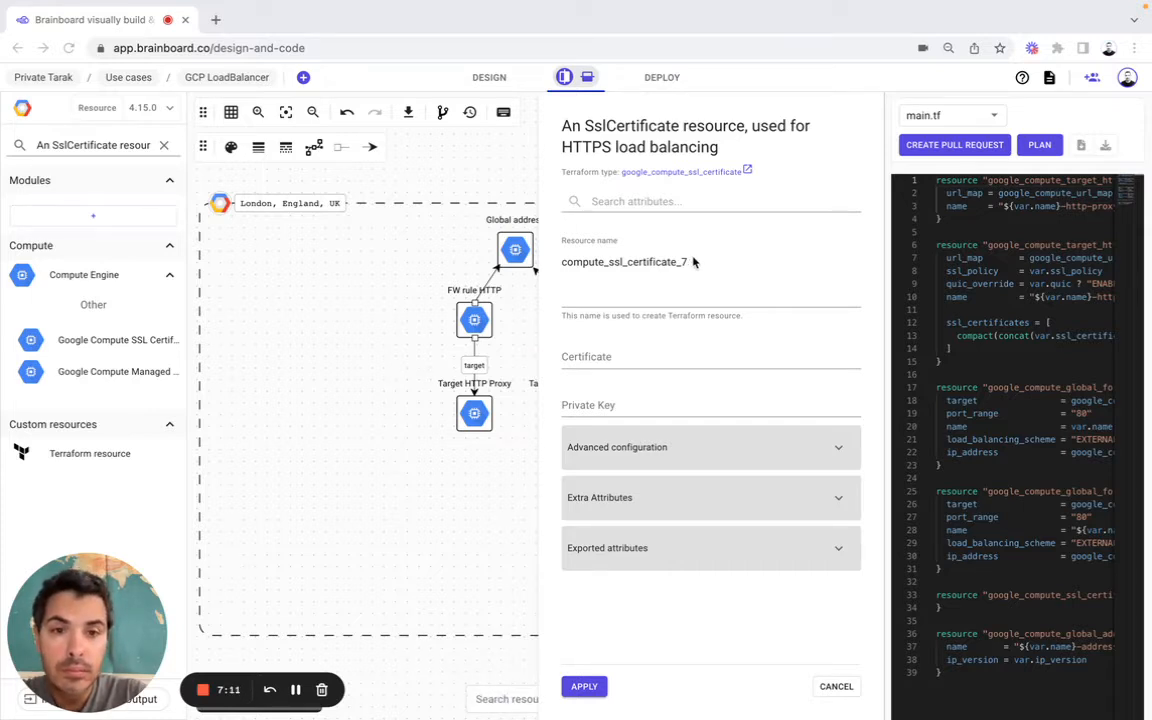
Set the SSL certificate's resource name to default and its certificate to var.certificate
{"action": "double_click", "coordinate": [659, 258]}
{"action": "type", "text": "default"}
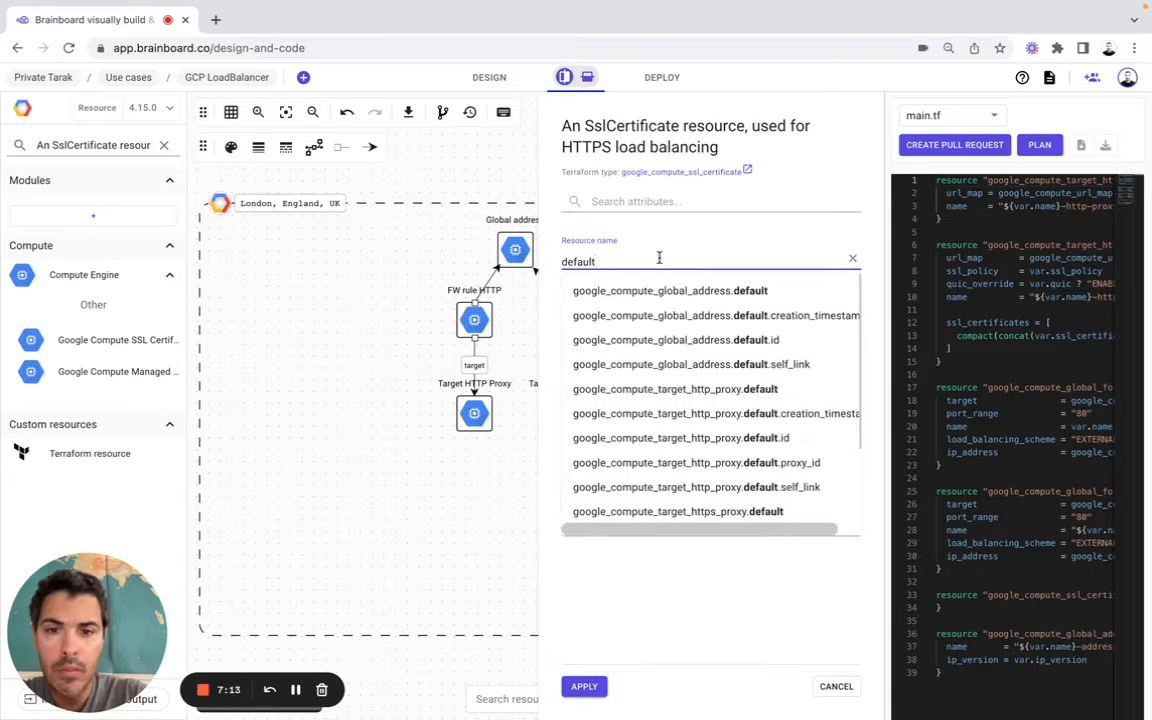
{"action": "left_click", "coordinate": [548, 263]}
{"action": "left_click", "coordinate": [590, 322]}
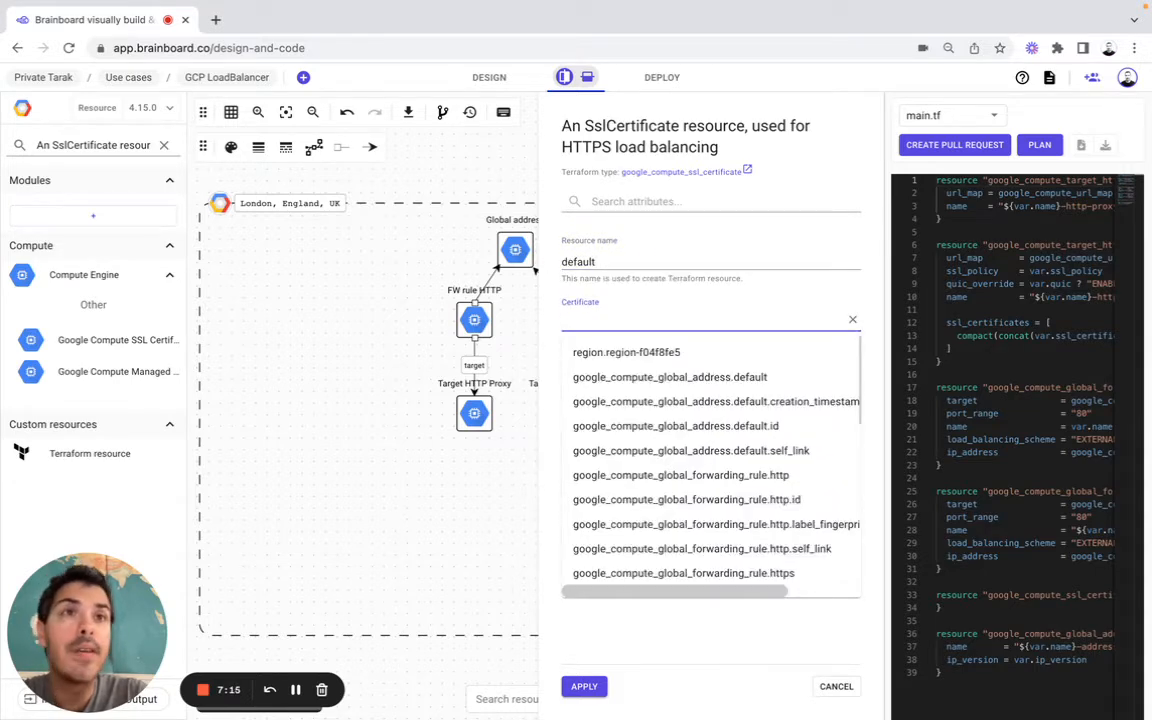
{"action": "key", "text": "super+Tab"}
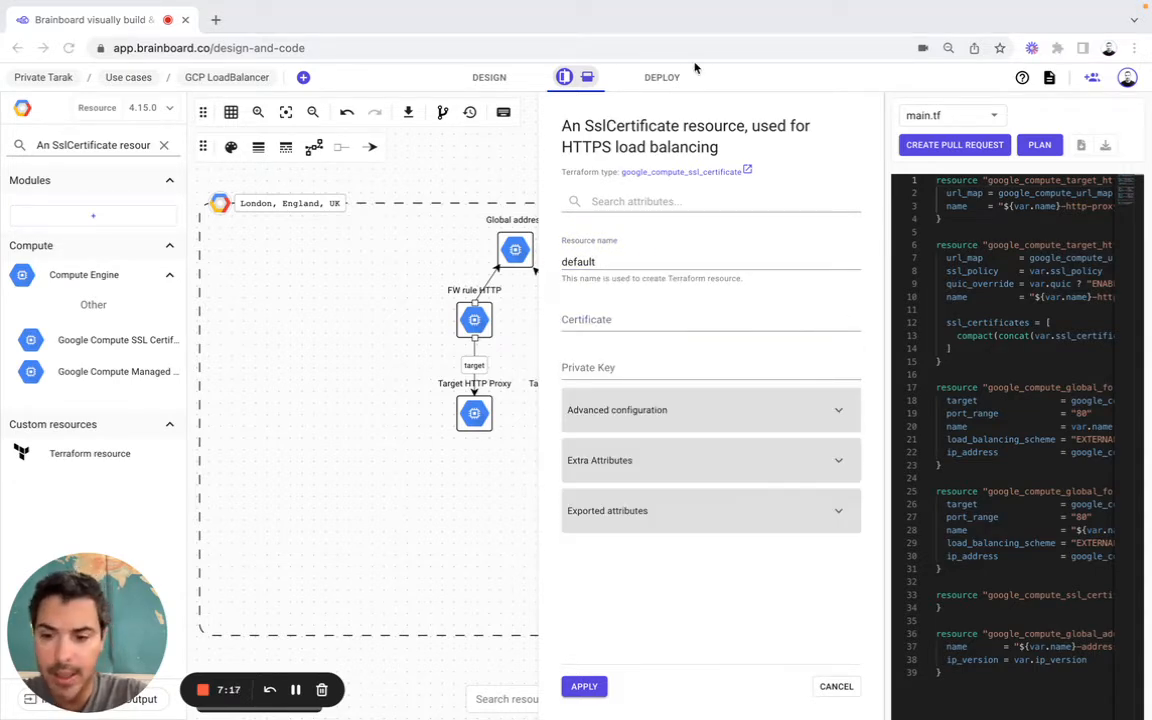
{"action": "left_click", "coordinate": [606, 328]}
{"action": "key", "text": "super+v"}
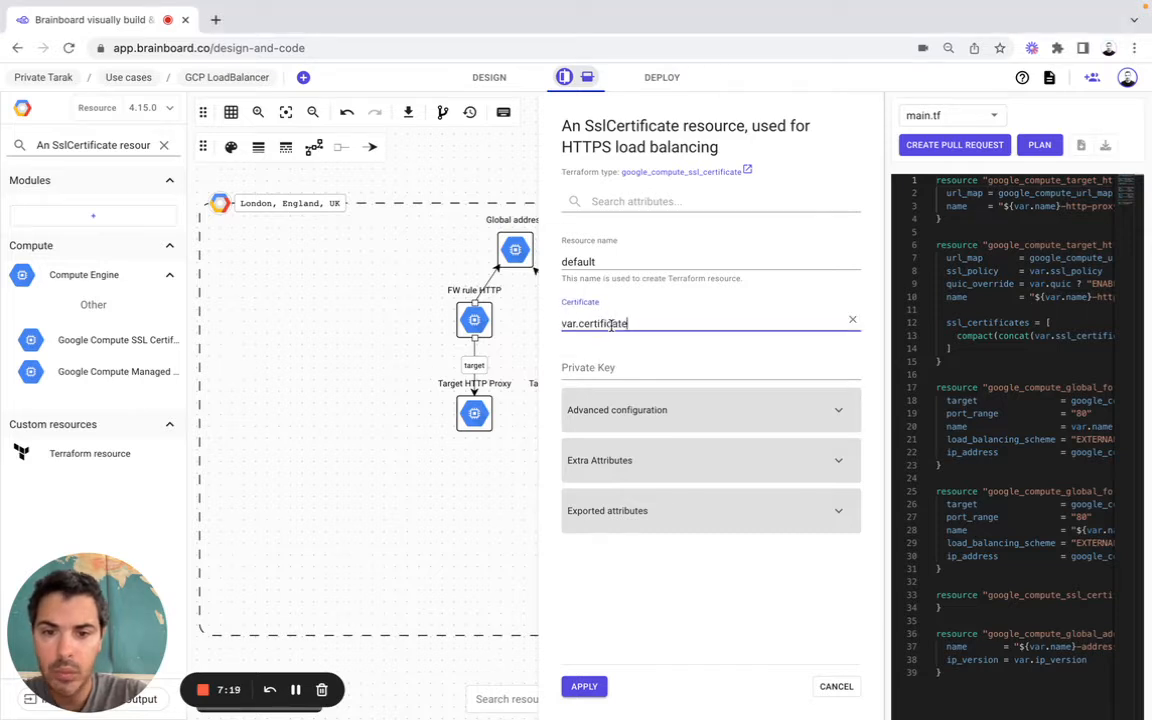
Set the SSL certificate's private key attribute to the variable reference var.private_key
{"action": "left_click", "coordinate": [603, 366]}
{"action": "key", "text": "super+Tab"}
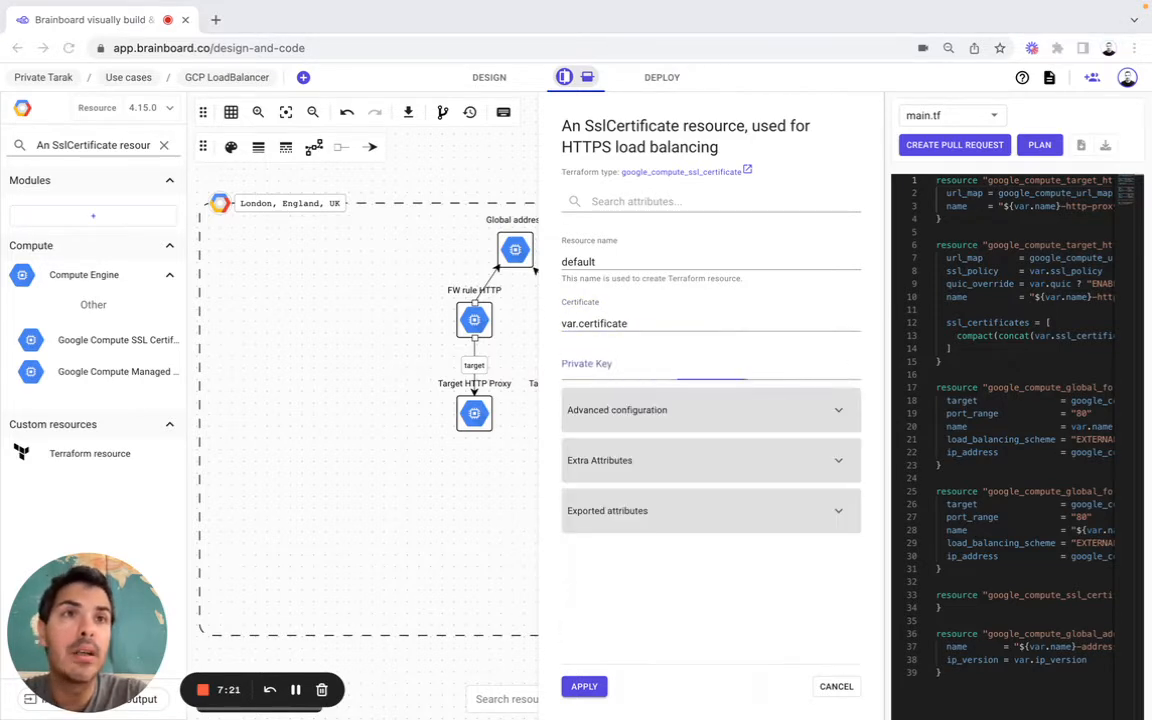
{"action": "key", "text": "super+Tab"}
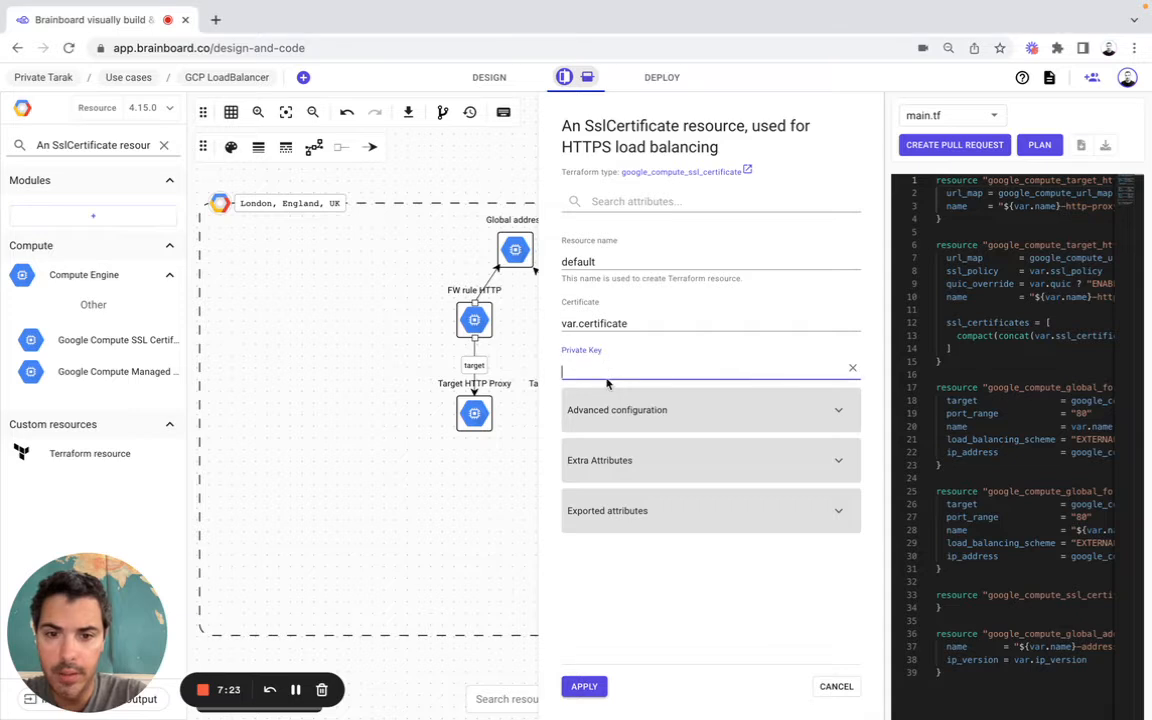
{"action": "key", "text": "super+v"}
{"action": "key", "text": "super+Tab"}
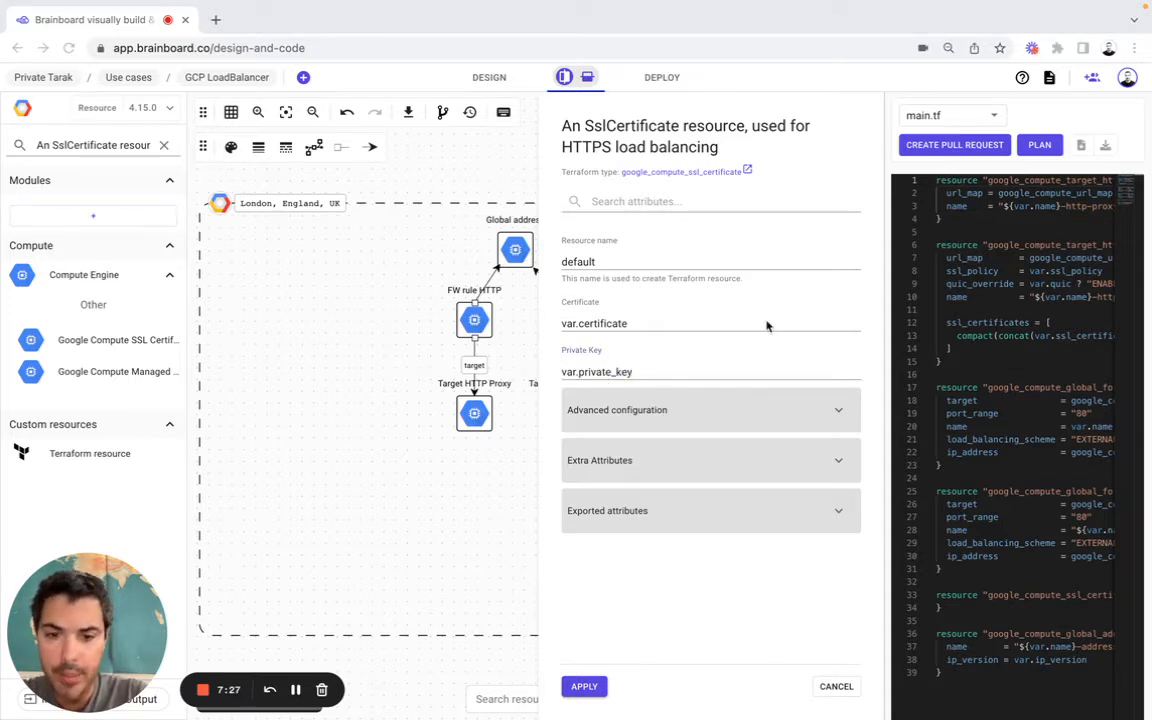
In the SSL certificate's advanced configuration, set the name prefix to ${var.name}-certificate-
{"action": "key", "text": "super+Tab"}
{"action": "left_click", "coordinate": [655, 409]}
{"action": "scroll", "coordinate": [655, 409], "scroll_direction": "down", "scroll_amount": 2}
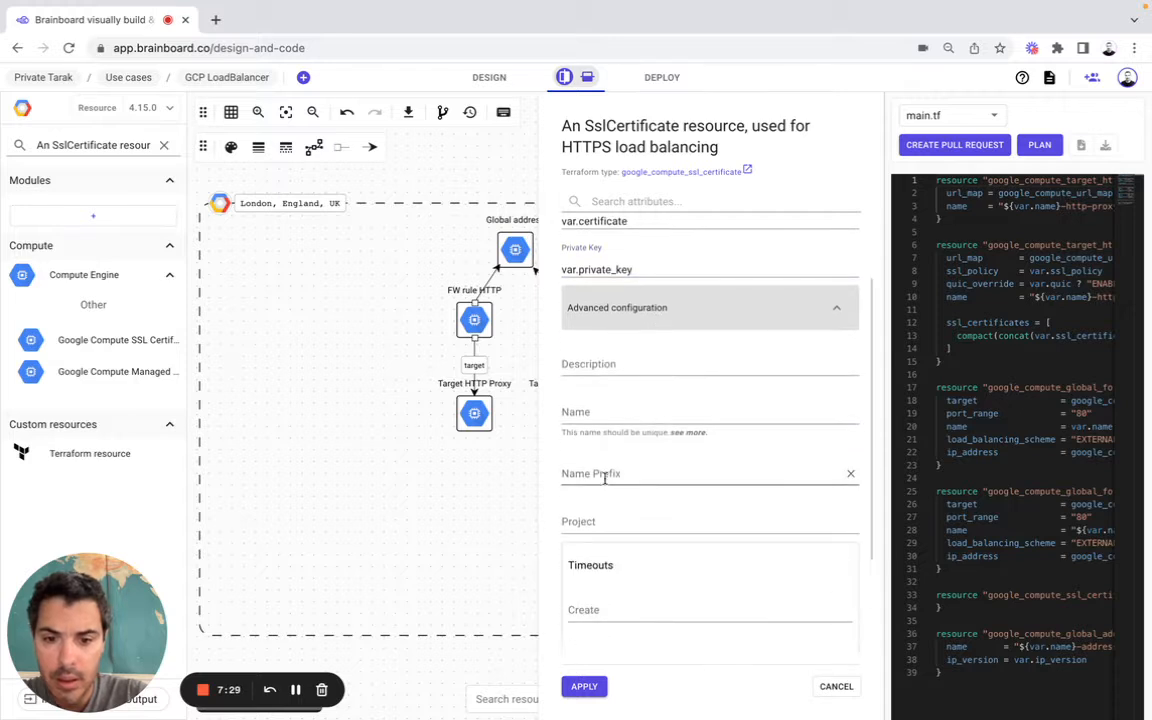
{"action": "left_click", "coordinate": [608, 480]}
{"action": "type", "text": "${var.name}-certificate-"}
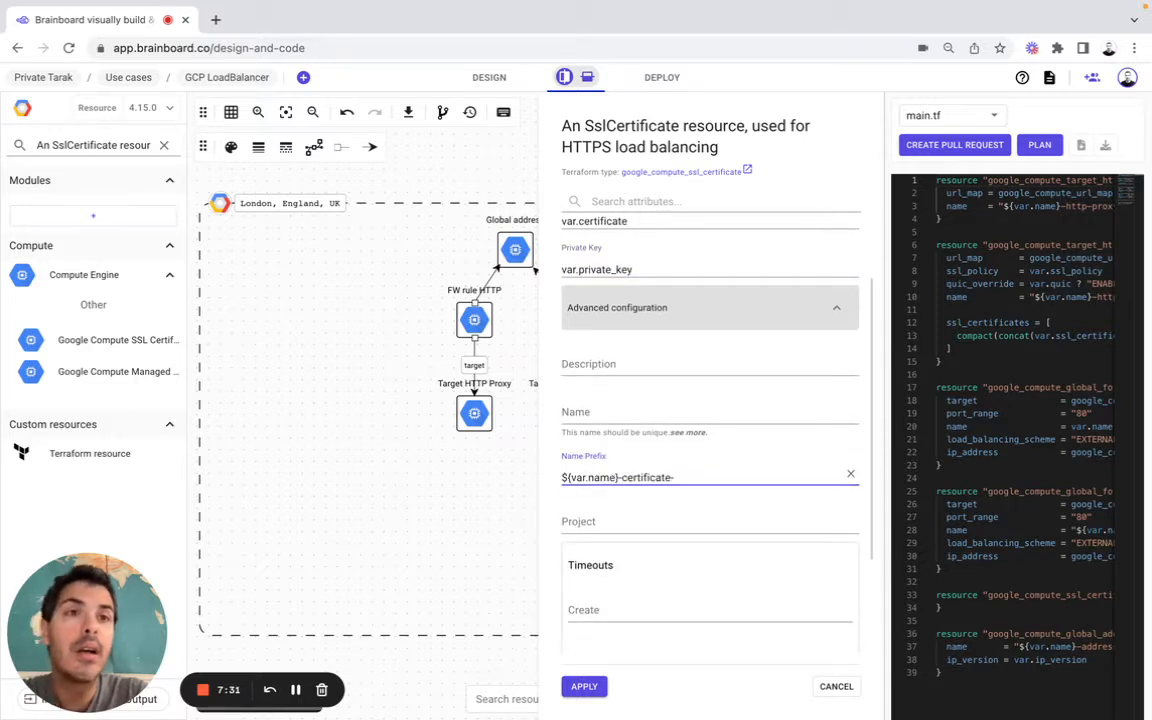
Apply the SSL certificate's configuration and move its icon level with Target HTTPS Proxy
{"action": "left_click", "coordinate": [590, 687]}
{"action": "left_click", "coordinate": [740, 422]}
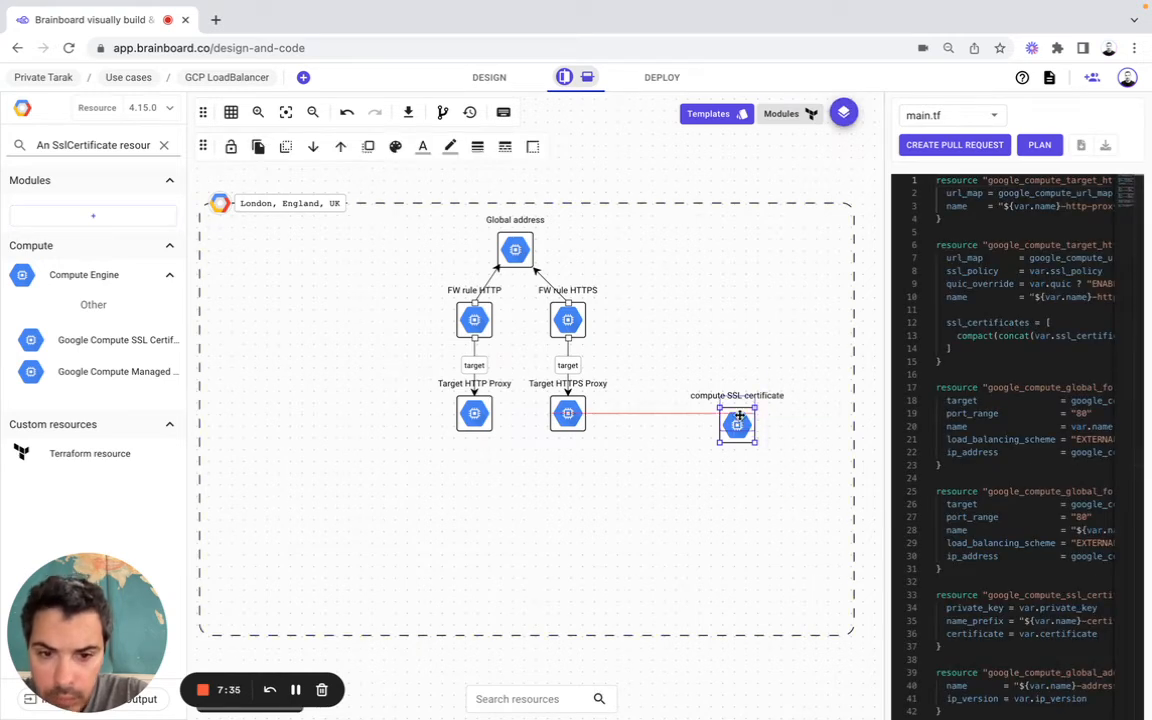
{"action": "left_click_drag", "start_coordinate": [740, 415], "coordinate": [740, 404]}
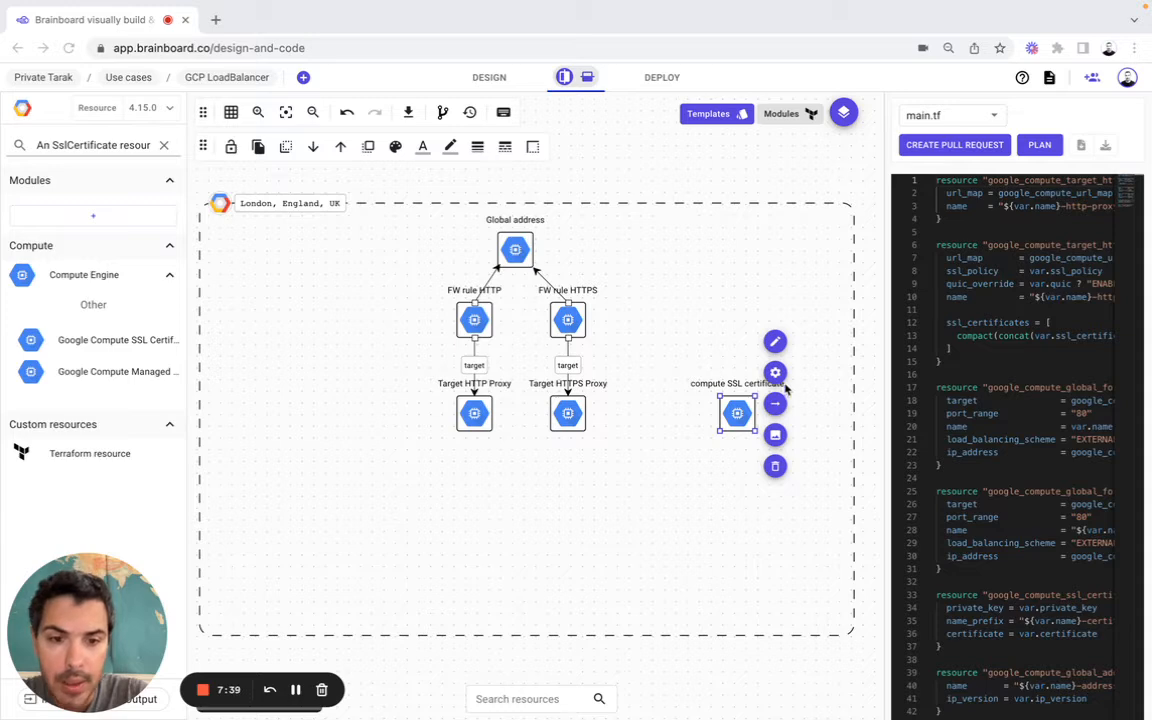
Change the compute SSL certificate's diagram label to SSL certificate
{"action": "left_click", "coordinate": [775, 341]}
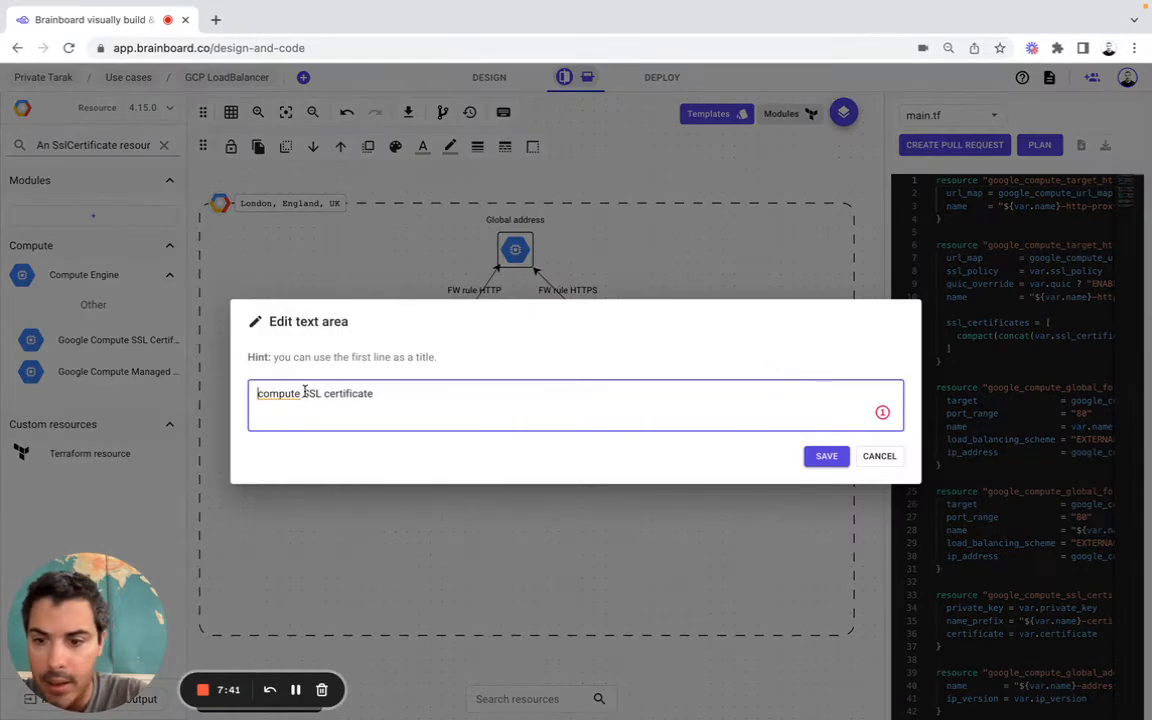
{"action": "left_click_drag", "start_coordinate": [300, 393], "coordinate": [257, 393]}
{"action": "key", "text": "BackSpace"}
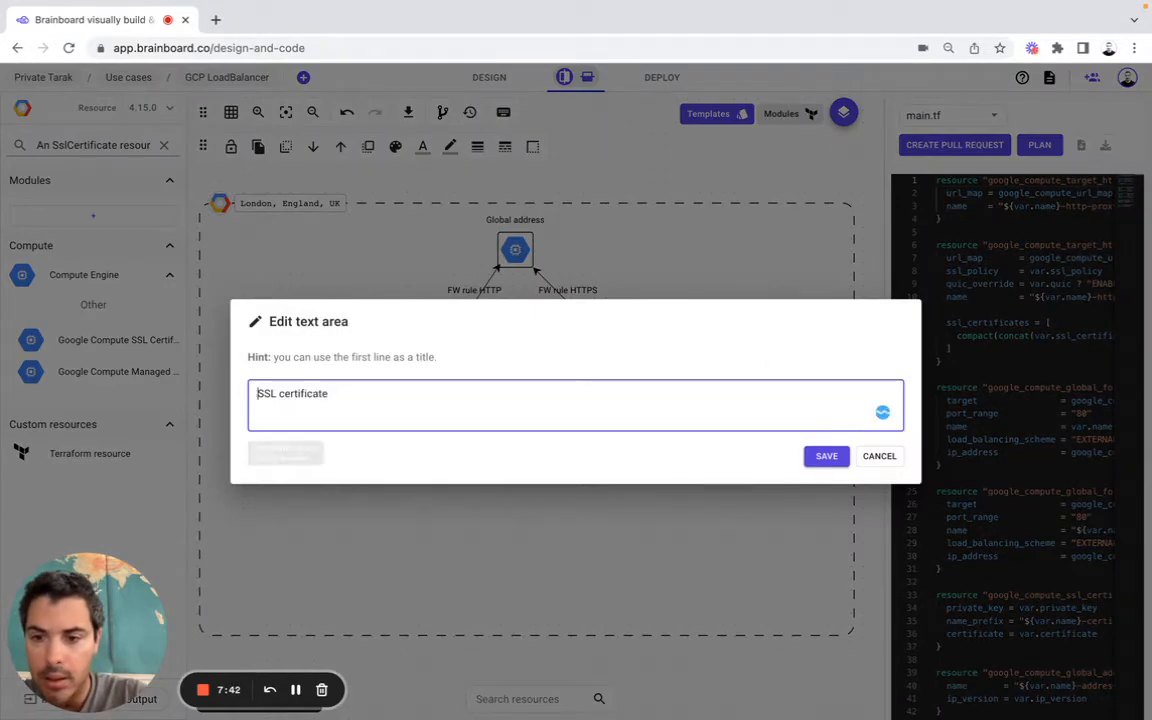
{"action": "left_click", "coordinate": [826, 456]}
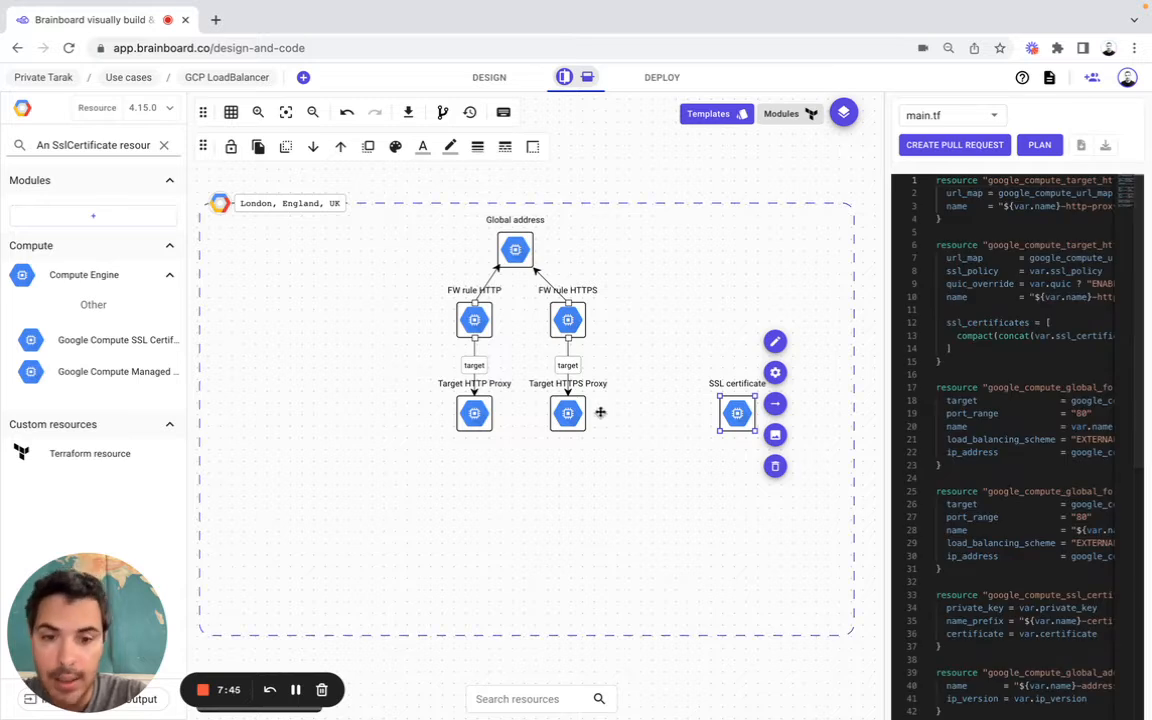
Connect Target HTTPS Proxy to SSL certificate and label the connector use
{"action": "left_click", "coordinate": [567, 413]}
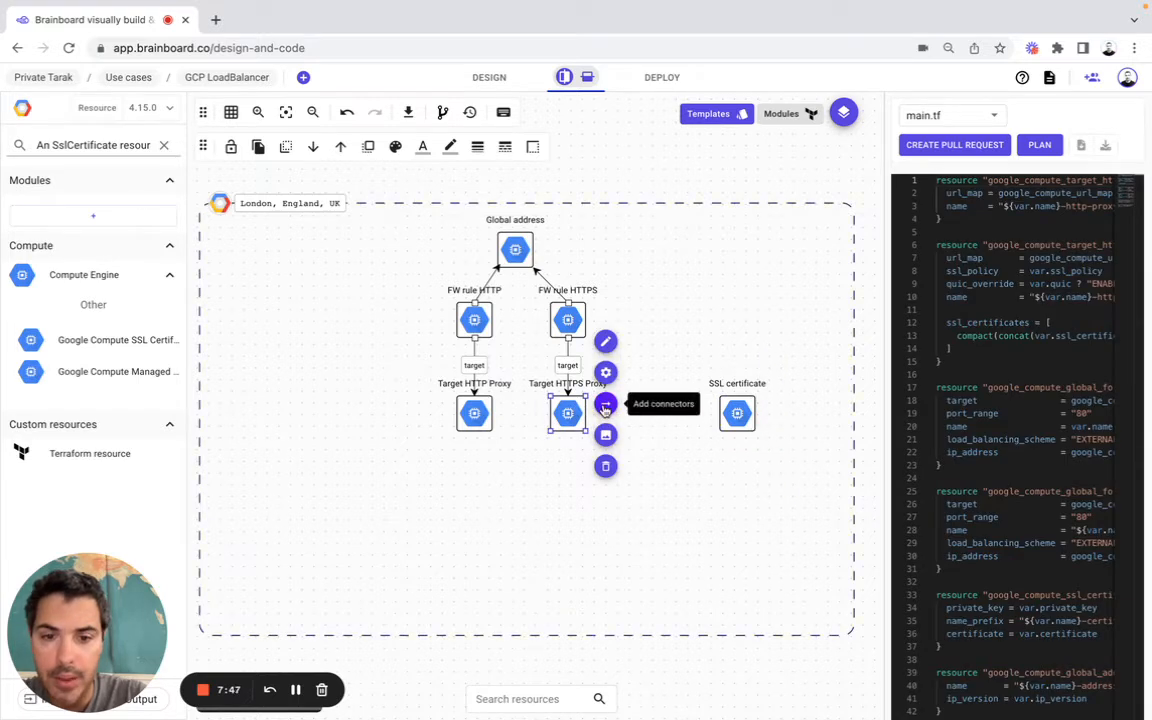
{"action": "left_click", "coordinate": [605, 404]}
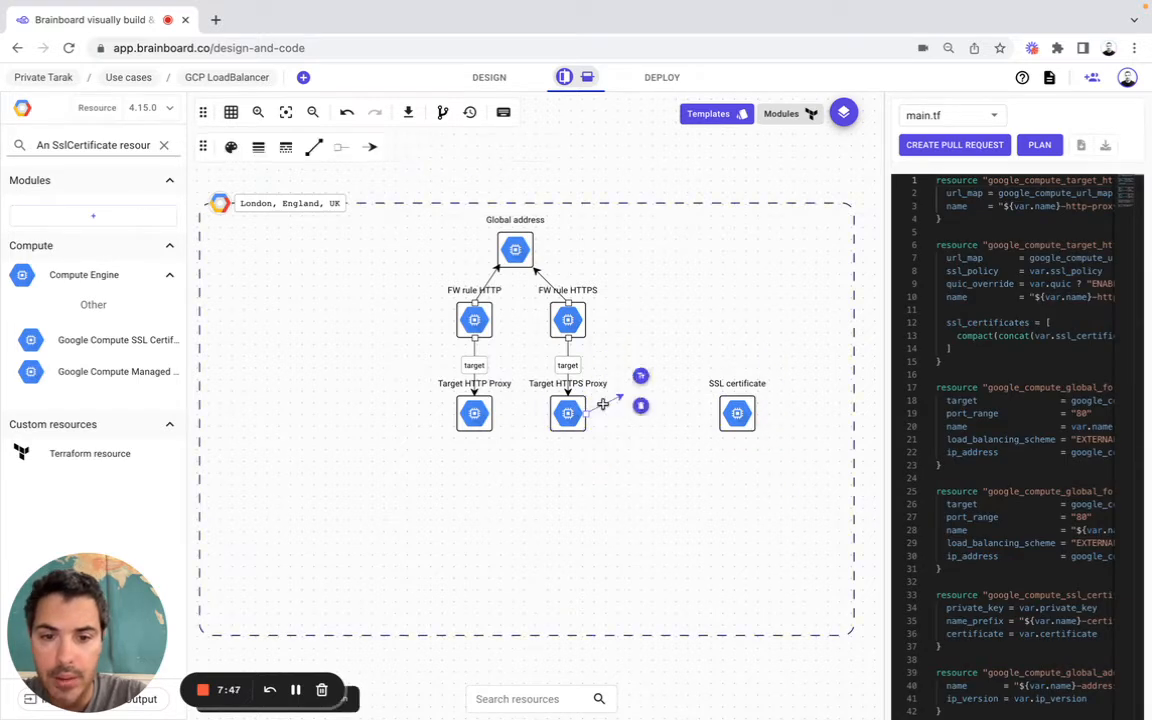
{"action": "left_click", "coordinate": [736, 412]}
{"action": "left_click", "coordinate": [731, 392]}
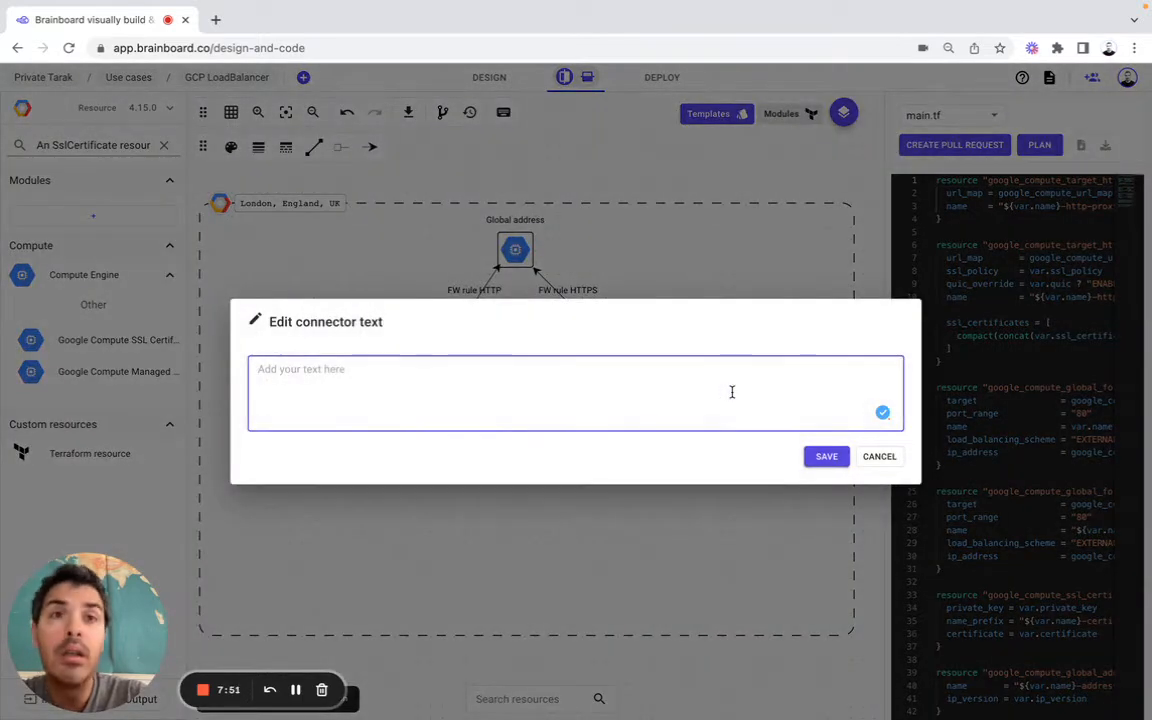
{"action": "type", "text": "use"}
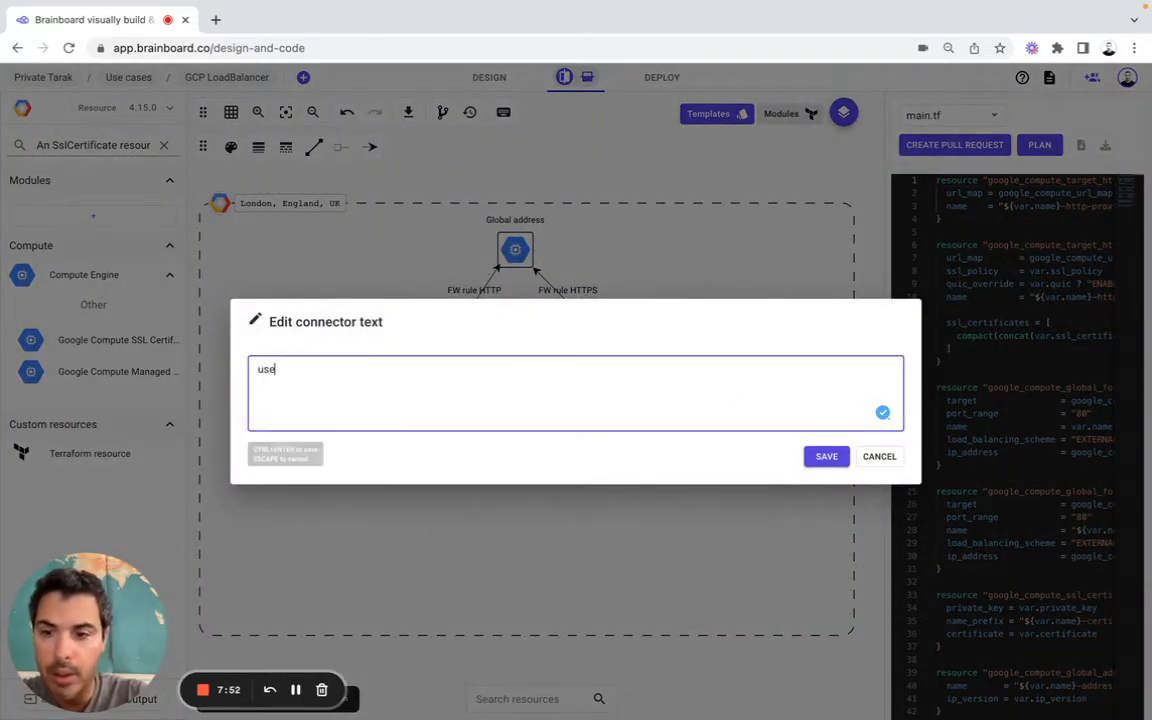
{"action": "left_click", "coordinate": [835, 464]}
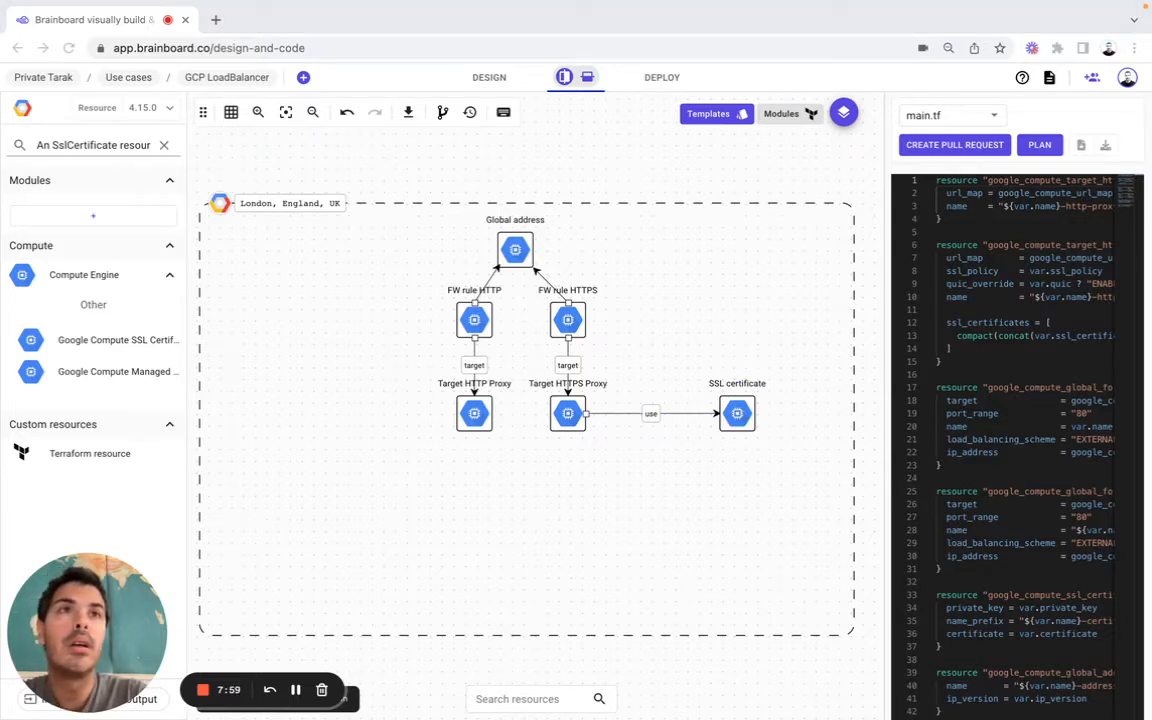
Search the resources for "UrlMaps are used to route requests to a backend service based on rules" and place a Google Compute URL MAP below Target HTTP Proxy
{"action": "left_click", "coordinate": [75, 140]}
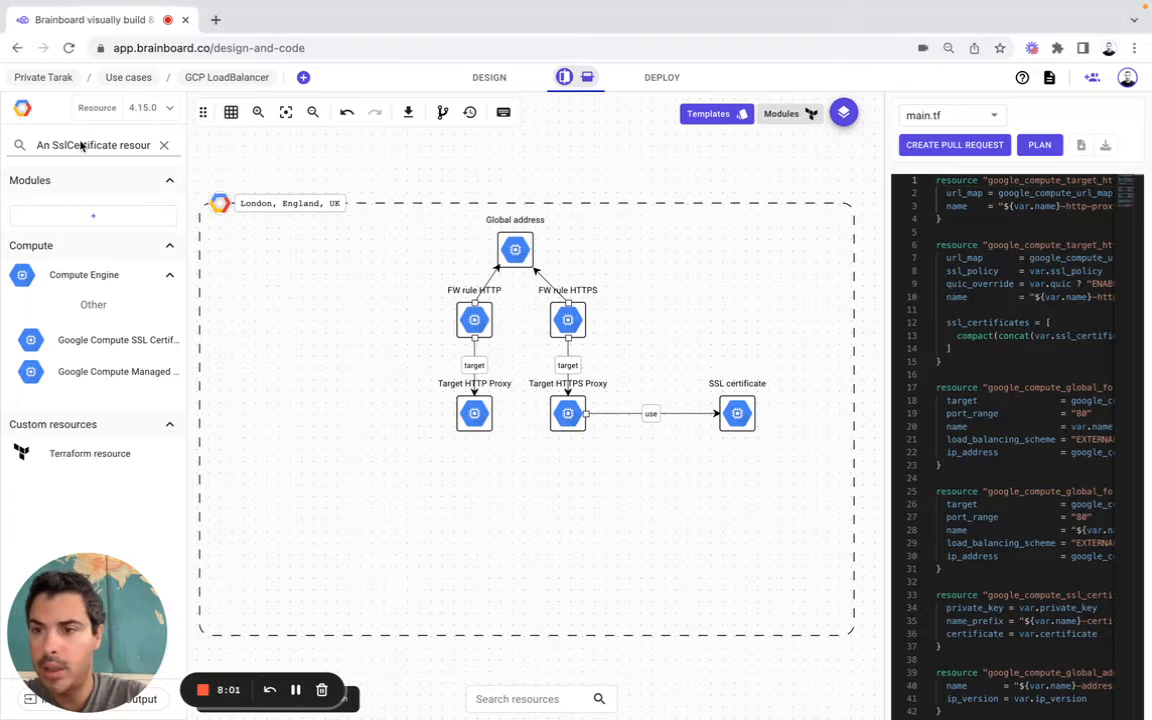
{"action": "key", "text": "ctrl+a"}
{"action": "key", "text": "ctrl+v"}
{"action": "mouse_move", "coordinate": [132, 341]}
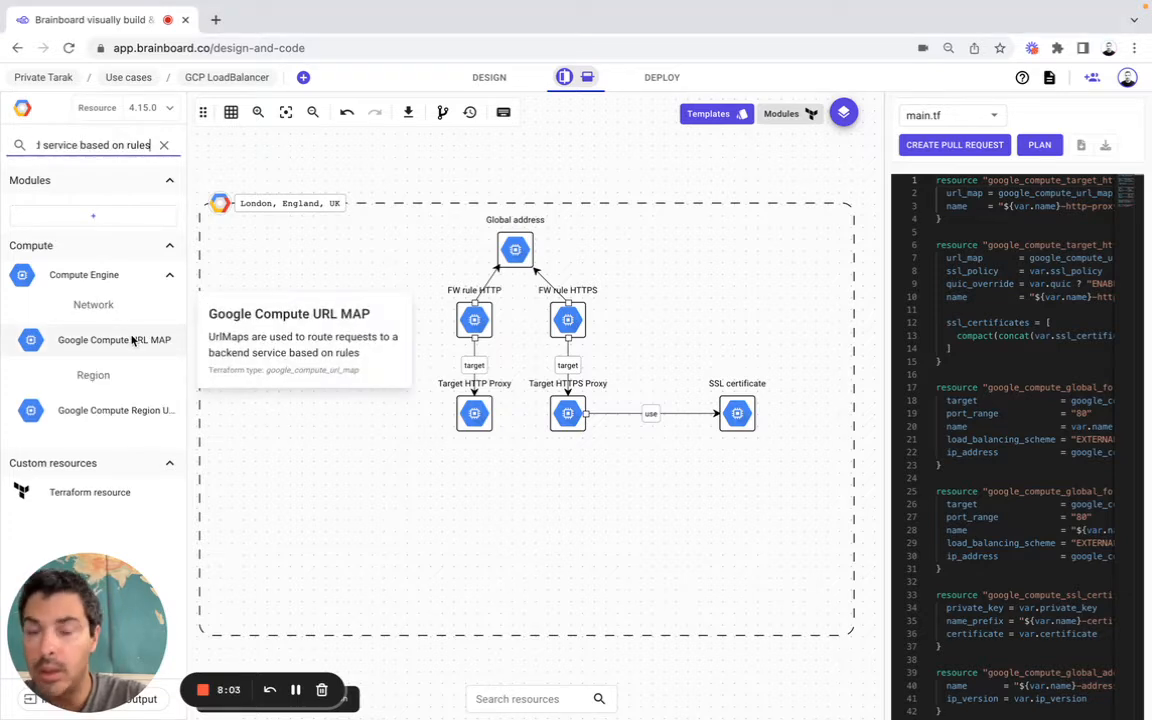
{"action": "mouse_move", "coordinate": [132, 403]}
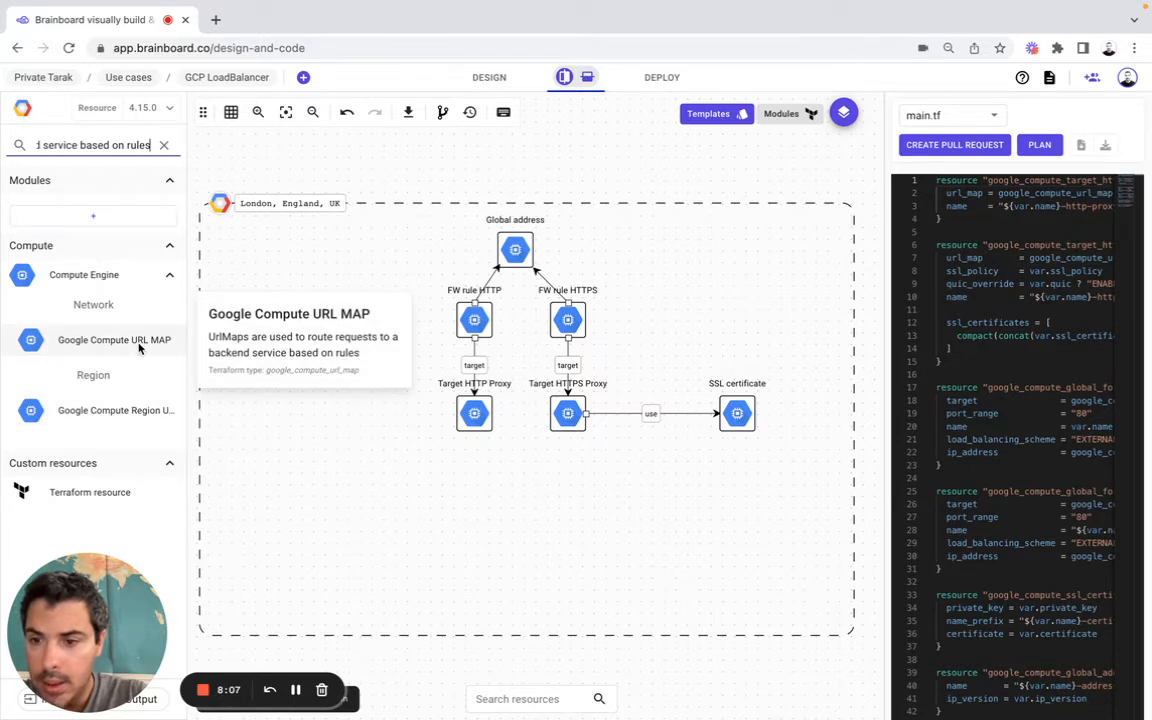
{"action": "left_click_drag", "start_coordinate": [139, 347], "coordinate": [468, 485]}
{"action": "left_click", "coordinate": [467, 486]}
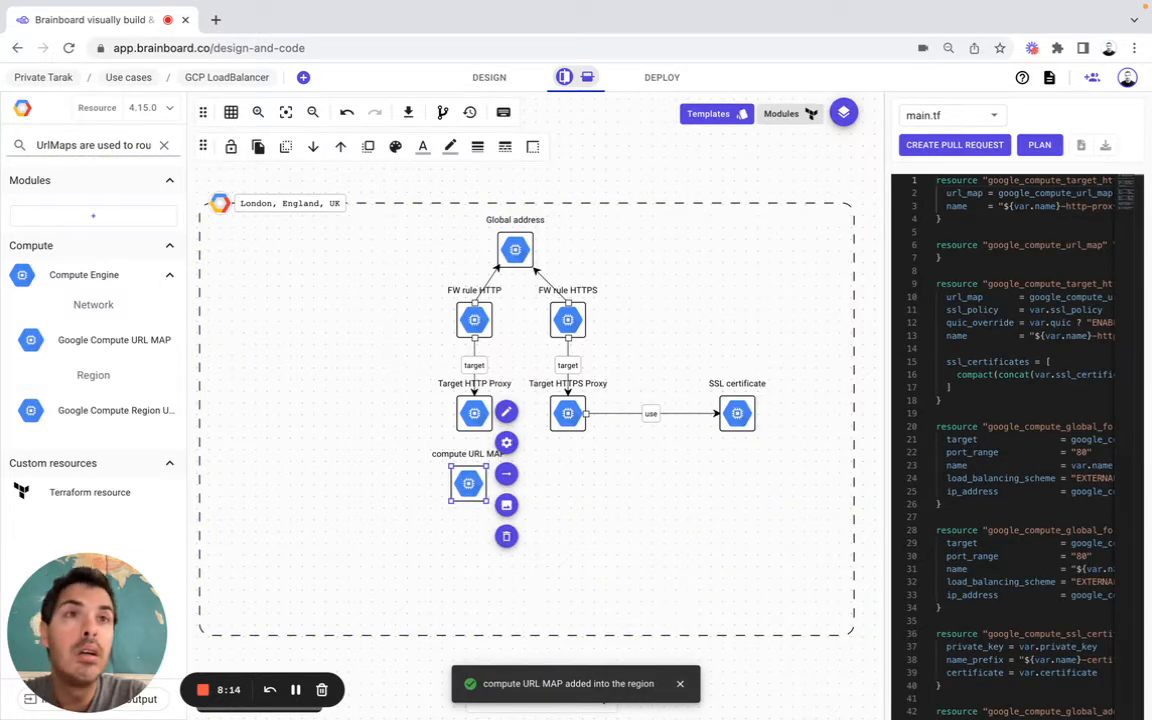
Set the URL map's resource name to default and its name to ${var.name}-url-map
{"action": "left_click", "coordinate": [507, 445]}
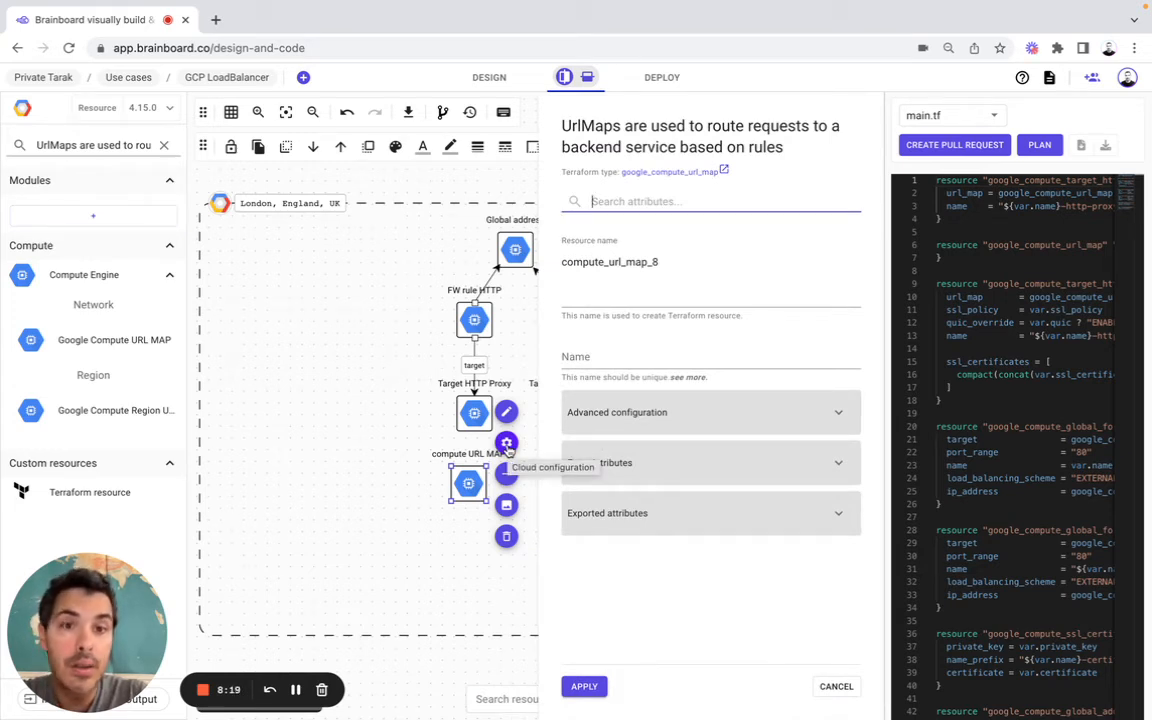
{"action": "left_click", "coordinate": [609, 414]}
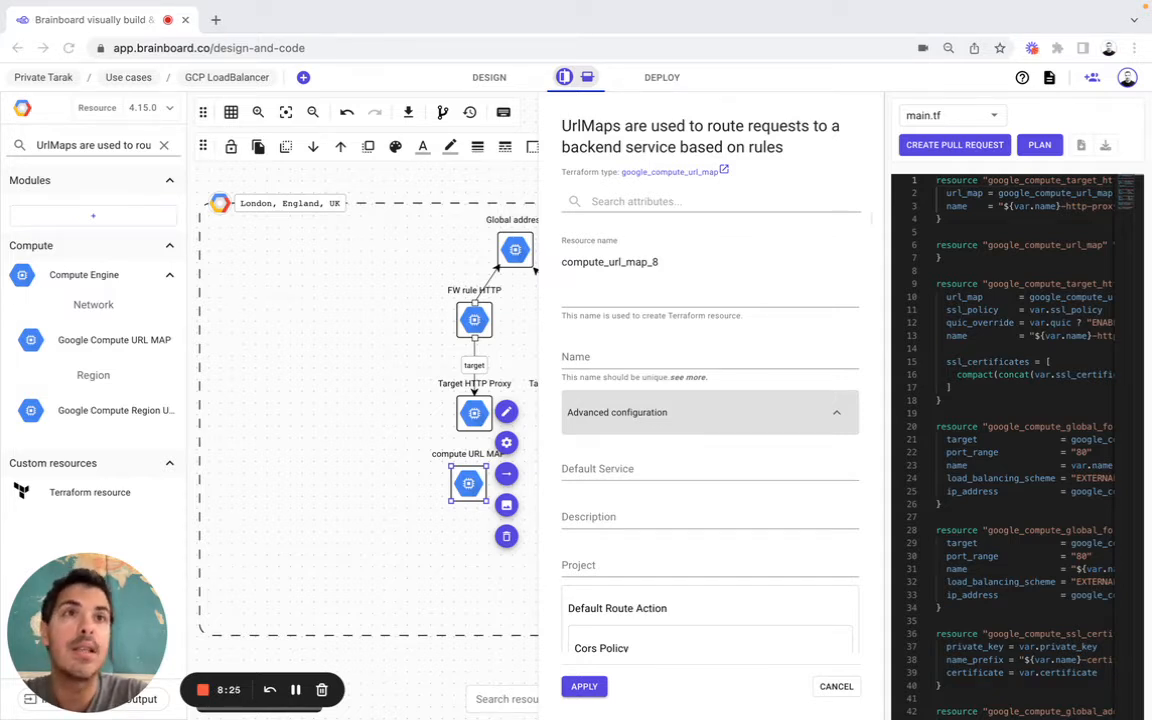
{"action": "double_click", "coordinate": [566, 263]}
{"action": "type", "text": "default"}
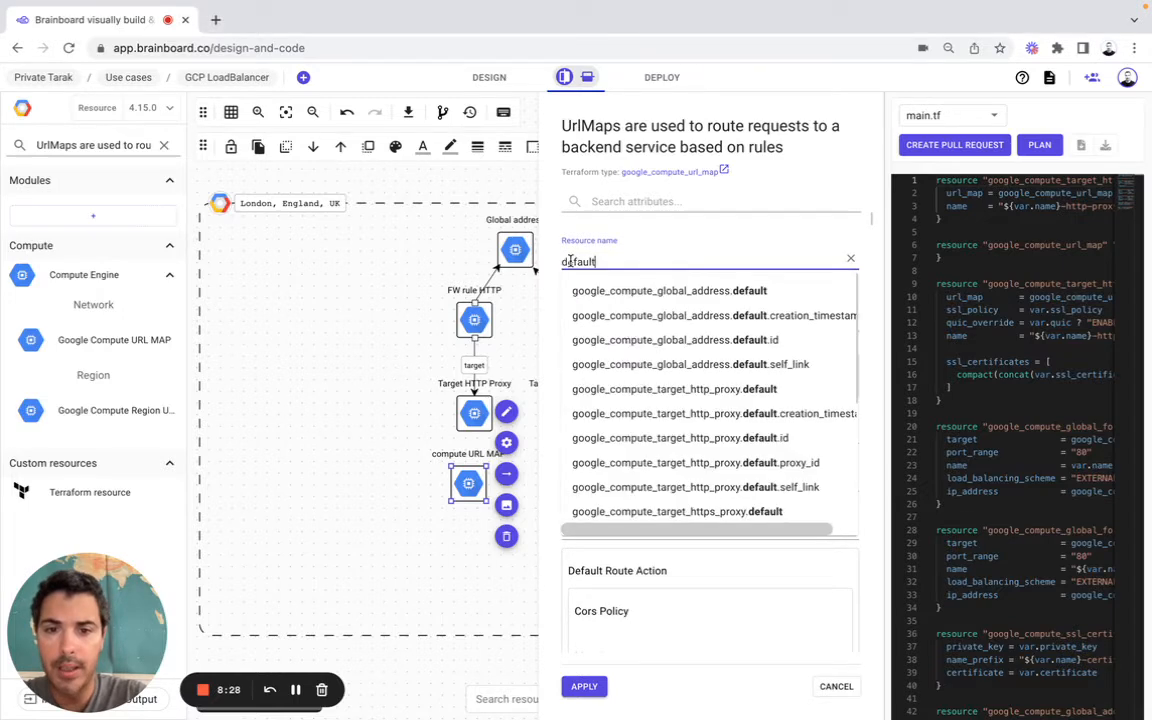
{"action": "left_click", "coordinate": [560, 316]}
{"action": "left_click", "coordinate": [561, 318]}
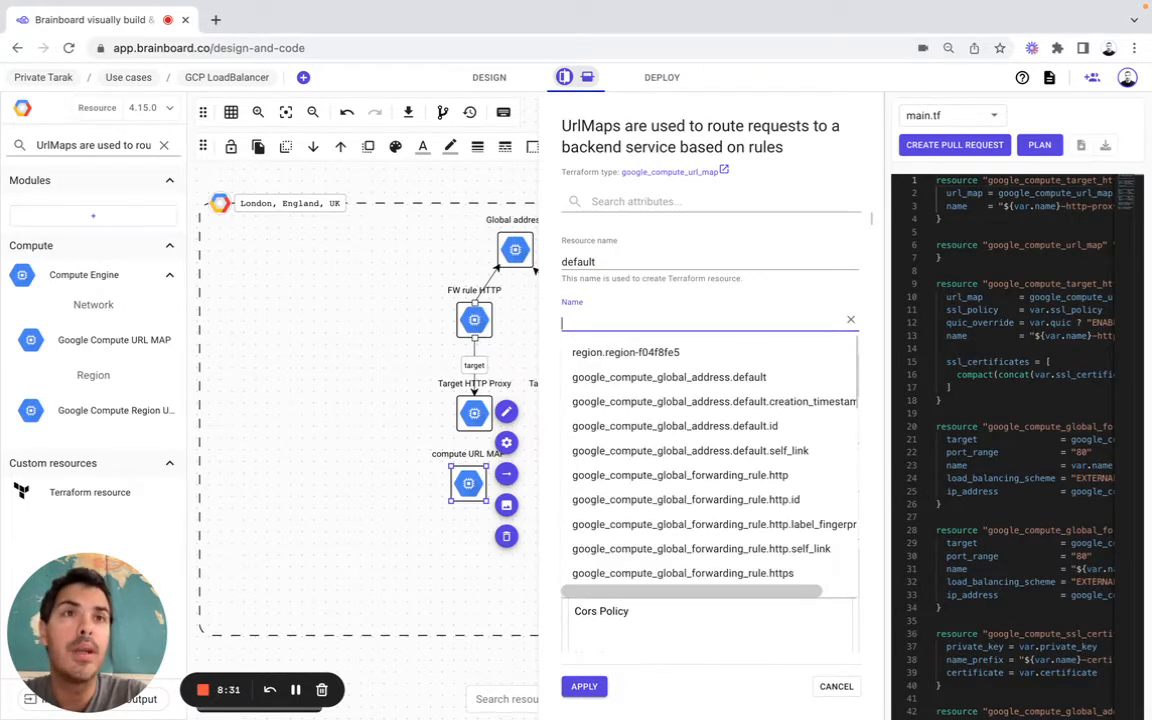
{"action": "key", "text": "super+Tab"}
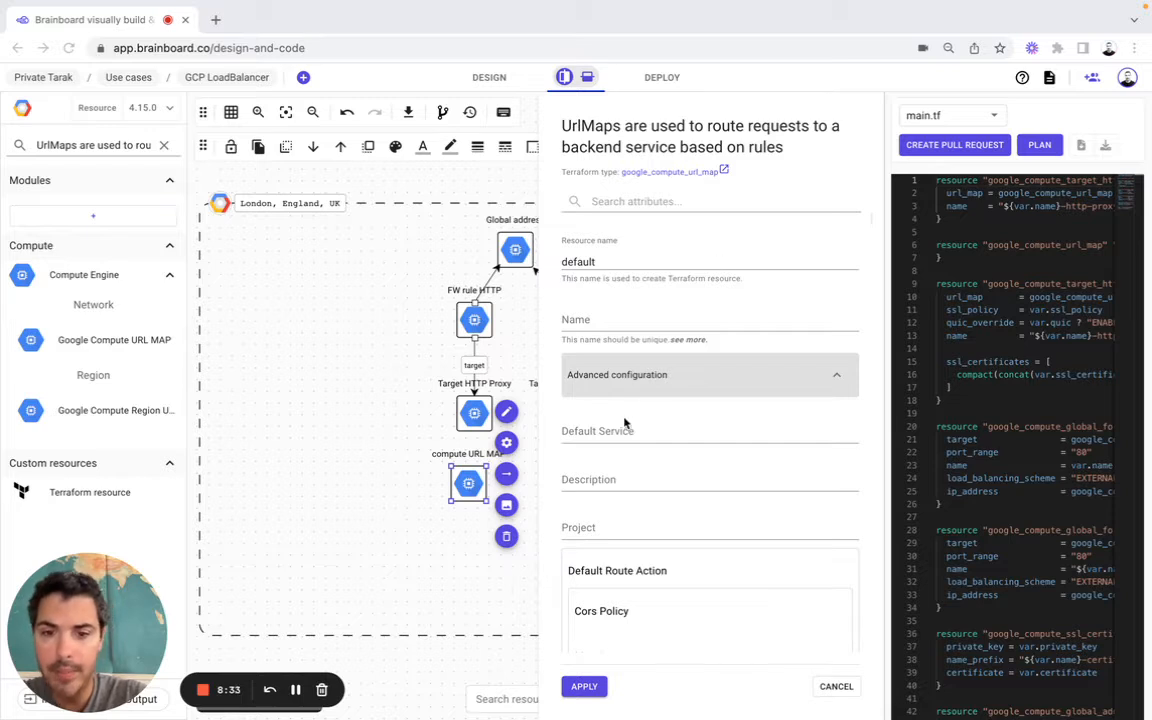
{"action": "left_click", "coordinate": [600, 325]}
{"action": "type", "text": "${var.name}-url-map"}
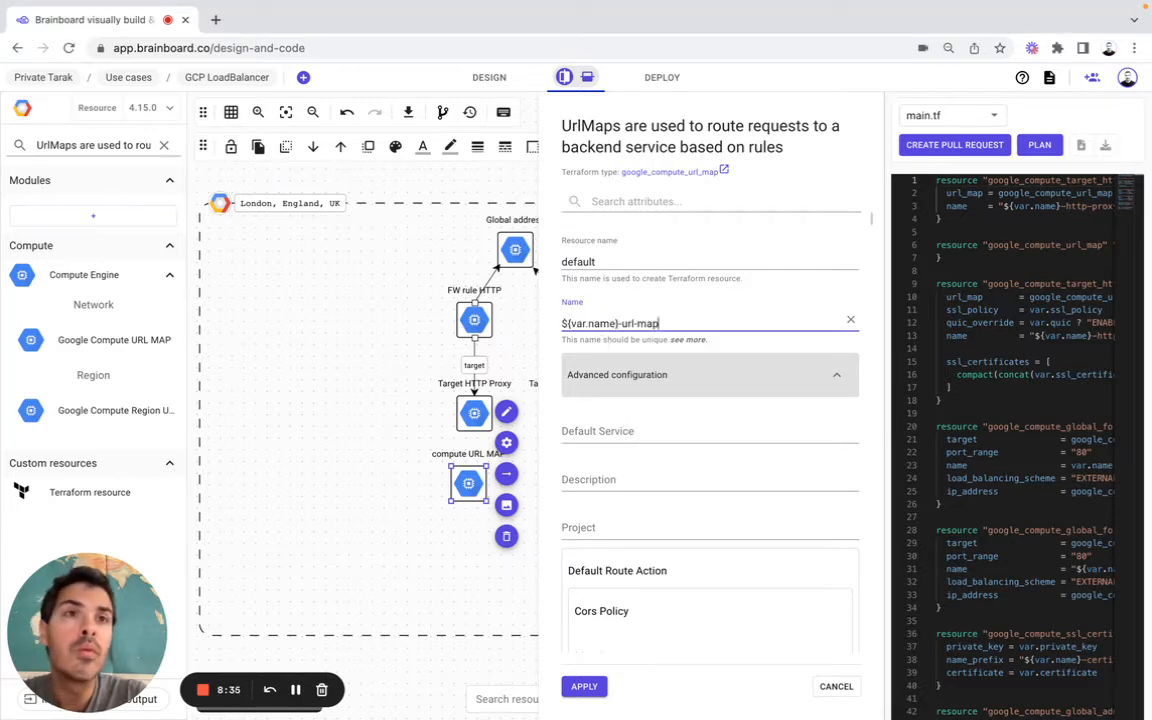
Set the URL map's default service to google_compute_backend_service.default.self_link and apply the configuration
{"action": "key", "text": "super+Tab"}
{"action": "key", "text": "super+Tab"}
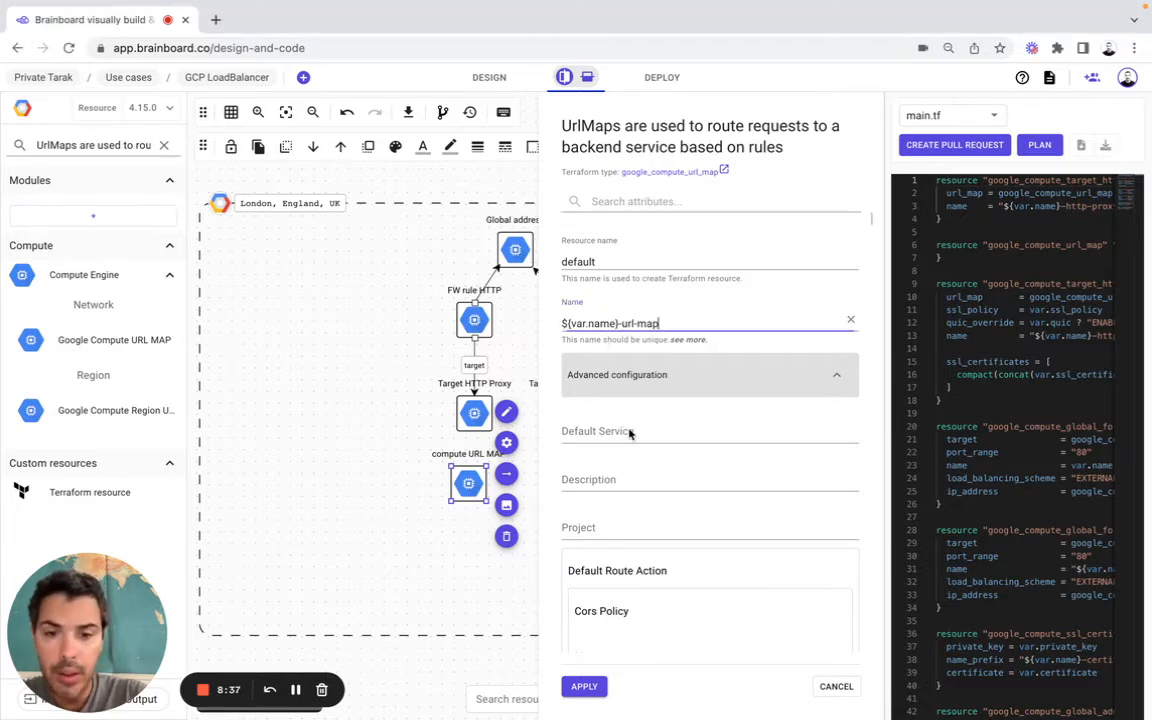
{"action": "left_click", "coordinate": [630, 432]}
{"action": "type", "text": "google_compute_backend_service.default.self_link"}
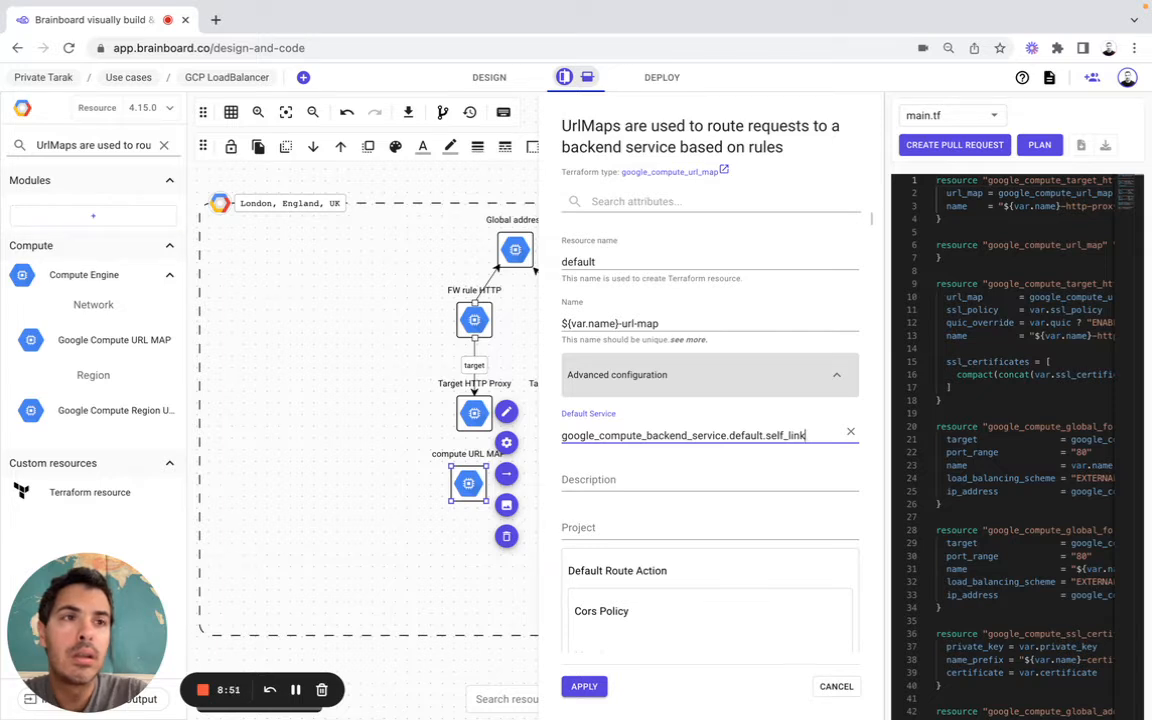
{"action": "left_click", "coordinate": [584, 686]}
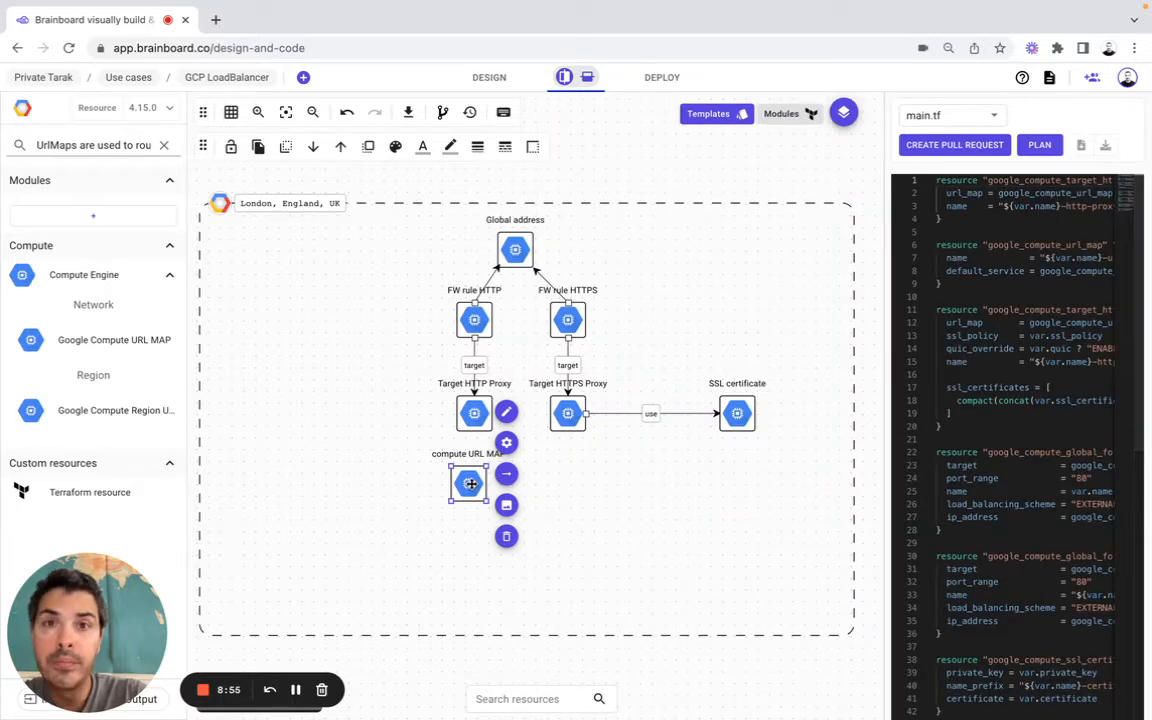
Align the URL map directly beneath Target HTTP Proxy and change its label to Default URL MAP
{"action": "left_click_drag", "start_coordinate": [471, 484], "coordinate": [484, 505]}
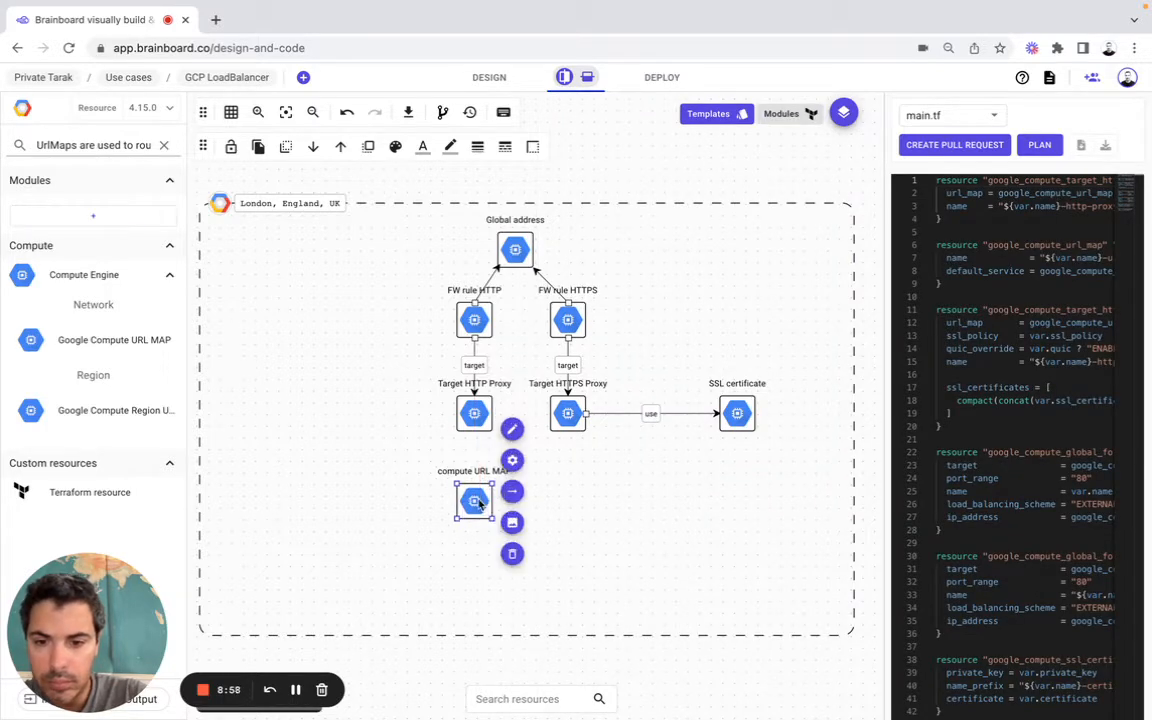
{"action": "left_click", "coordinate": [477, 421]}
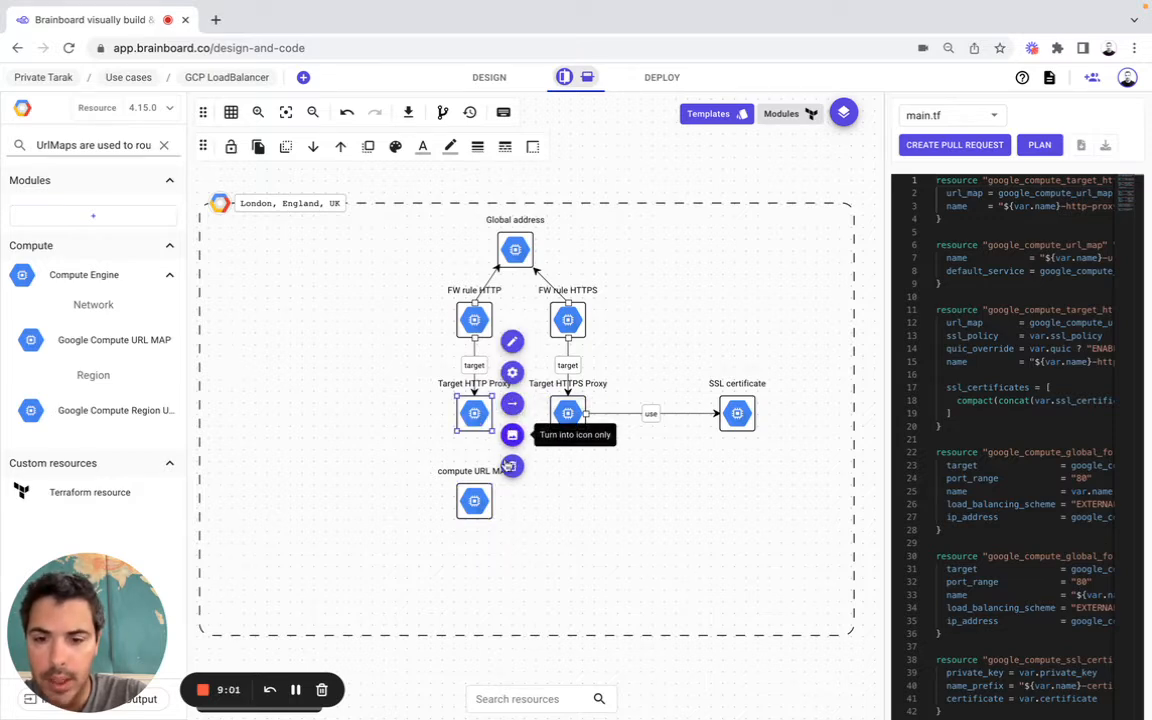
{"action": "left_click", "coordinate": [475, 497]}
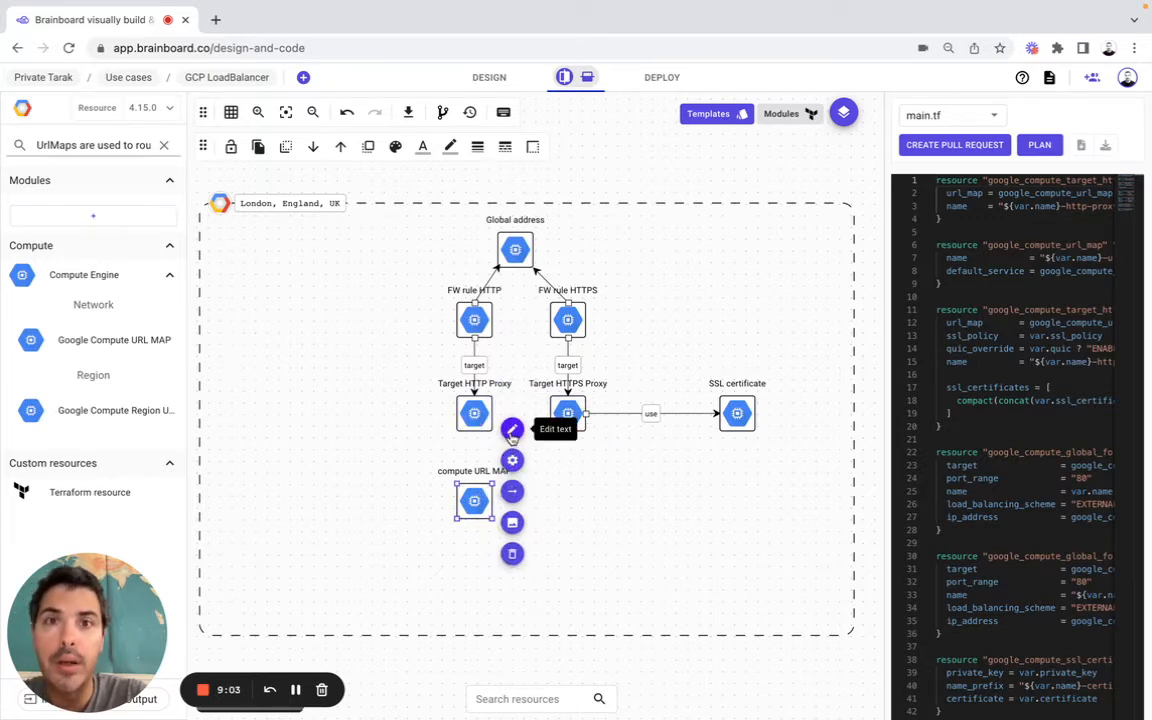
{"action": "left_click", "coordinate": [512, 430]}
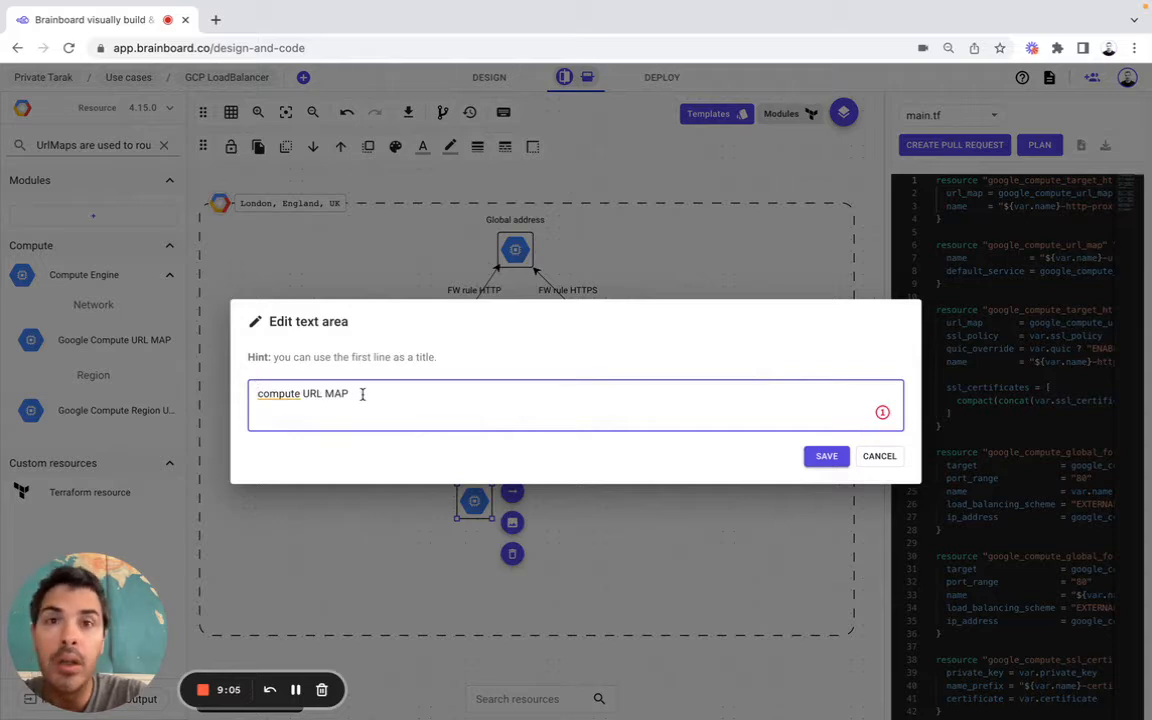
{"action": "left_click_drag", "start_coordinate": [300, 393], "coordinate": [251, 392]}
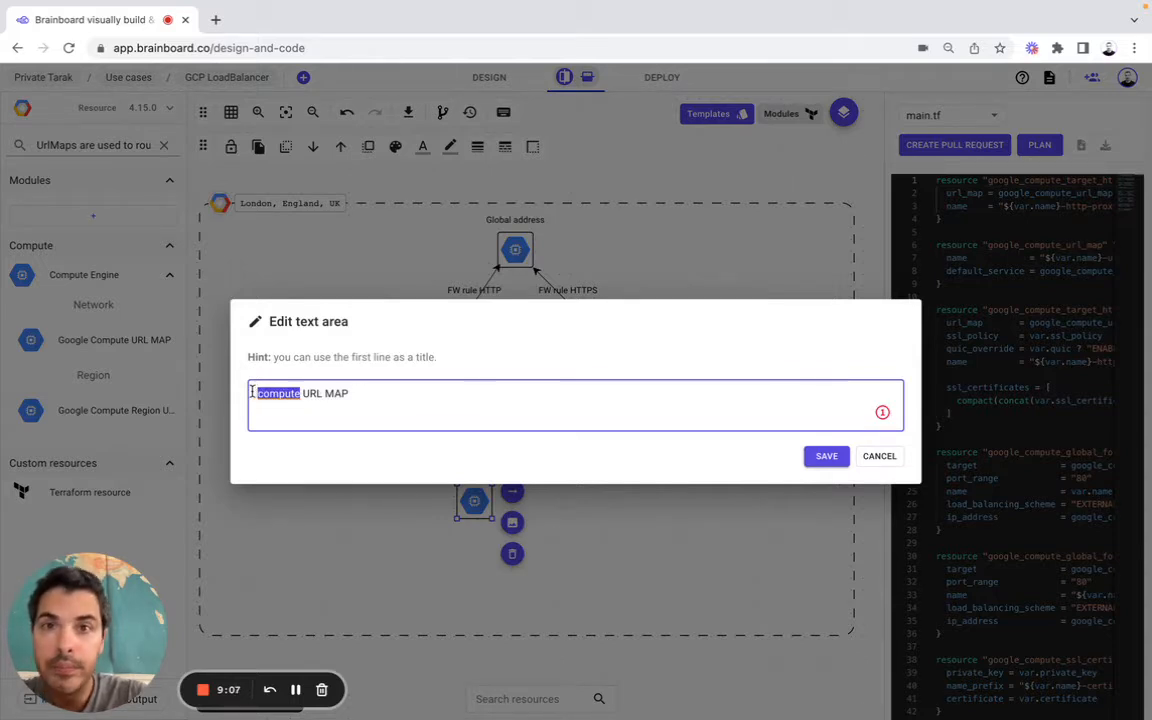
{"action": "type", "text": "Default"}
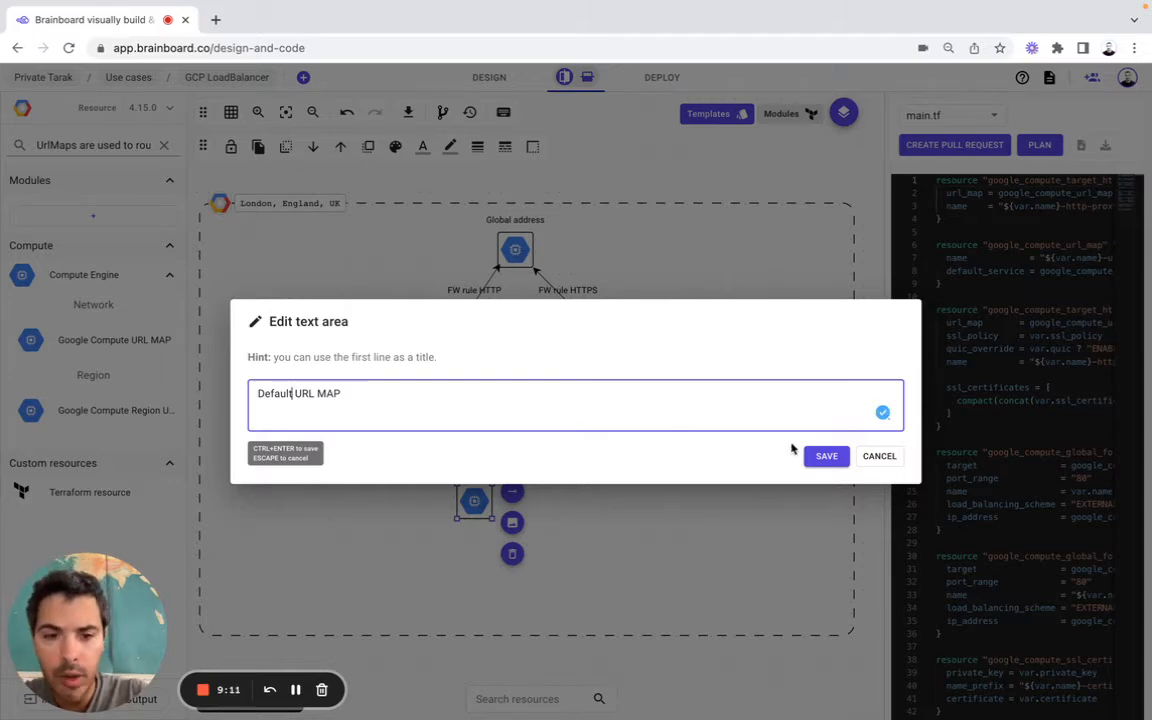
{"action": "left_click", "coordinate": [812, 456]}
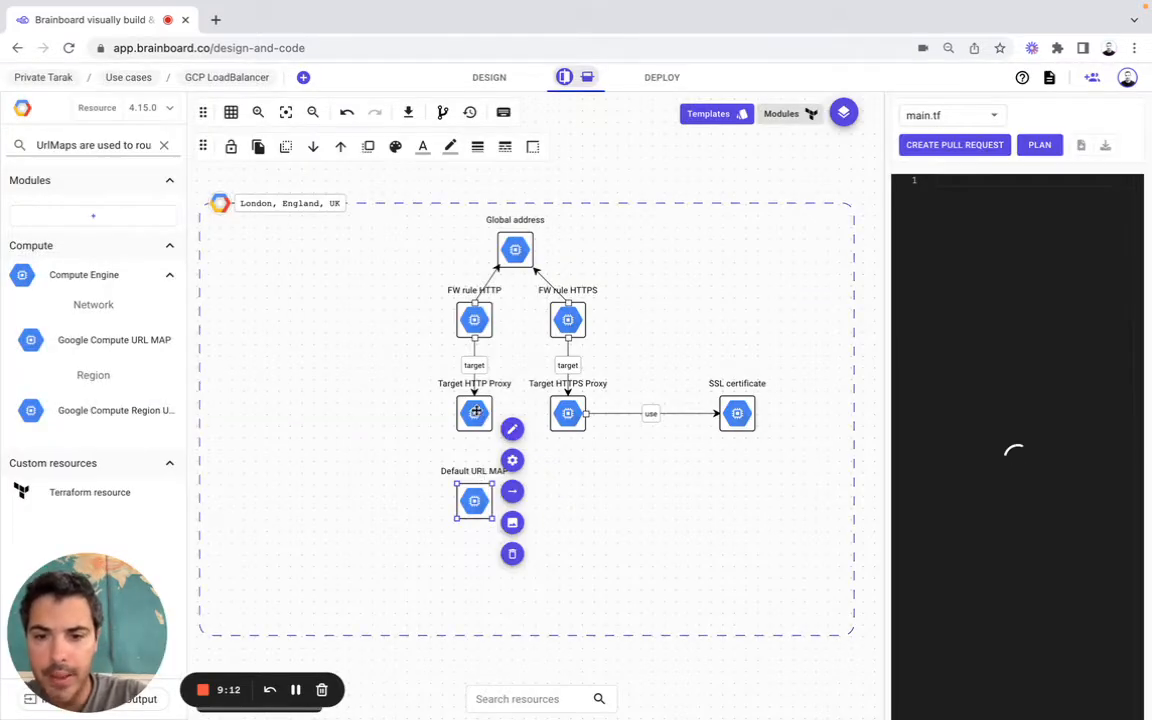
Connect Target HTTP Proxy to Default URL MAP with a connector labelled url_map and move the URL map slightly lower
{"action": "left_click", "coordinate": [476, 412]}
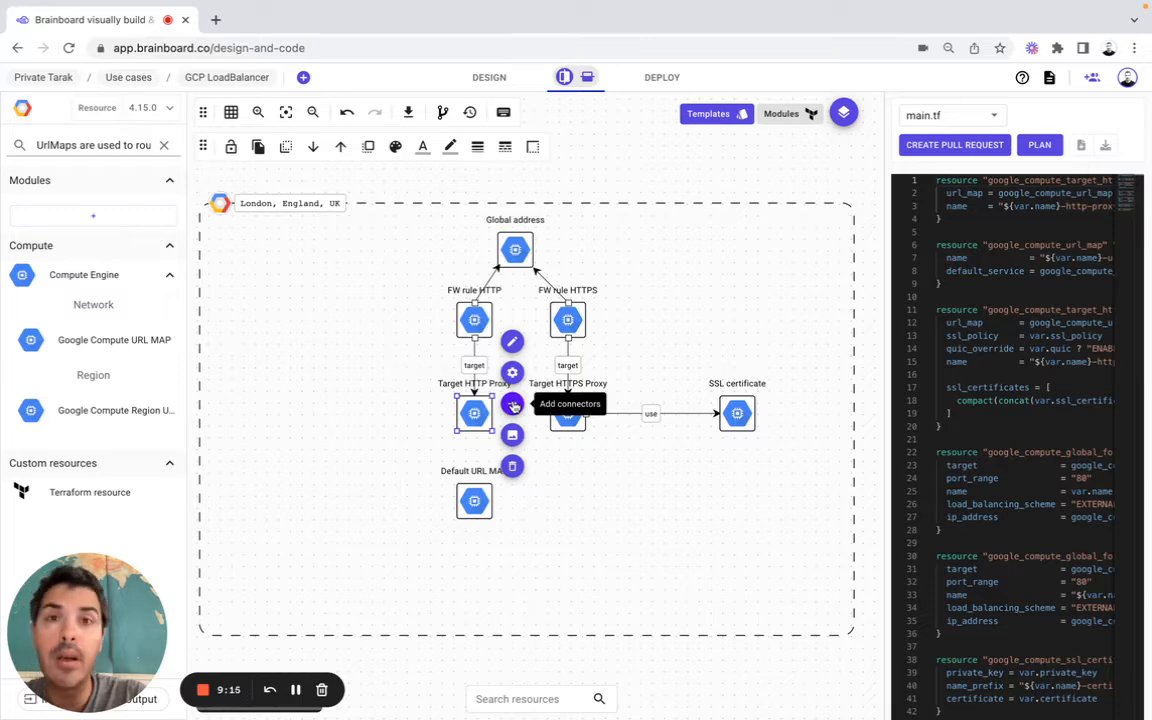
{"action": "left_click", "coordinate": [512, 404]}
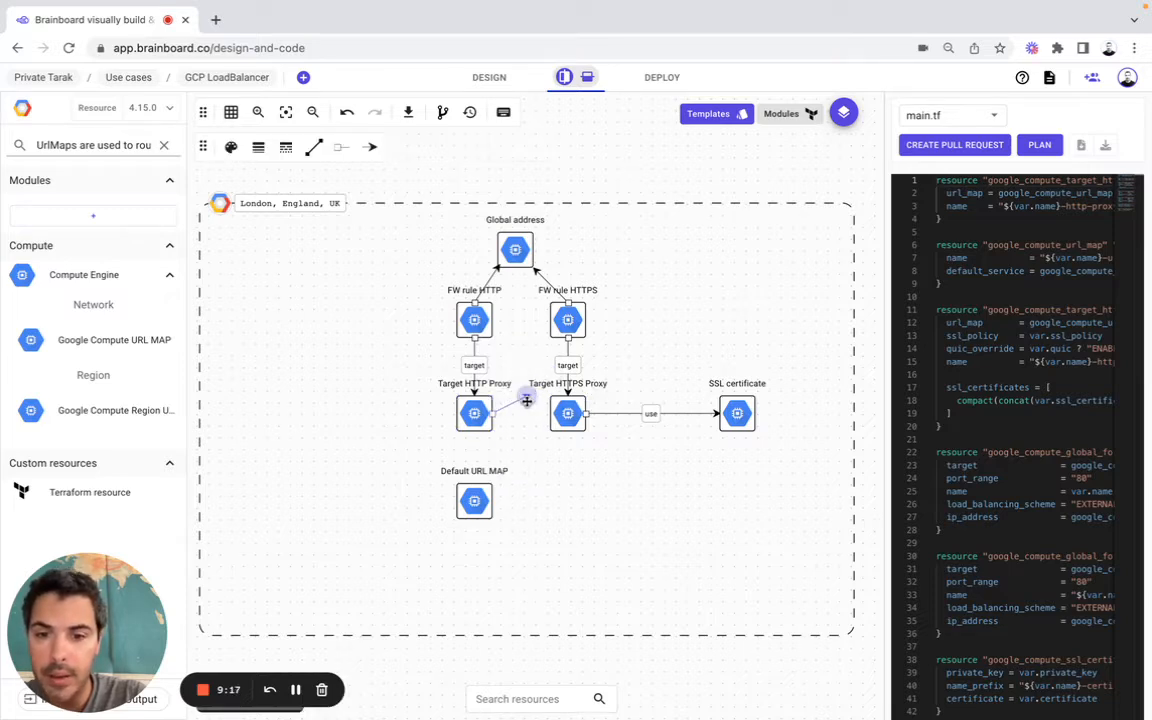
{"action": "left_click", "coordinate": [471, 493]}
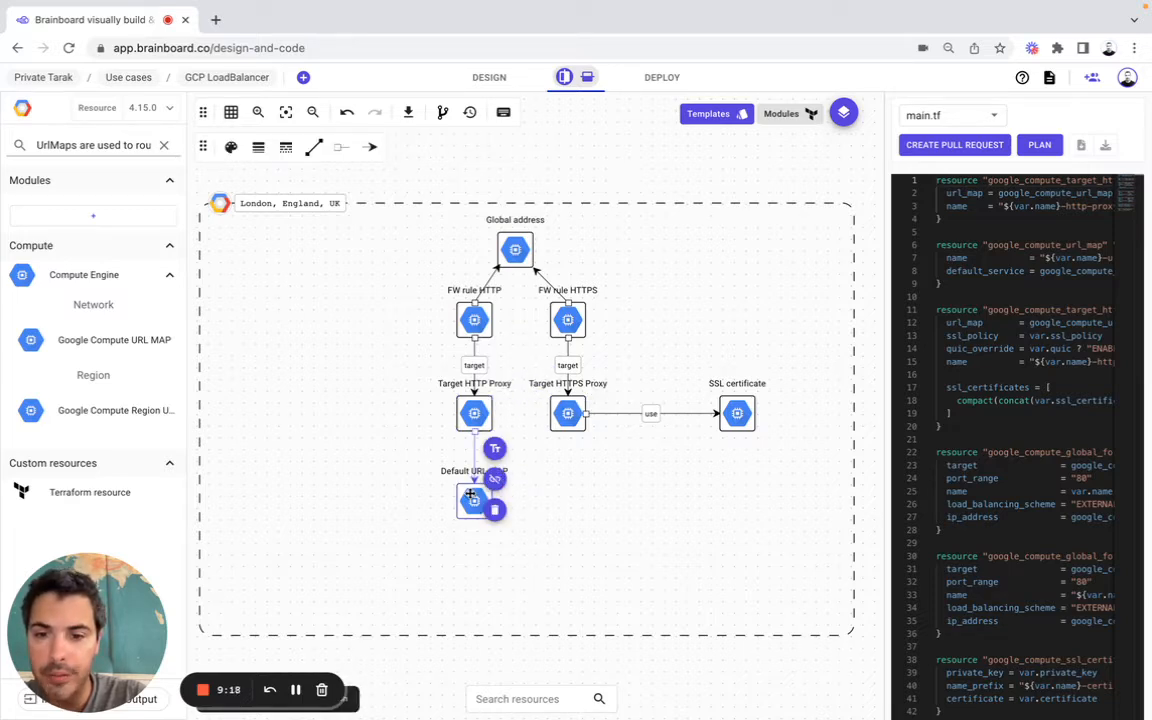
{"action": "left_click", "coordinate": [494, 448]}
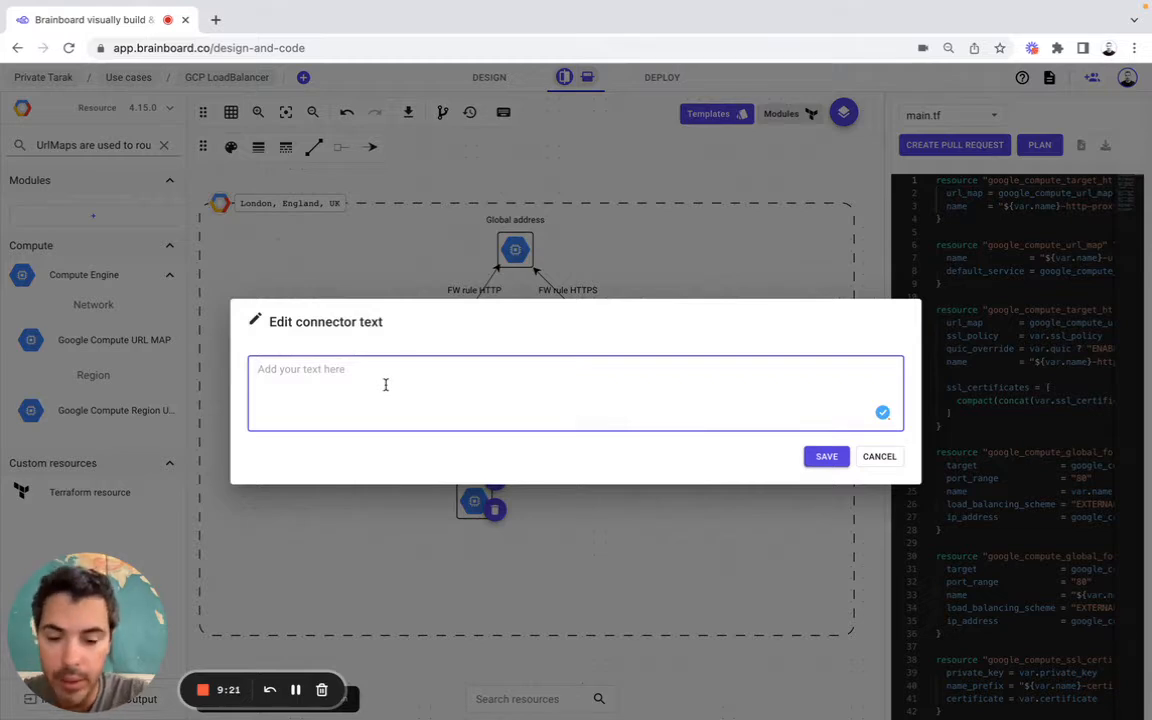
{"action": "type", "text": "url"}
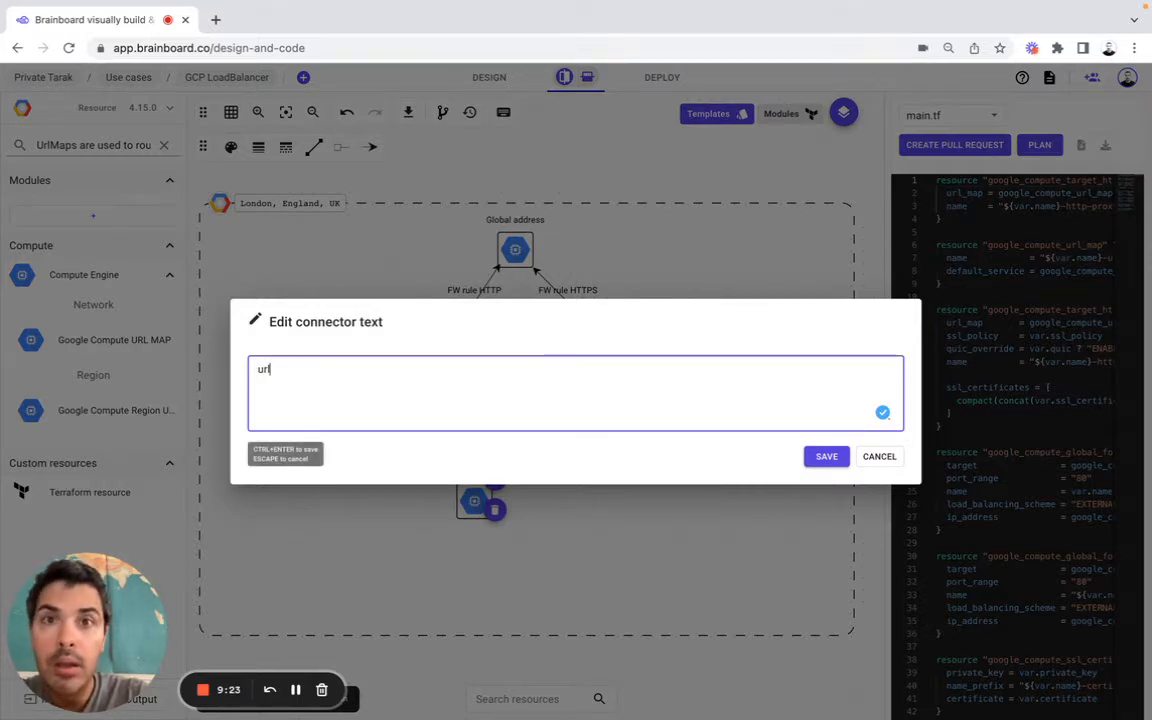
{"action": "type", "text": "_map"}
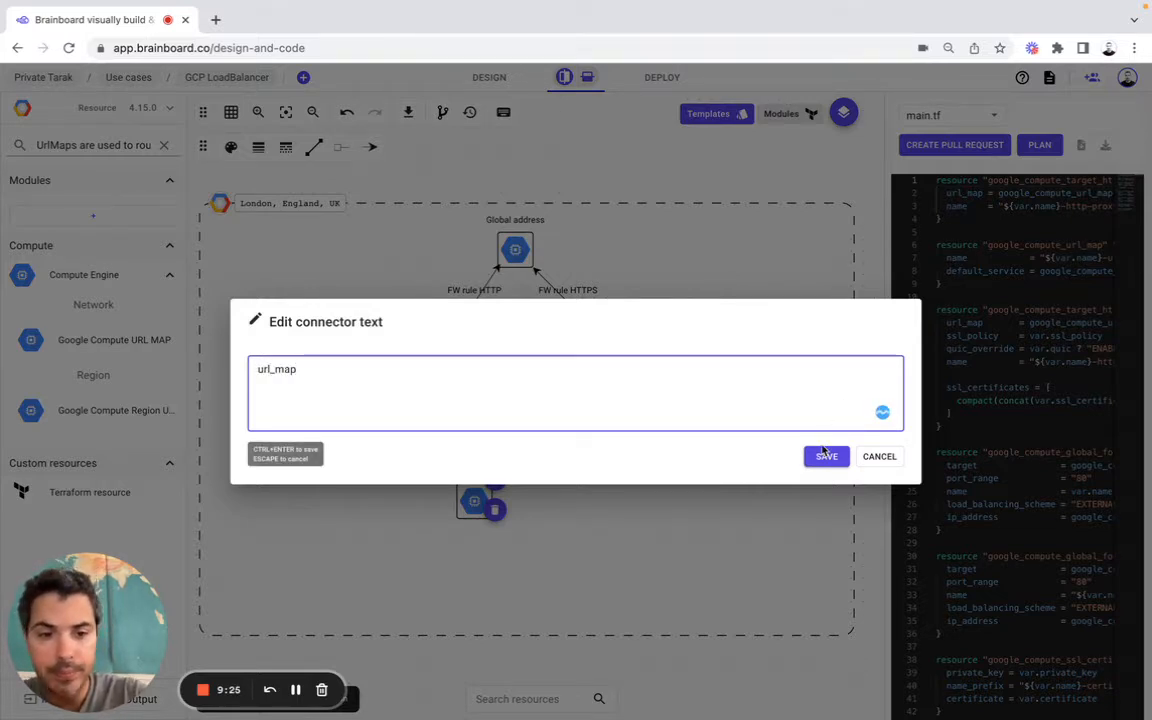
{"action": "left_click", "coordinate": [825, 455]}
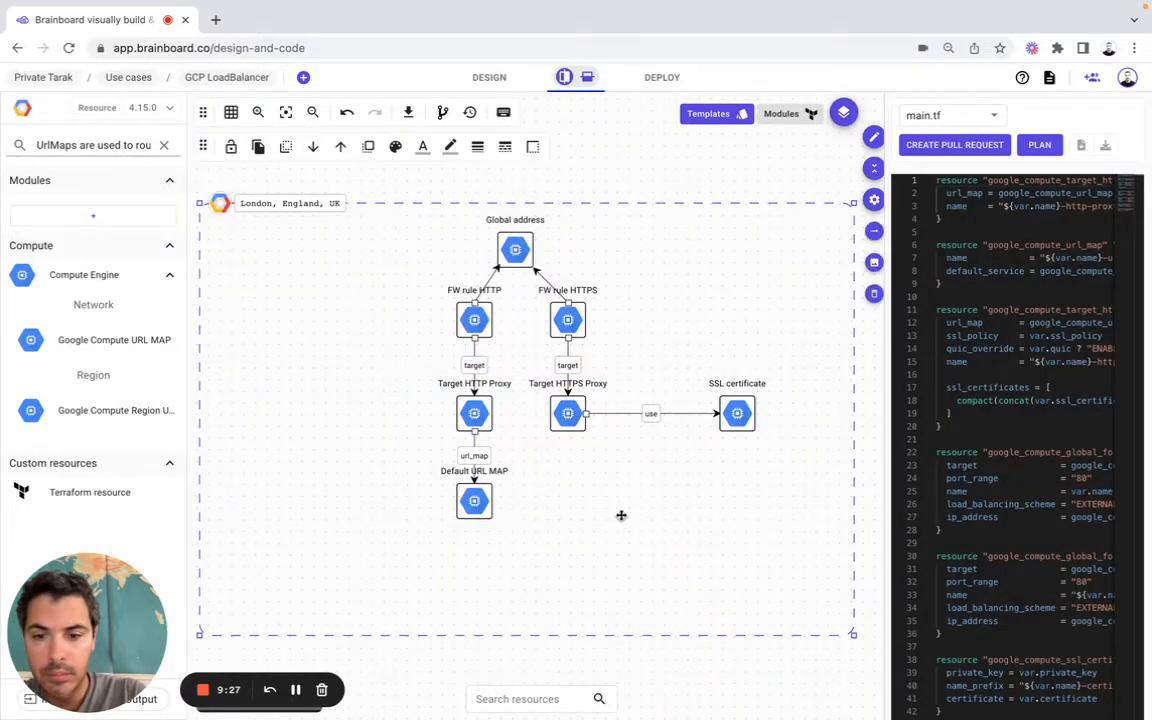
{"action": "left_click", "coordinate": [476, 510]}
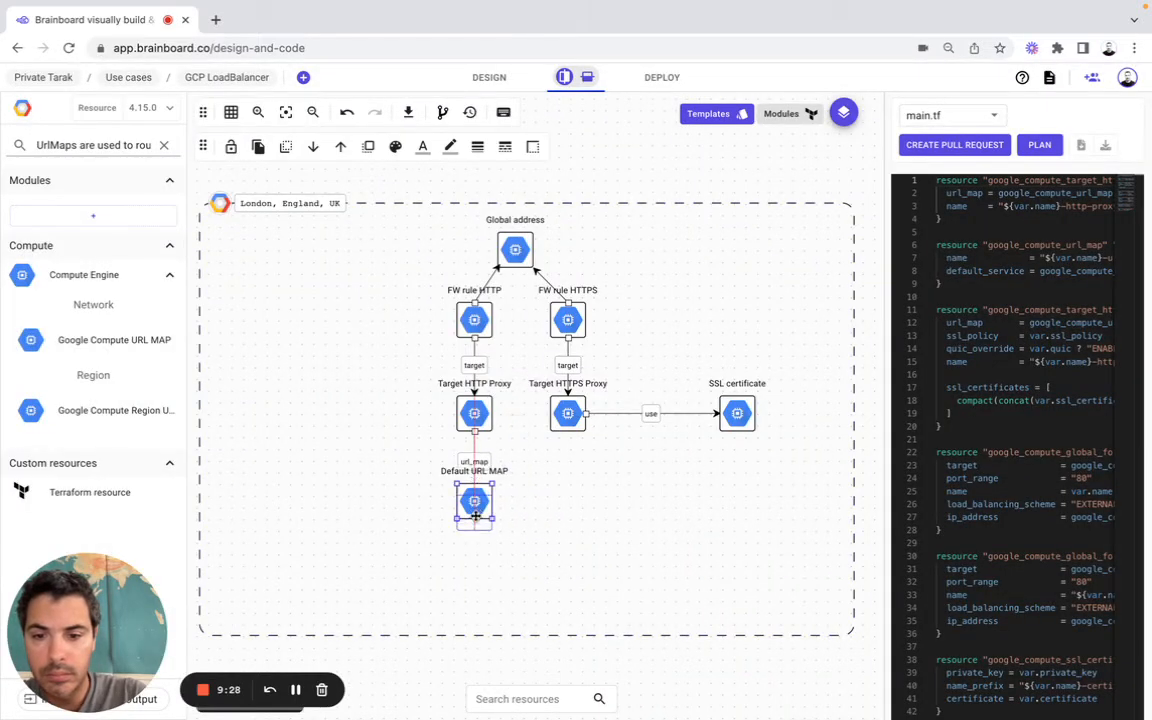
{"action": "left_click_drag", "start_coordinate": [476, 516], "coordinate": [476, 528]}
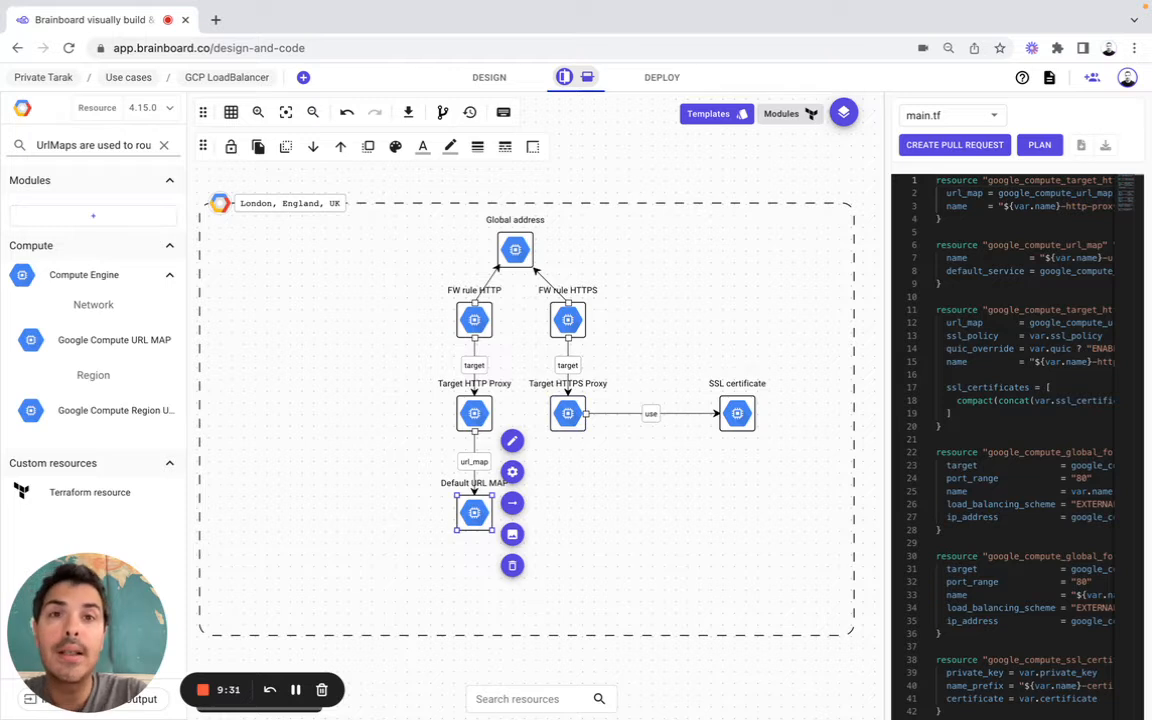
Place a second Google Compute URL MAP below Target HTTPS Proxy, beside Default URL MAP
{"action": "key", "text": "super+Tab"}
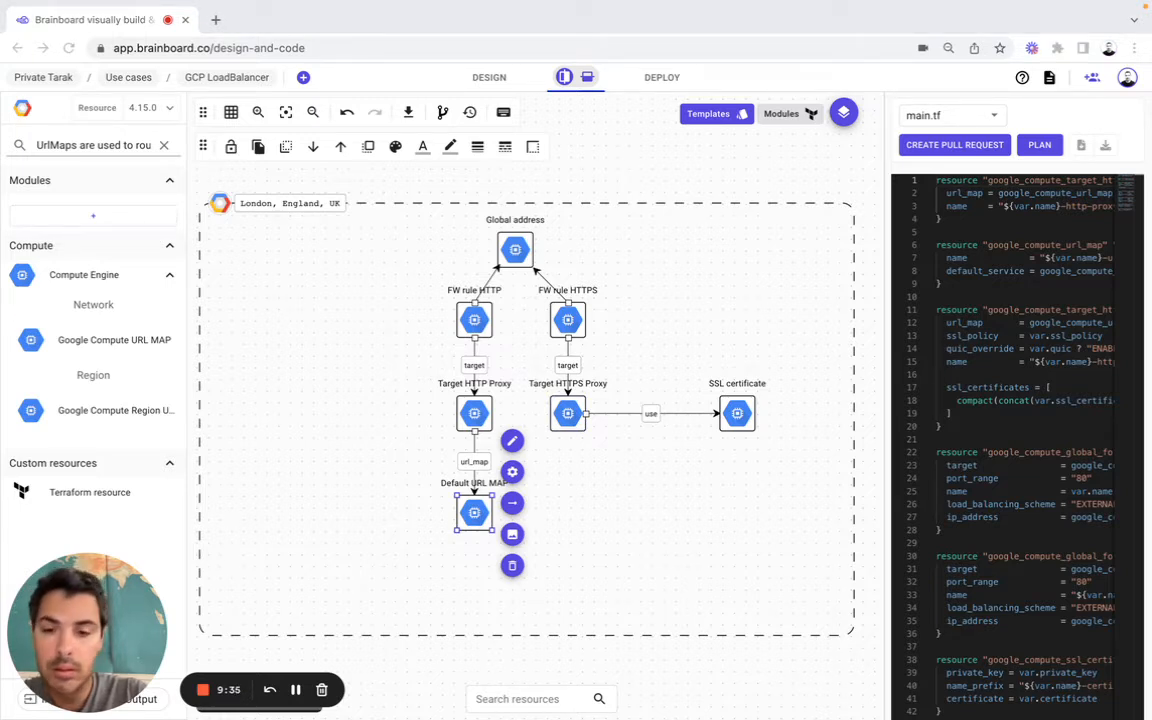
{"action": "left_click", "coordinate": [138, 343]}
{"action": "mouse_move", "coordinate": [122, 342]}
{"action": "left_mouse_down"}
{"action": "mouse_move", "coordinate": [379, 385]}
{"action": "mouse_move", "coordinate": [563, 496]}
{"action": "left_mouse_up"}
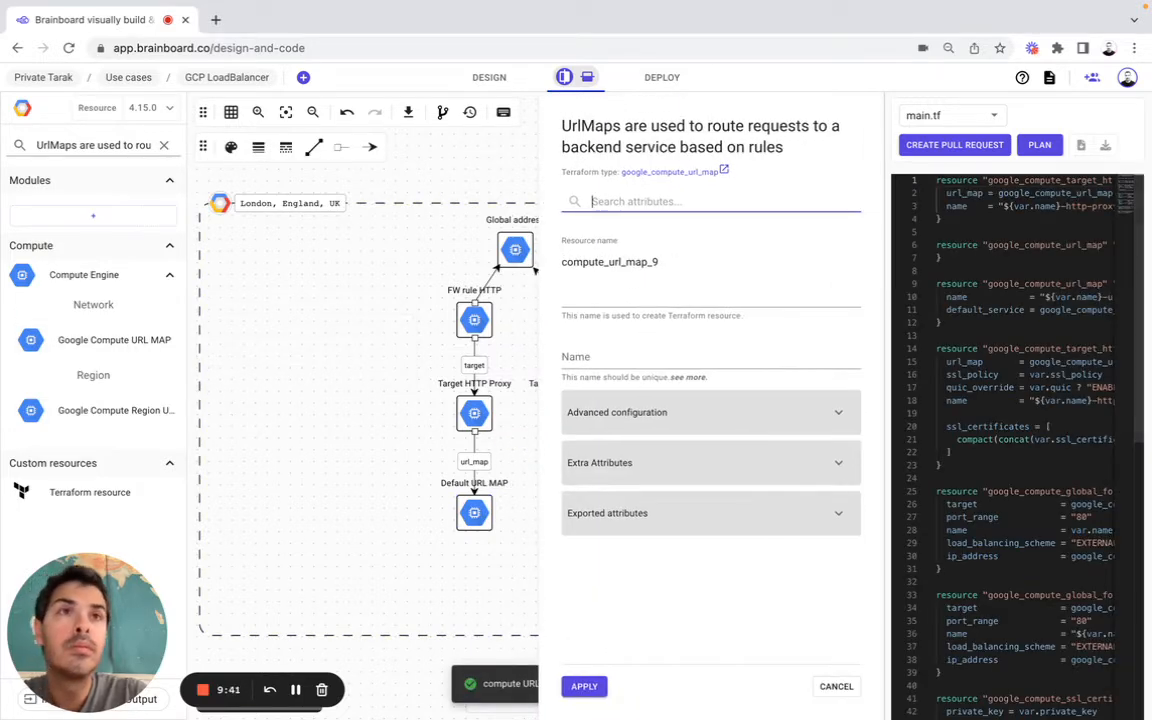
Set the second URL map's resource name to https_redirect and its name to ${var.name}-https-redirect
{"action": "key", "text": "super+Tab"}
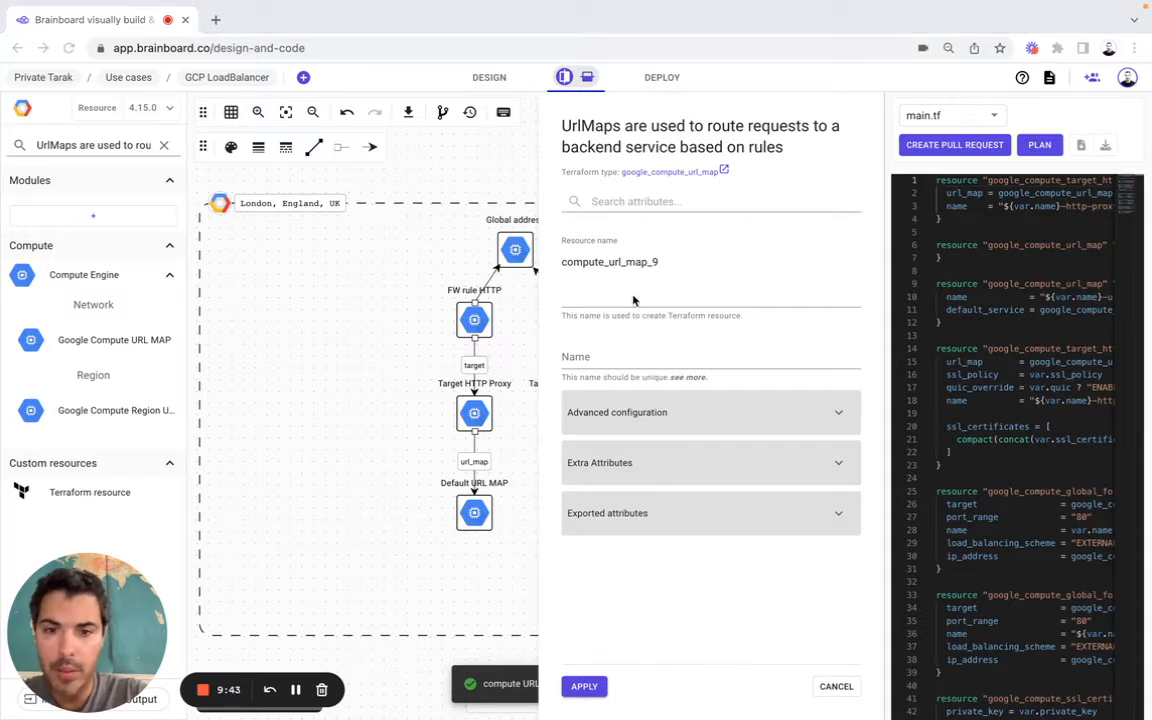
{"action": "left_click", "coordinate": [633, 262]}
{"action": "double_click", "coordinate": [633, 262]}
{"action": "type", "text": "https_redirect"}
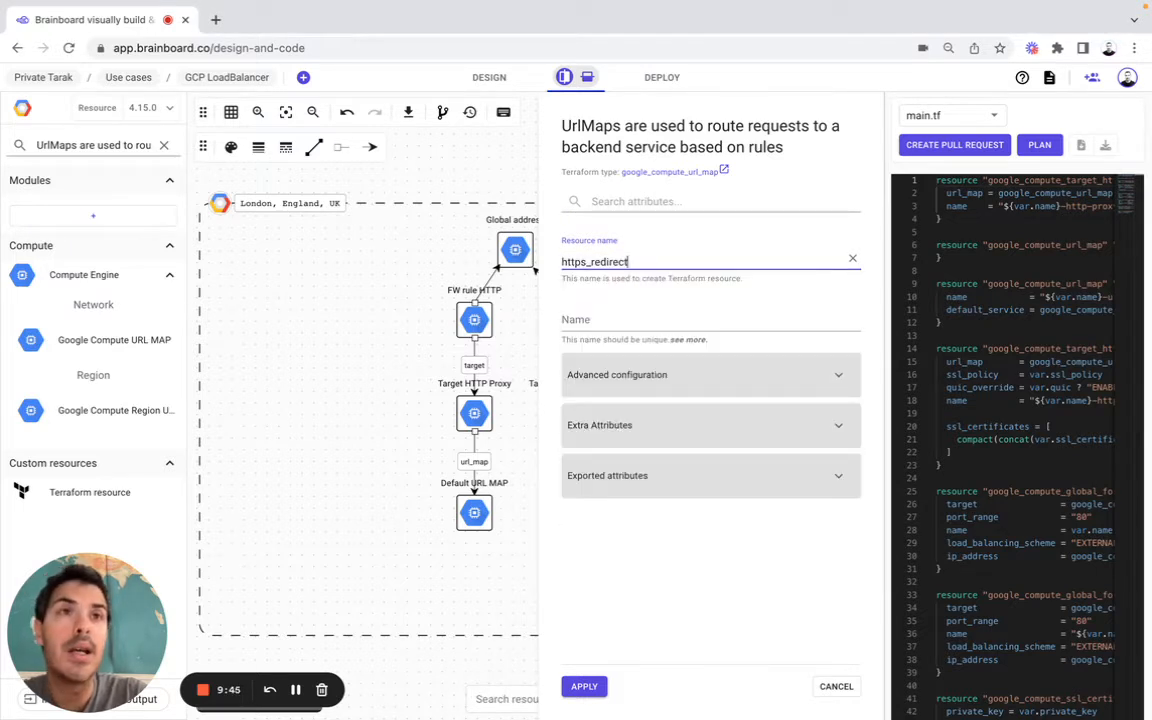
{"action": "key", "text": "super+Tab"}
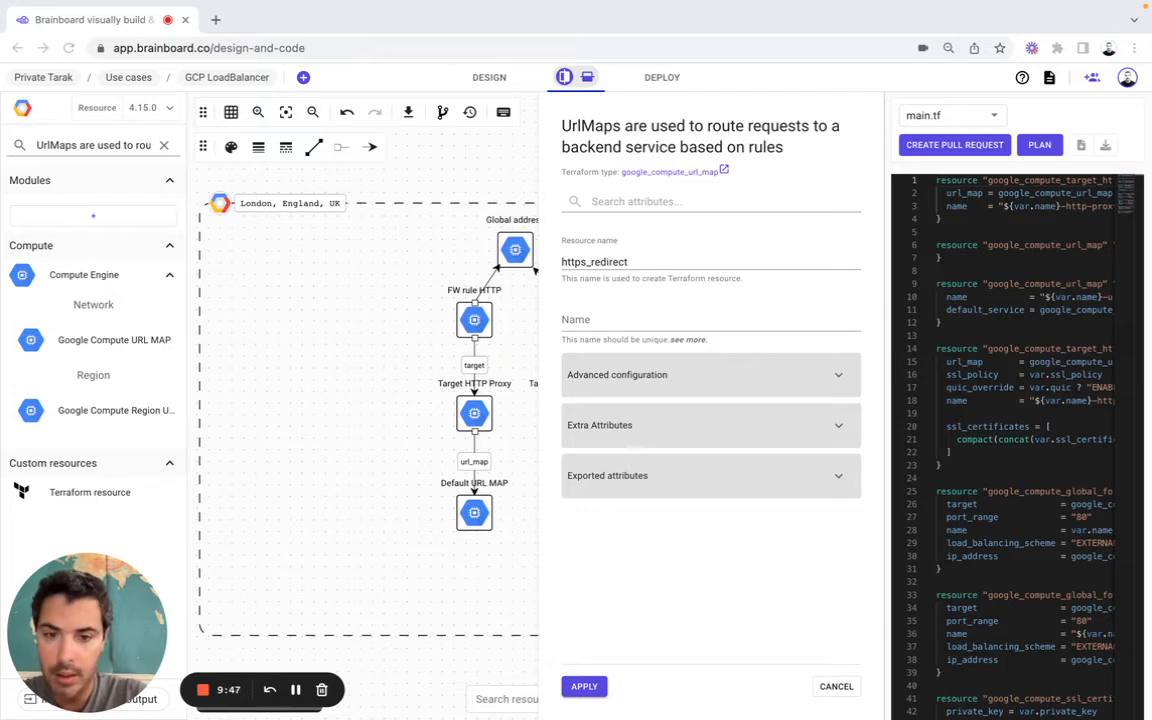
{"action": "left_click", "coordinate": [609, 320]}
{"action": "type", "text": "${var.name}-https-redirect"}
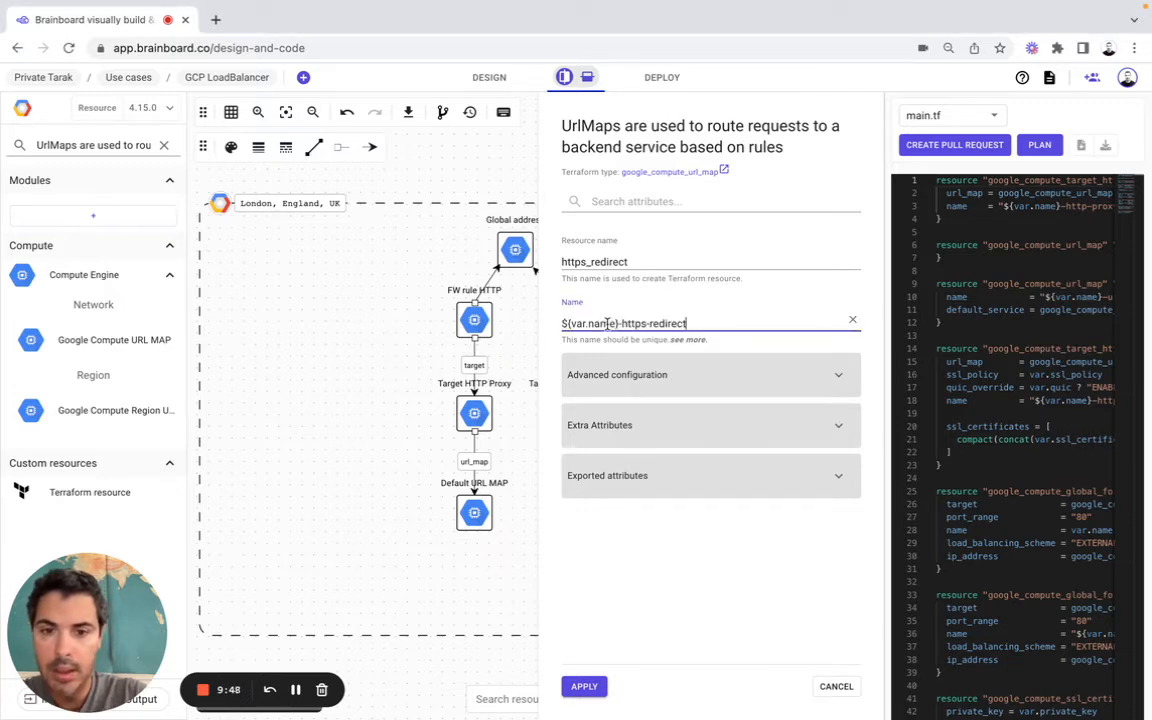
Find the default url redirect attributes of the second URL map, enable Https Redirect and apply the configuration
{"action": "left_click", "coordinate": [623, 374]}
{"action": "key", "text": "super+Tab"}
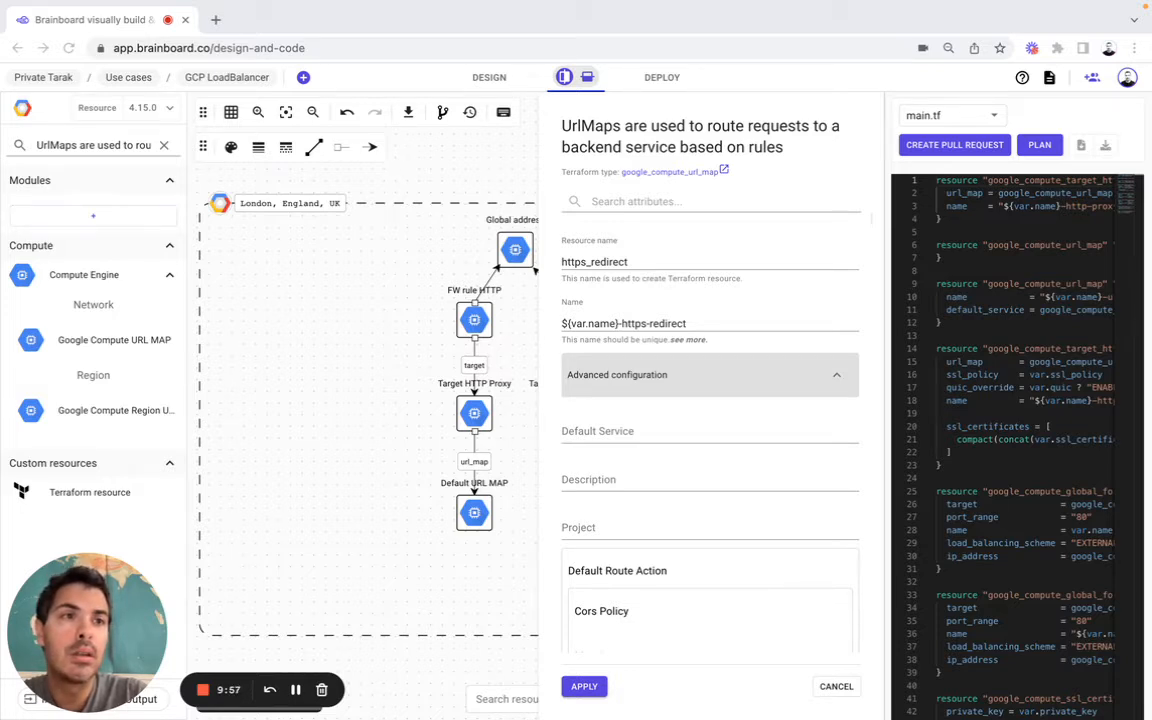
{"action": "left_click", "coordinate": [648, 201]}
{"action": "type", "text": "default"}
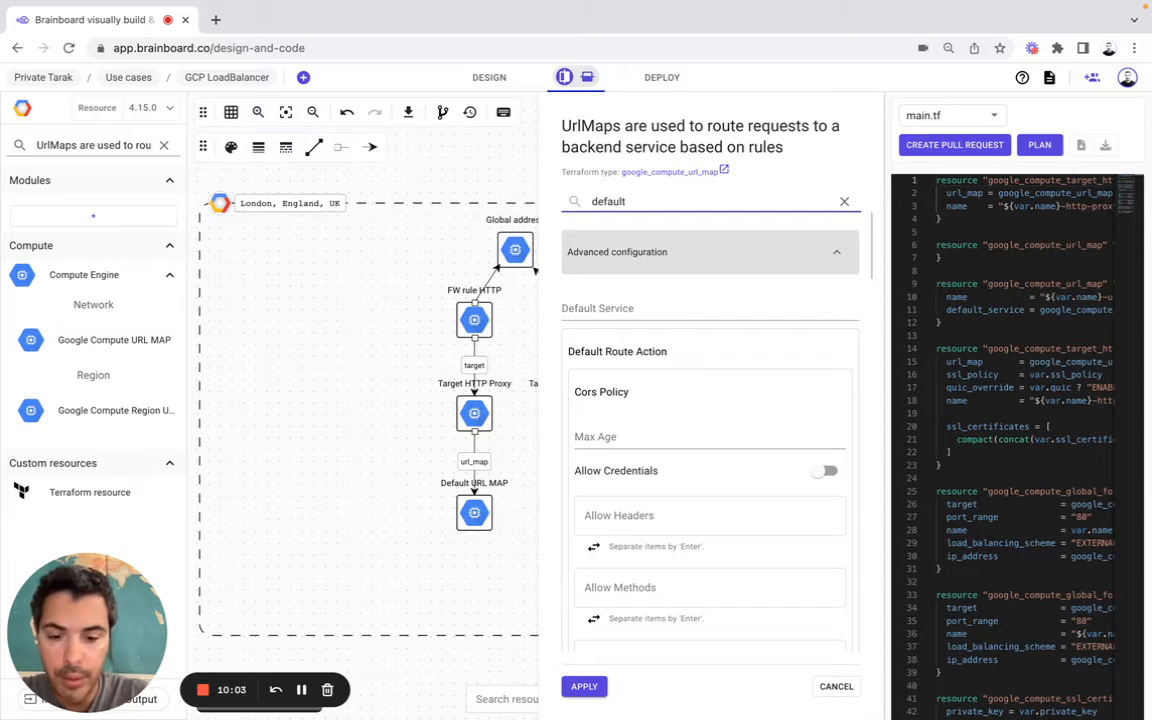
{"action": "type", "text": " url"}
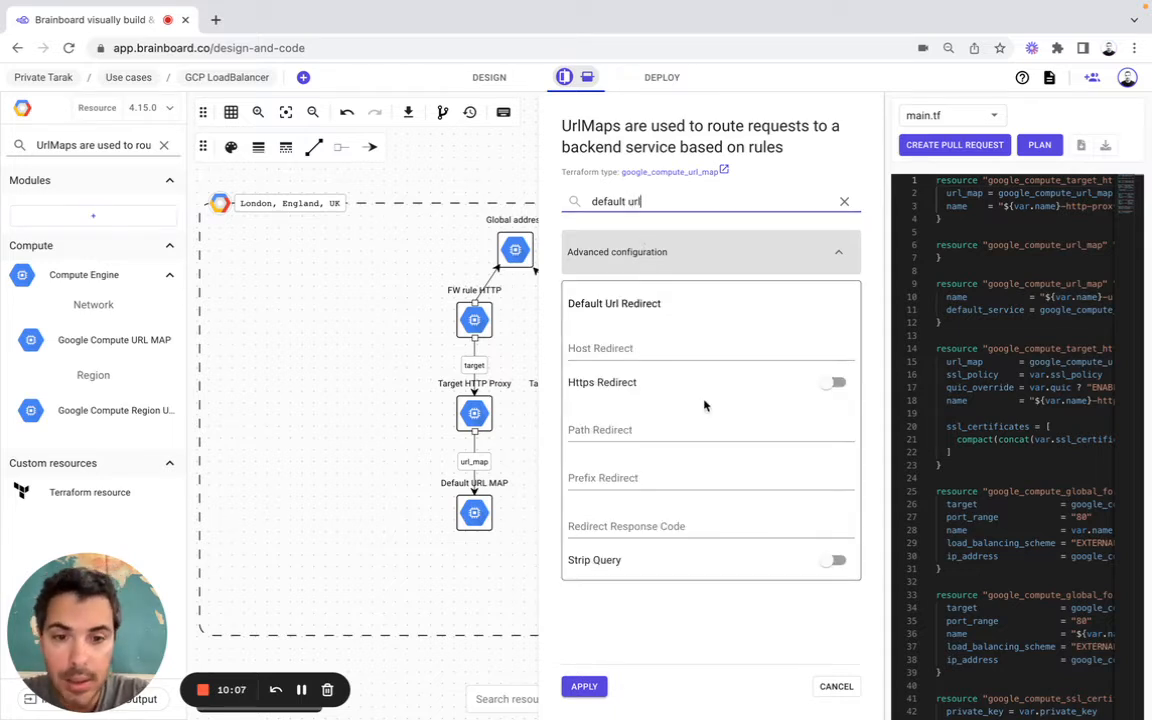
{"action": "left_click", "coordinate": [835, 386]}
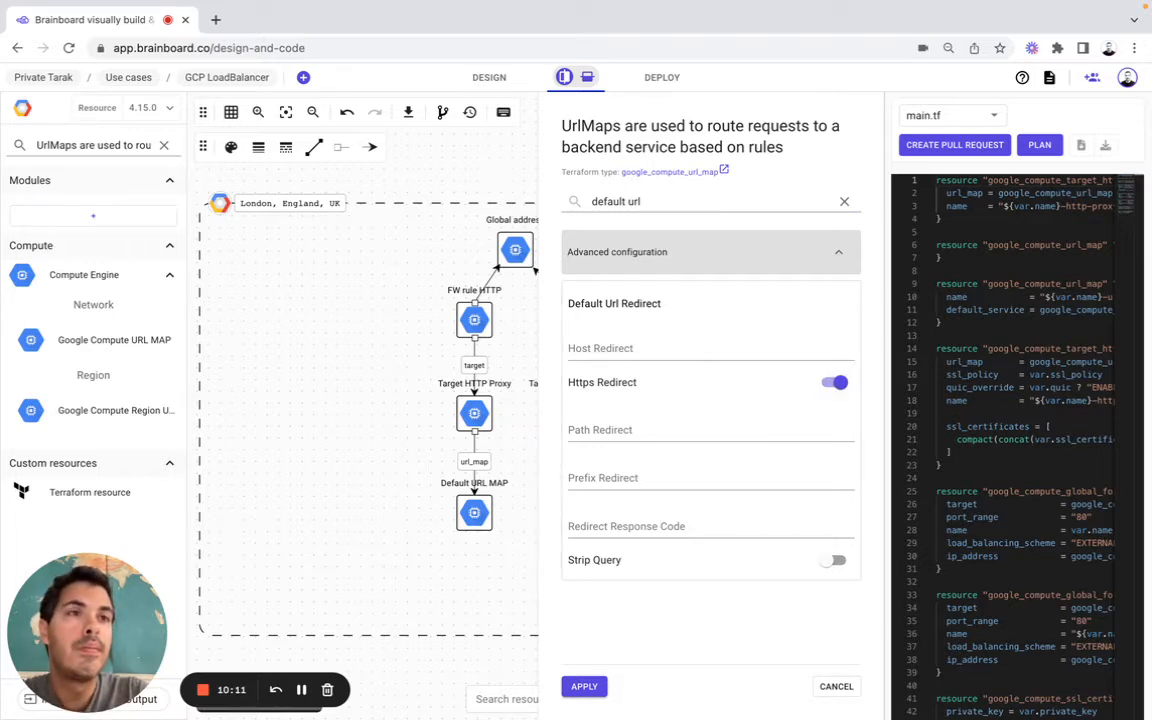
{"action": "left_click", "coordinate": [584, 687]}
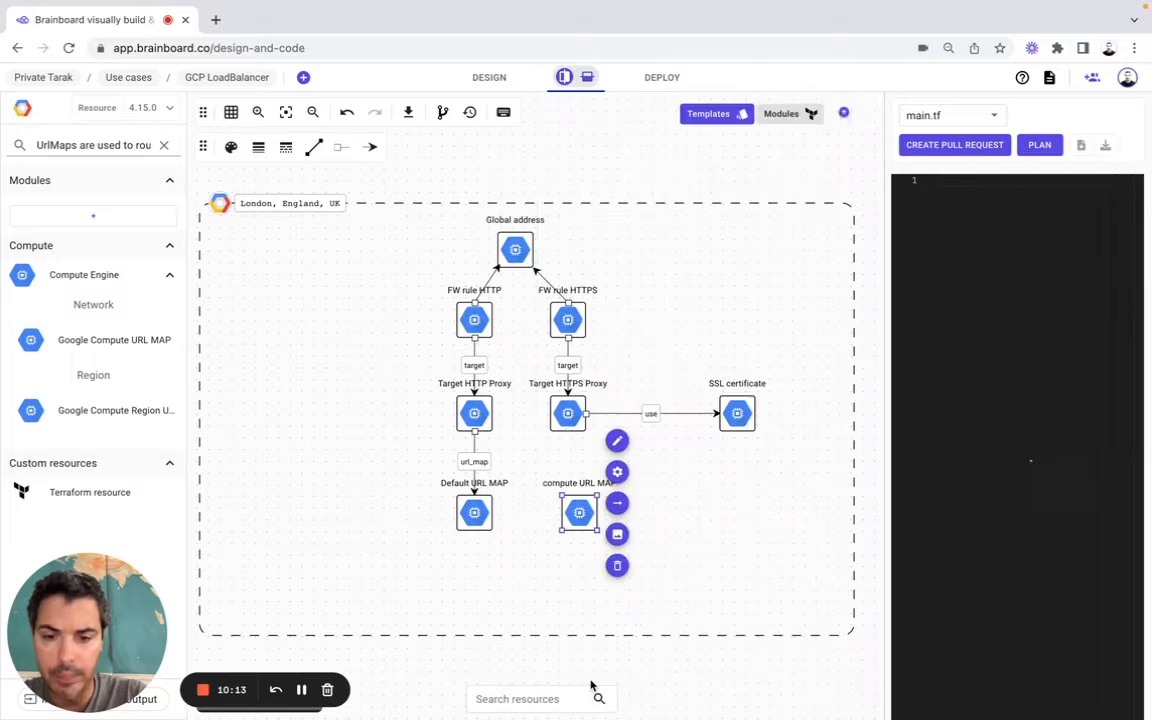
Change the second URL map's label to Default URL MAP and align it directly beneath Target HTTPS Proxy
{"action": "left_click", "coordinate": [617, 441]}
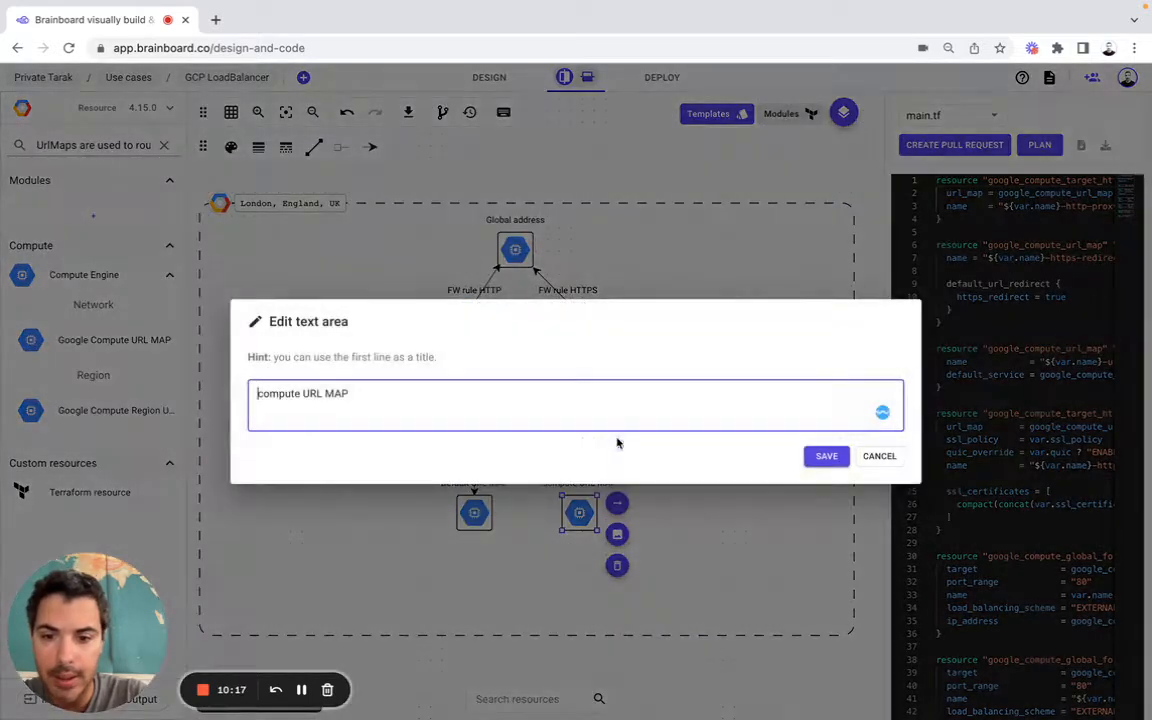
{"action": "left_click_drag", "start_coordinate": [365, 396], "coordinate": [251, 393]}
{"action": "left_click", "coordinate": [331, 397]}
{"action": "type", "text": "Default"}
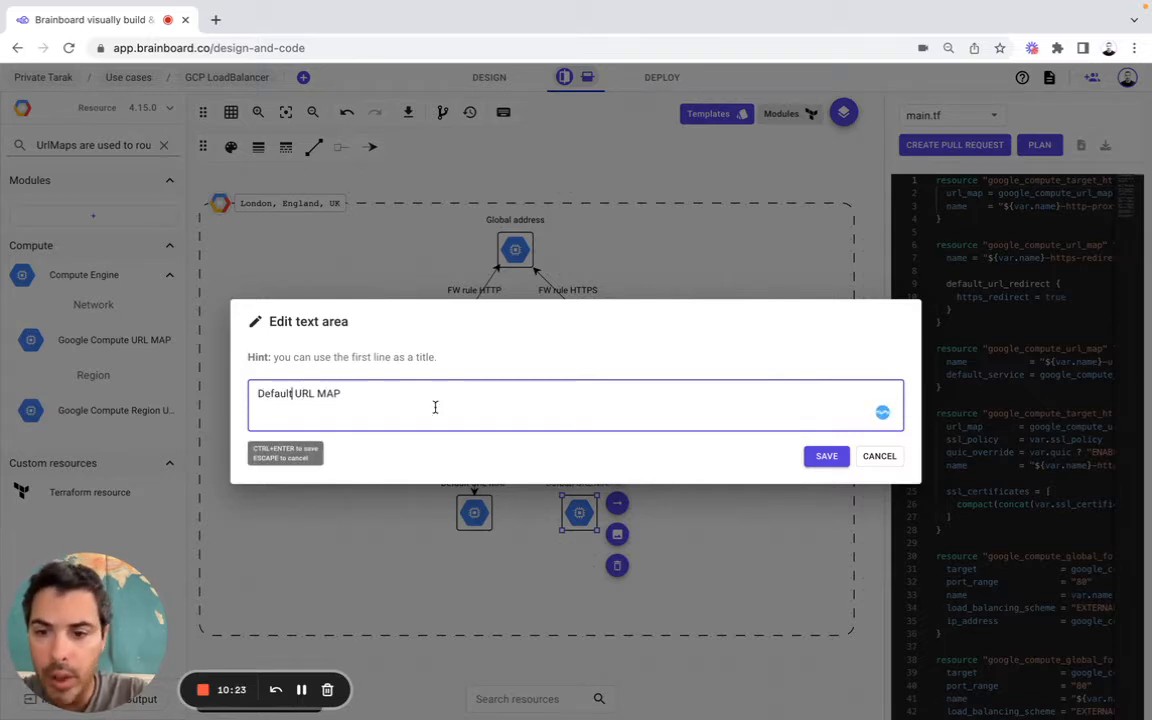
{"action": "left_click", "coordinate": [826, 456]}
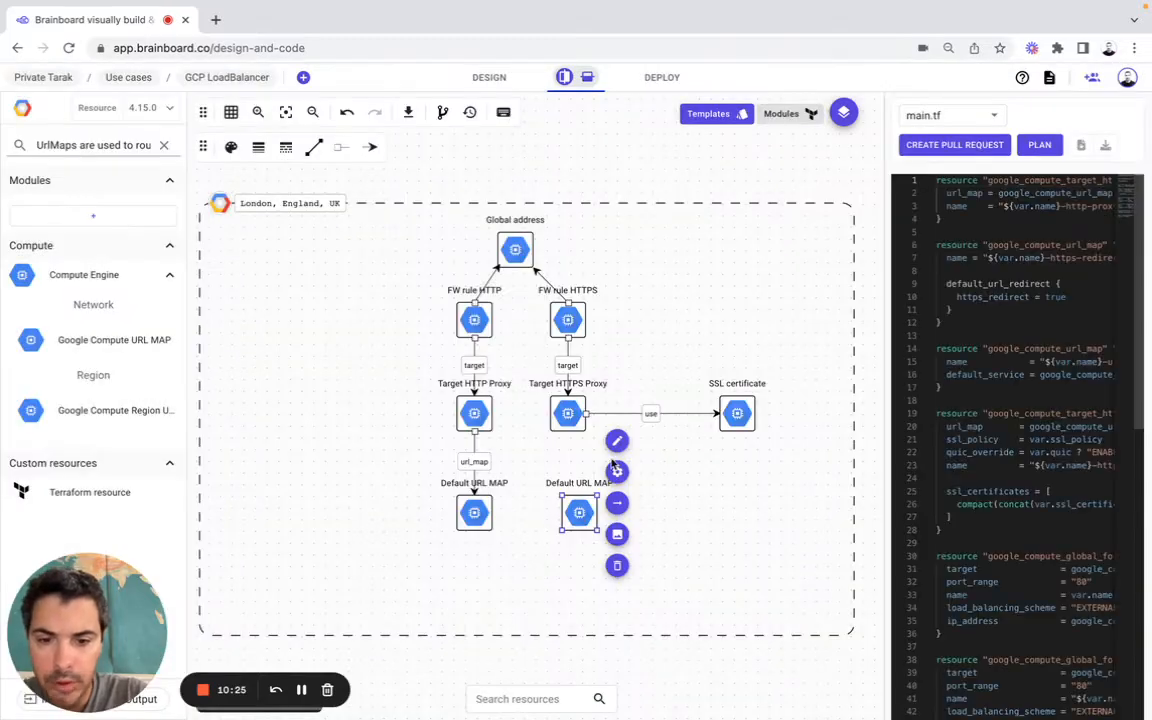
{"action": "left_click", "coordinate": [578, 500]}
{"action": "left_click_drag", "start_coordinate": [578, 501], "coordinate": [567, 513]}
Connect Target HTTPS Proxy to the URL map beneath it and label the connector url_map
{"action": "left_click", "coordinate": [567, 412]}
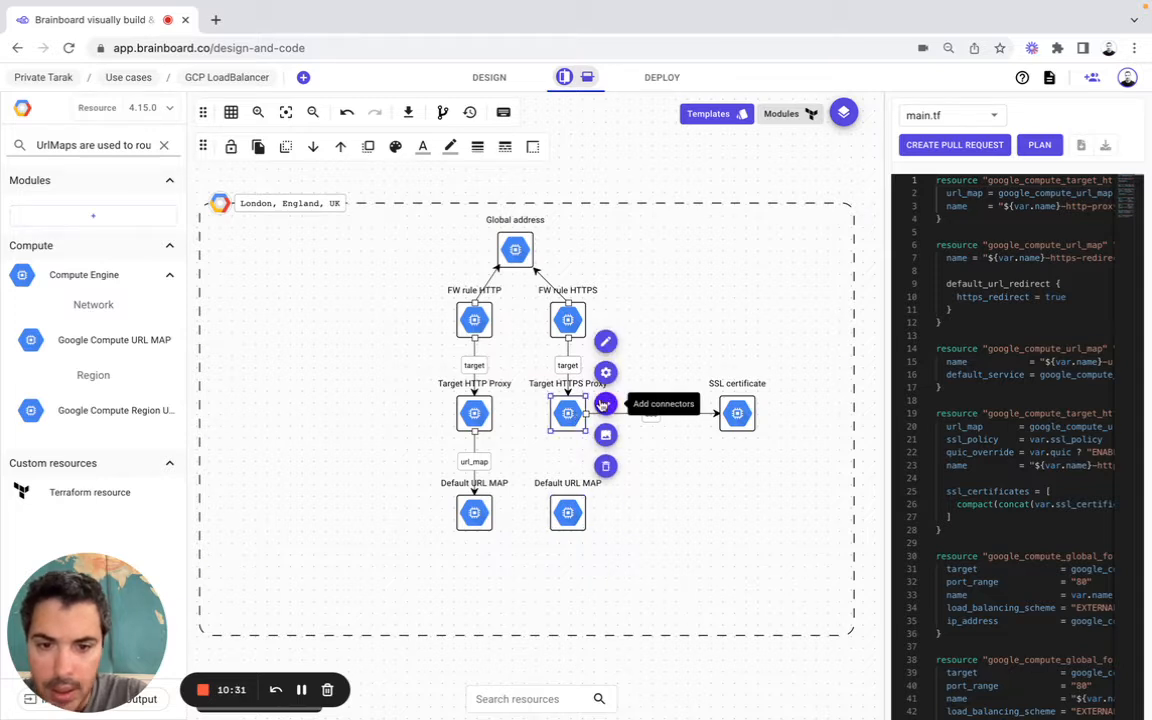
{"action": "left_click_drag", "start_coordinate": [603, 404], "coordinate": [566, 510]}
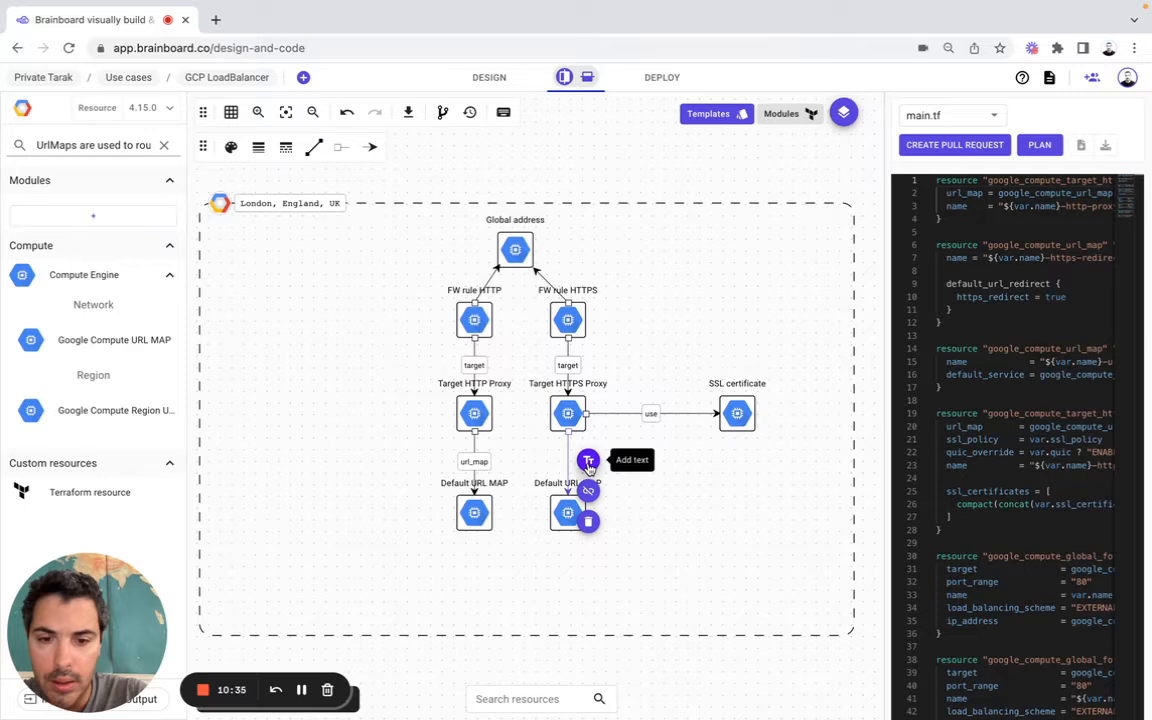
{"action": "left_click", "coordinate": [588, 462]}
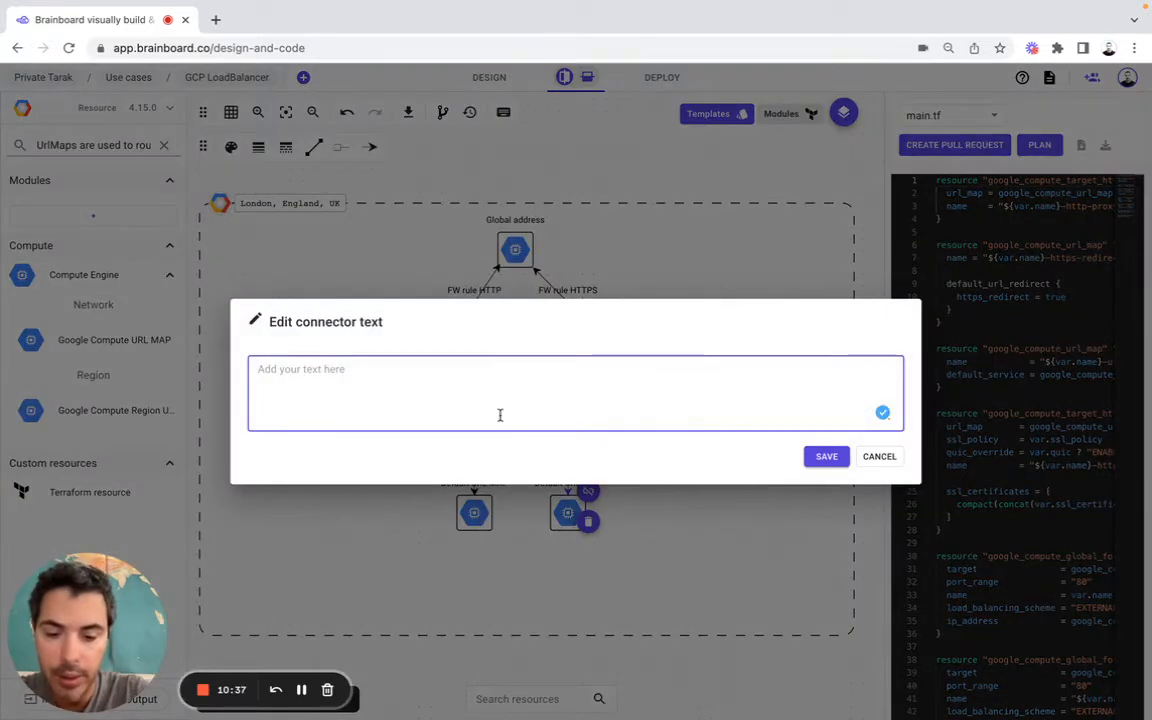
{"action": "type", "text": "url_m"}
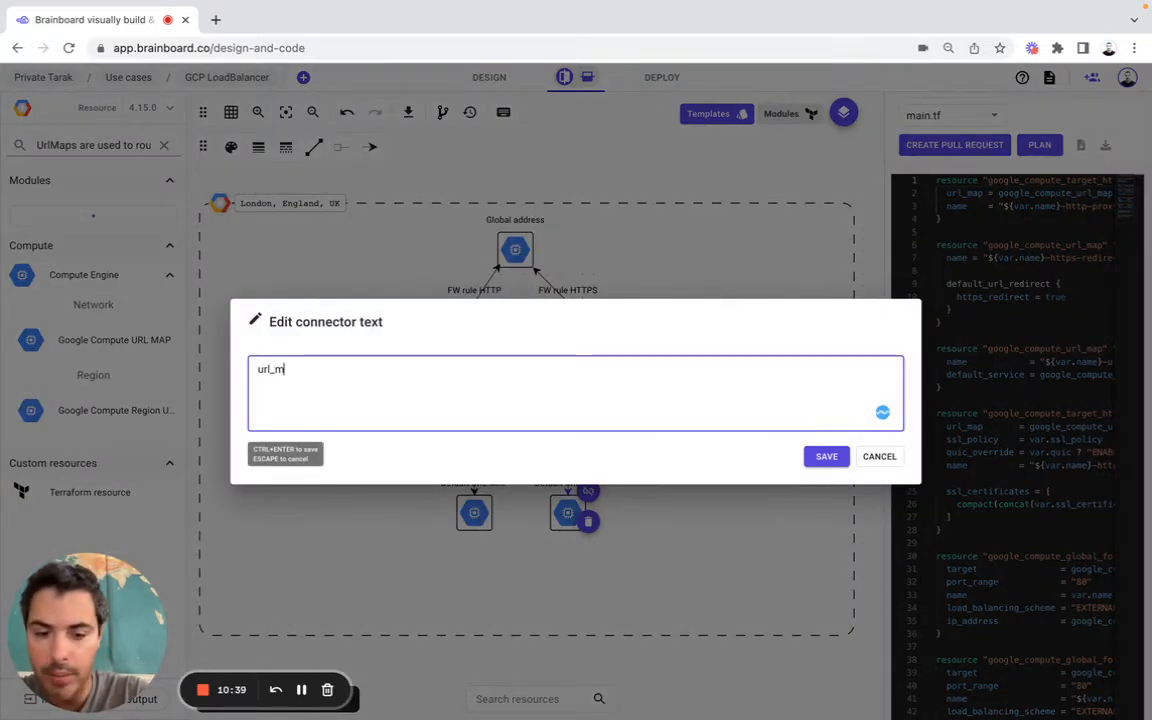
{"action": "type", "text": "ap"}
{"action": "left_click", "coordinate": [826, 457]}
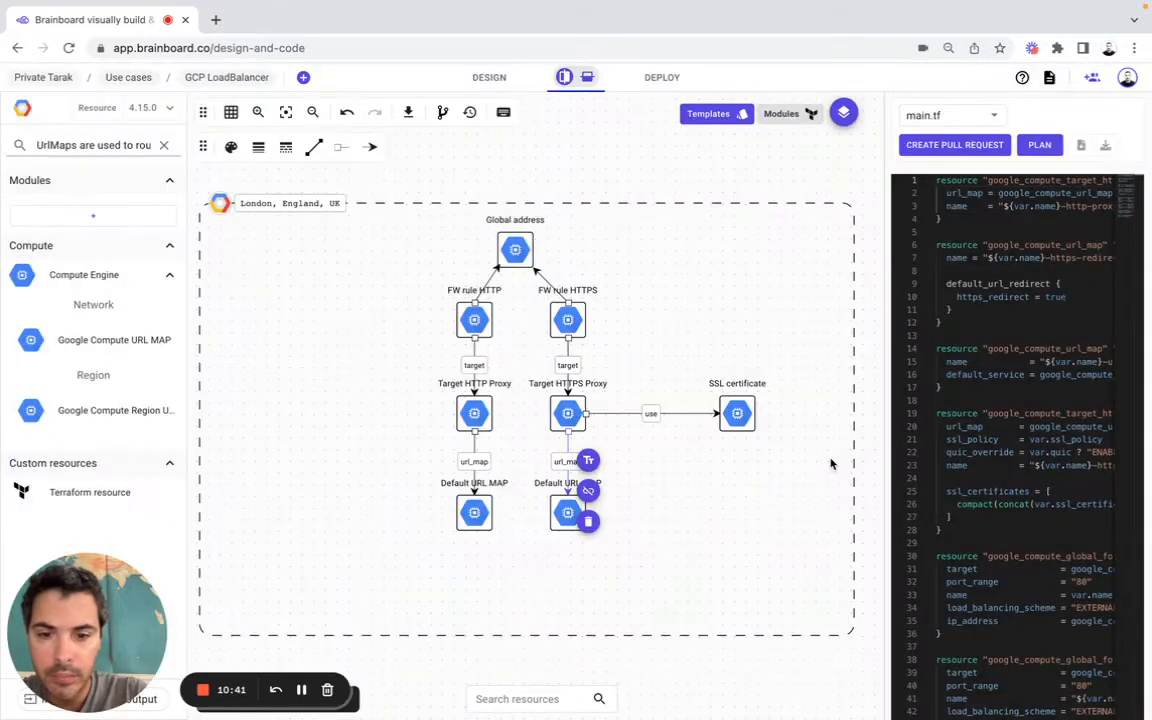
{"action": "left_click", "coordinate": [867, 483]}
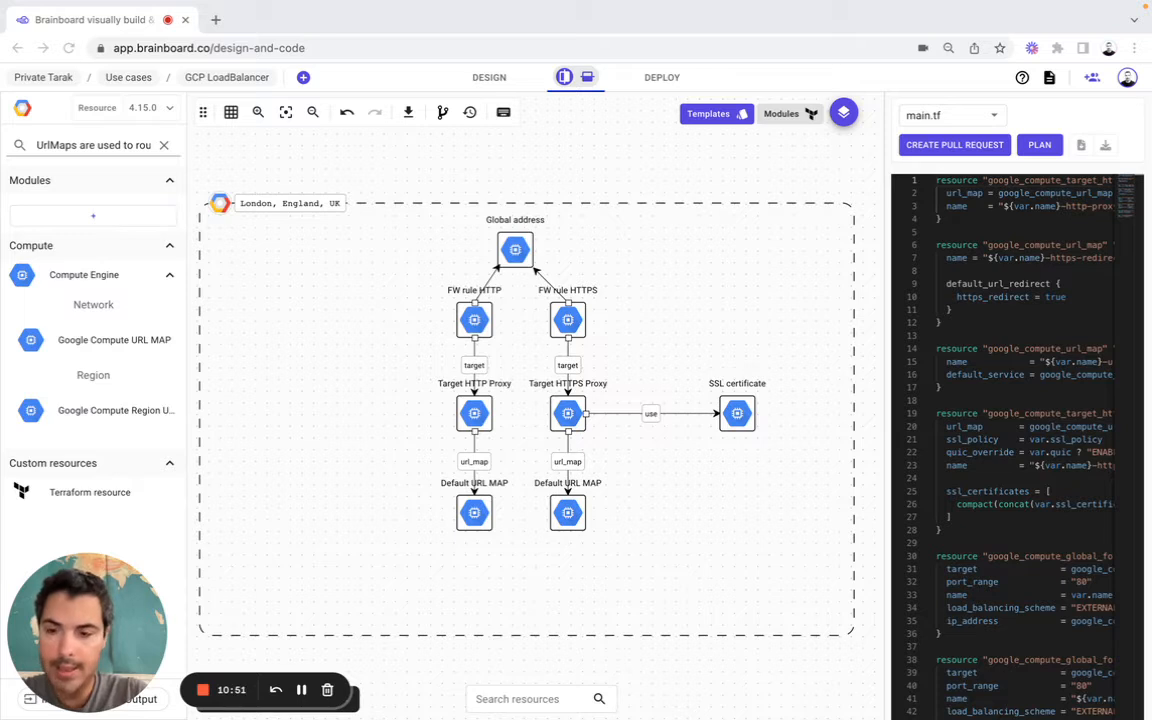
Search the resources for "A Backend Service defines a group of virtual machines that will serve" and place a Google Compute Backend Service centred below the two URL maps
{"action": "triple_click", "coordinate": [115, 146]}
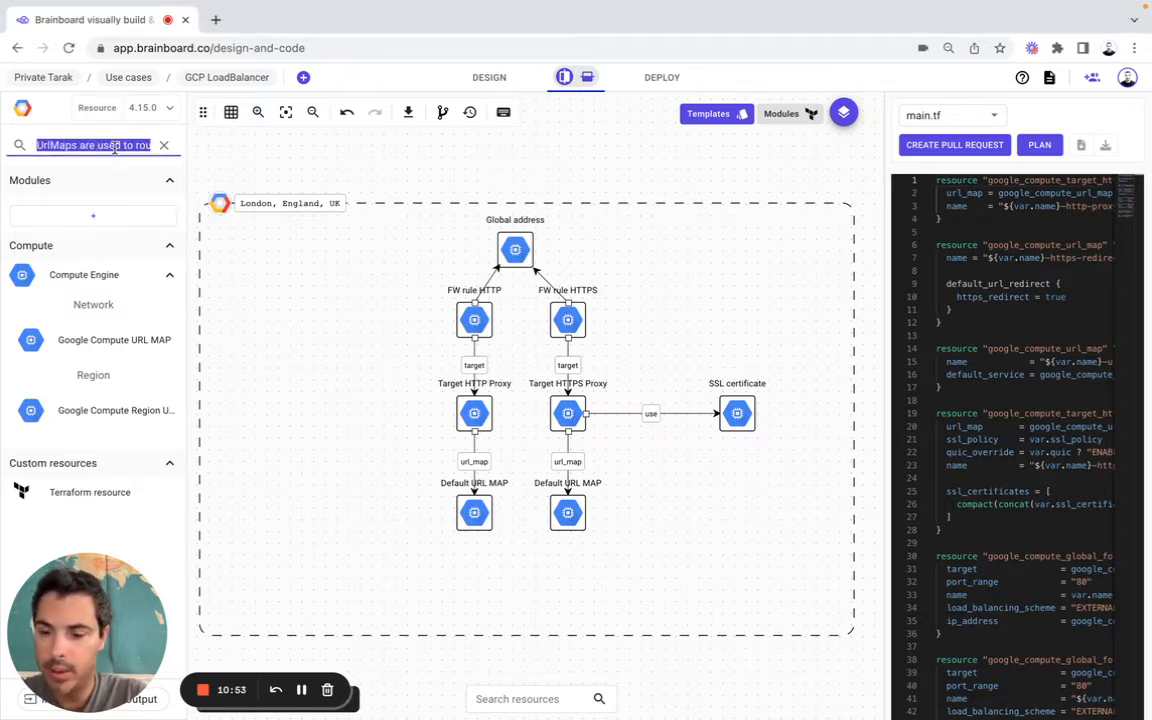
{"action": "key", "text": "ctrl+v"}
{"action": "mouse_move", "coordinate": [113, 344]}
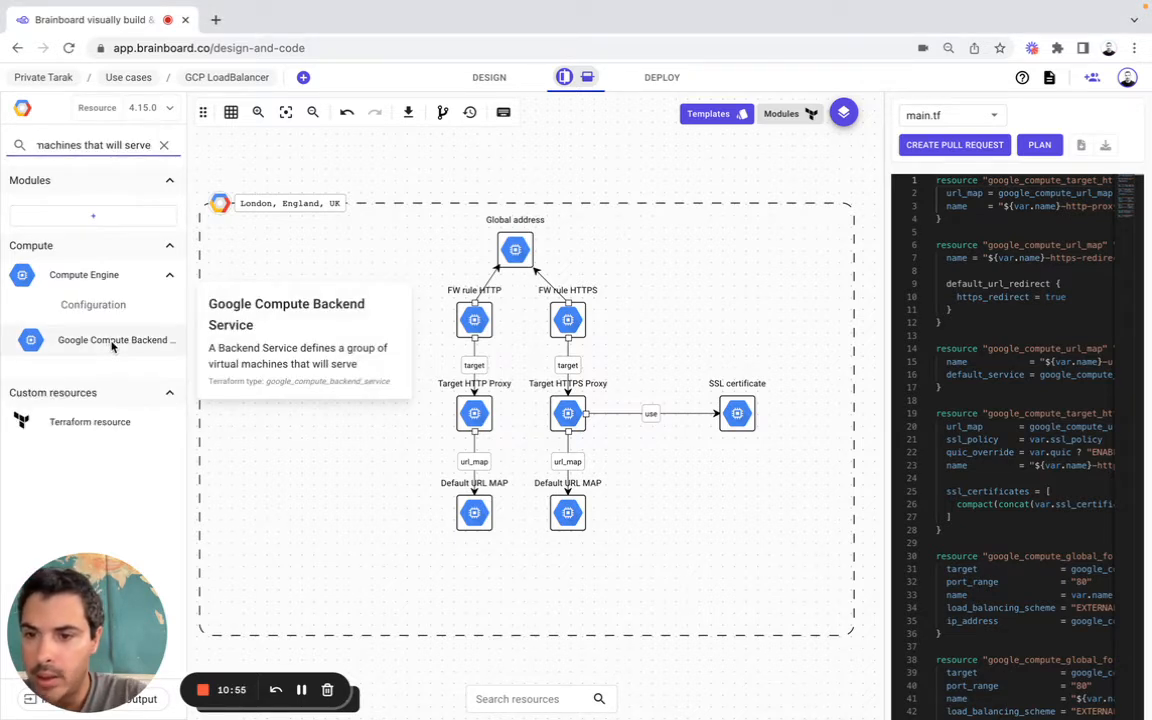
{"action": "left_click_drag", "start_coordinate": [113, 344], "coordinate": [475, 580]}
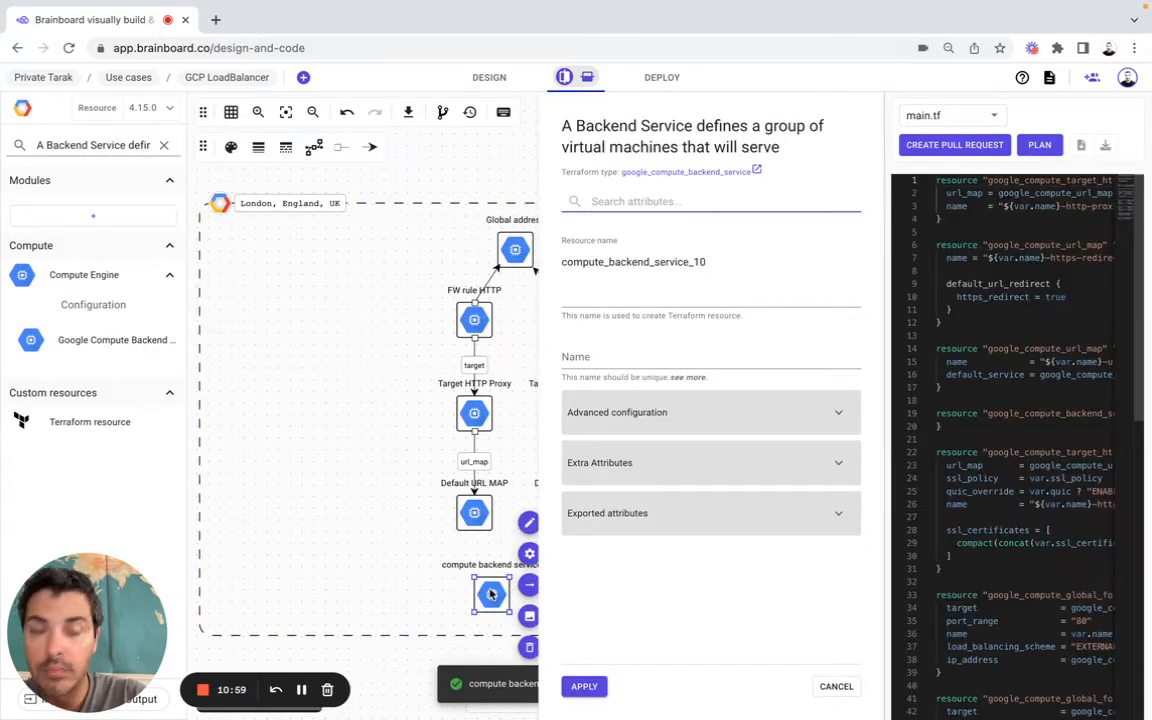
{"action": "left_click", "coordinate": [491, 594]}
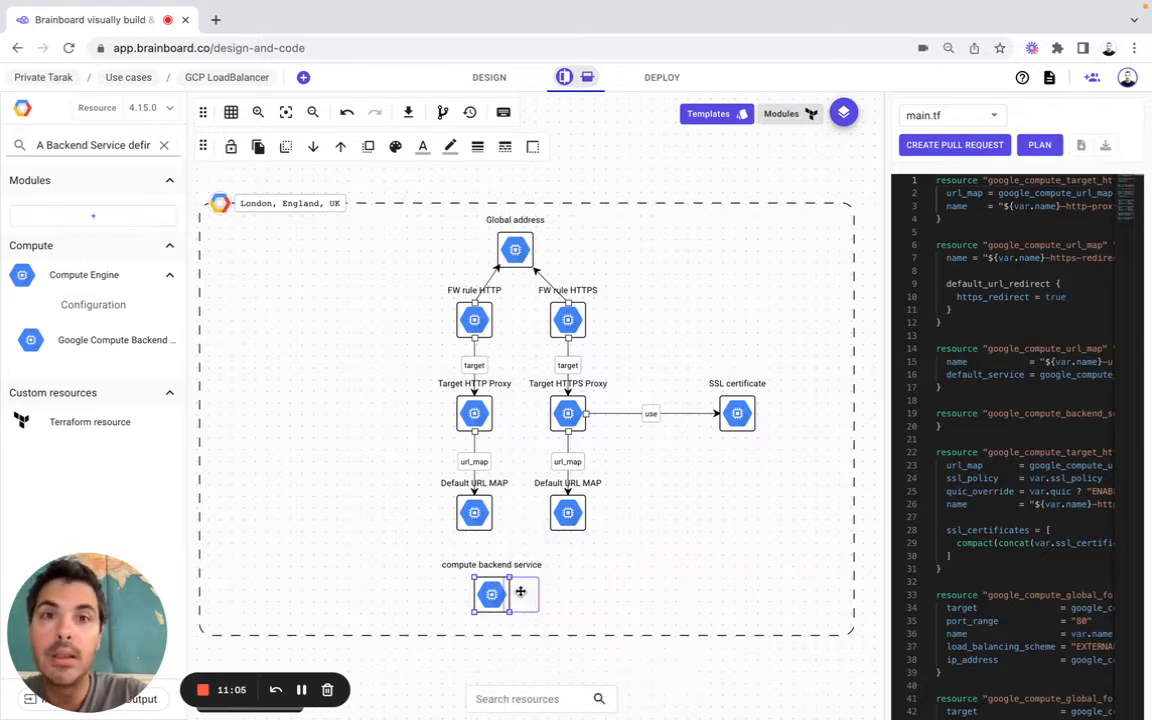
{"action": "left_click_drag", "start_coordinate": [520, 591], "coordinate": [549, 591]}
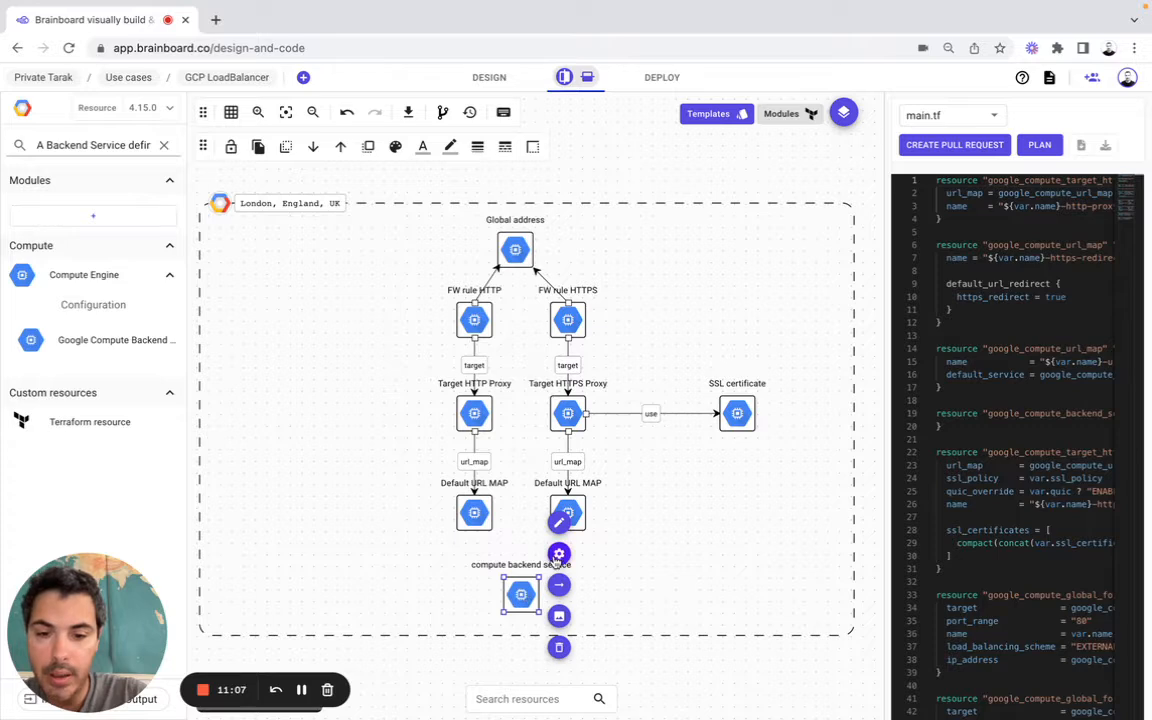
{"action": "key", "text": "super+Tab"}
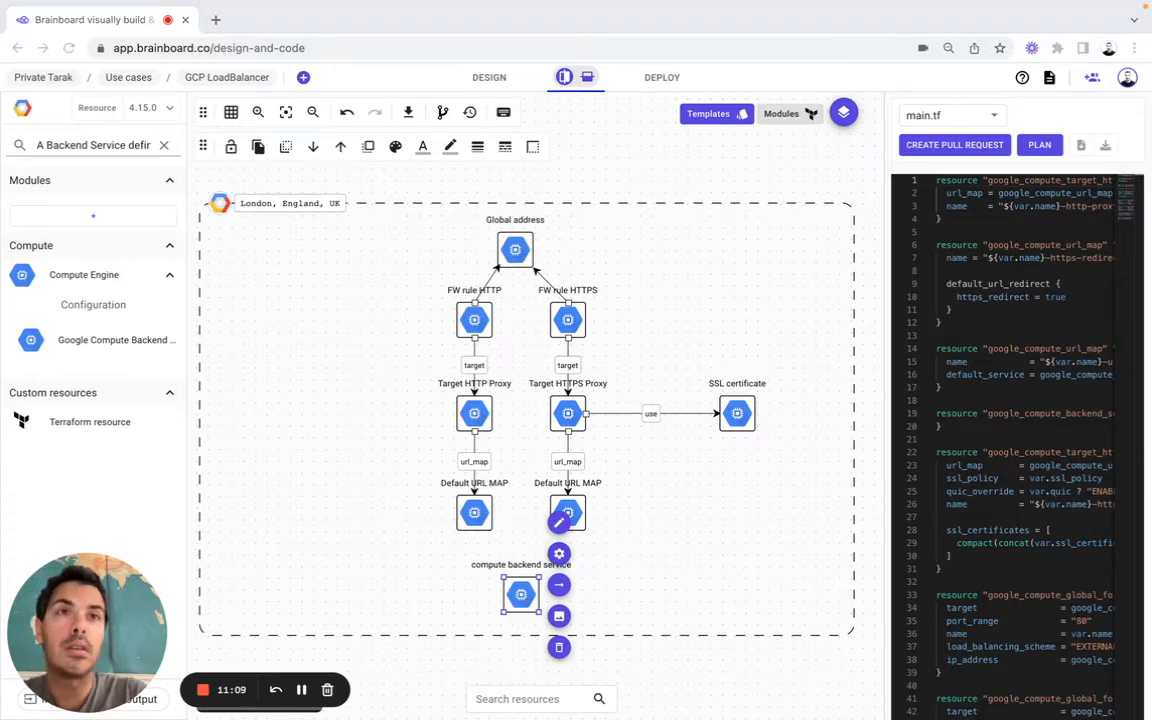
Open the compute backend service's configuration and set its resource name to default and its name to ${var.name}-backend
{"action": "left_click", "coordinate": [559, 553]}
{"action": "double_click", "coordinate": [620, 260]}
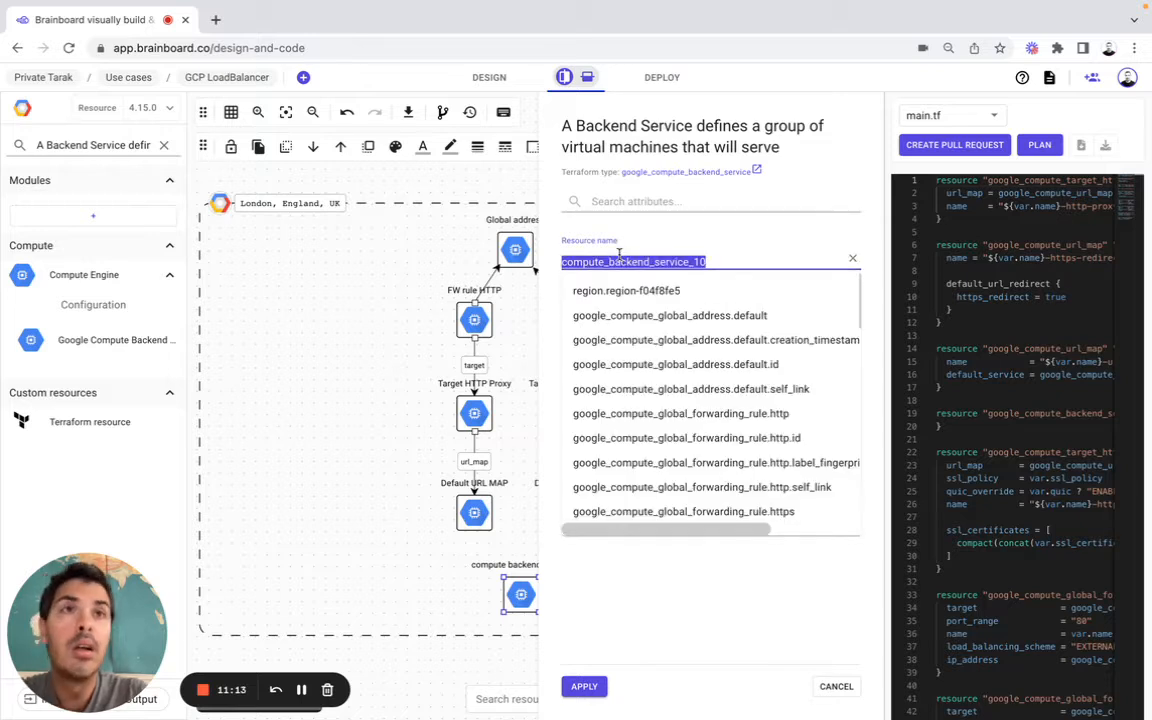
{"action": "type", "text": "default"}
{"action": "key", "text": "super+Tab"}
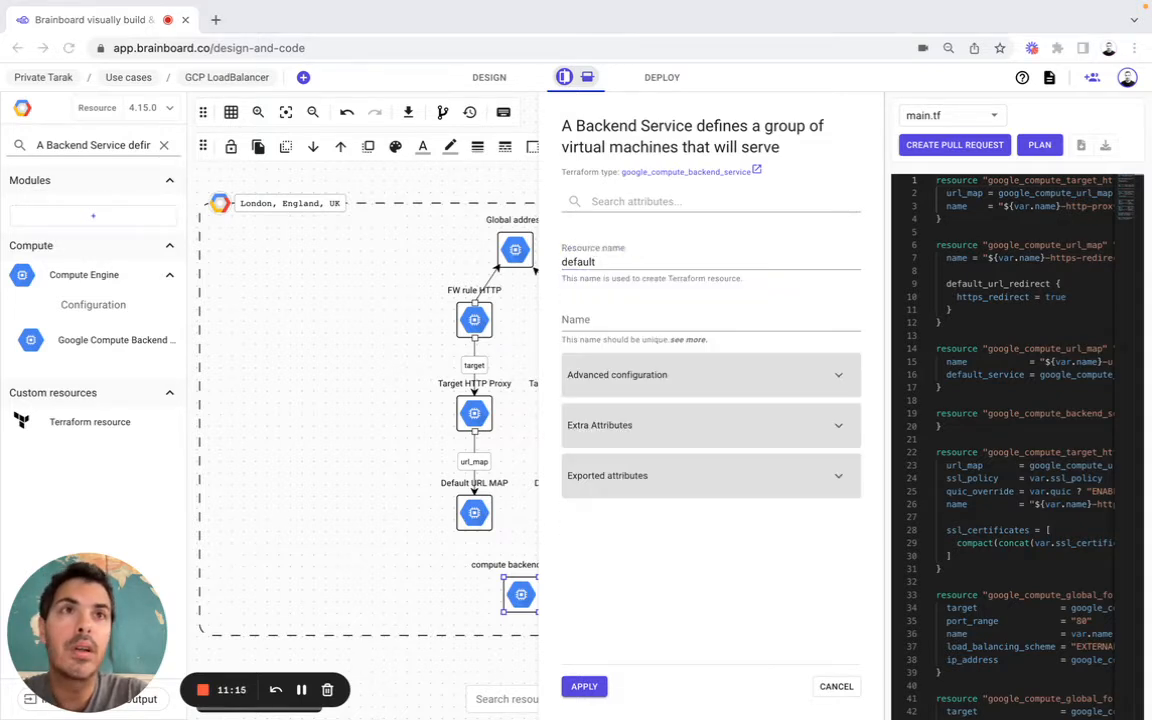
{"action": "key", "text": "super+Tab"}
{"action": "left_click", "coordinate": [592, 322]}
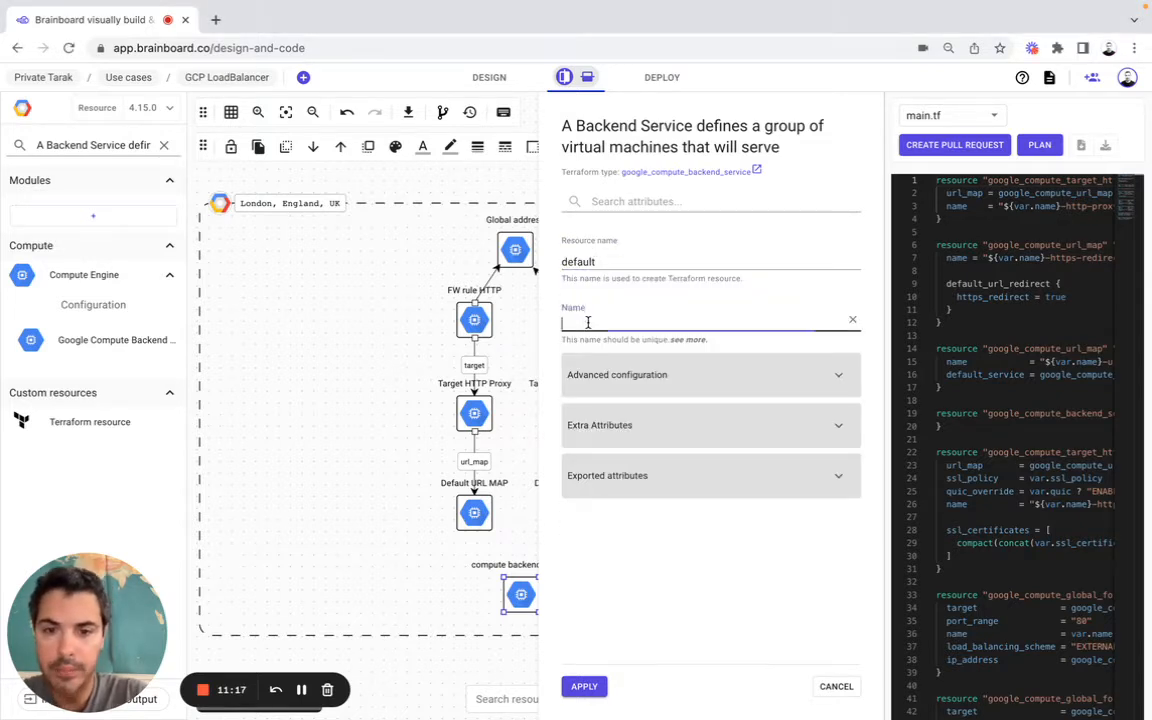
{"action": "type", "text": "${var.name}-backend"}
Enable Cdn in the backend service's advanced configuration
{"action": "left_click", "coordinate": [614, 374]}
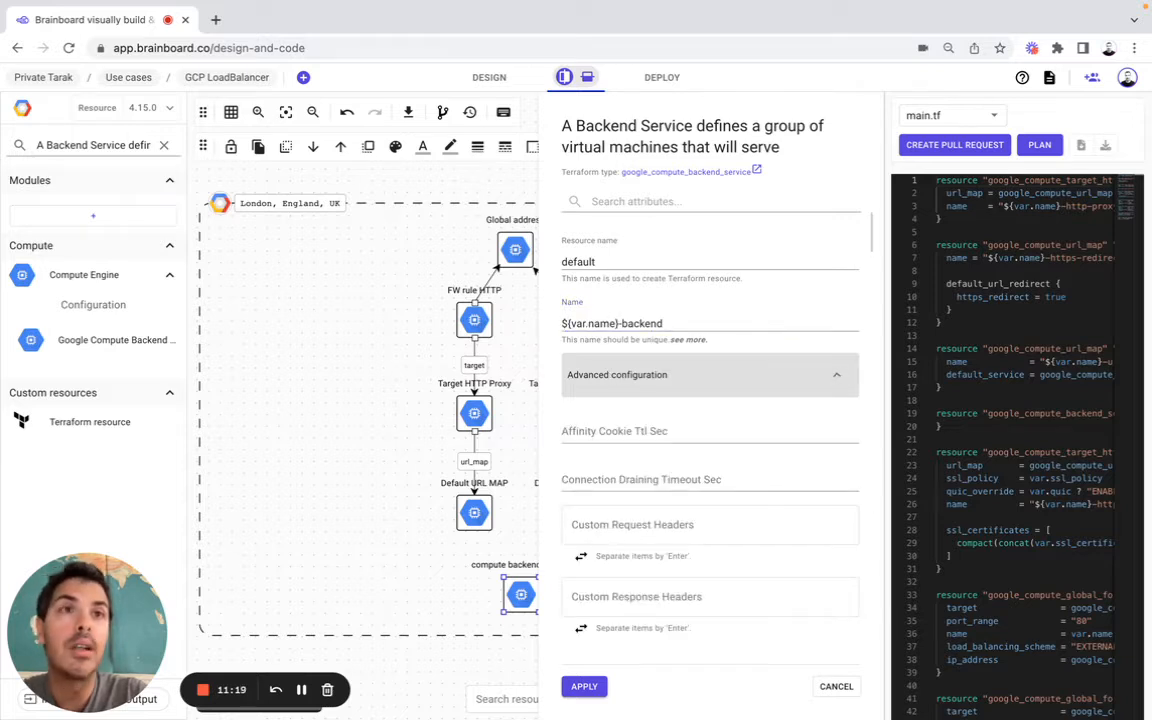
{"action": "key", "text": "super+Tab"}
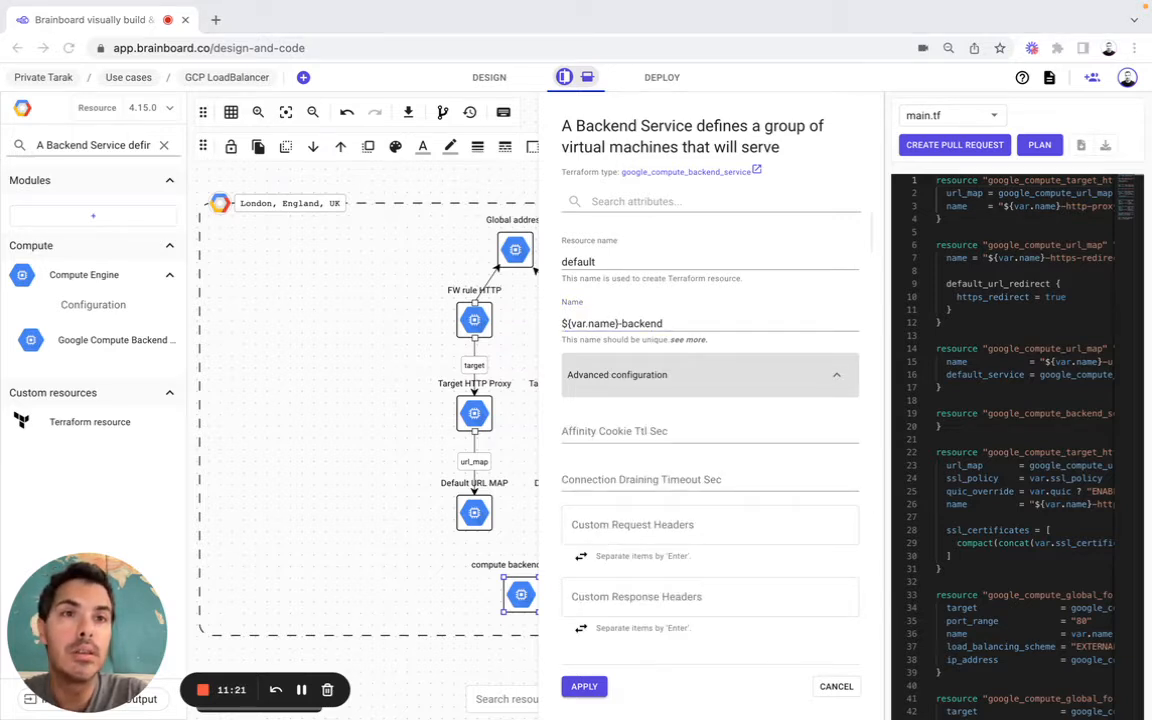
{"action": "scroll", "coordinate": [760, 430], "scroll_direction": "down", "scroll_amount": 4}
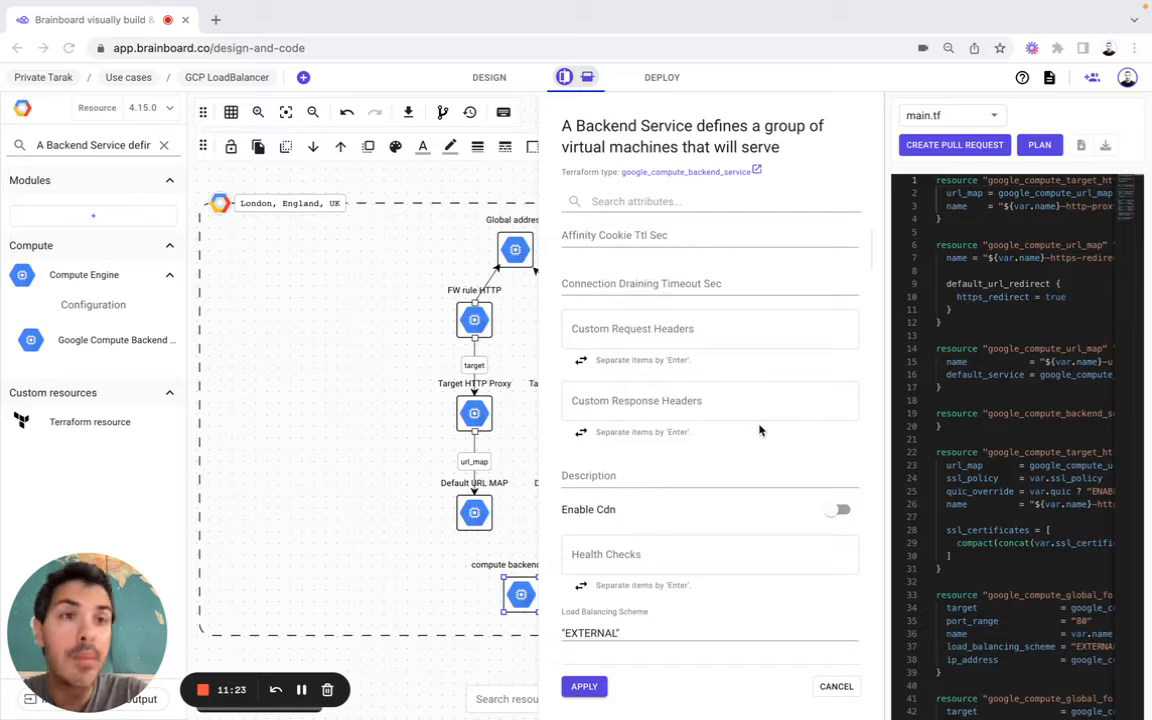
{"action": "left_click", "coordinate": [832, 517]}
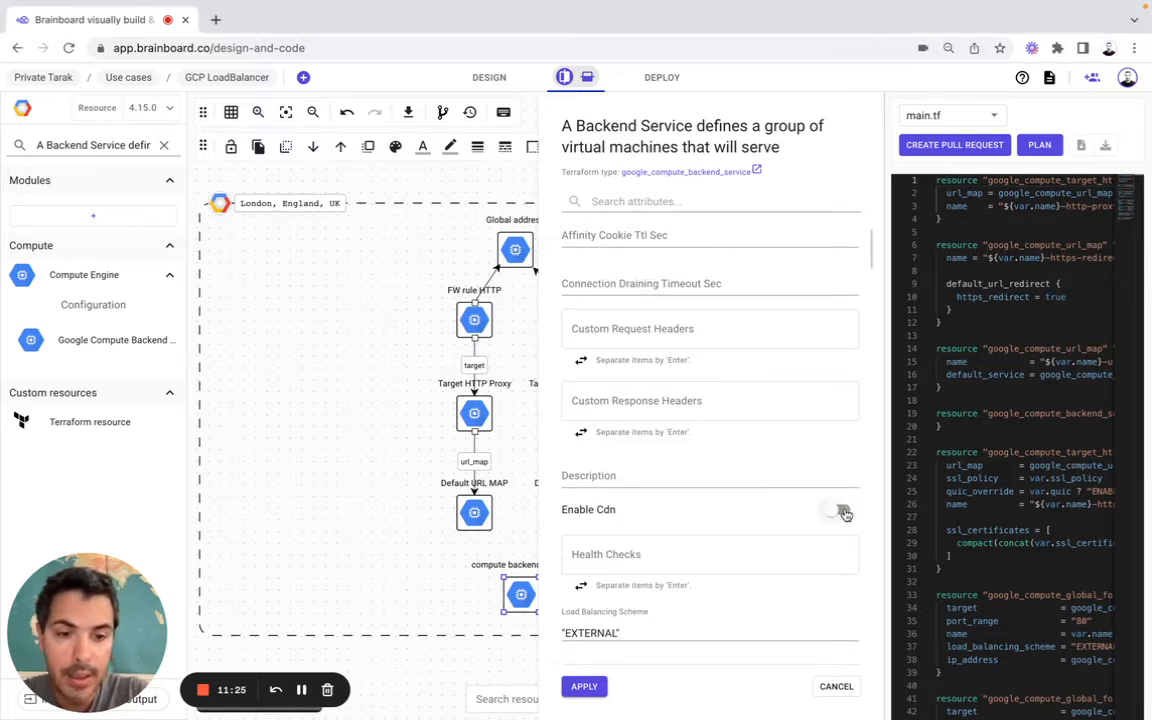
{"action": "left_click", "coordinate": [841, 511]}
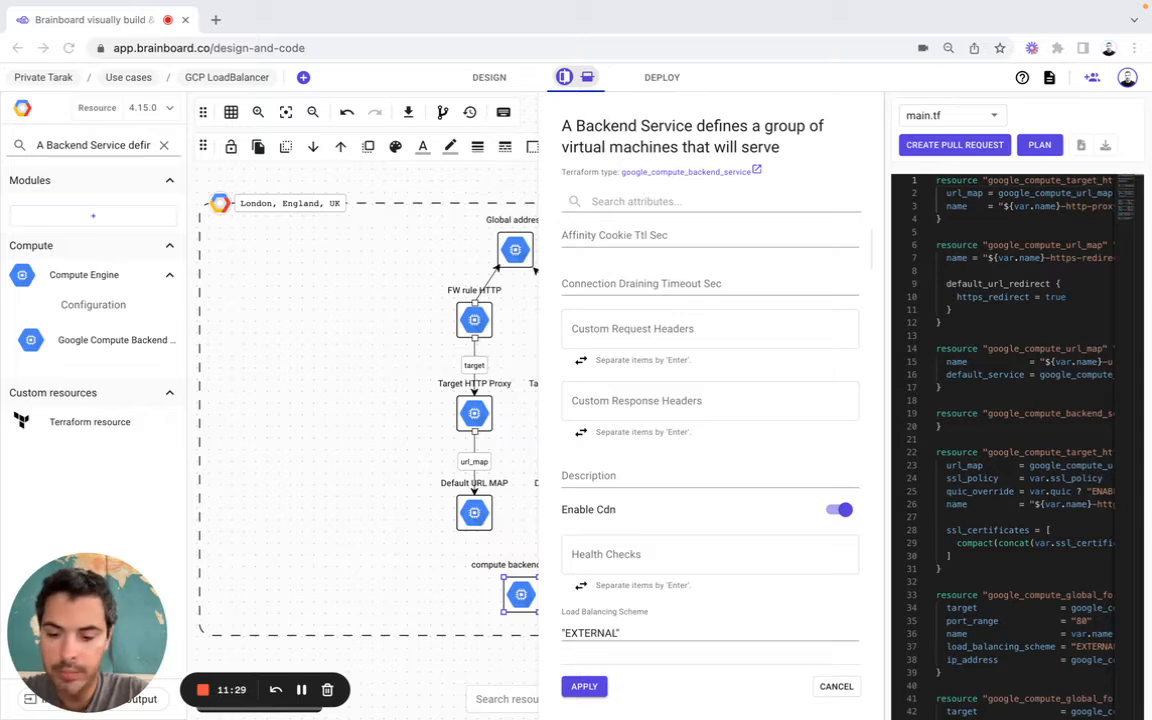
Add google_compute_health_check.health_check.self_link to the backend service's health checks and apply the configuration
{"action": "left_click", "coordinate": [642, 553]}
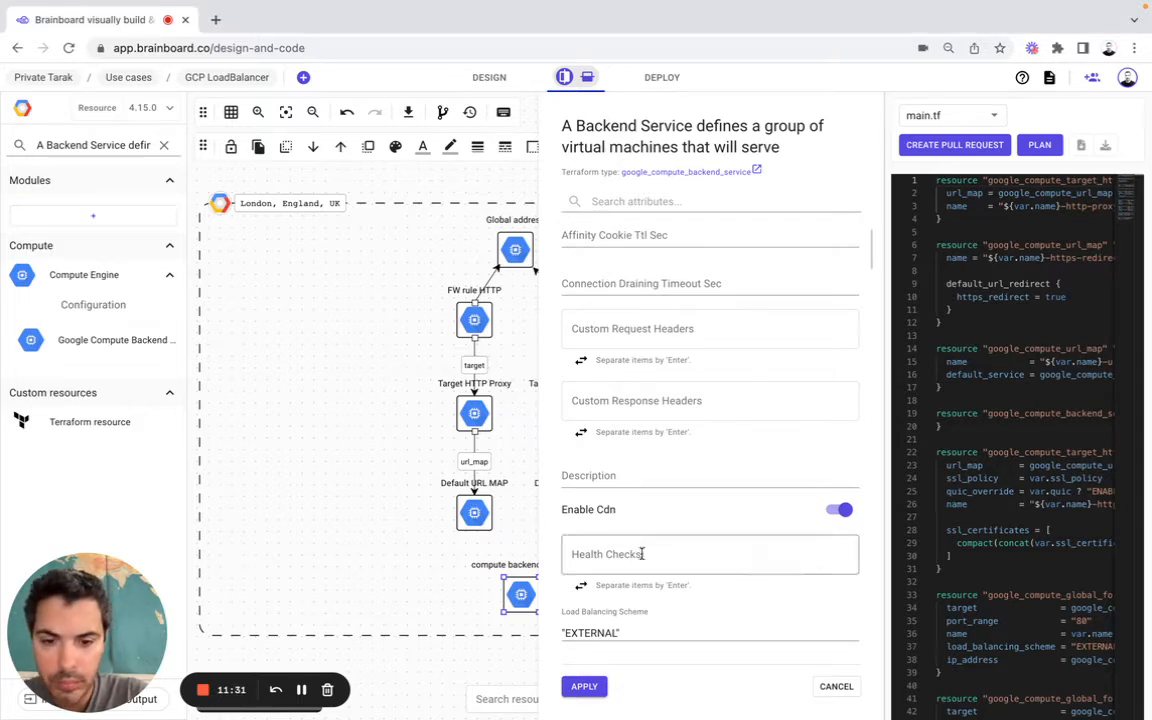
{"action": "type", "text": "google_compute_health_check.health_check.self_link"}
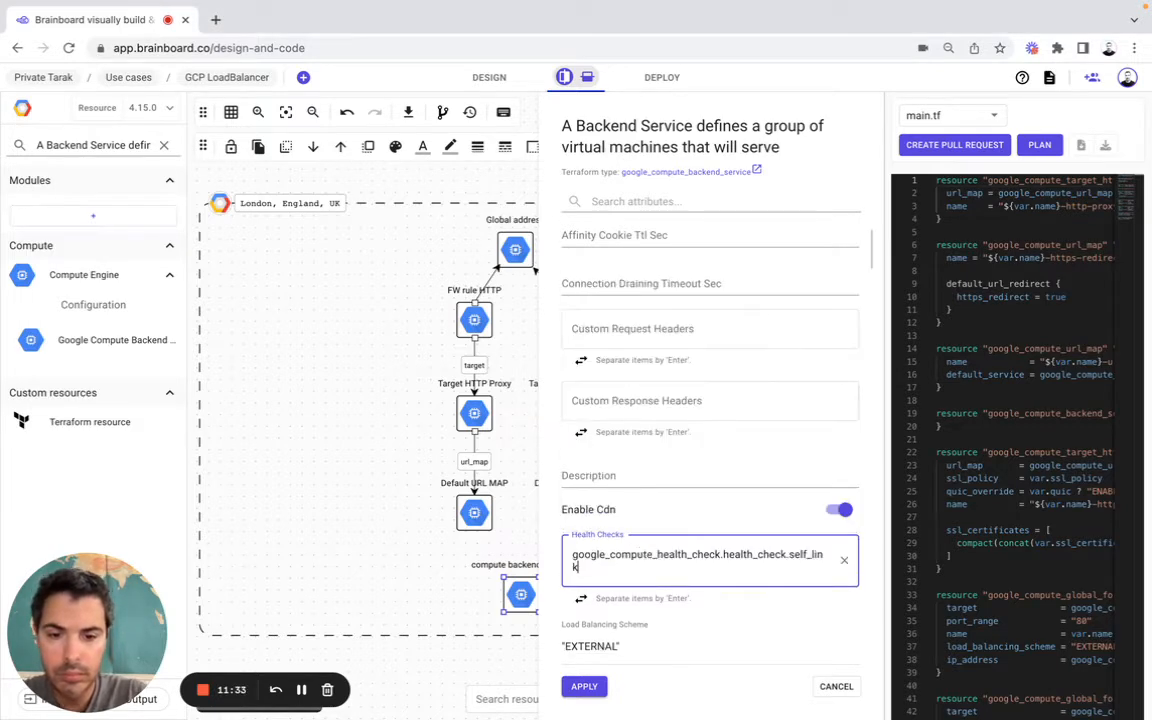
{"action": "key", "text": "Return"}
{"action": "key", "text": "super+Tab"}
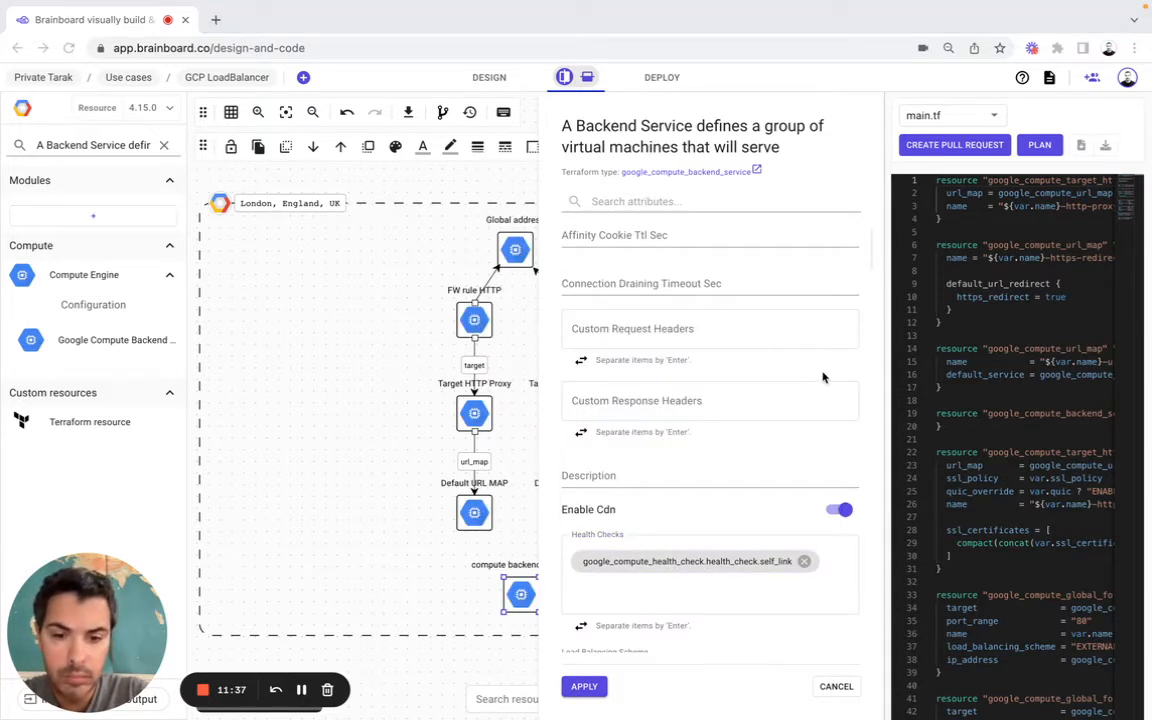
{"action": "scroll", "coordinate": [823, 377], "scroll_direction": "down", "scroll_amount": 2}
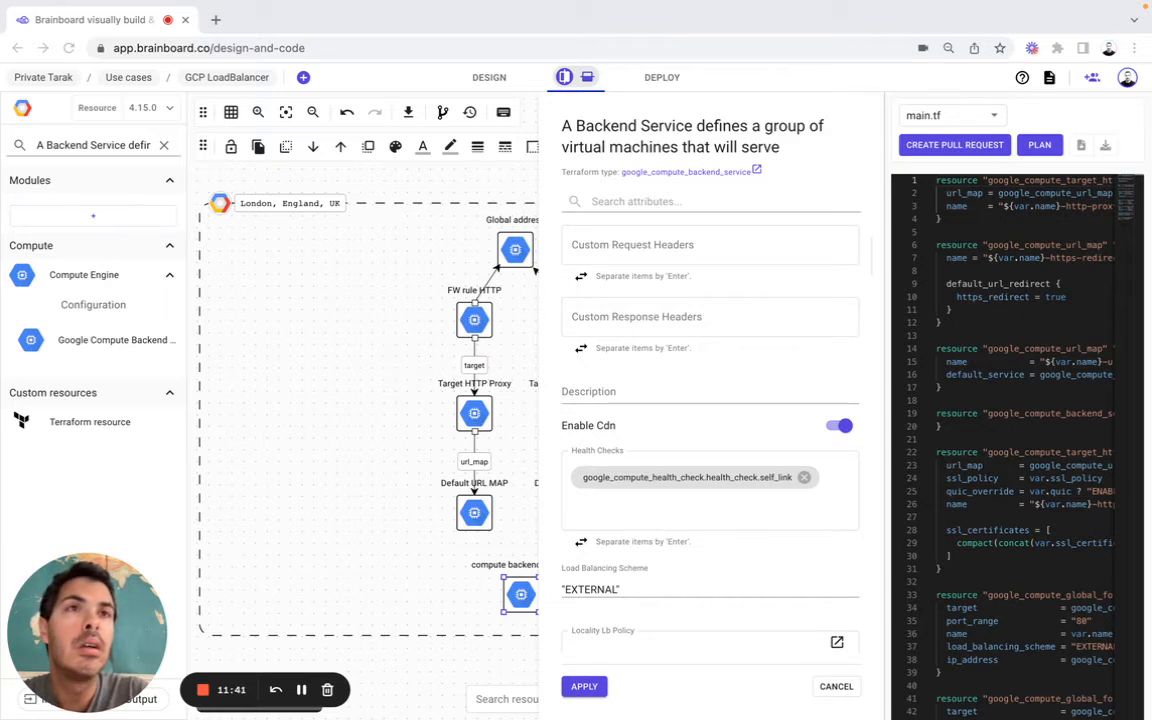
{"action": "scroll", "coordinate": [772, 438], "scroll_direction": "down", "scroll_amount": 12}
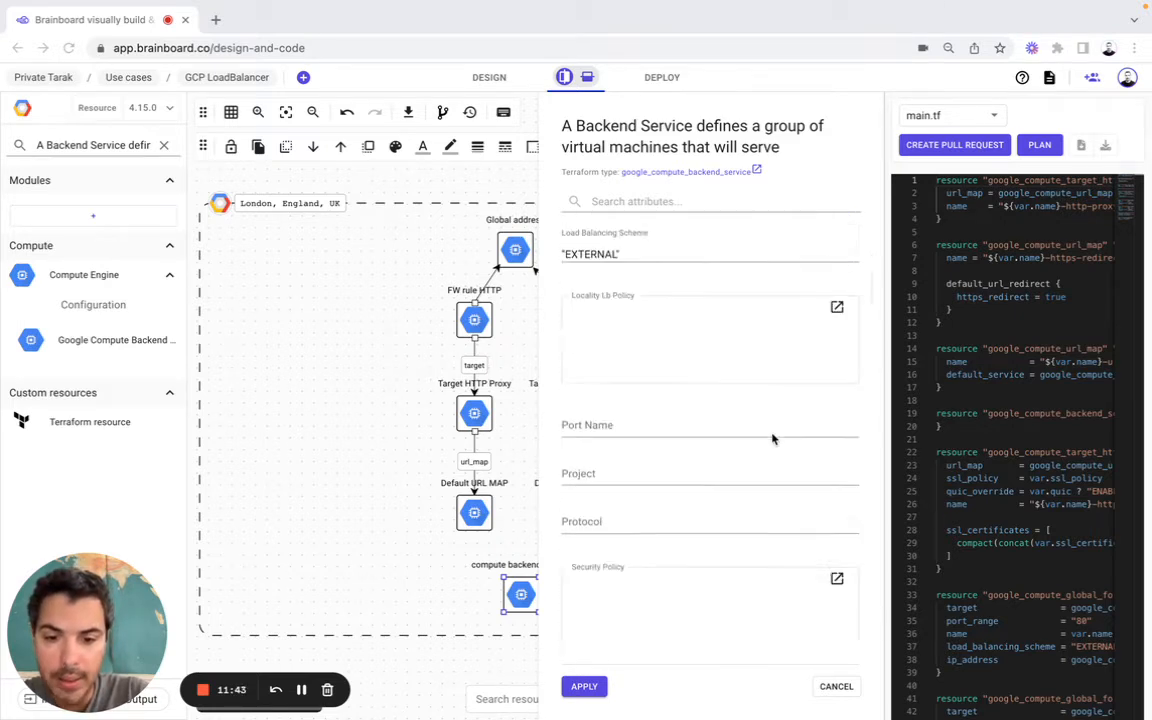
{"action": "scroll", "coordinate": [772, 438], "scroll_direction": "down", "scroll_amount": 1}
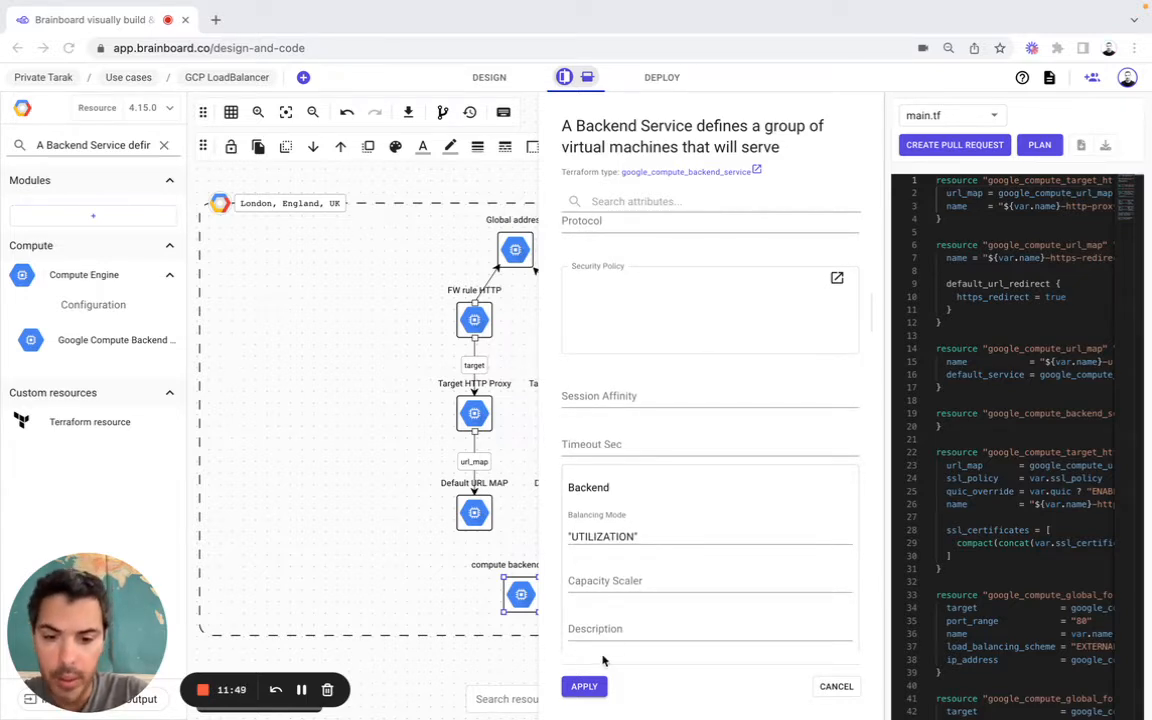
{"action": "left_click", "coordinate": [596, 688]}
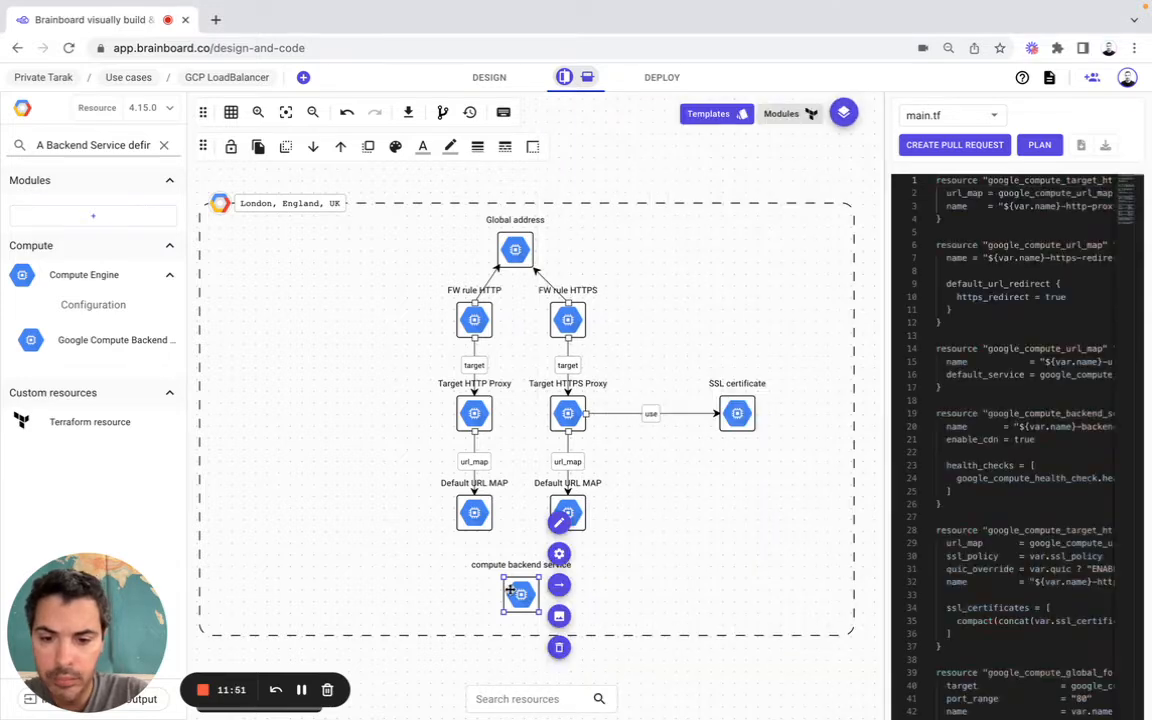
Nudge the backend service slightly to the right below the URL maps and change its label to Compute backend service
{"action": "left_click_drag", "start_coordinate": [520, 595], "coordinate": [527, 595]}
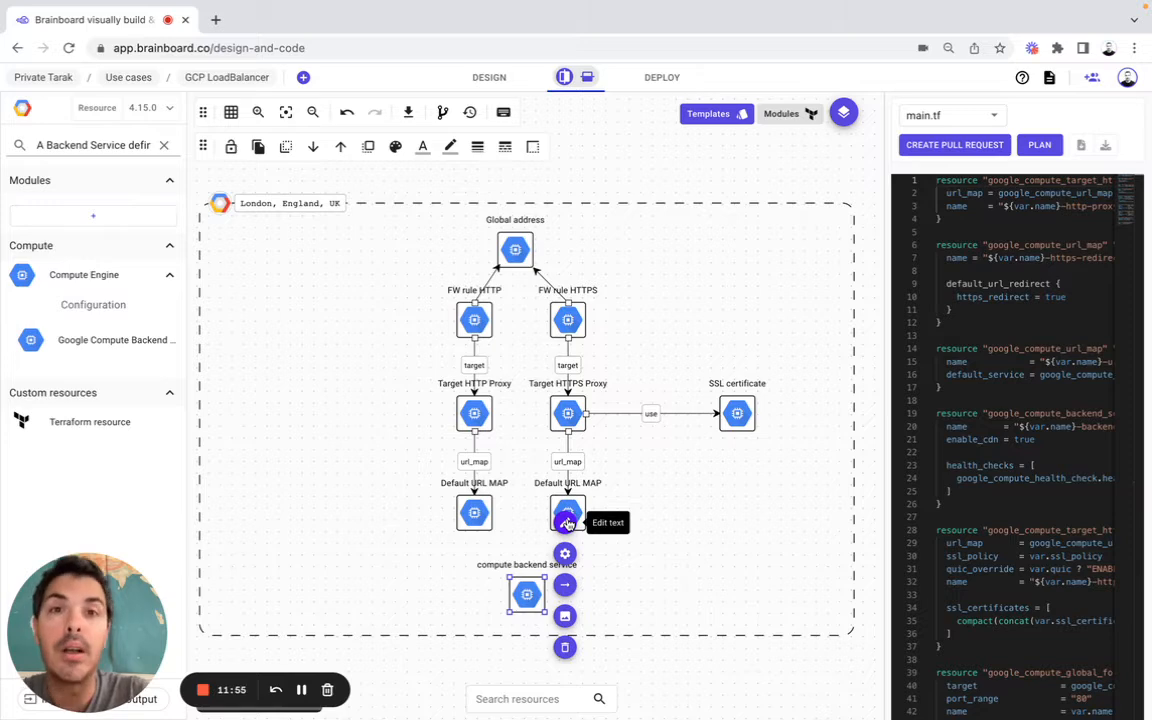
{"action": "left_click", "coordinate": [567, 522]}
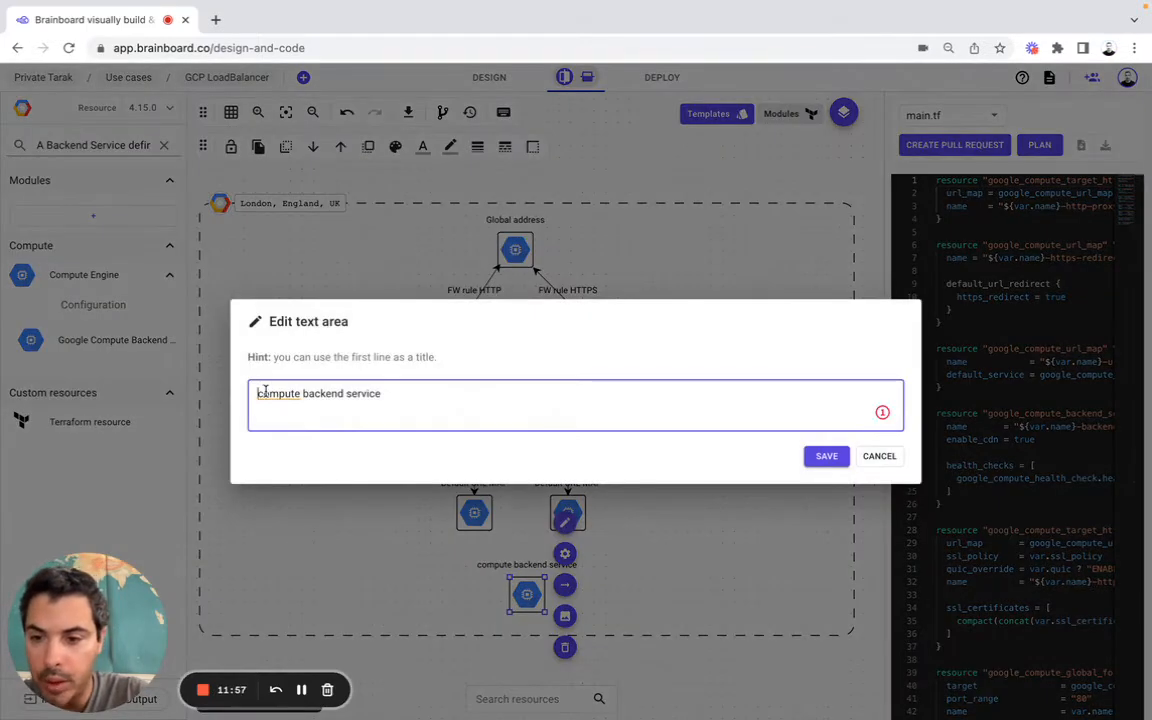
{"action": "type", "text": "C"}
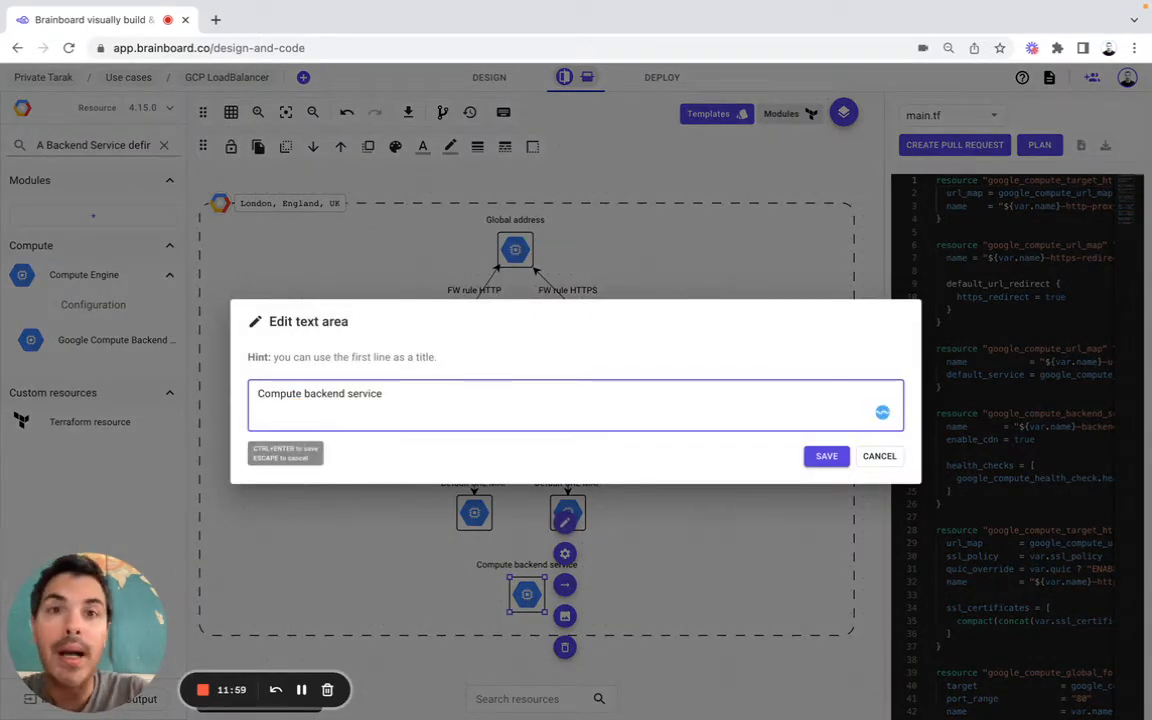
{"action": "left_click", "coordinate": [826, 456]}
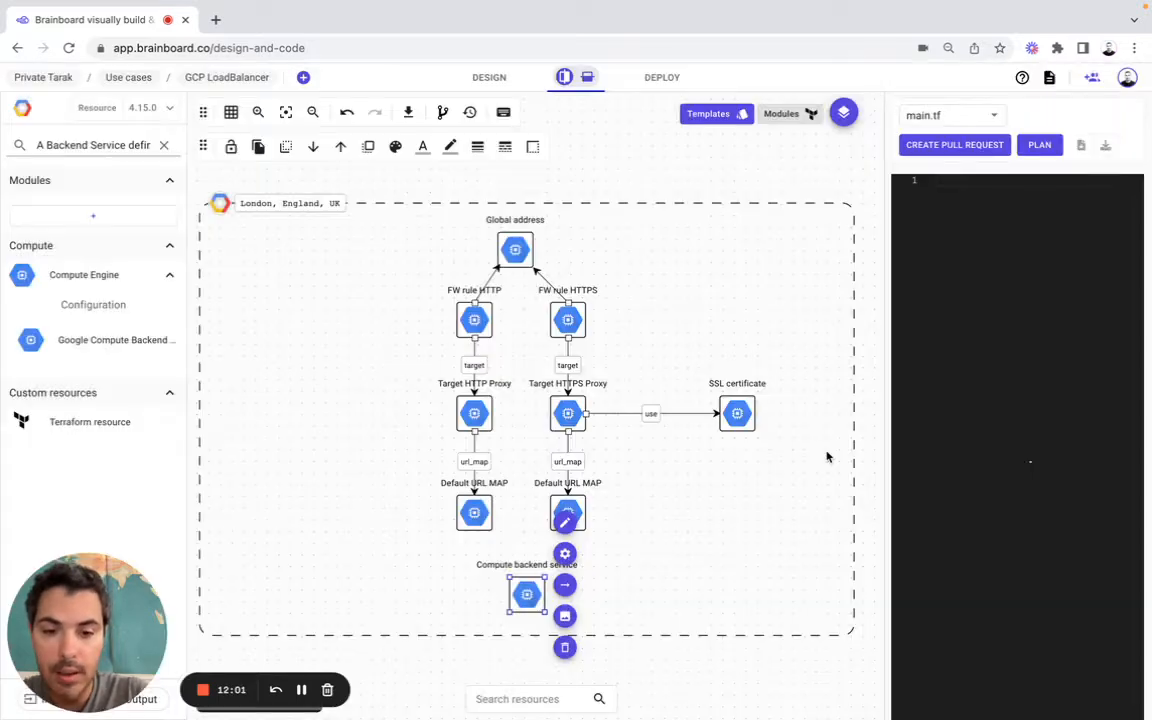
Connect the Default URL MAP under Target HTTPS Proxy to Compute backend service
{"action": "left_click", "coordinate": [581, 505]}
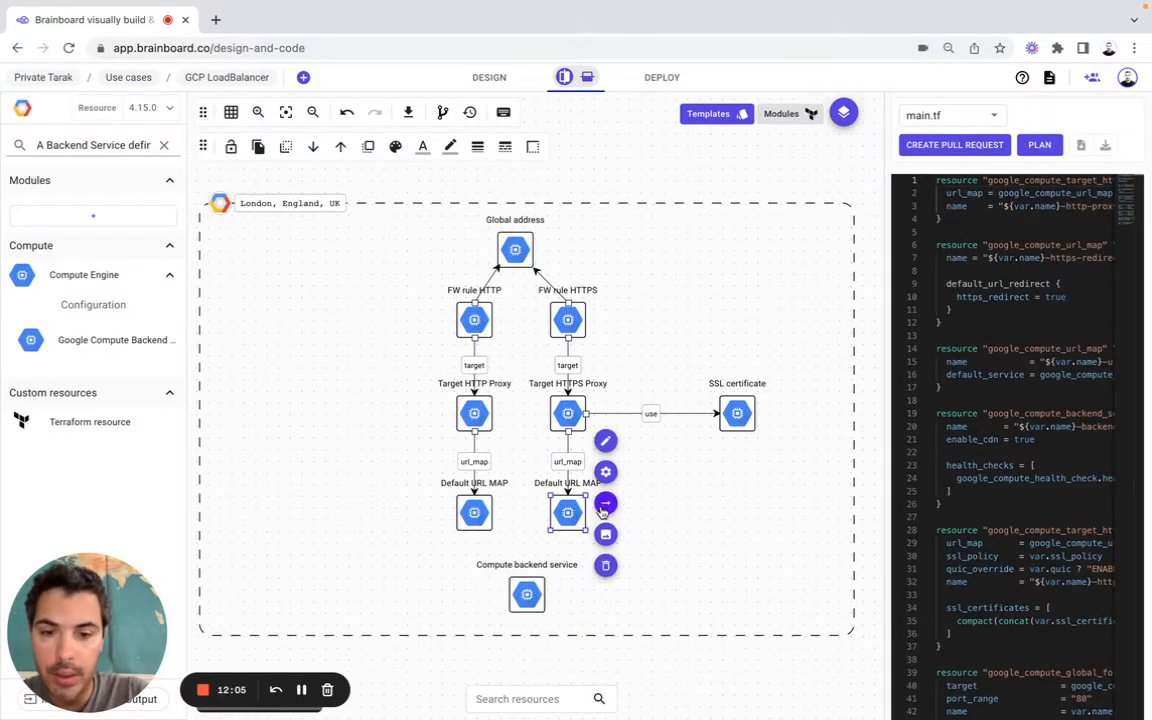
{"action": "left_click", "coordinate": [604, 501]}
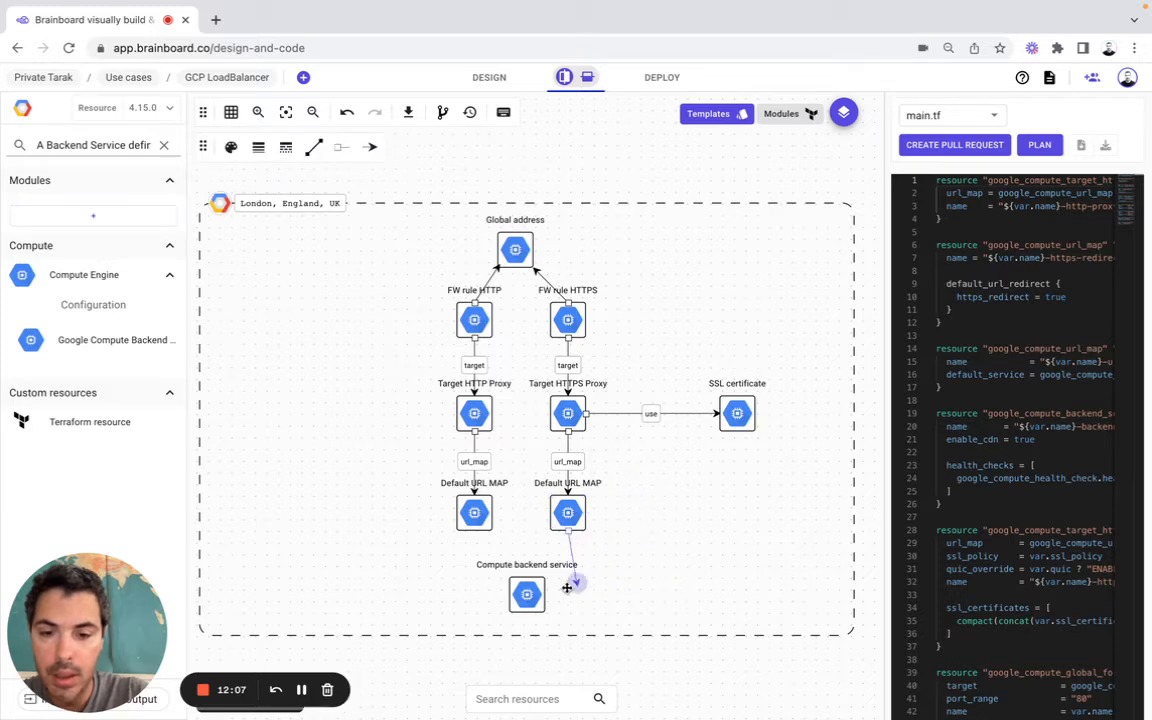
{"action": "left_click", "coordinate": [530, 596]}
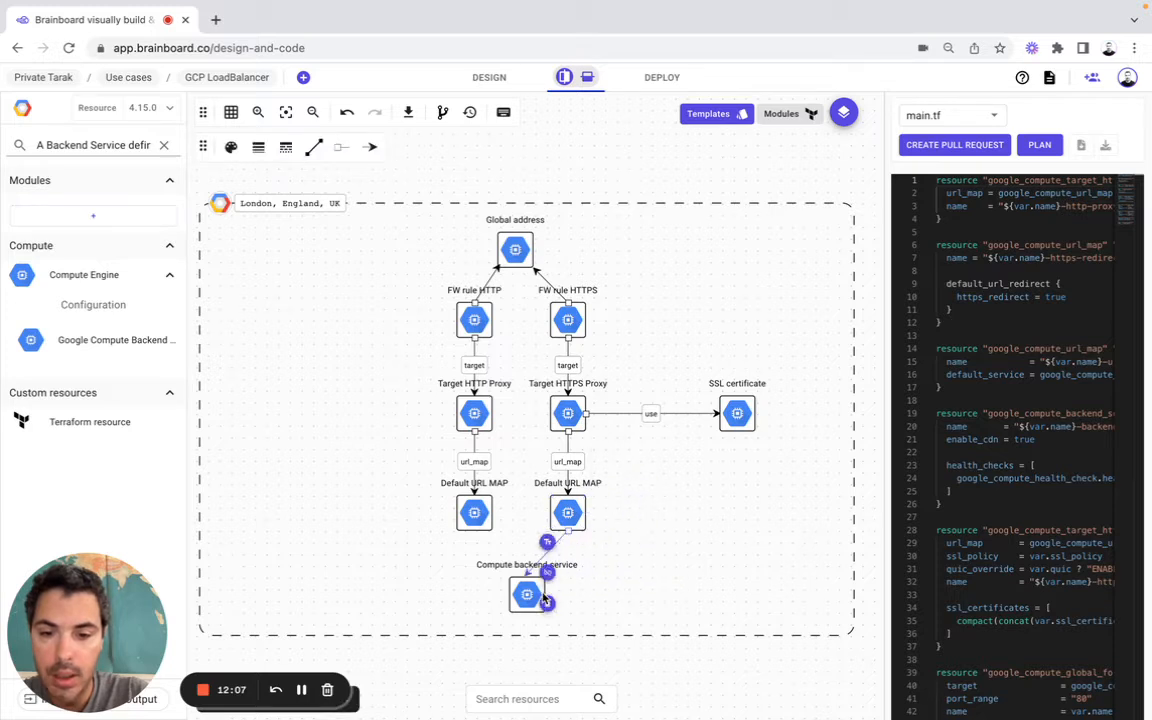
Try the right-angled and curved line styles on the connector to Compute backend service, settling on the right-angled one
{"action": "left_click", "coordinate": [313, 147]}
{"action": "left_click", "coordinate": [313, 235]}
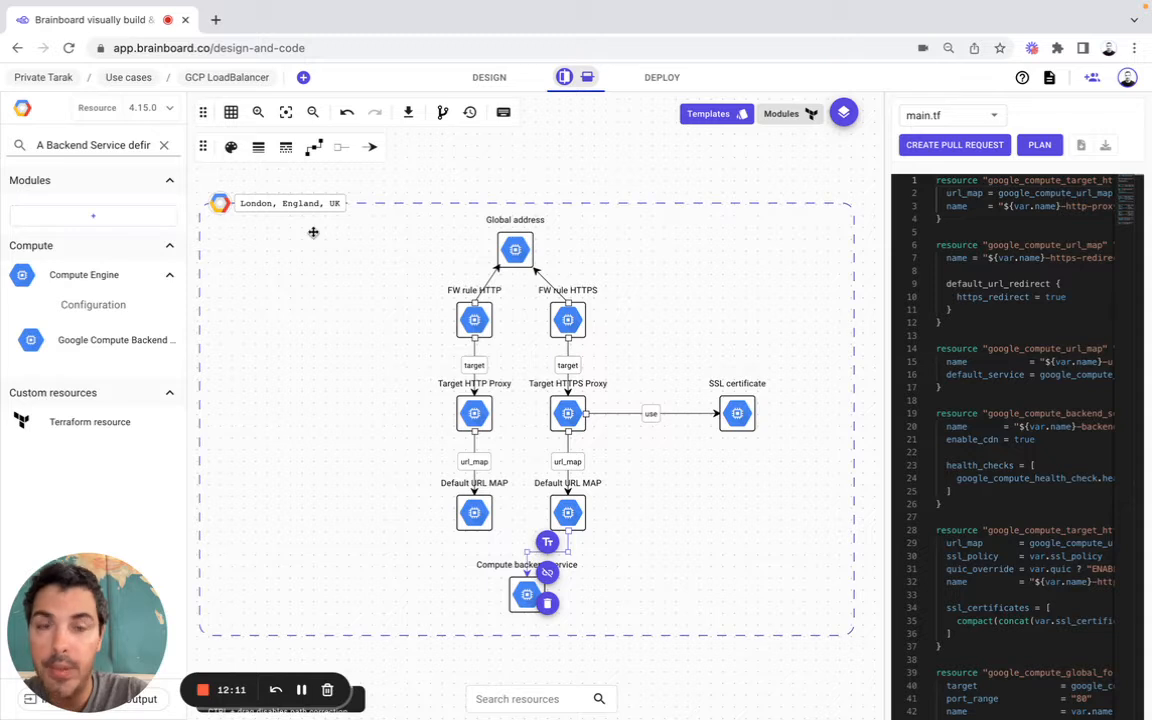
{"action": "left_click", "coordinate": [313, 147]}
{"action": "left_click", "coordinate": [312, 183]}
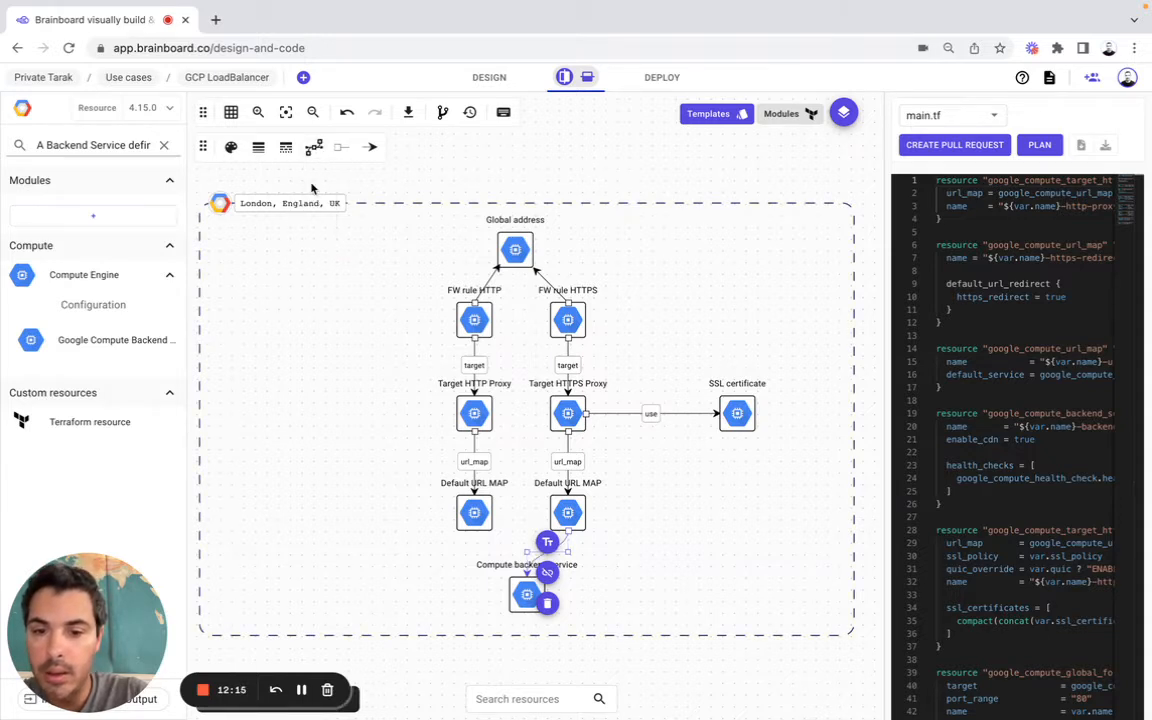
{"action": "left_click", "coordinate": [313, 147]}
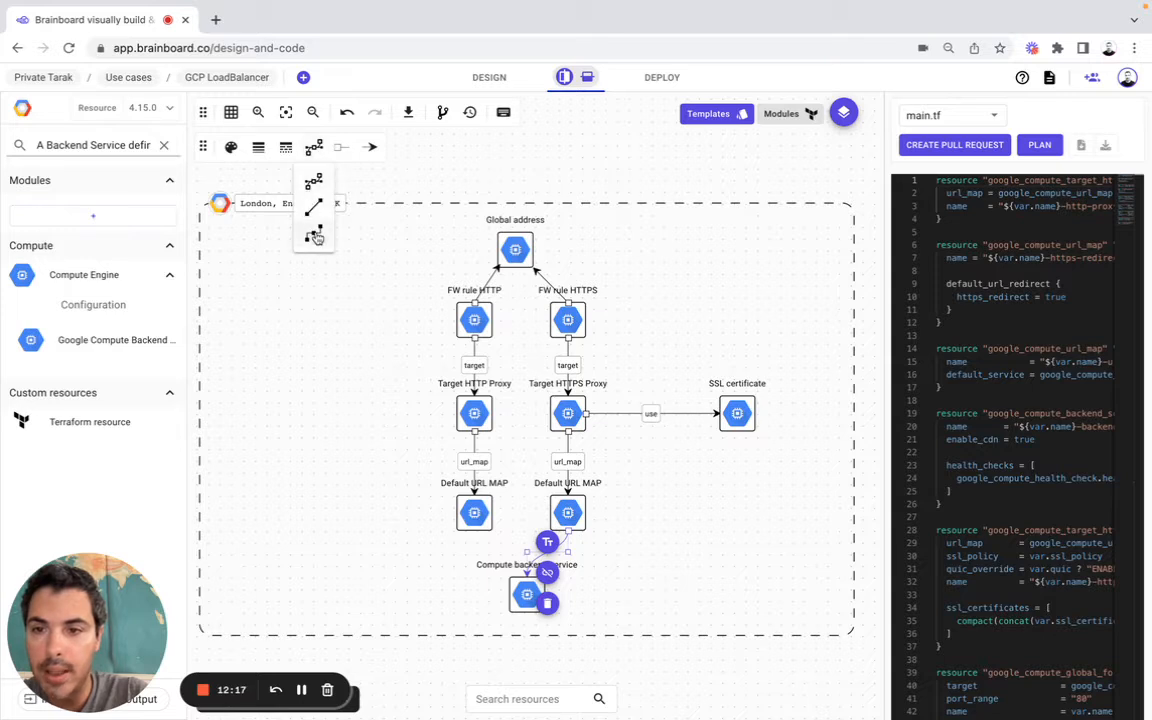
{"action": "left_click", "coordinate": [313, 235]}
{"action": "left_click", "coordinate": [531, 189]}
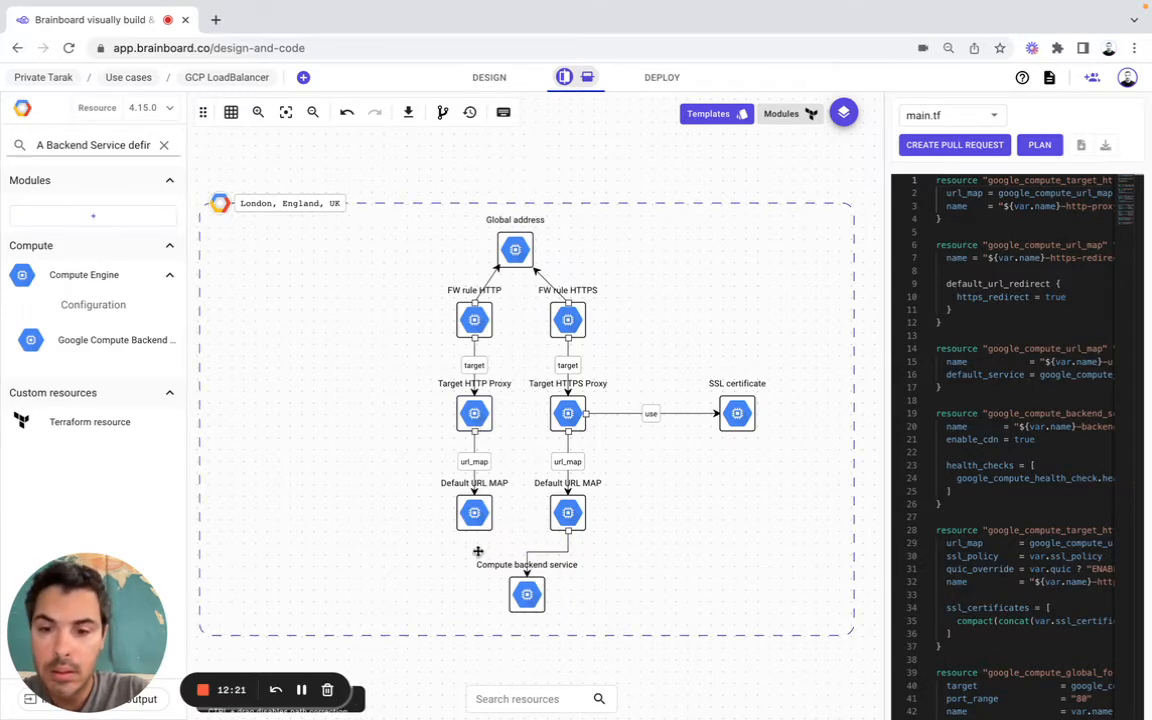
Label the connector between the HTTPS side's Default URL MAP and Compute backend service path_url_service
{"action": "left_click", "coordinate": [476, 513]}
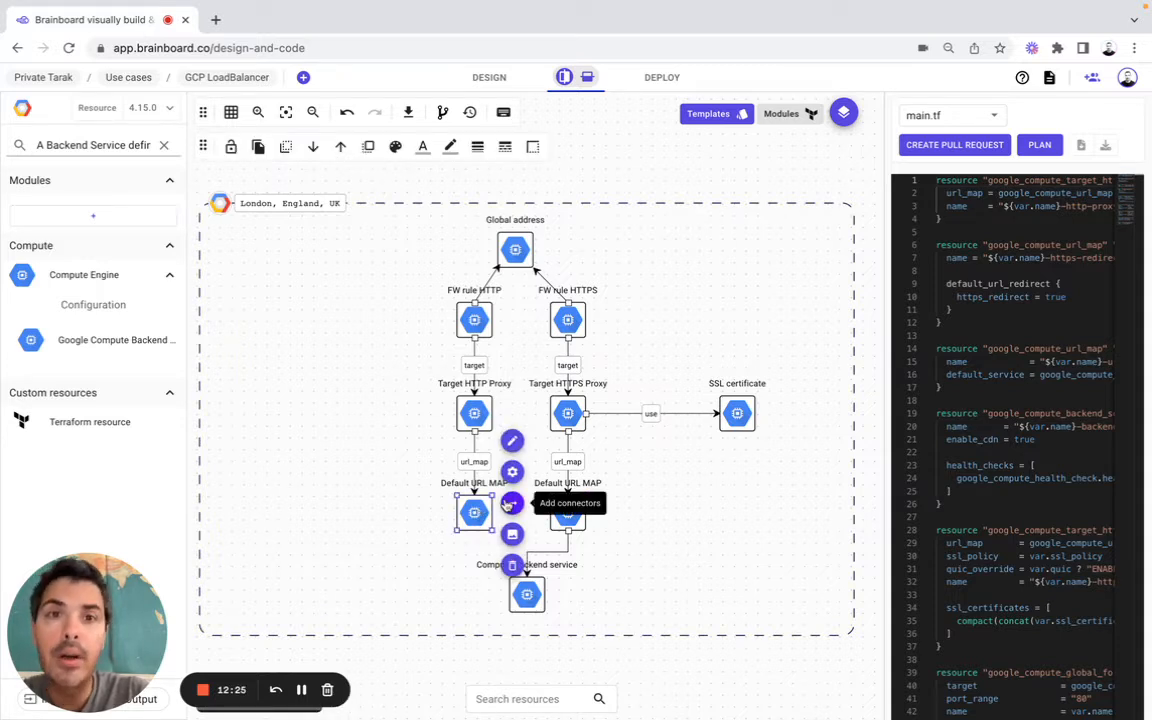
{"action": "left_click", "coordinate": [560, 550]}
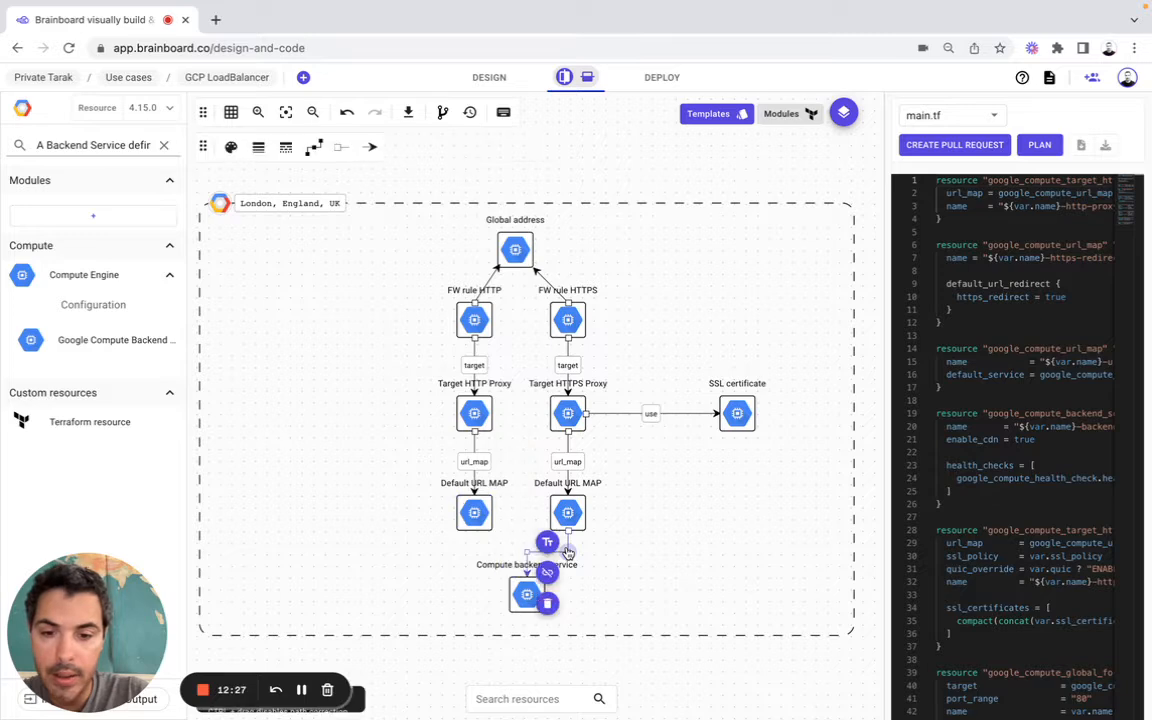
{"action": "left_click", "coordinate": [548, 543]}
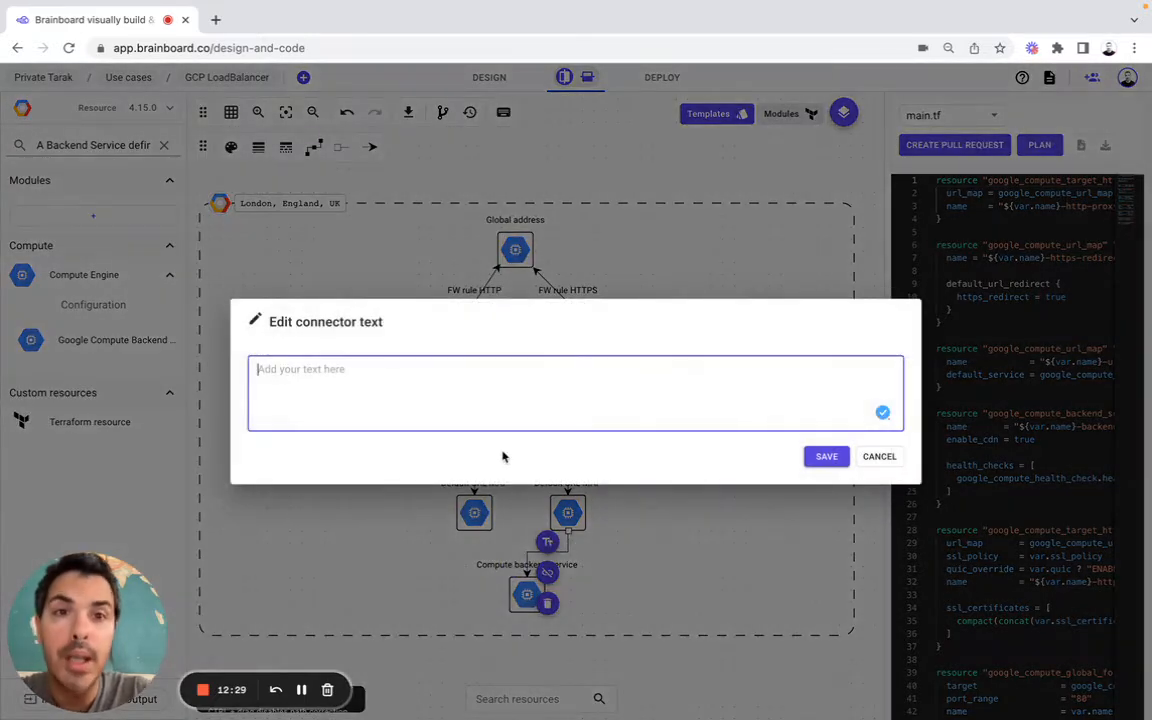
{"action": "type", "text": "path"}
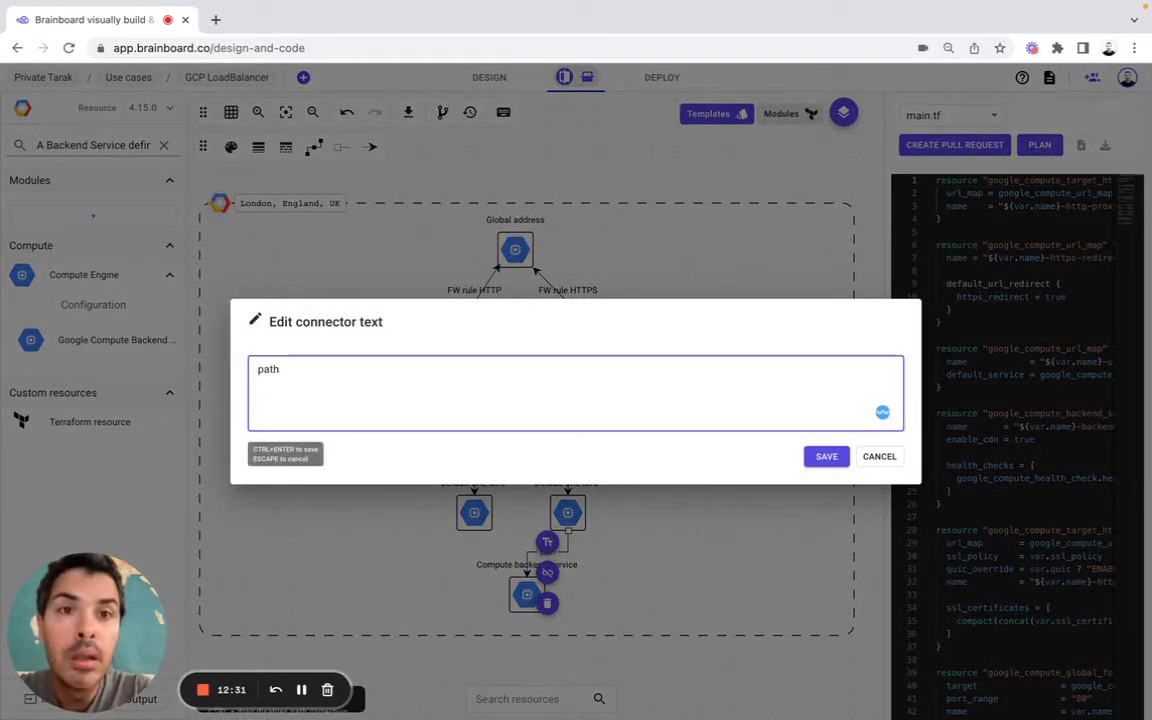
{"action": "type", "text": "_url_"}
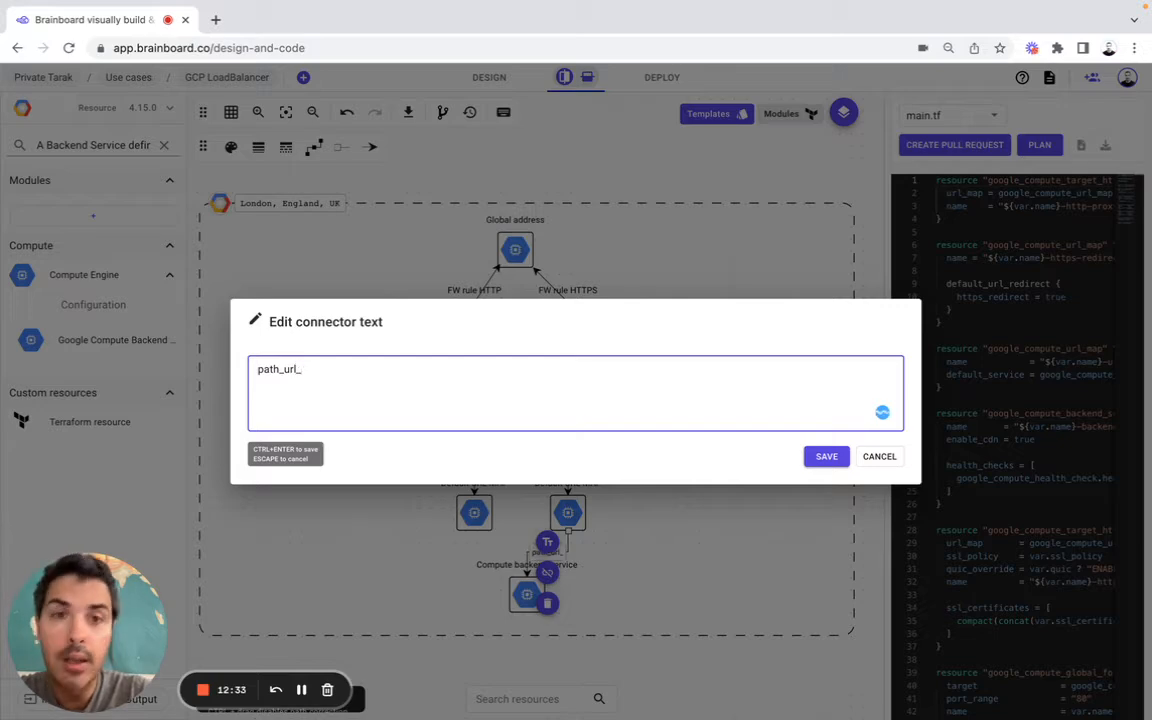
{"action": "type", "text": "service"}
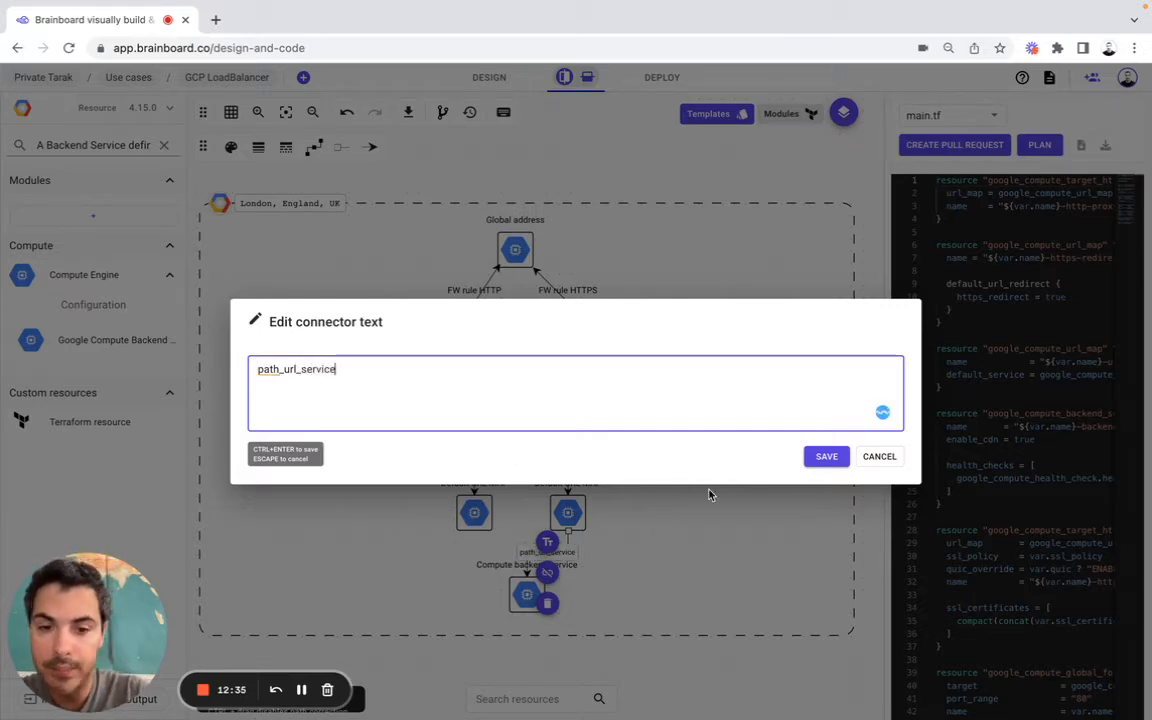
{"action": "left_click", "coordinate": [827, 457]}
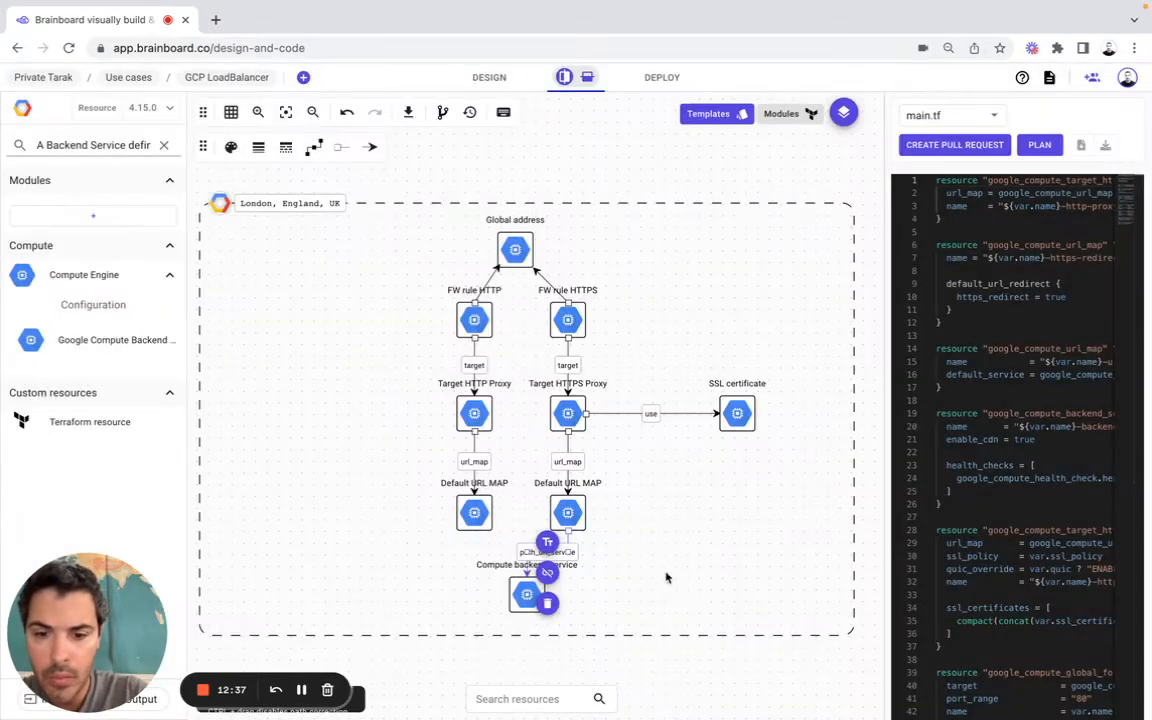
Enlarge the London, England, UK region frame downward and to the right, and move Compute backend service further below the URL maps
{"action": "left_click", "coordinate": [532, 600]}
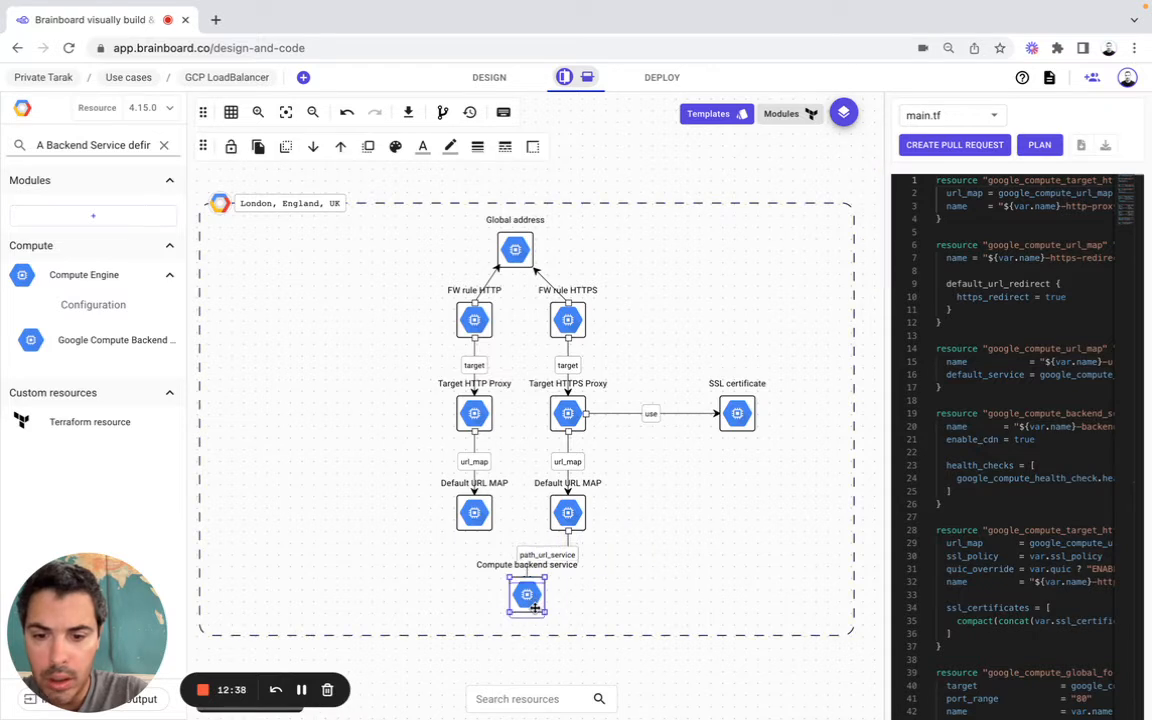
{"action": "left_click", "coordinate": [860, 636]}
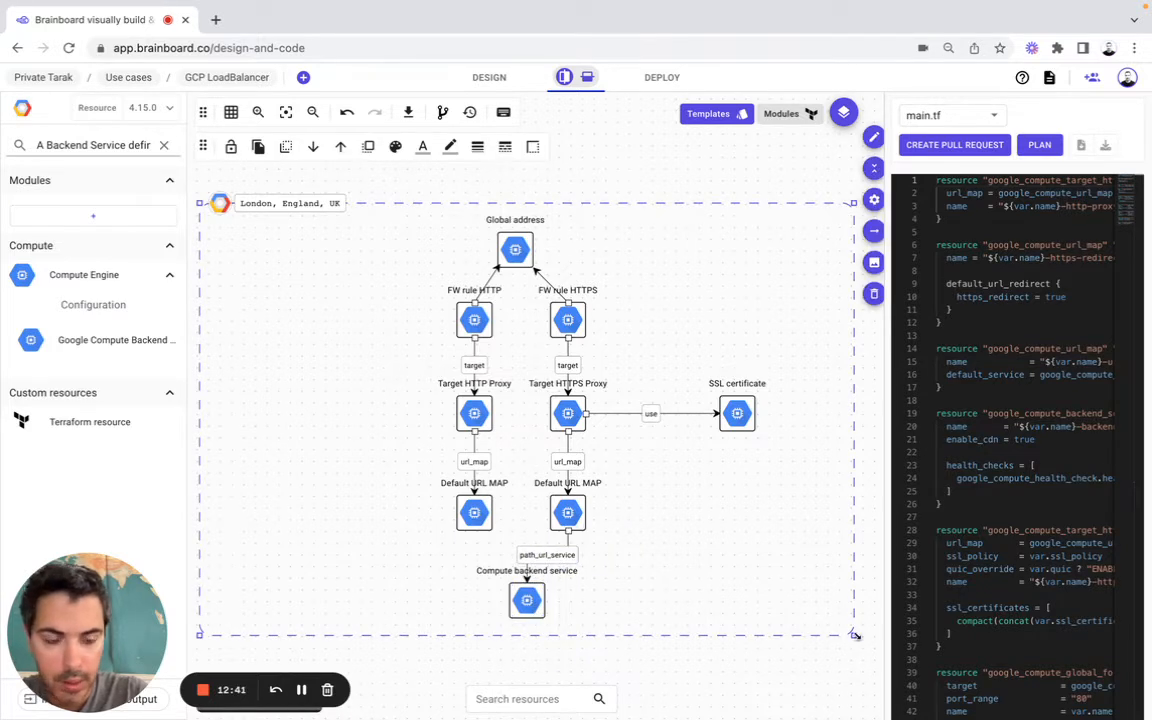
{"action": "left_click_drag", "start_coordinate": [856, 636], "coordinate": [889, 704]}
{"action": "left_click", "coordinate": [533, 608]}
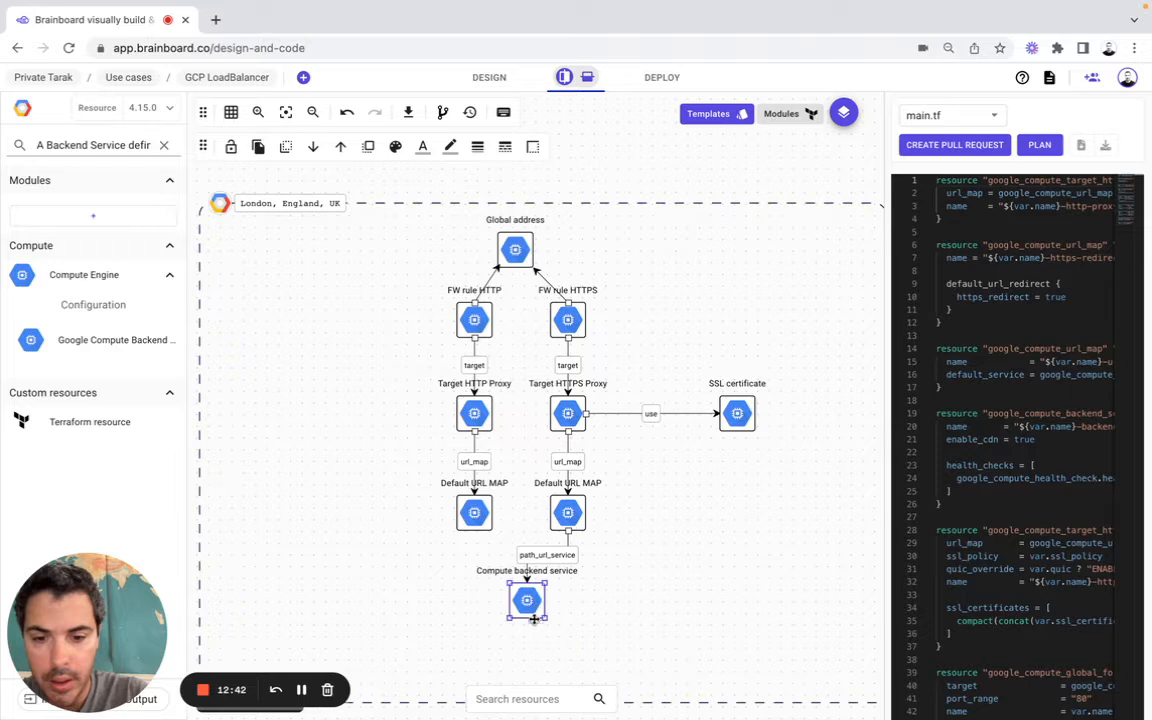
{"action": "left_click_drag", "start_coordinate": [534, 619], "coordinate": [534, 631]}
{"action": "left_click", "coordinate": [678, 596]}
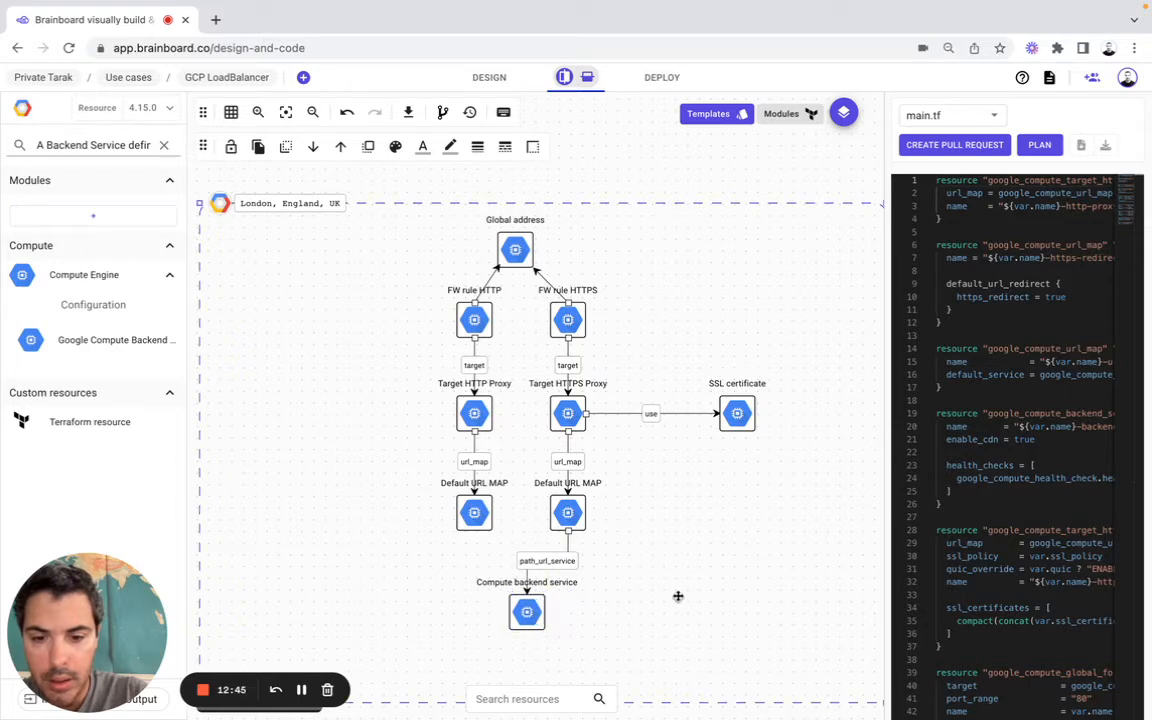
Connect the Default URL MAP under Target HTTP Proxy to Compute backend service
{"action": "left_click", "coordinate": [474, 510]}
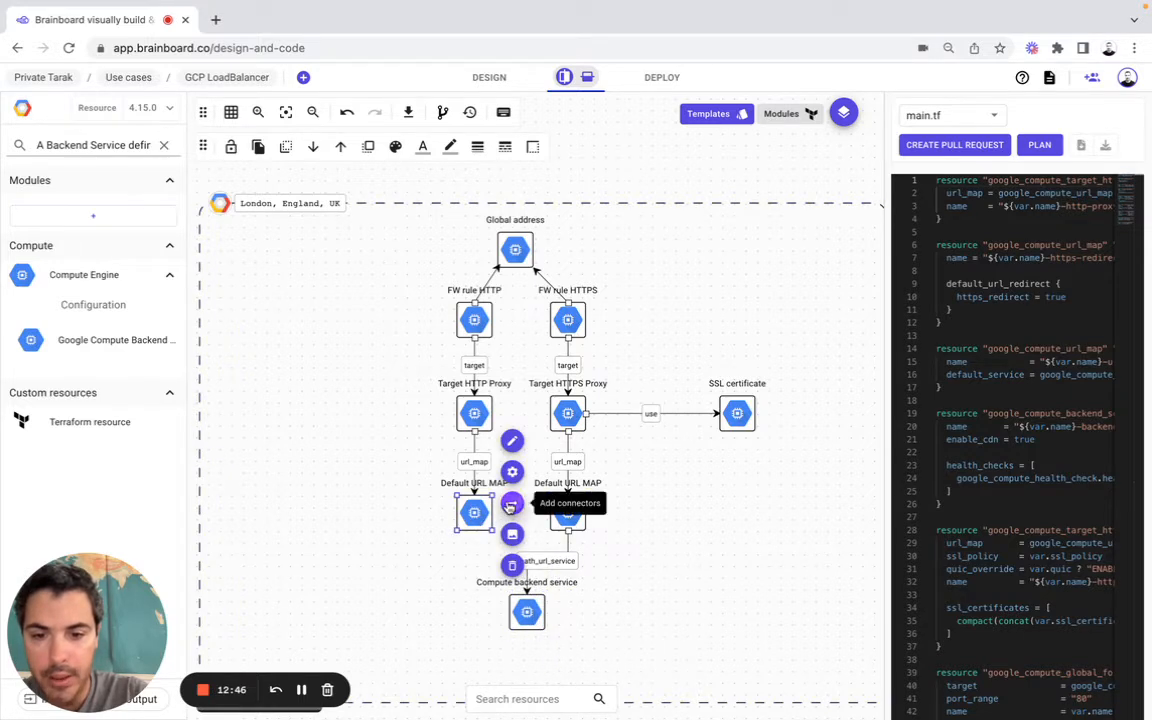
{"action": "left_click", "coordinate": [510, 505]}
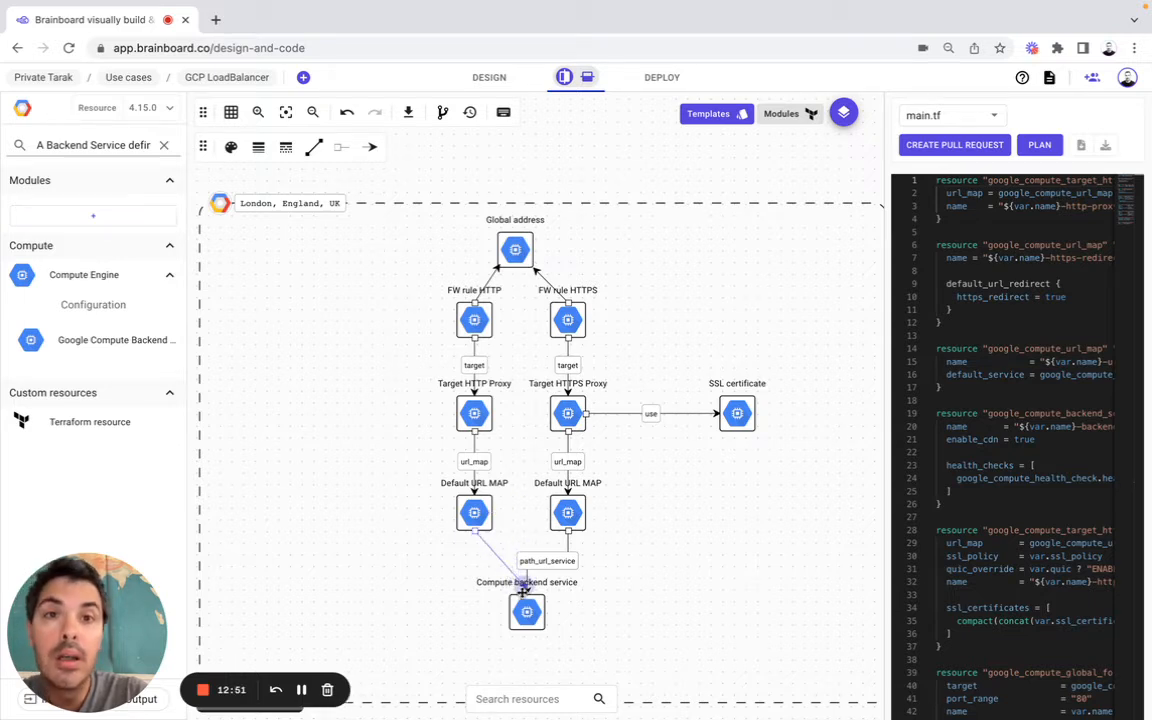
{"action": "left_click", "coordinate": [523, 593]}
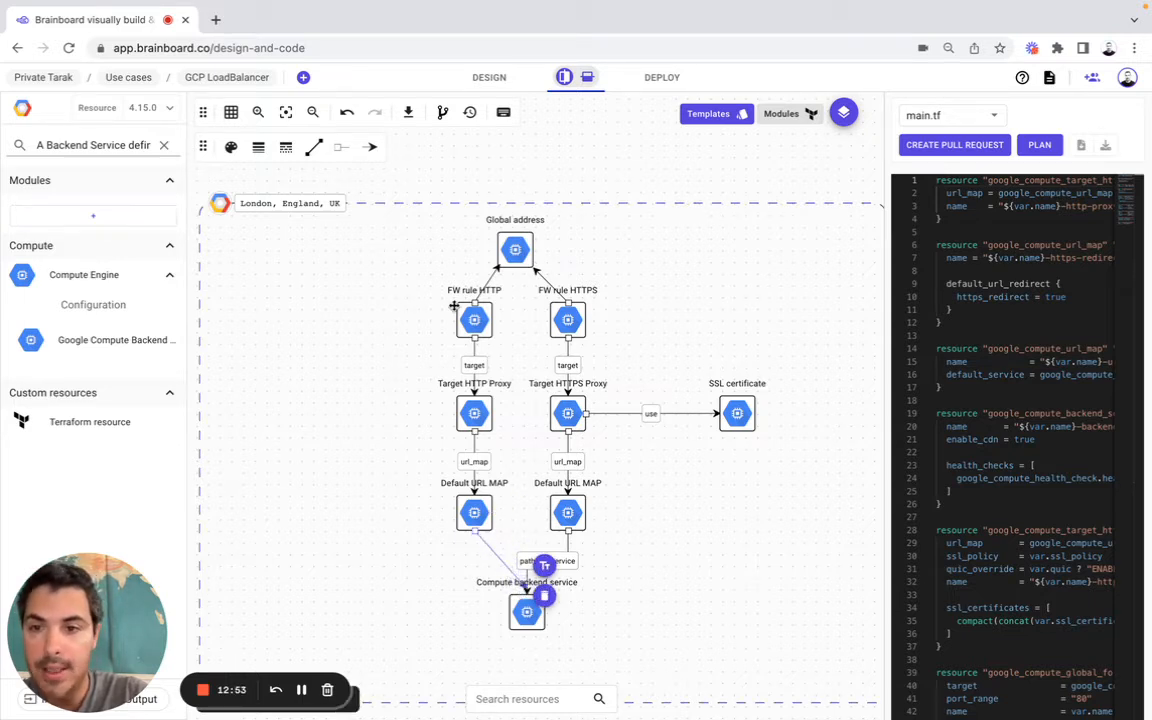
Give the HTTP side's connector the right-angled line style and line up the HTTPS connector's arrowhead with it at Compute backend service
{"action": "left_click", "coordinate": [313, 147]}
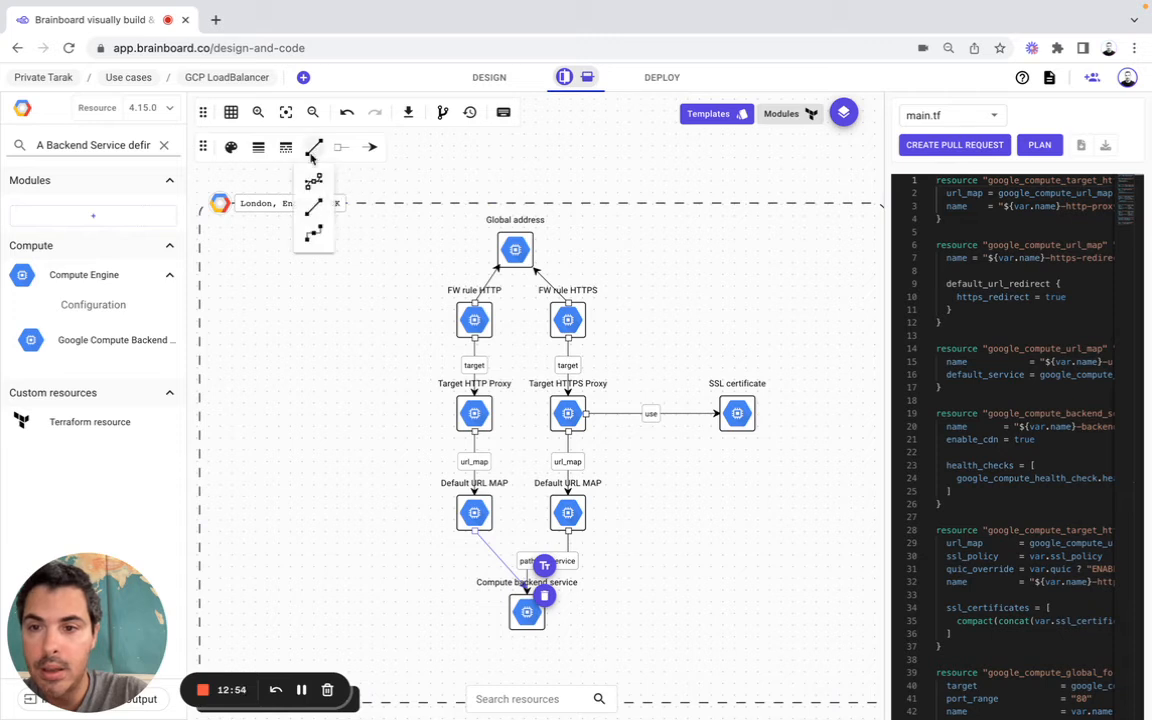
{"action": "left_click", "coordinate": [315, 234]}
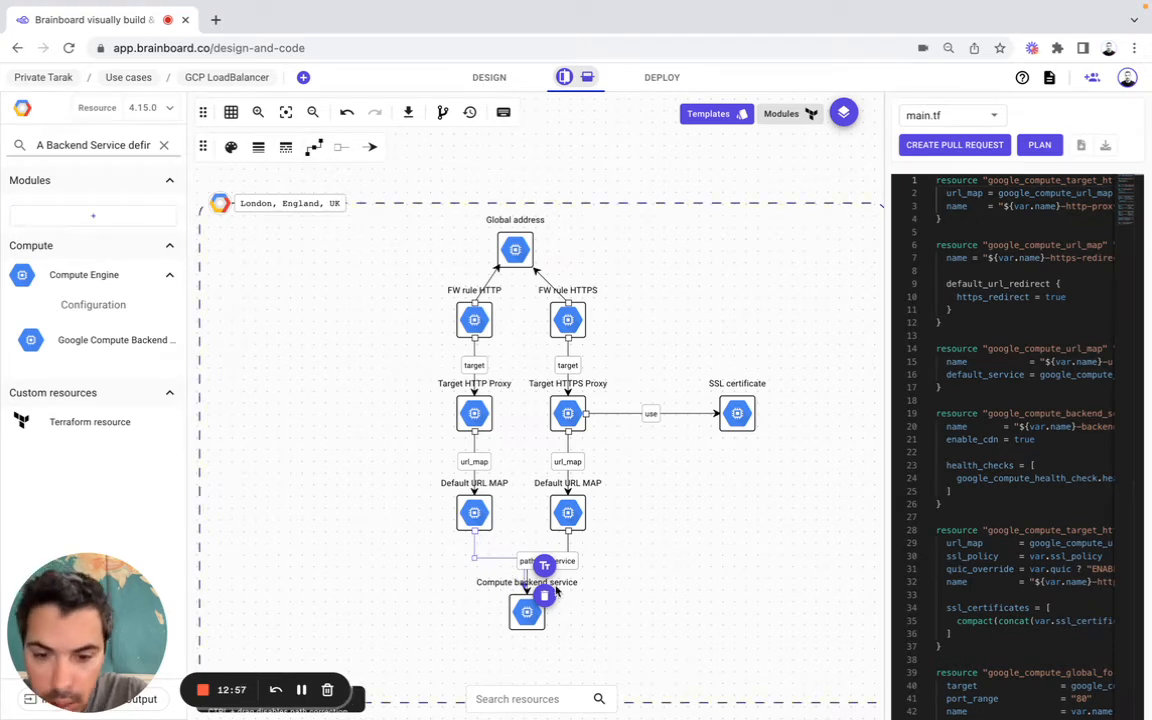
{"action": "left_click", "coordinate": [524, 588]}
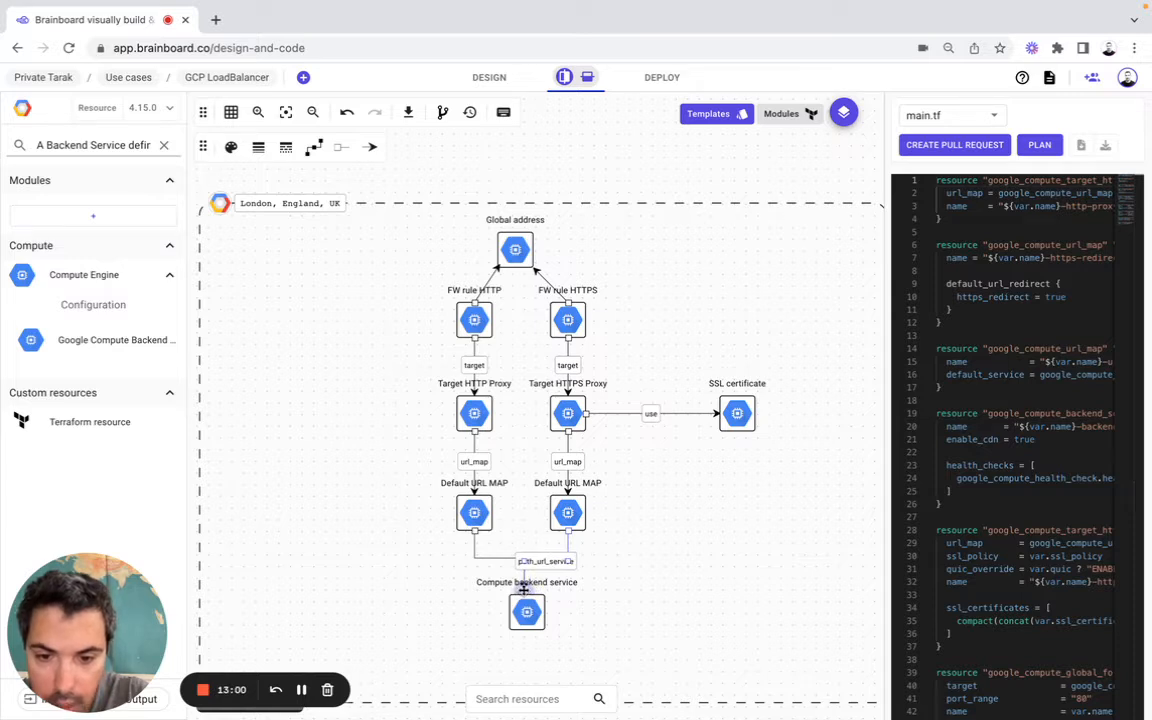
{"action": "left_click", "coordinate": [593, 186]}
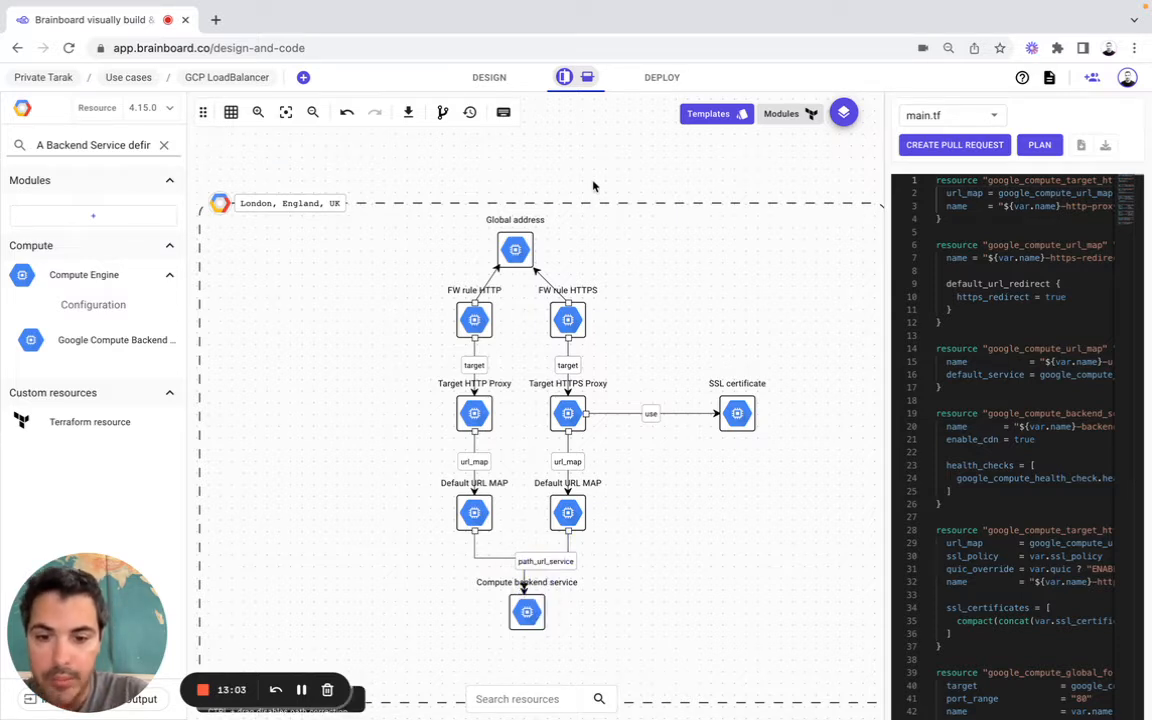
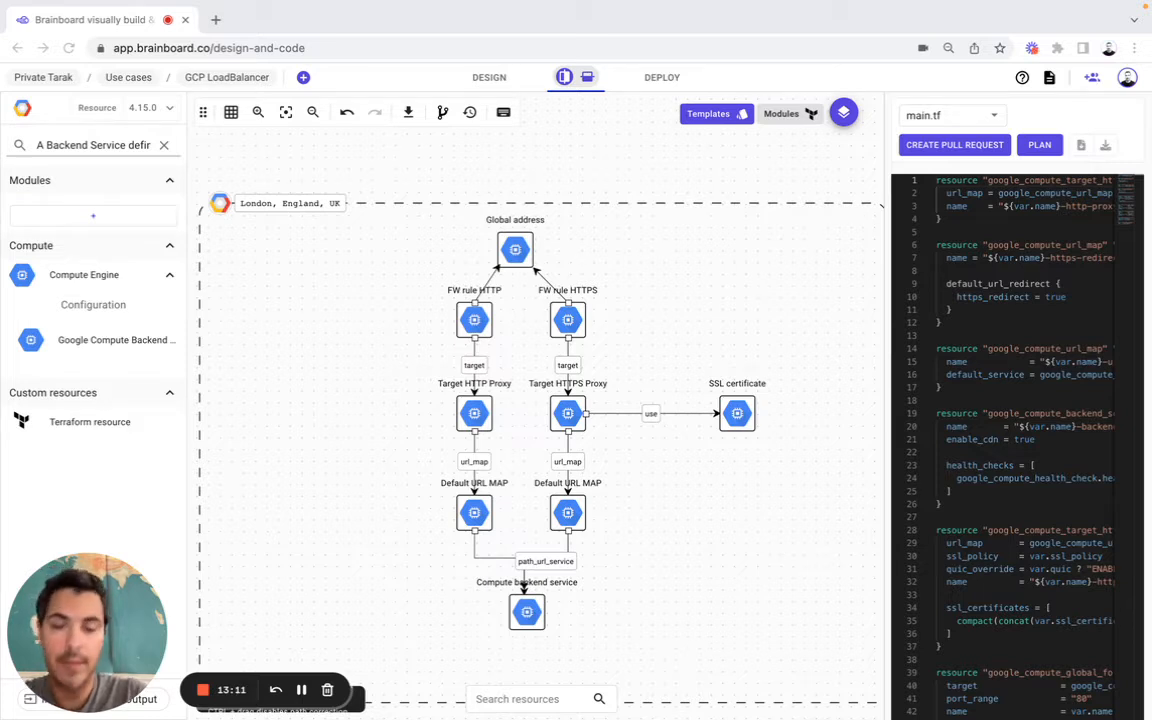
Find the resource described as Health Checks determine whether instances are responsive and able to do work, and place Google Compute Health Check left of Compute backend service
{"action": "left_click", "coordinate": [100, 160]}
{"action": "triple_click", "coordinate": [108, 145]}
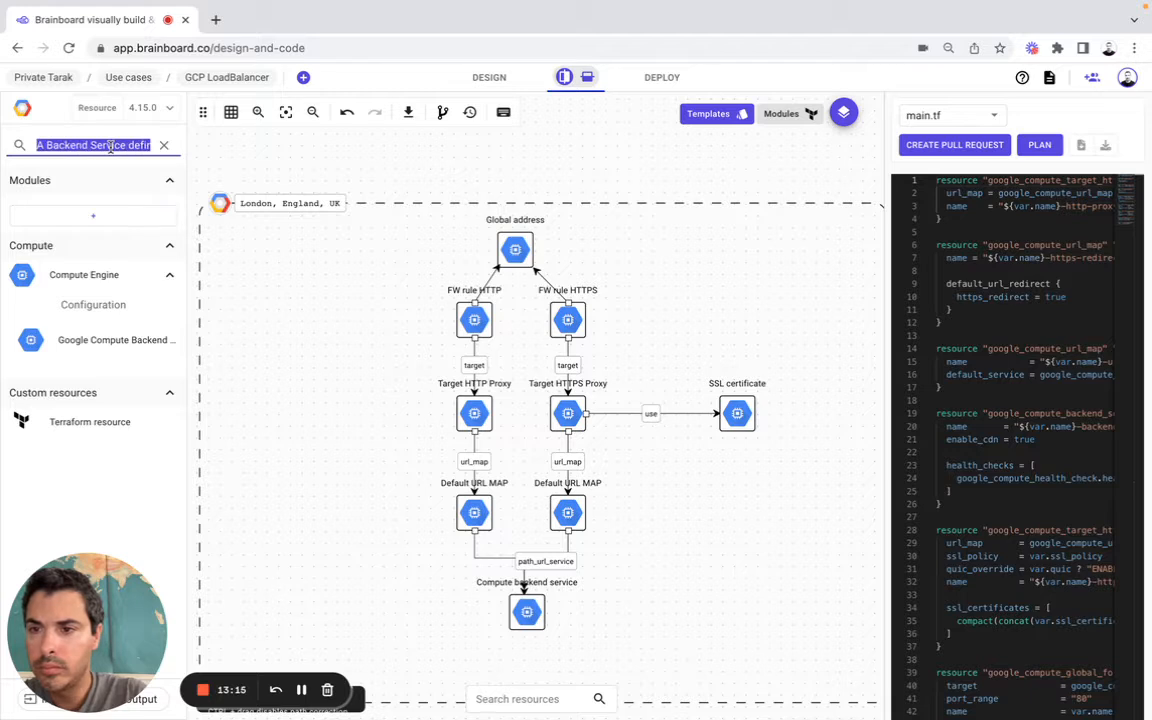
{"action": "key", "text": "ctrl+v"}
{"action": "mouse_move", "coordinate": [131, 408]}
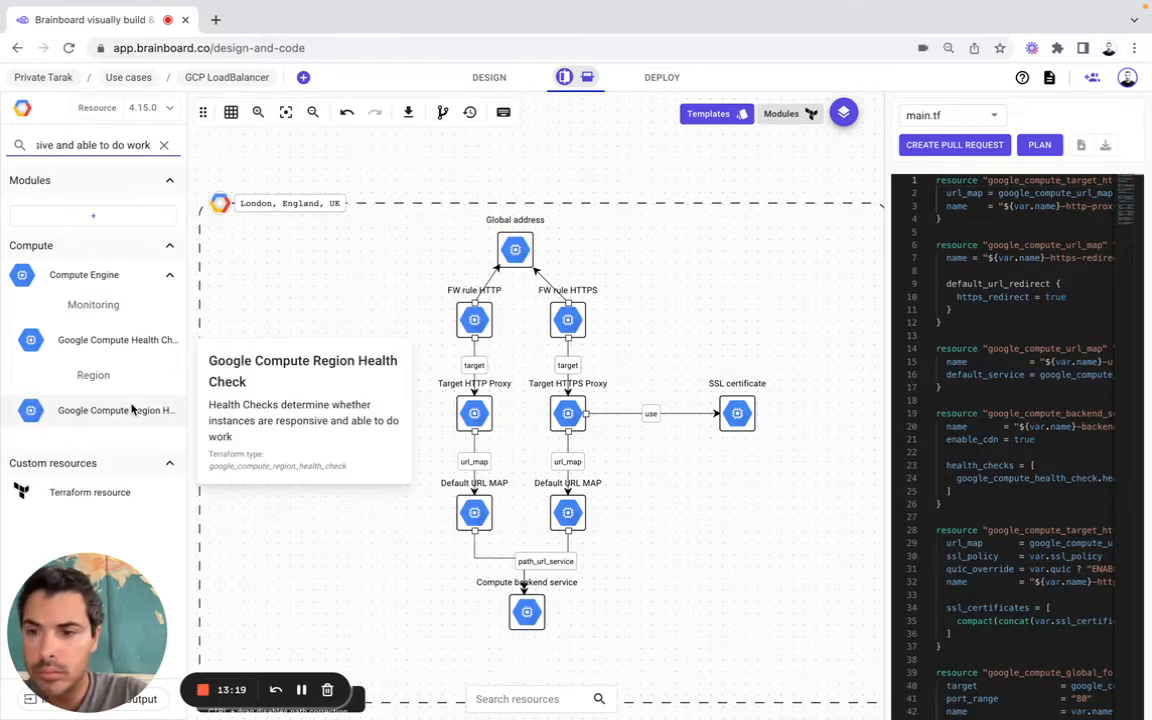
{"action": "mouse_move", "coordinate": [148, 347]}
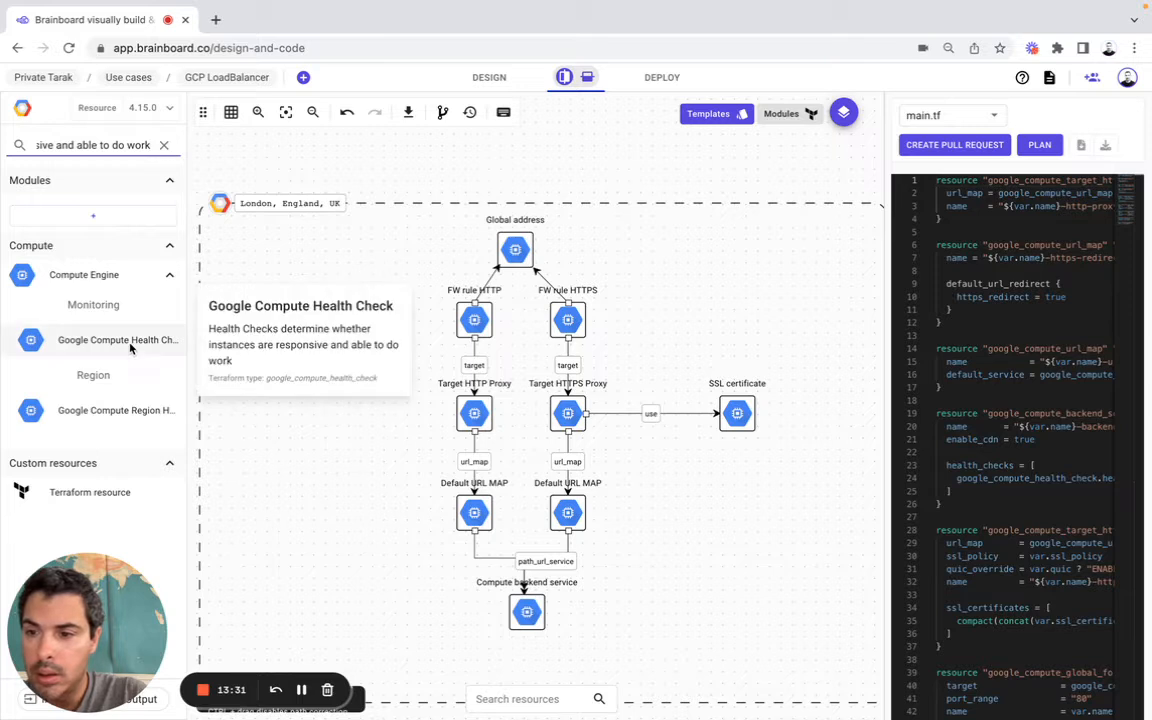
{"action": "mouse_move", "coordinate": [130, 347]}
{"action": "left_mouse_down"}
{"action": "mouse_move", "coordinate": [360, 519]}
{"action": "mouse_move", "coordinate": [397, 597]}
{"action": "mouse_move", "coordinate": [368, 602]}
{"action": "left_mouse_up"}
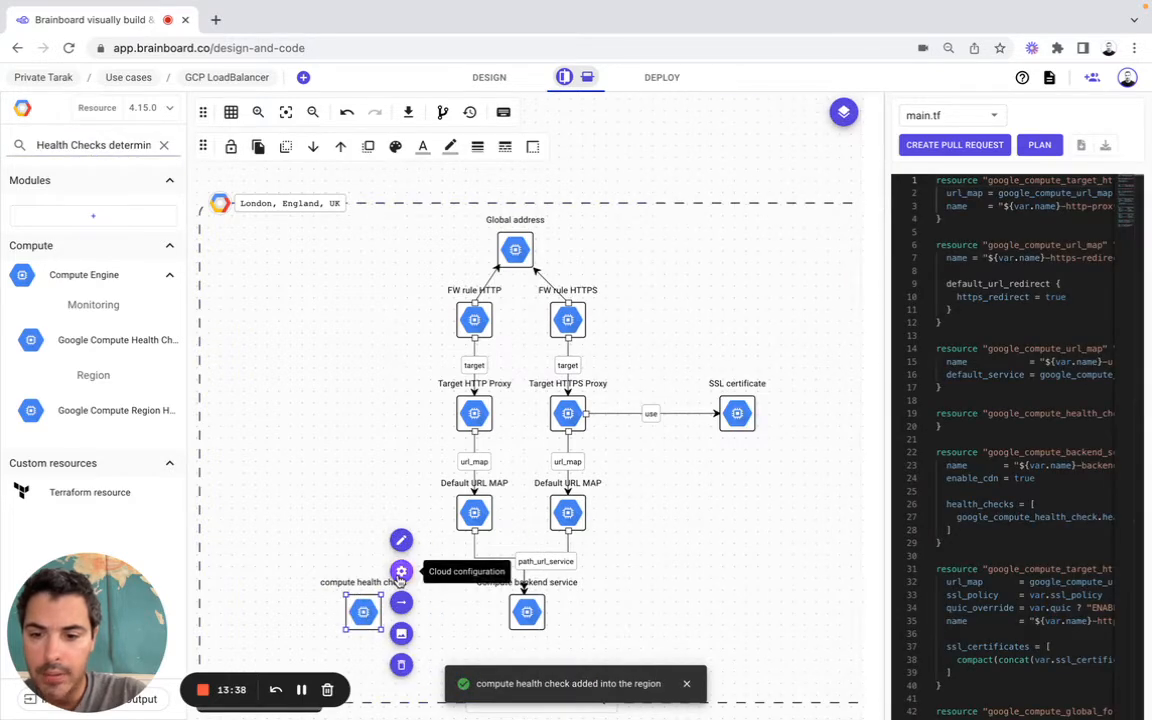
Set the compute health check's resource name to health_check and its name to ${var.name}-hc
{"action": "left_click", "coordinate": [401, 540]}
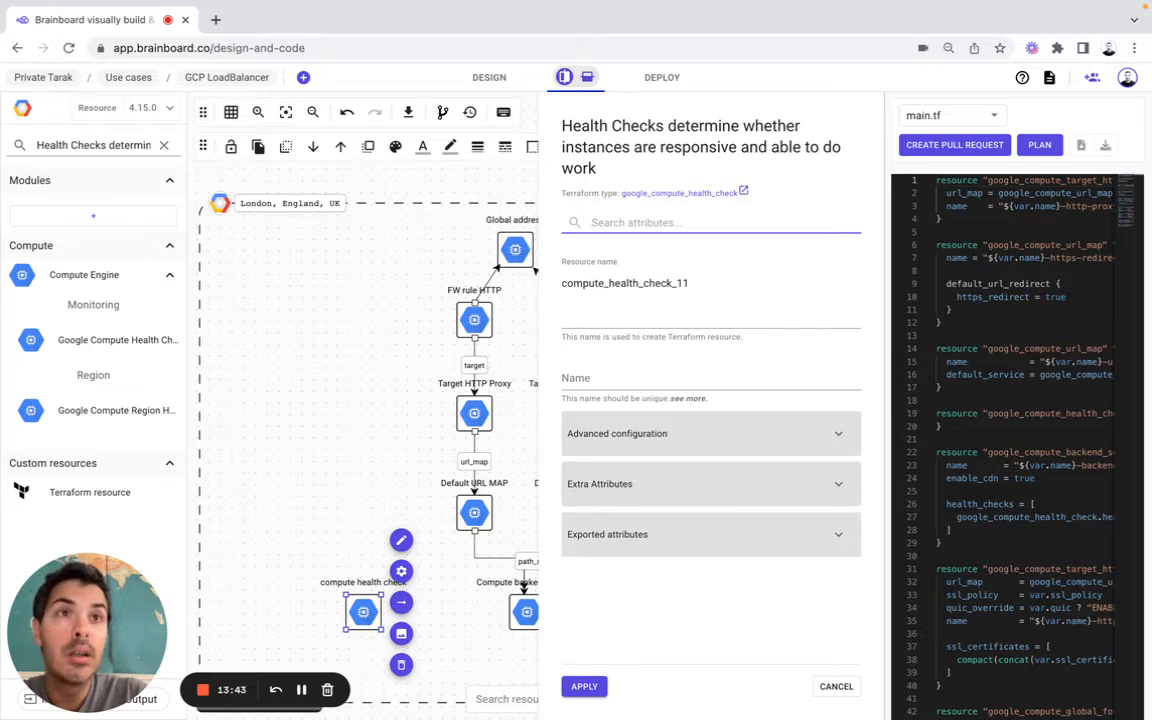
{"action": "key", "text": "super+Tab"}
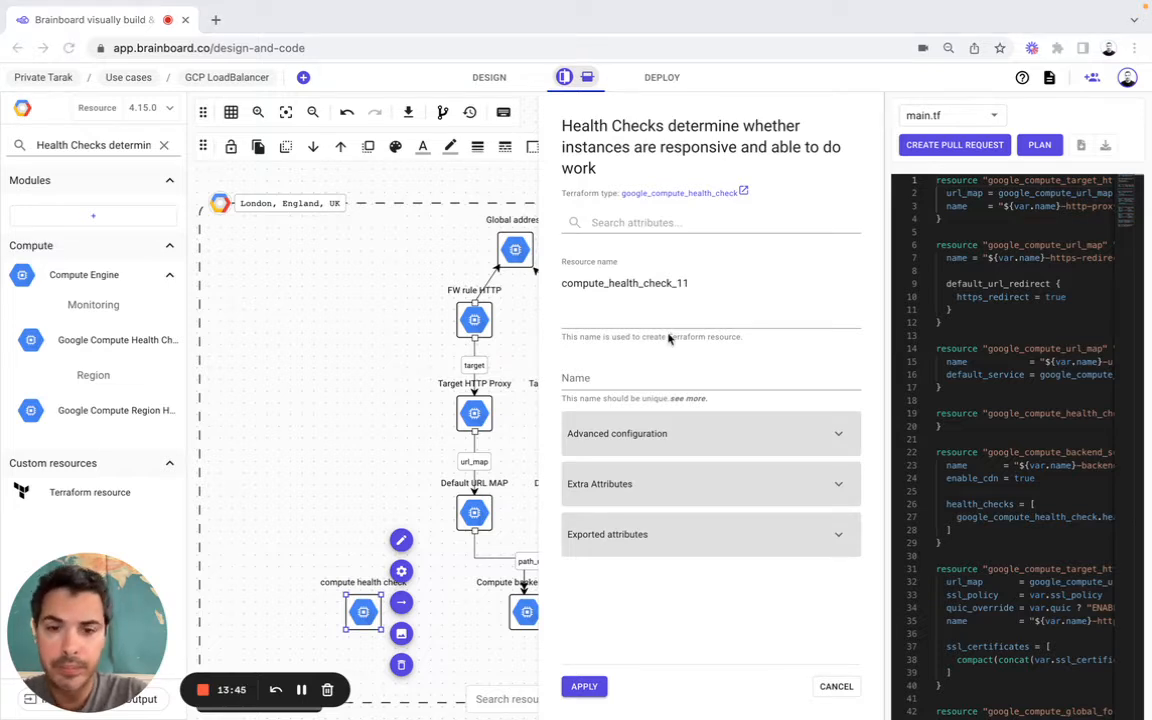
{"action": "key", "text": "super+Tab"}
{"action": "double_click", "coordinate": [605, 282]}
{"action": "type", "text": "health_check"}
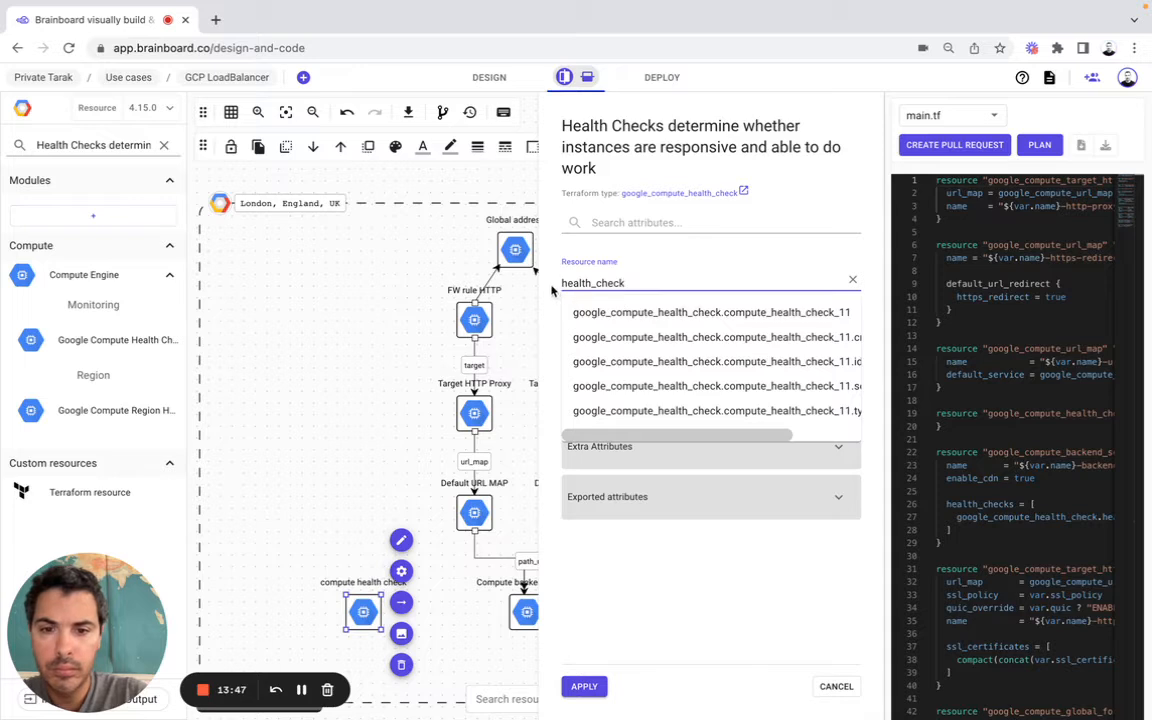
{"action": "left_click", "coordinate": [594, 342]}
{"action": "key", "text": "super+Tab"}
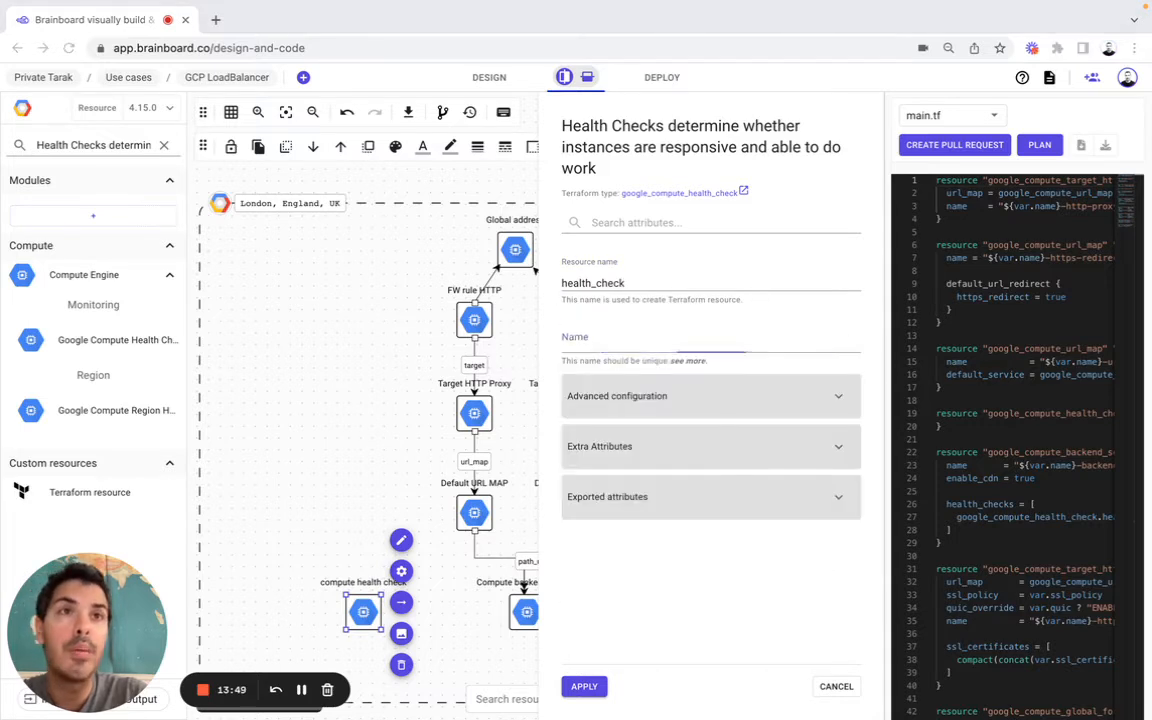
{"action": "left_click", "coordinate": [585, 344]}
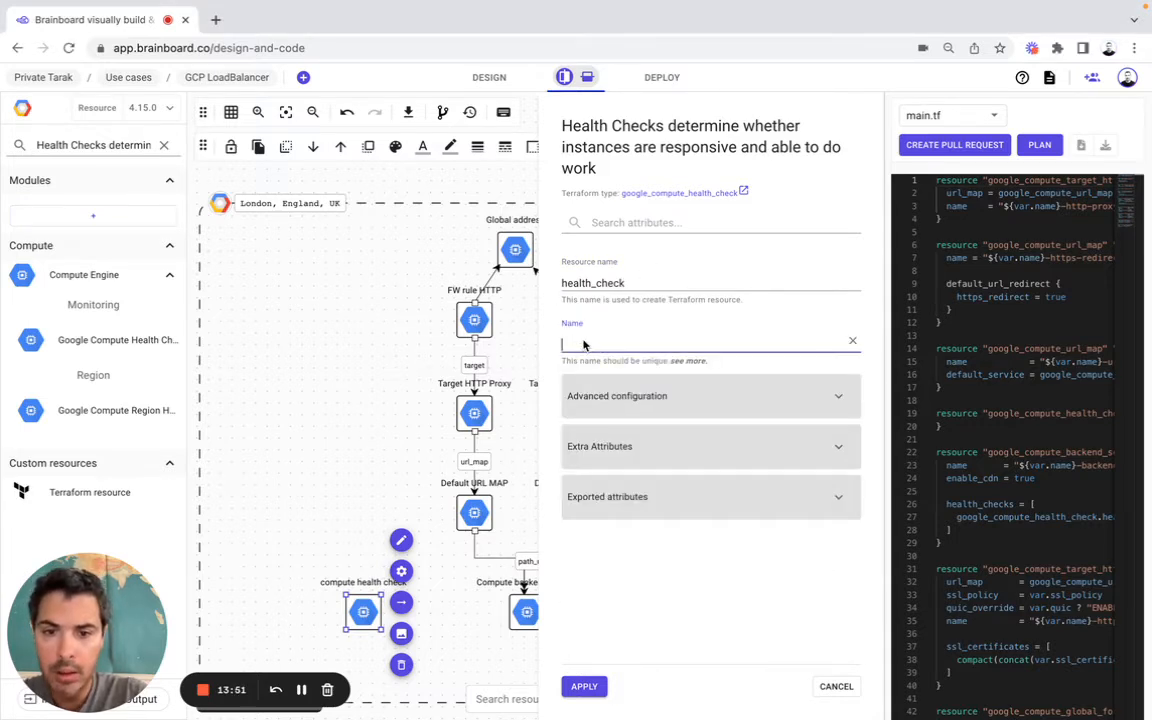
{"action": "type", "text": "${var.name}-hc"}
{"action": "key", "text": "super+Tab"}
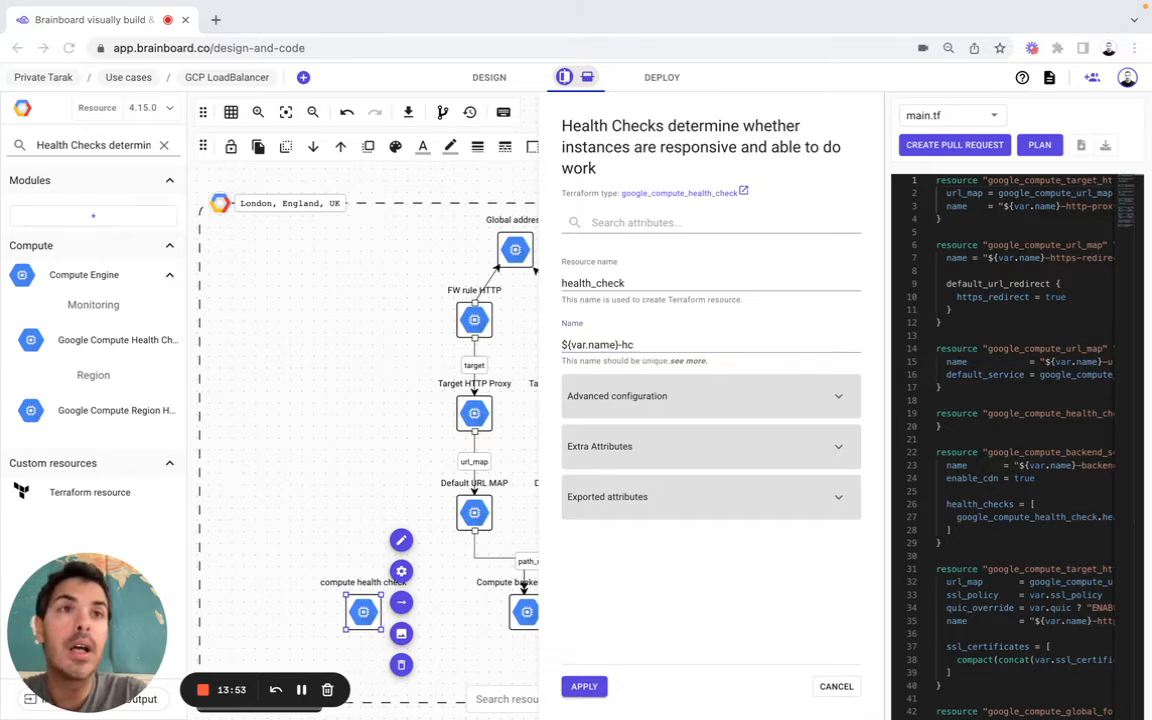
In the health check's advanced configuration, set Check Interval Sec to 5 and Healthy Threshold to 2
{"action": "left_click", "coordinate": [645, 398]}
{"action": "left_click", "coordinate": [609, 452]}
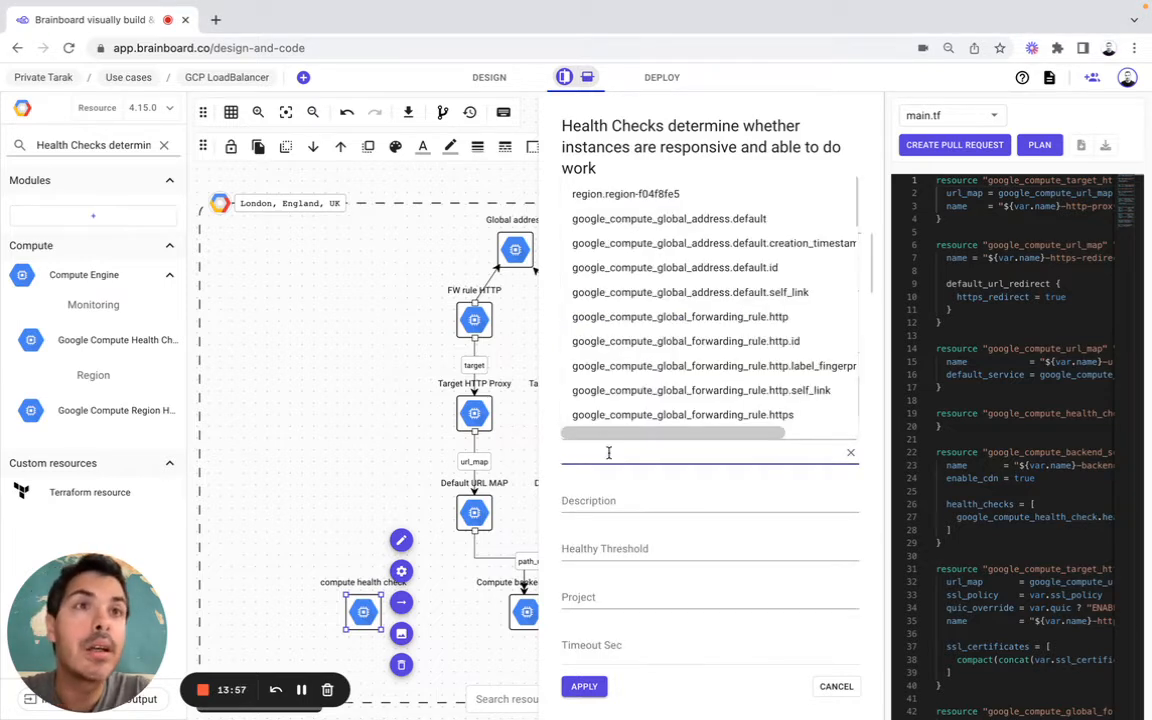
{"action": "type", "text": "5"}
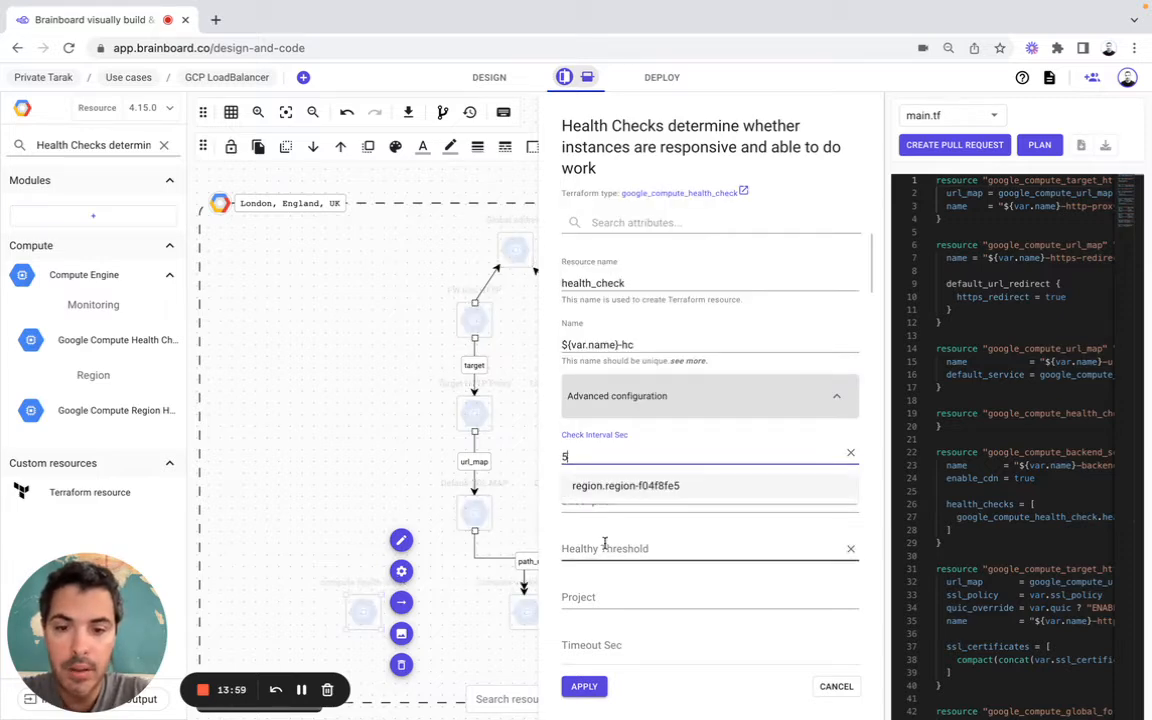
{"action": "left_click", "coordinate": [604, 545]}
{"action": "left_click", "coordinate": [552, 522]}
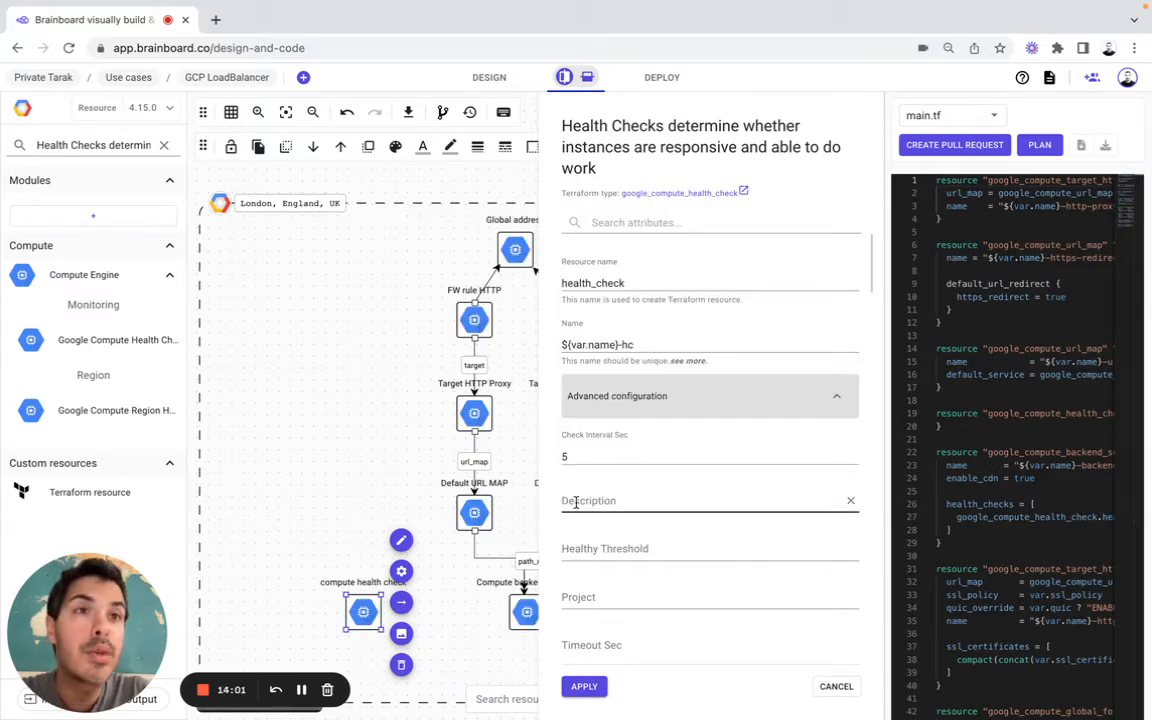
{"action": "left_click", "coordinate": [586, 548]}
{"action": "type", "text": "2"}
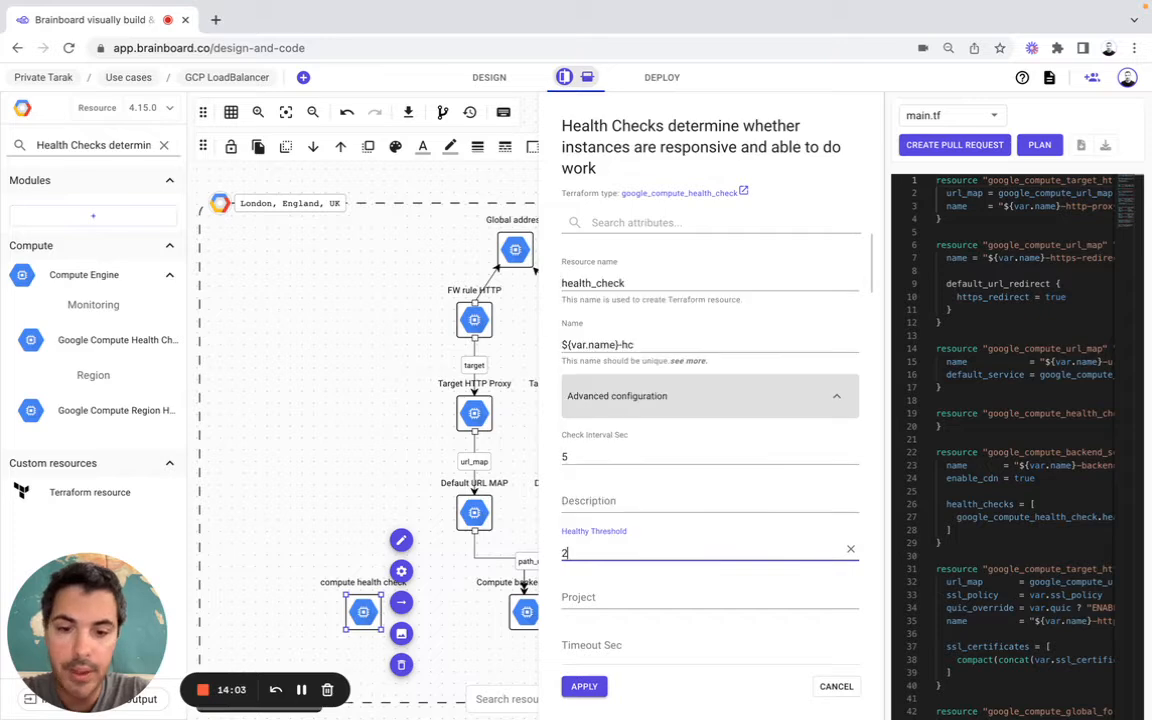
{"action": "left_click", "coordinate": [551, 538]}
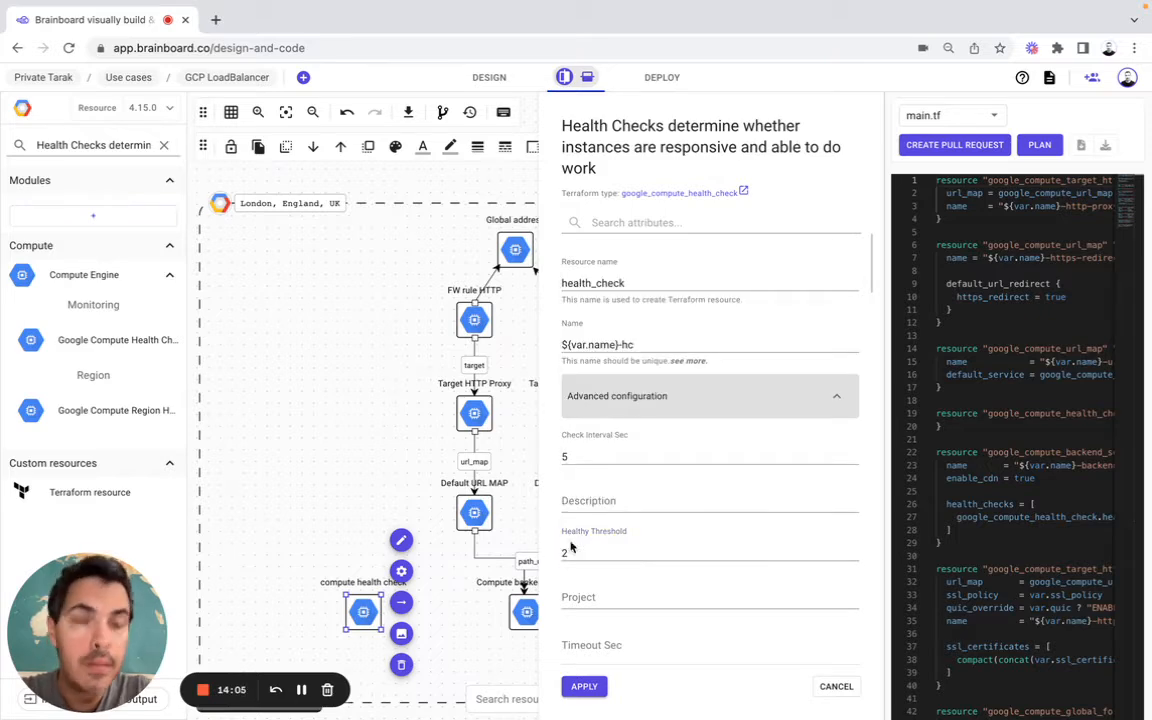
Set the health check's Timeout Sec to 5 and Unhealthy Threshold to 2, and apply the configuration
{"action": "scroll", "coordinate": [571, 547], "scroll_direction": "down", "scroll_amount": 2}
{"action": "left_click", "coordinate": [602, 578]}
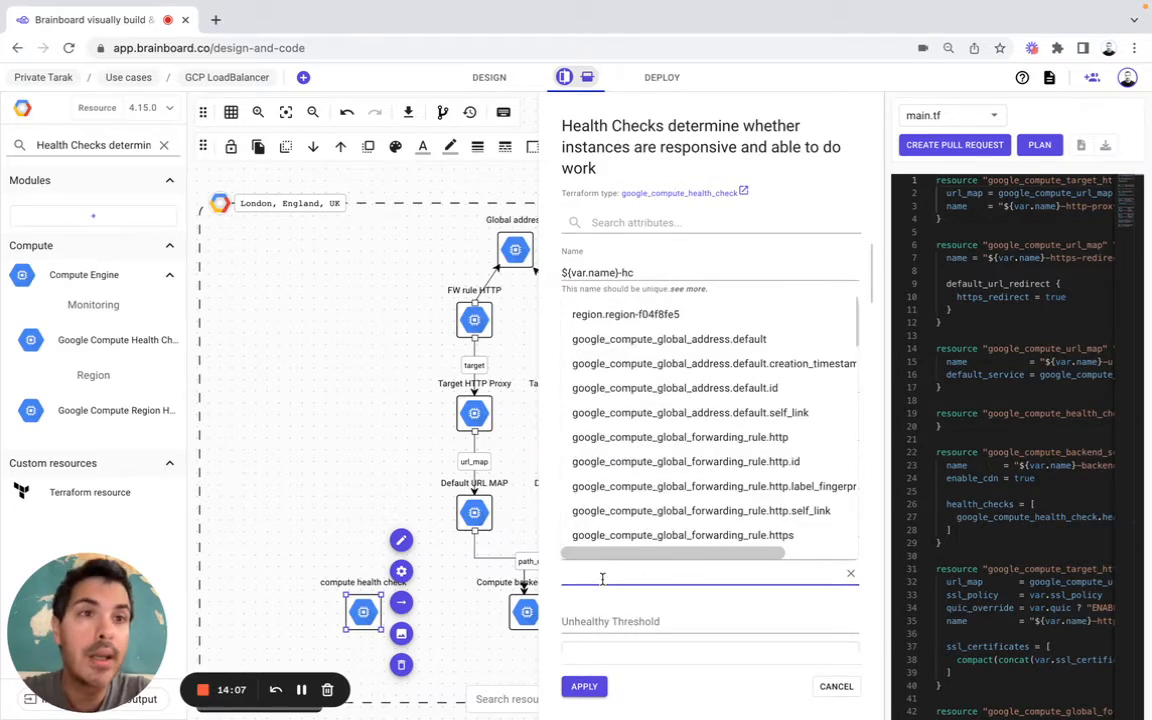
{"action": "type", "text": "5"}
{"action": "left_click", "coordinate": [549, 568]}
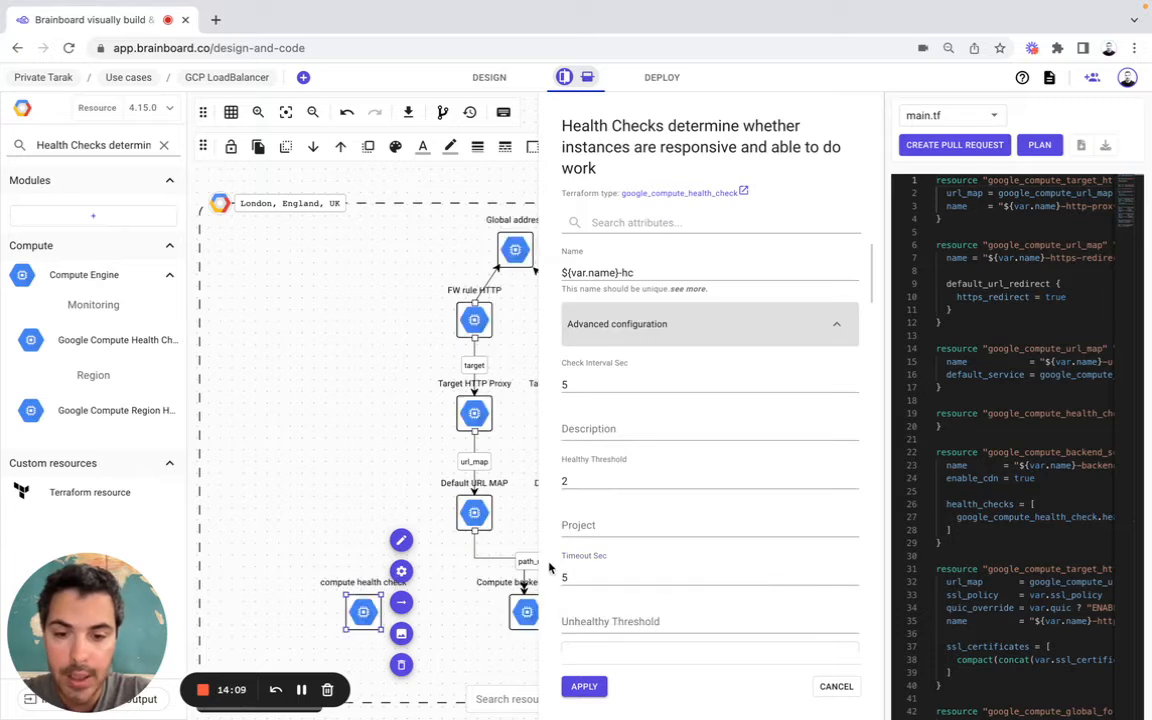
{"action": "left_click", "coordinate": [586, 618]}
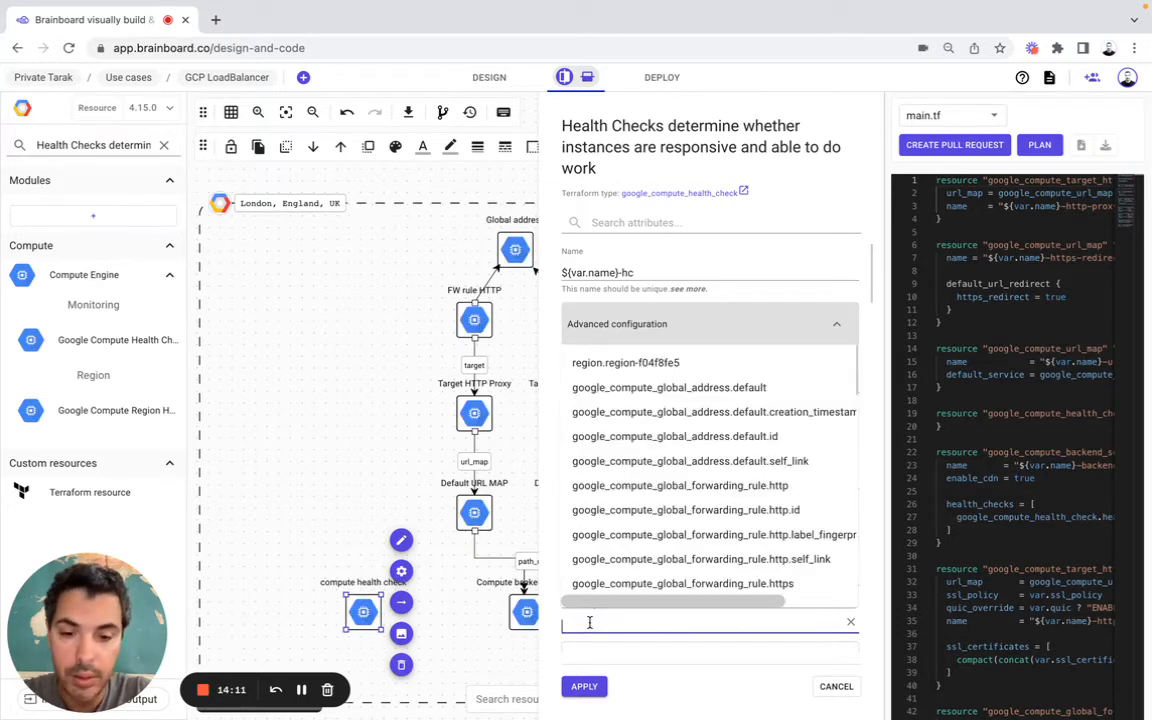
{"action": "type", "text": "2"}
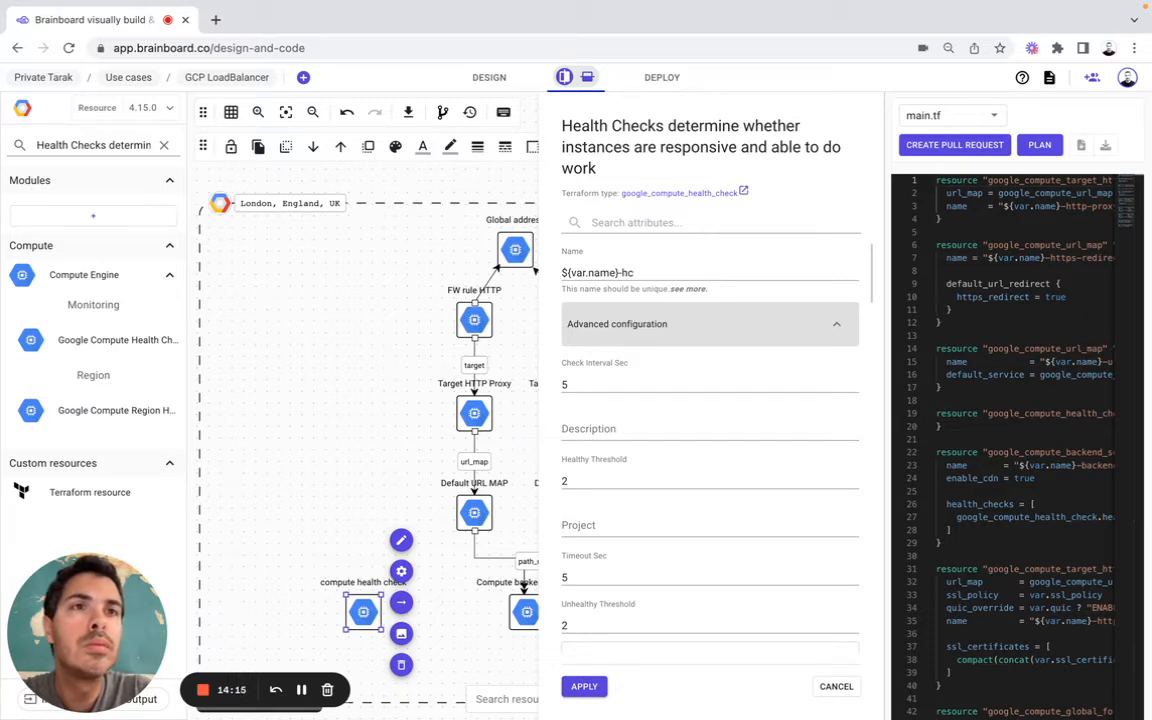
{"action": "scroll", "coordinate": [795, 425], "scroll_direction": "down", "scroll_amount": 8}
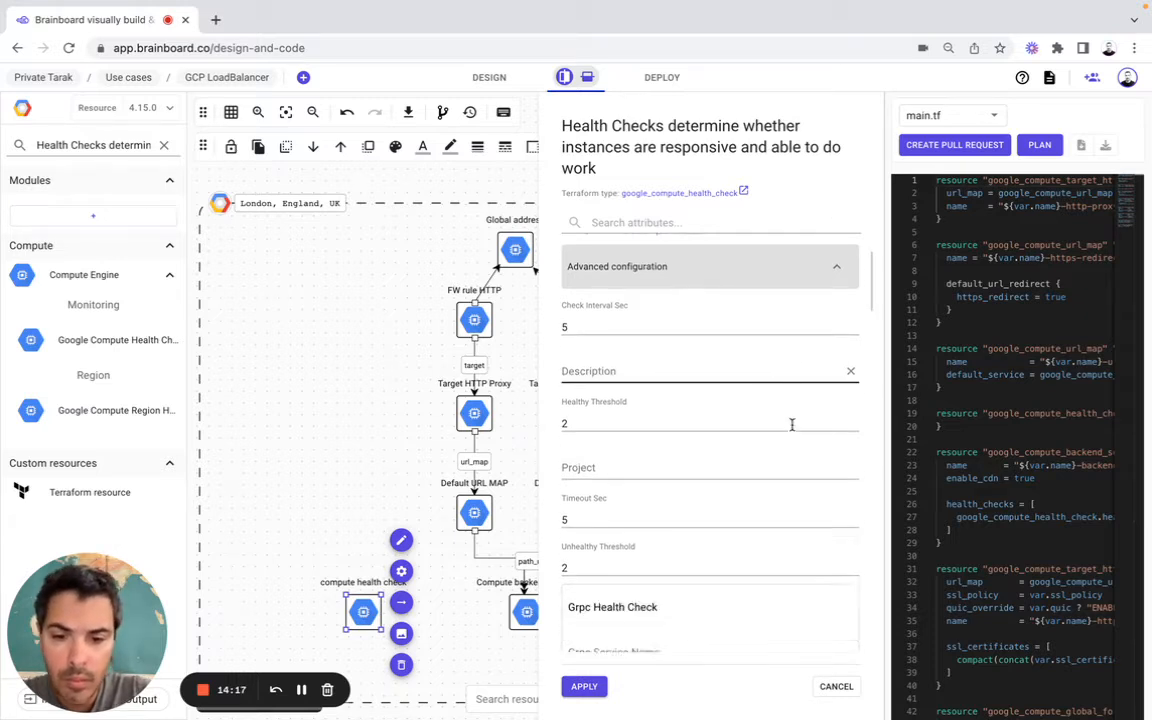
{"action": "scroll", "coordinate": [792, 428], "scroll_direction": "down", "scroll_amount": 2}
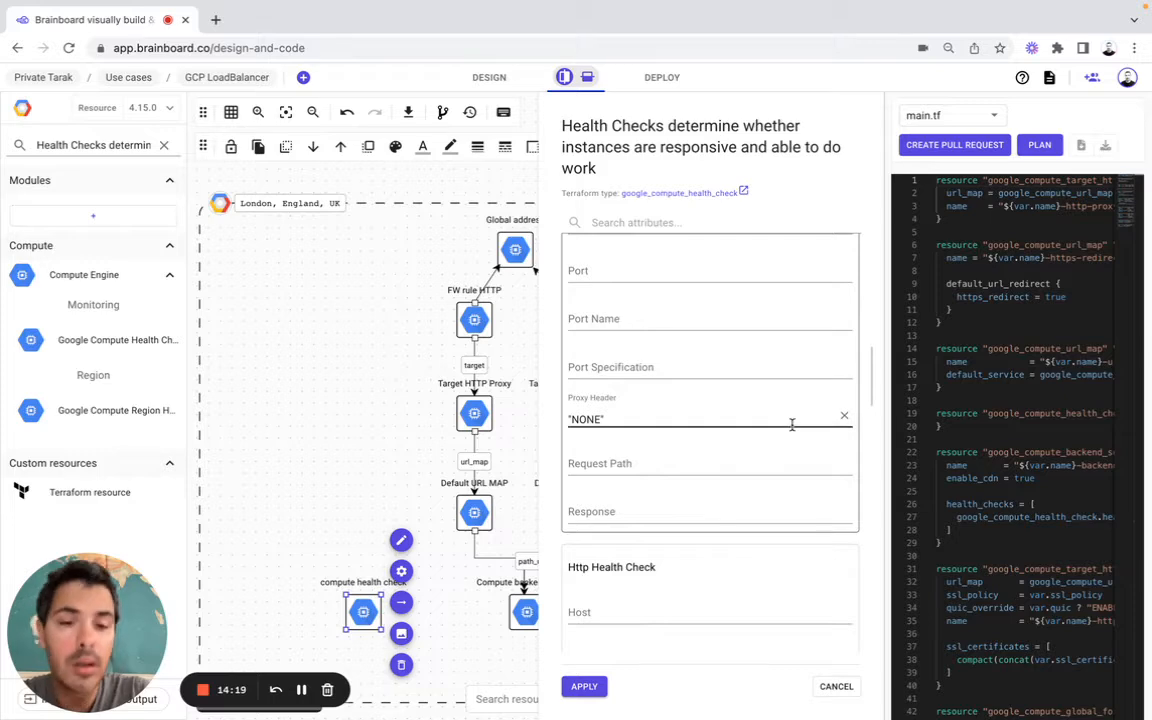
{"action": "left_click", "coordinate": [584, 687]}
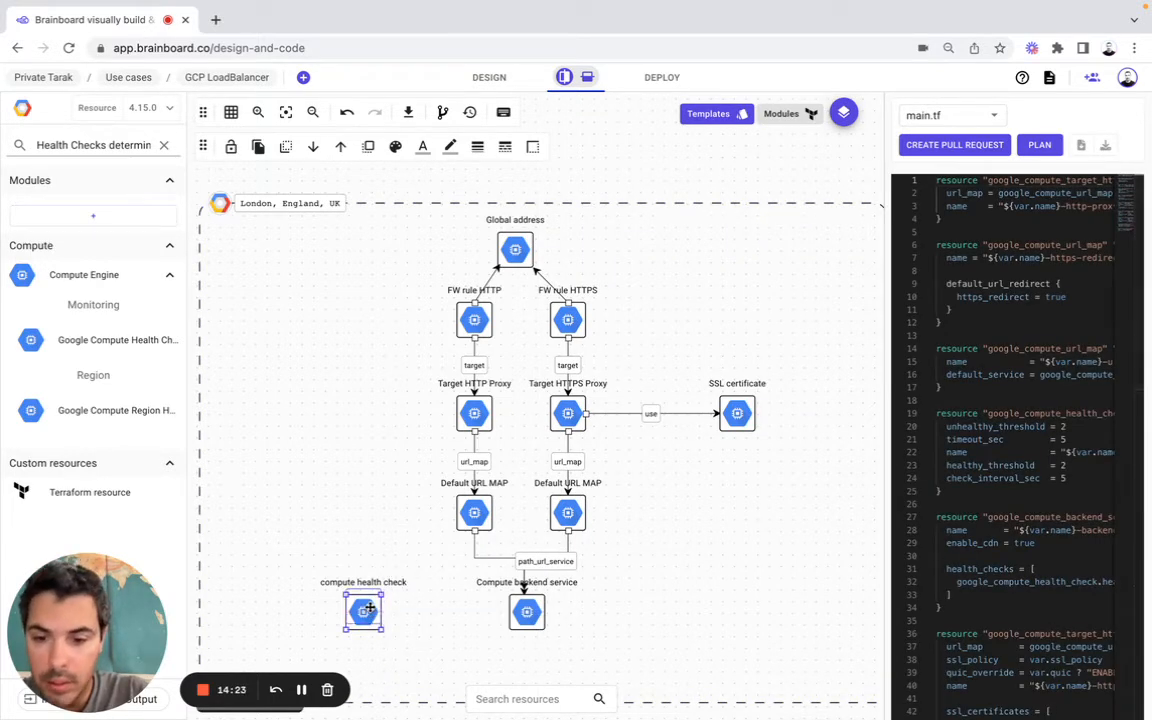
Make the Compute backend service depend on google_compute_health_check.health_check through its Depends On attribute, and apply the configuration
{"action": "left_click_drag", "start_coordinate": [369, 611], "coordinate": [368, 613]}
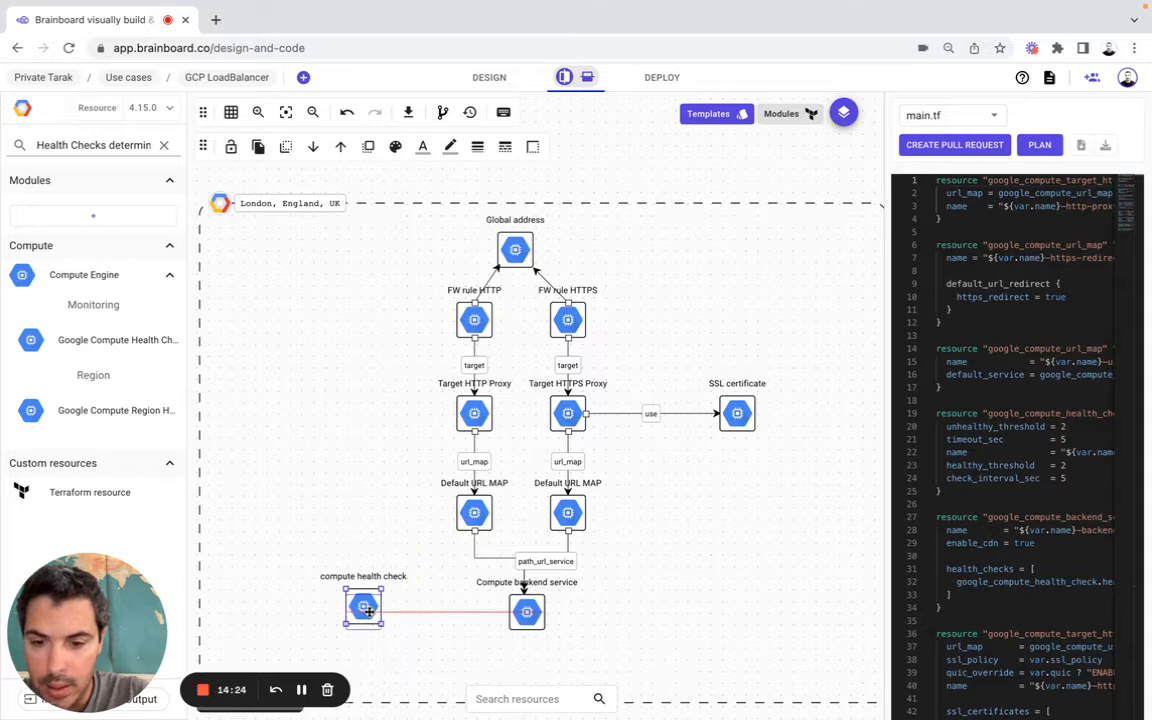
{"action": "left_click", "coordinate": [525, 613]}
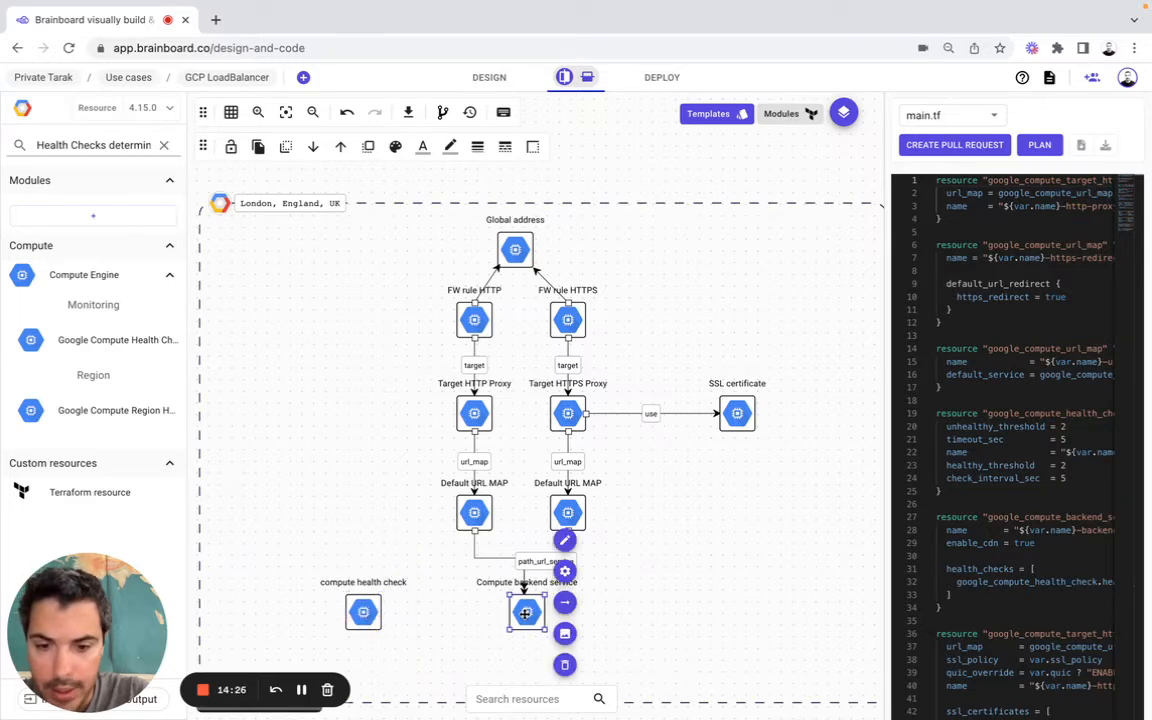
{"action": "left_click", "coordinate": [565, 571]}
{"action": "type", "text": "dp"}
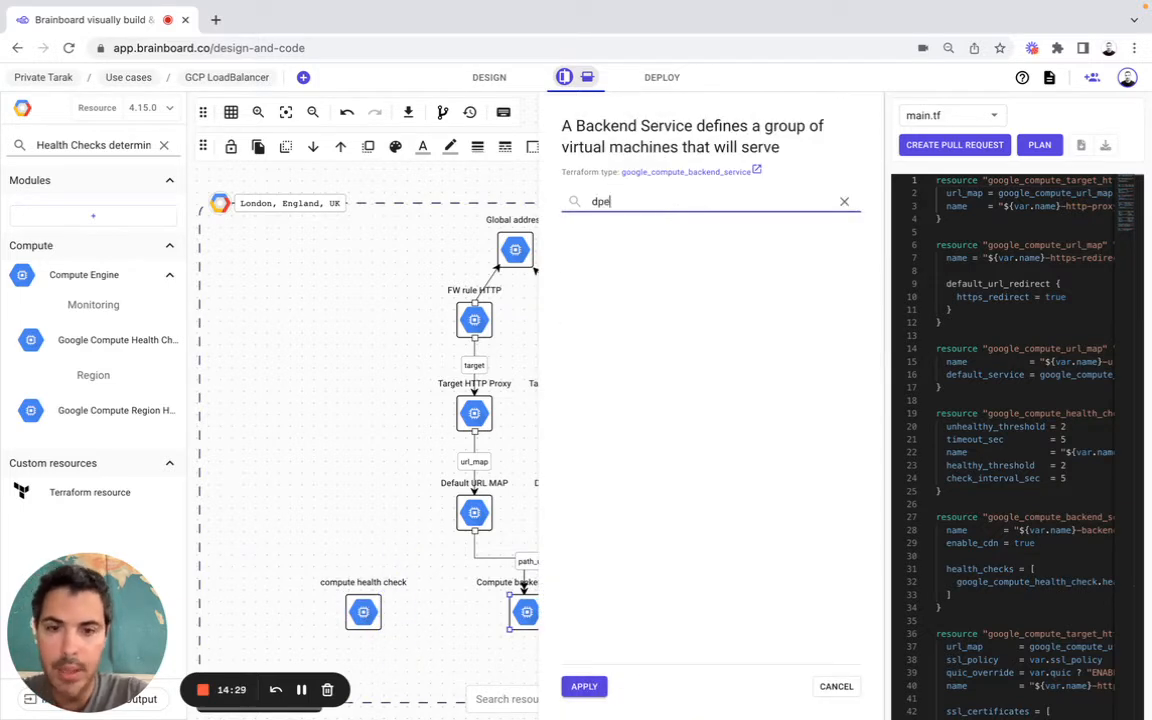
{"action": "key", "text": "BackSpace"}
{"action": "type", "text": "epends"}
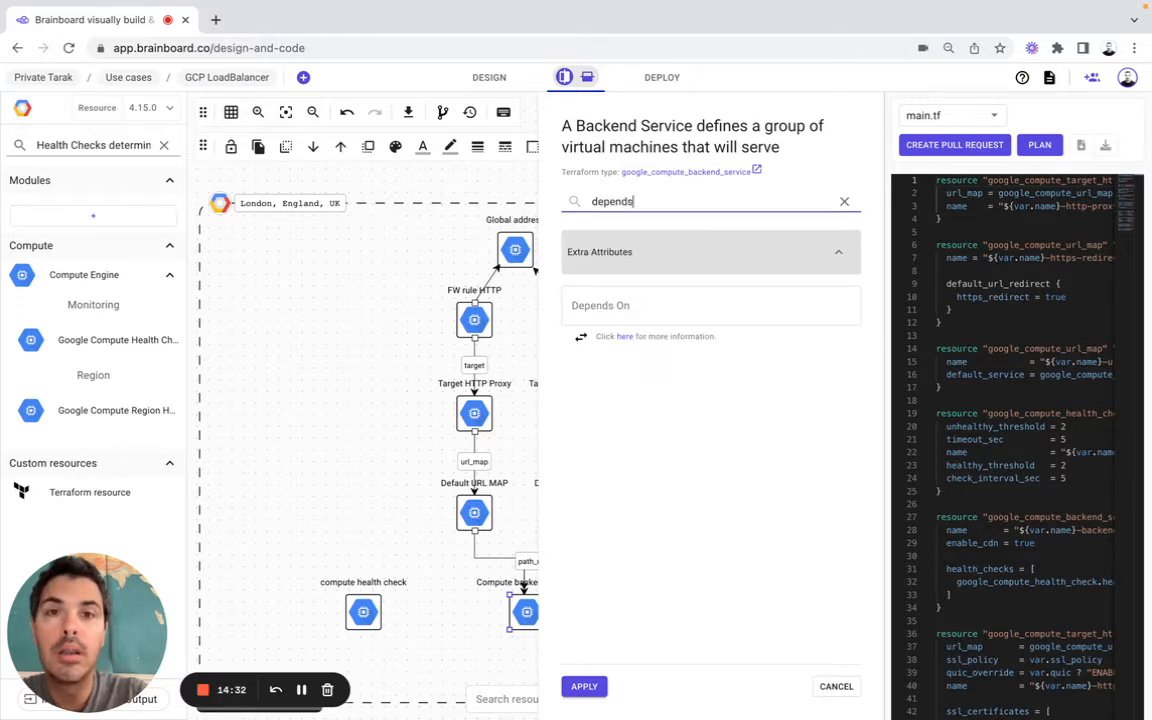
{"action": "key", "text": "super+Tab"}
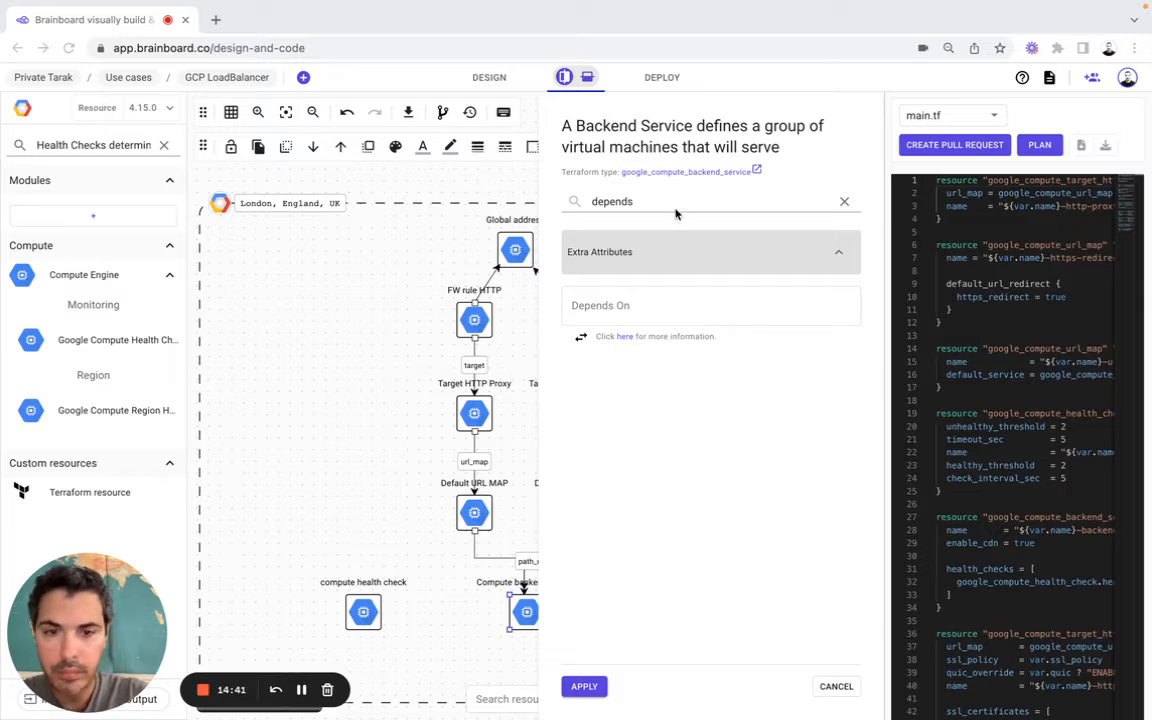
{"action": "left_click", "coordinate": [681, 305]}
{"action": "type", "text": "google_compute_health_check.health_check"}
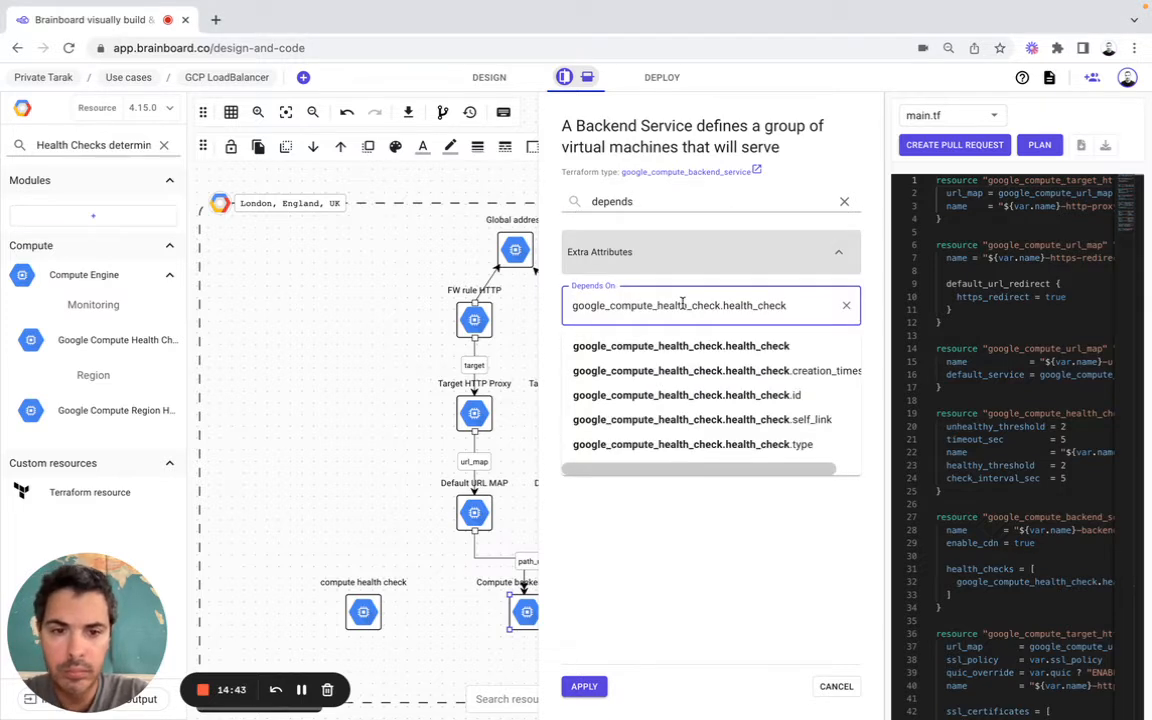
{"action": "left_click", "coordinate": [697, 345]}
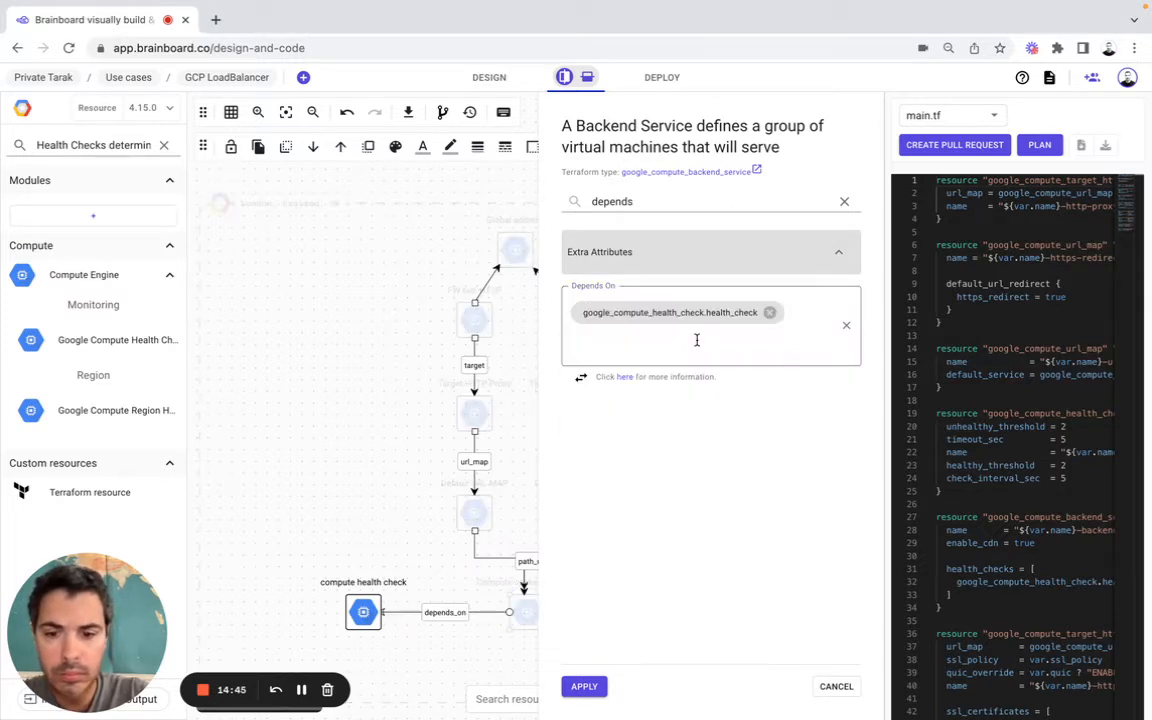
{"action": "left_click", "coordinate": [584, 686]}
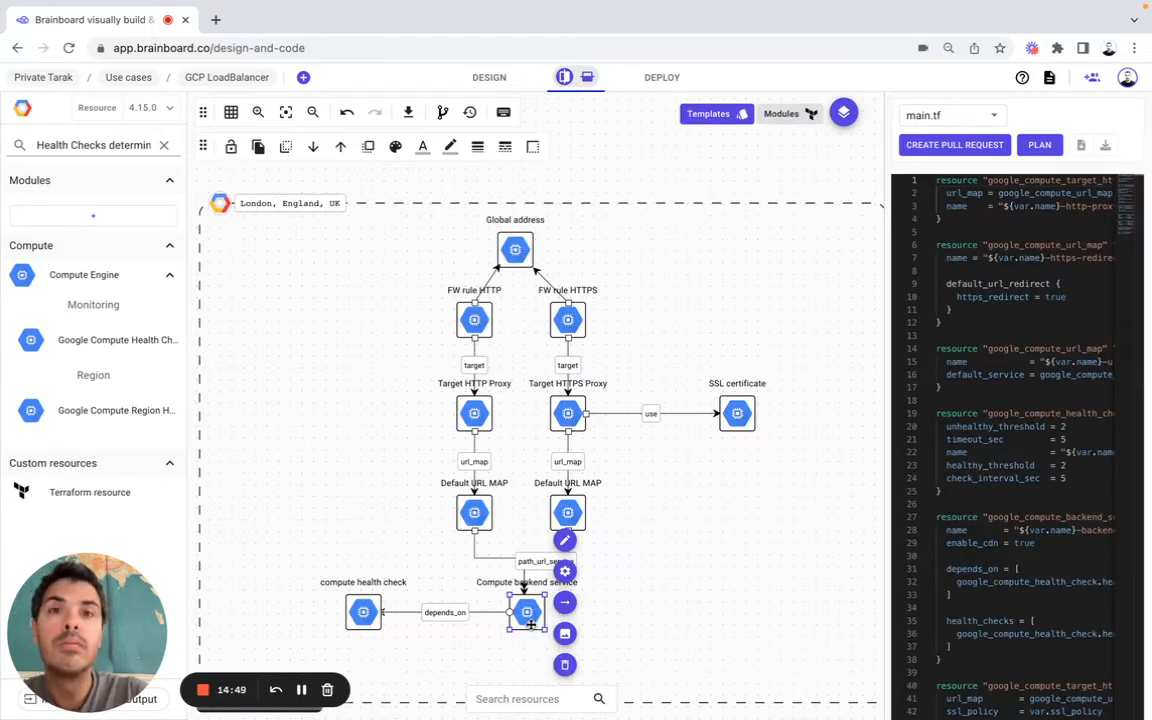
Capitalize the health check's label to read Compute health check and save it
{"action": "left_click", "coordinate": [363, 611]}
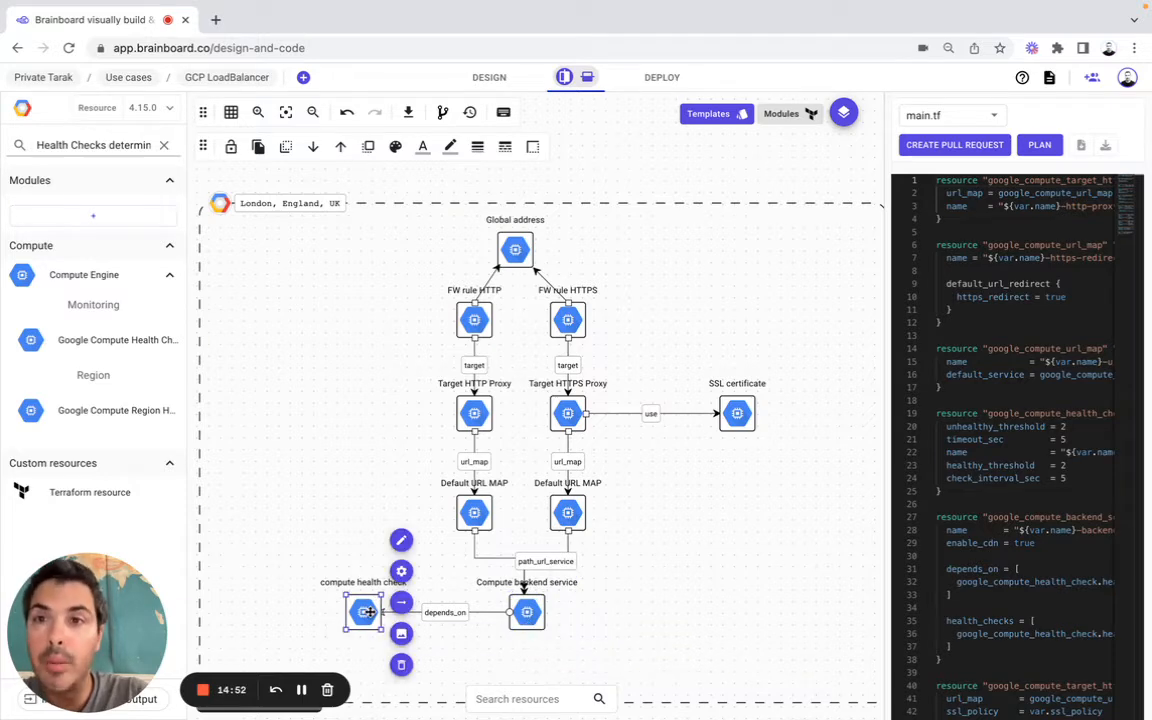
{"action": "left_click", "coordinate": [401, 540]}
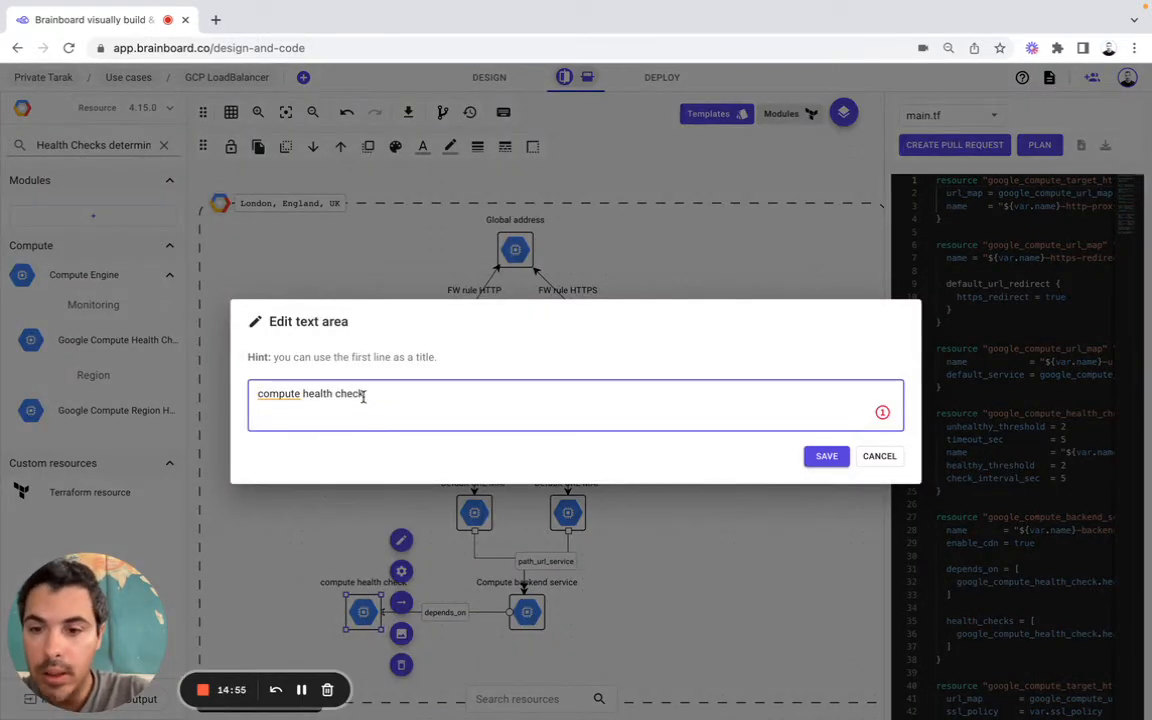
{"action": "left_click", "coordinate": [826, 456]}
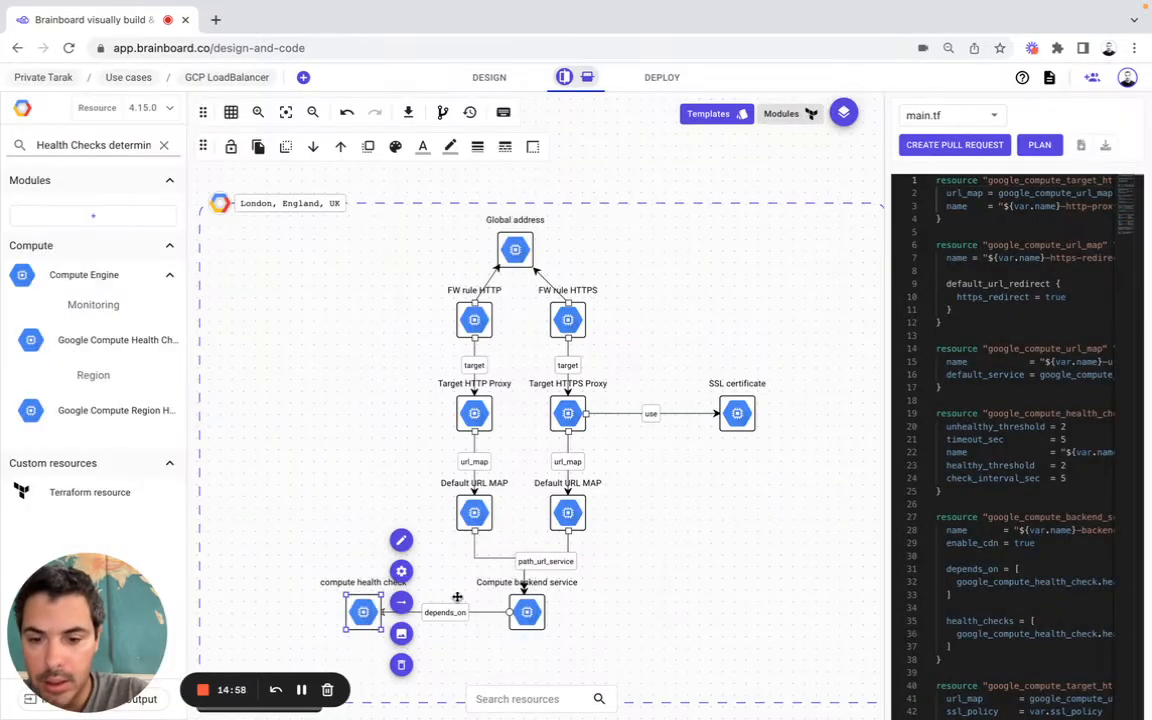
{"action": "left_click", "coordinate": [401, 540]}
{"action": "left_click_drag", "start_coordinate": [263, 403], "coordinate": [248, 393]}
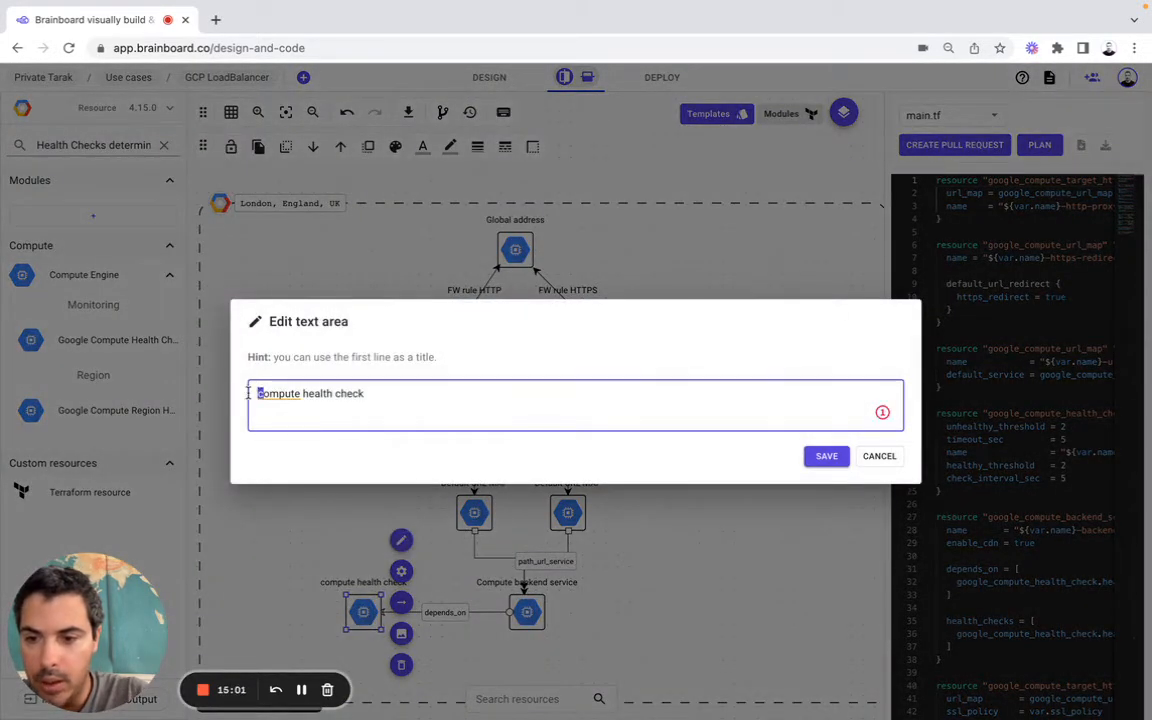
{"action": "type", "text": "C"}
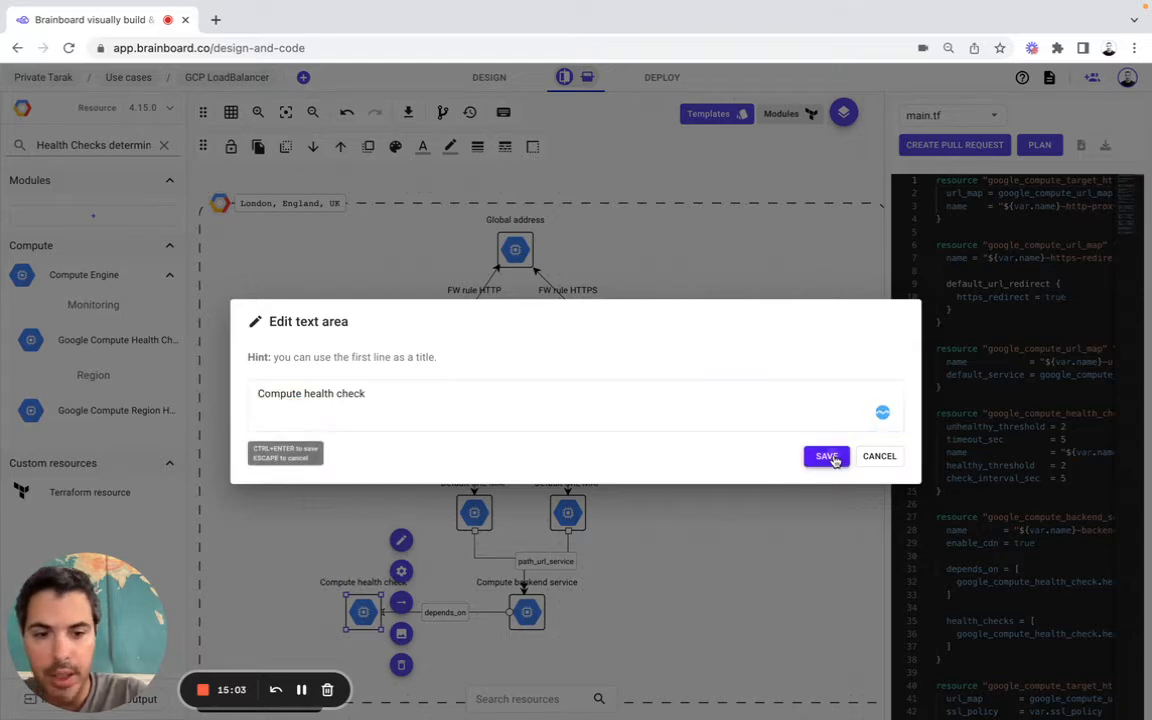
{"action": "left_click", "coordinate": [826, 456]}
{"action": "left_click", "coordinate": [790, 188]}
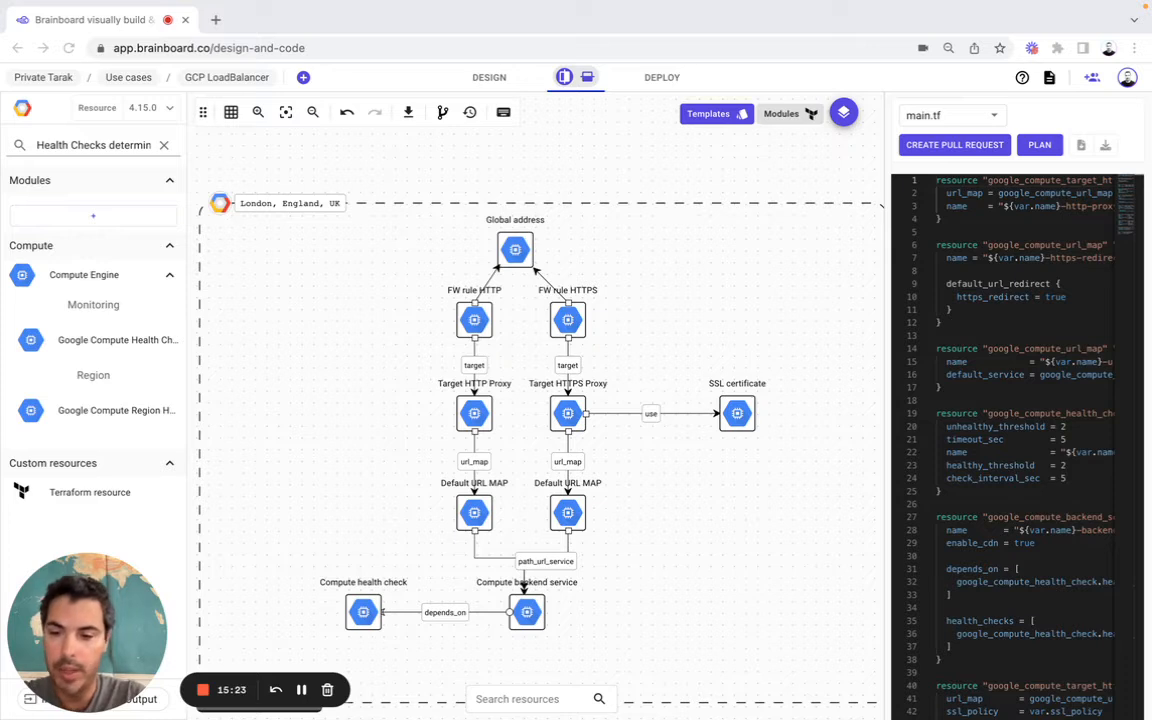
Find the resource described as Each network has its own firewall controlling access to and from the, and place Google Compute Firewall left of Target HTTP Proxy
{"action": "triple_click", "coordinate": [116, 145]}
{"action": "key", "text": "super+v"}
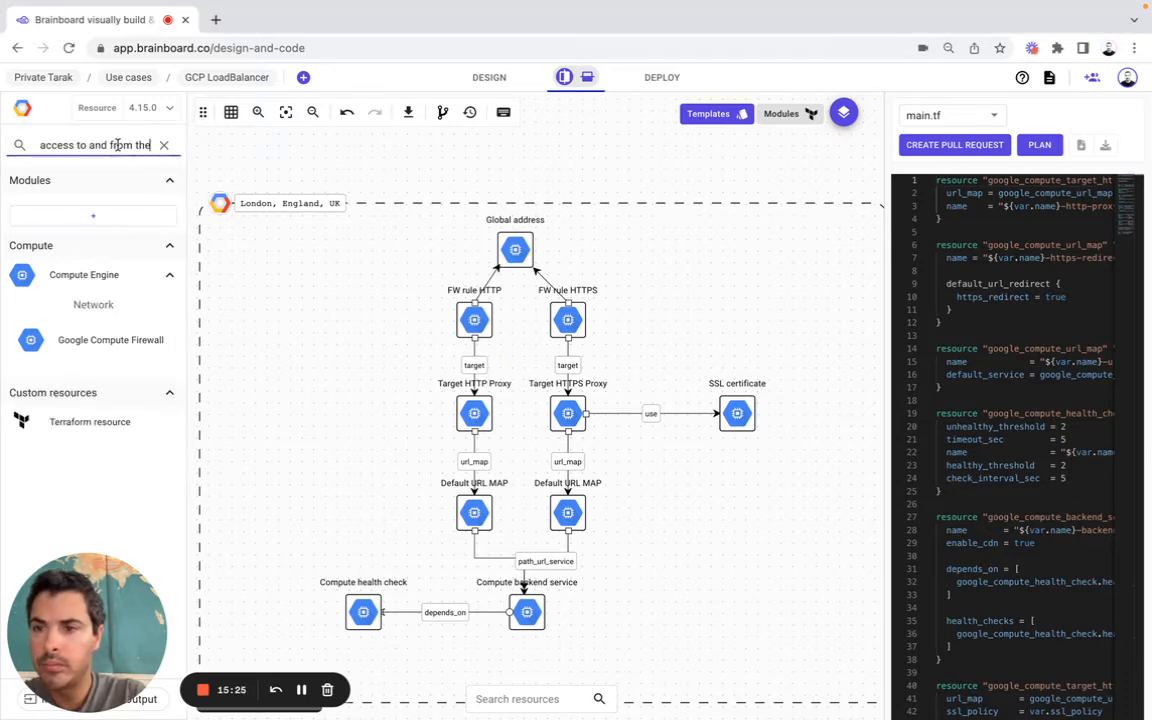
{"action": "left_click_drag", "start_coordinate": [100, 338], "coordinate": [295, 391]}
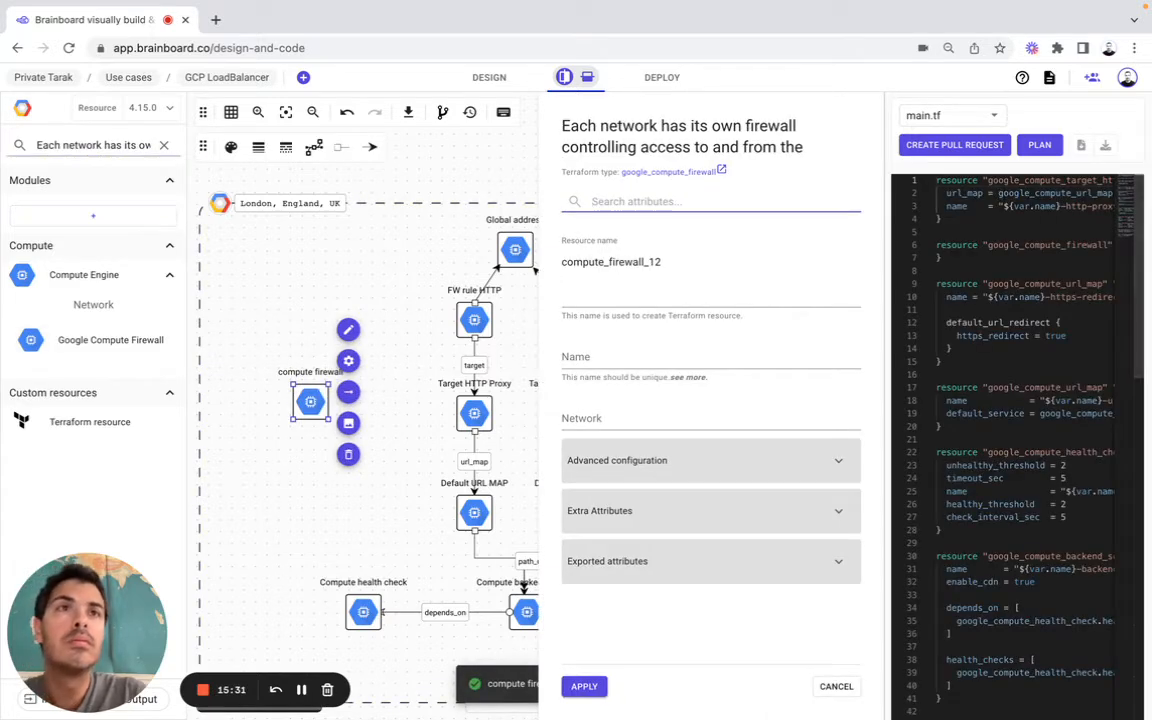
Set the compute firewall's resource name to default-hc and its name to ${var.name}-hc
{"action": "left_click", "coordinate": [601, 262]}
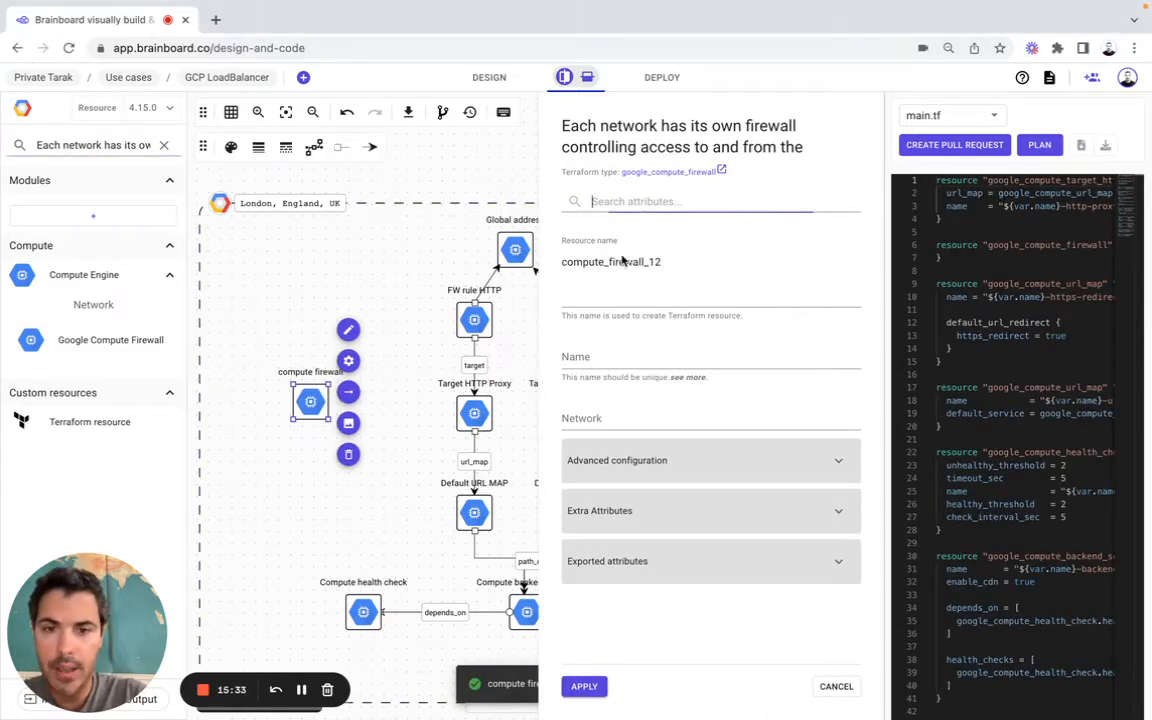
{"action": "type", "text": "default-lc"}
{"action": "left_click", "coordinate": [586, 319]}
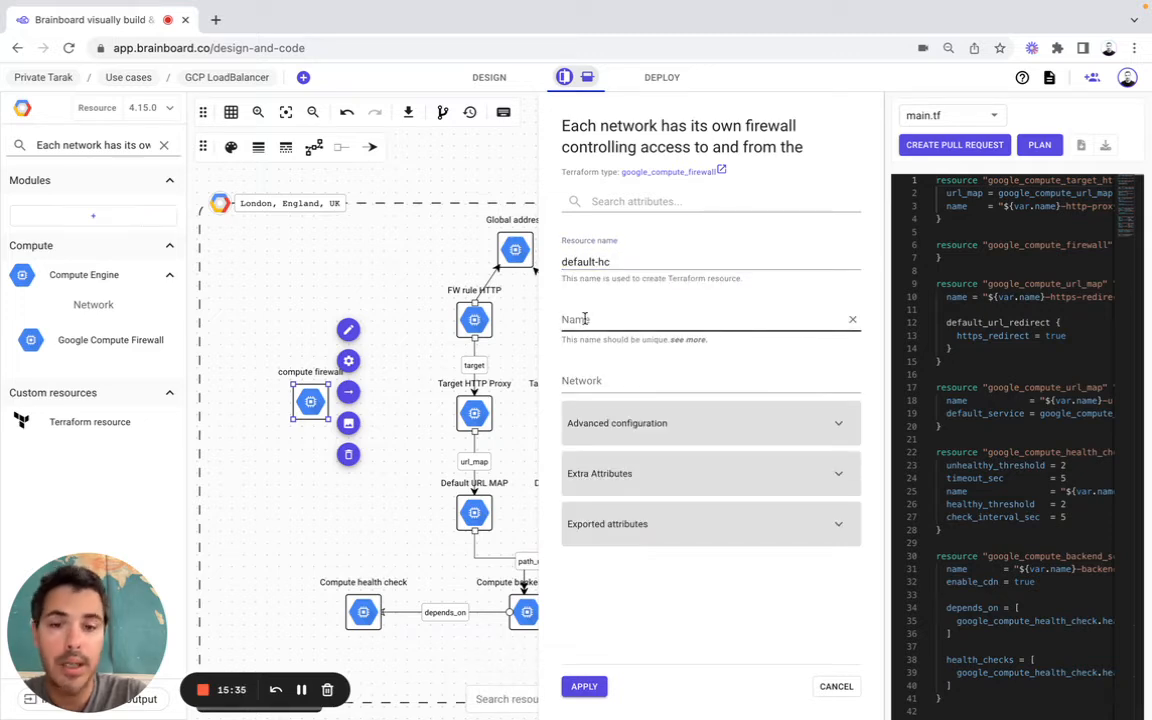
{"action": "left_click", "coordinate": [581, 316]}
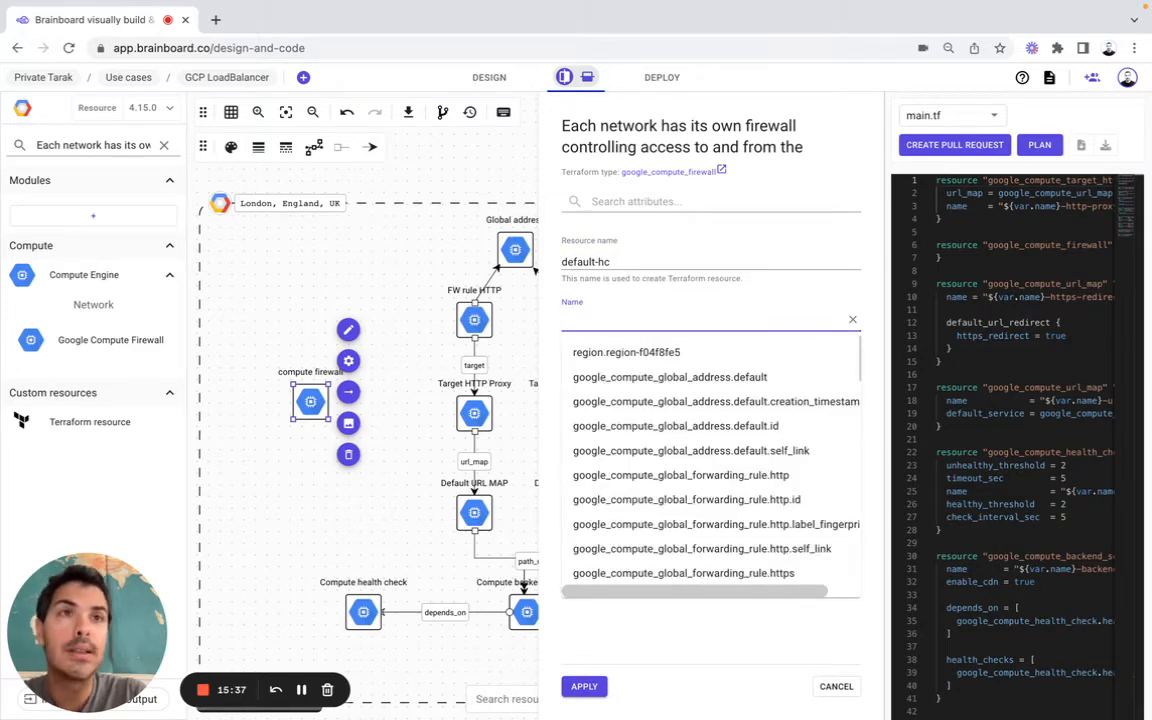
{"action": "left_click", "coordinate": [612, 321]}
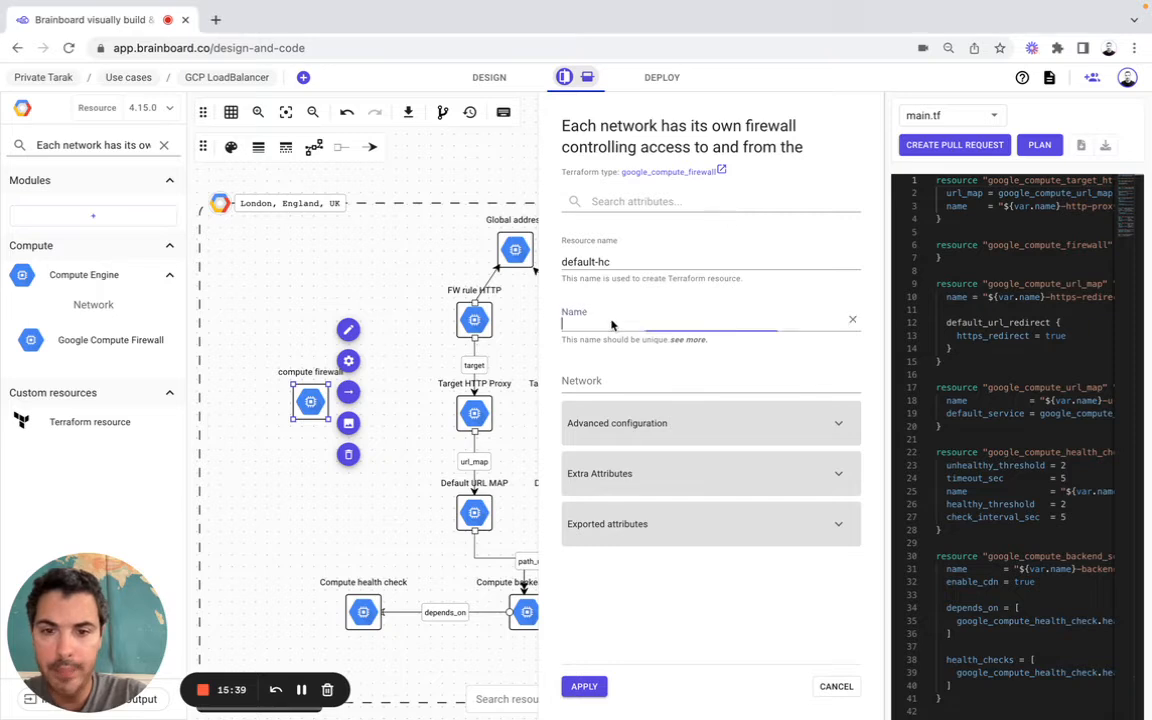
{"action": "type", "text": "${var.name}-hc"}
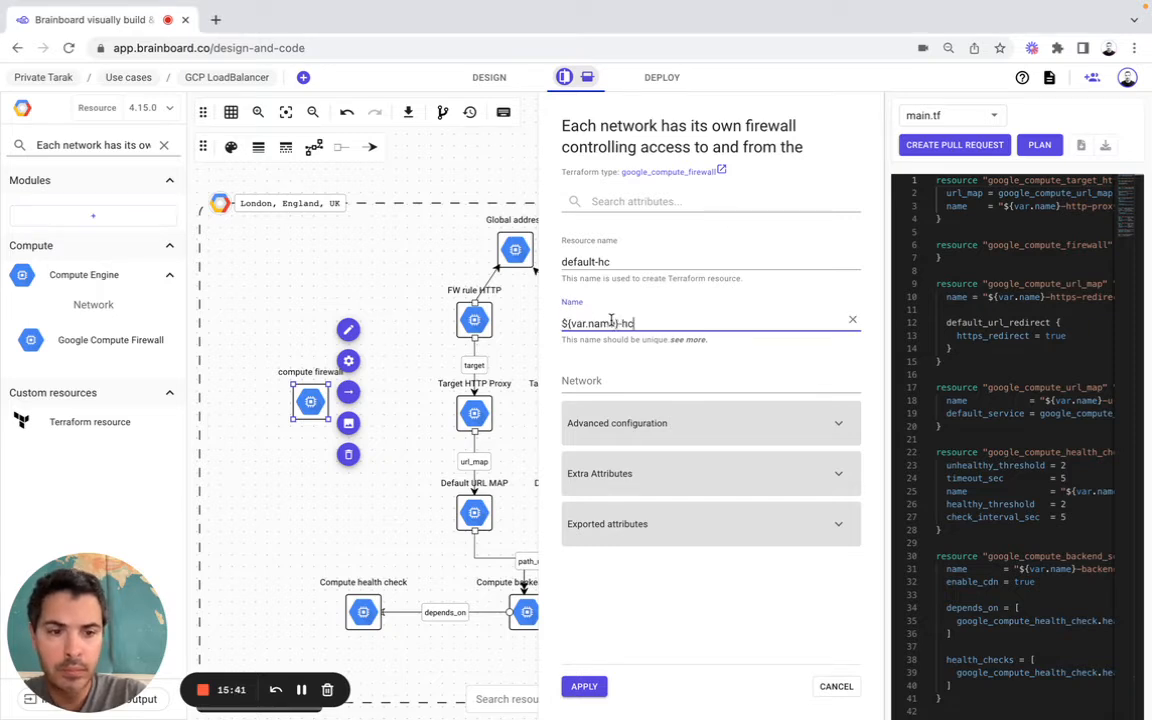
Set the compute firewall's Network to var.firewall_networks[0]
{"action": "left_click", "coordinate": [589, 377]}
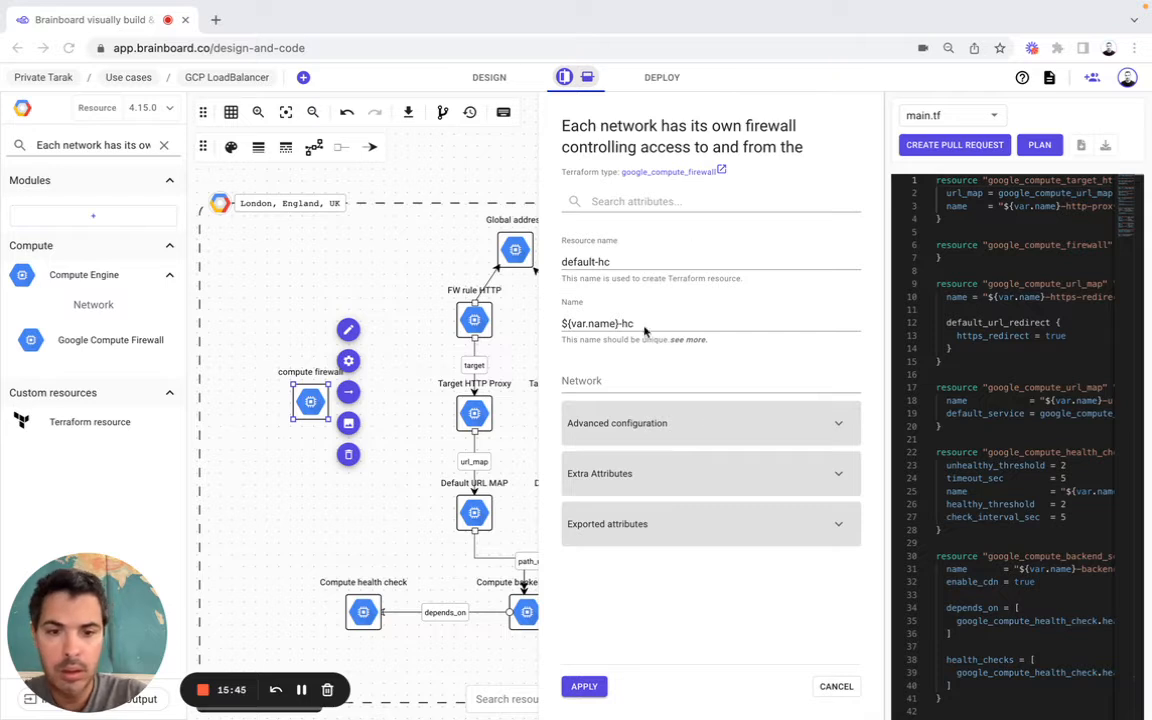
{"action": "left_click", "coordinate": [650, 384]}
{"action": "type", "text": "var.firewall_networks[0]"}
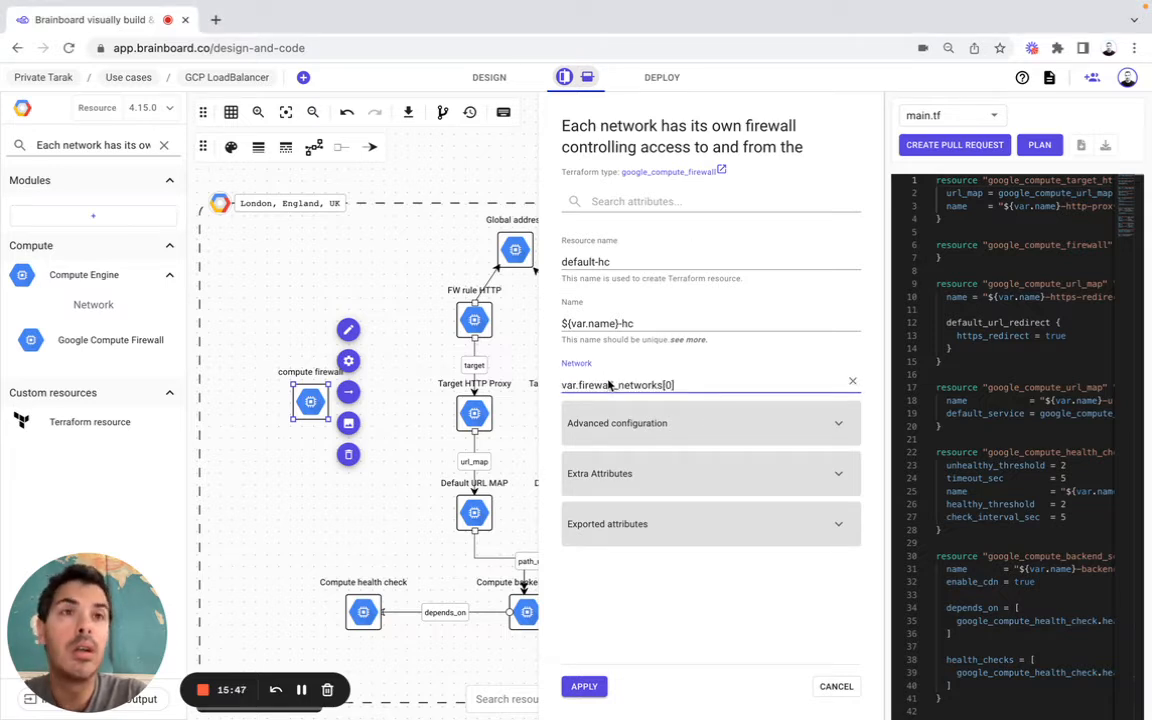
In the compute firewall's advanced configuration, add 130.211.0.0/22 to Source Ranges
{"action": "left_click", "coordinate": [609, 427]}
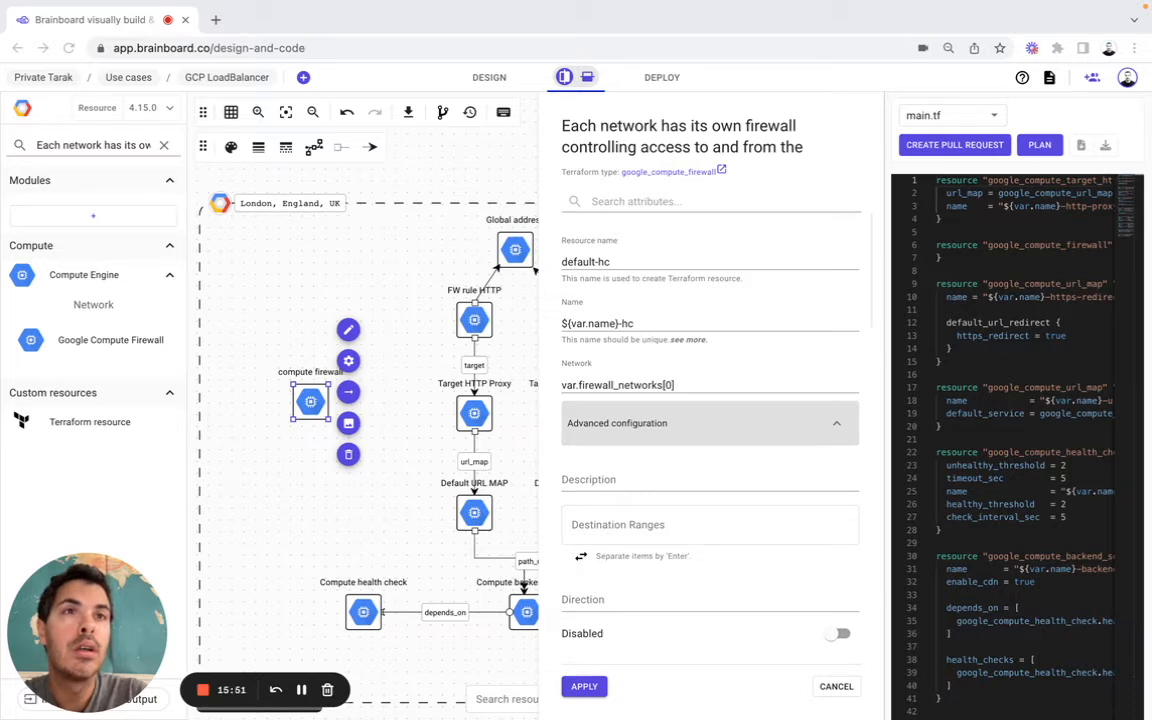
{"action": "scroll", "coordinate": [816, 394], "scroll_direction": "down", "scroll_amount": 5}
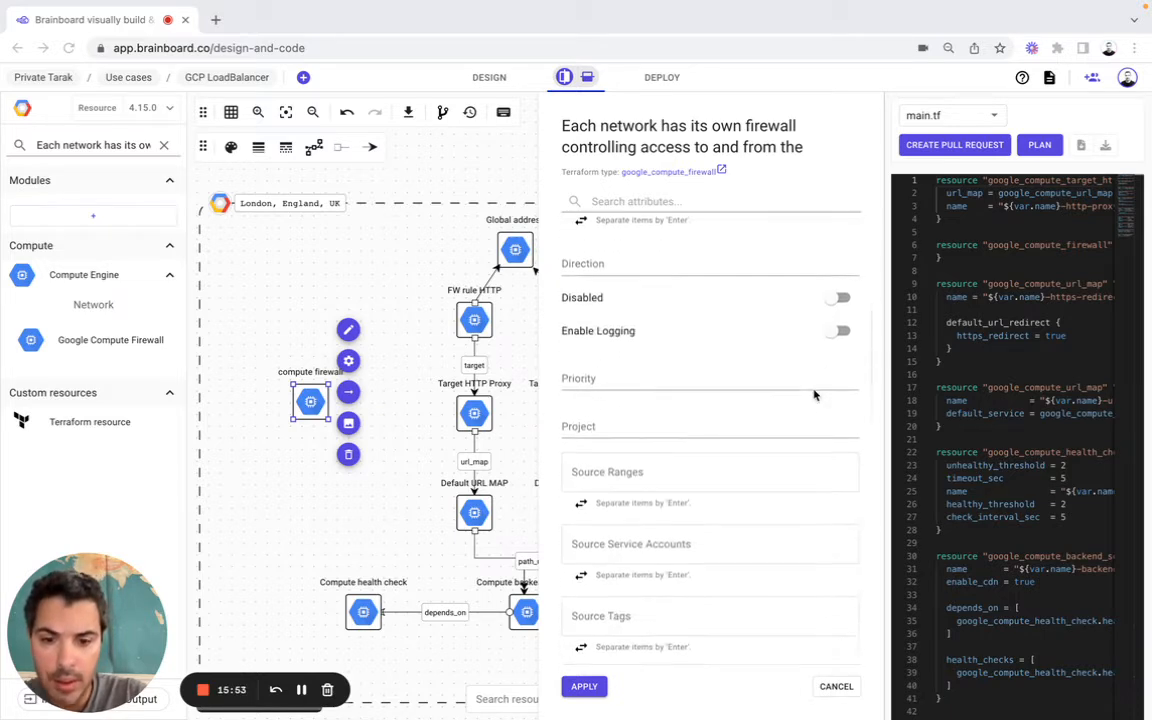
{"action": "left_click", "coordinate": [661, 429]}
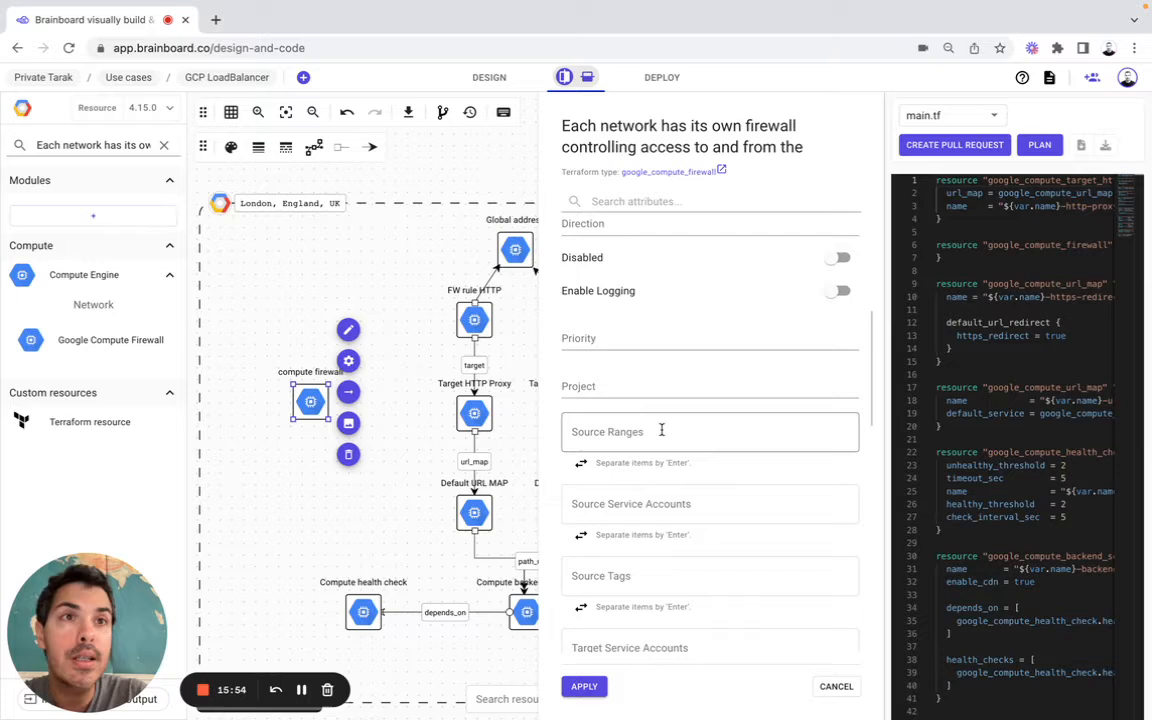
{"action": "left_click", "coordinate": [600, 434]}
{"action": "key", "text": "super+Tab"}
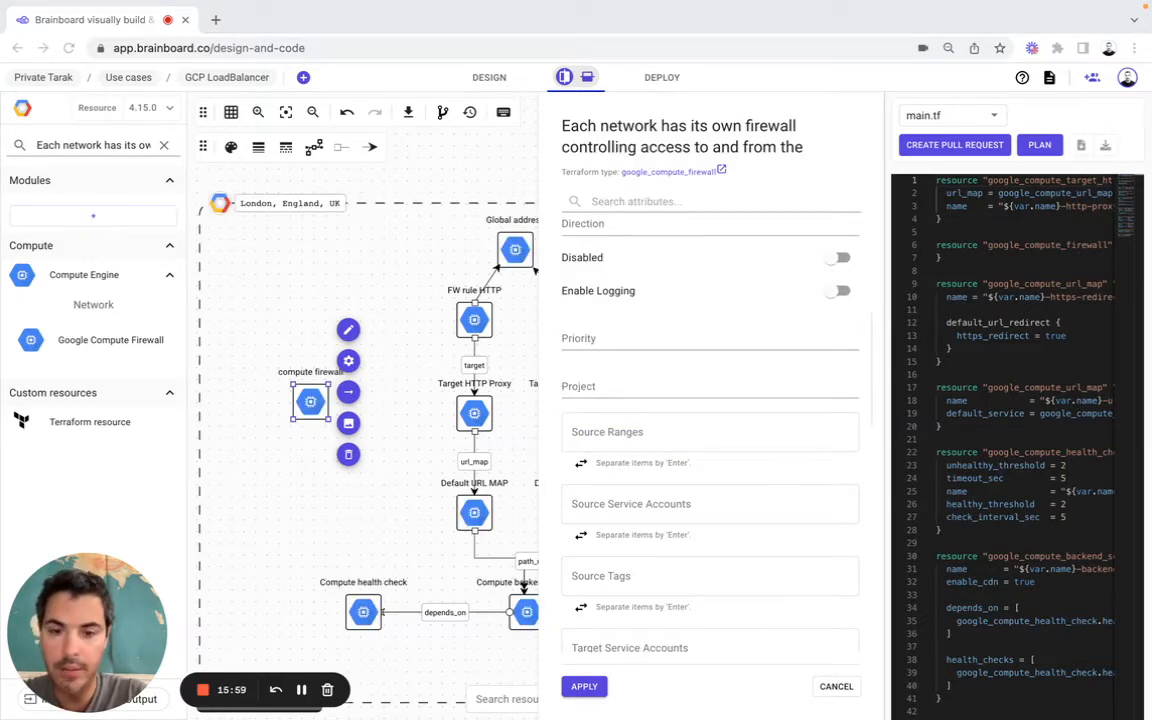
{"action": "left_click", "coordinate": [614, 420]}
{"action": "type", "text": "130.211.0.0/22"}
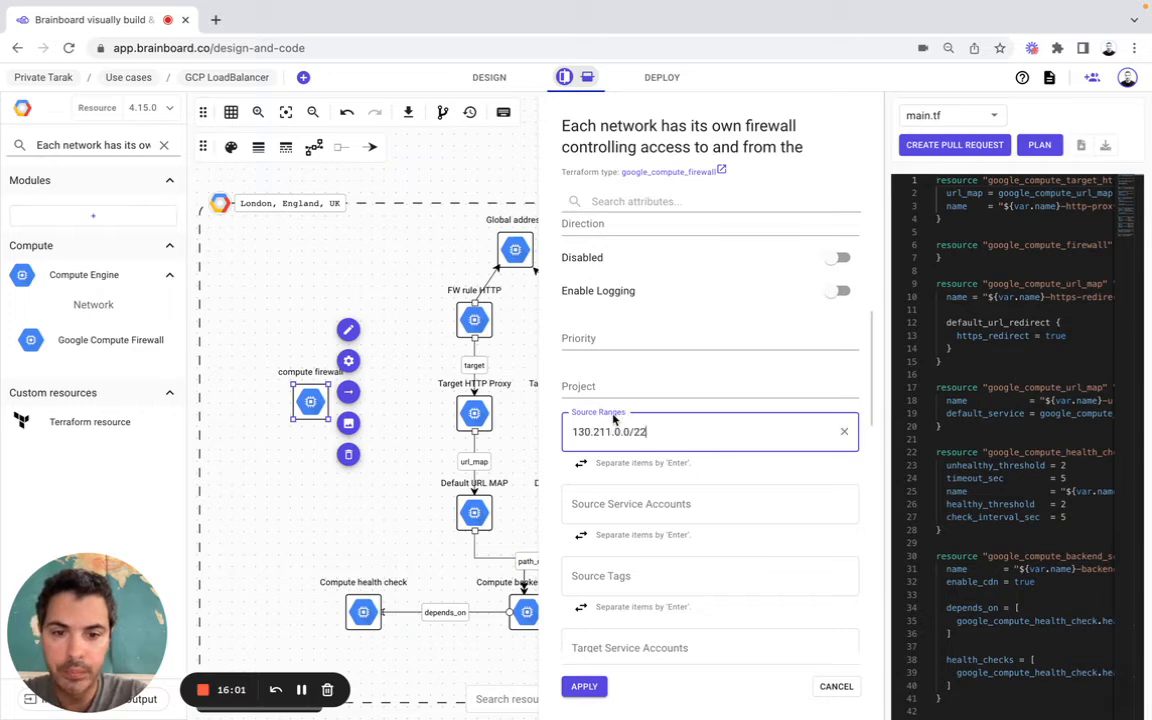
{"action": "key", "text": "Return"}
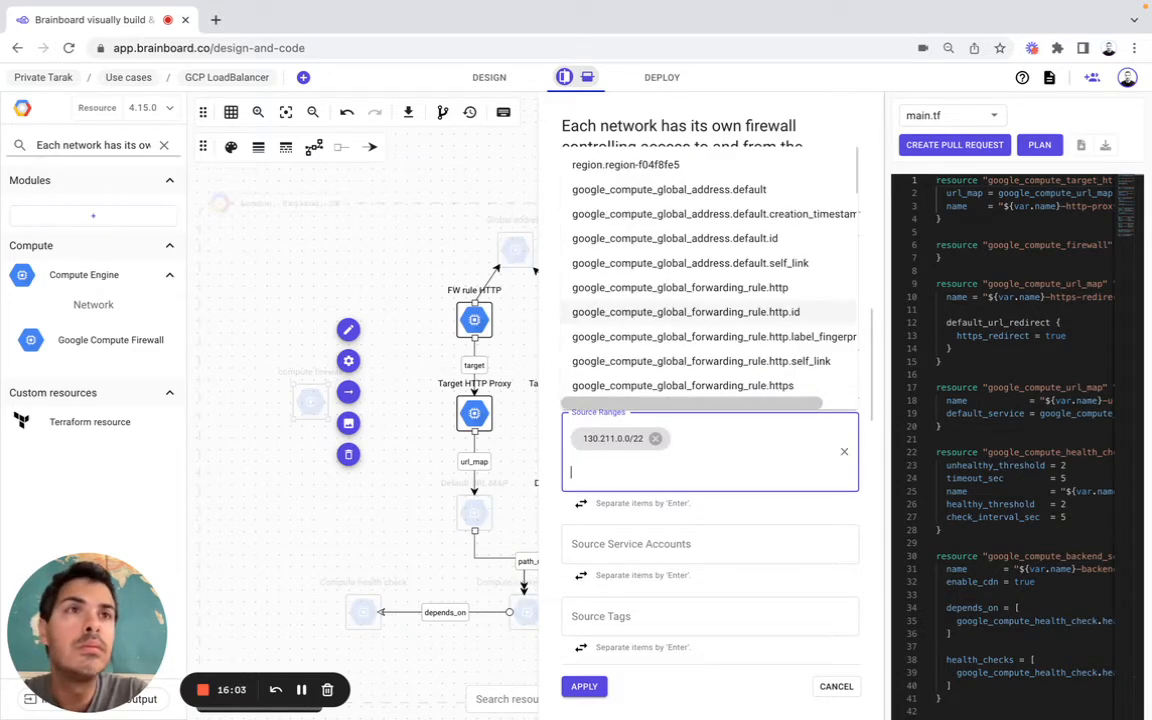
{"action": "key", "text": "super+Tab"}
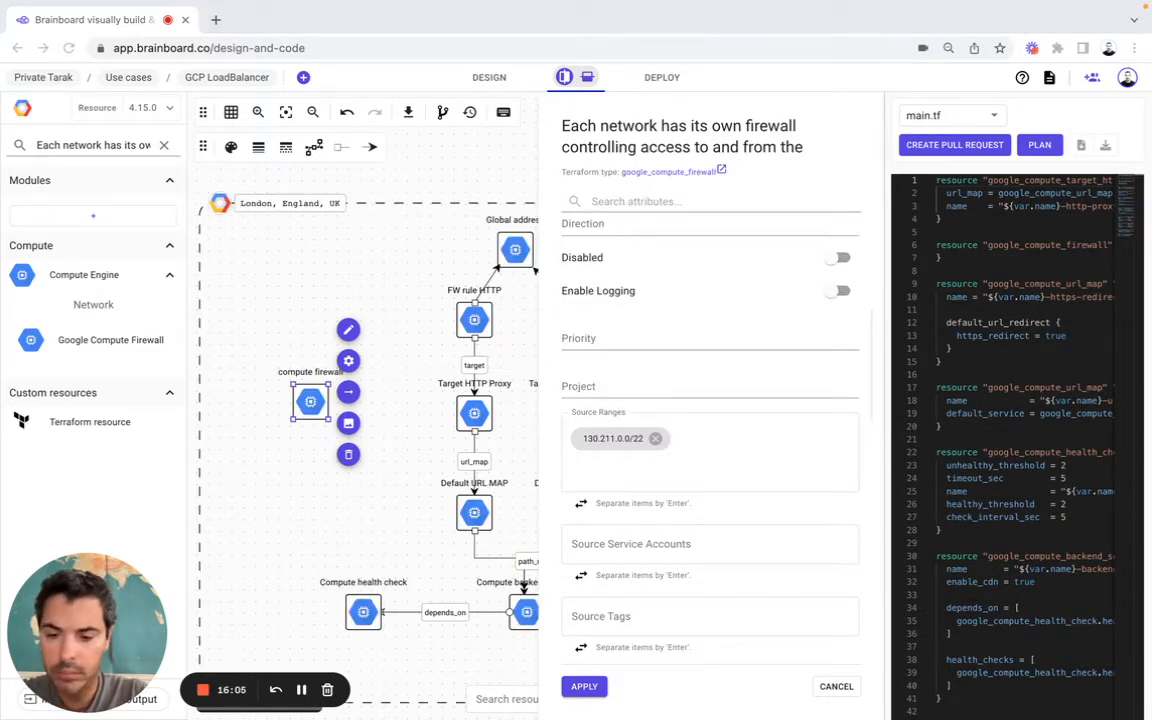
Add 35.191.0.0/16 to the compute firewall's source ranges
{"action": "left_click", "coordinate": [707, 465]}
{"action": "type", "text": "35.191.0.0/16"}
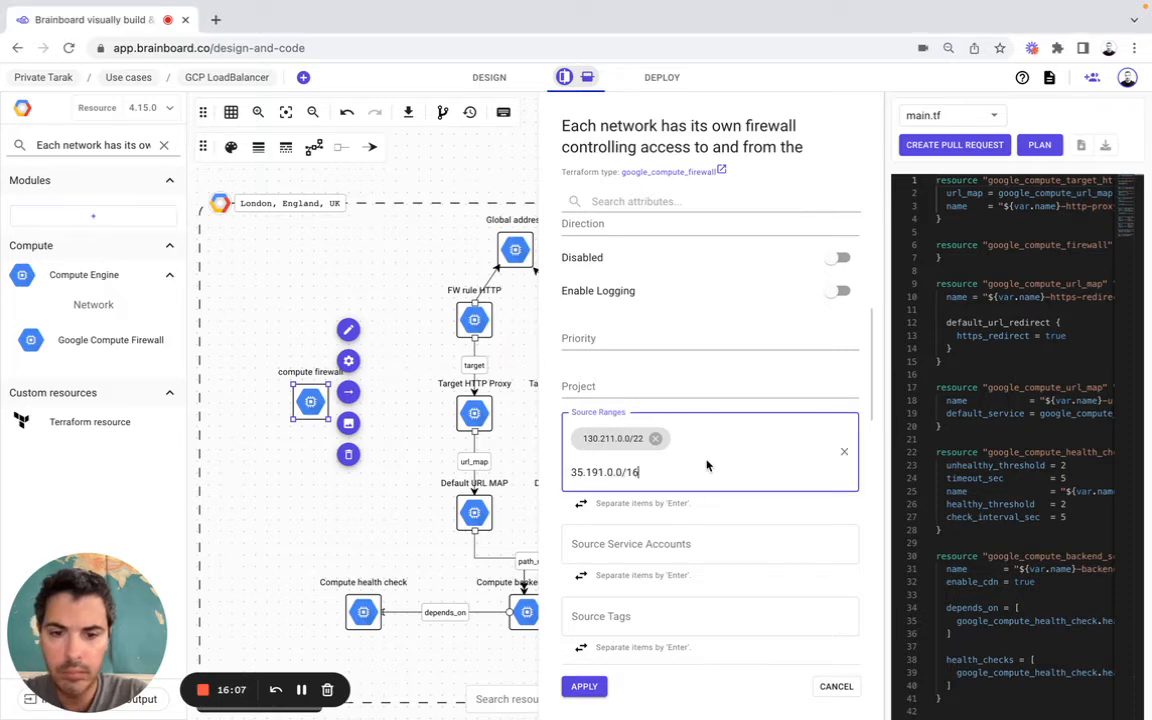
{"action": "key", "text": "Return"}
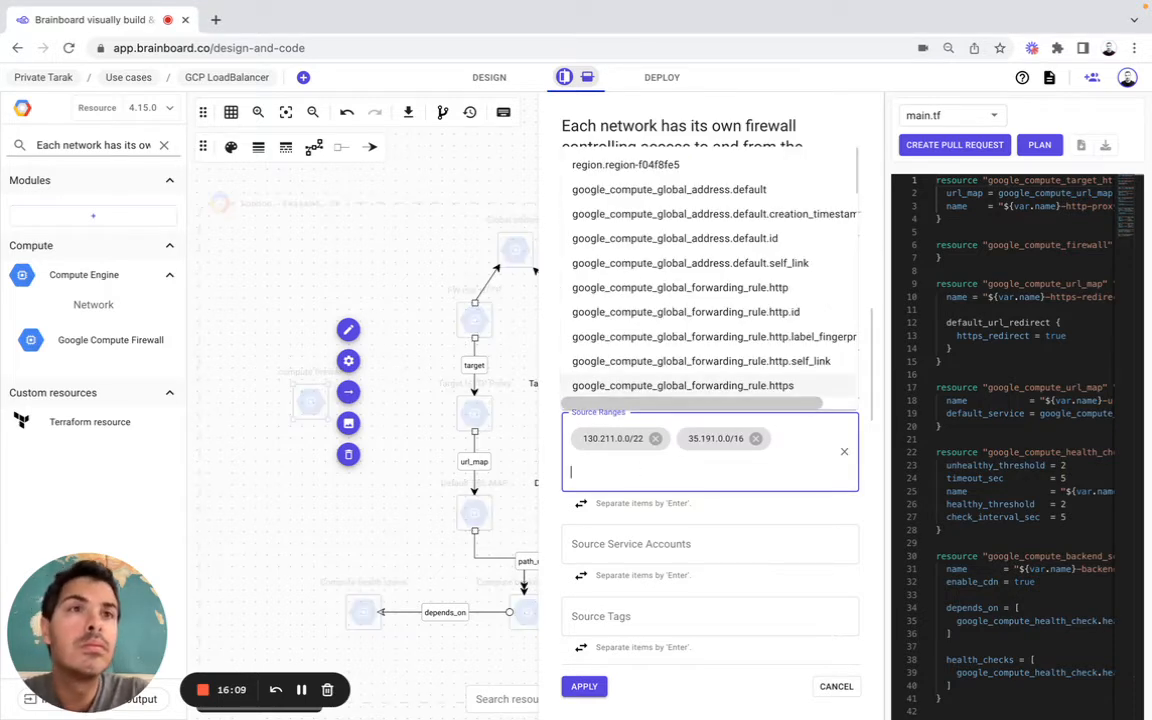
Add the variable reference var.target_tags to the compute firewall's target tags
{"action": "key", "text": "super+Tab"}
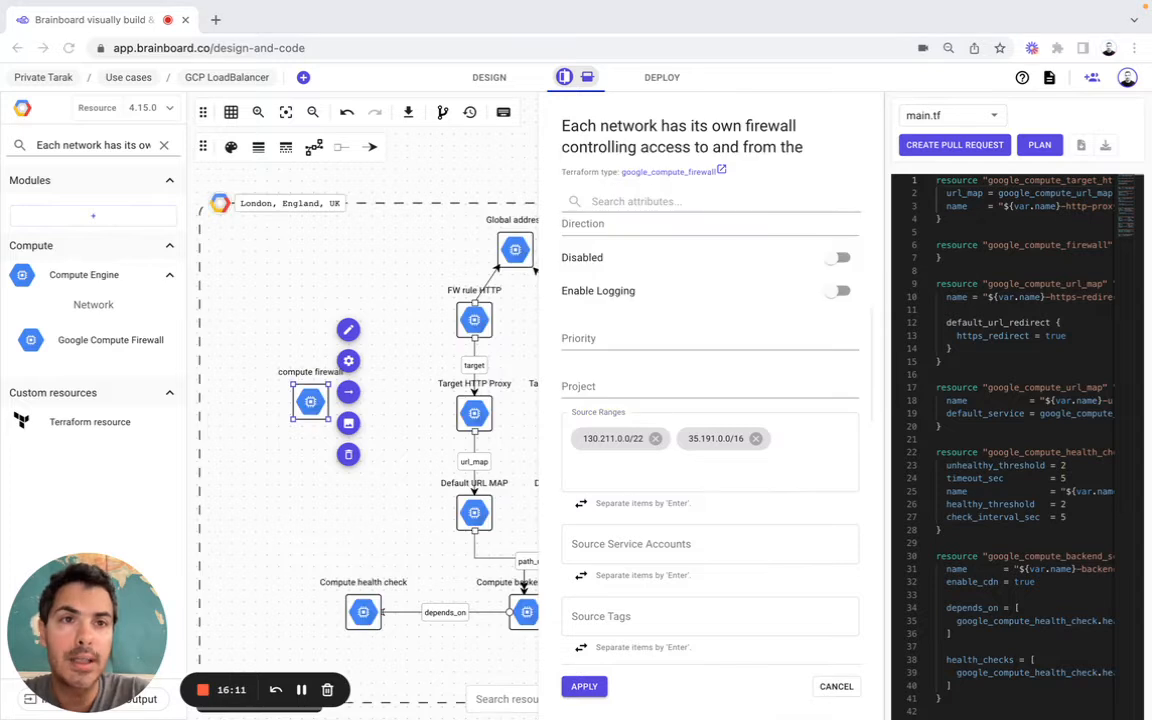
{"action": "scroll", "coordinate": [714, 467], "scroll_direction": "down", "scroll_amount": 5}
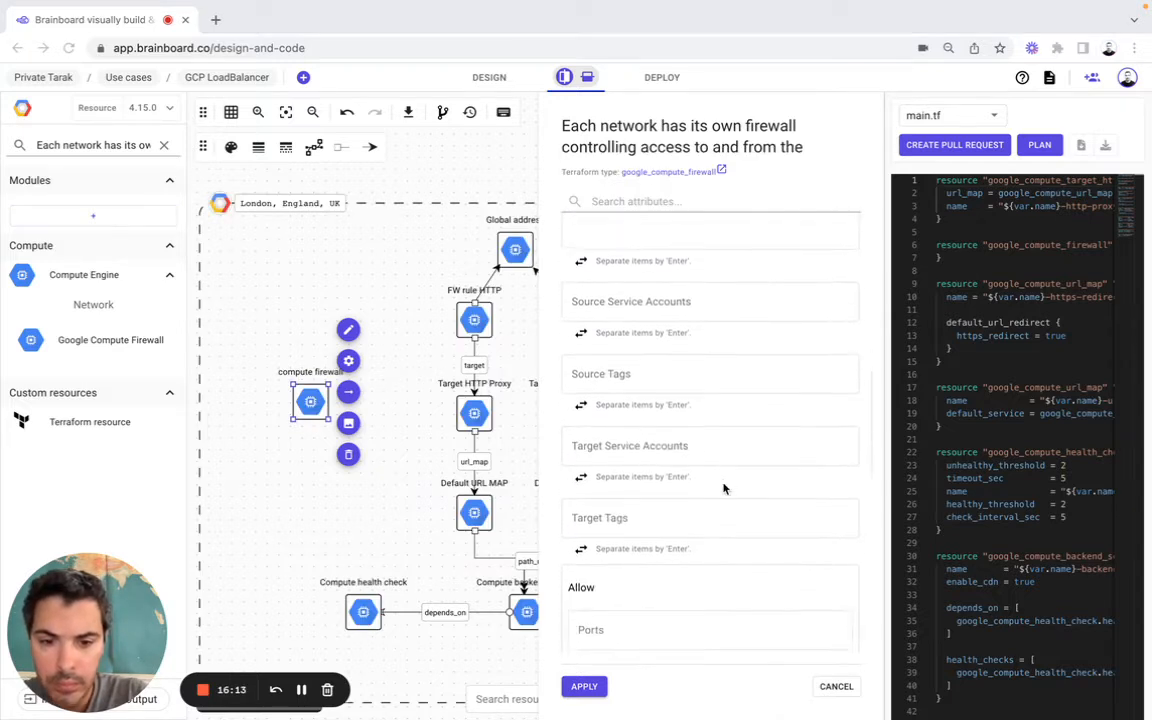
{"action": "left_click", "coordinate": [624, 470]}
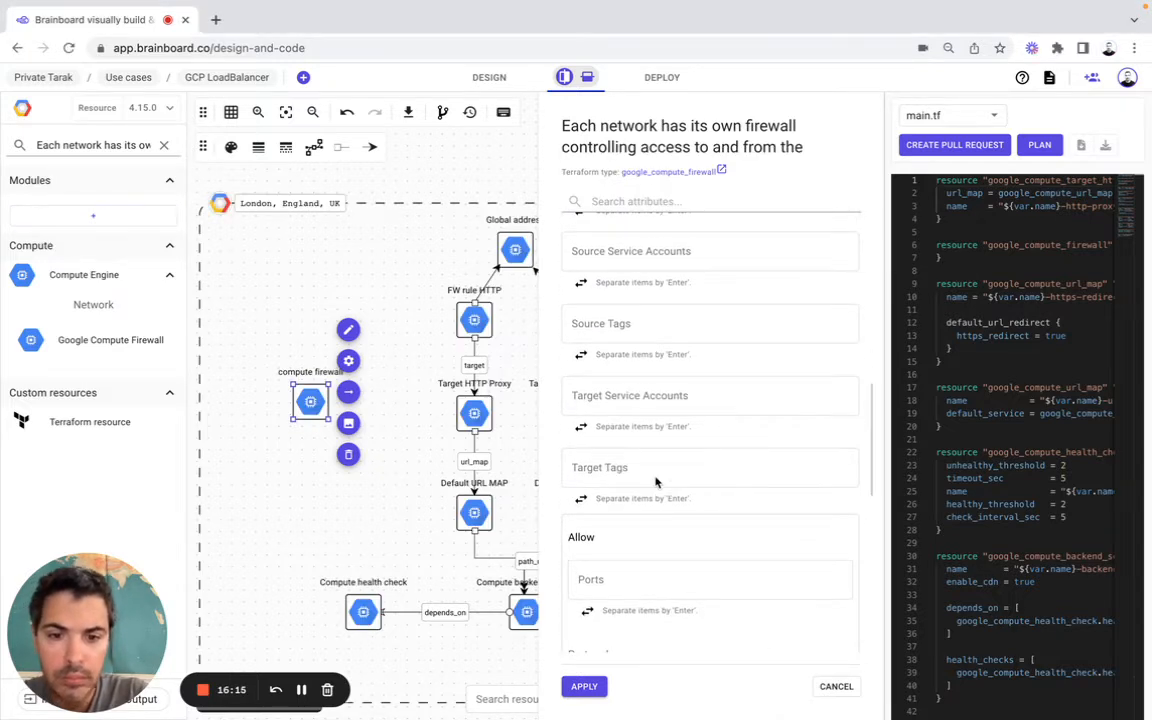
{"action": "type", "text": "var.target_tags"}
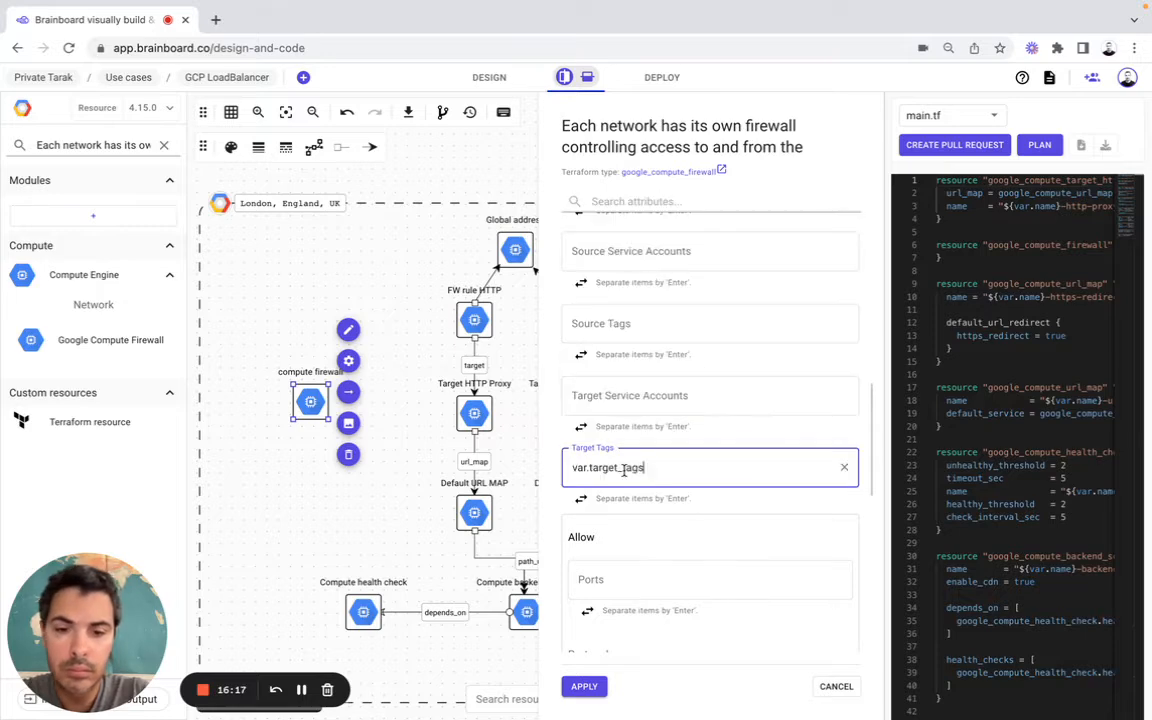
{"action": "key", "text": "Return"}
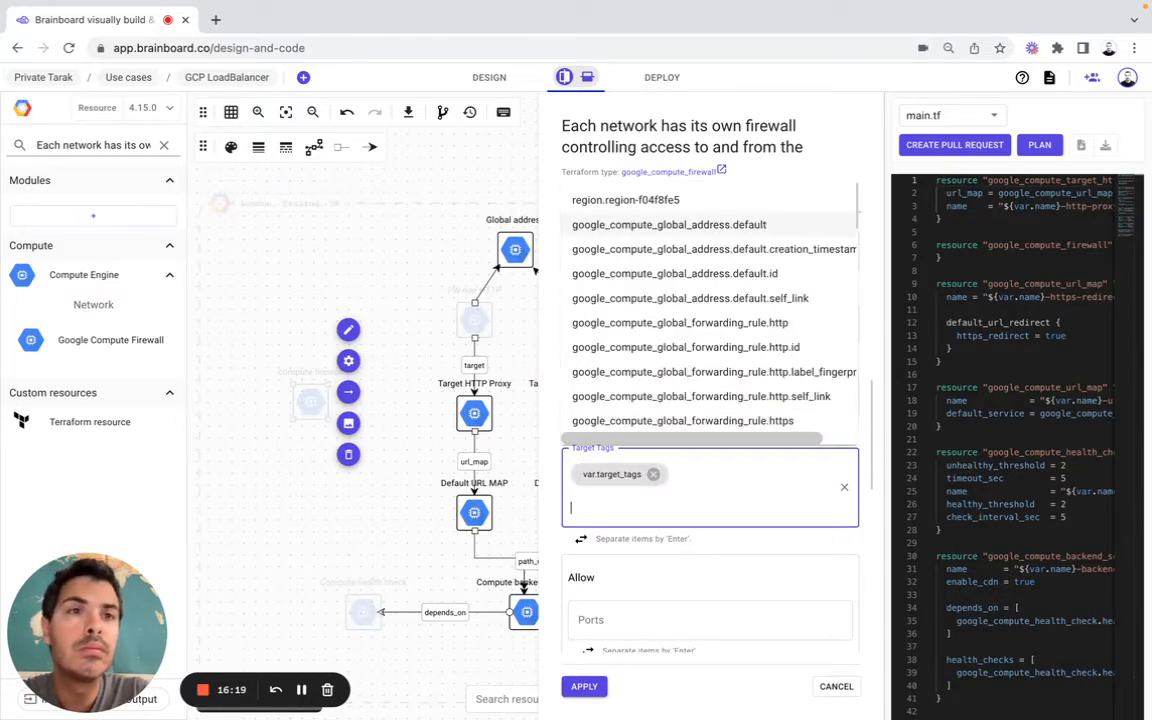
Add ports 80 and 443 to the compute firewall's allow rule
{"action": "left_click", "coordinate": [624, 618]}
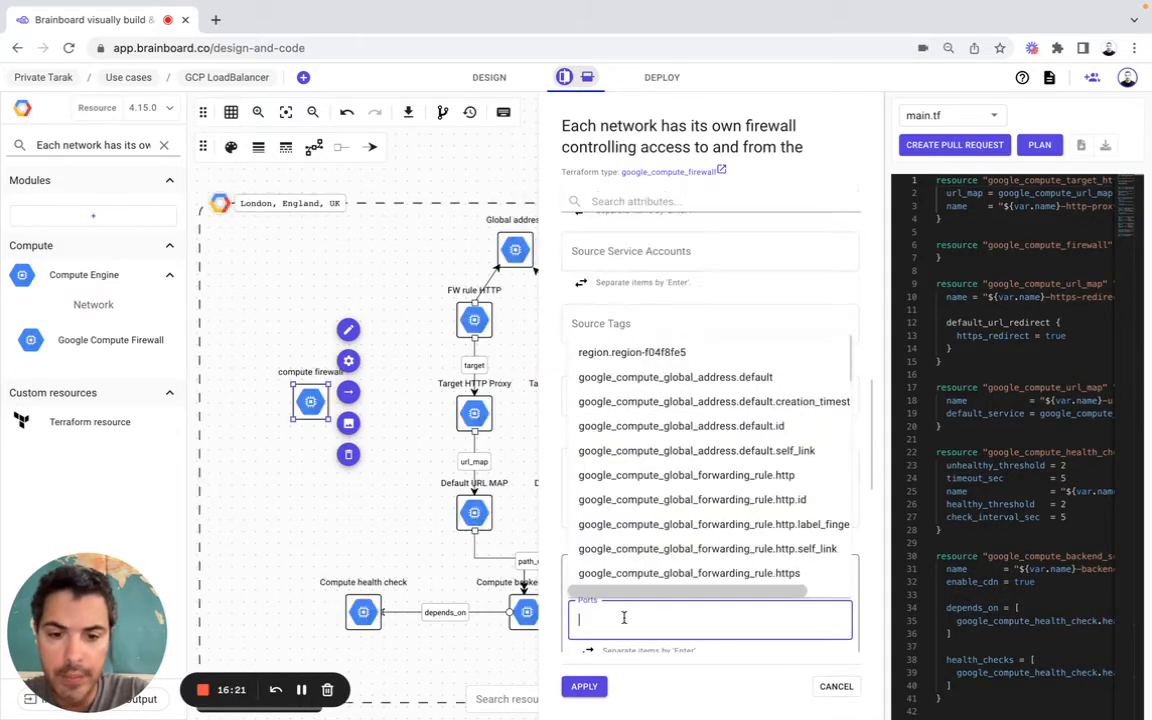
{"action": "key", "text": "super+Tab"}
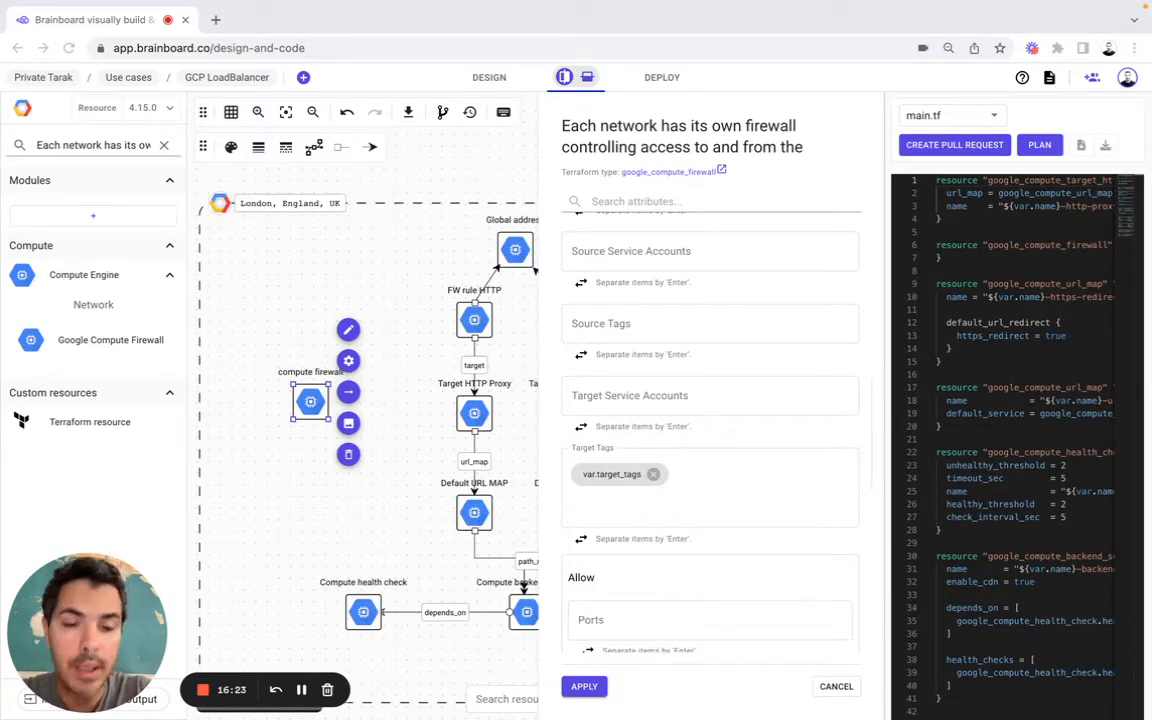
{"action": "left_click", "coordinate": [613, 622]}
{"action": "type", "text": "80"}
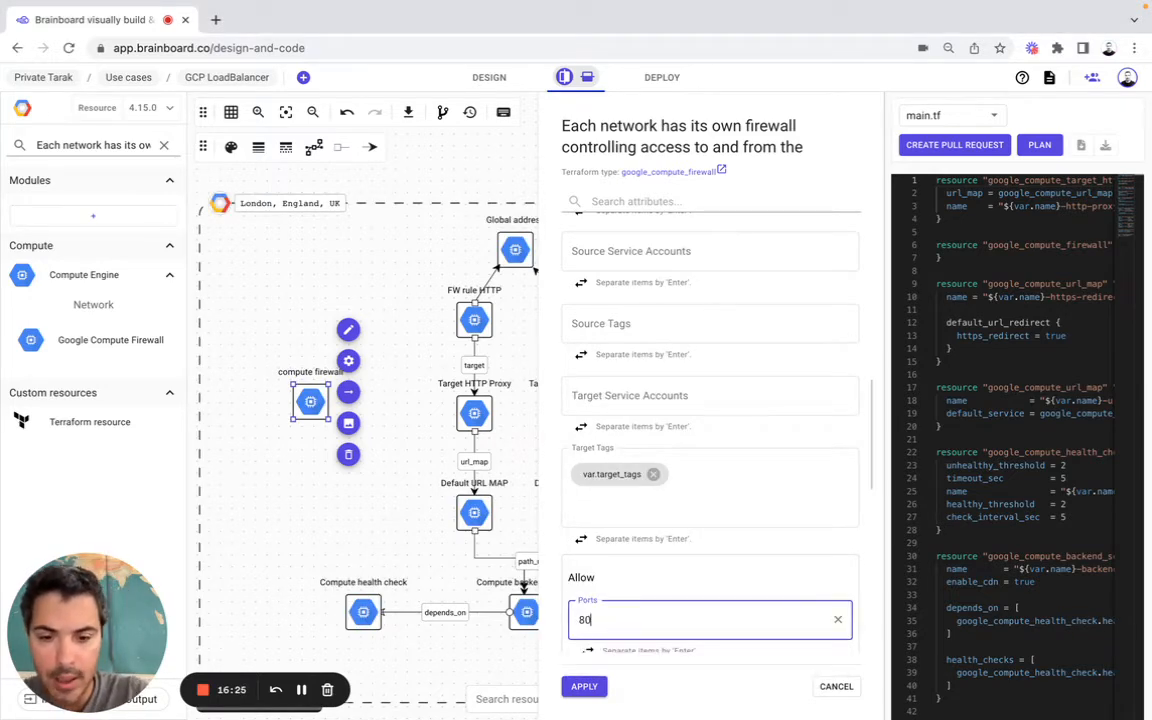
{"action": "key", "text": "Return"}
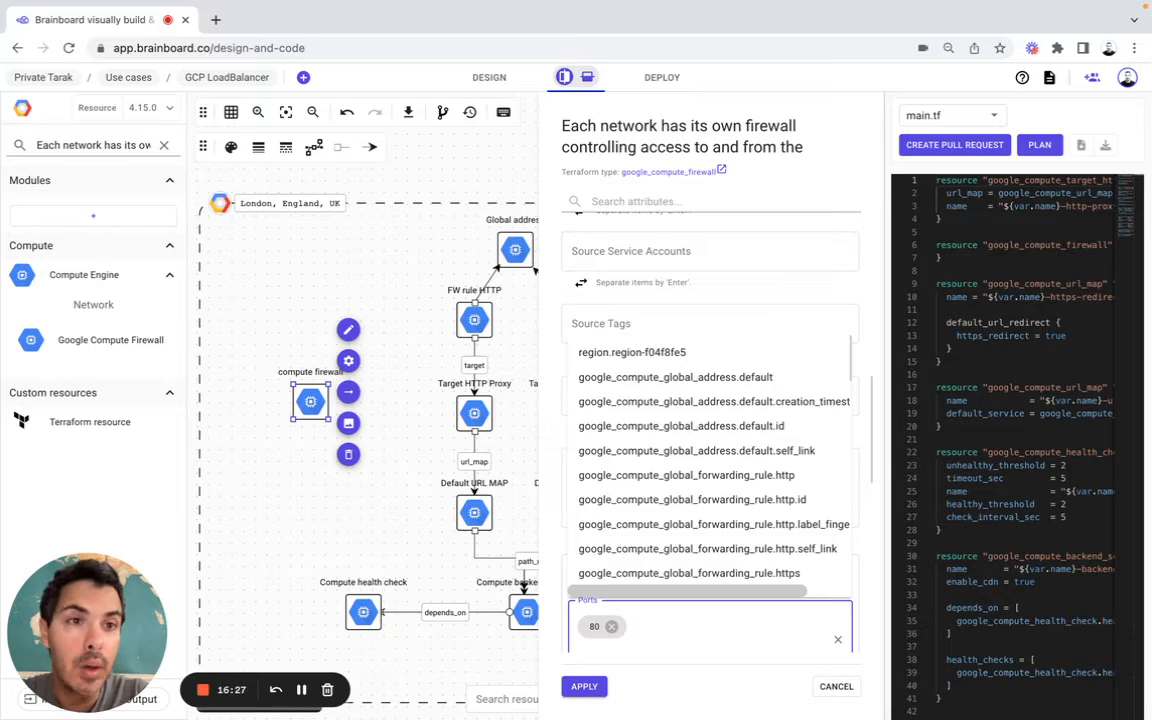
{"action": "type", "text": "443"}
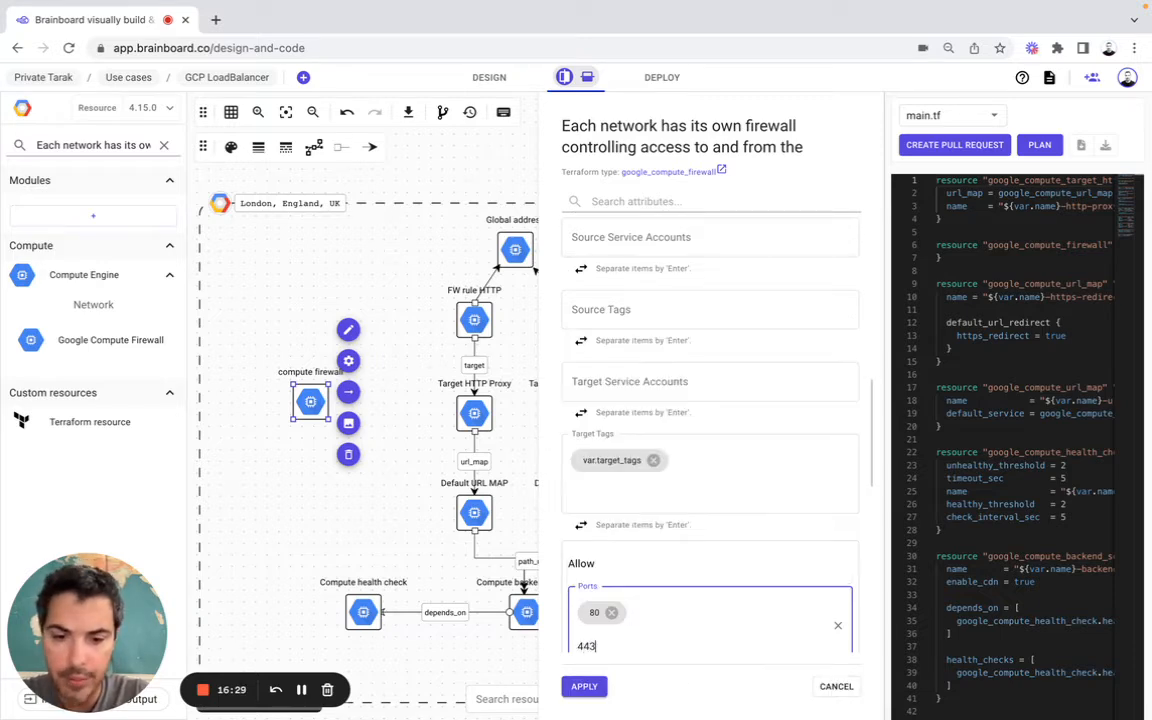
{"action": "key", "text": "Return"}
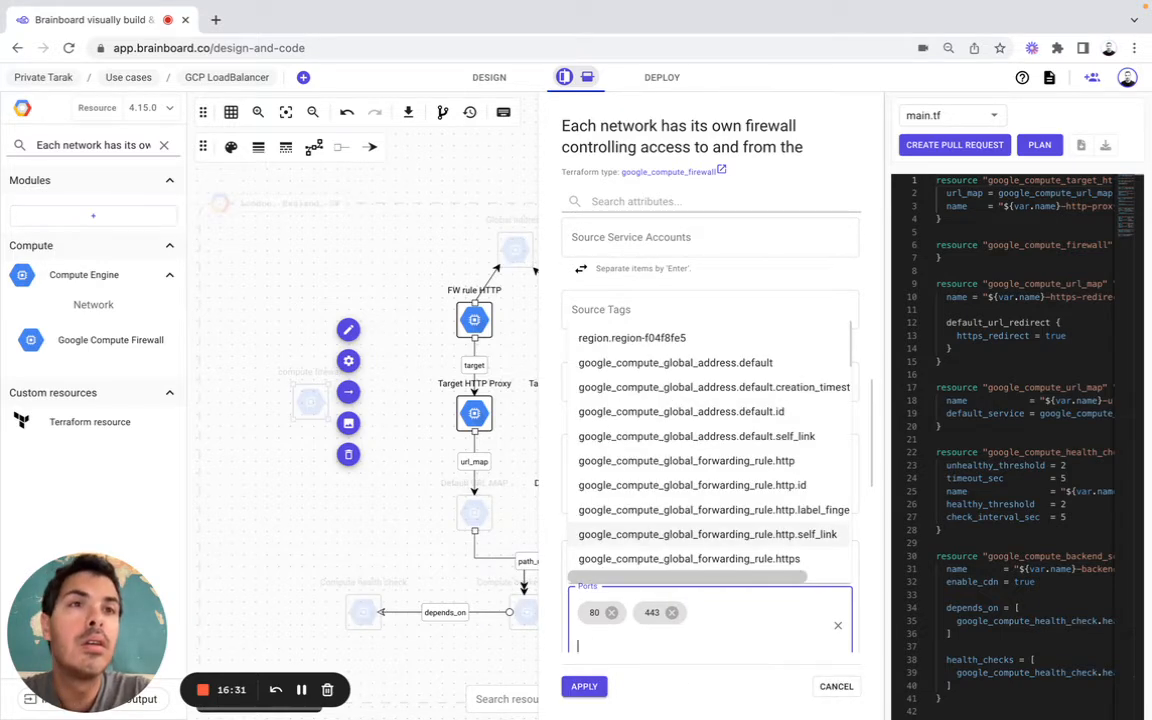
{"action": "left_click", "coordinate": [554, 437]}
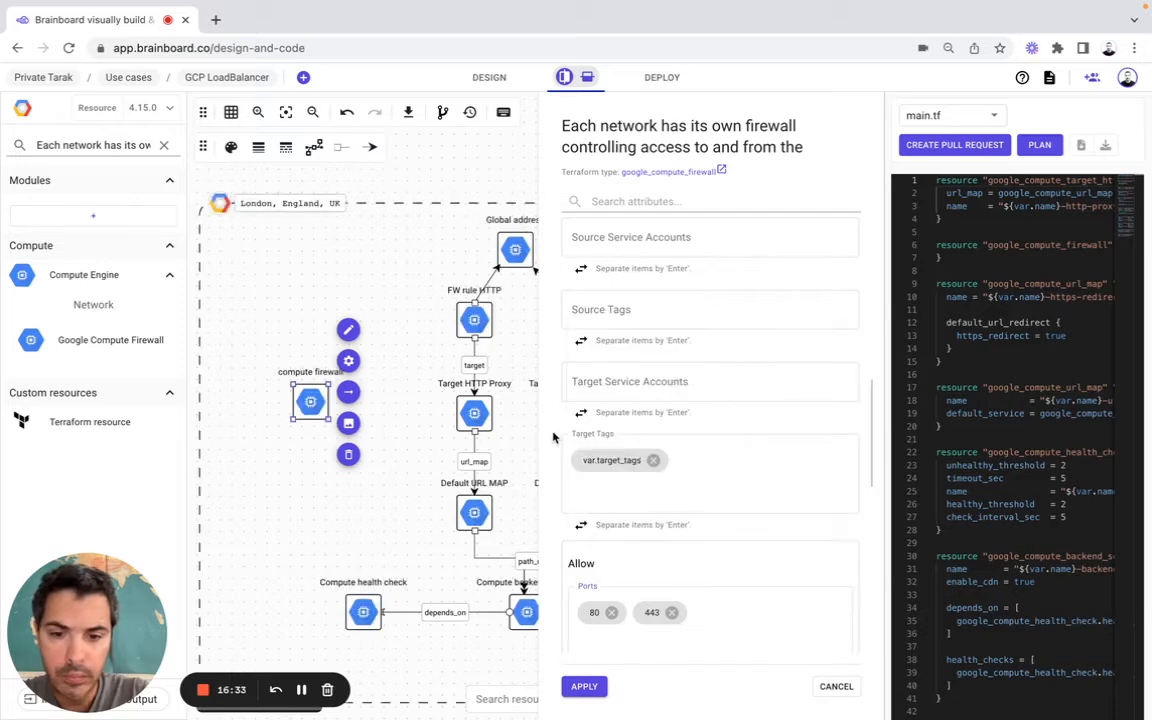
Set the allow rule's protocol to tcp and apply the compute firewall configuration
{"action": "scroll", "coordinate": [675, 522], "scroll_direction": "down", "scroll_amount": 3}
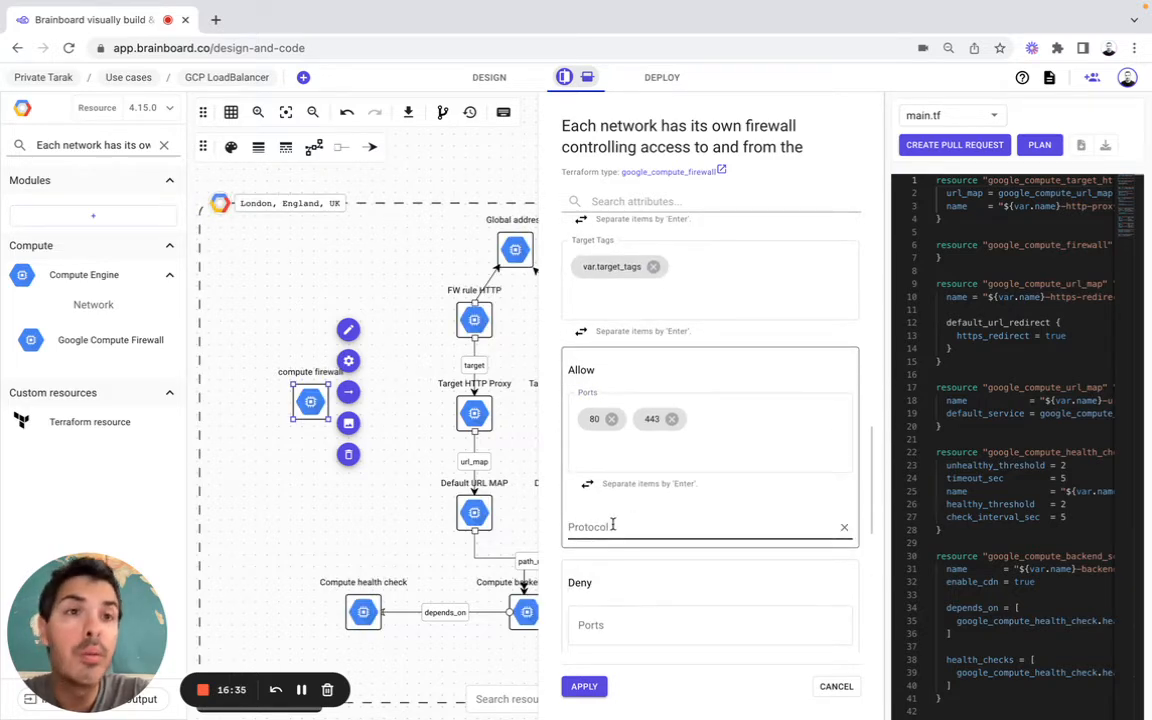
{"action": "left_click", "coordinate": [613, 524]}
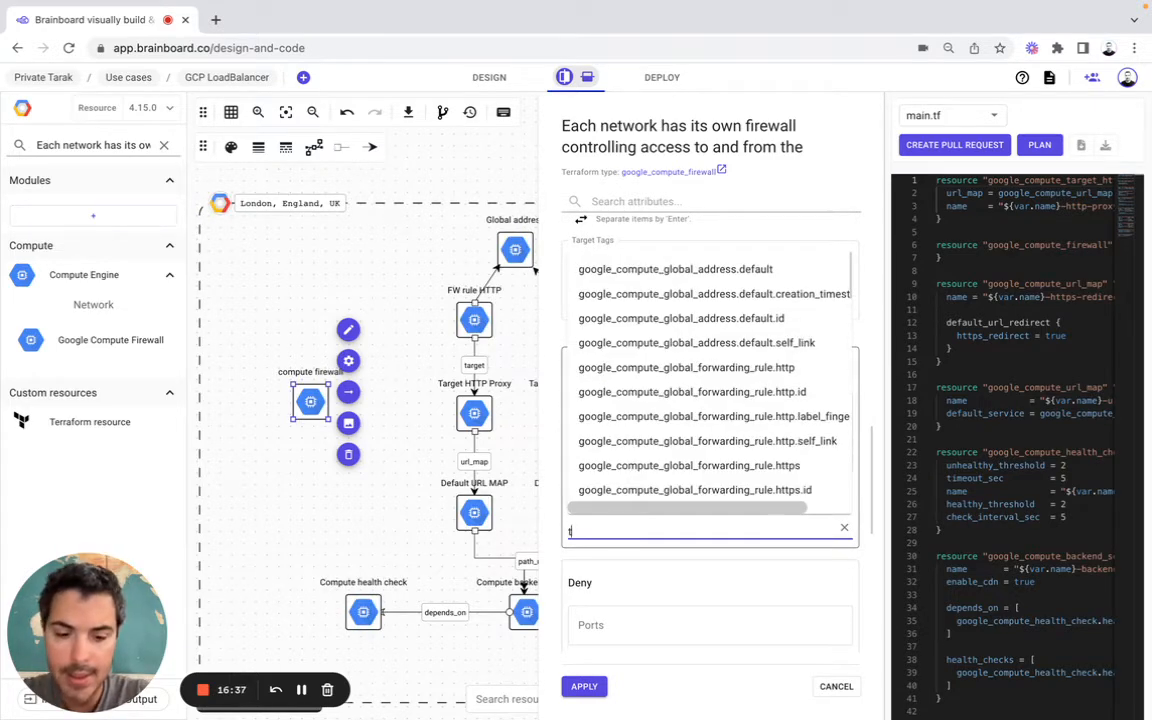
{"action": "type", "text": "tcp"}
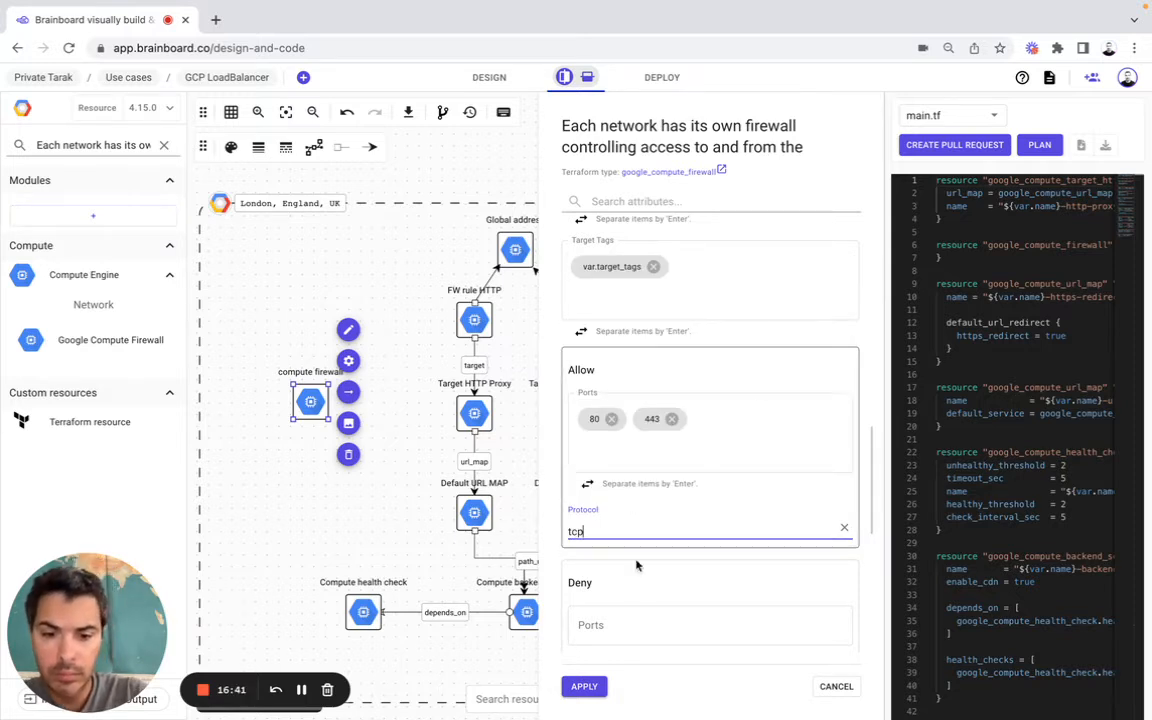
{"action": "left_click", "coordinate": [585, 687]}
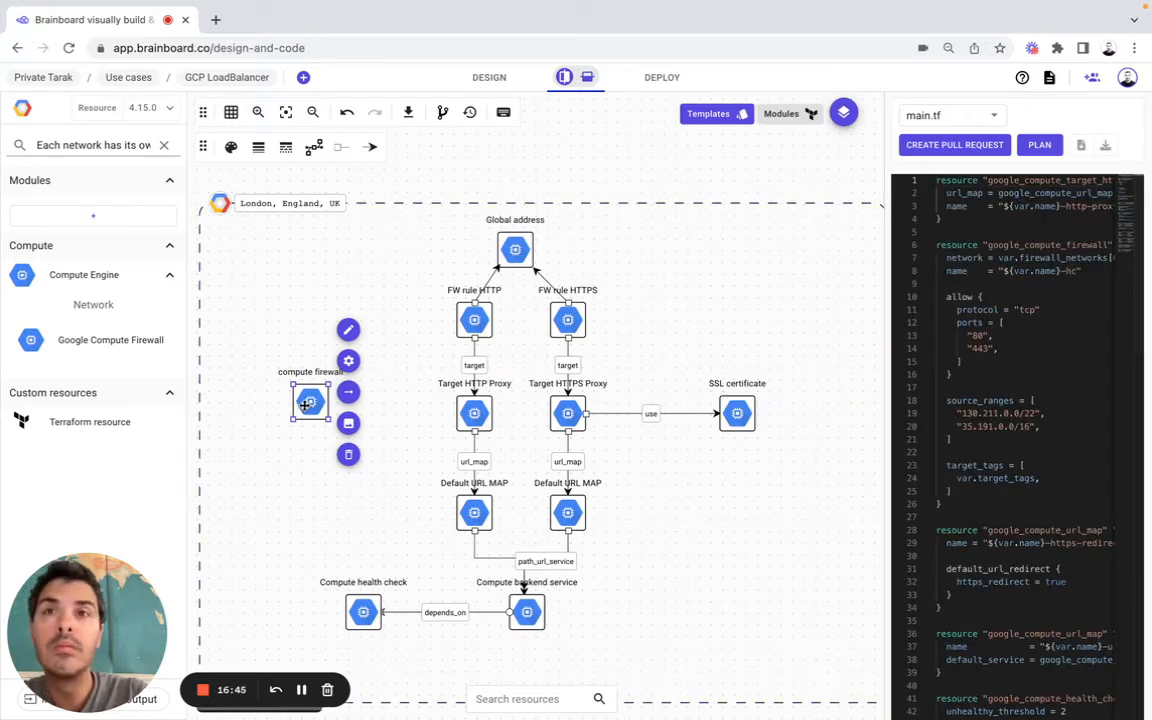
Capitalise the firewall node's label so it reads "Compute firewall" and save it
{"action": "mouse_move", "coordinate": [312, 405]}
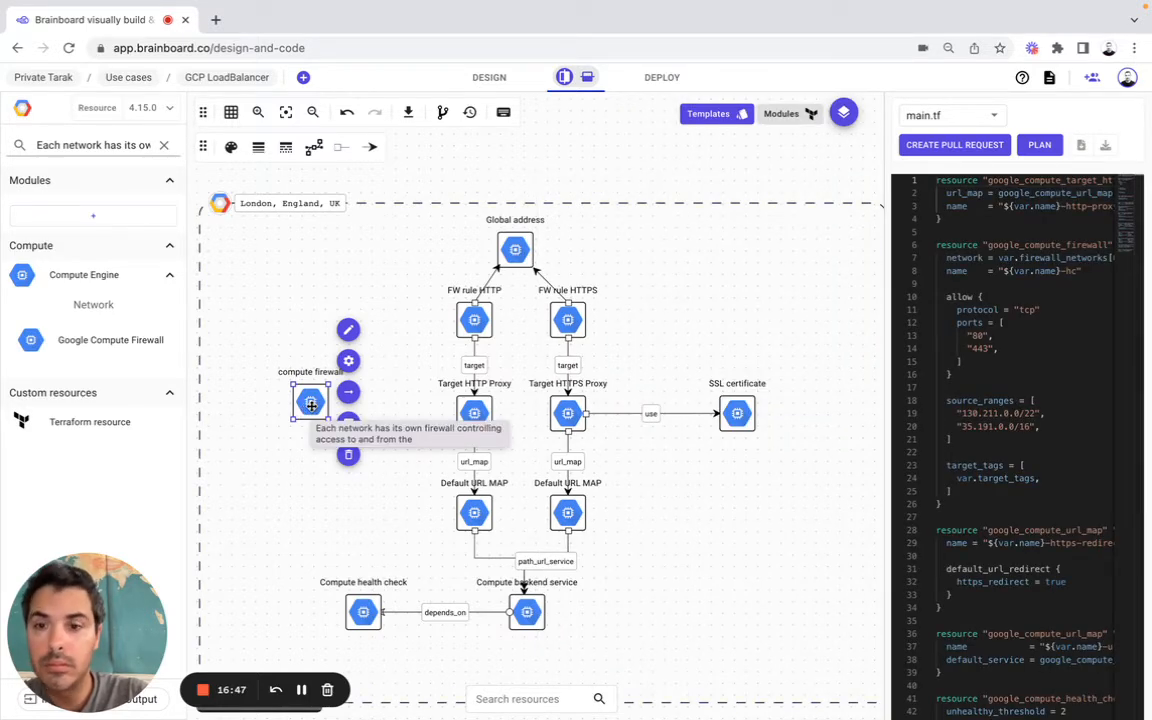
{"action": "left_click", "coordinate": [348, 329]}
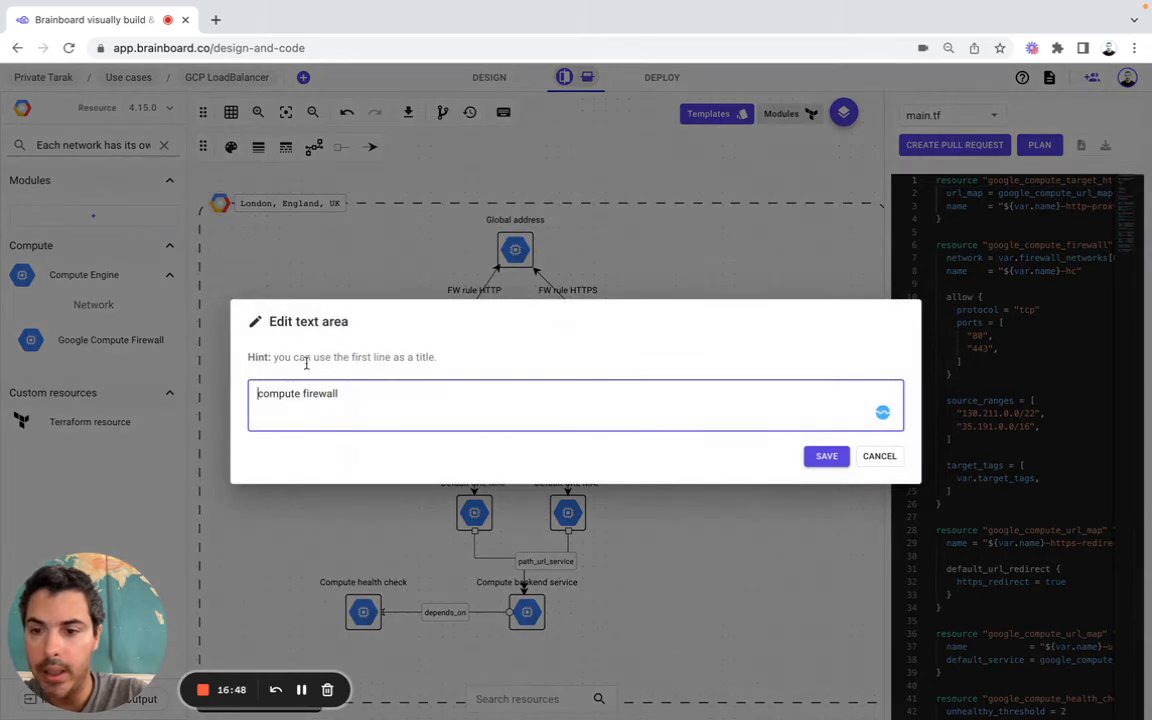
{"action": "left_click", "coordinate": [263, 393]}
{"action": "key", "text": "BackSpace"}
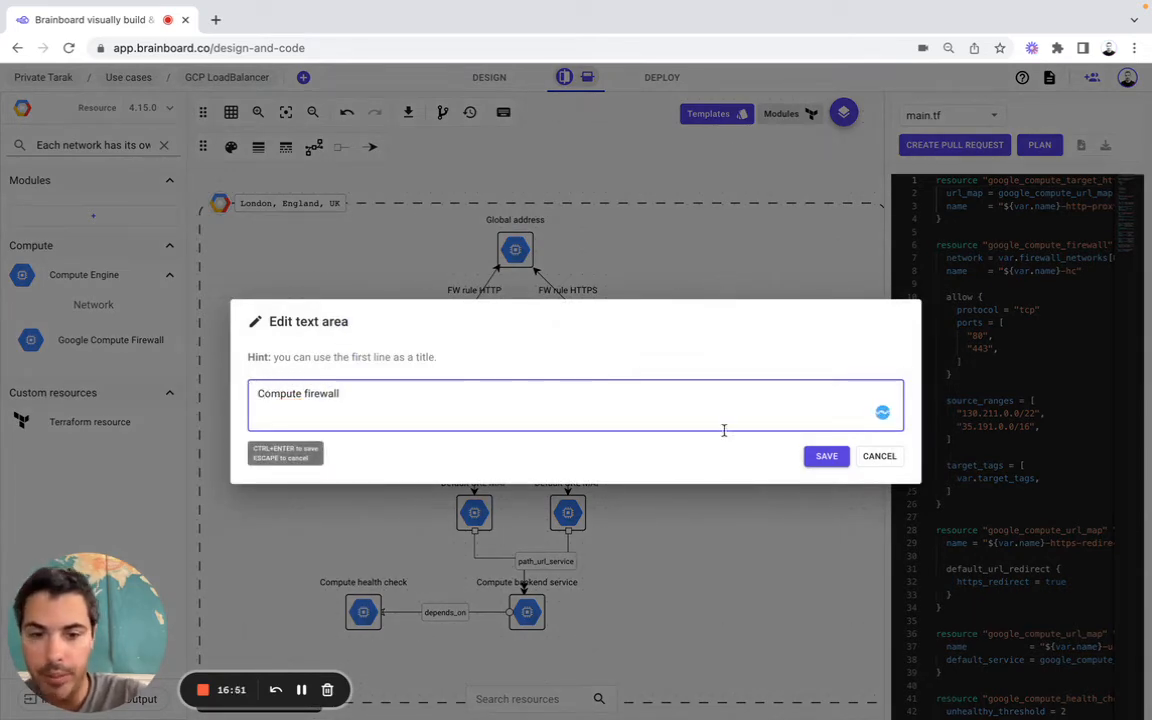
{"action": "left_click", "coordinate": [826, 456]}
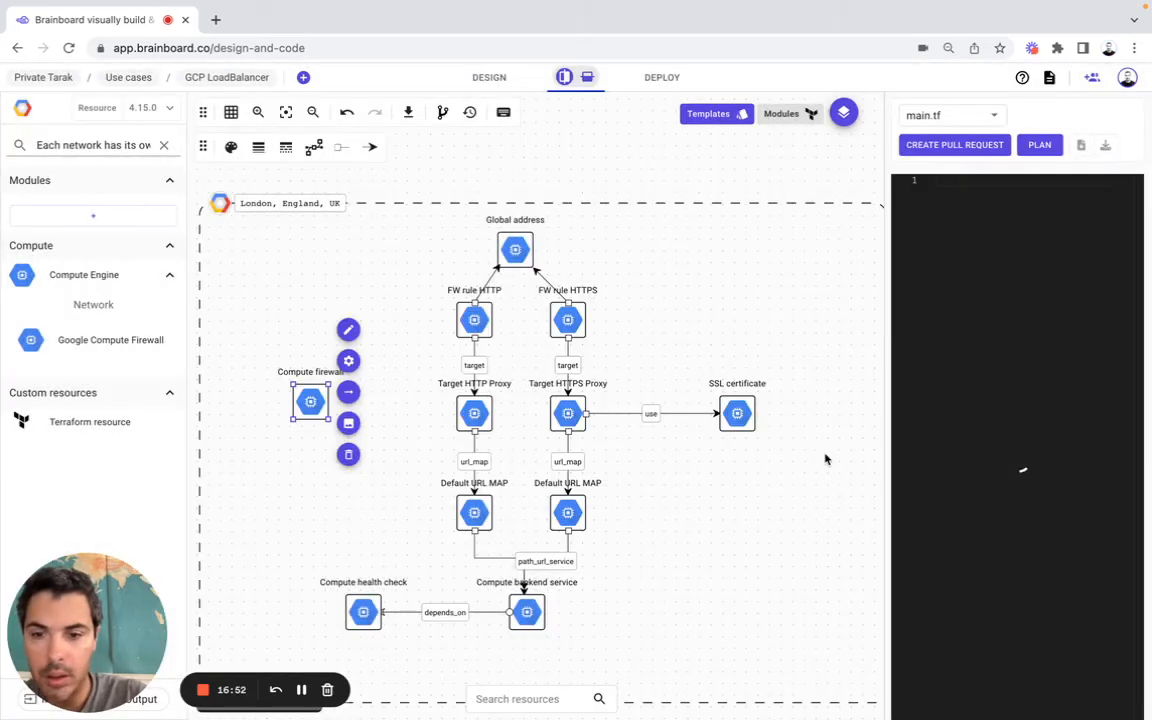
Fit the whole diagram in view and review the generated Terraform code in main.tf
{"action": "left_click", "coordinate": [286, 111]}
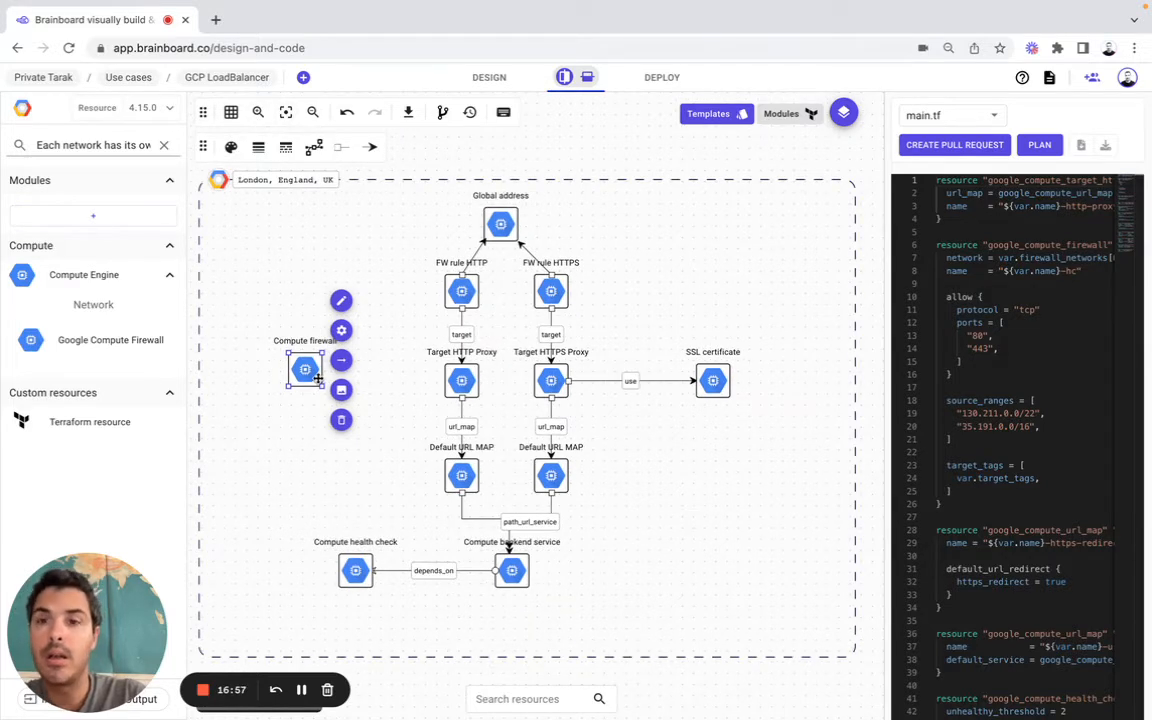
{"action": "left_click", "coordinate": [418, 155]}
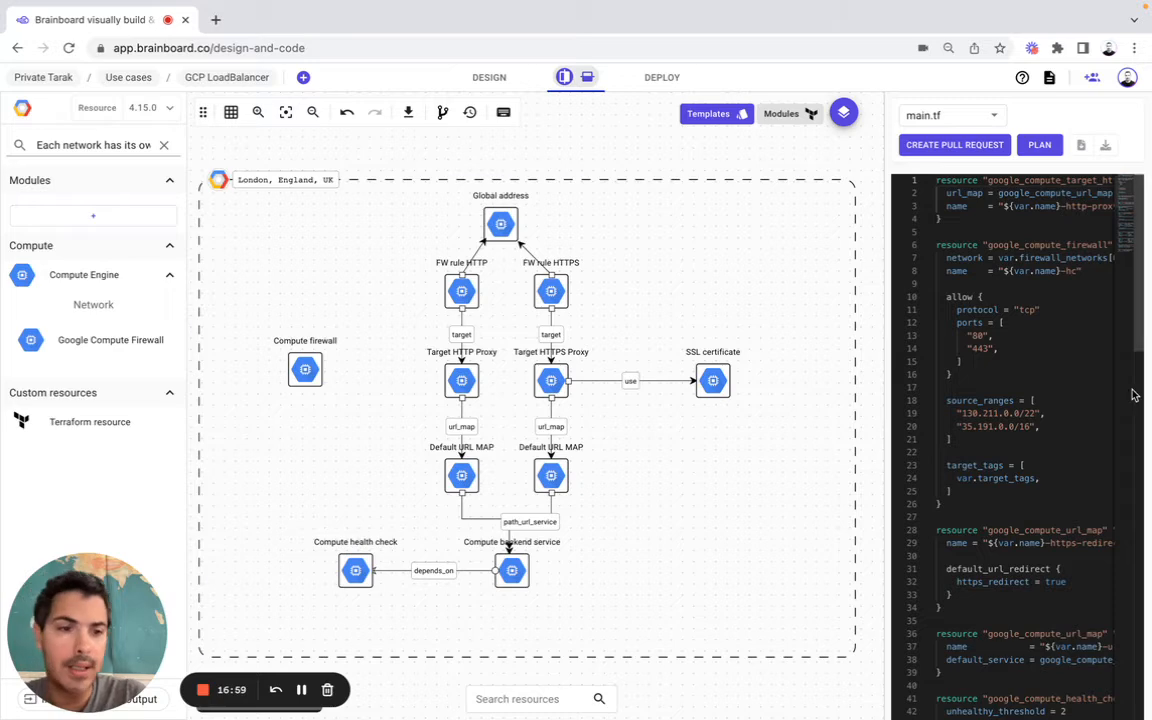
{"action": "scroll", "coordinate": [1134, 393], "scroll_direction": "down", "scroll_amount": 1}
{"action": "scroll", "coordinate": [1059, 437], "scroll_direction": "down", "scroll_amount": 10}
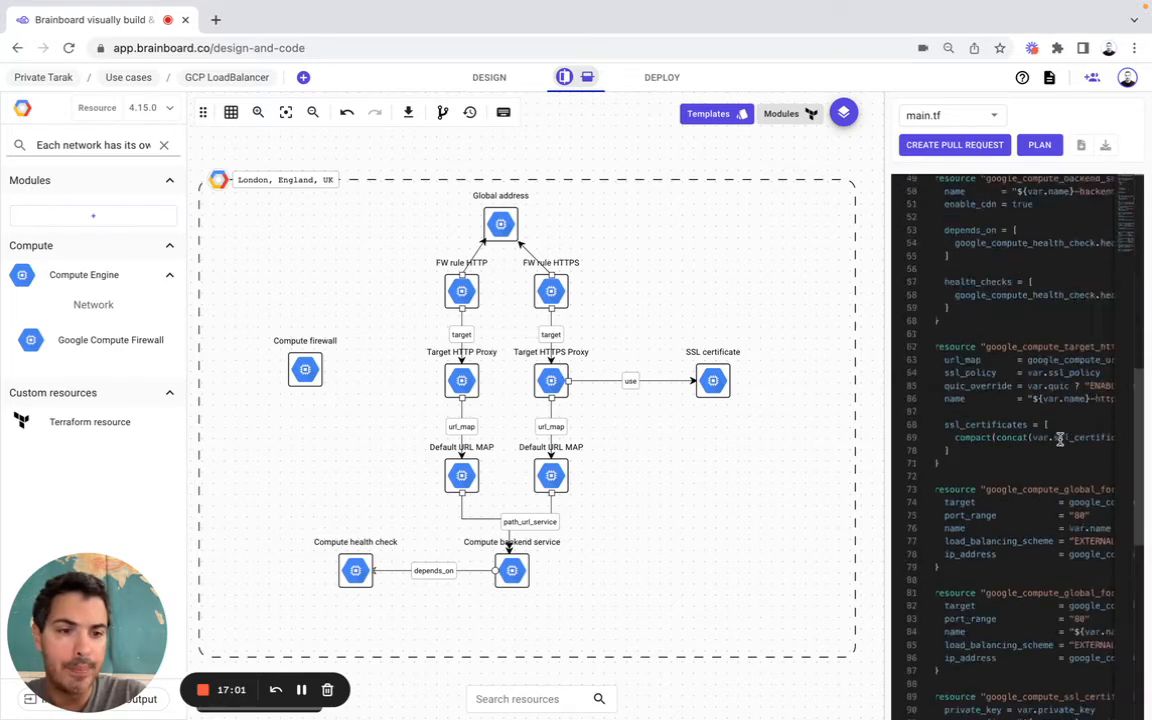
{"action": "scroll", "coordinate": [1059, 437], "scroll_direction": "up", "scroll_amount": 10}
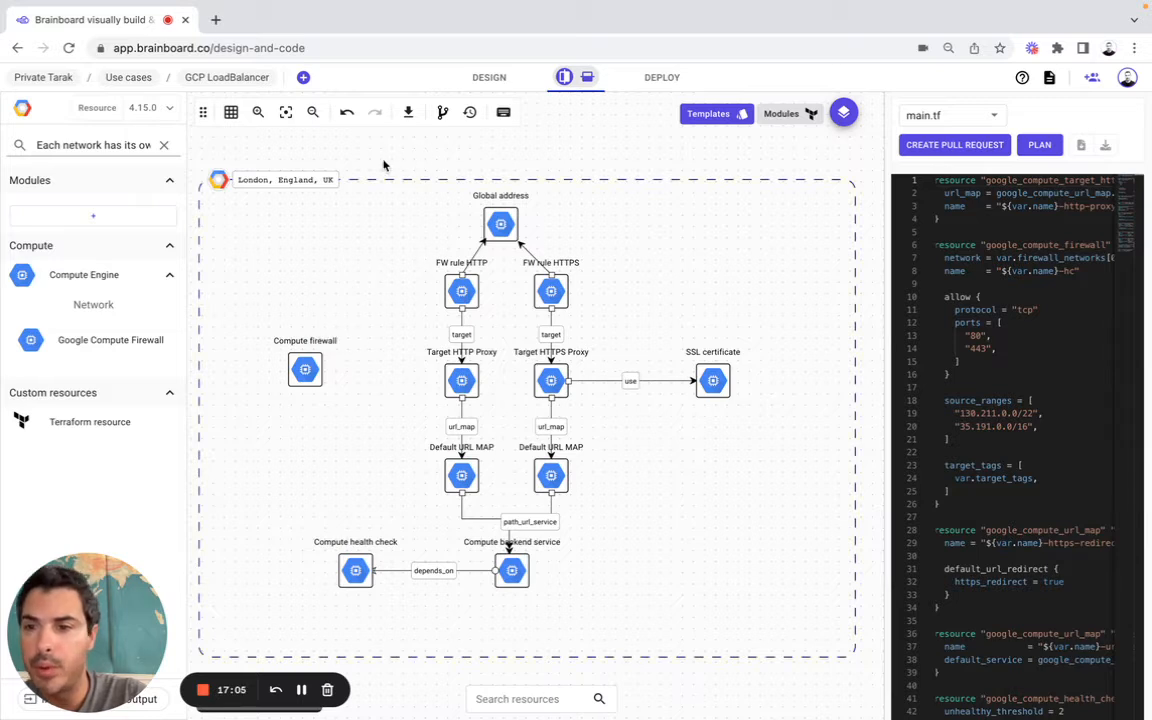
Clear the resource search and place an empty text area above the Compute firewall node
{"action": "left_click", "coordinate": [166, 146]}
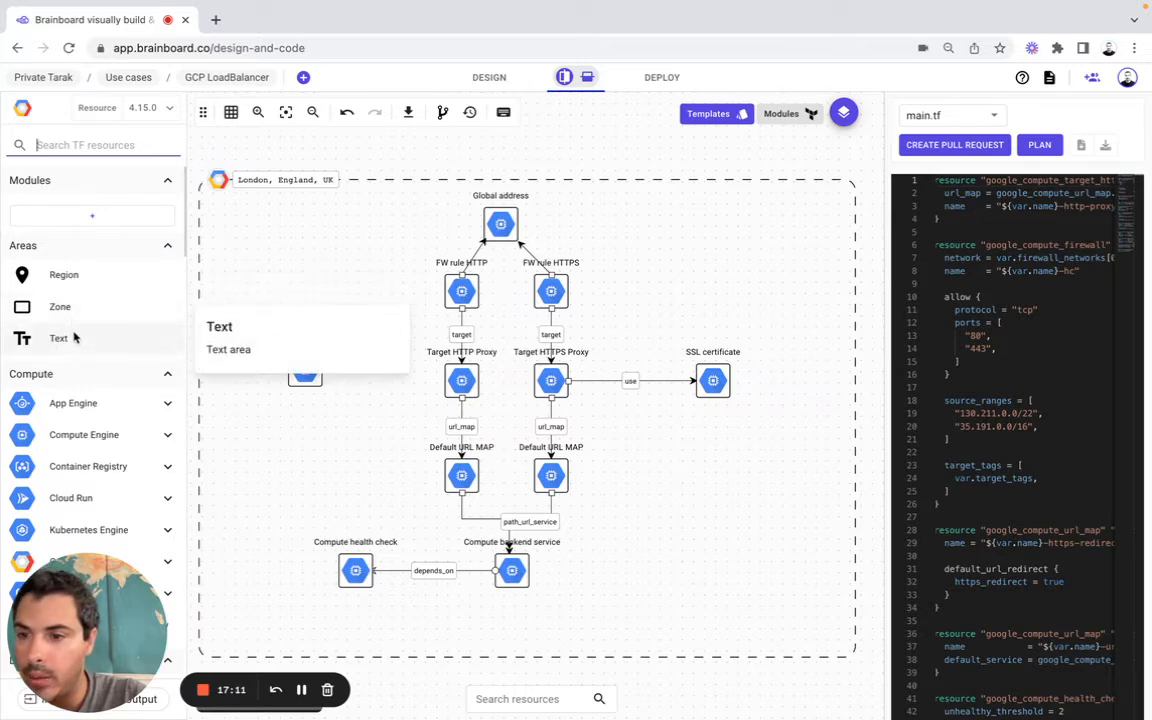
{"action": "left_click_drag", "start_coordinate": [74, 333], "coordinate": [267, 284]}
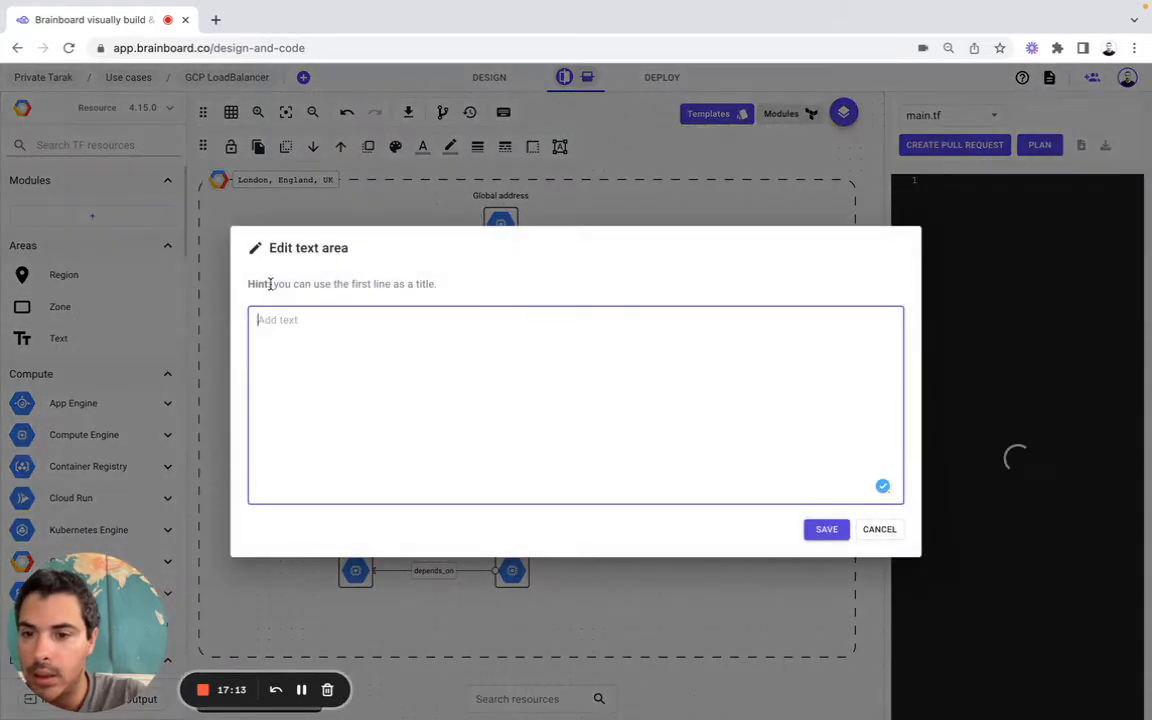
{"action": "left_click", "coordinate": [822, 529]}
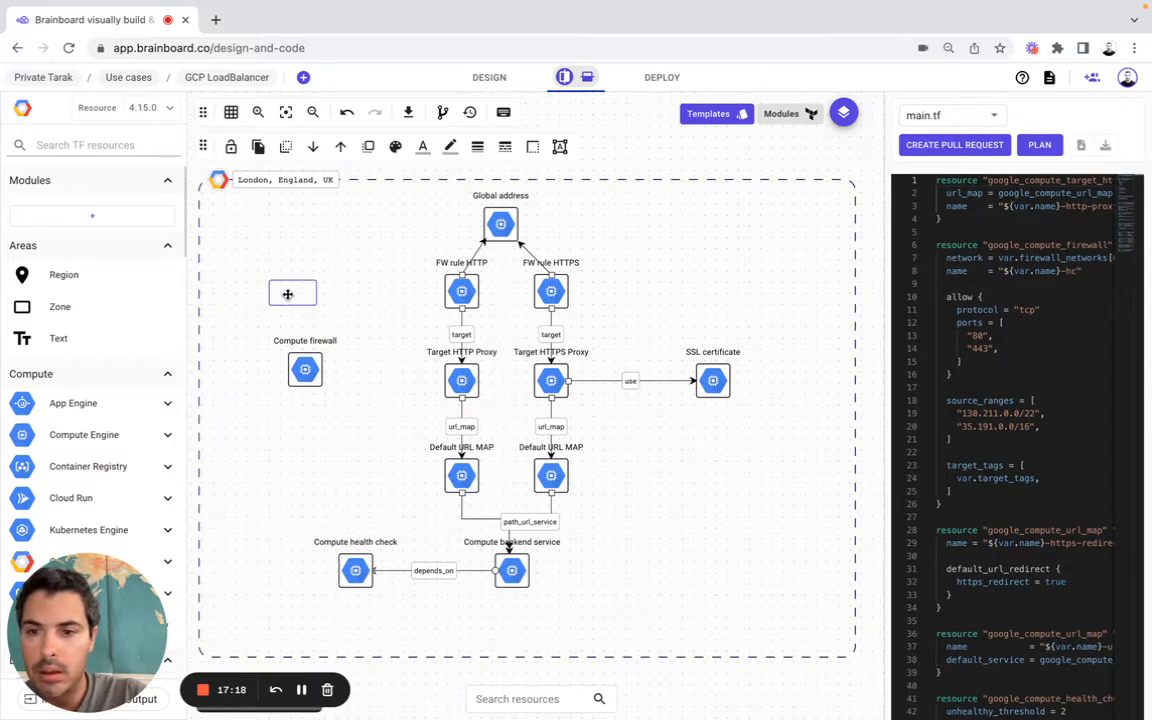
Make the text area freely resizable and enlarge it into a tall rectangle enclosing the Compute firewall node
{"action": "left_click", "coordinate": [565, 150]}
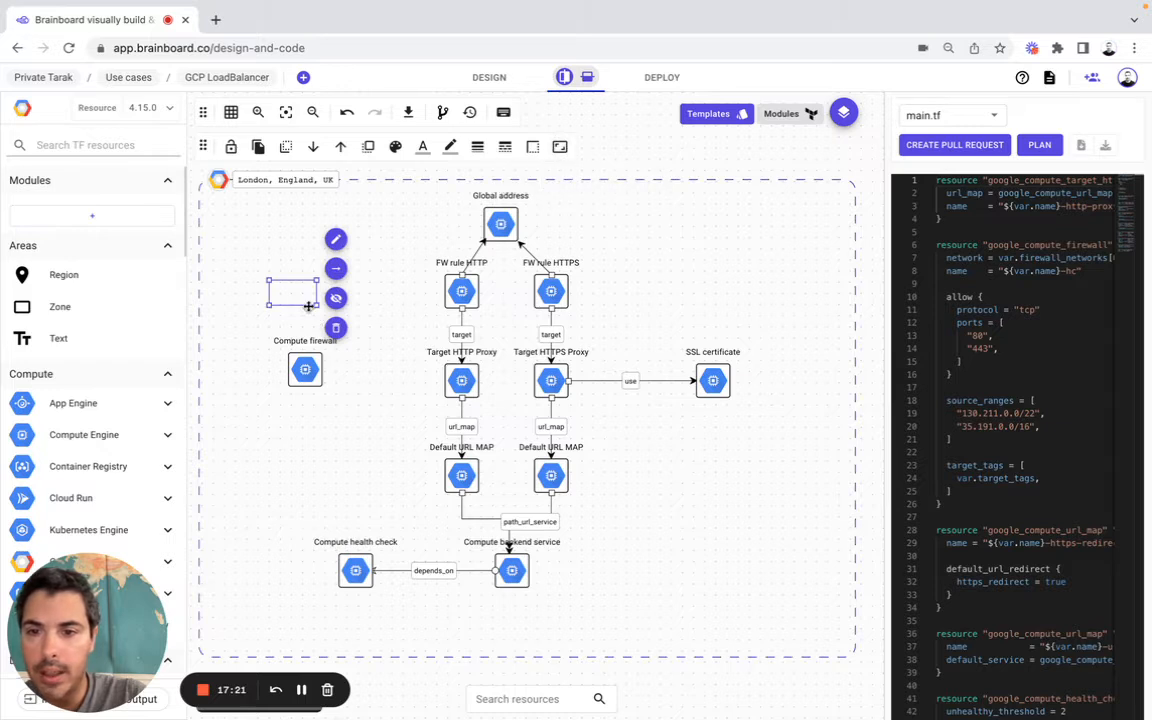
{"action": "left_click_drag", "start_coordinate": [318, 306], "coordinate": [361, 509]}
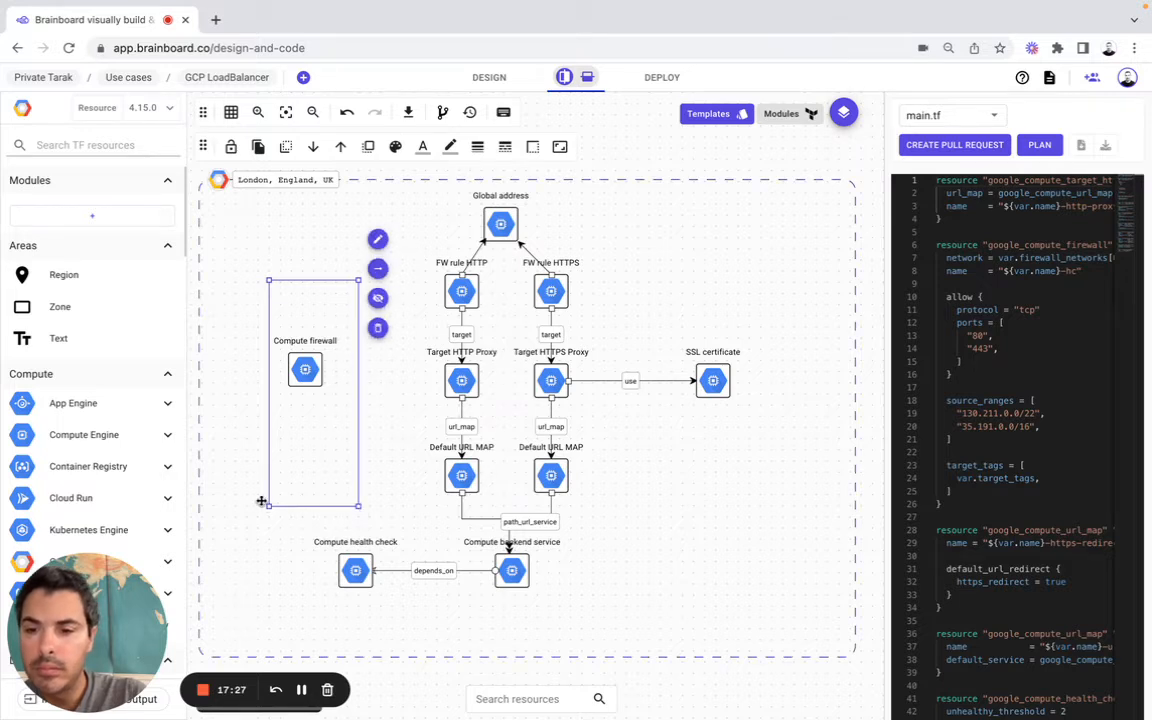
{"action": "left_click_drag", "start_coordinate": [267, 508], "coordinate": [247, 509]}
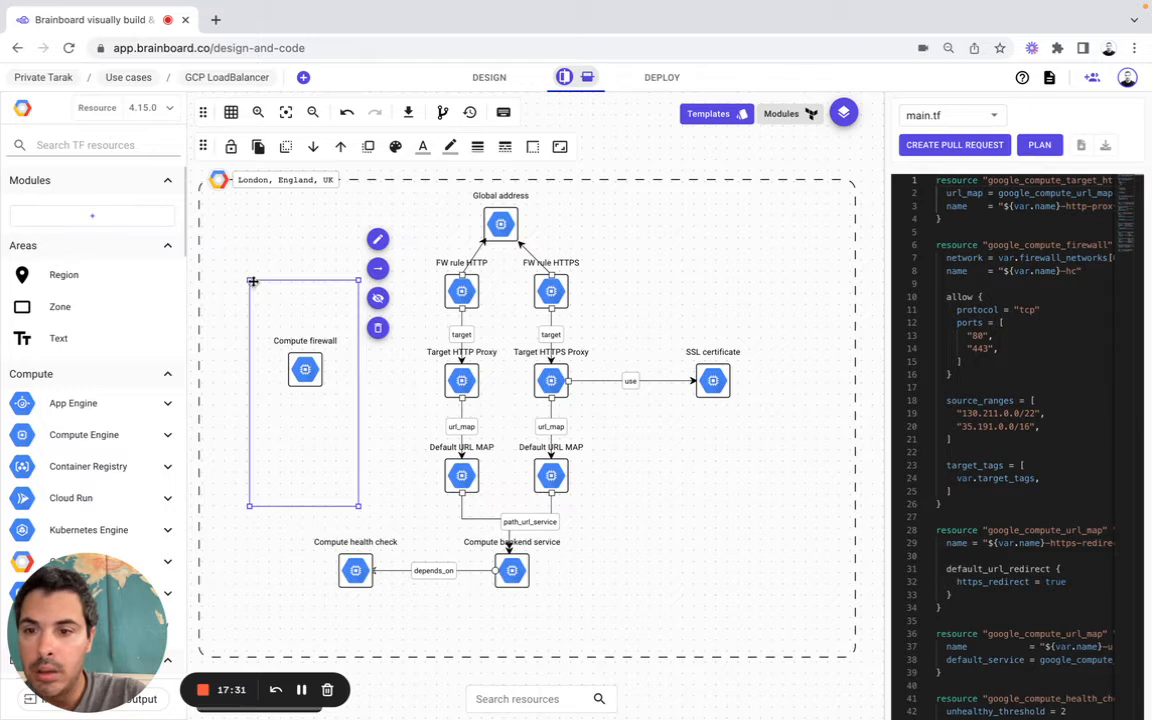
{"action": "left_click_drag", "start_coordinate": [248, 278], "coordinate": [247, 256]}
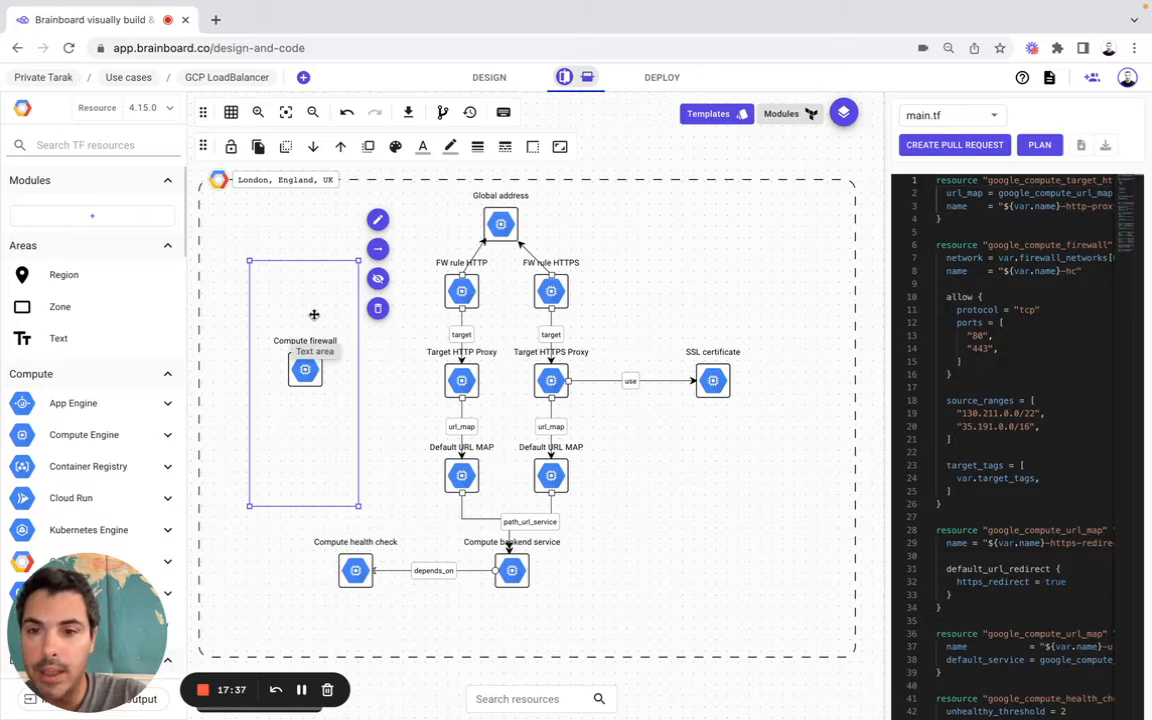
Try an orange FF9800 fill at 24% opacity on the text area around the Compute firewall node
{"action": "left_click", "coordinate": [423, 148]}
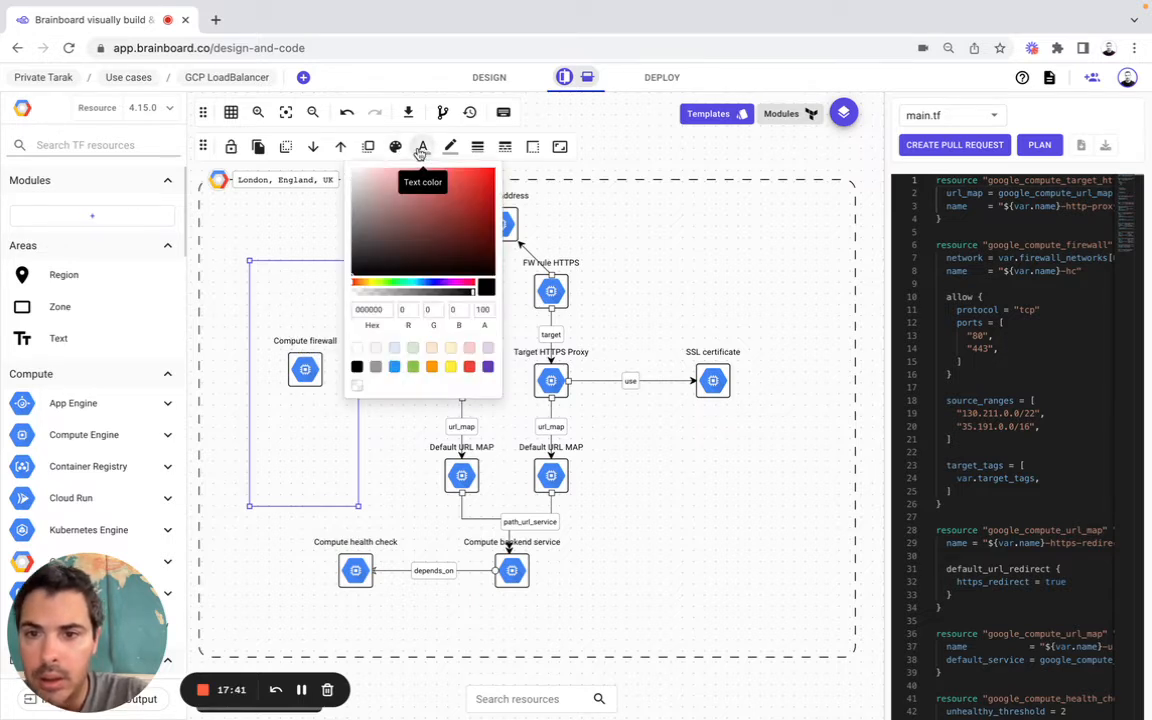
{"action": "left_click", "coordinate": [395, 147]}
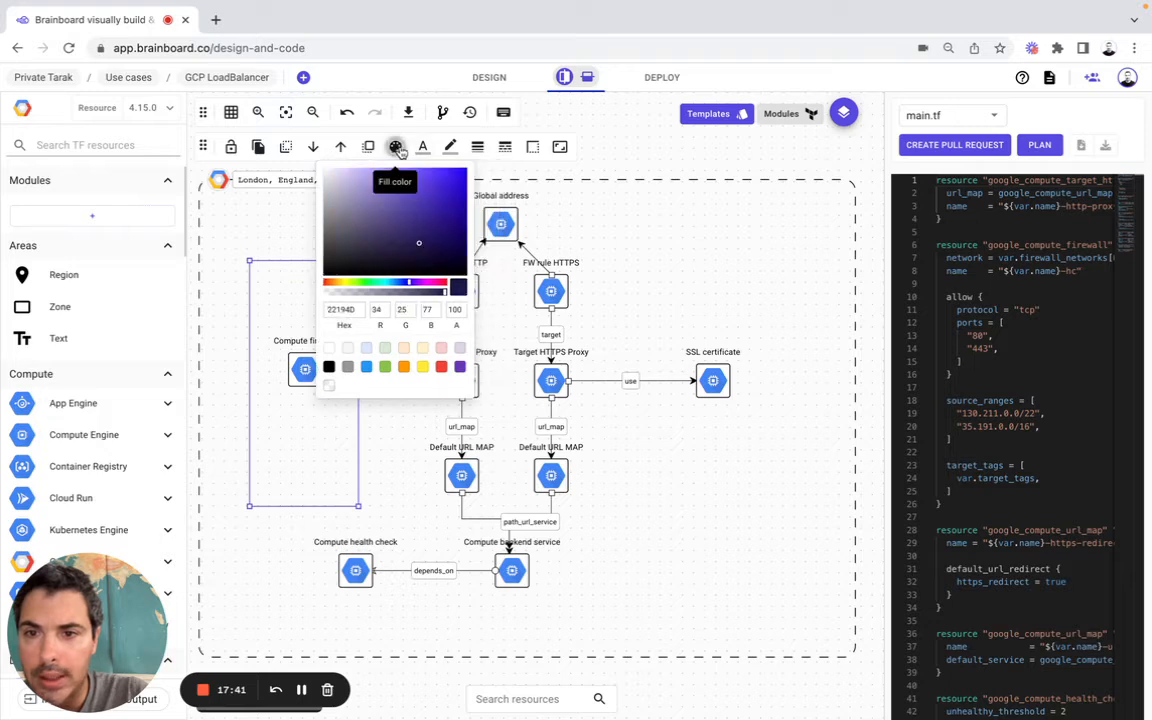
{"action": "left_click", "coordinate": [403, 367]}
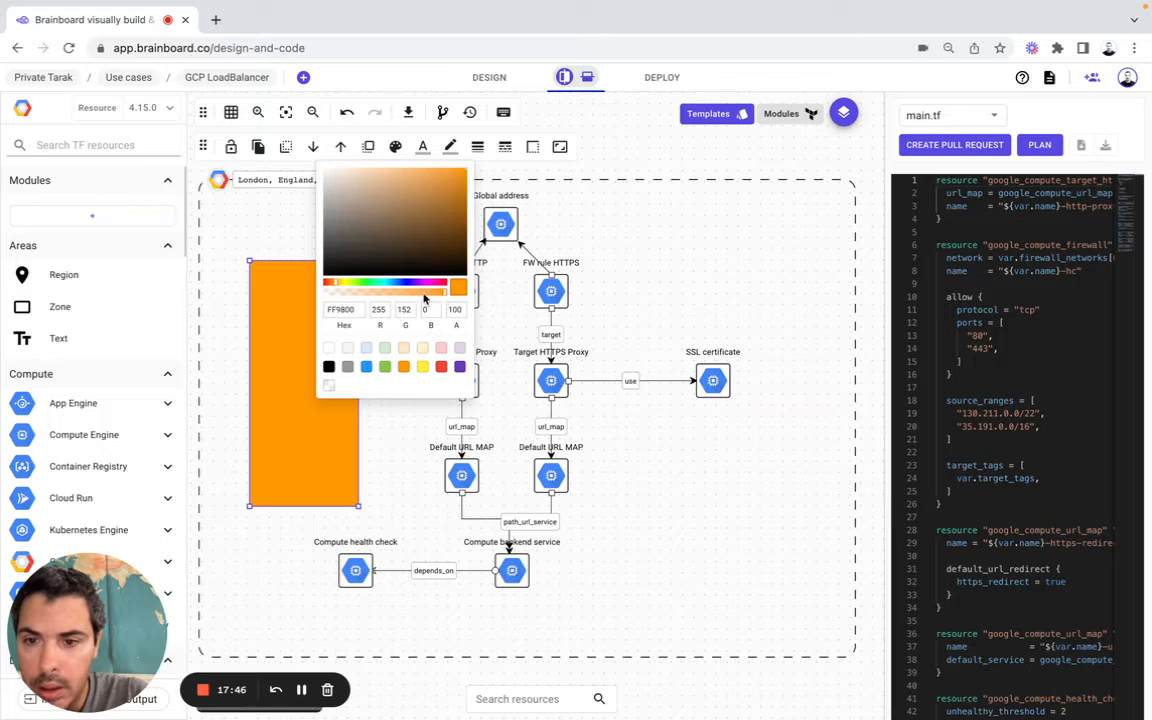
{"action": "left_click_drag", "start_coordinate": [424, 298], "coordinate": [365, 298]}
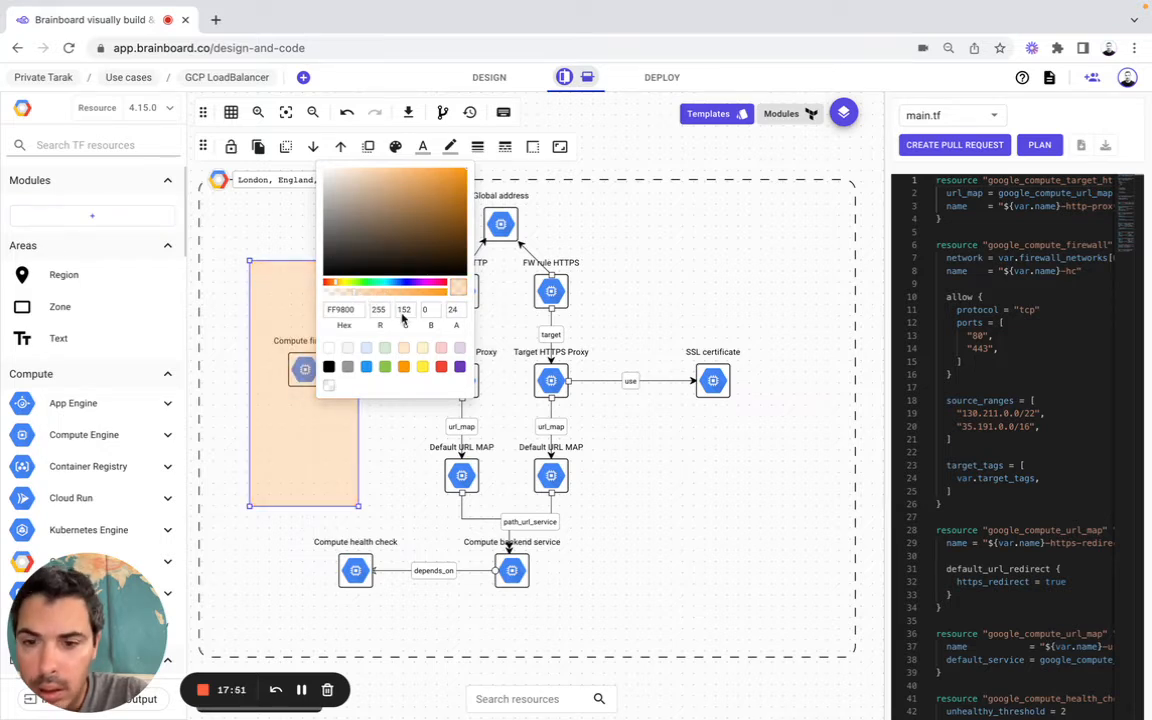
Fill the text area around the Compute firewall node with light red F8CECC at 27% opacity
{"action": "left_click", "coordinate": [441, 349]}
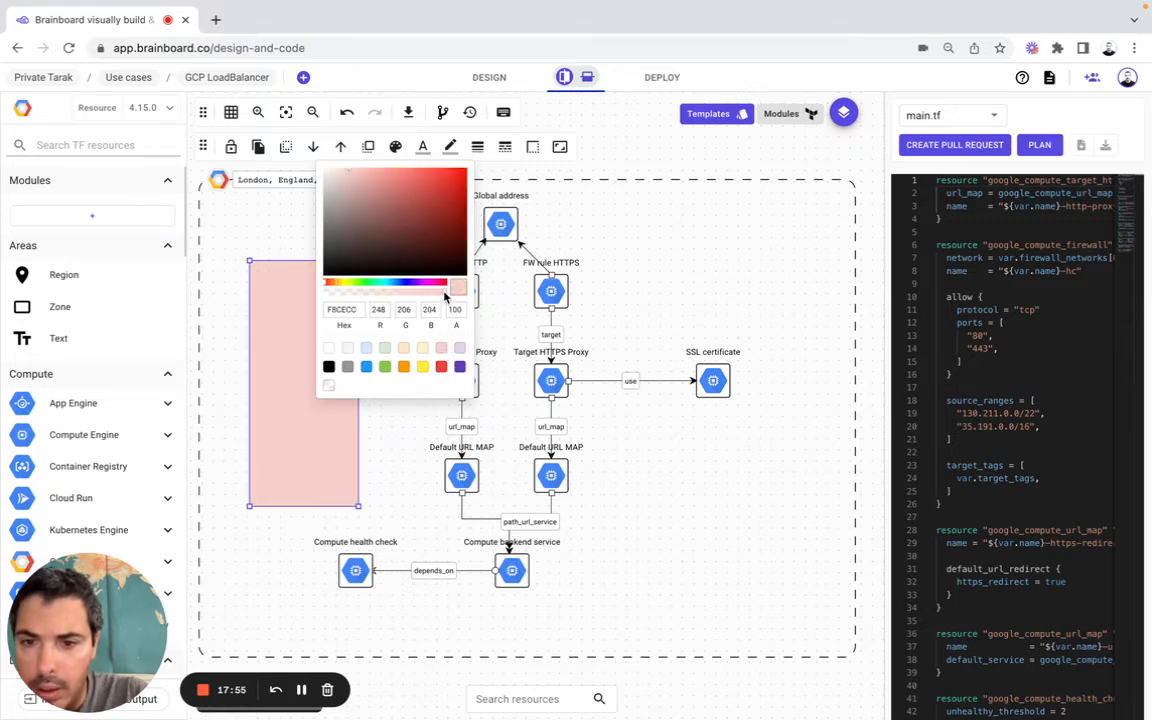
{"action": "left_click_drag", "start_coordinate": [445, 293], "coordinate": [367, 294]}
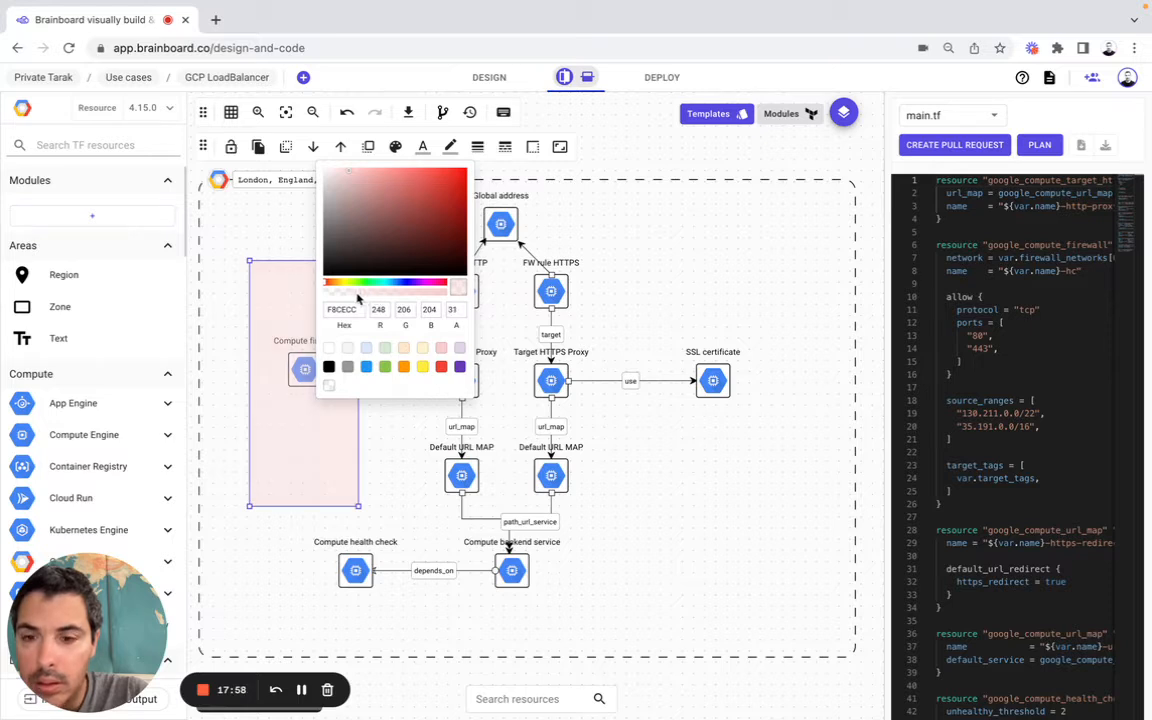
{"action": "left_click_drag", "start_coordinate": [357, 297], "coordinate": [354, 297]}
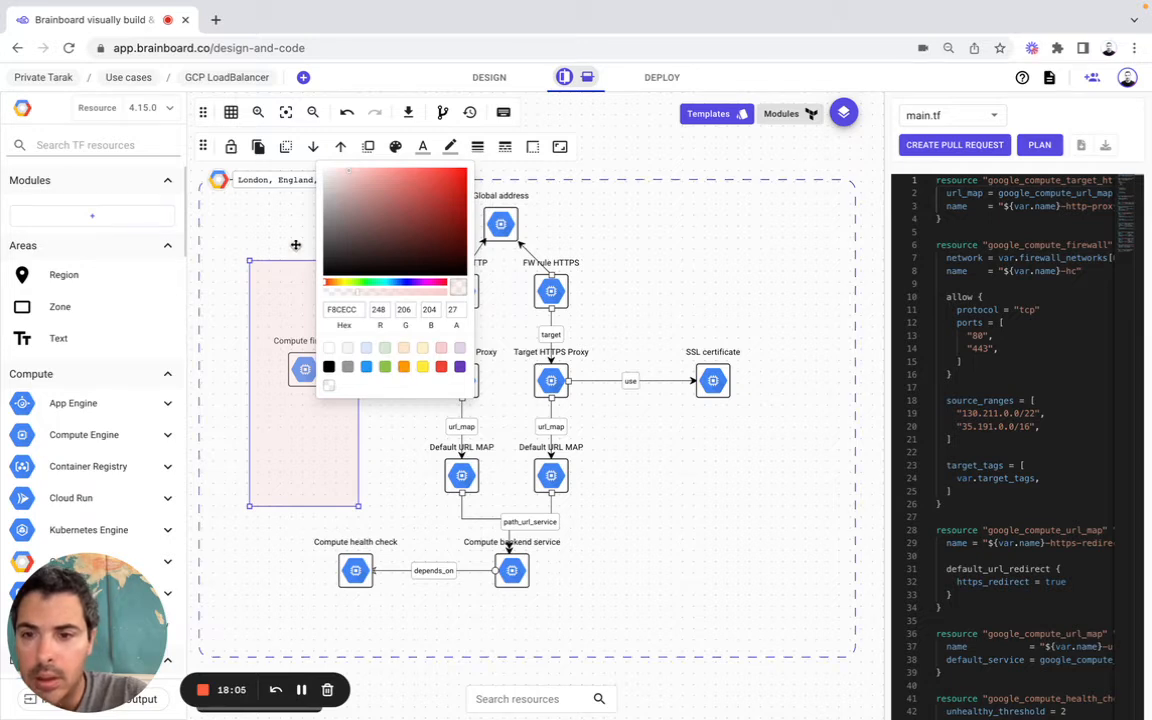
Send the light red text area to the back, behind the Compute firewall node
{"action": "left_click", "coordinate": [553, 224]}
{"action": "left_click", "coordinate": [303, 368]}
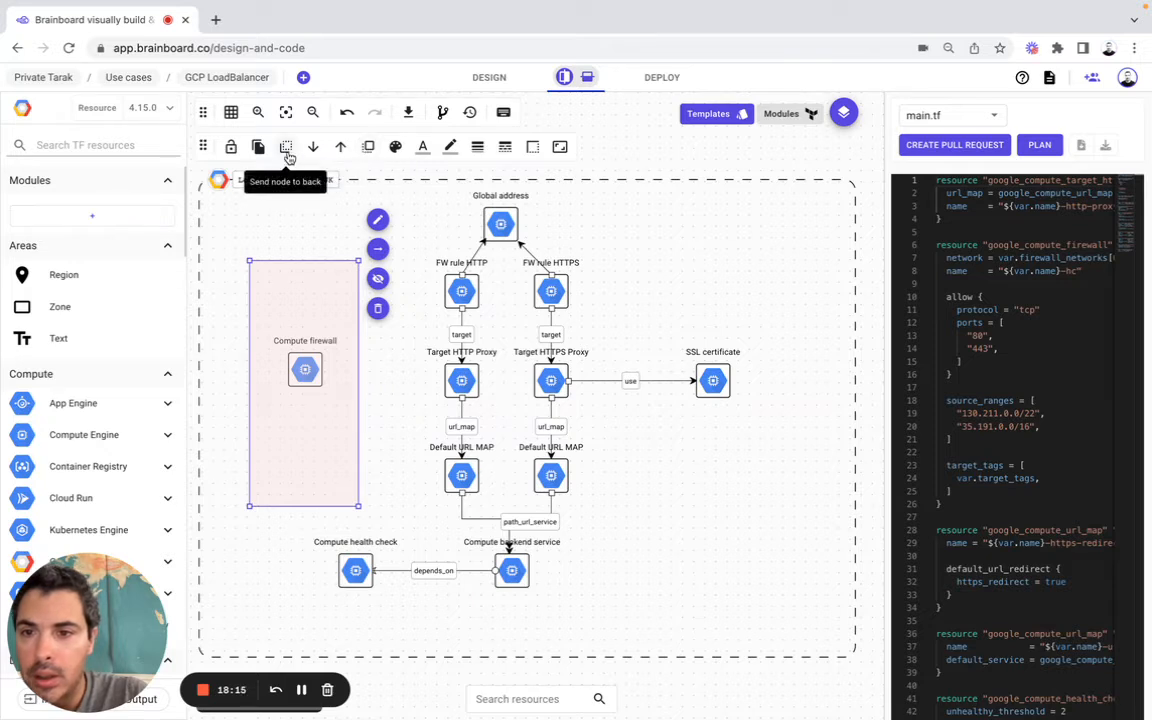
{"action": "left_click", "coordinate": [650, 172]}
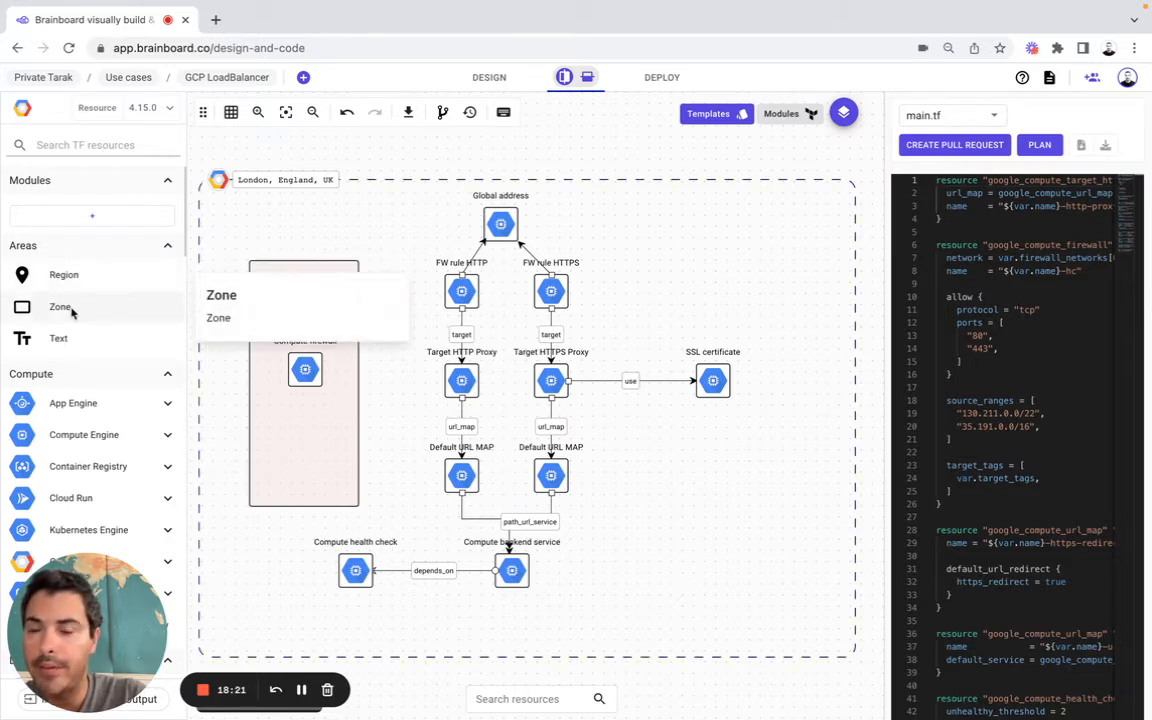
Place another empty text area above the SSL certificate node and make it freely resizable
{"action": "left_click_drag", "start_coordinate": [58, 338], "coordinate": [679, 283]}
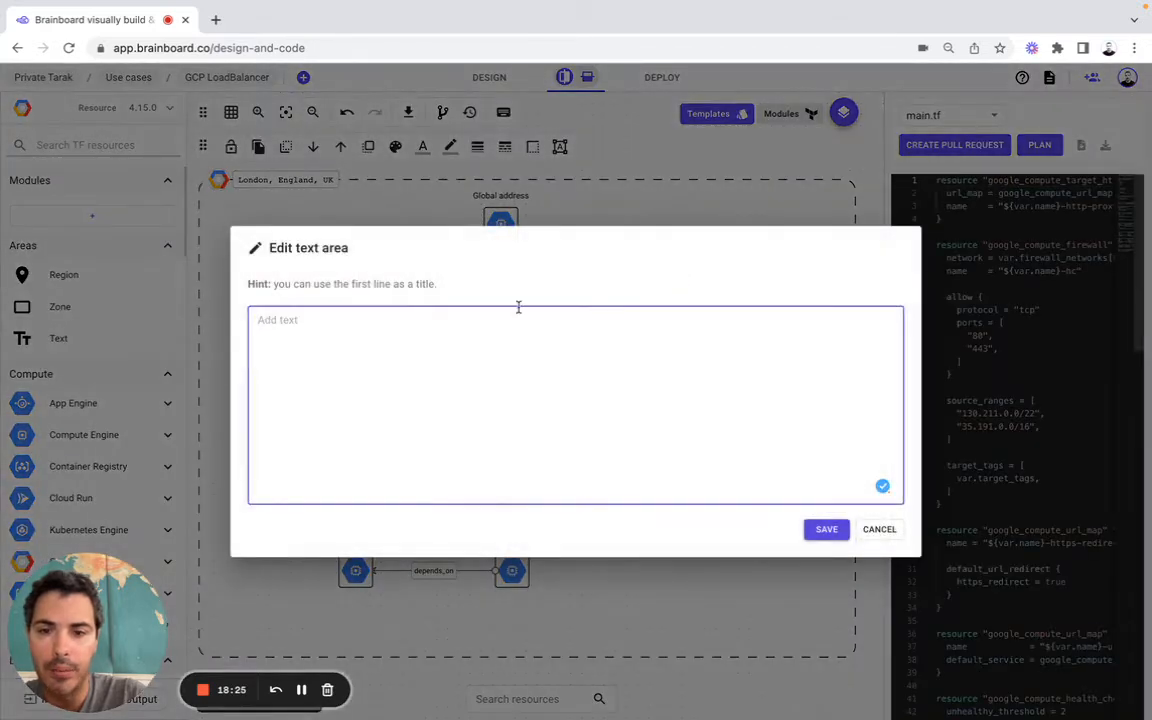
{"action": "left_click", "coordinate": [826, 530]}
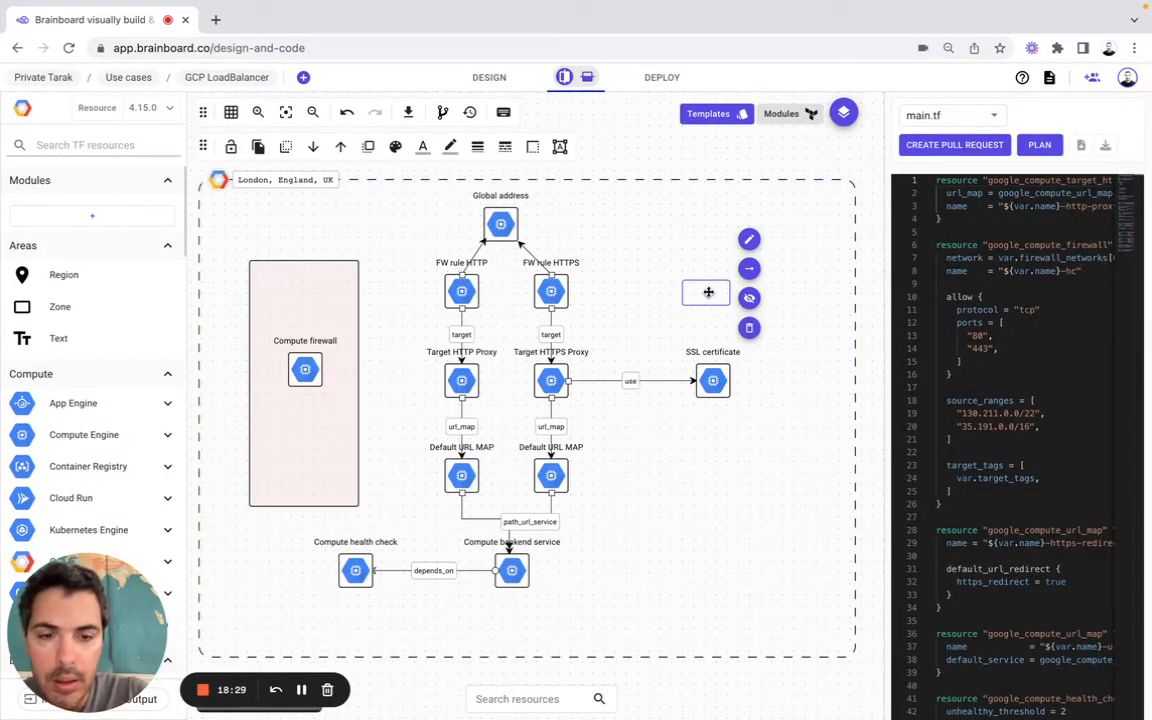
{"action": "left_click", "coordinate": [560, 150]}
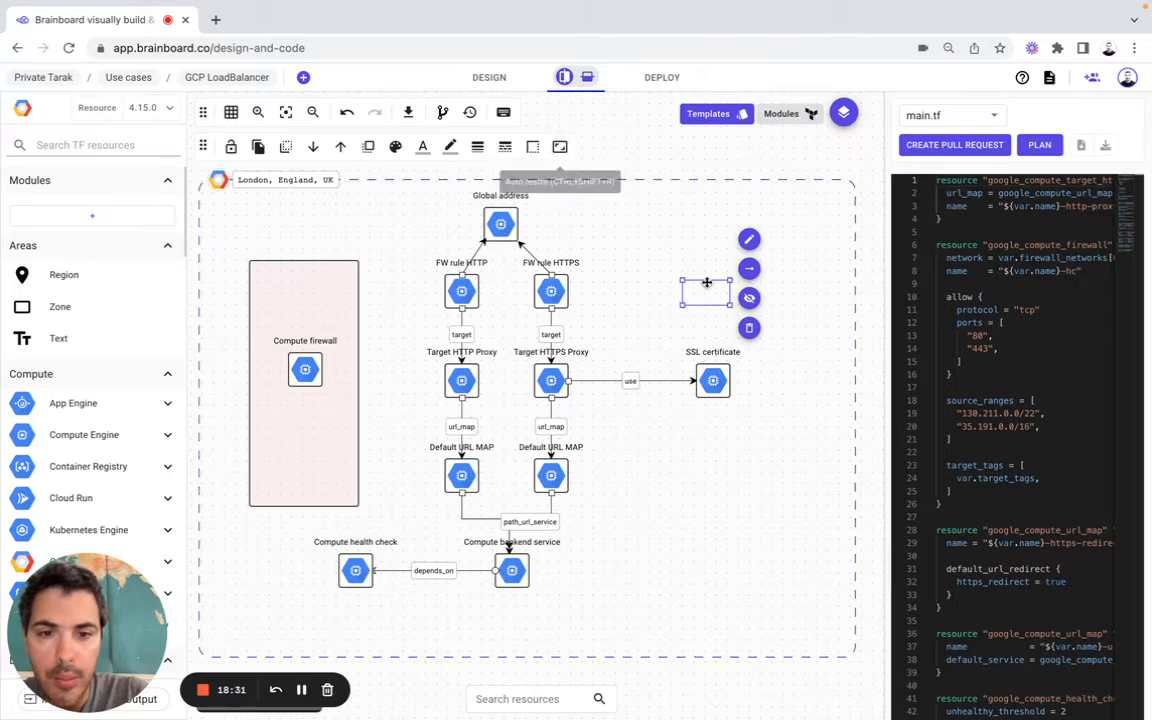
Move and enlarge the new text area so it encloses the FW rule HTTP and FW rule HTTPS nodes
{"action": "left_click_drag", "start_coordinate": [682, 280], "coordinate": [480, 286]}
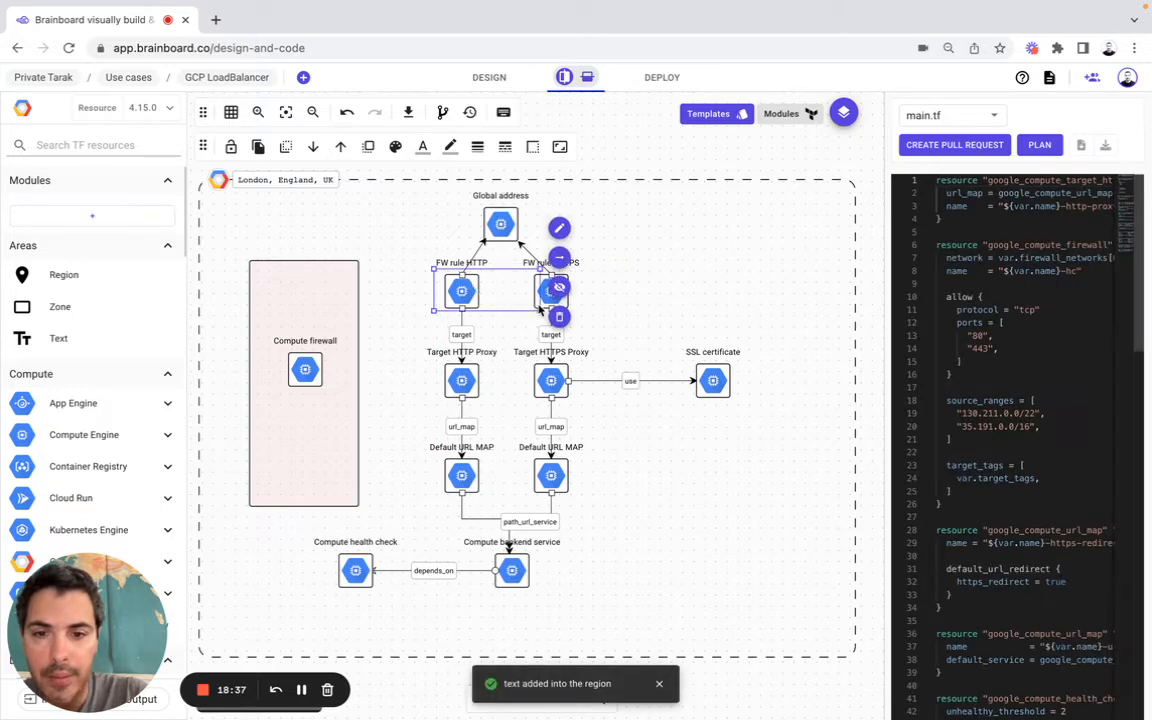
{"action": "left_click_drag", "start_coordinate": [564, 314], "coordinate": [593, 316]}
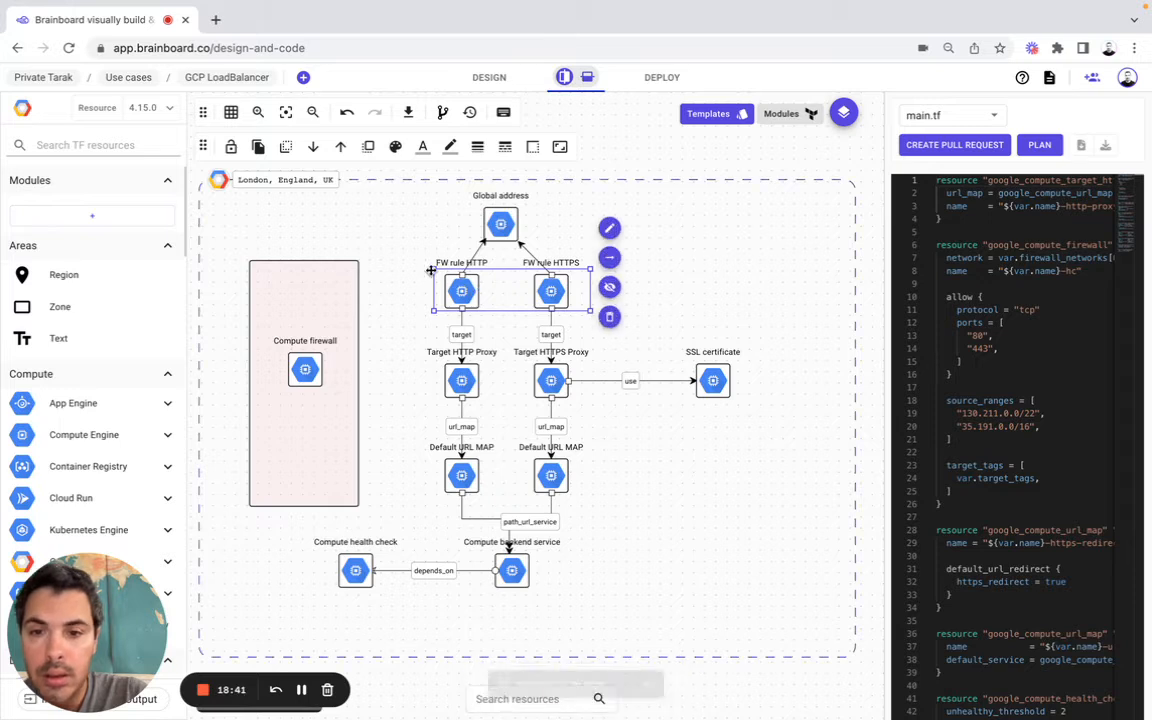
{"action": "left_click_drag", "start_coordinate": [432, 266], "coordinate": [431, 252]}
{"action": "key", "text": "Left"}
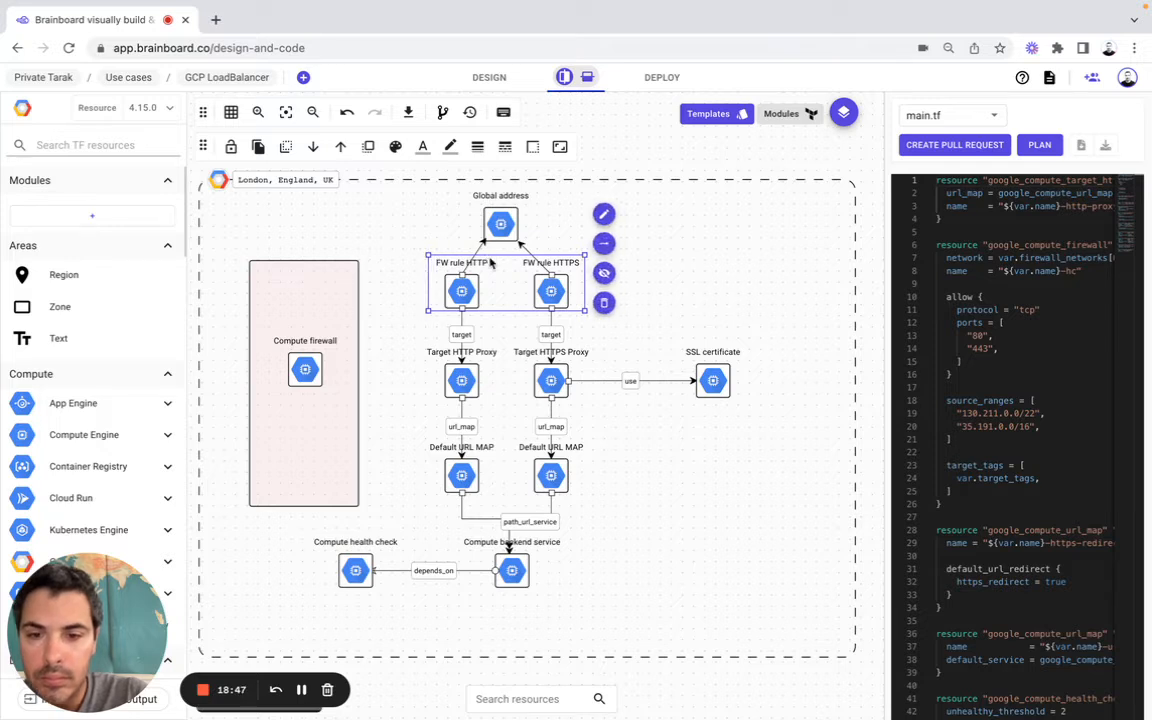
Fill the text area around the FW rule nodes with blue 2196F3 at 22% opacity and send it to the back
{"action": "left_click", "coordinate": [395, 147]}
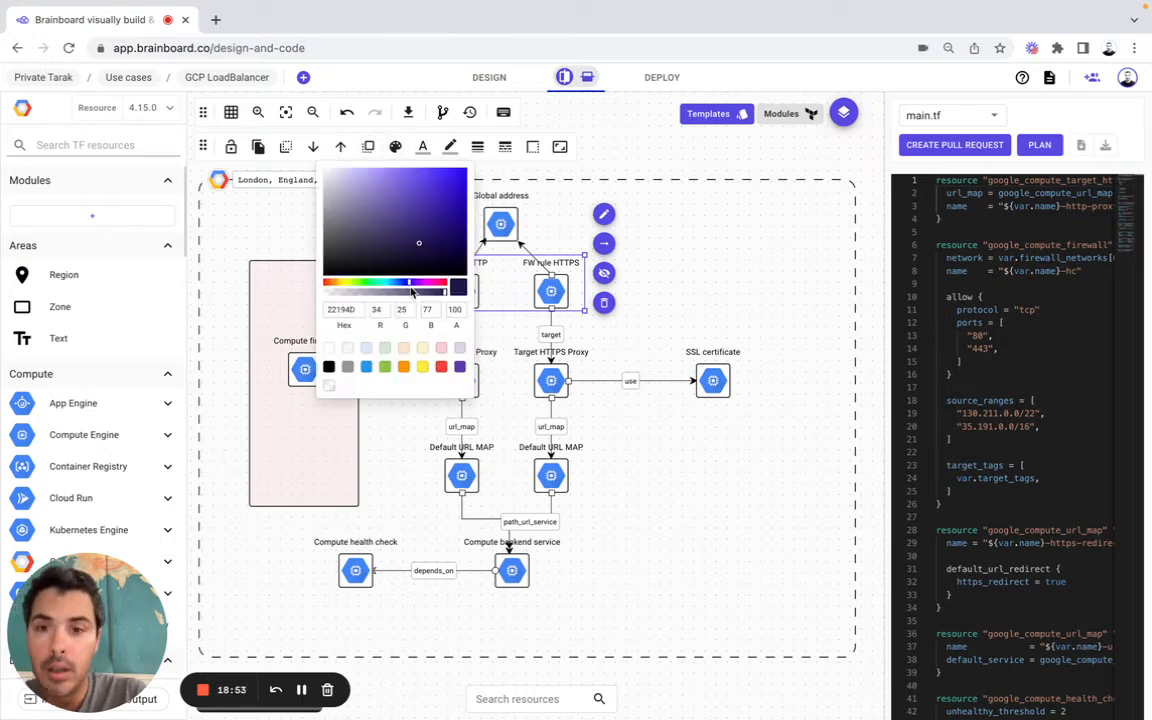
{"action": "left_click", "coordinate": [366, 367]}
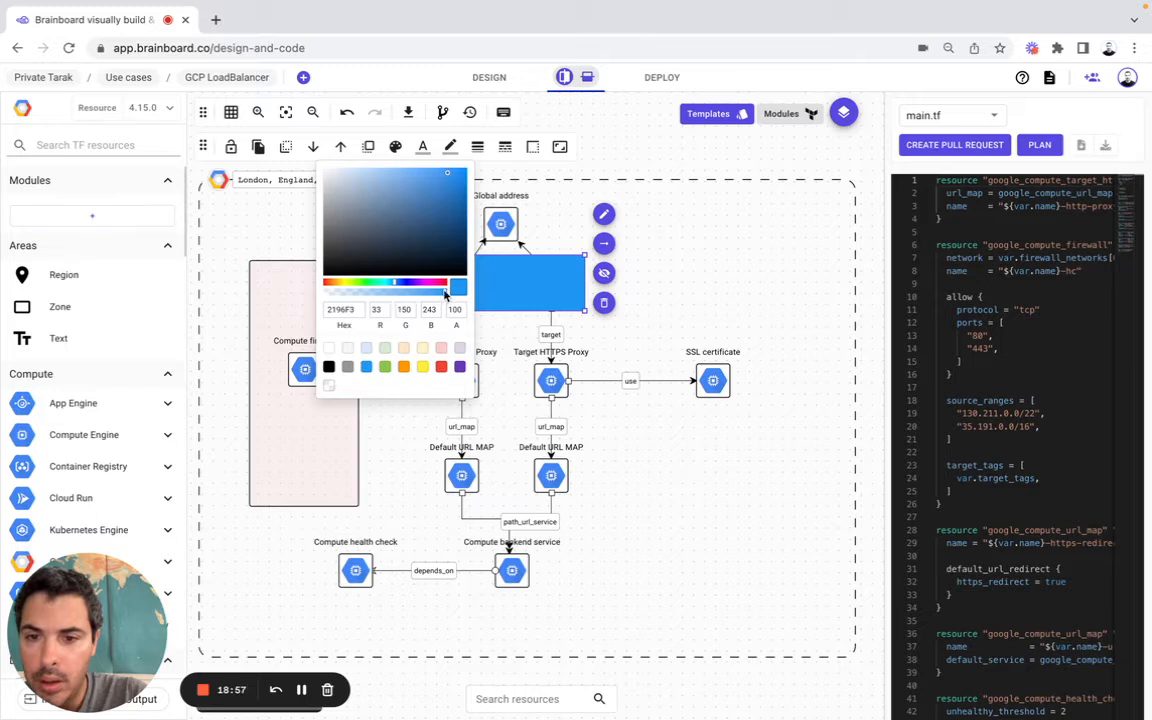
{"action": "left_click_drag", "start_coordinate": [445, 292], "coordinate": [361, 298]}
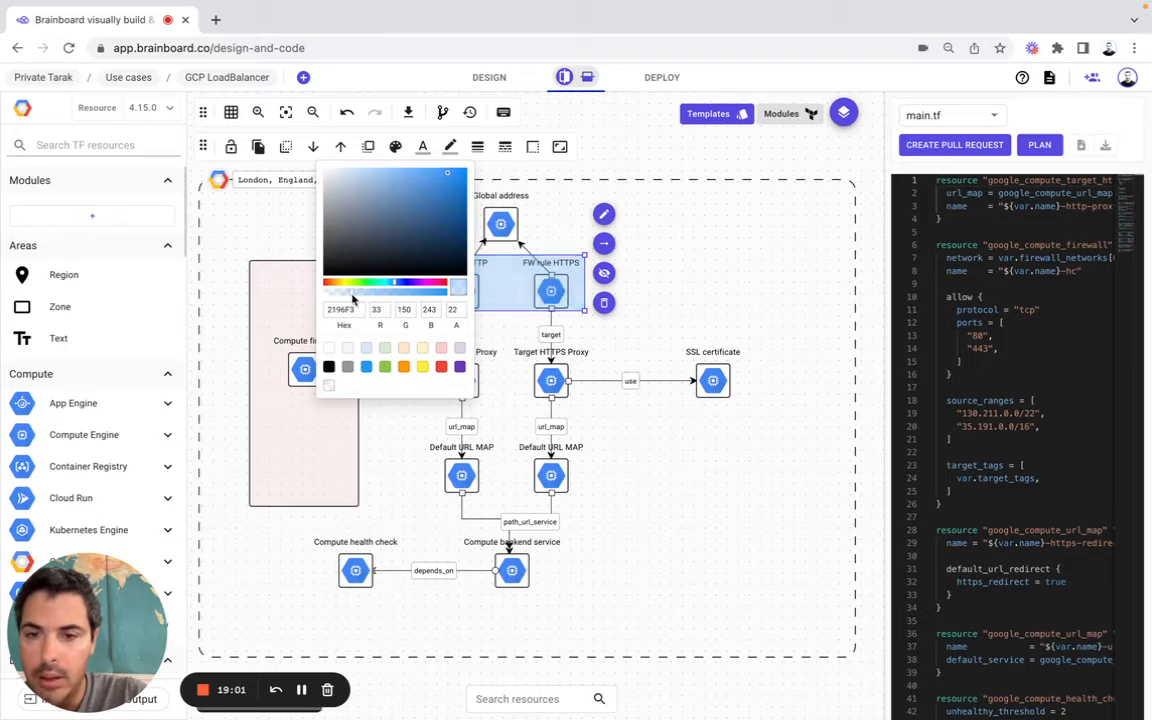
{"action": "left_click", "coordinate": [581, 151]}
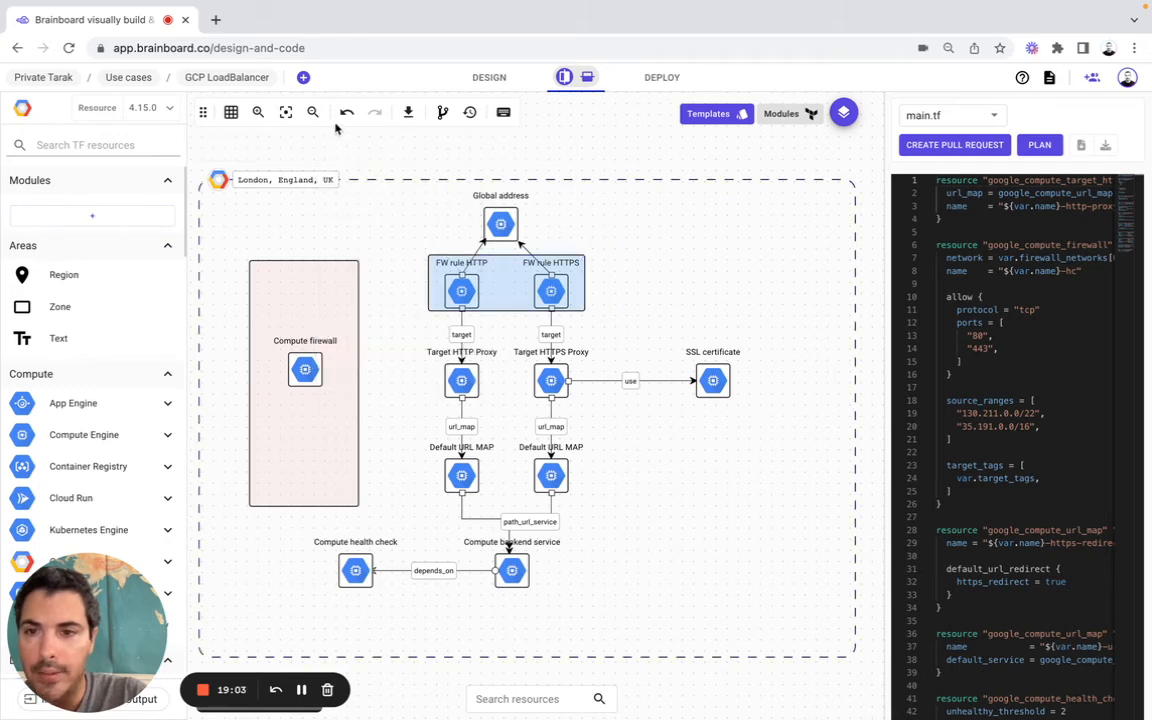
{"action": "left_click", "coordinate": [457, 262]}
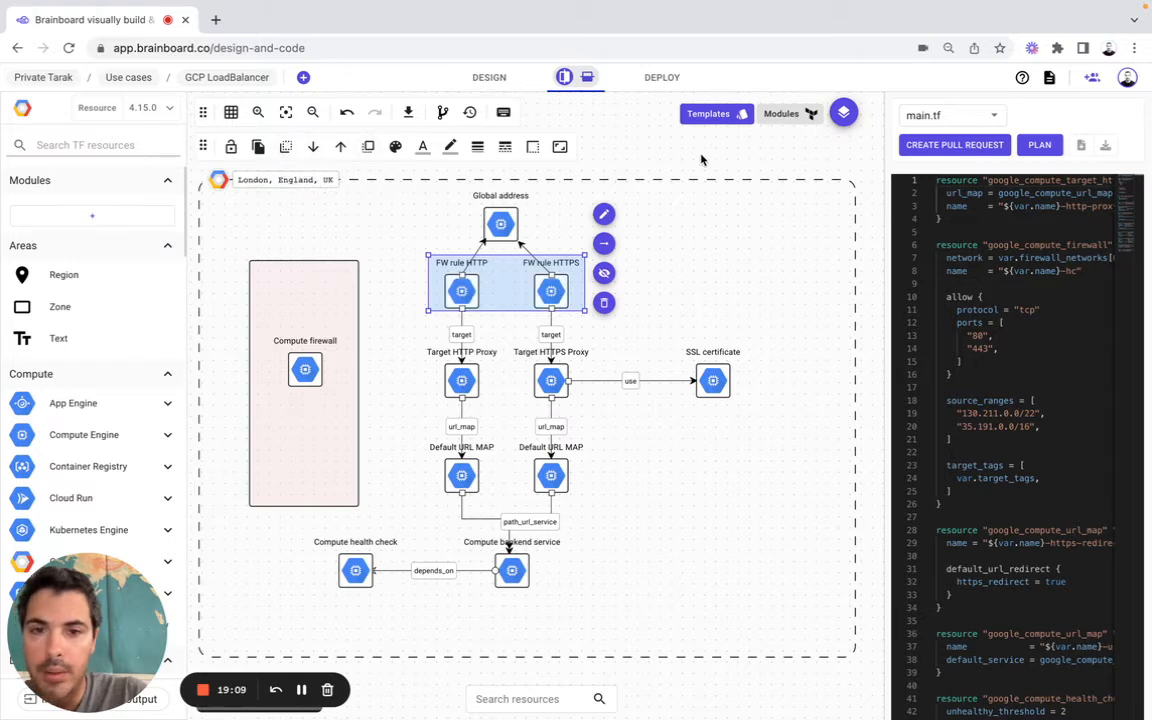
{"action": "left_click", "coordinate": [601, 152]}
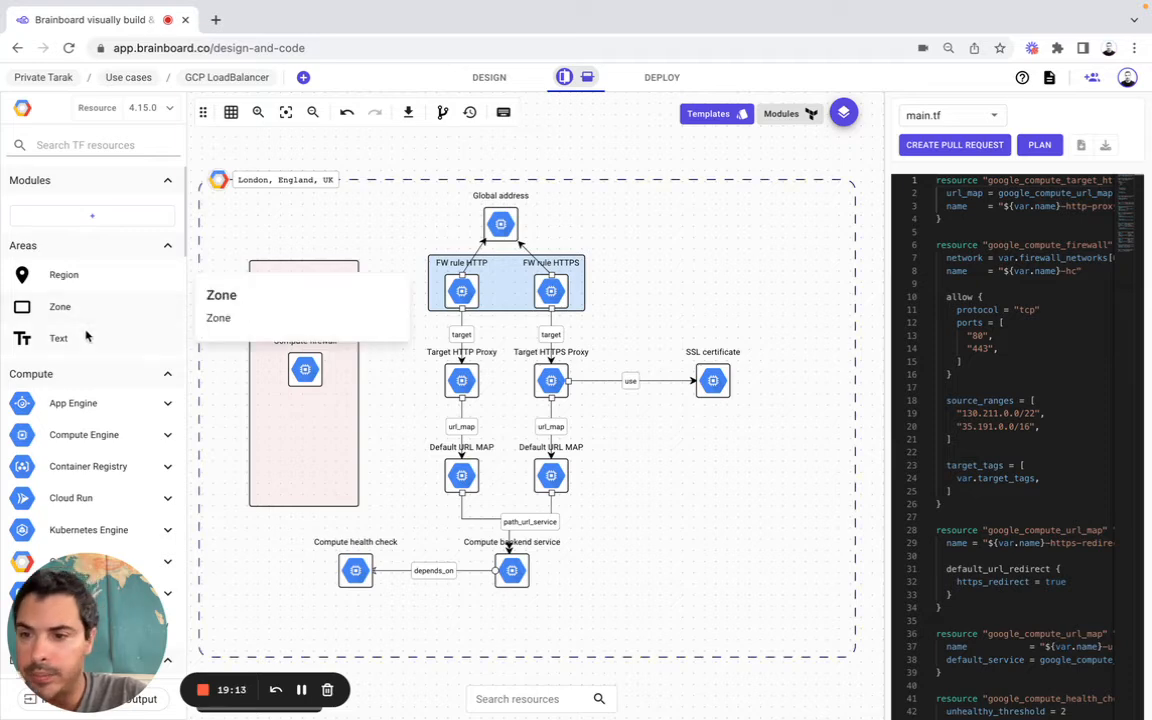
Place a third empty text area in the free space right of the FW rule group and make it freely resizable
{"action": "left_click_drag", "start_coordinate": [85, 336], "coordinate": [763, 267]}
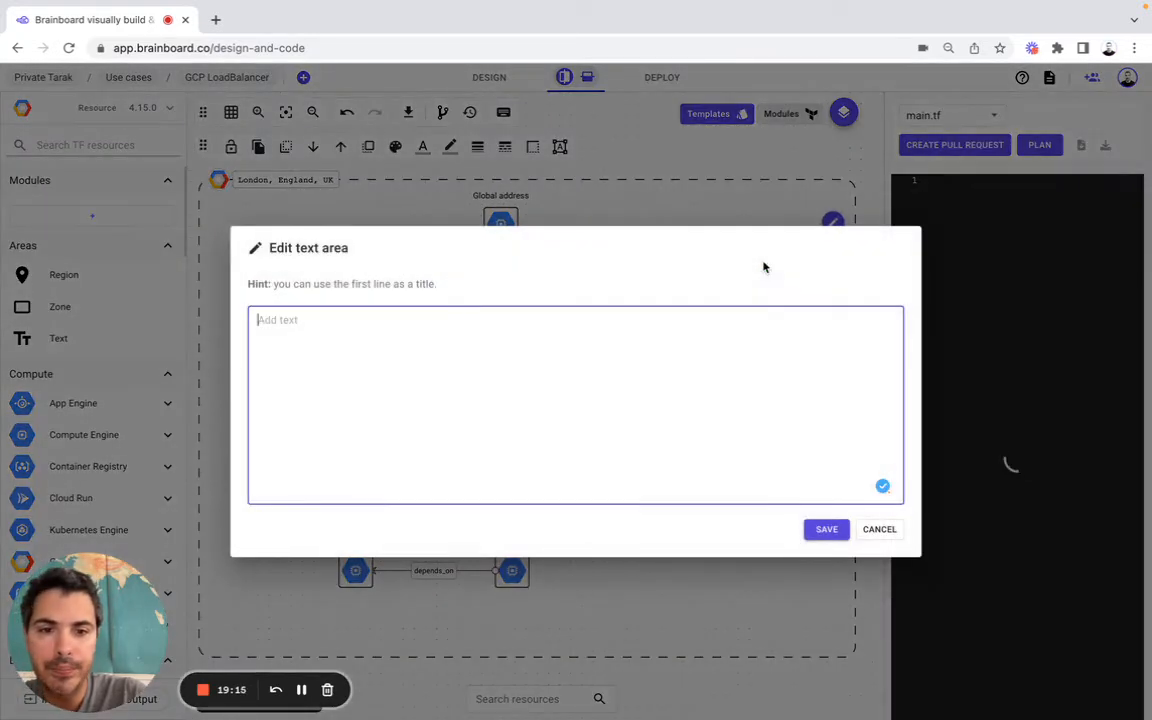
{"action": "left_click", "coordinate": [820, 528]}
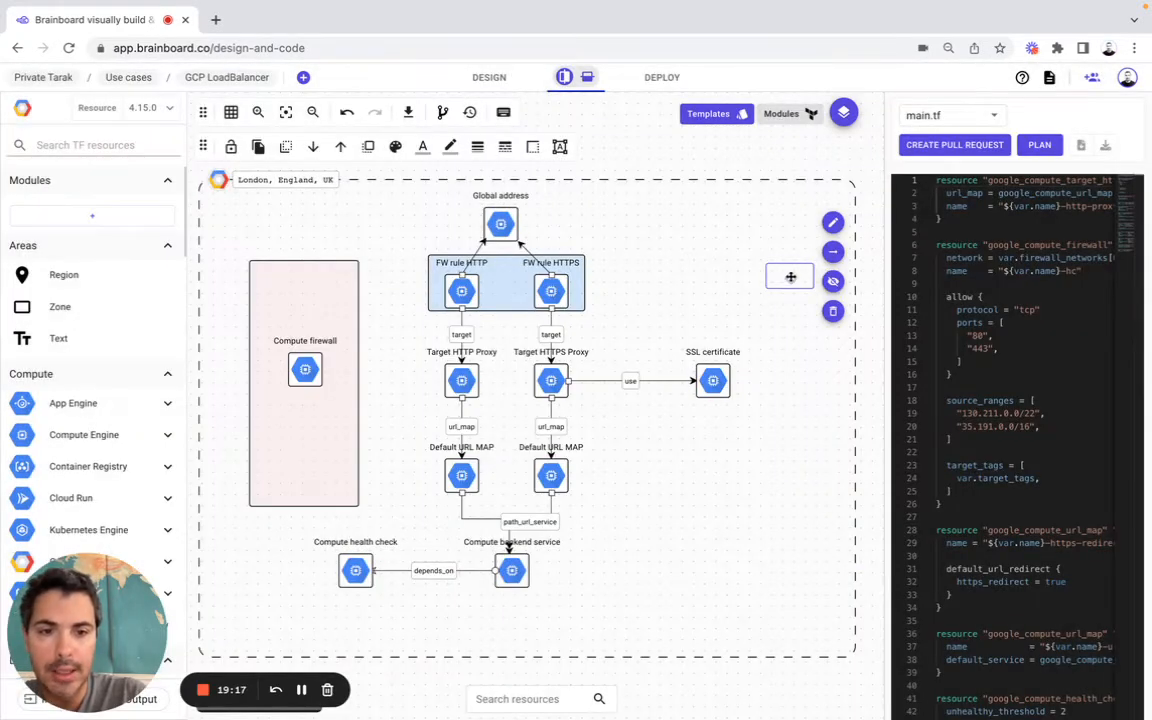
{"action": "left_click", "coordinate": [560, 148]}
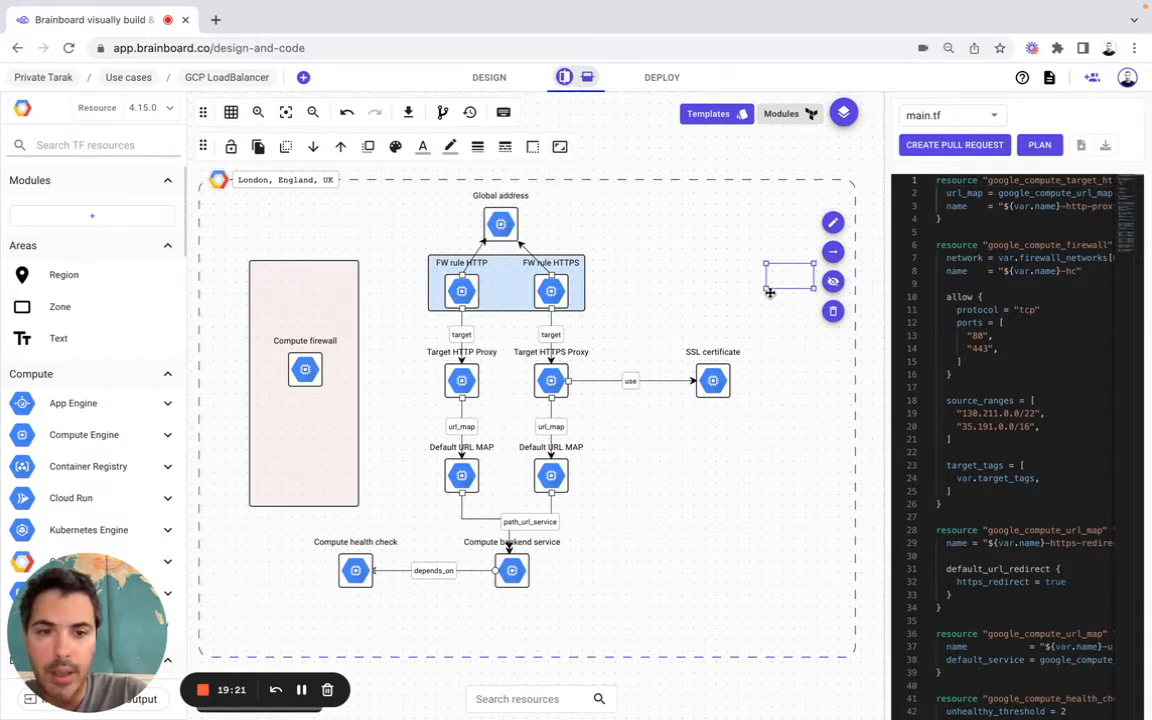
Enlarge and move the third text area so it encloses the Target HTTP Proxy and Target HTTPS Proxy nodes
{"action": "left_click_drag", "start_coordinate": [765, 263], "coordinate": [696, 244]}
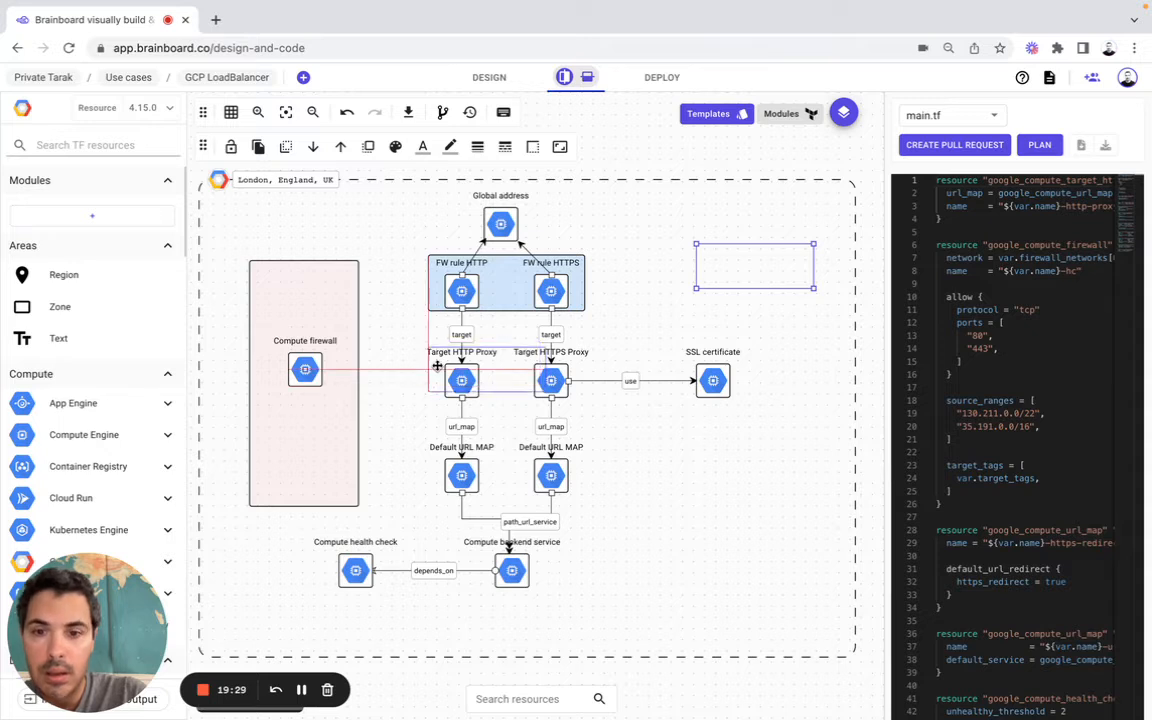
{"action": "left_click_drag", "start_coordinate": [437, 366], "coordinate": [437, 366]}
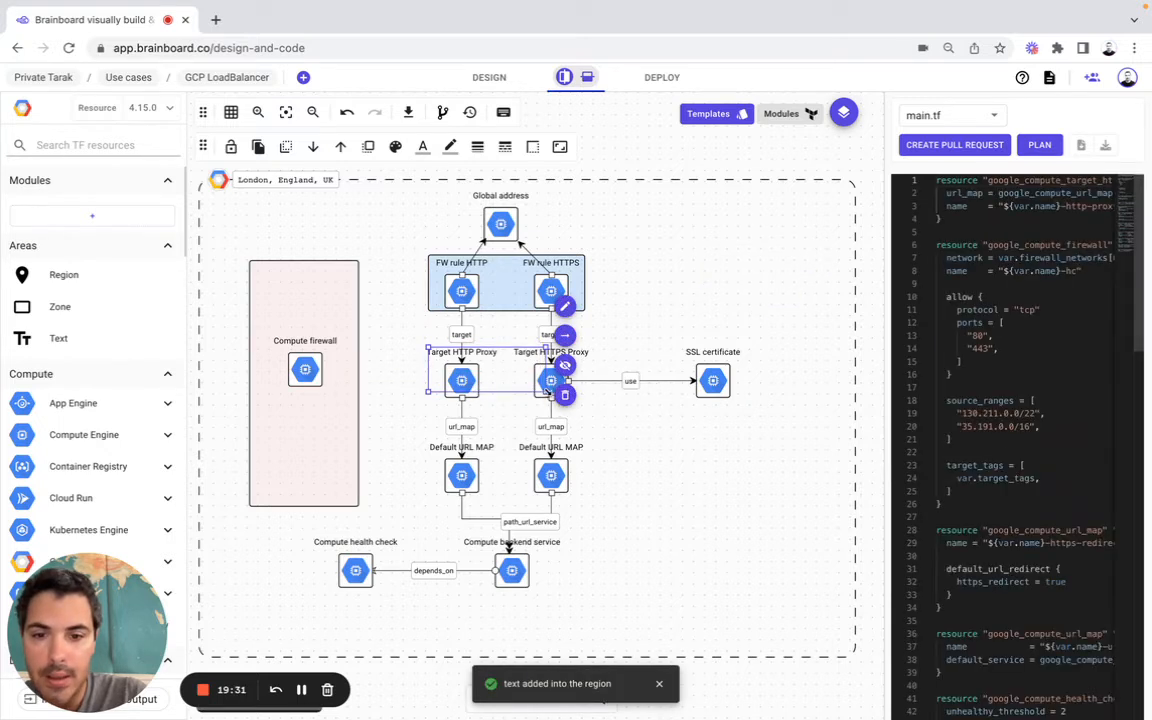
{"action": "left_click_drag", "start_coordinate": [547, 392], "coordinate": [595, 402]}
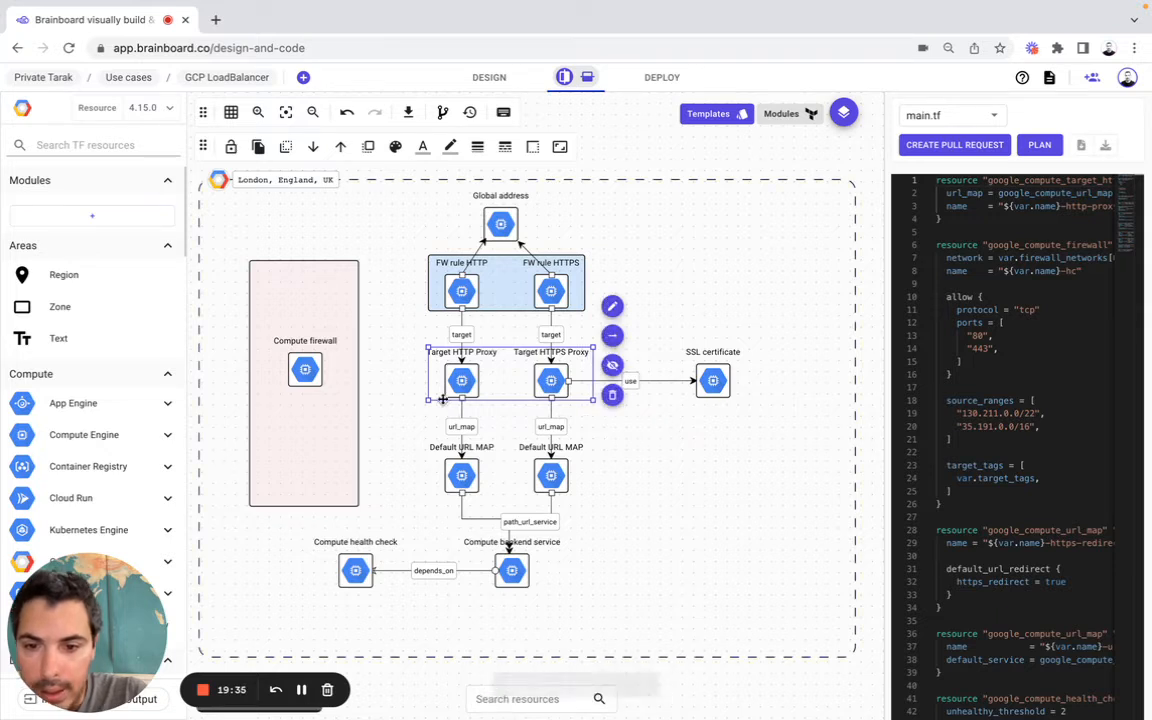
{"action": "left_click_drag", "start_coordinate": [428, 400], "coordinate": [419, 401]}
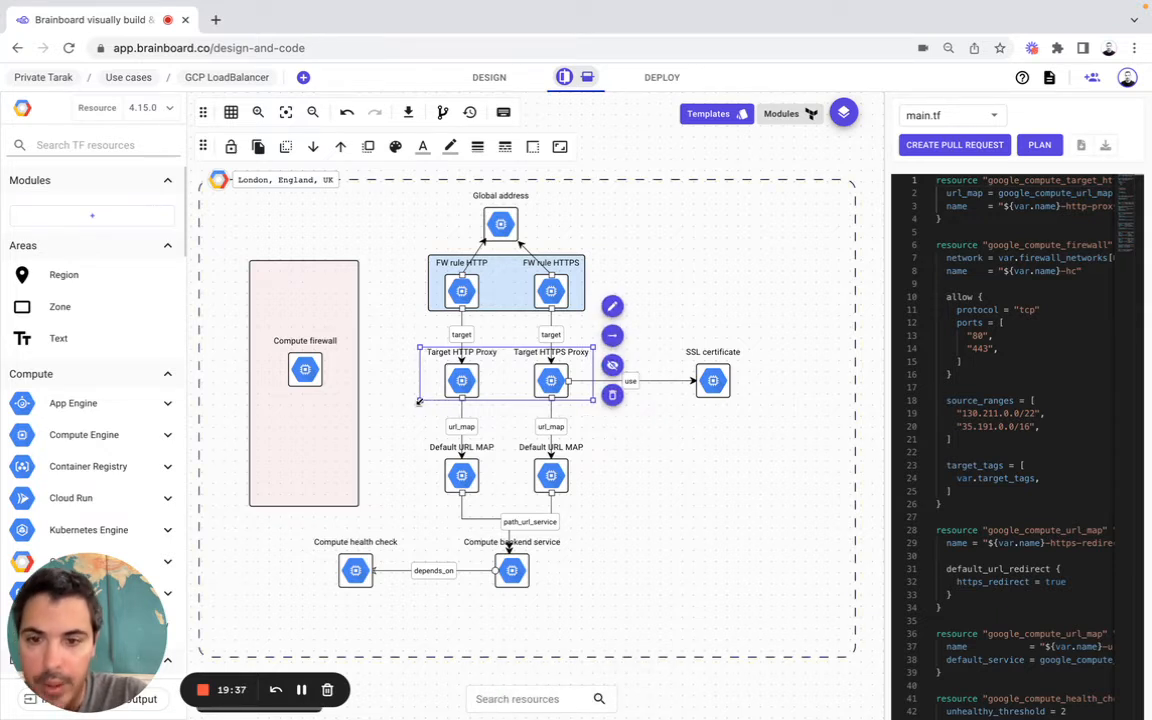
Try green 8BC34A at 25% opacity and pale green D5E8D4 at 51% opacity as fills for the target proxy text area
{"action": "left_click", "coordinate": [395, 147]}
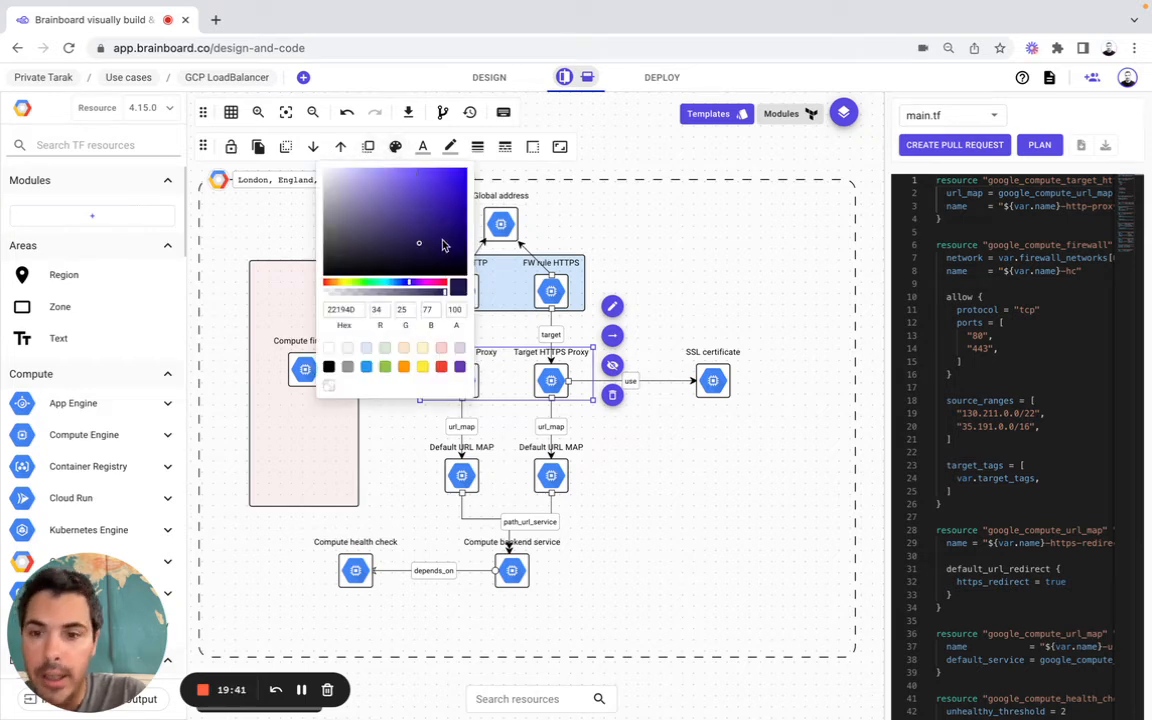
{"action": "left_click", "coordinate": [385, 367]}
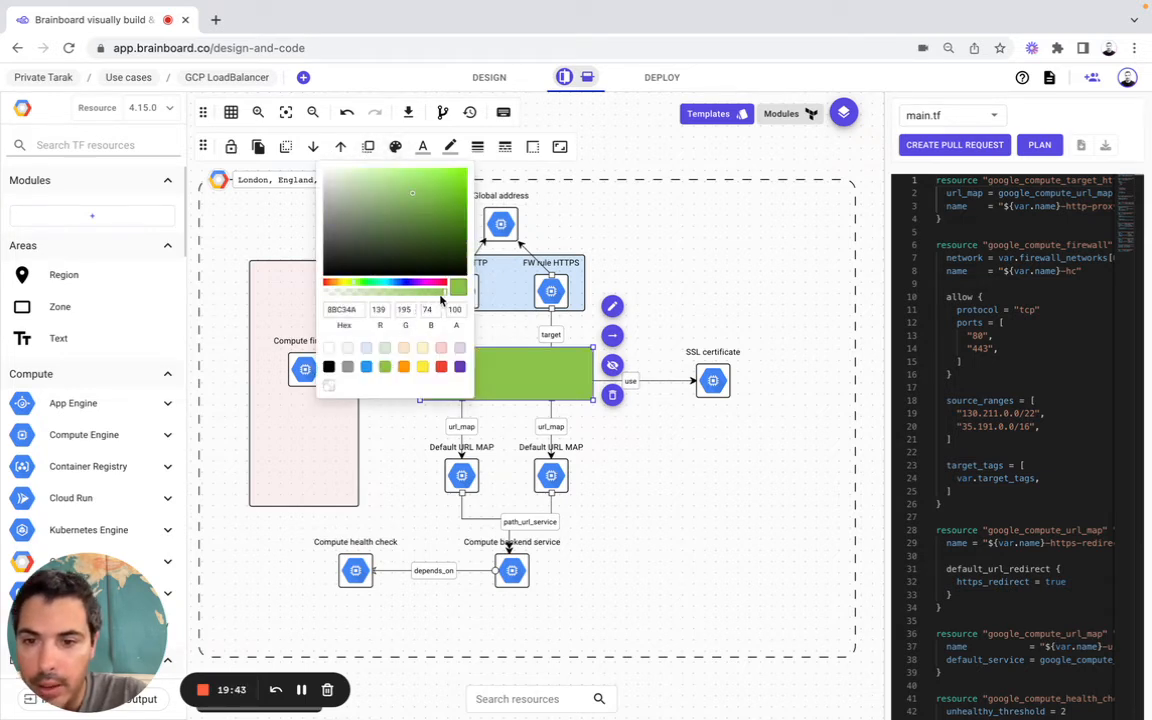
{"action": "left_click", "coordinate": [355, 297]}
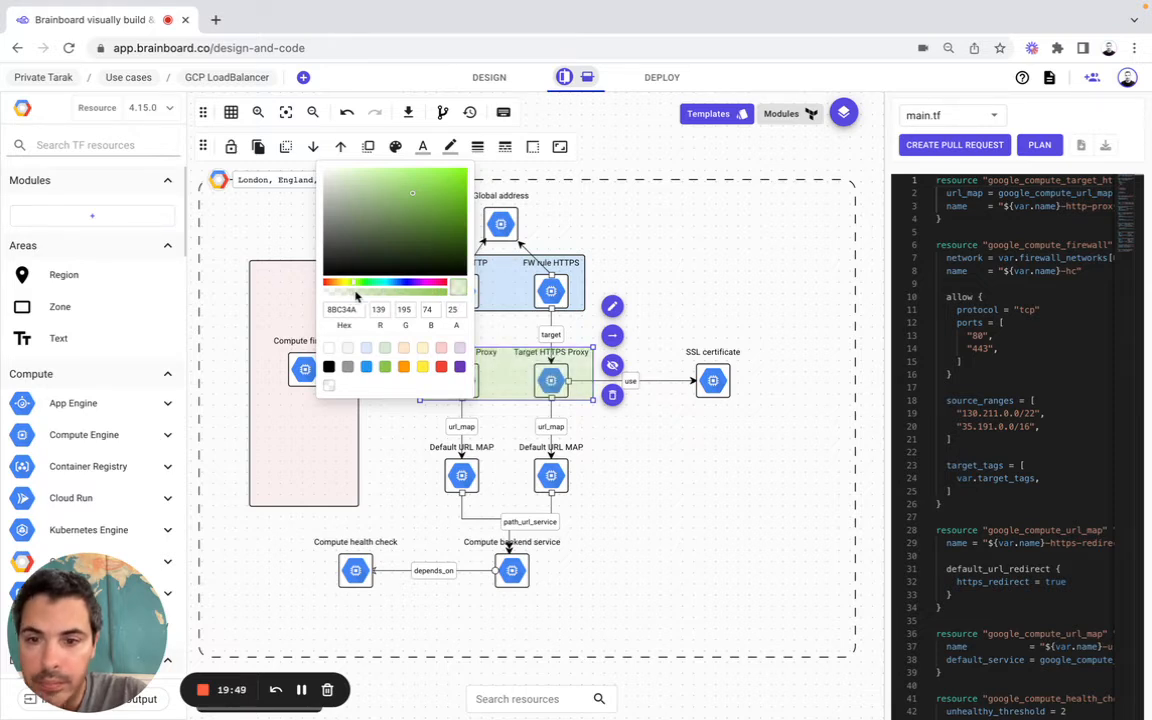
{"action": "left_click", "coordinate": [386, 350]}
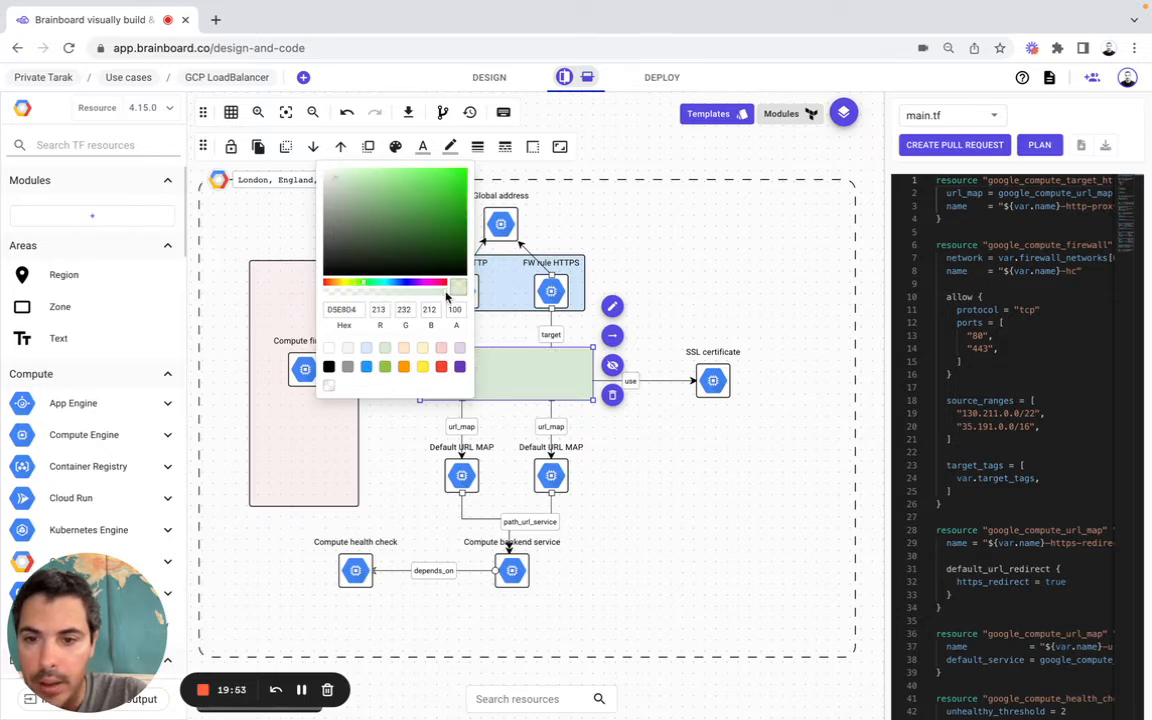
{"action": "left_click_drag", "start_coordinate": [419, 296], "coordinate": [377, 297]}
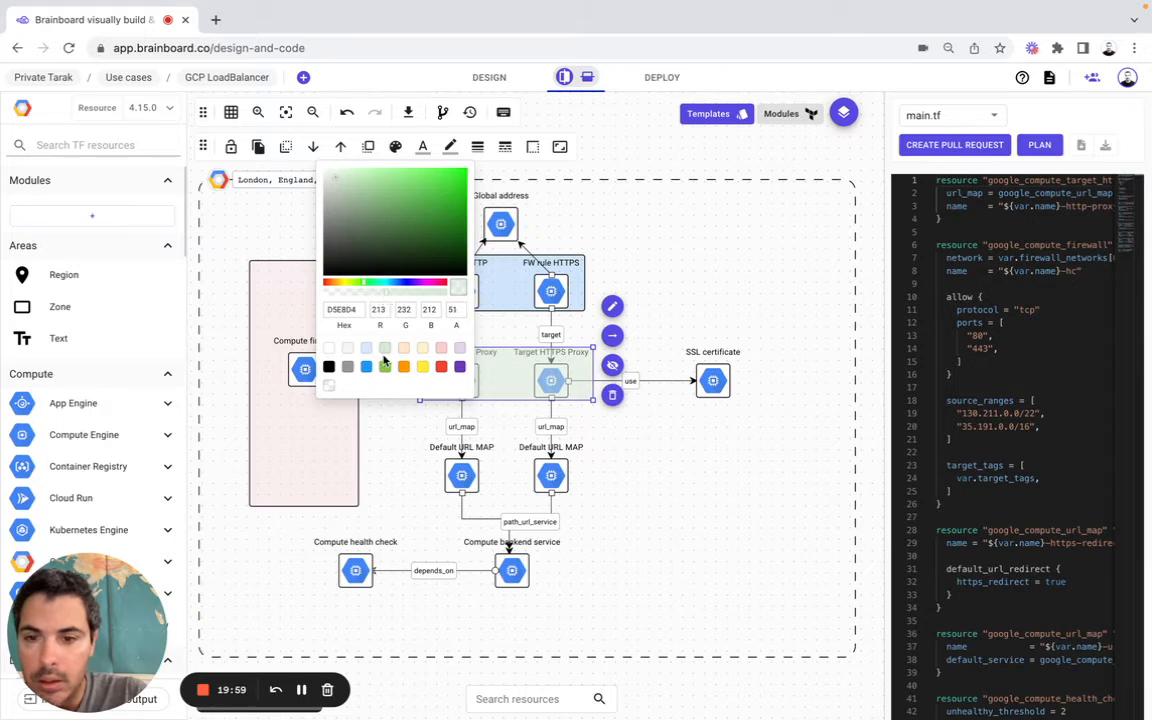
Fill the text area around the target proxy nodes with green 8BC34A at 27% opacity
{"action": "left_click", "coordinate": [385, 366]}
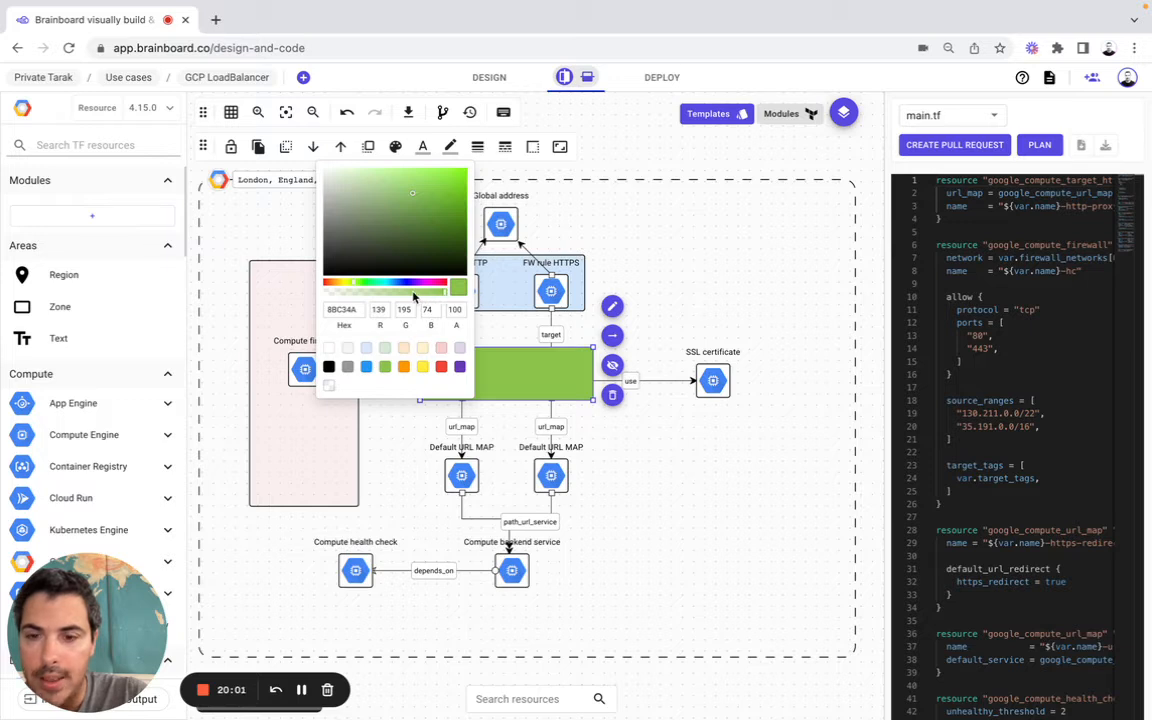
{"action": "left_click_drag", "start_coordinate": [415, 297], "coordinate": [370, 298]}
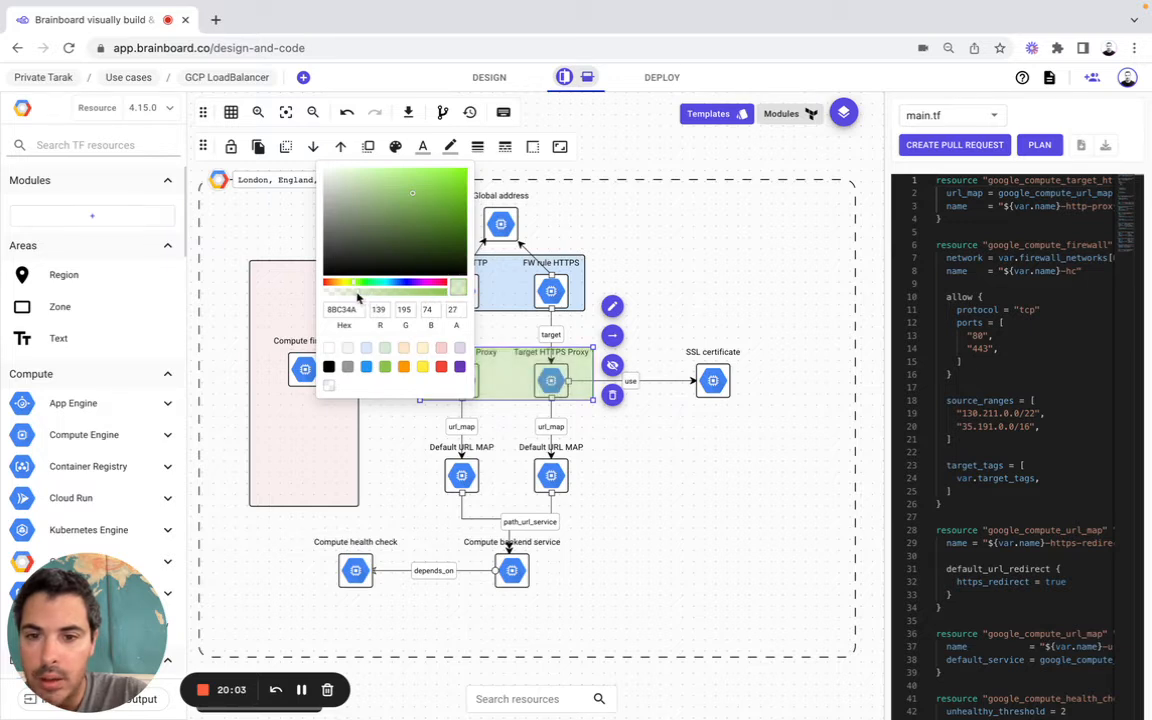
Send the green text area behind the Target HTTP Proxy and Target HTTPS Proxy nodes
{"action": "left_click", "coordinate": [631, 175]}
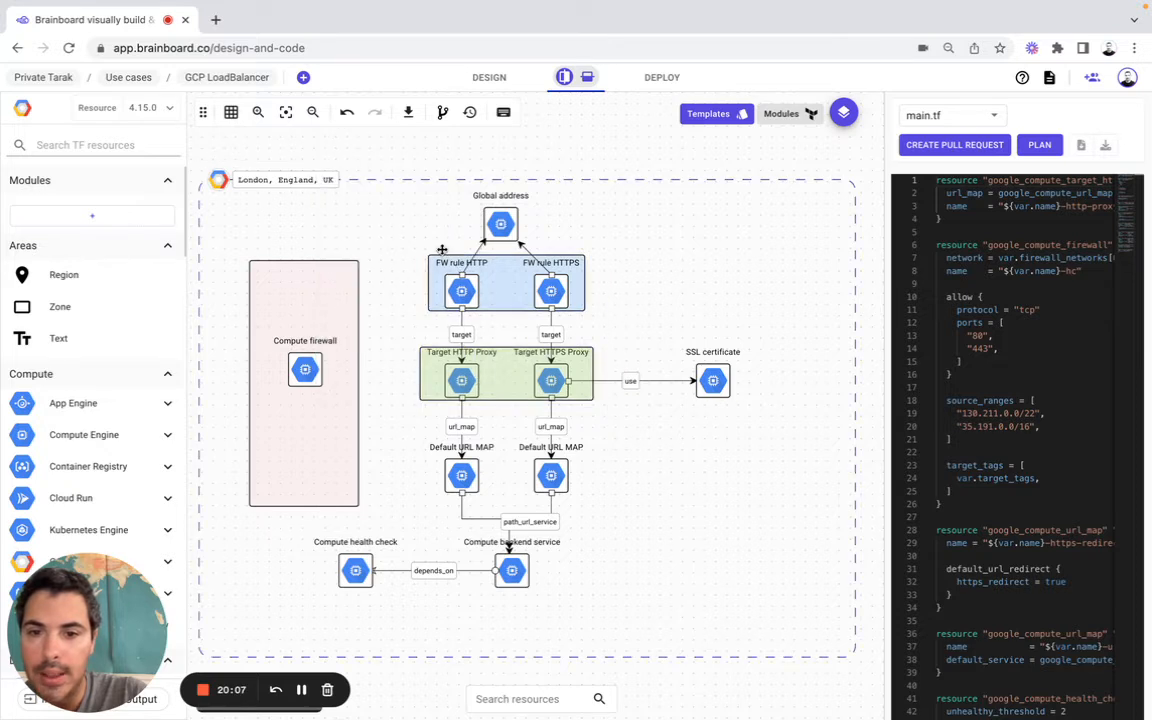
{"action": "left_click", "coordinate": [476, 355]}
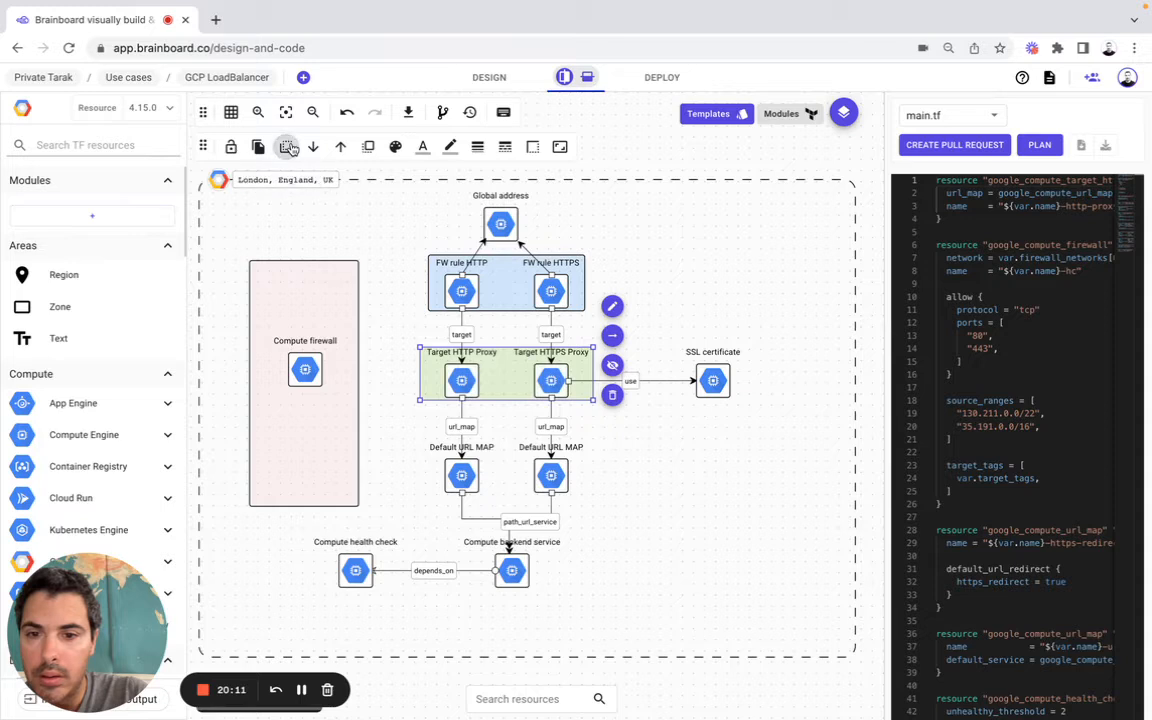
{"action": "left_click", "coordinate": [721, 278]}
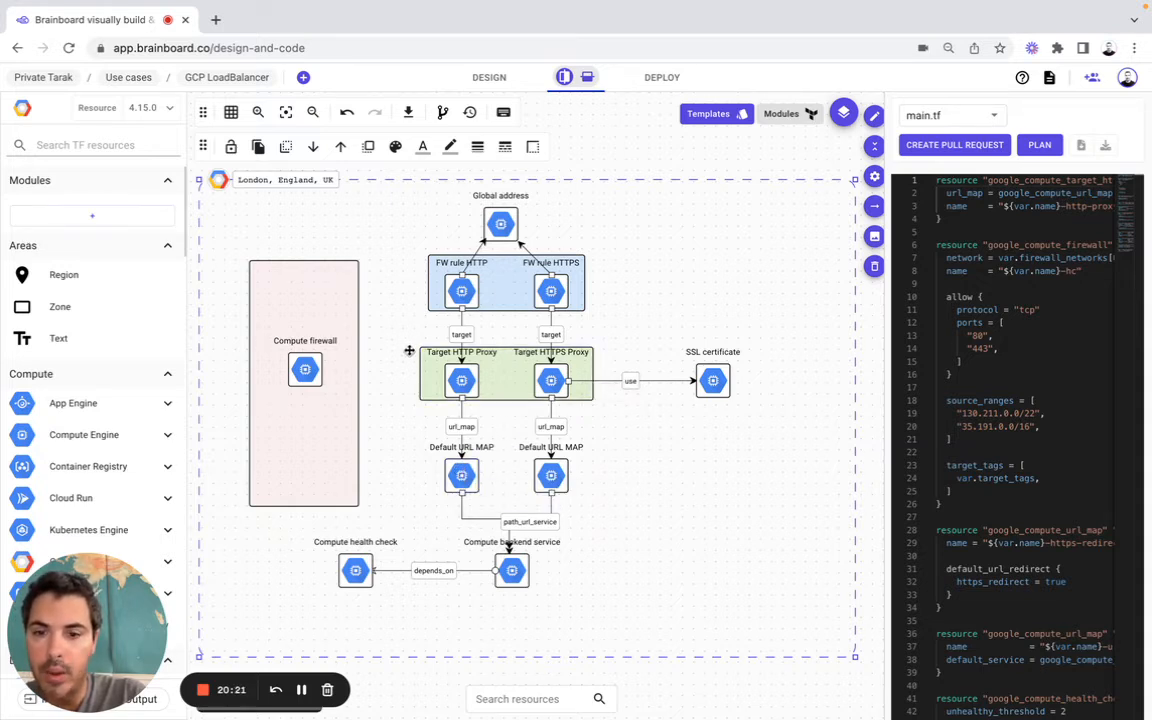
Place an empty text area in the free space beside the HTTP Default URL MAP node and make it freely resizable
{"action": "left_click_drag", "start_coordinate": [58, 338], "coordinate": [419, 444]}
{"action": "left_click", "coordinate": [825, 528]}
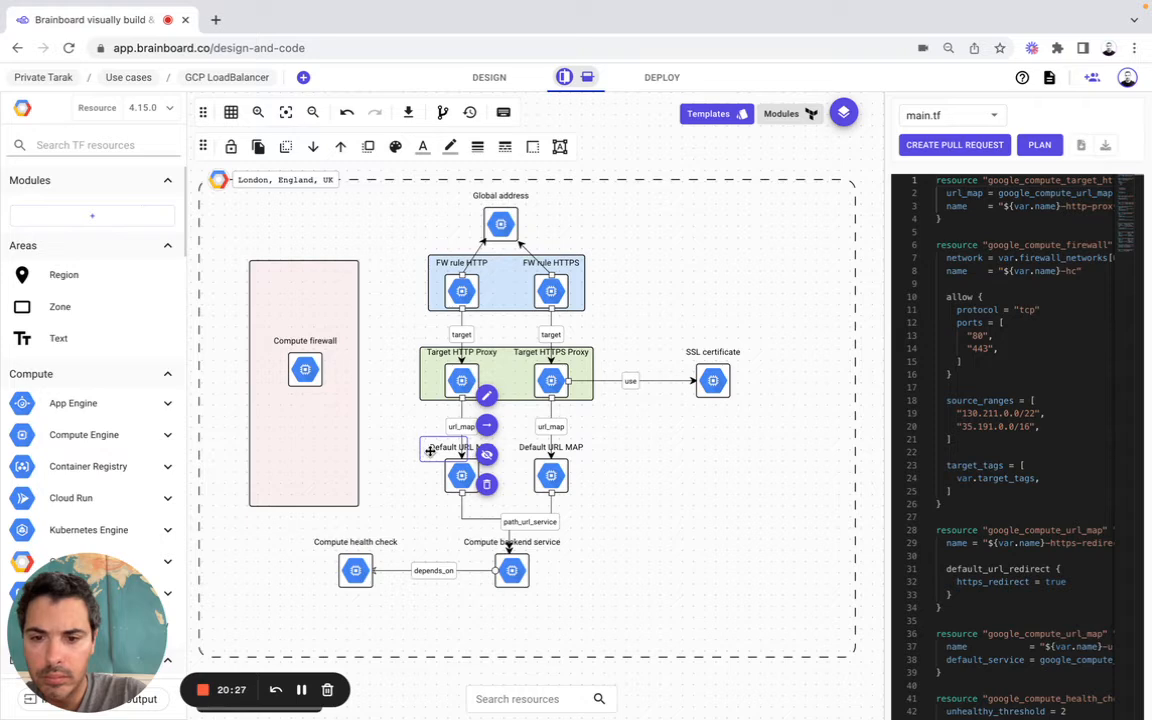
{"action": "left_click_drag", "start_coordinate": [421, 455], "coordinate": [381, 480]}
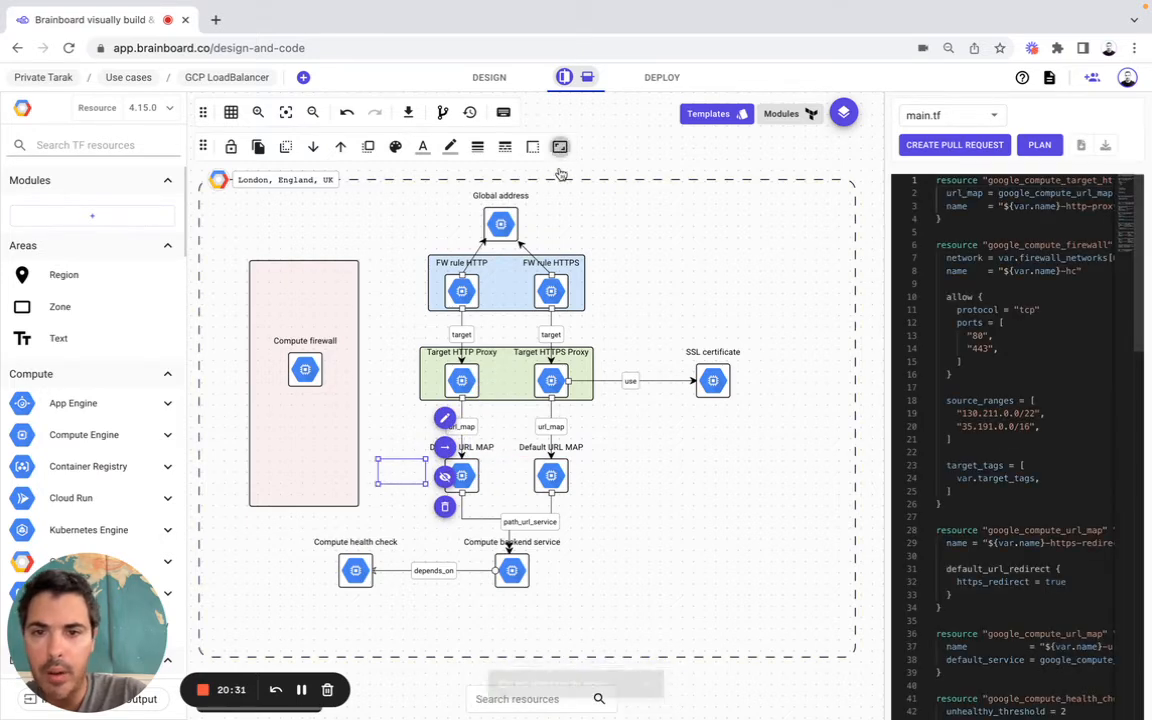
{"action": "left_click", "coordinate": [427, 482]}
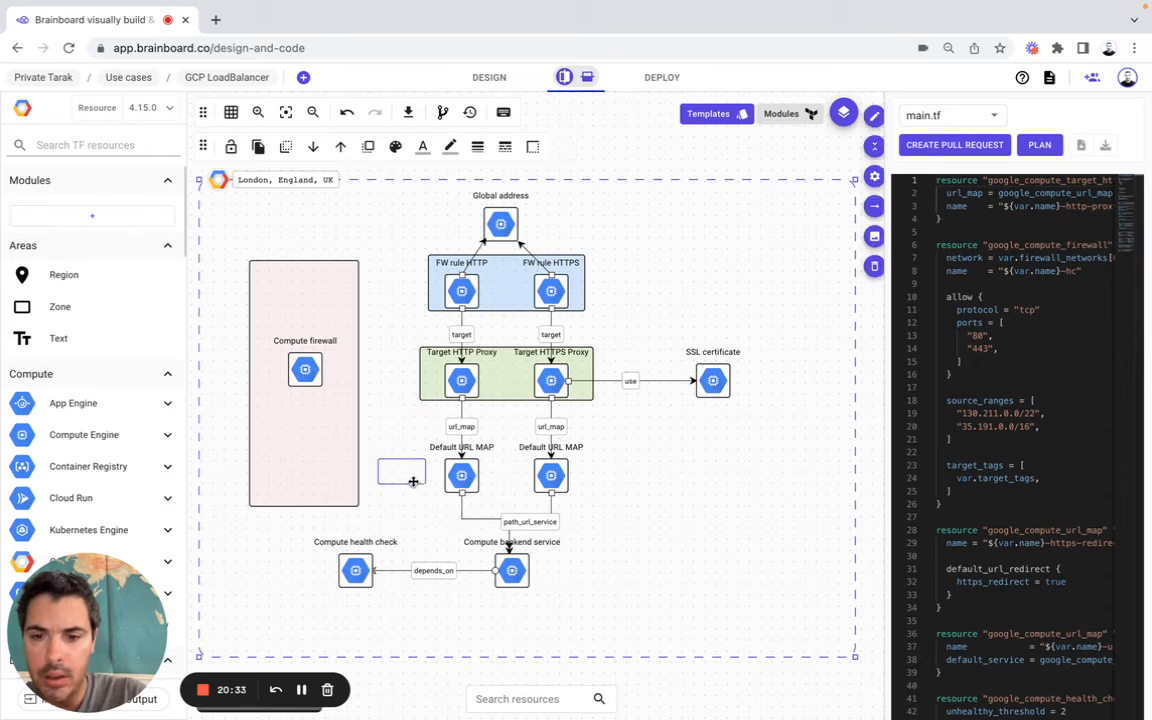
{"action": "left_click", "coordinate": [413, 482]}
Resize the new text area so it closely encloses both Default URL MAP nodes
{"action": "left_click_drag", "start_coordinate": [427, 484], "coordinate": [628, 438]}
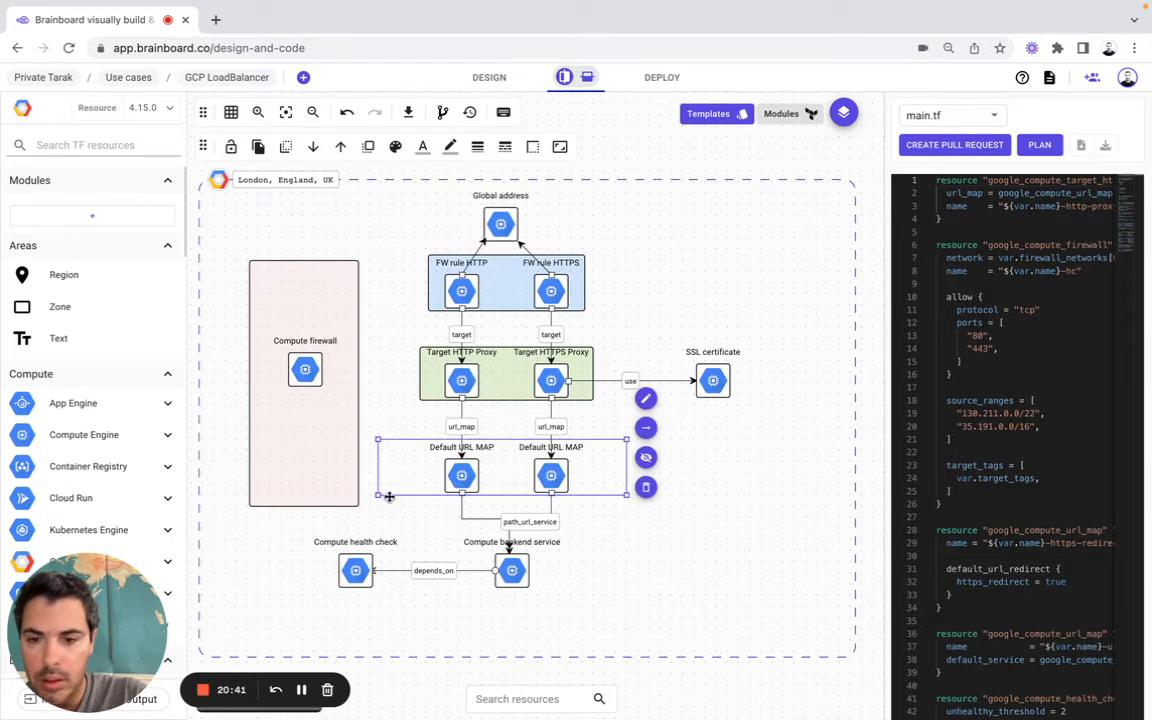
{"action": "left_click_drag", "start_coordinate": [377, 497], "coordinate": [417, 496]}
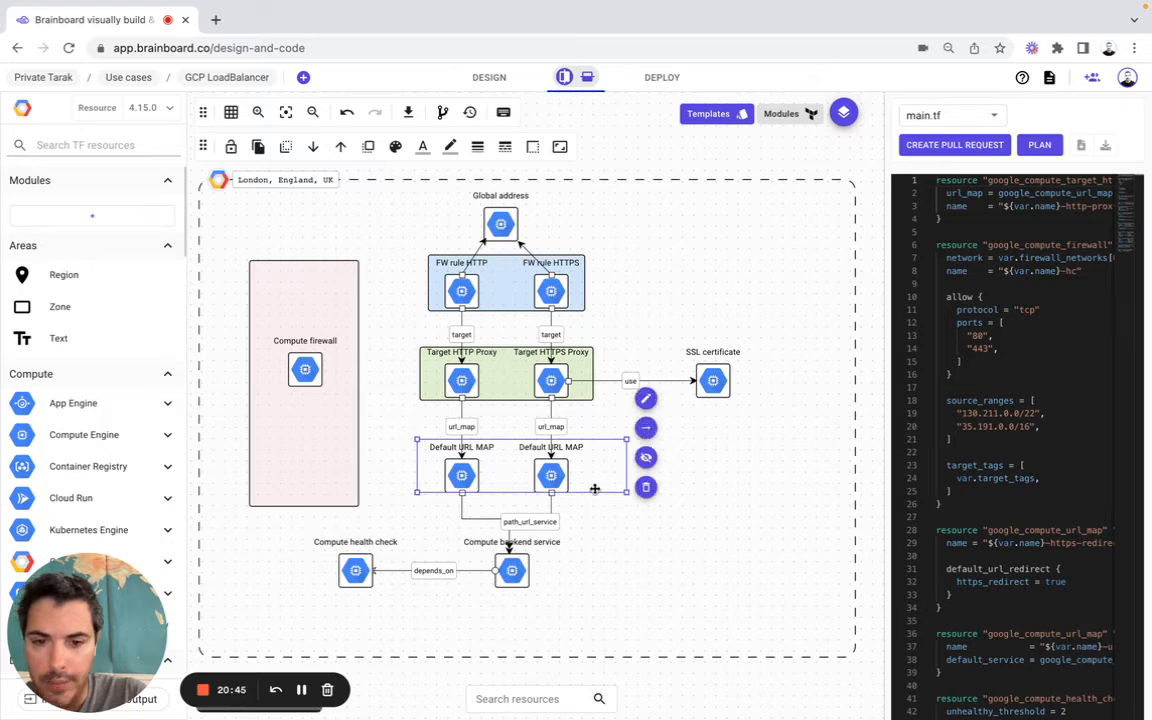
{"action": "left_click_drag", "start_coordinate": [628, 493], "coordinate": [599, 500]}
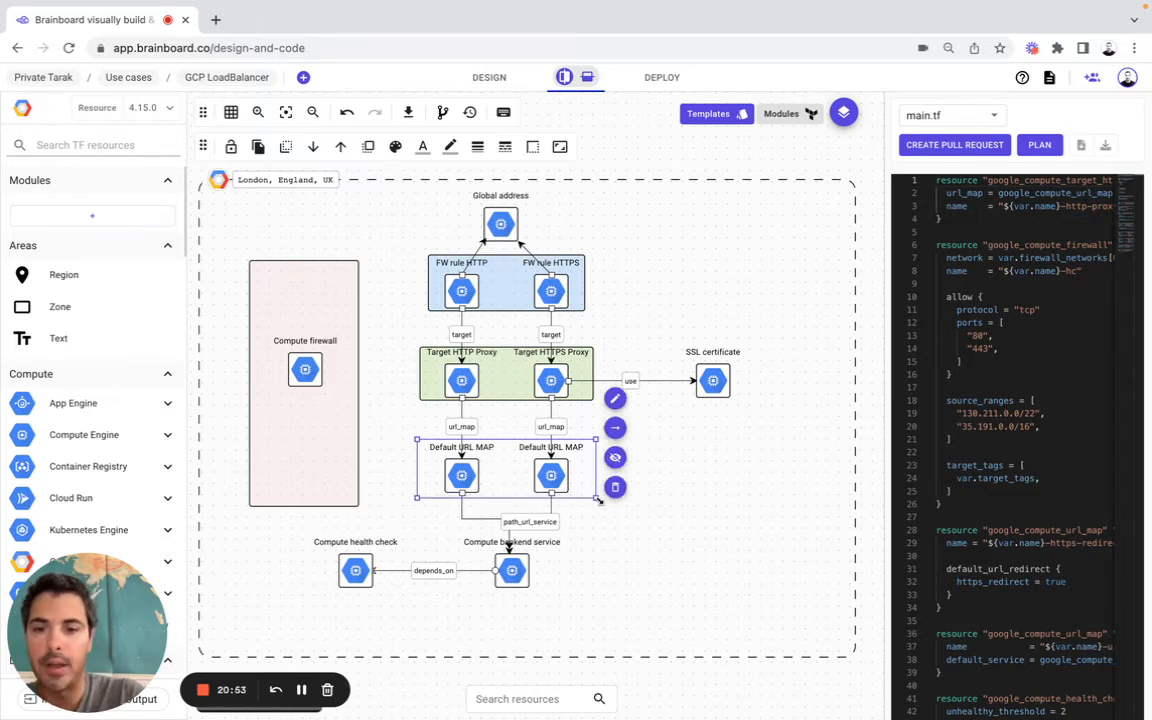
Fill the text area around the Default URL MAP nodes with light orange FFE6CC at 37% opacity
{"action": "left_click", "coordinate": [396, 148]}
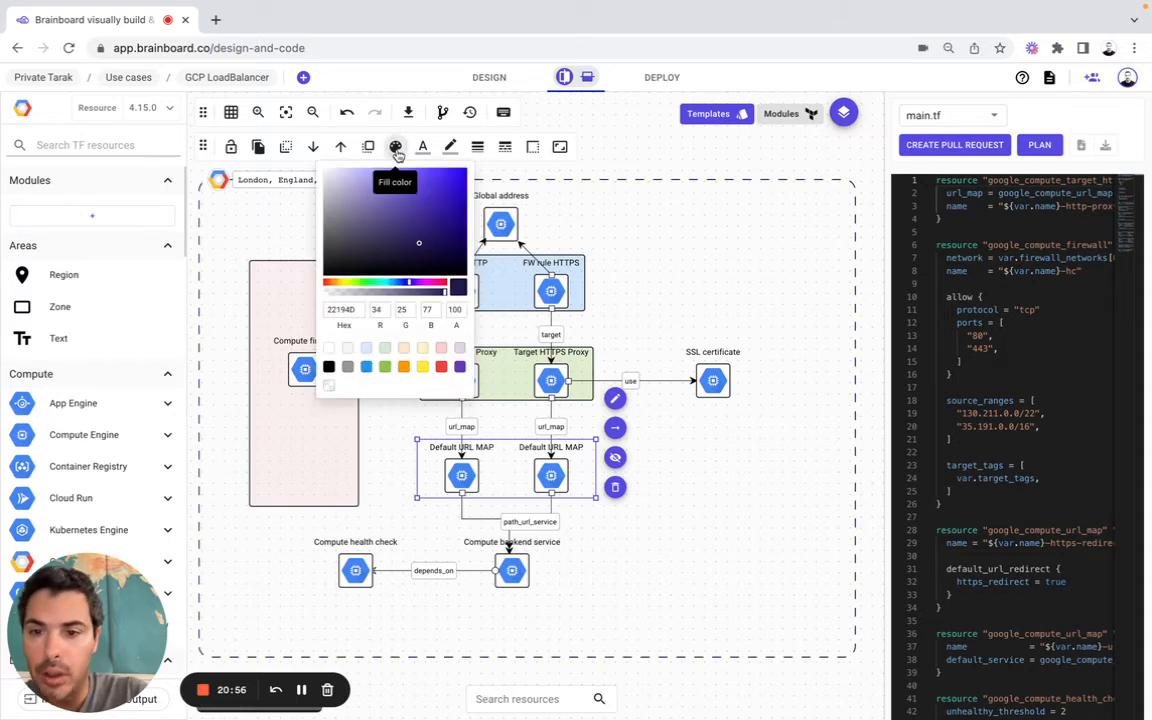
{"action": "left_click", "coordinate": [403, 350]}
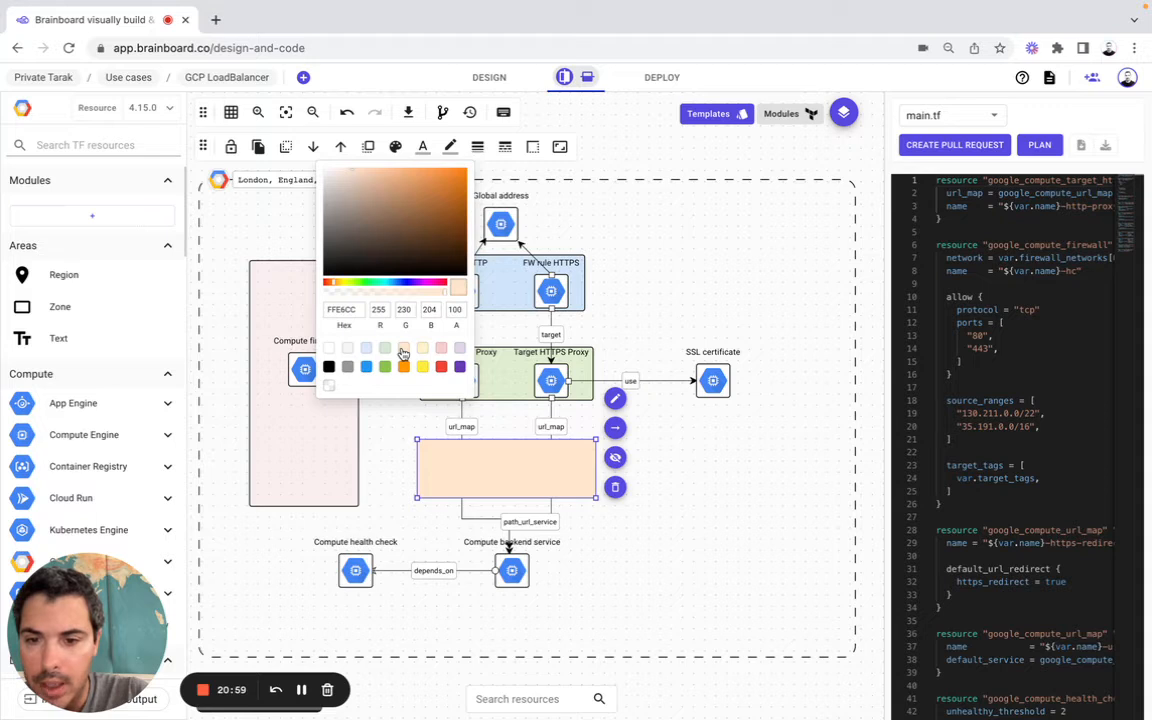
{"action": "left_click_drag", "start_coordinate": [430, 295], "coordinate": [361, 296]}
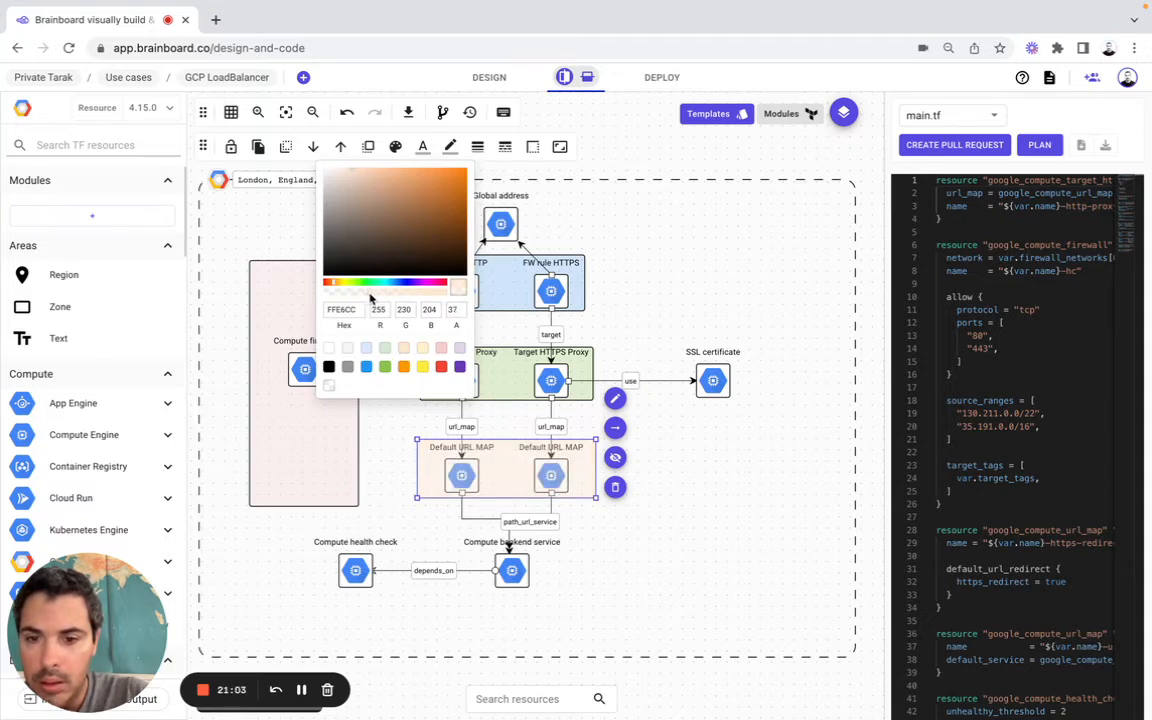
{"action": "left_click", "coordinate": [698, 180]}
Send the light orange text area behind the Default URL MAP nodes
{"action": "left_click", "coordinate": [579, 465]}
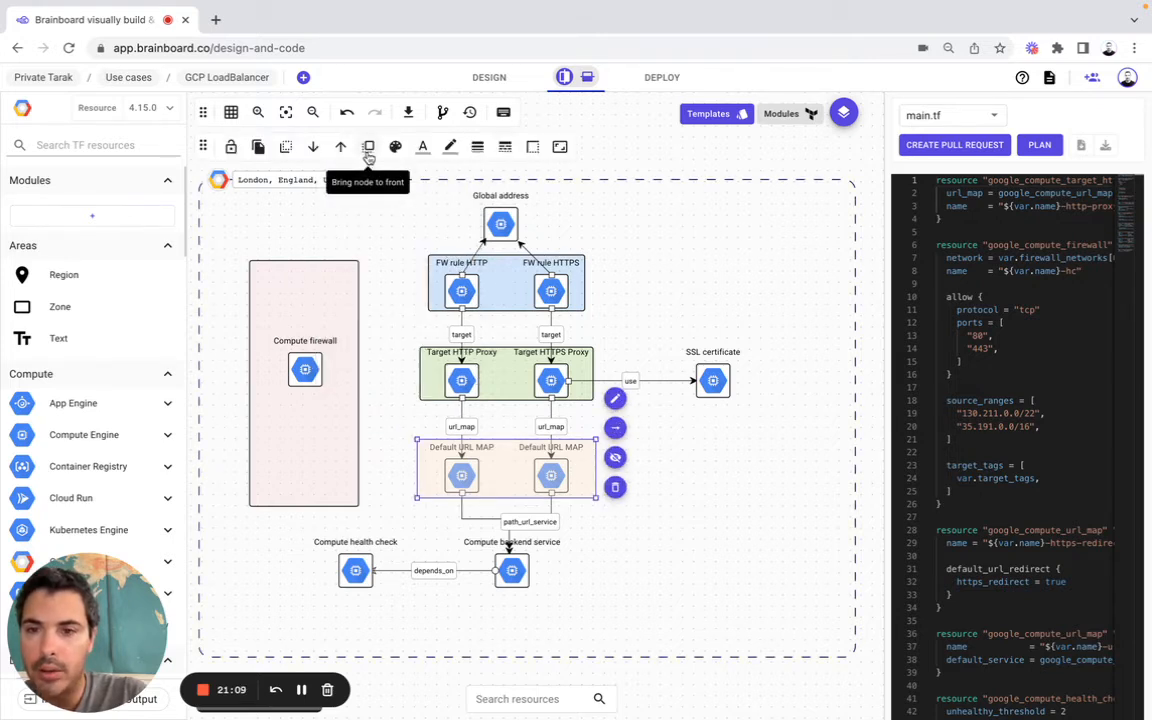
{"action": "left_click", "coordinate": [286, 151]}
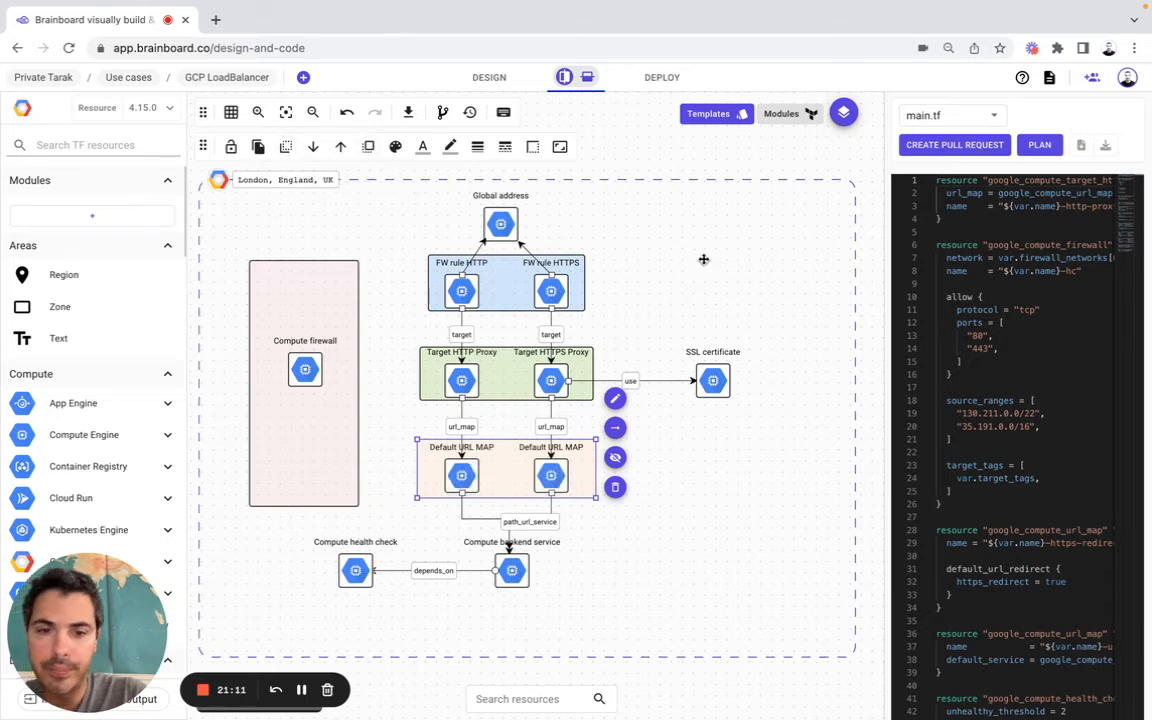
{"action": "left_click", "coordinate": [690, 166]}
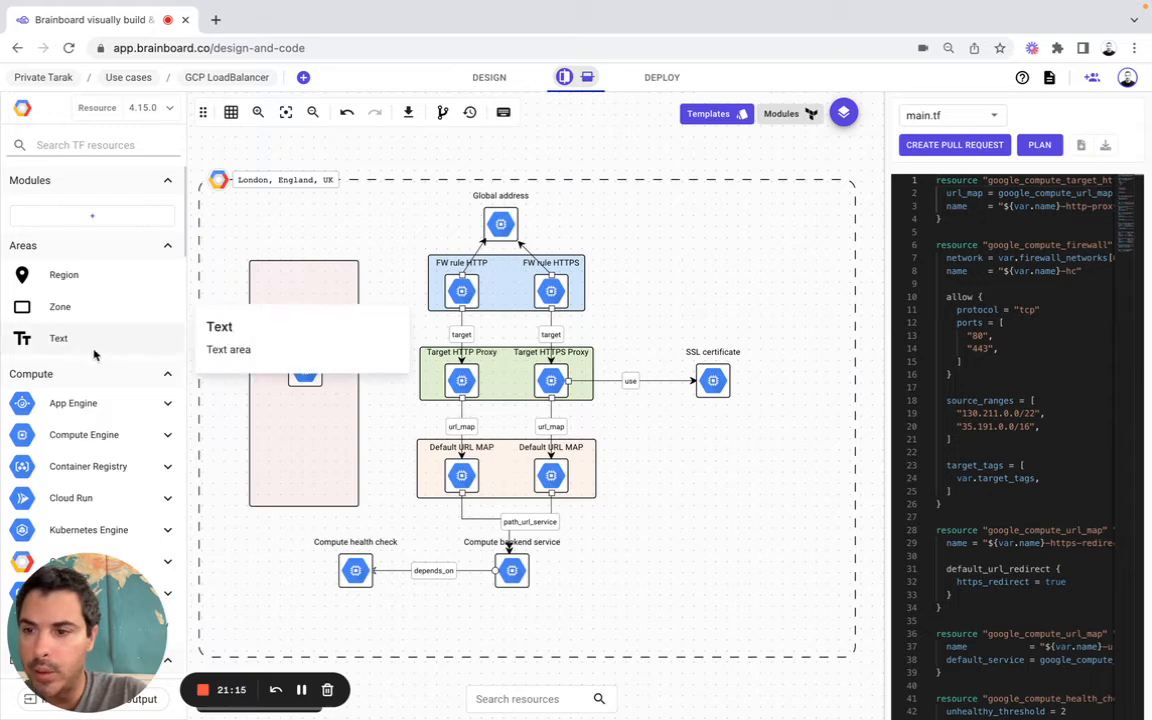
Place an empty, freely resizable text area and stretch it around the Compute health check and Compute backend service nodes
{"action": "left_click_drag", "start_coordinate": [110, 344], "coordinate": [262, 545]}
{"action": "left_click", "coordinate": [822, 529]}
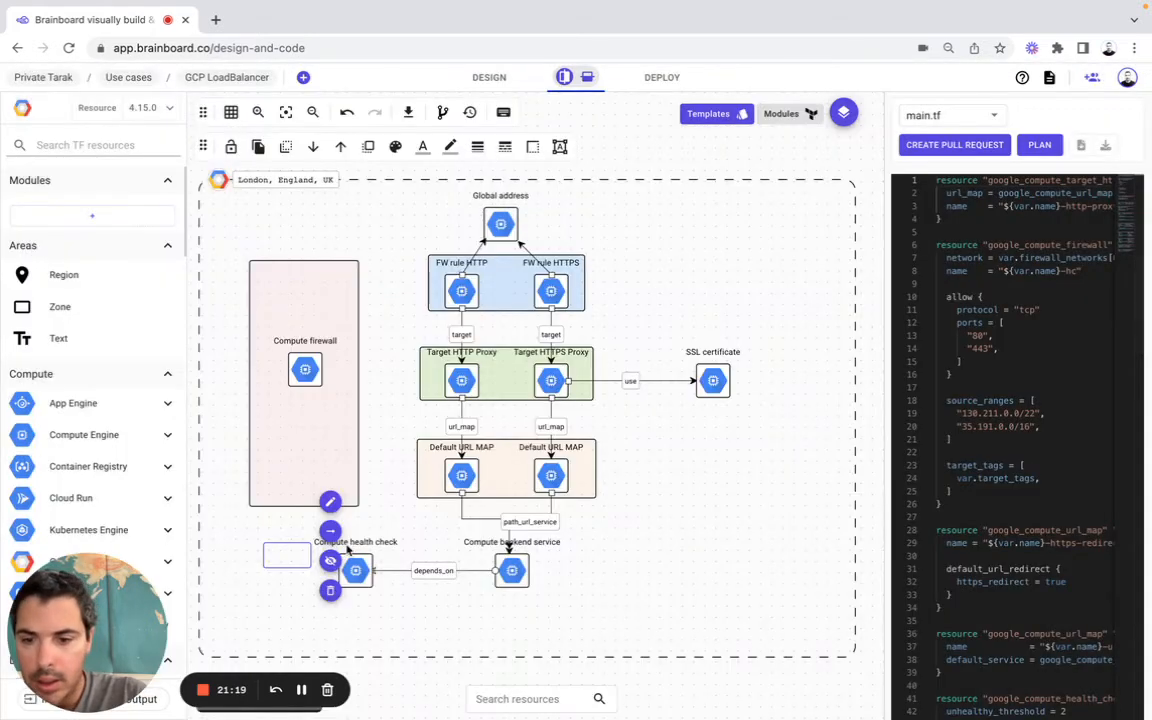
{"action": "left_click", "coordinate": [560, 146]}
{"action": "mouse_move", "coordinate": [264, 568]}
{"action": "left_mouse_down"}
{"action": "mouse_move", "coordinate": [229, 587]}
{"action": "mouse_move", "coordinate": [301, 512]}
{"action": "mouse_move", "coordinate": [321, 569]}
{"action": "mouse_move", "coordinate": [449, 600]}
{"action": "mouse_move", "coordinate": [597, 595]}
{"action": "left_mouse_up"}
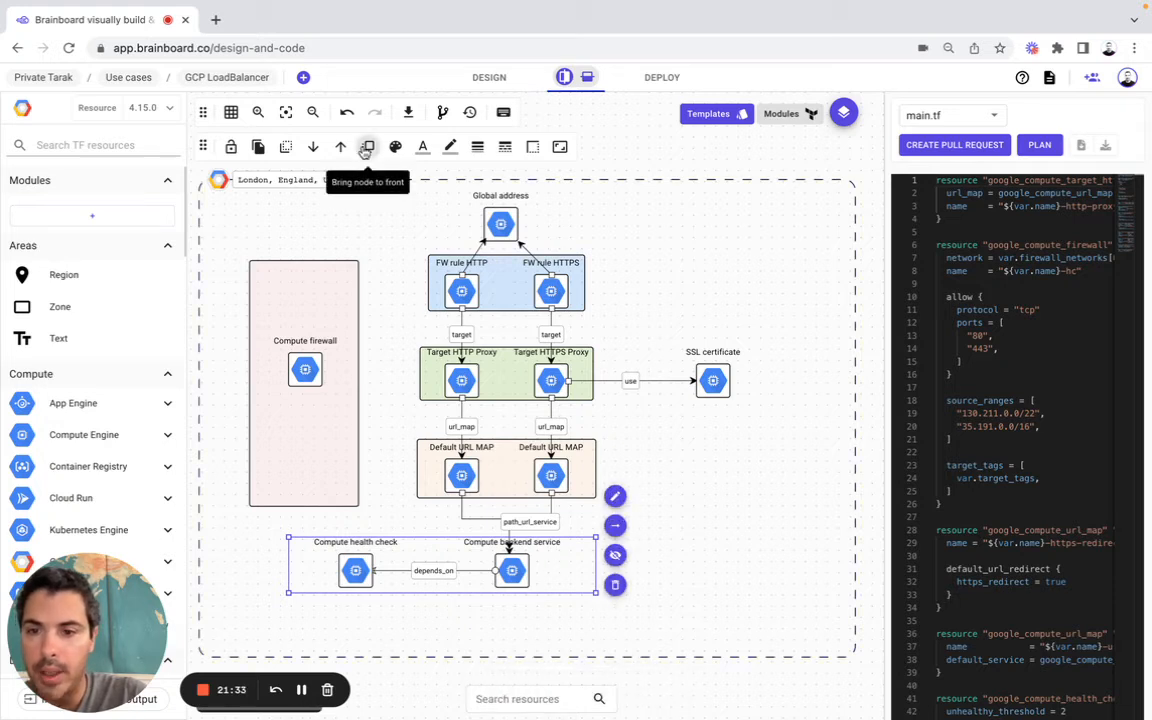
Fill the text area around the health check and backend service nodes with grey 969696 at 43% opacity
{"action": "left_click", "coordinate": [395, 147]}
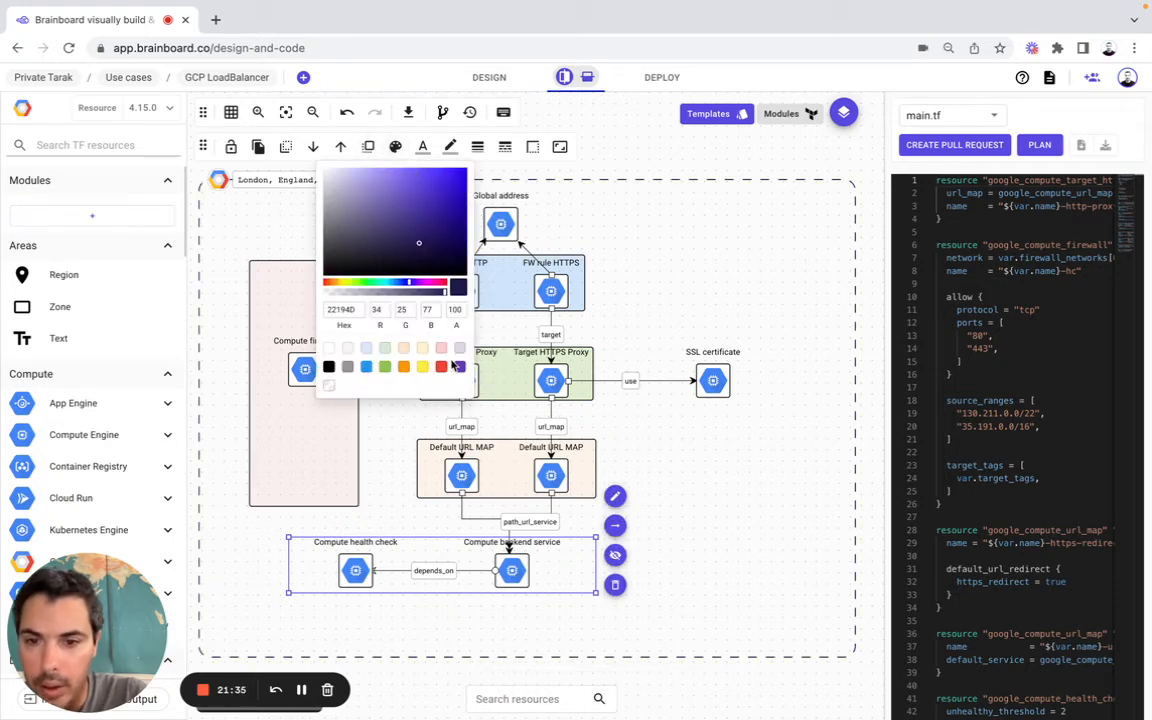
{"action": "left_click", "coordinate": [347, 367]}
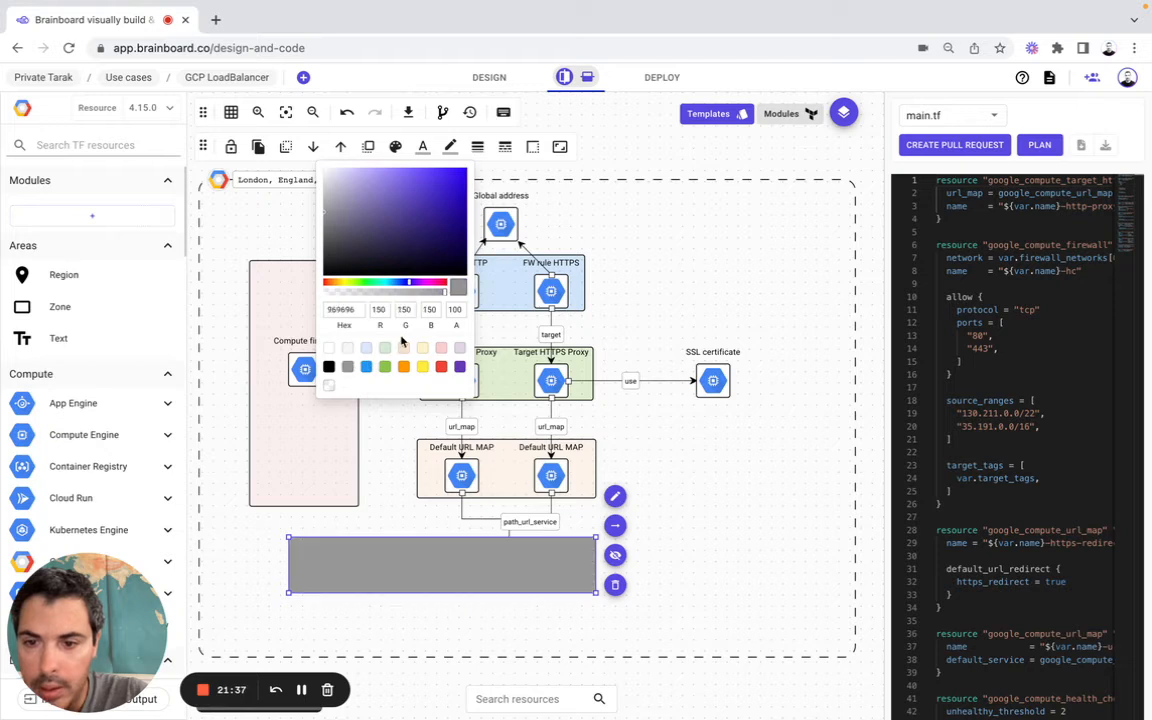
{"action": "left_click_drag", "start_coordinate": [446, 293], "coordinate": [363, 301]}
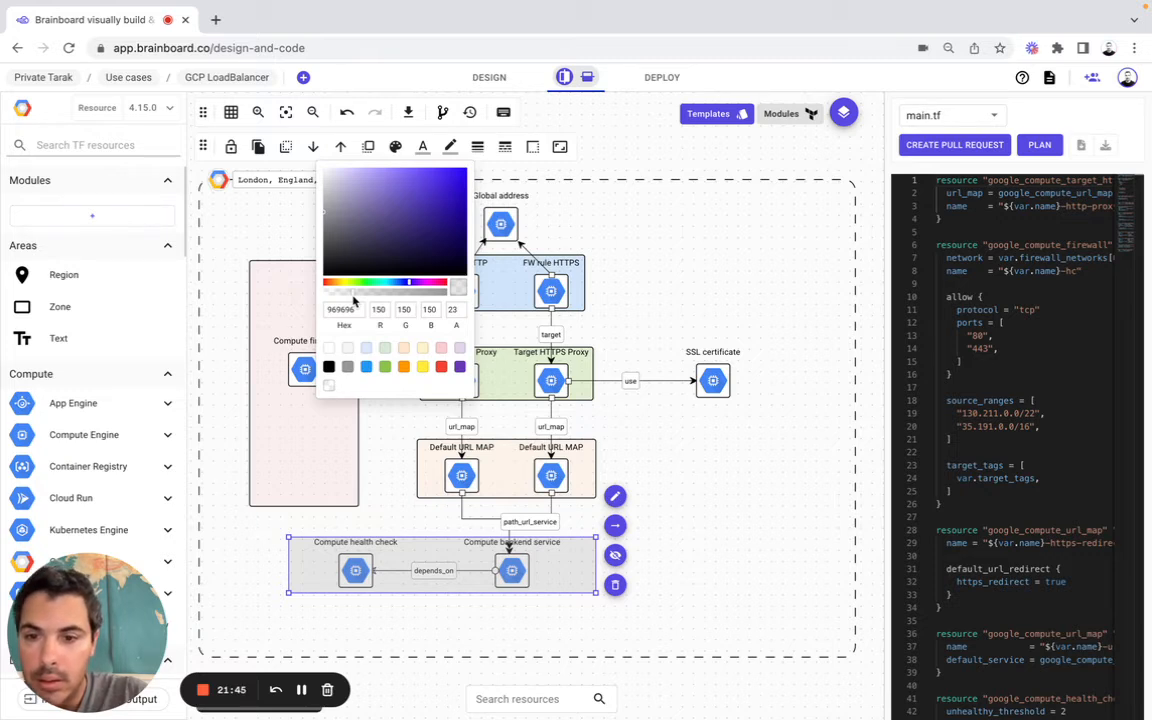
{"action": "left_click_drag", "start_coordinate": [369, 300], "coordinate": [378, 300]}
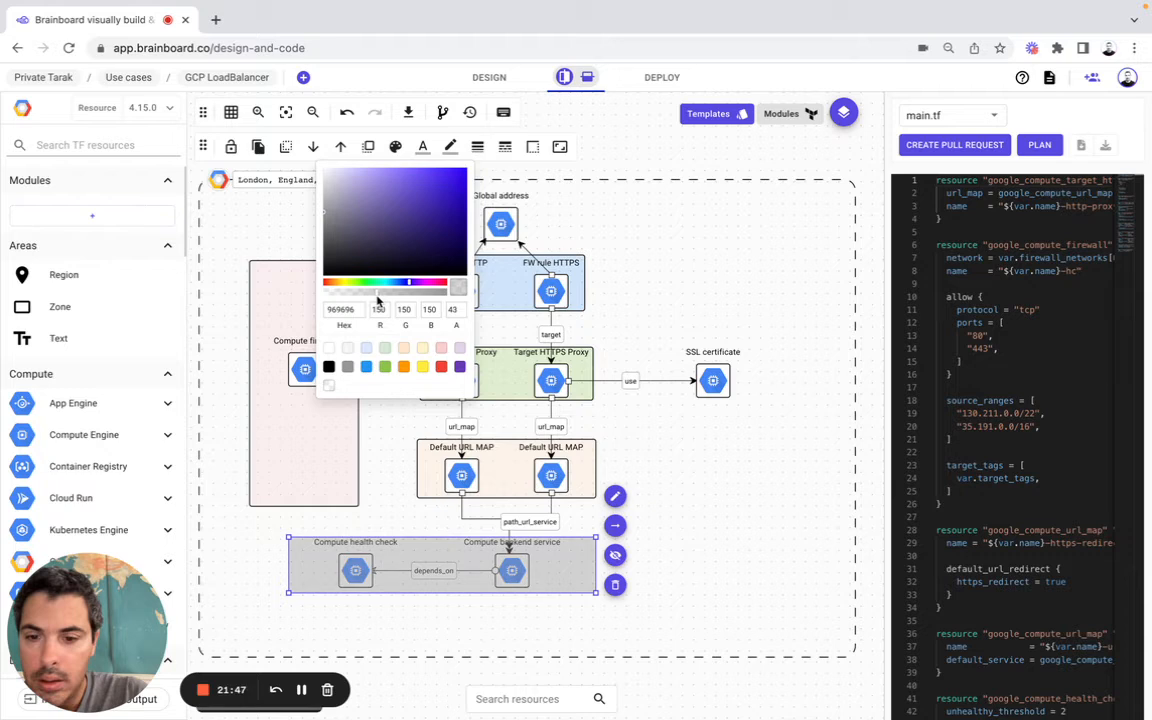
Send the grey text area behind its nodes, raise its upper edge above their labels and narrow it slightly
{"action": "left_click", "coordinate": [287, 149]}
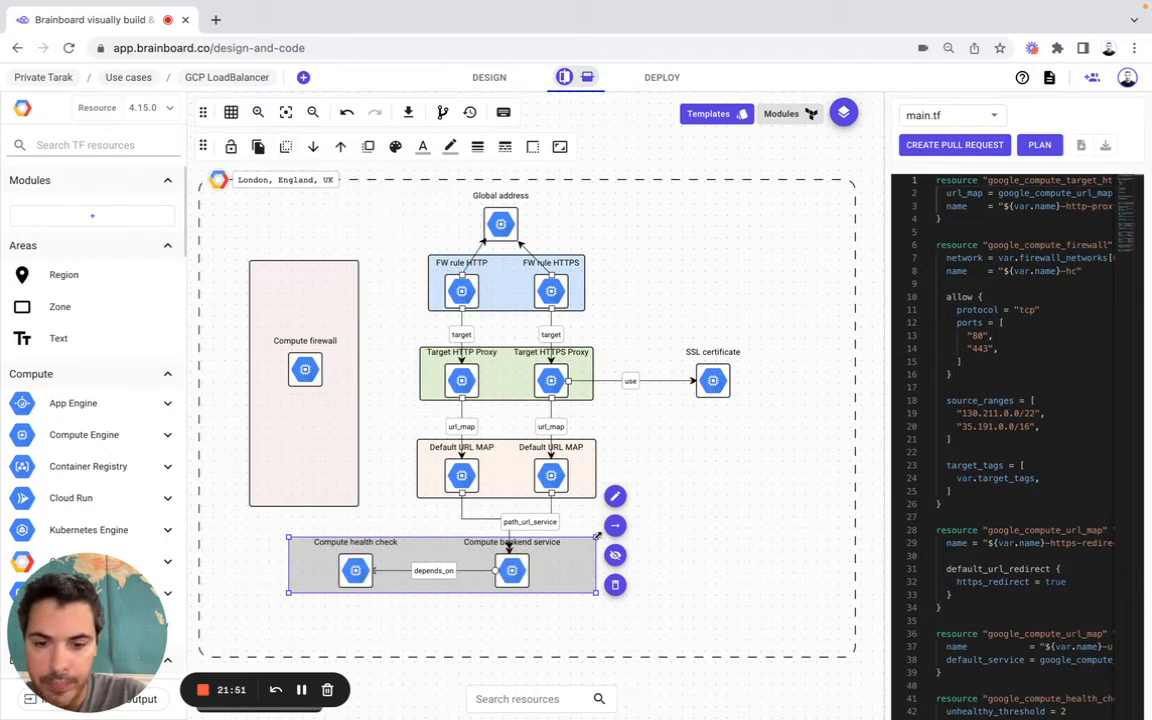
{"action": "left_click_drag", "start_coordinate": [597, 536], "coordinate": [597, 531]}
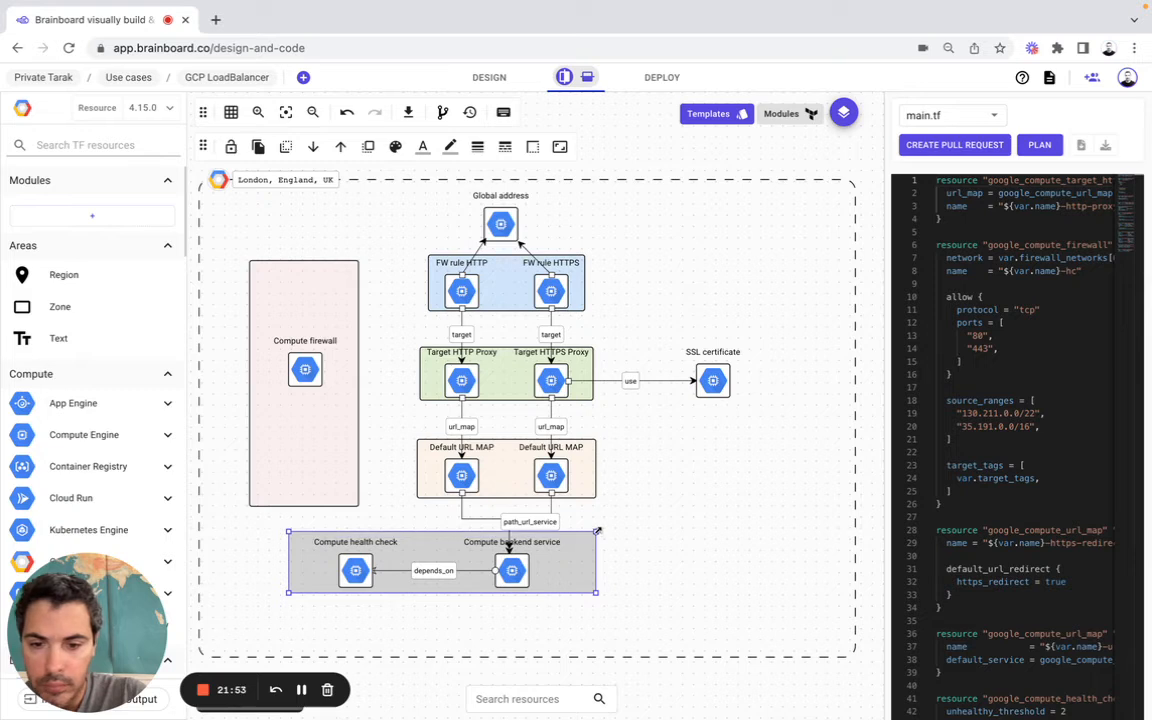
{"action": "left_click_drag", "start_coordinate": [597, 532], "coordinate": [594, 532]}
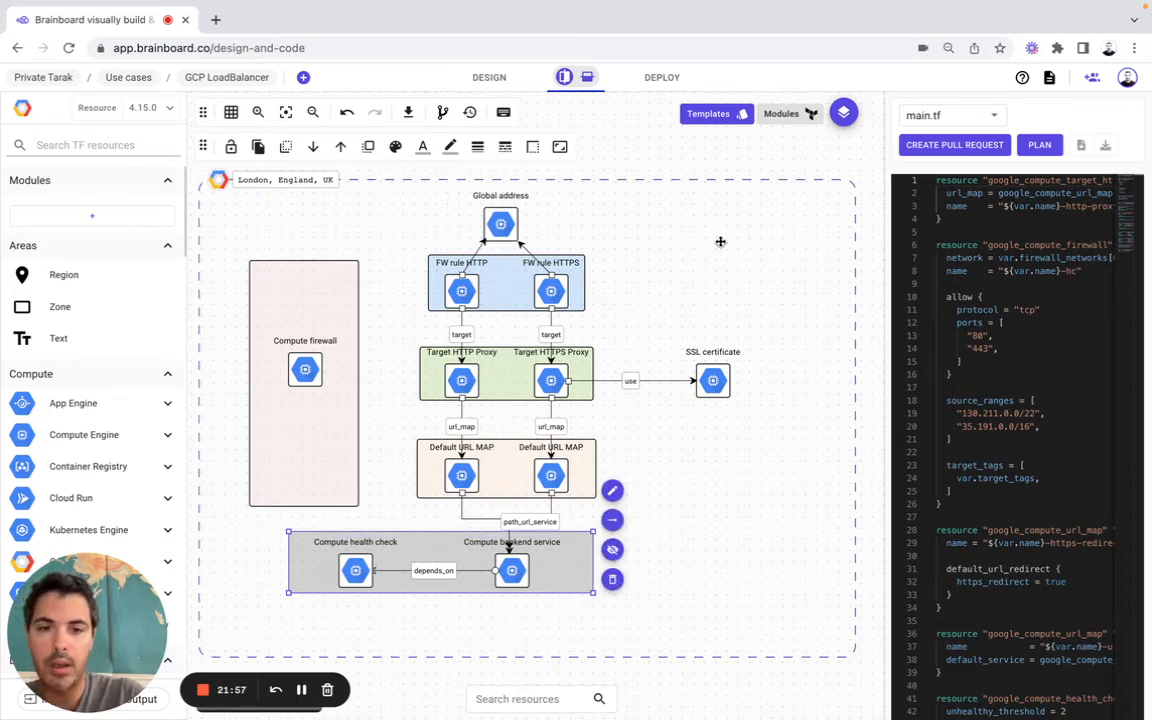
{"action": "left_click", "coordinate": [701, 167]}
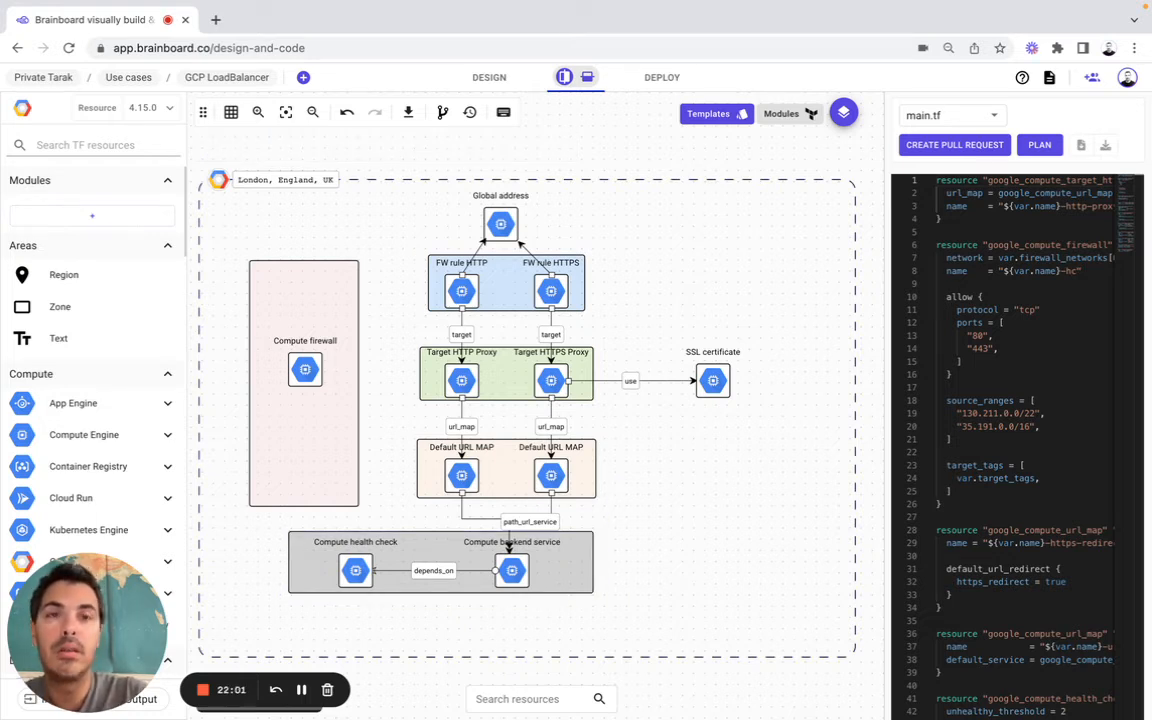
Place an empty, freely resizable text area at the SSL certificate node and enlarge it to enclose the node and its label
{"action": "left_click_drag", "start_coordinate": [70, 336], "coordinate": [674, 350]}
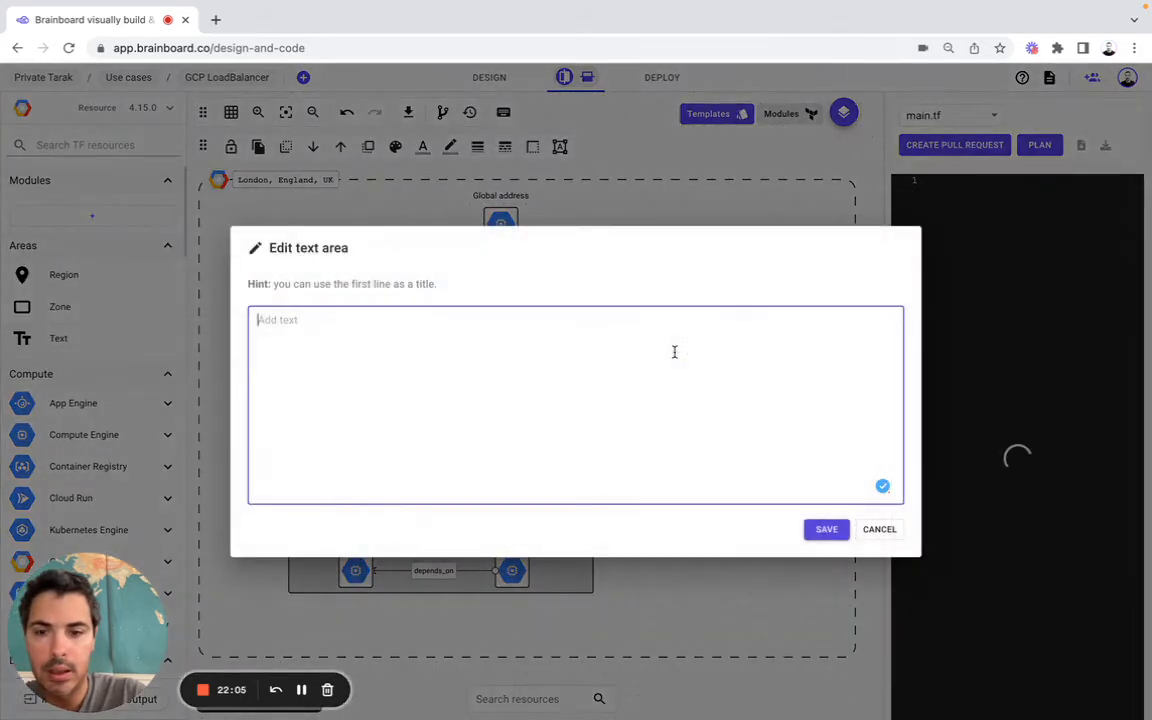
{"action": "left_click", "coordinate": [825, 530]}
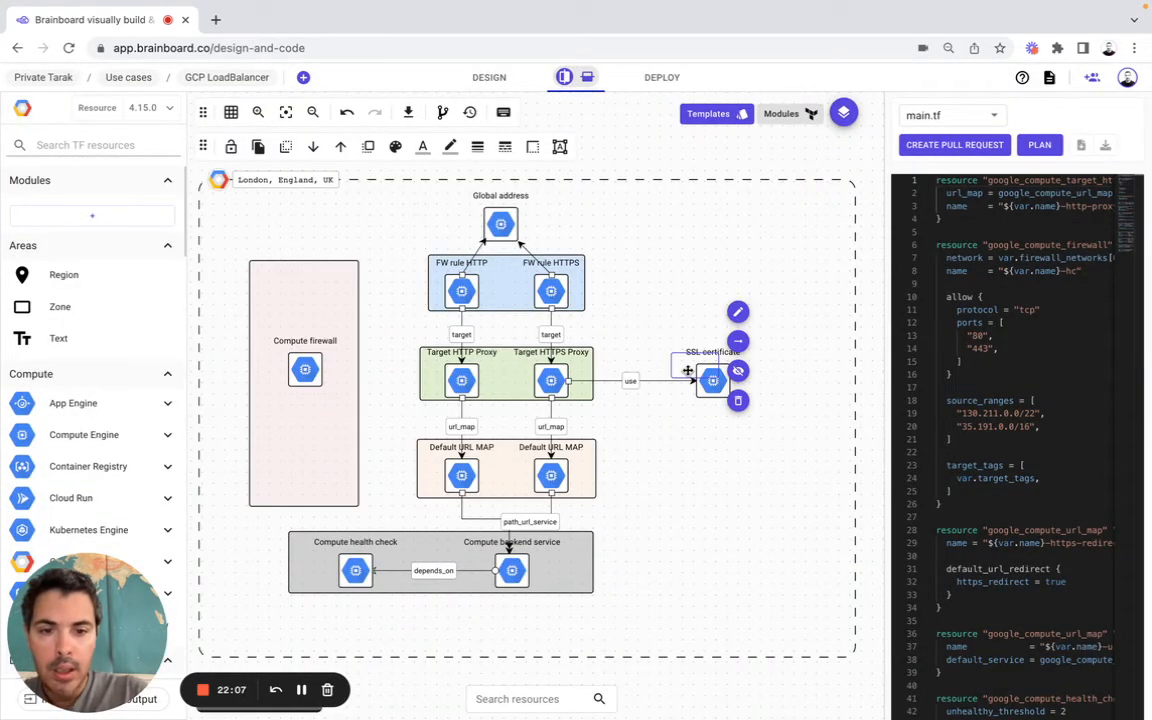
{"action": "left_click", "coordinate": [560, 147]}
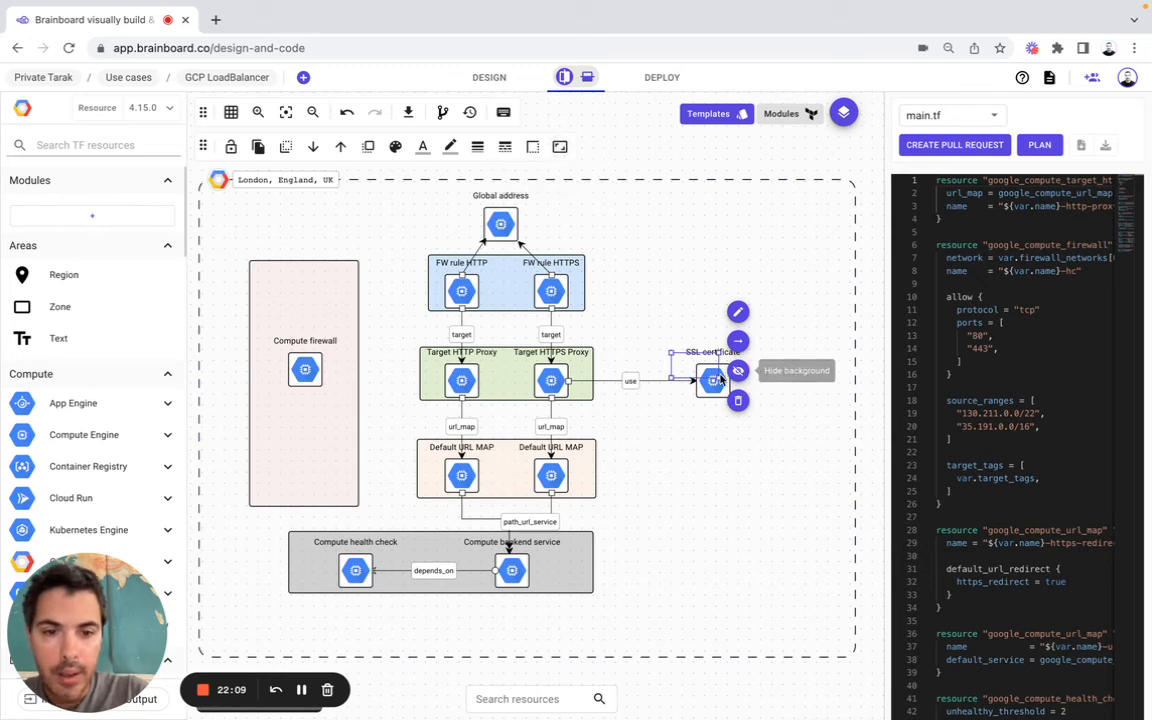
{"action": "left_click_drag", "start_coordinate": [741, 400], "coordinate": [758, 416]}
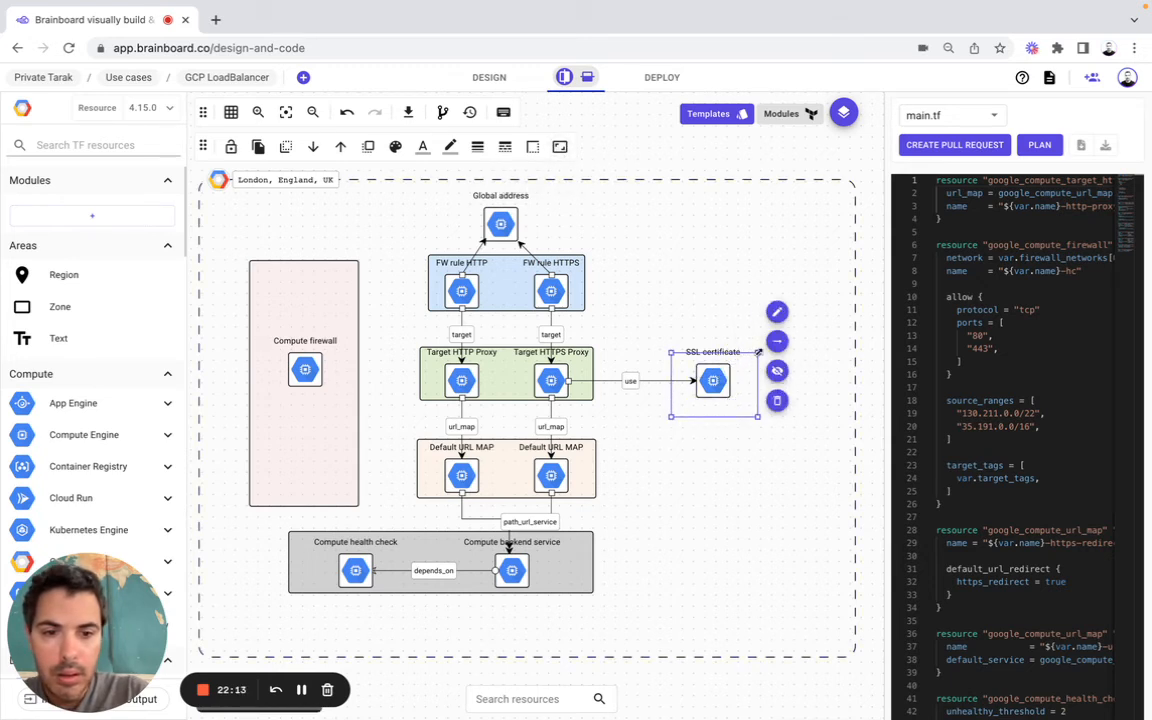
{"action": "left_click_drag", "start_coordinate": [758, 352], "coordinate": [760, 339]}
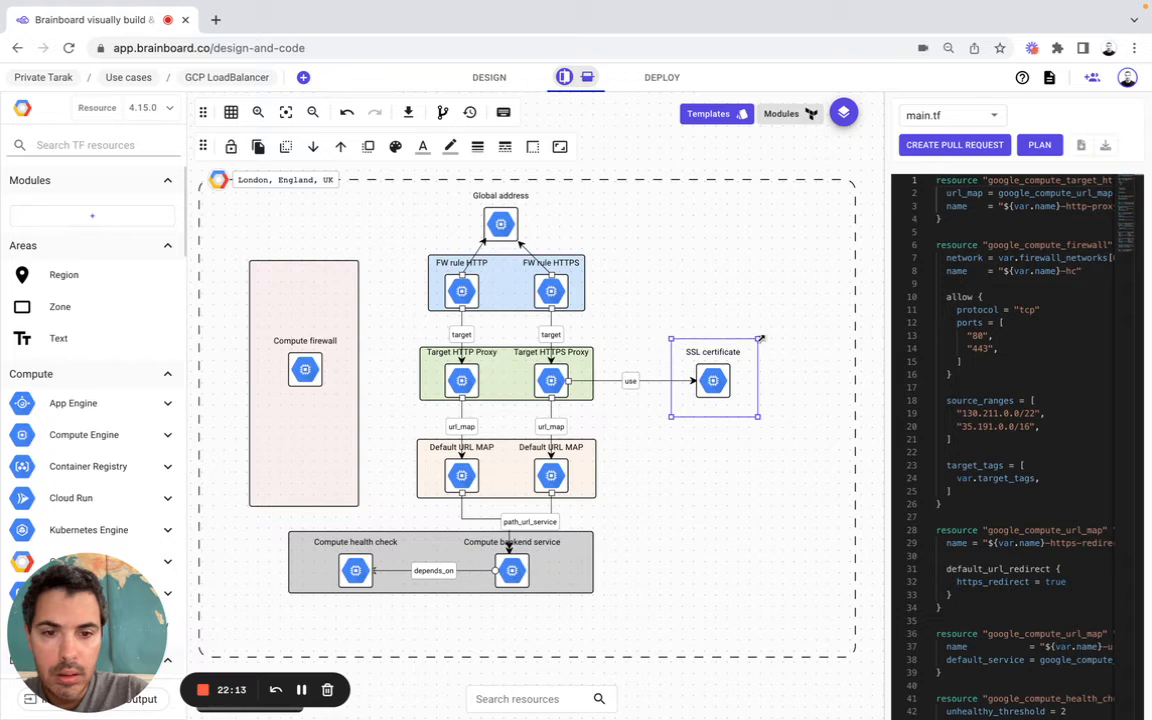
Fill the SSL certificate text area with white FFFFFF and send it behind the node
{"action": "left_click", "coordinate": [396, 148]}
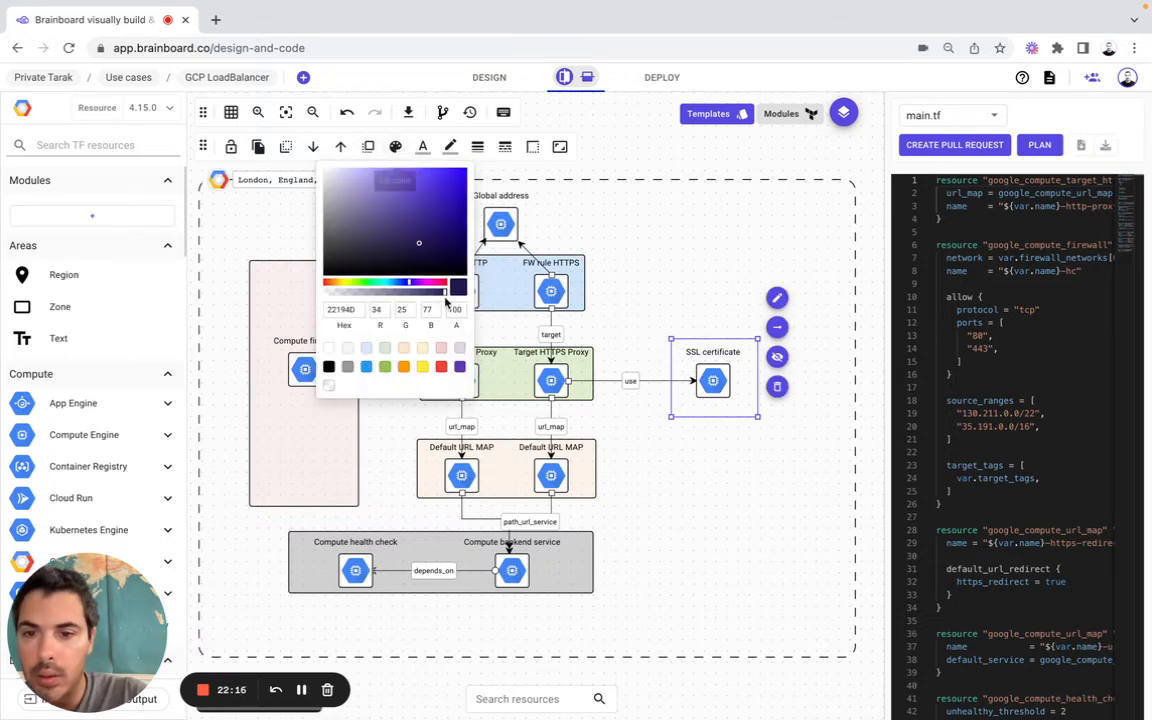
{"action": "left_click", "coordinate": [329, 349]}
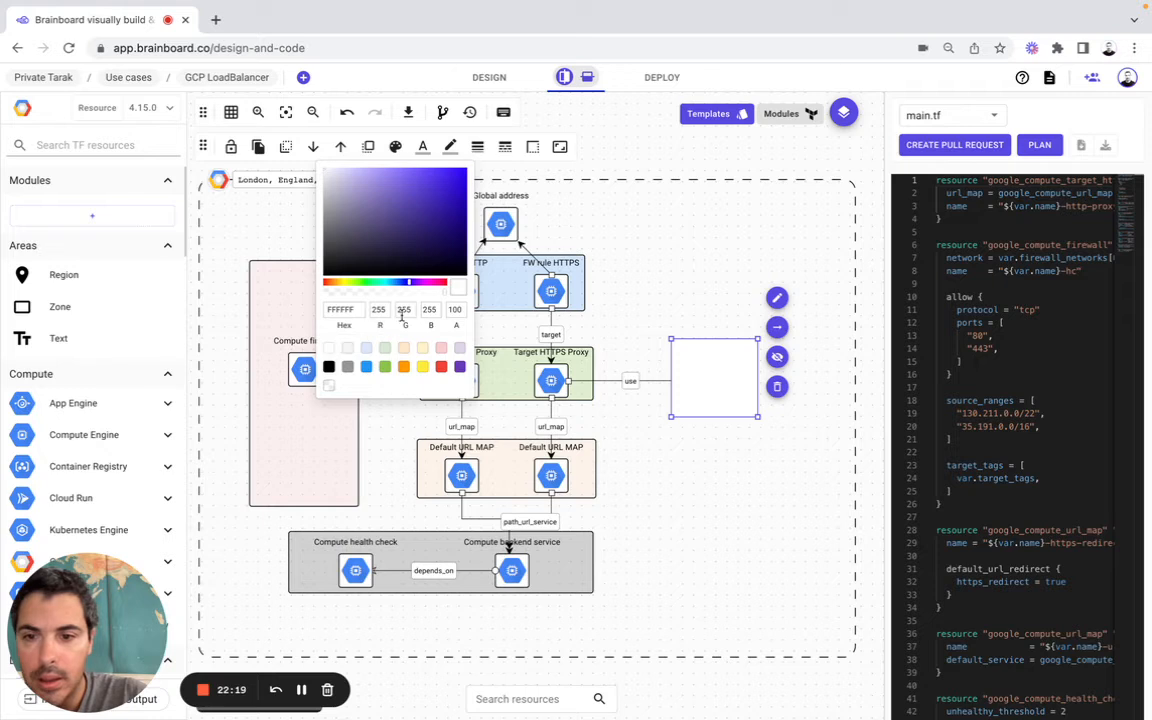
{"action": "left_click", "coordinate": [285, 150]}
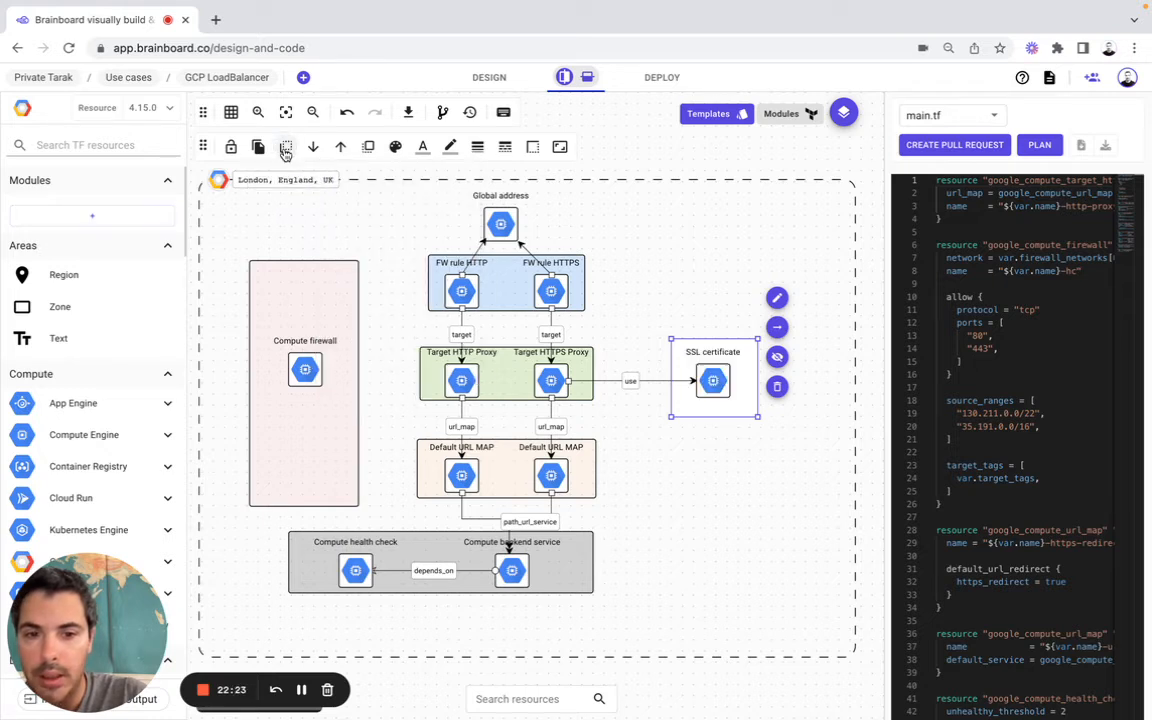
{"action": "left_click", "coordinate": [709, 170]}
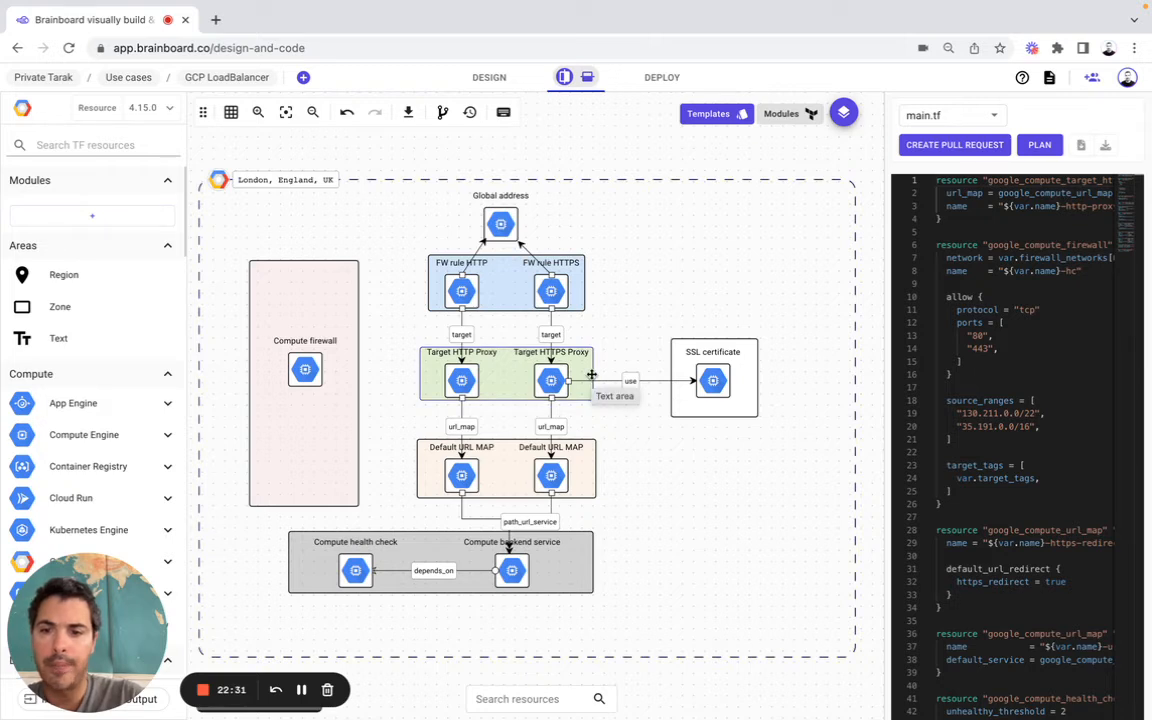
{"action": "left_click_drag", "start_coordinate": [67, 619], "coordinate": [415, 620]}
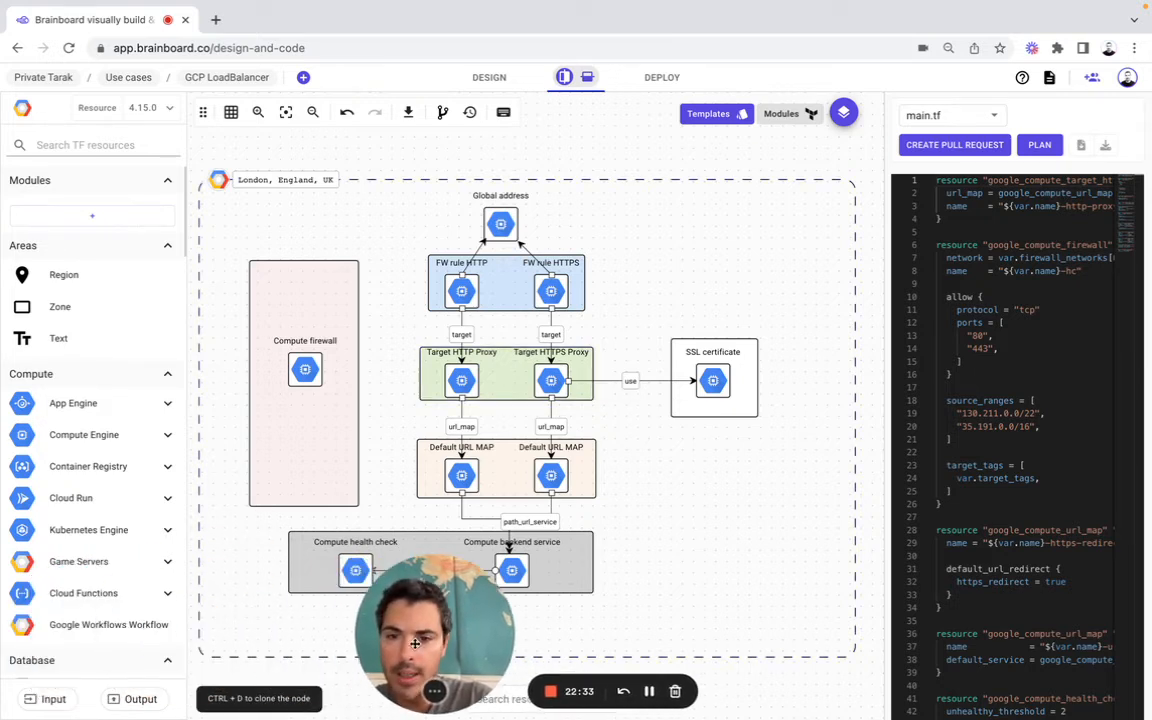
Open the Terraform variables and locals settings and start an architecture-scoped variable named address
{"action": "left_click", "coordinate": [31, 706]}
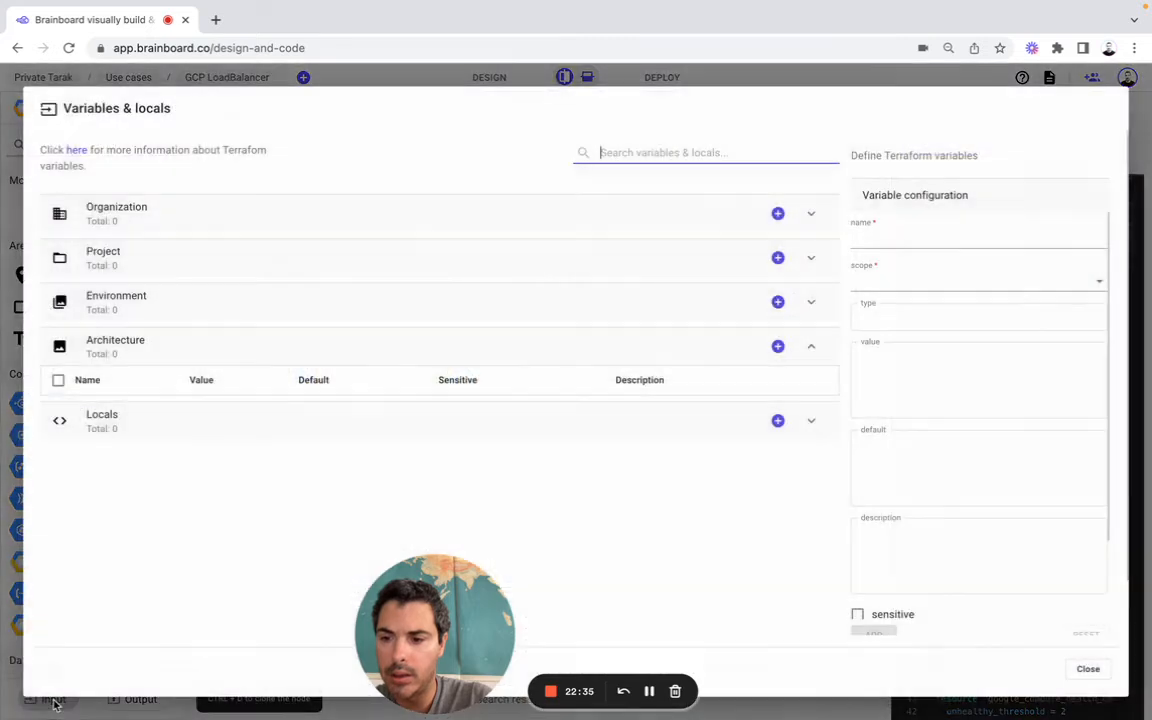
{"action": "key", "text": "super+Tab"}
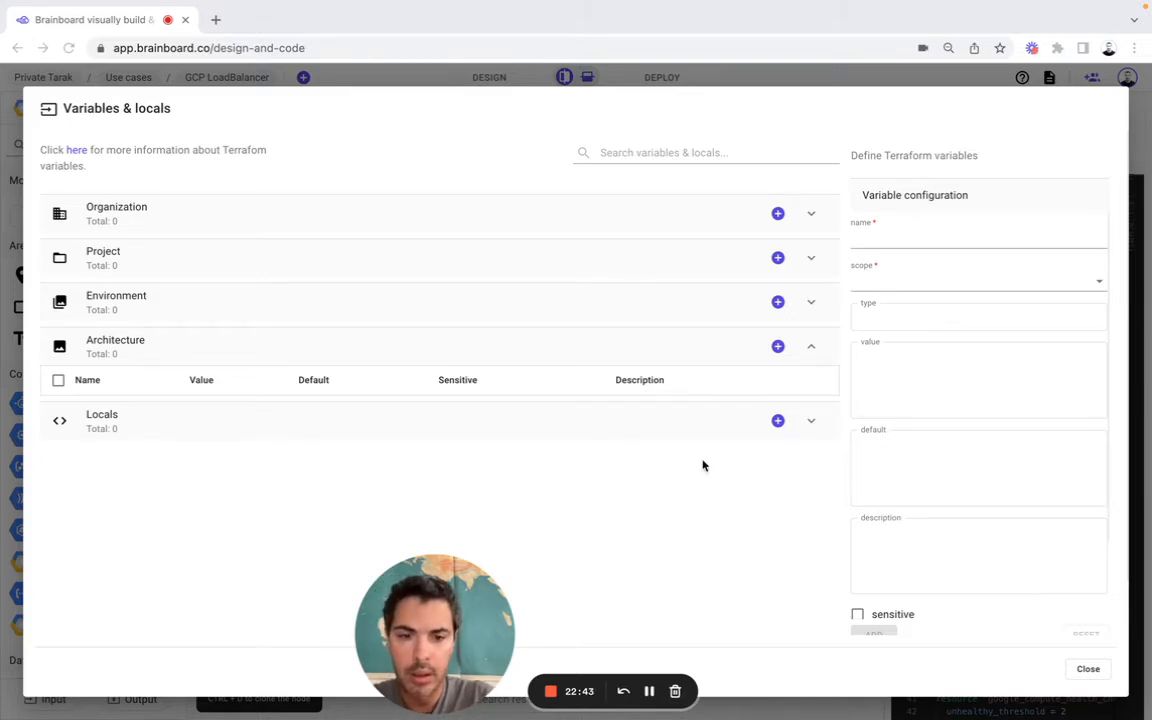
{"action": "left_click", "coordinate": [778, 420]}
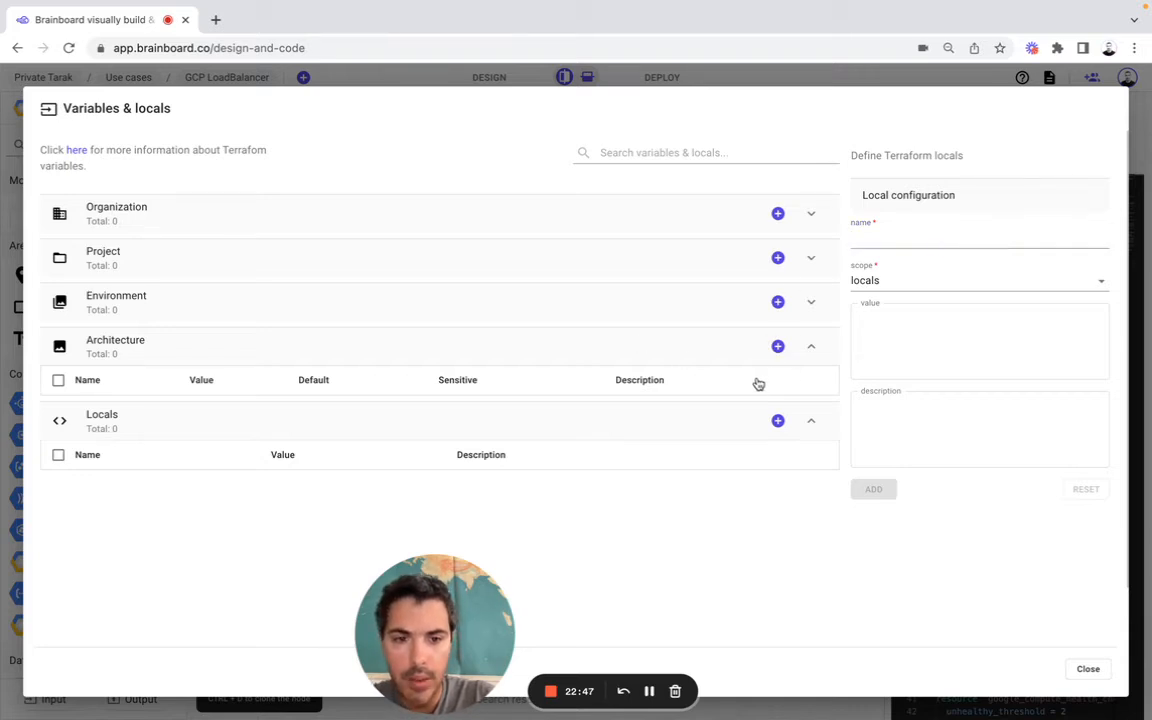
{"action": "left_click", "coordinate": [778, 346]}
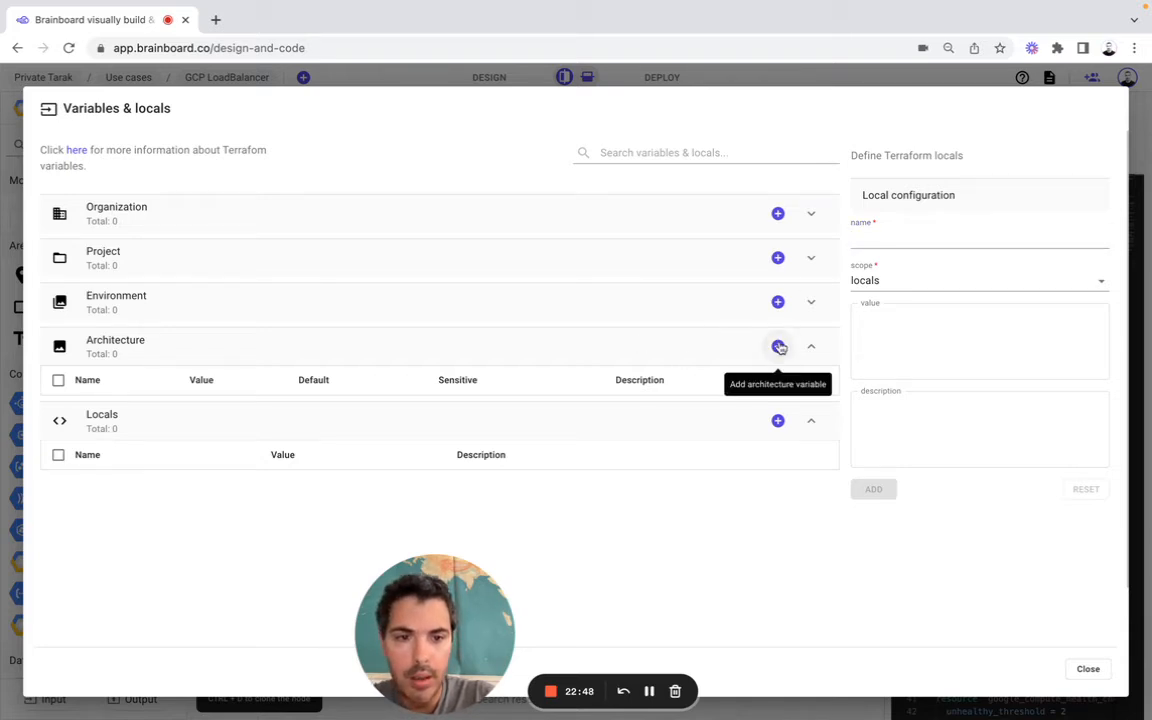
{"action": "left_click", "coordinate": [904, 287]}
{"action": "left_click", "coordinate": [900, 260]}
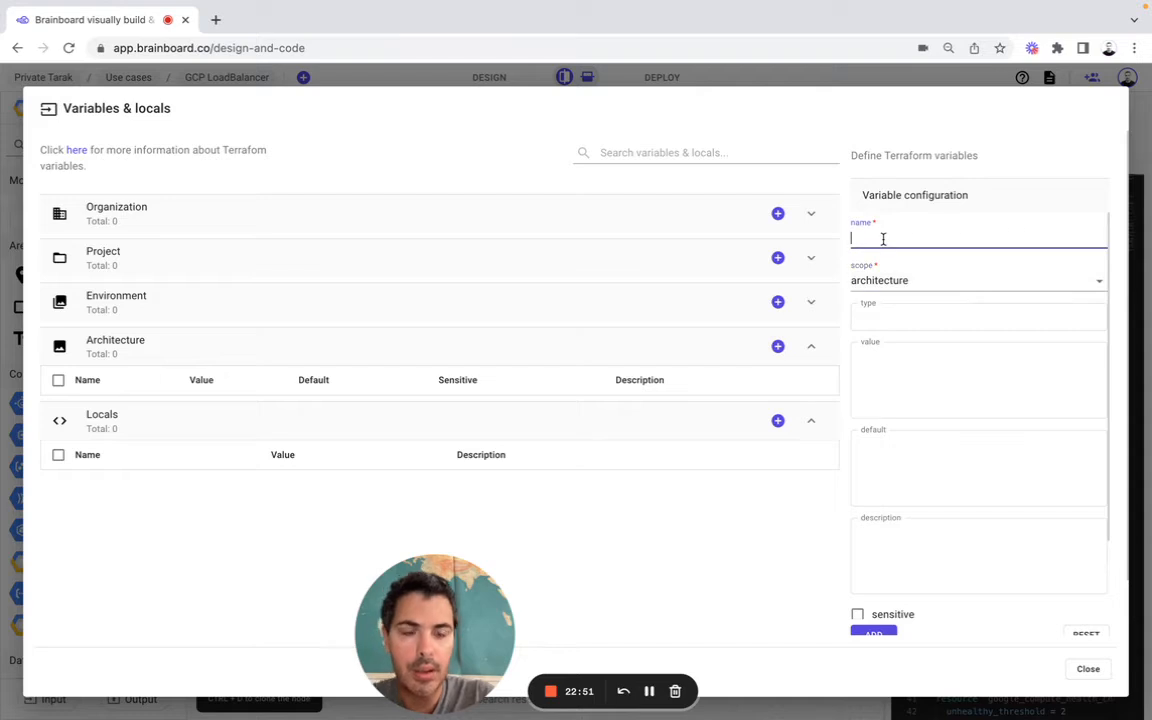
{"action": "type", "text": "address"}
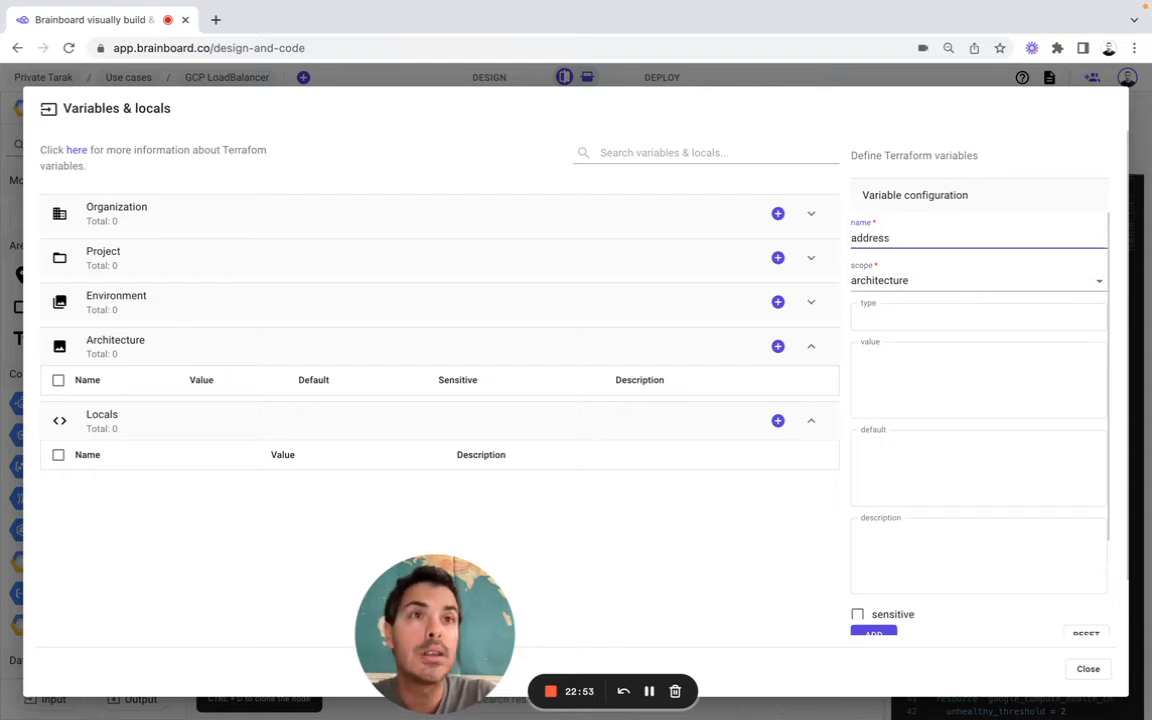
Give the address variable the default null and the description "IP address self link", and add it to the architecture variables
{"action": "key", "text": "super+Tab"}
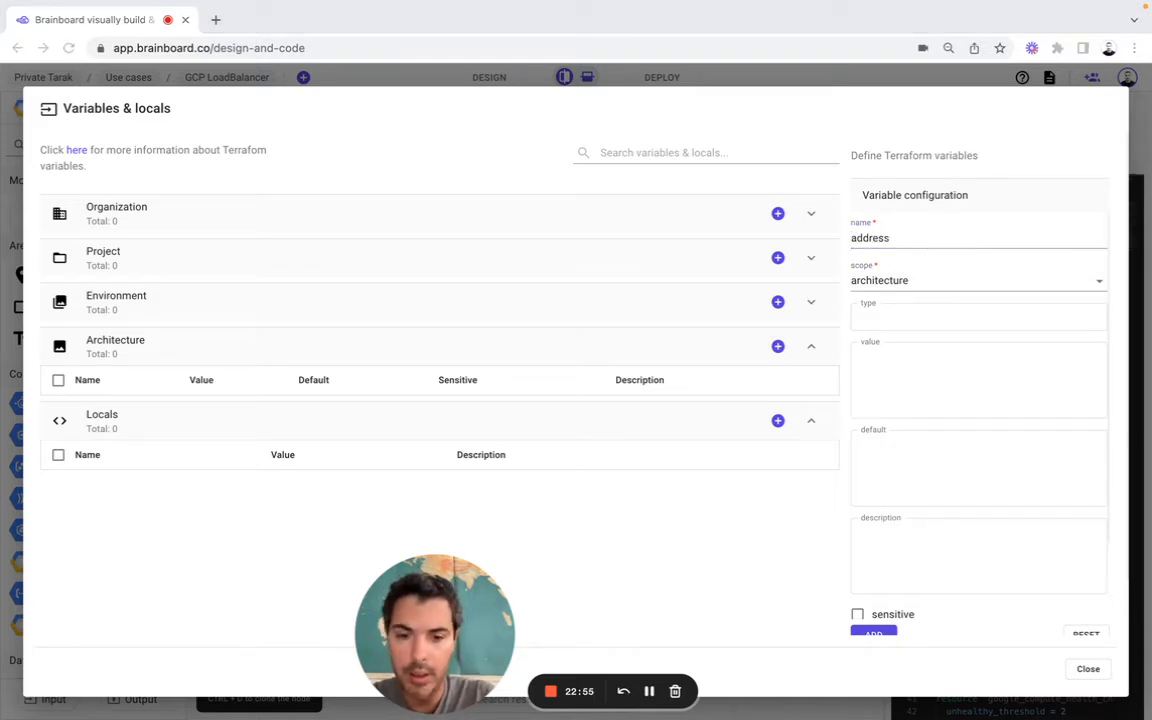
{"action": "left_click", "coordinate": [912, 402]}
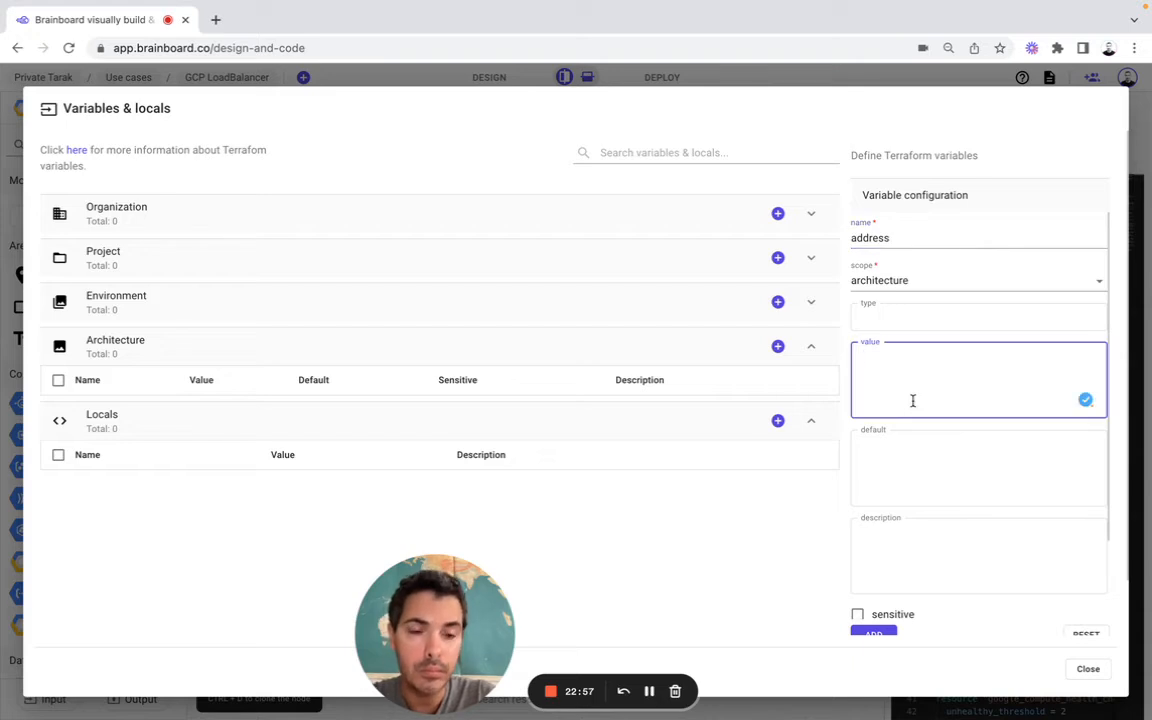
{"action": "left_click", "coordinate": [900, 500]}
{"action": "type", "text": "null"}
{"action": "left_click", "coordinate": [905, 540]}
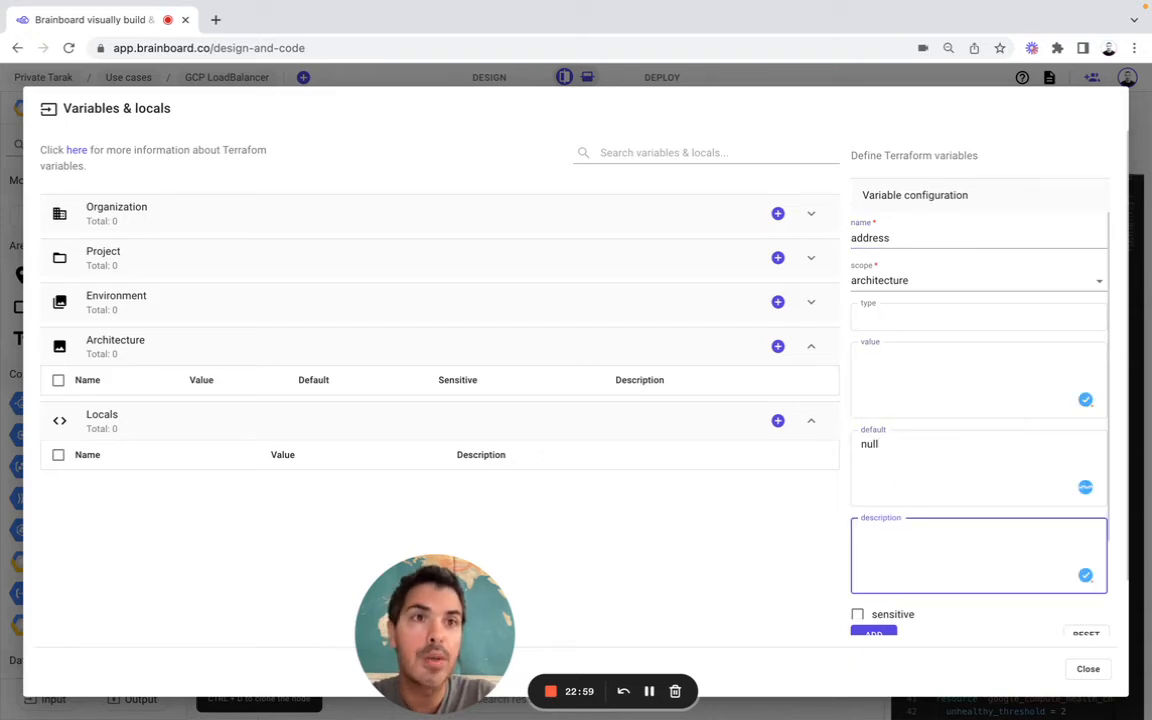
{"action": "key", "text": "super+Tab"}
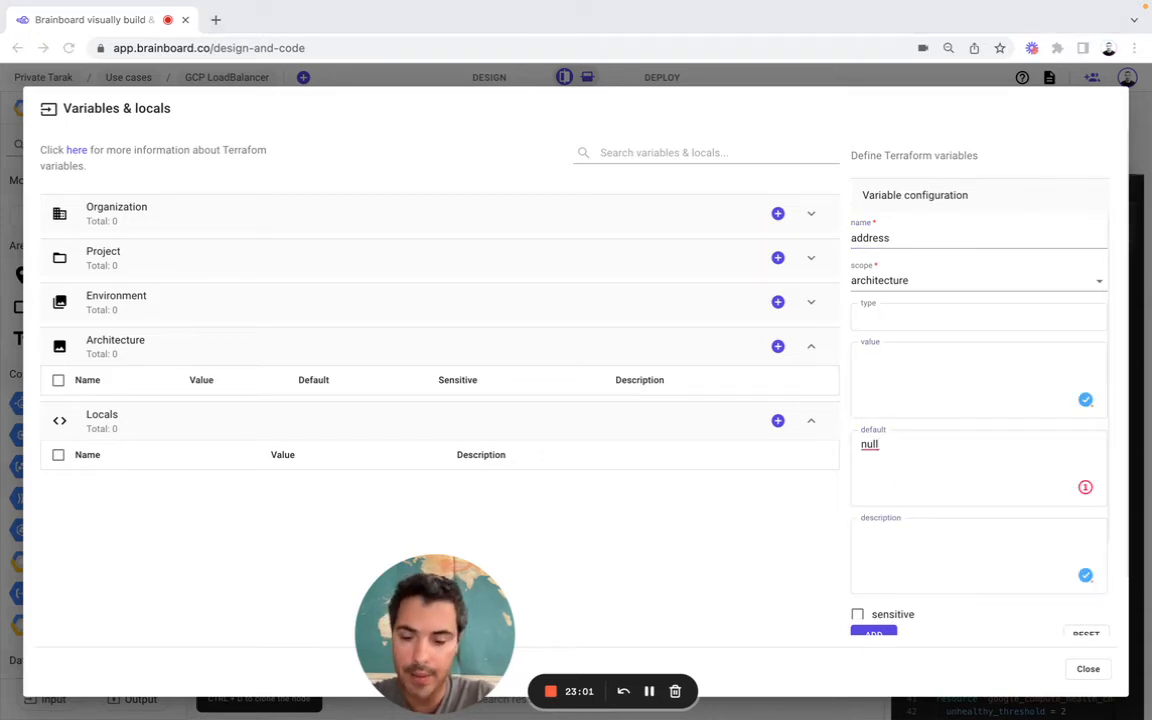
{"action": "left_click", "coordinate": [897, 558]}
{"action": "type", "text": "IP address self link"}
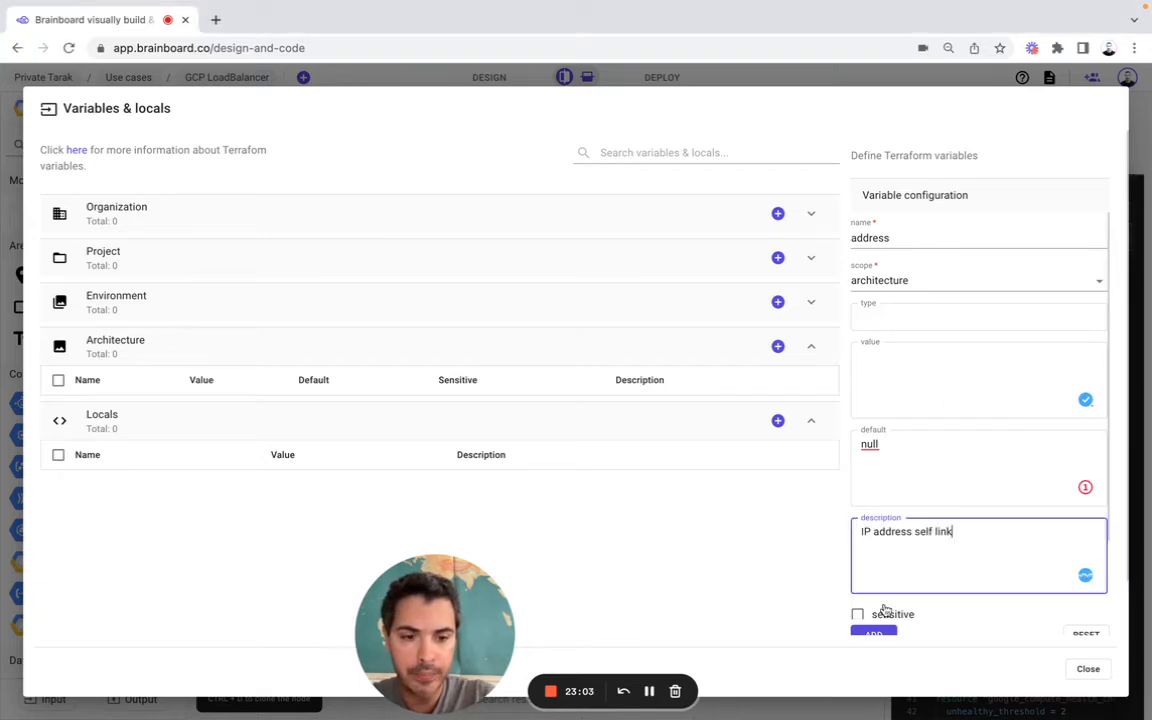
{"action": "left_click", "coordinate": [878, 633]}
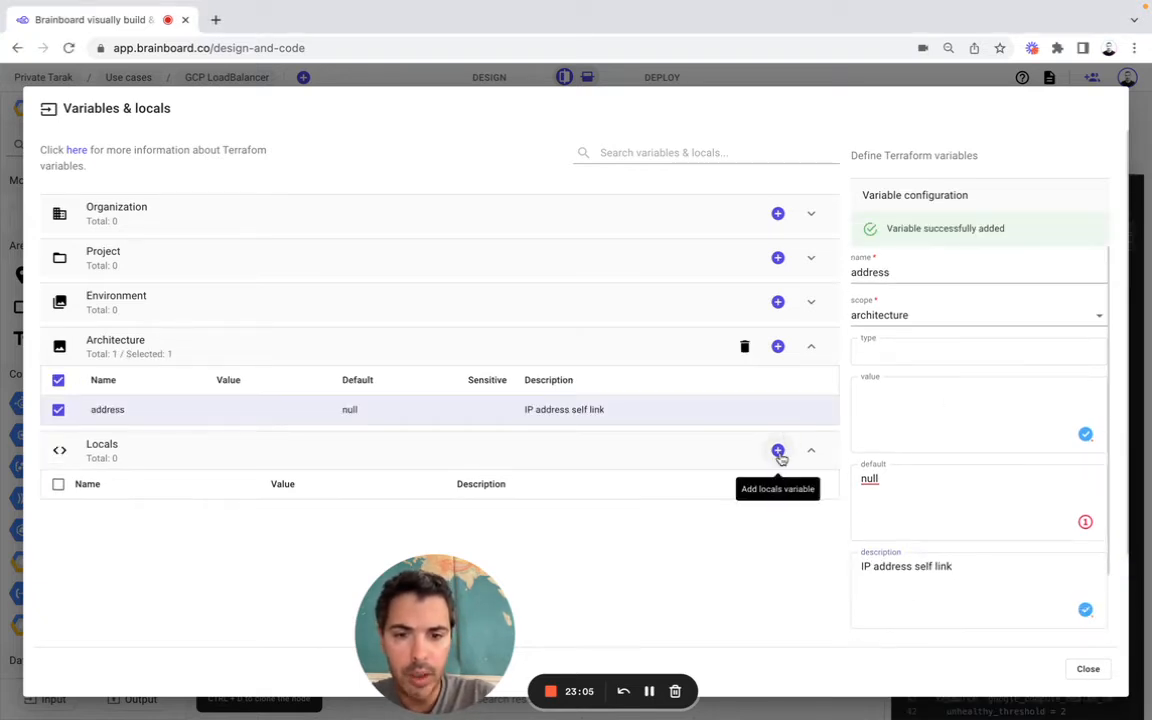
Start another architecture variable named cdn with type bool
{"action": "left_click", "coordinate": [778, 346]}
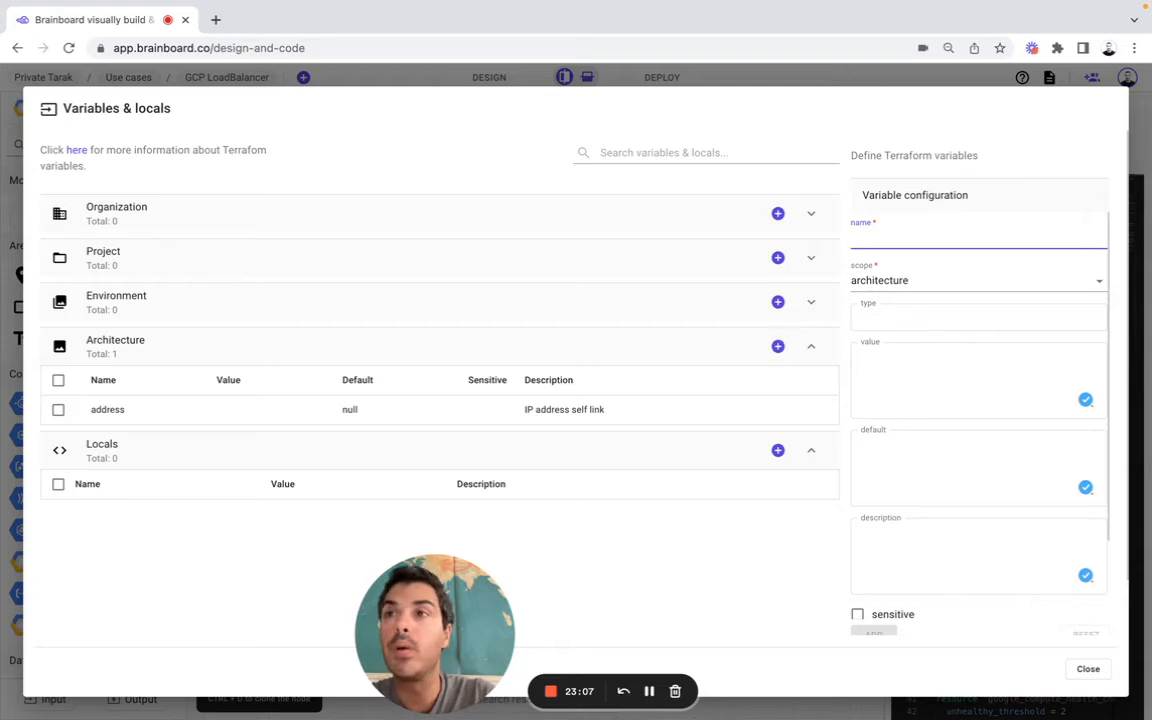
{"action": "key", "text": "super+Tab"}
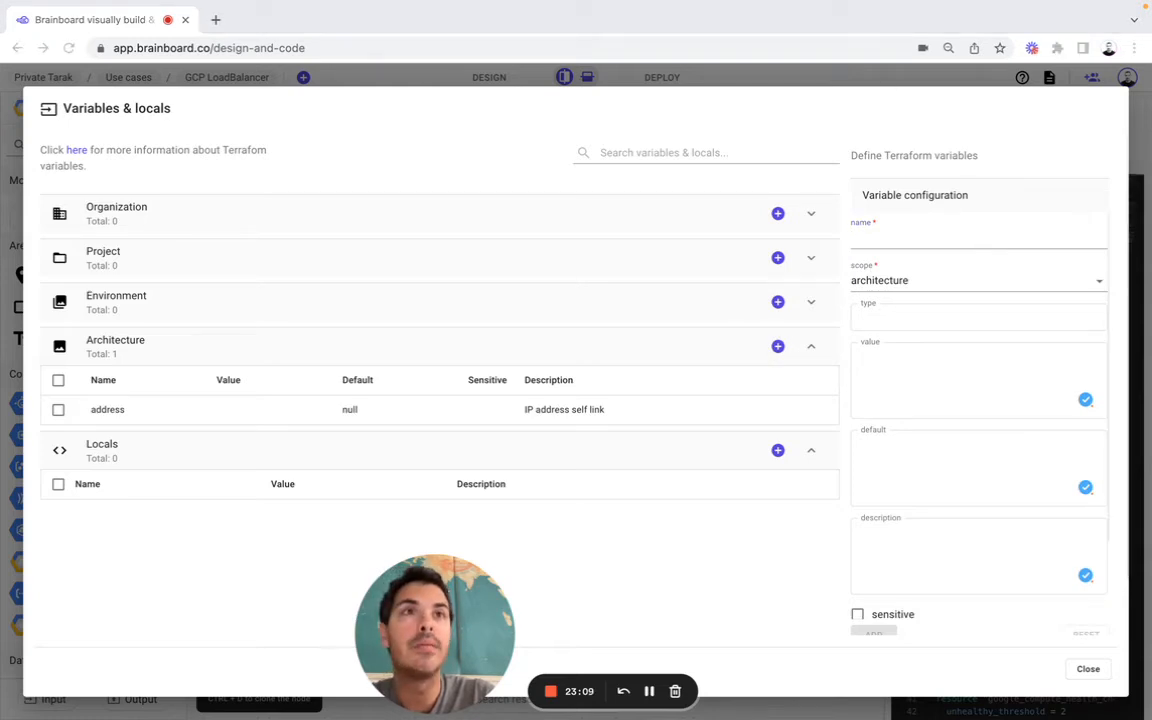
{"action": "left_click", "coordinate": [900, 238]}
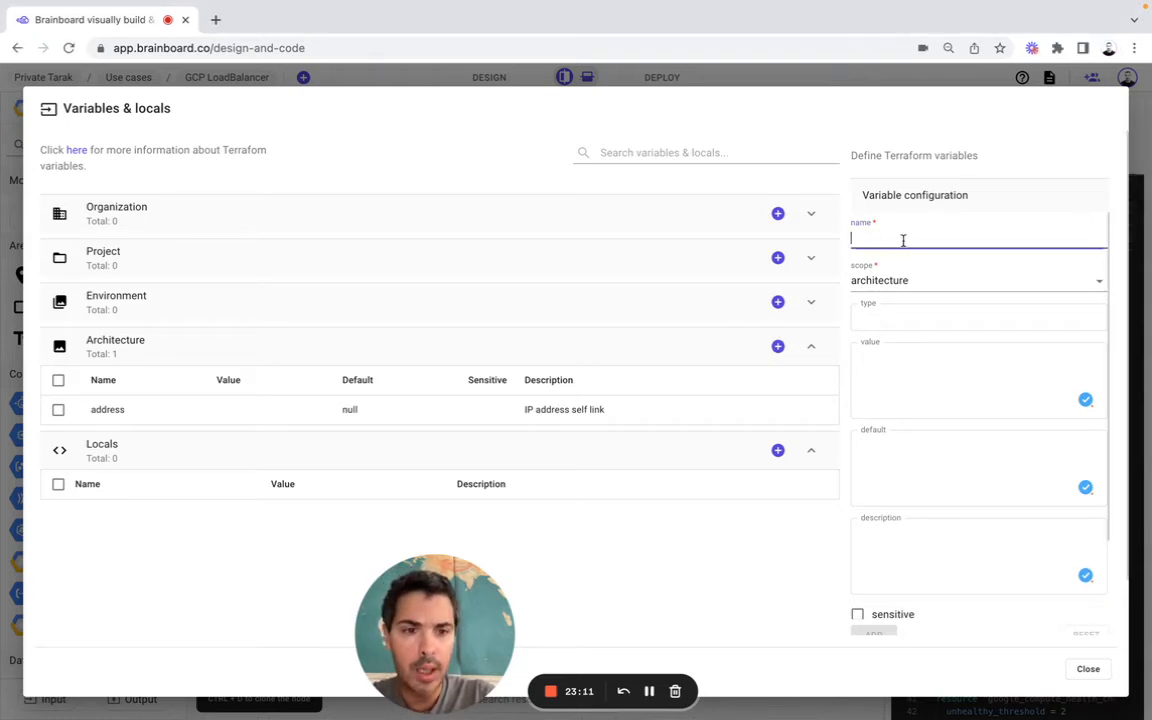
{"action": "type", "text": "cdn"}
{"action": "left_click", "coordinate": [887, 314]}
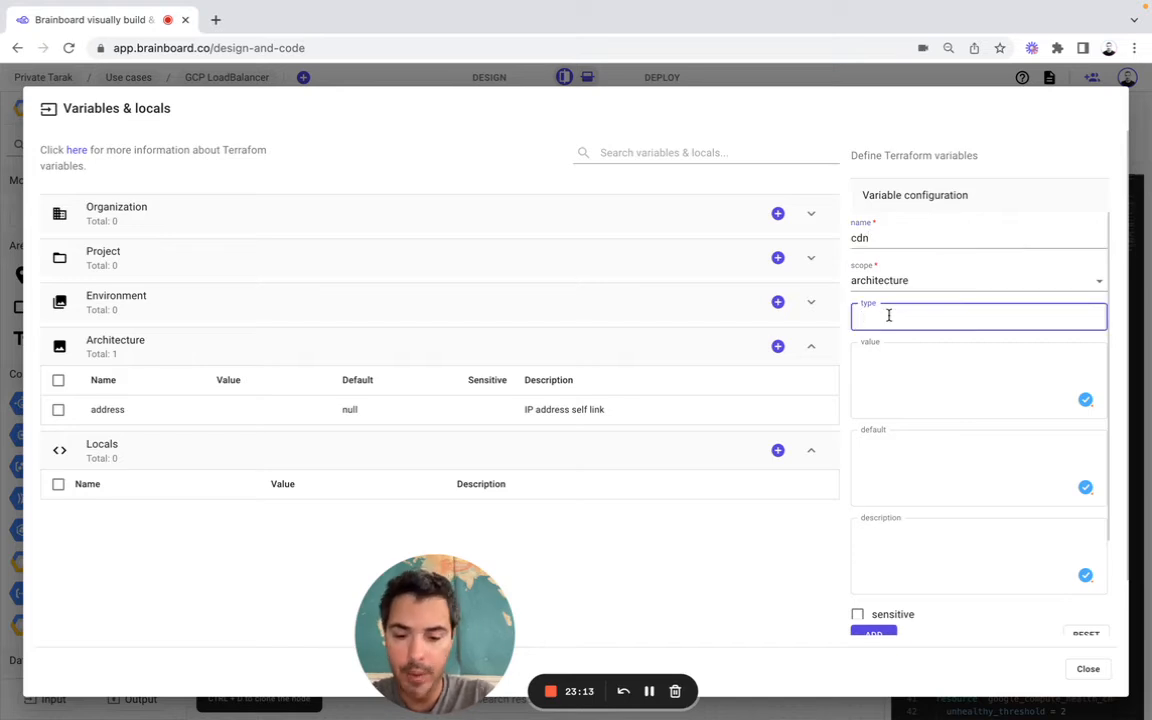
{"action": "left_click", "coordinate": [939, 478]}
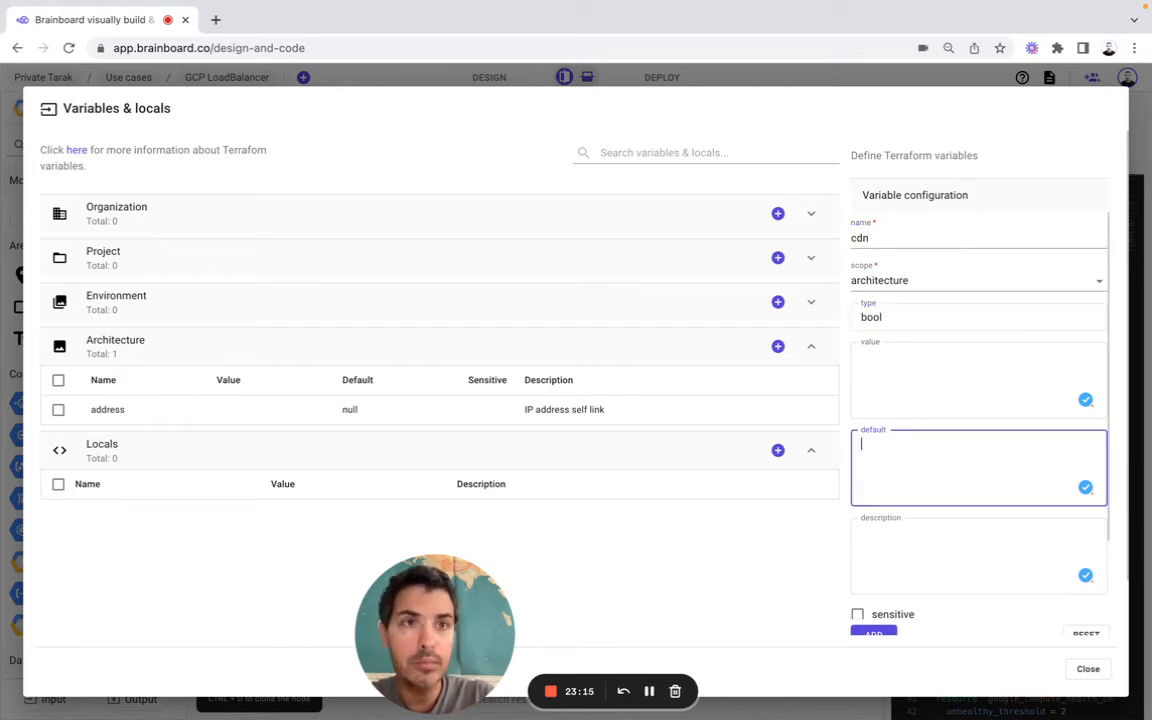
Give the cdn variable the default false and the description "Set to `true` to enable cdn on backend.", and add it
{"action": "key", "text": "super+Tab"}
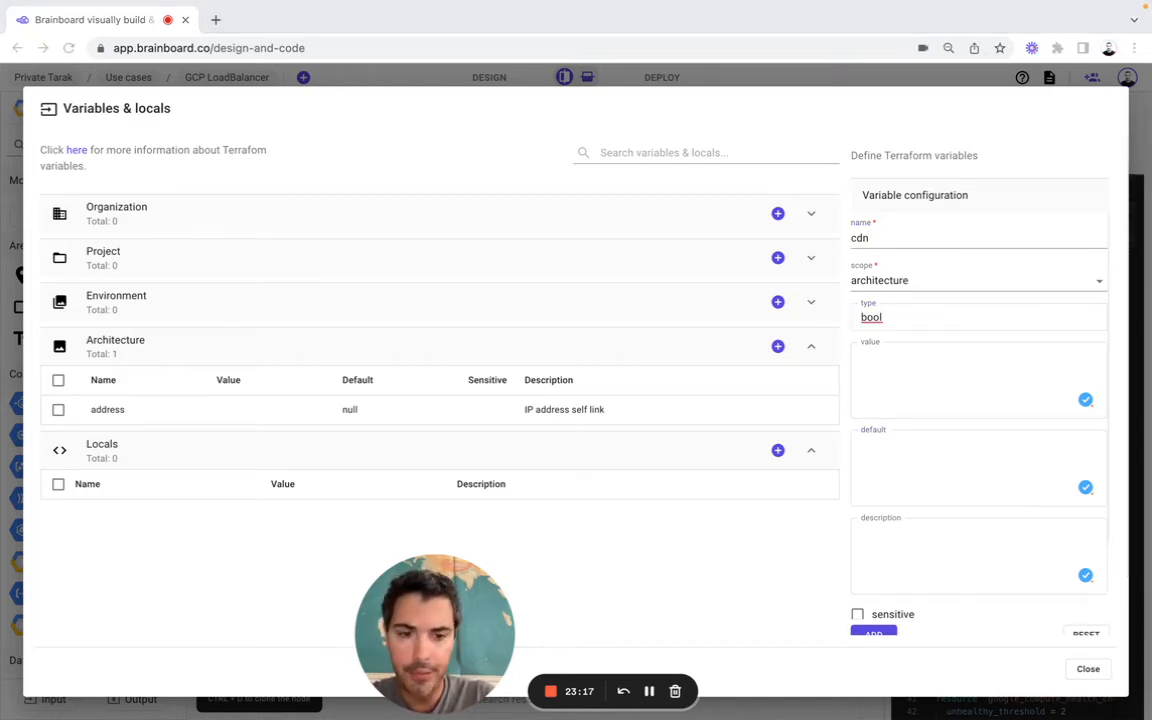
{"action": "left_click", "coordinate": [912, 448]}
{"action": "type", "text": "false"}
{"action": "left_click", "coordinate": [915, 560]}
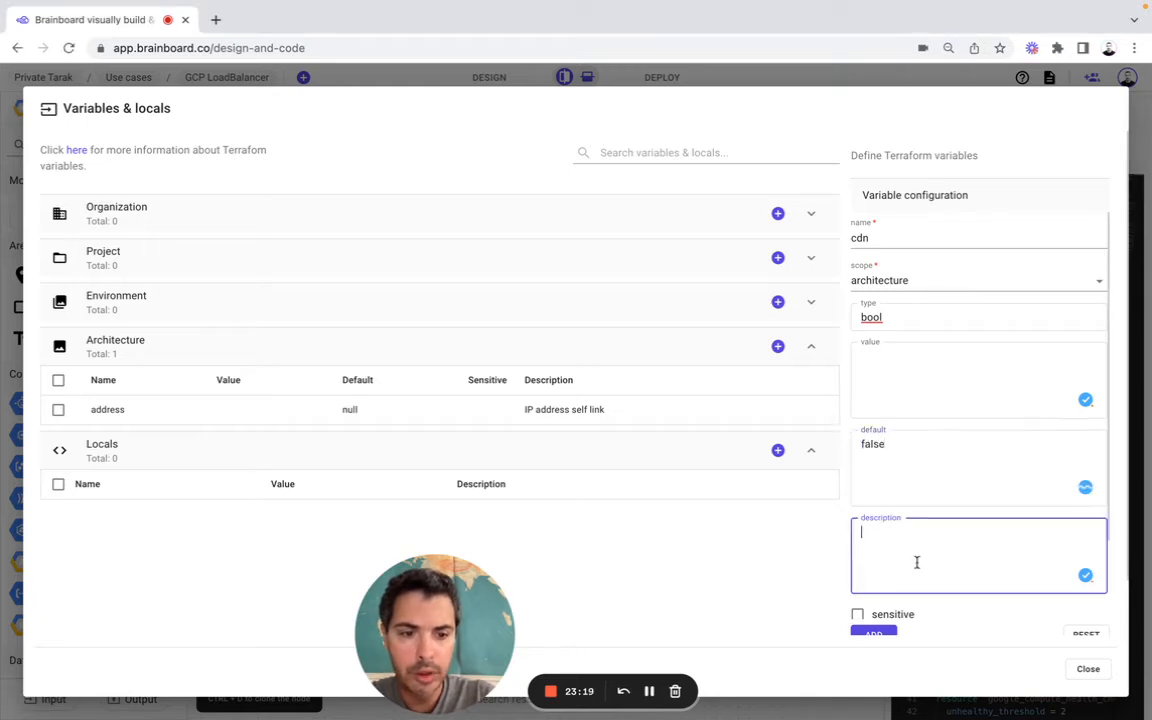
{"action": "key", "text": "super+Tab"}
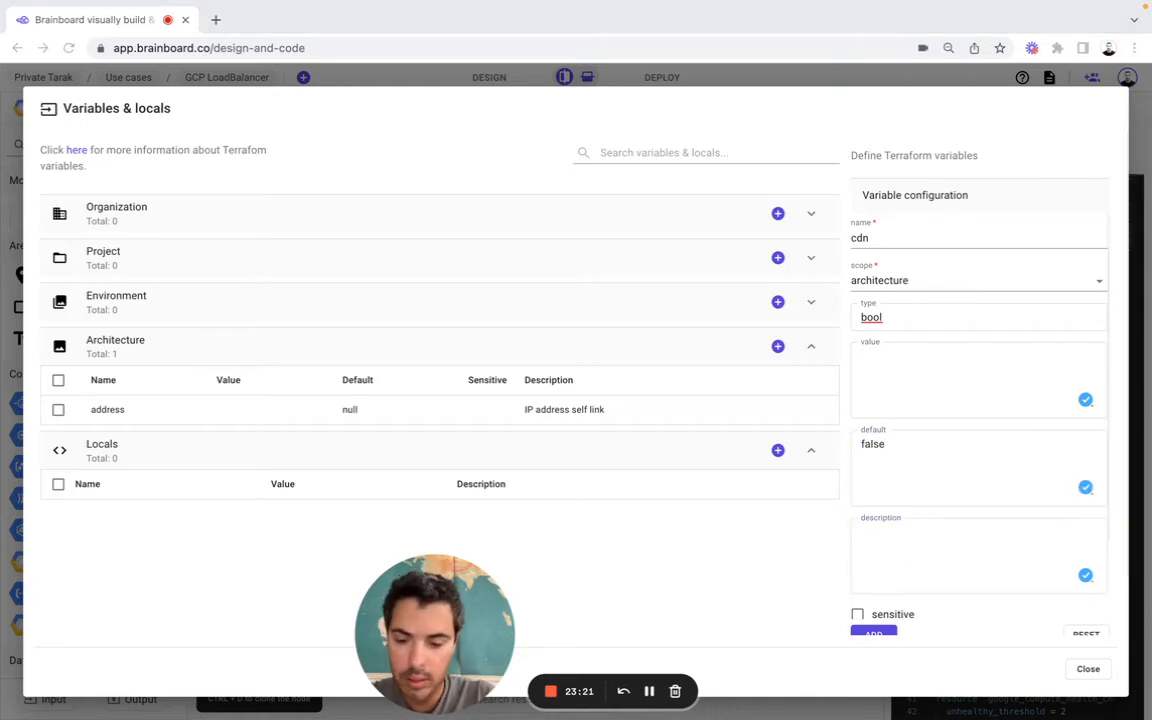
{"action": "left_click", "coordinate": [913, 565]}
{"action": "type", "text": "Set to `true` to enable cdn on backend."}
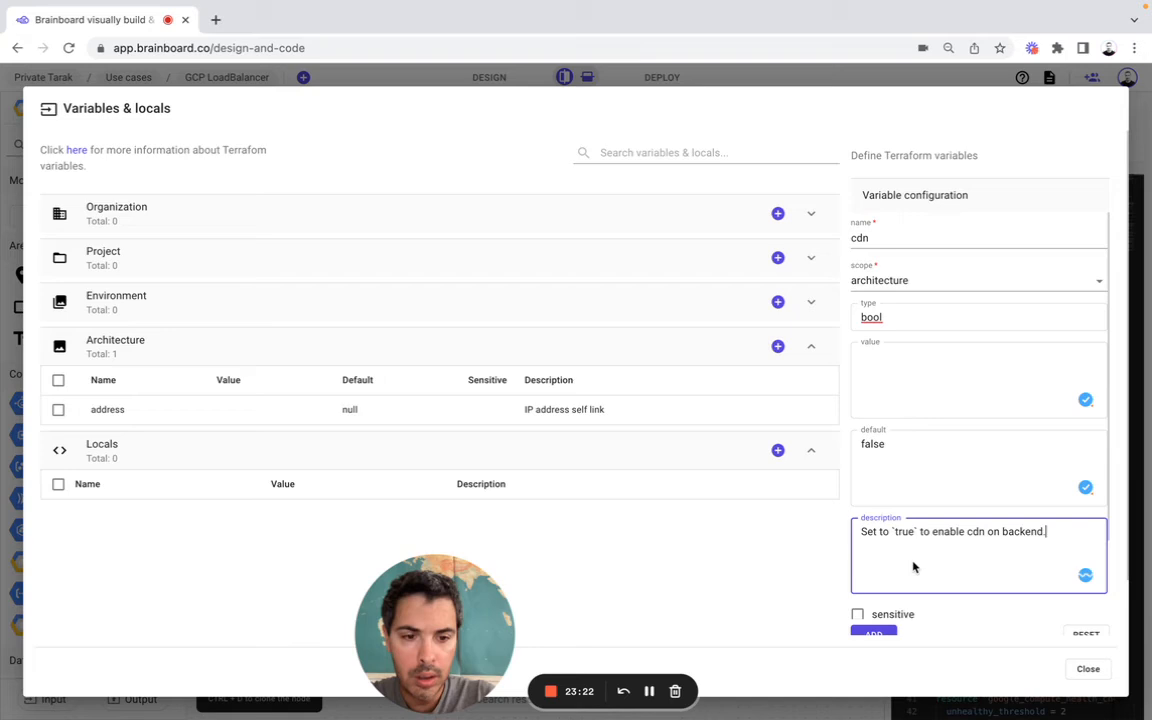
{"action": "left_click", "coordinate": [887, 634]}
Start an architecture variable named certificate with type string
{"action": "left_click", "coordinate": [778, 346]}
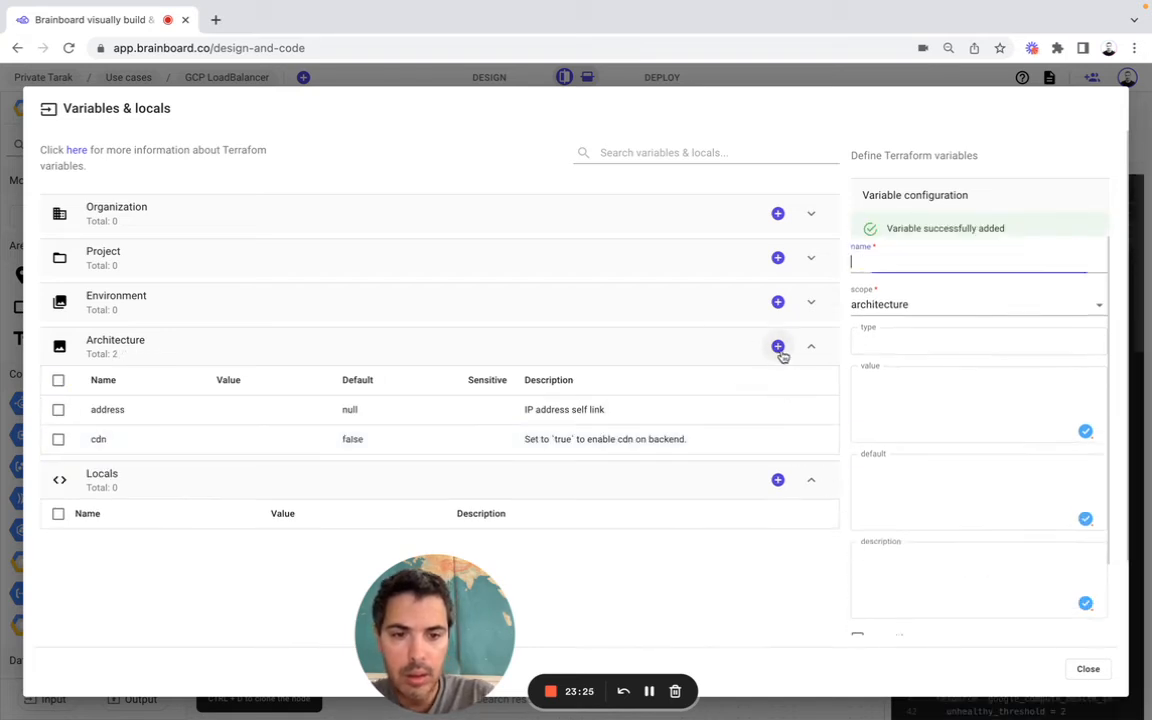
{"action": "key", "text": "super+Tab"}
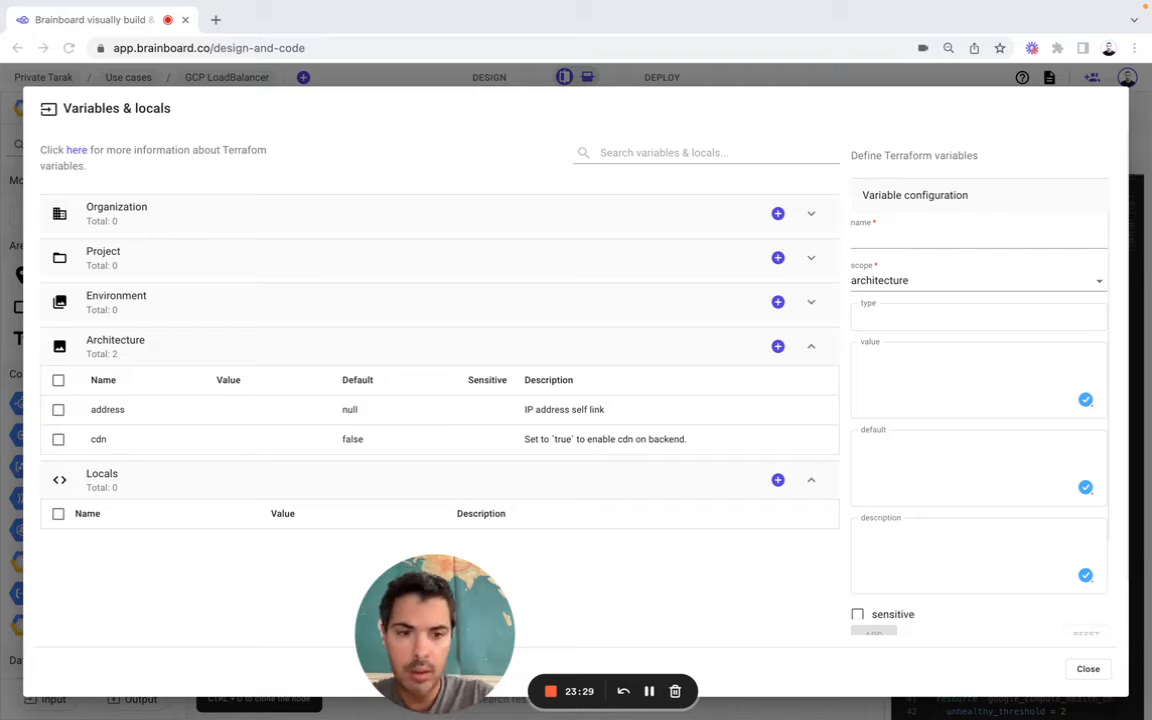
{"action": "left_click", "coordinate": [916, 239]}
{"action": "left_click", "coordinate": [874, 314]}
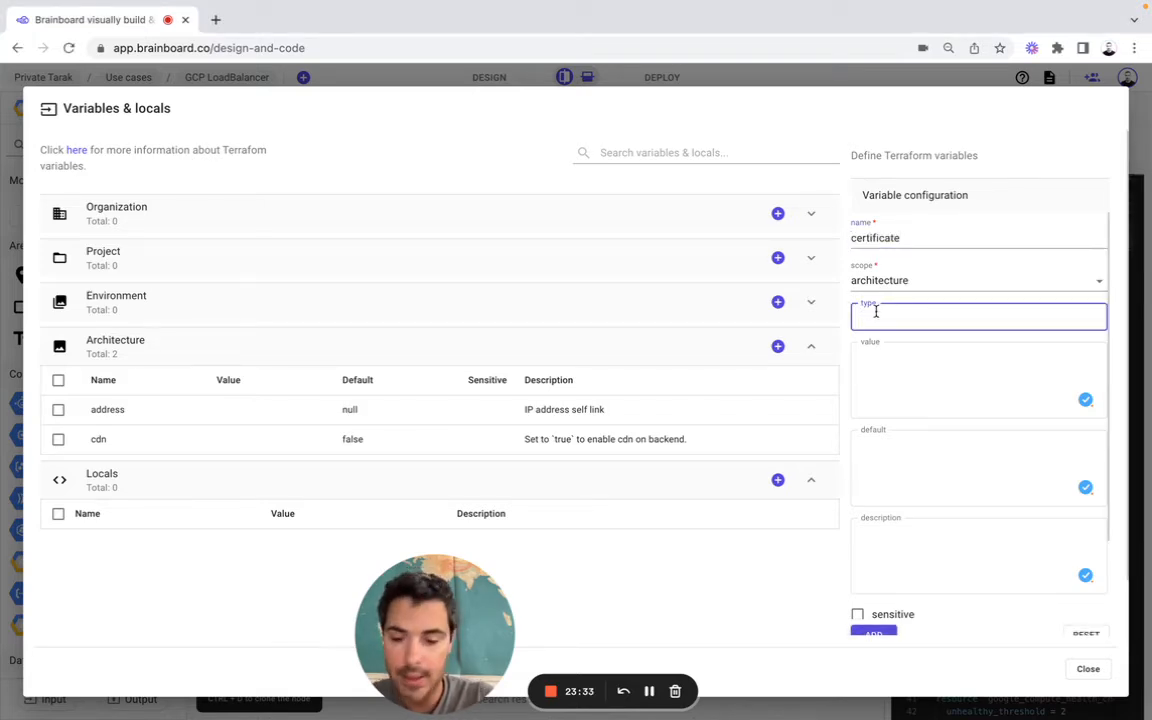
{"action": "type", "text": "string"}
{"action": "left_click", "coordinate": [909, 472]}
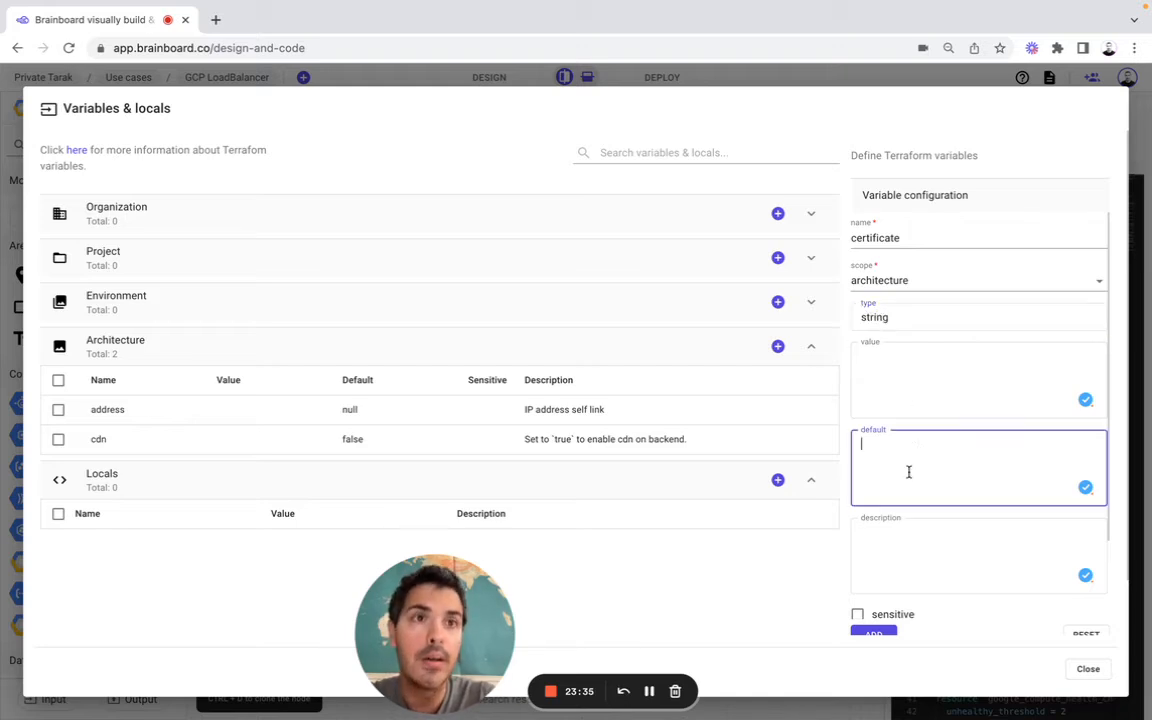
Give certificate the description "Content of the SSL certificate. Required if `ssl` is `true` and `ssl_certificates` is empty." and the default null
{"action": "key", "text": "super+Tab"}
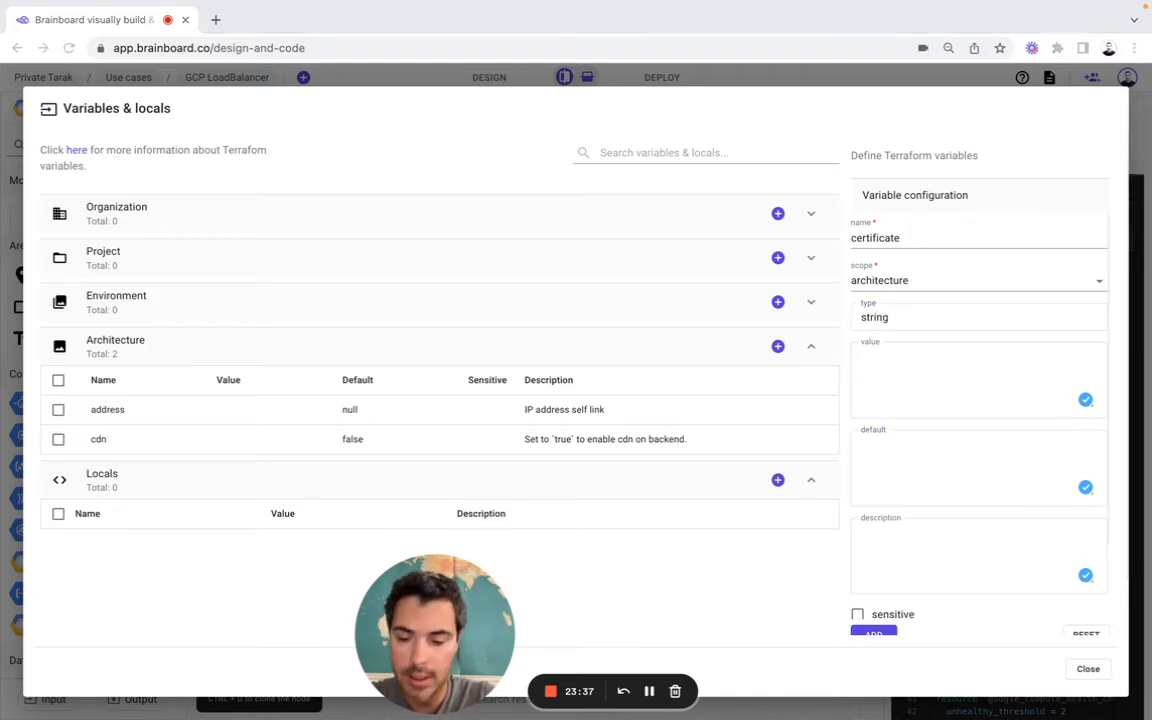
{"action": "key", "text": "super+Tab"}
{"action": "left_click", "coordinate": [925, 545]}
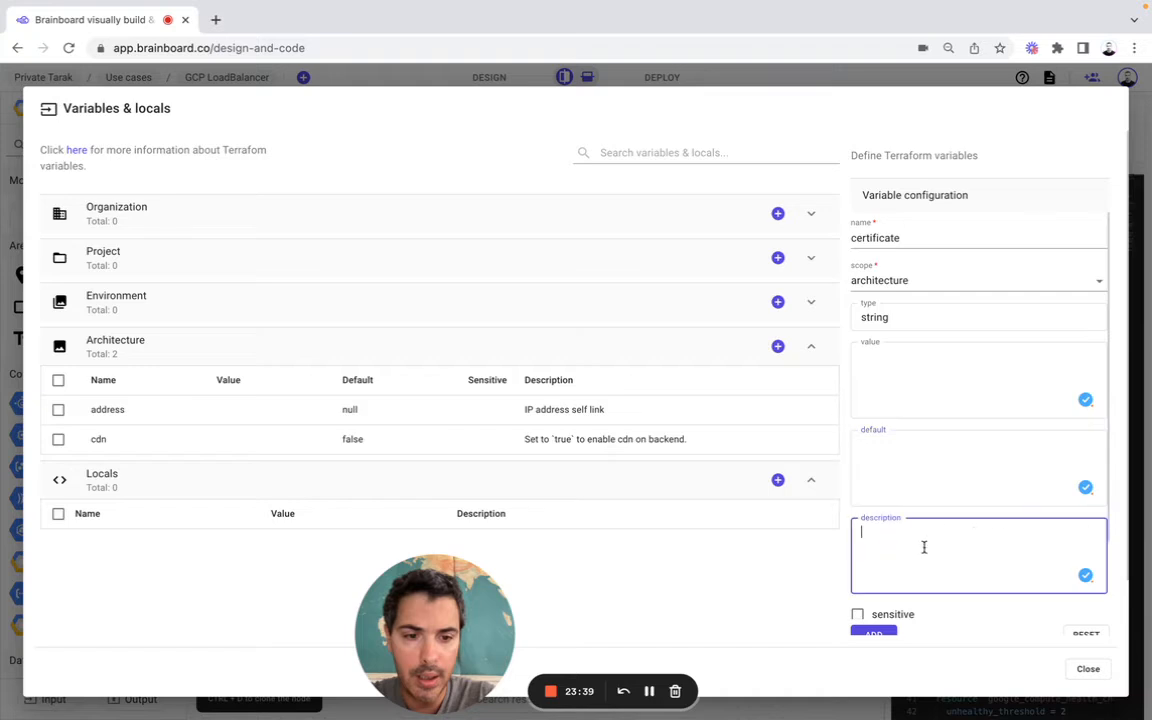
{"action": "type", "text": "Content of the SSL certificate. Required if `ssl` is `true` and `ssl_certificates` is empty."}
{"action": "left_click", "coordinate": [907, 460]}
{"action": "key", "text": "super+Tab"}
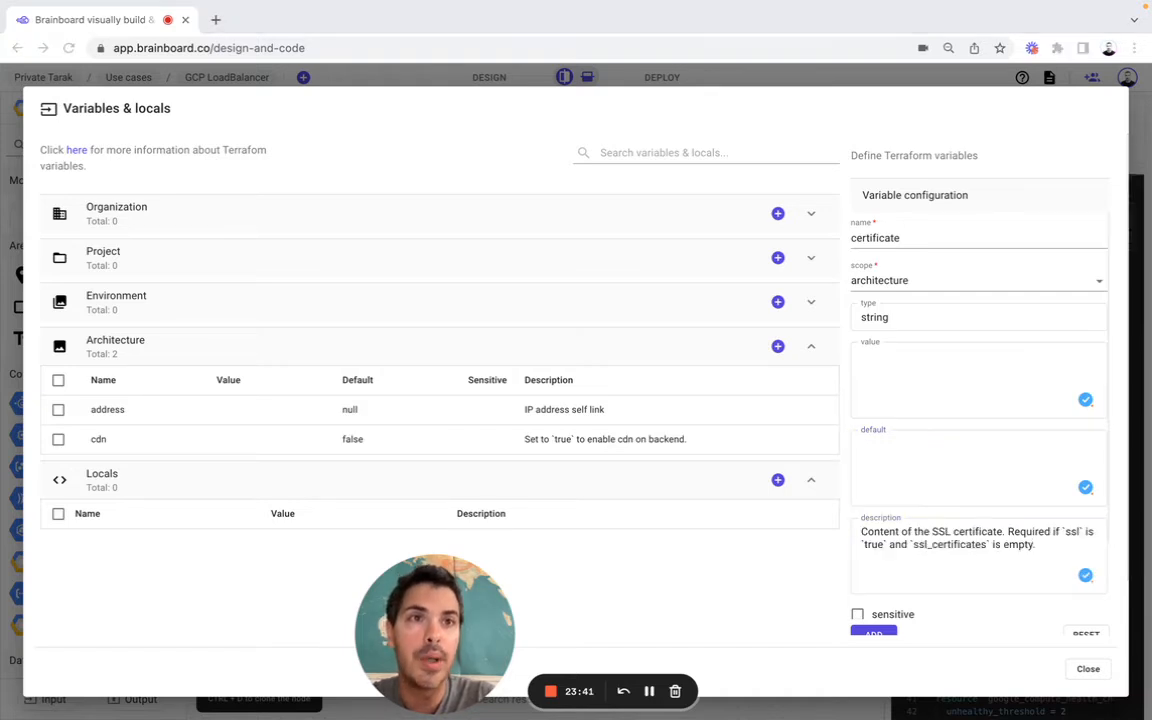
{"action": "left_click", "coordinate": [913, 468]}
{"action": "type", "text": "null"}
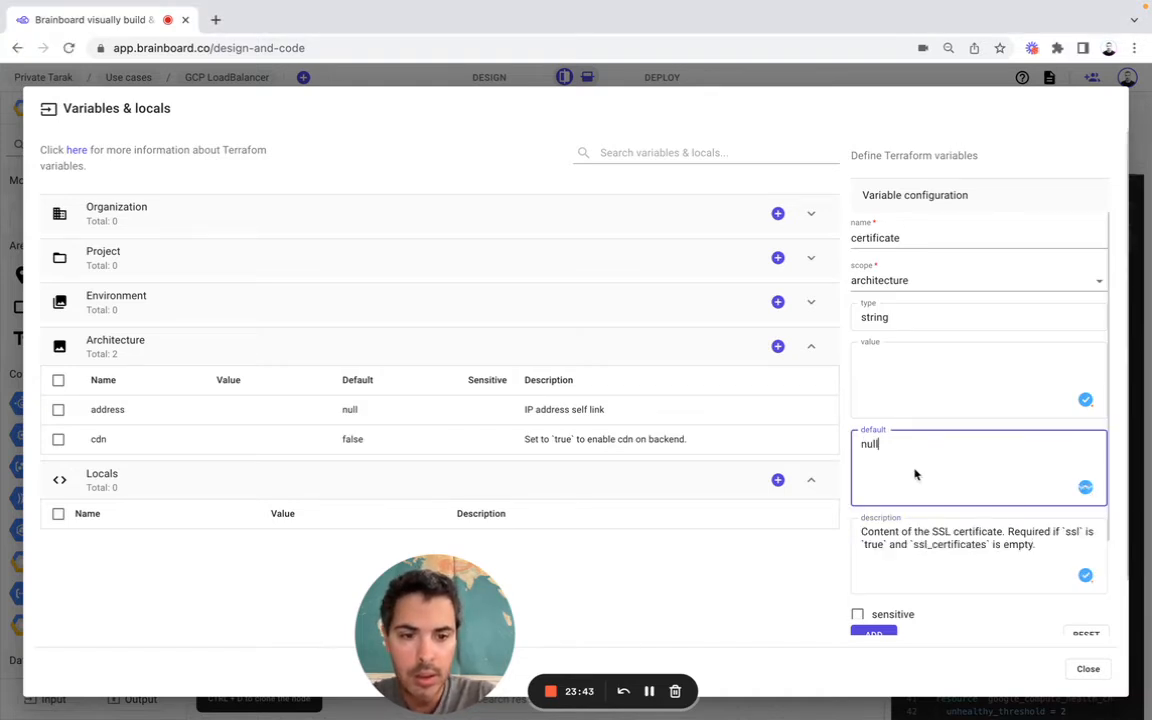
Start a new architecture variable named create_address with type bool
{"action": "left_click", "coordinate": [777, 347]}
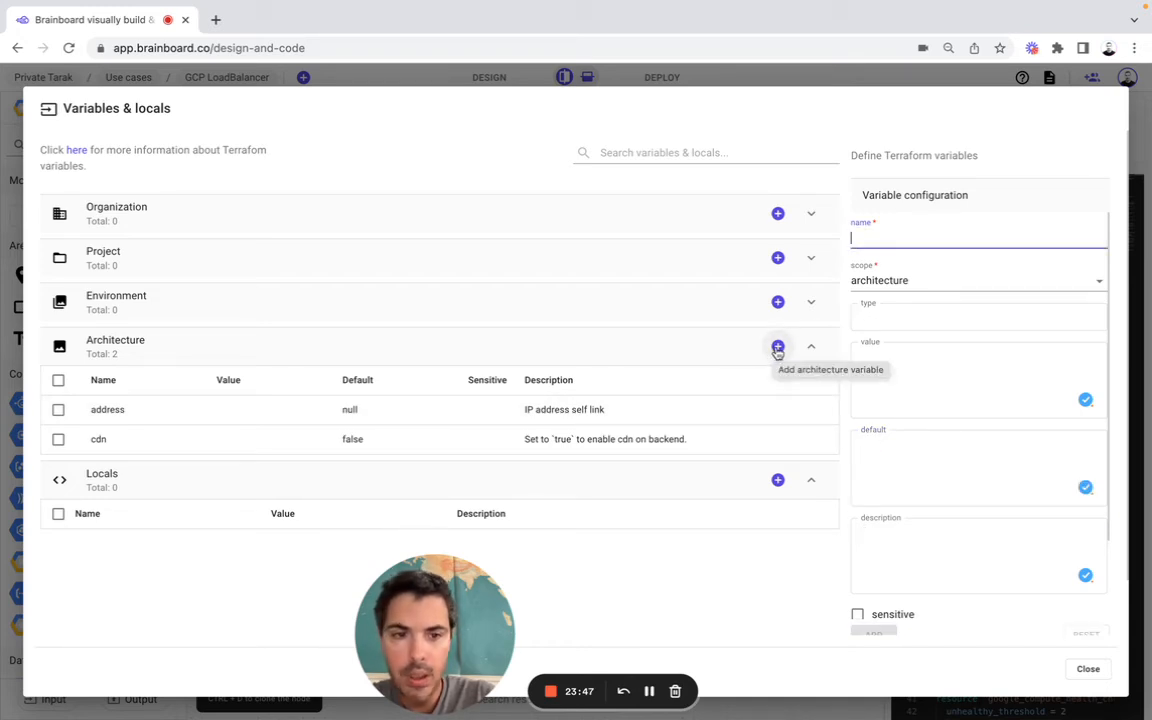
{"action": "key", "text": "super+Tab"}
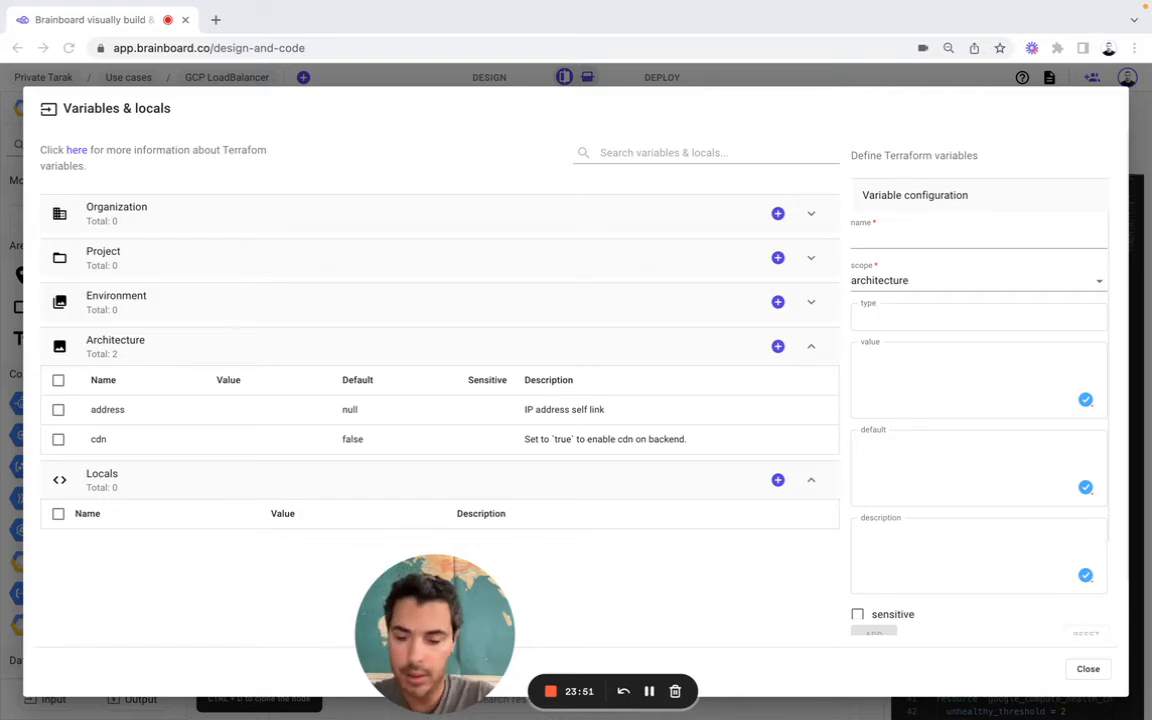
{"action": "left_click", "coordinate": [959, 241]}
{"action": "type", "text": "create_address"}
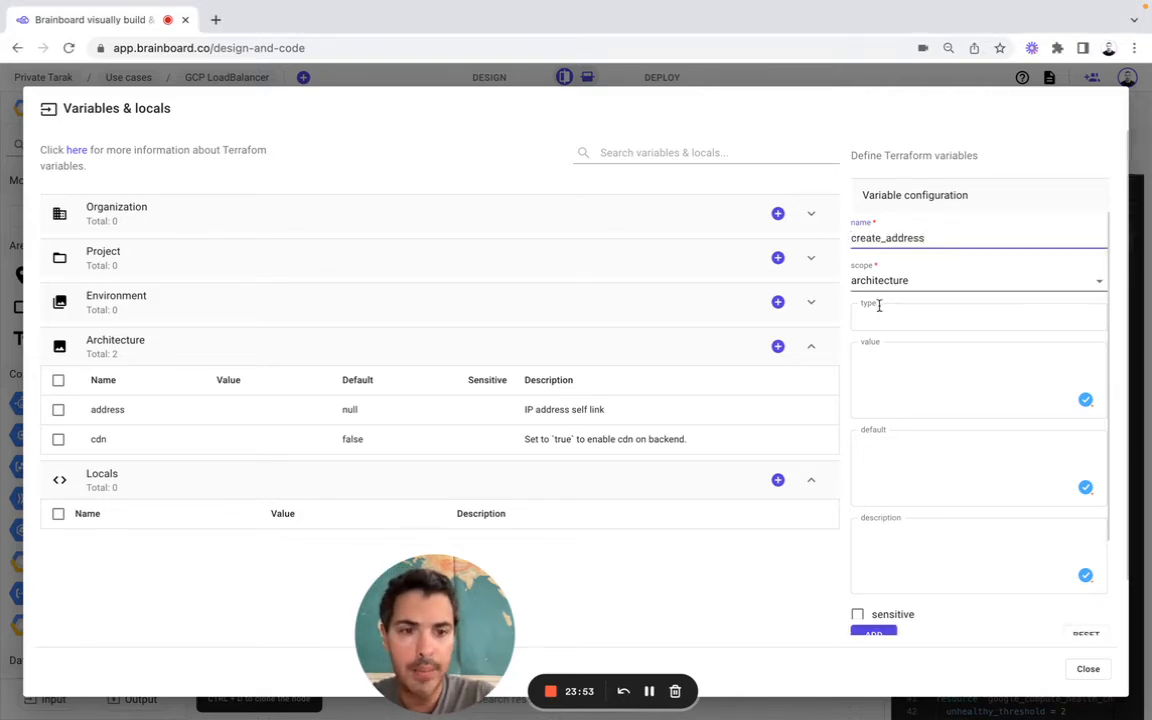
{"action": "left_click", "coordinate": [883, 320]}
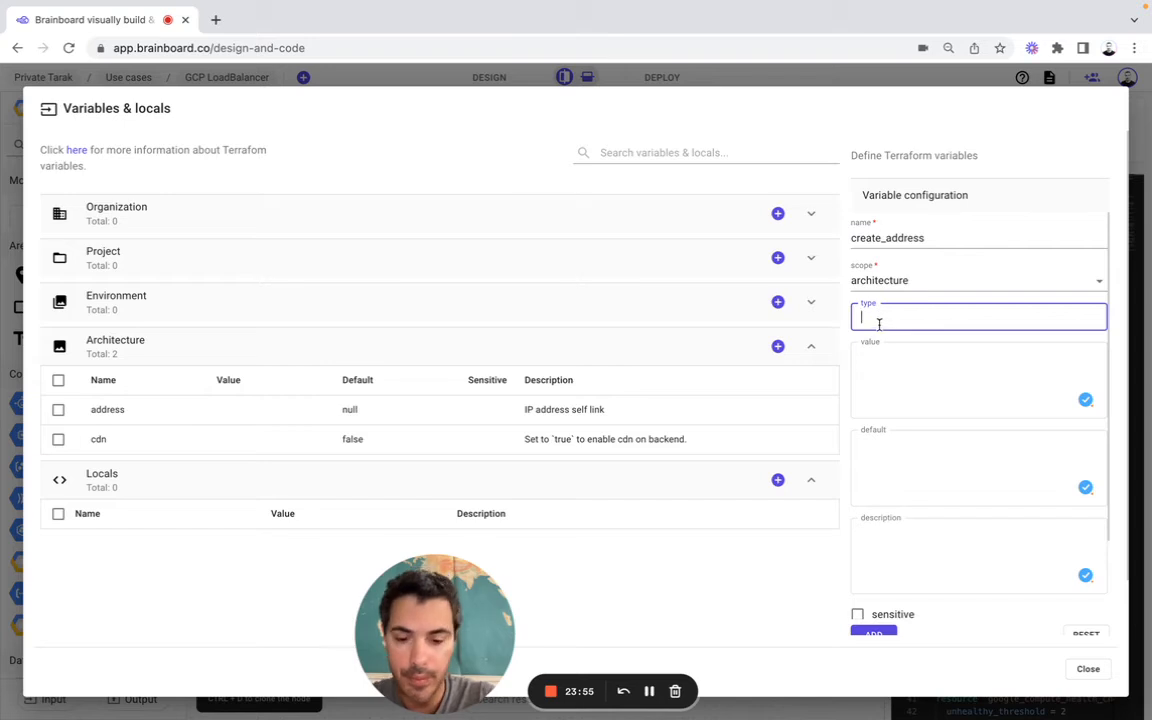
{"action": "type", "text": "bool"}
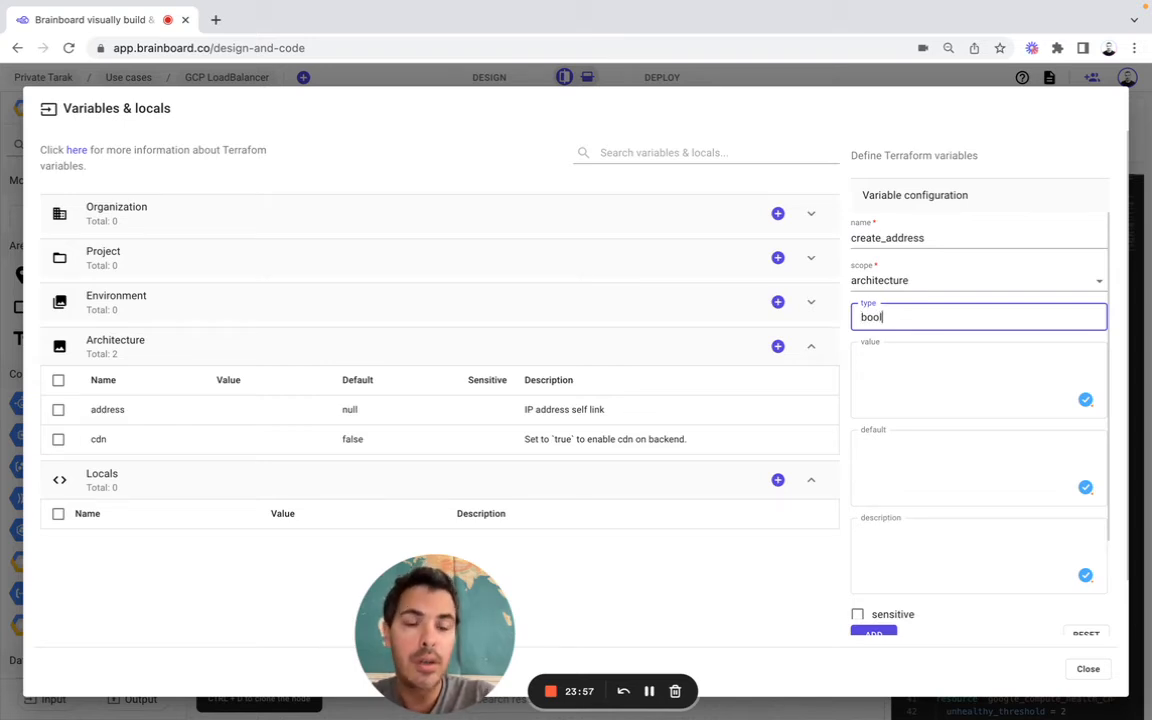
Give create_address the default true and the description "Create a new global address", and add it
{"action": "left_click", "coordinate": [927, 485]}
{"action": "type", "text": "true"}
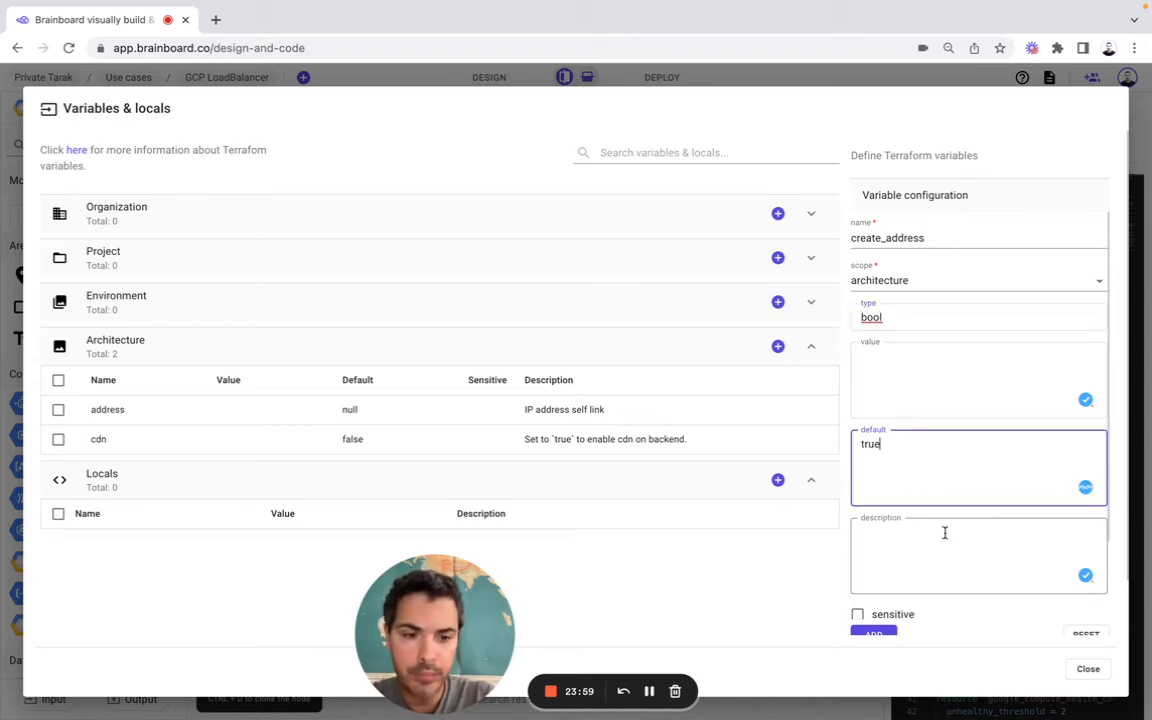
{"action": "left_click", "coordinate": [944, 533]}
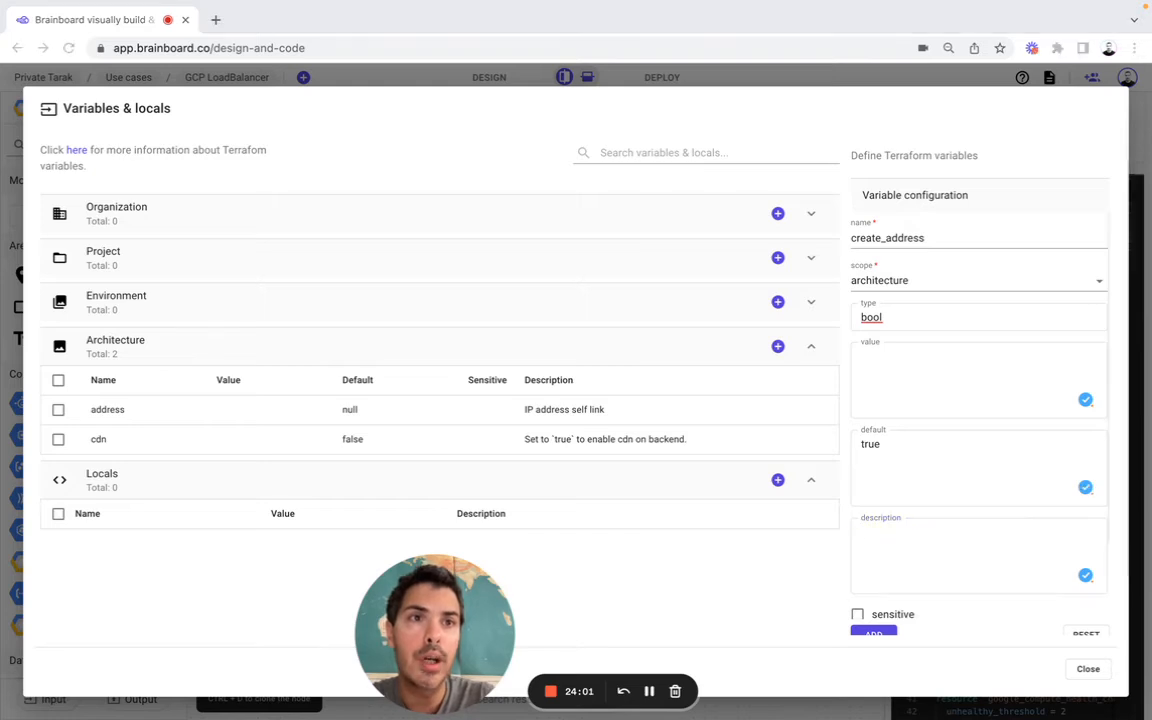
{"action": "left_click", "coordinate": [918, 545]}
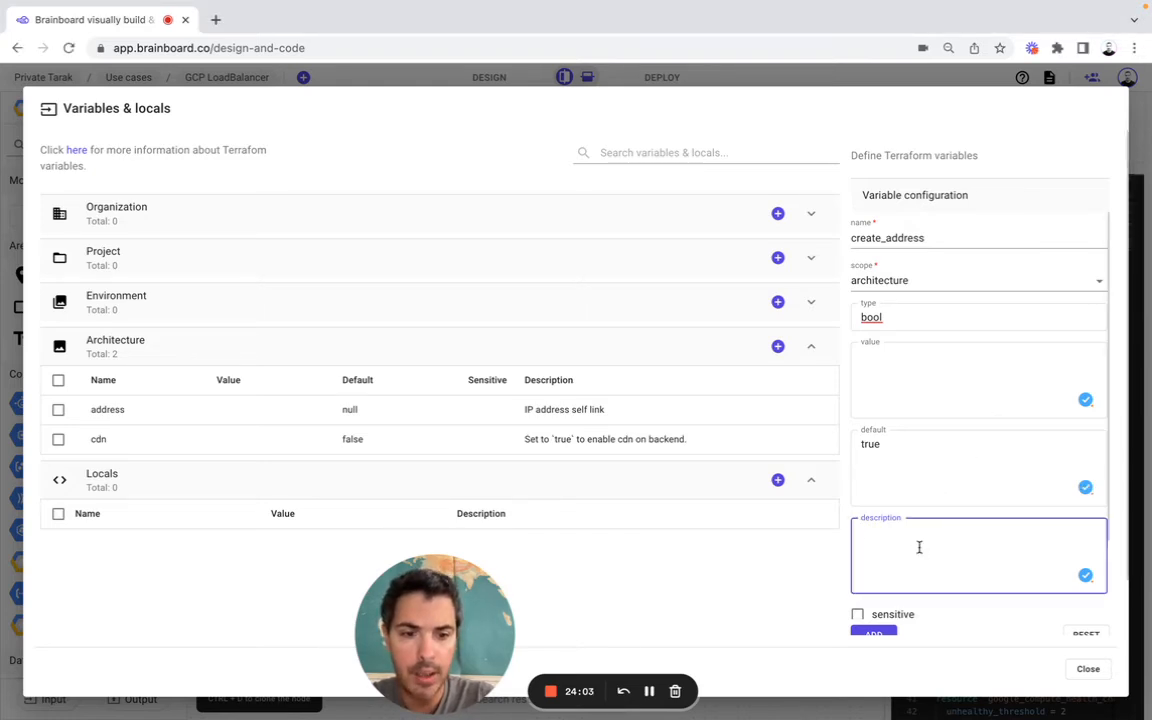
{"action": "type", "text": "Create a new global address"}
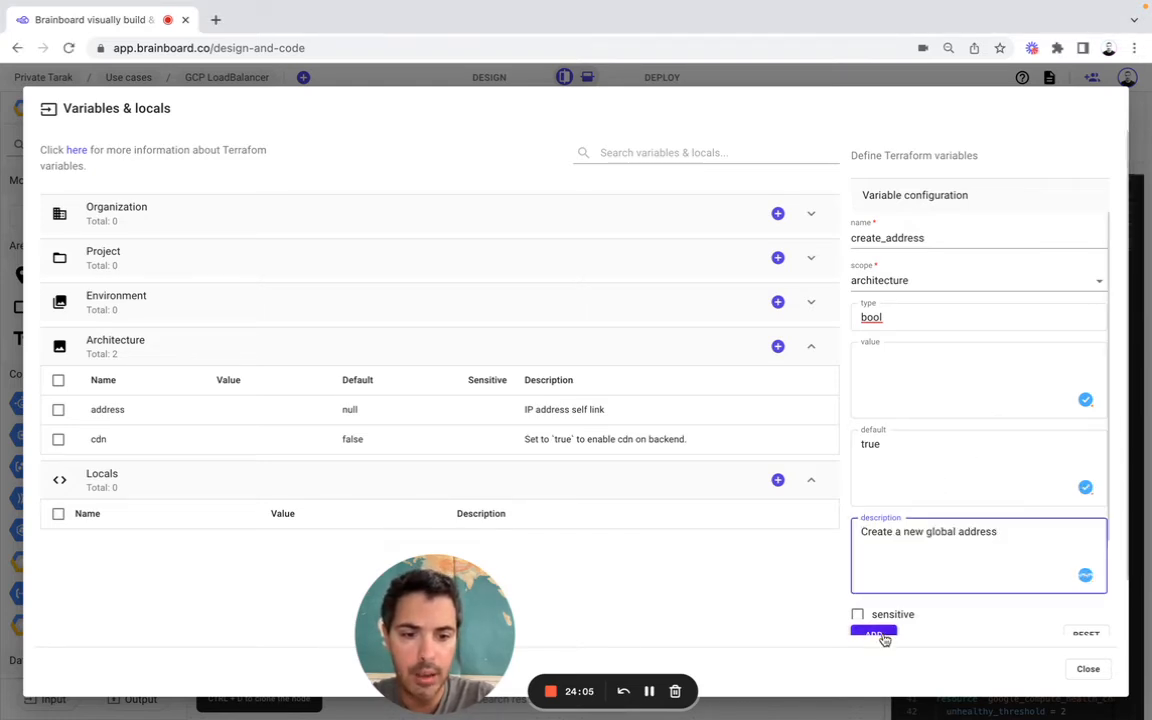
{"action": "left_click", "coordinate": [886, 635]}
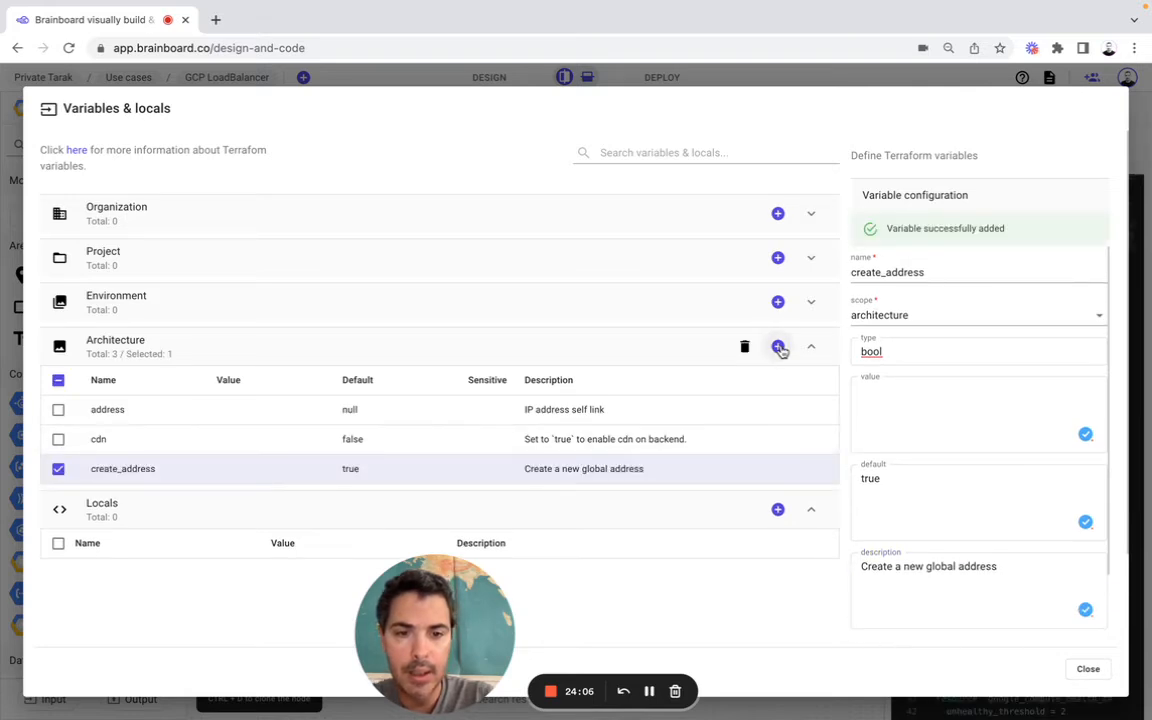
Start an architecture variable named create_url_map with type bool
{"action": "left_click", "coordinate": [778, 346]}
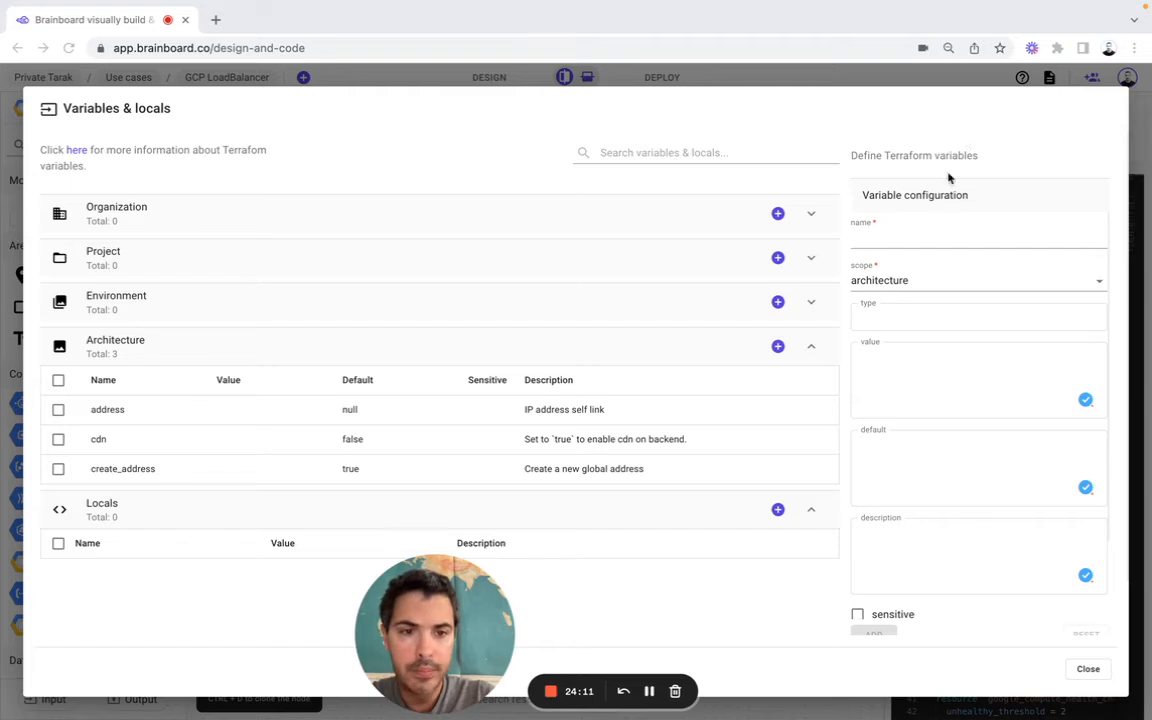
{"action": "left_click", "coordinate": [920, 237]}
{"action": "type", "text": "create_url_map"}
{"action": "left_click", "coordinate": [900, 310]}
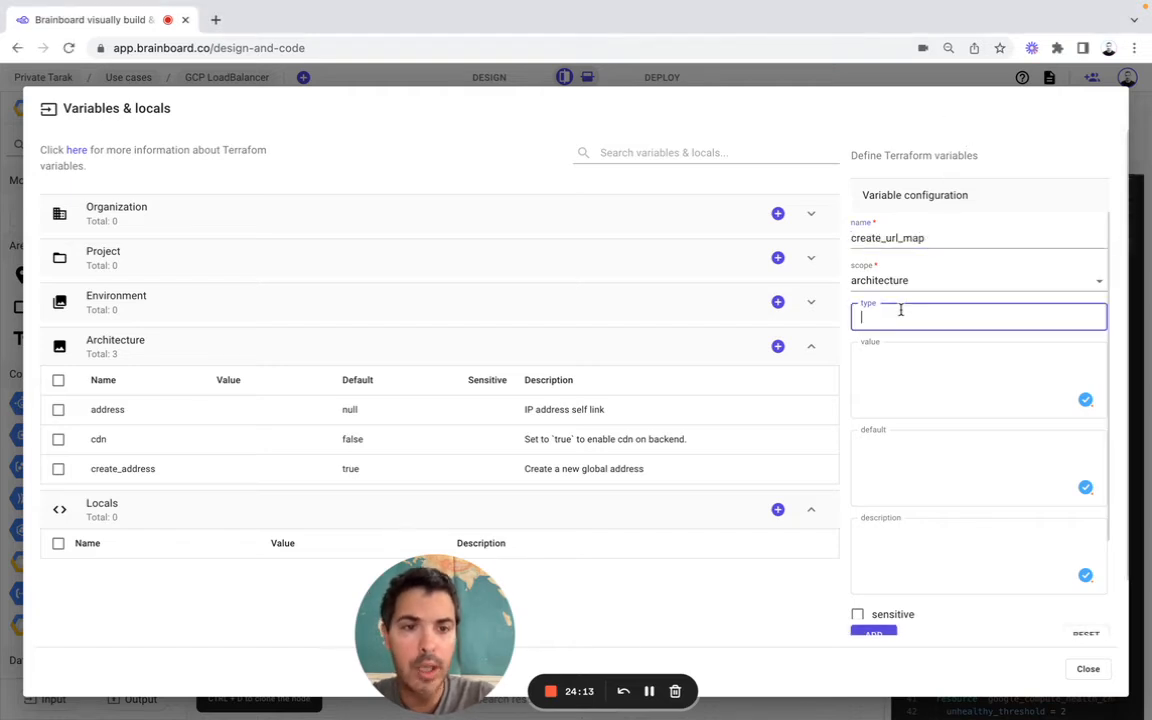
{"action": "type", "text": "bool"}
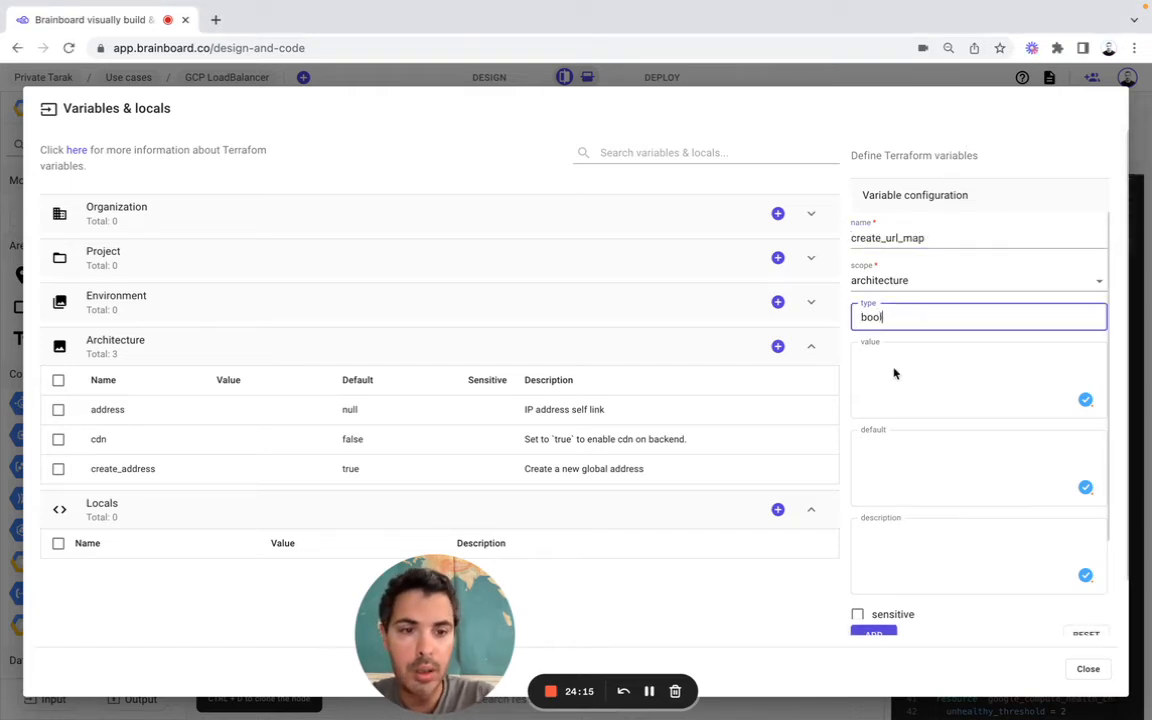
Give create_url_map the default true and the description "Set to `false` if url_map variable is provided.", and add it
{"action": "left_click", "coordinate": [900, 483]}
{"action": "key", "text": "super+Tab"}
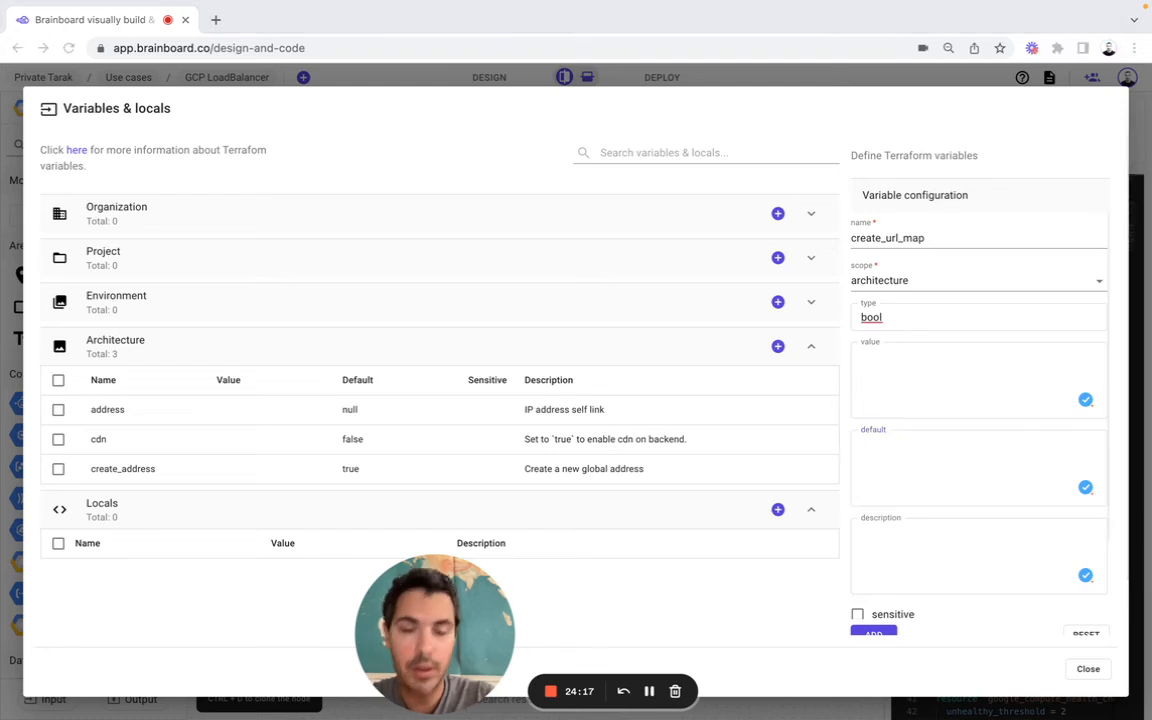
{"action": "left_click", "coordinate": [913, 445]}
{"action": "type", "text": "true"}
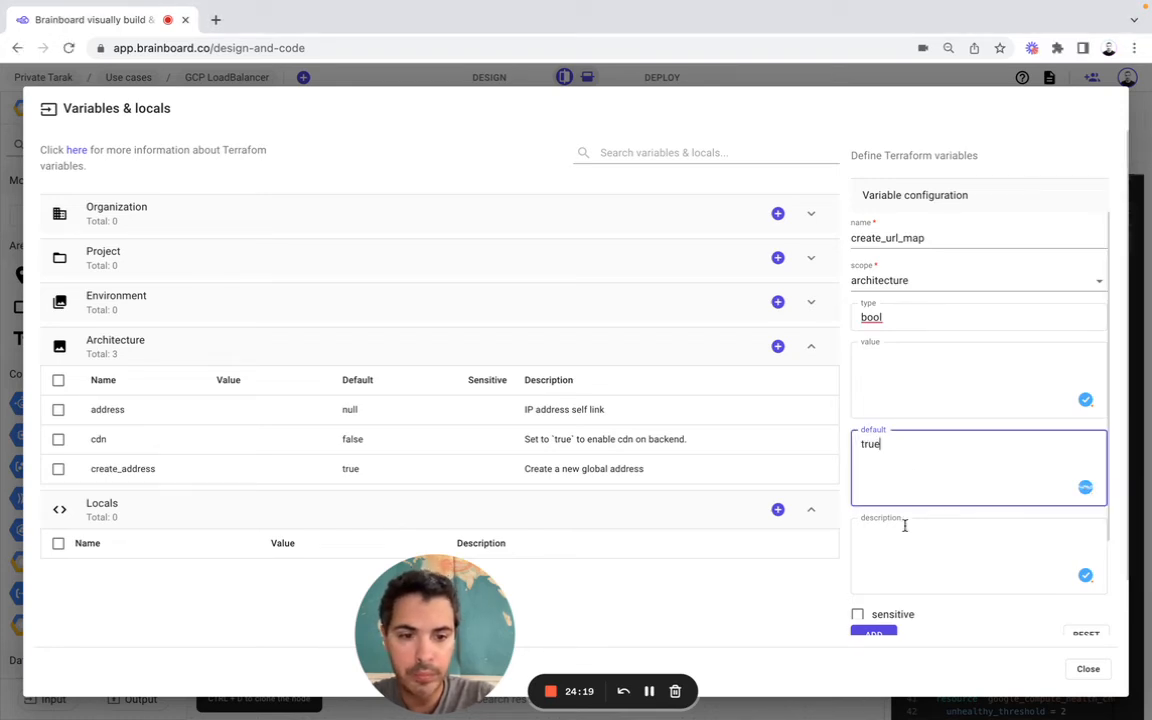
{"action": "left_click", "coordinate": [902, 575]}
{"action": "key", "text": "super+Tab"}
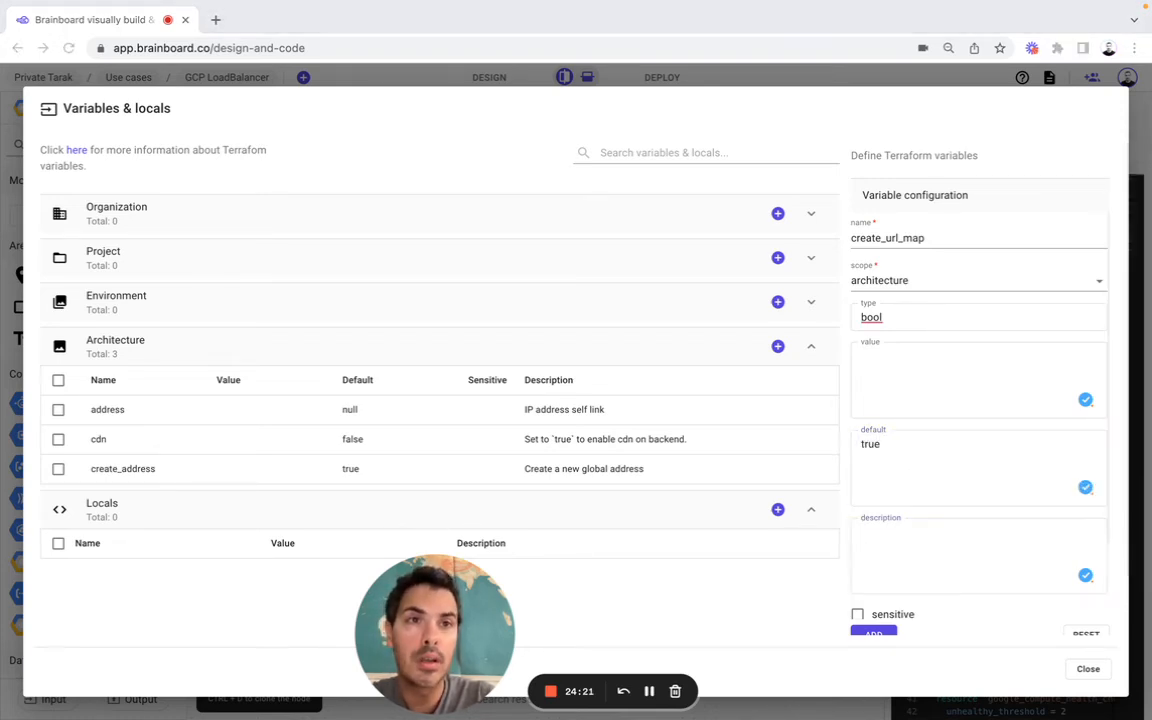
{"action": "left_click", "coordinate": [882, 563]}
{"action": "type", "text": "Set to `false` if url_map variable is provided."}
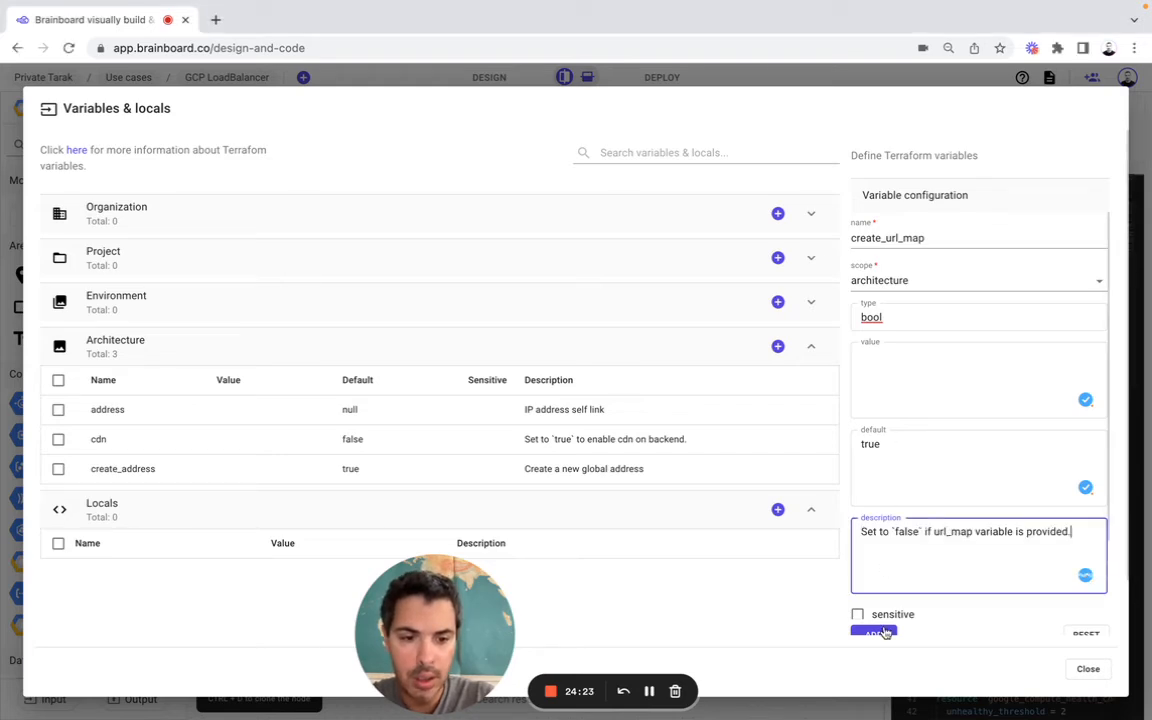
{"action": "left_click", "coordinate": [884, 632]}
Start an architecture variable named firewall_networks with type list
{"action": "left_click", "coordinate": [778, 346]}
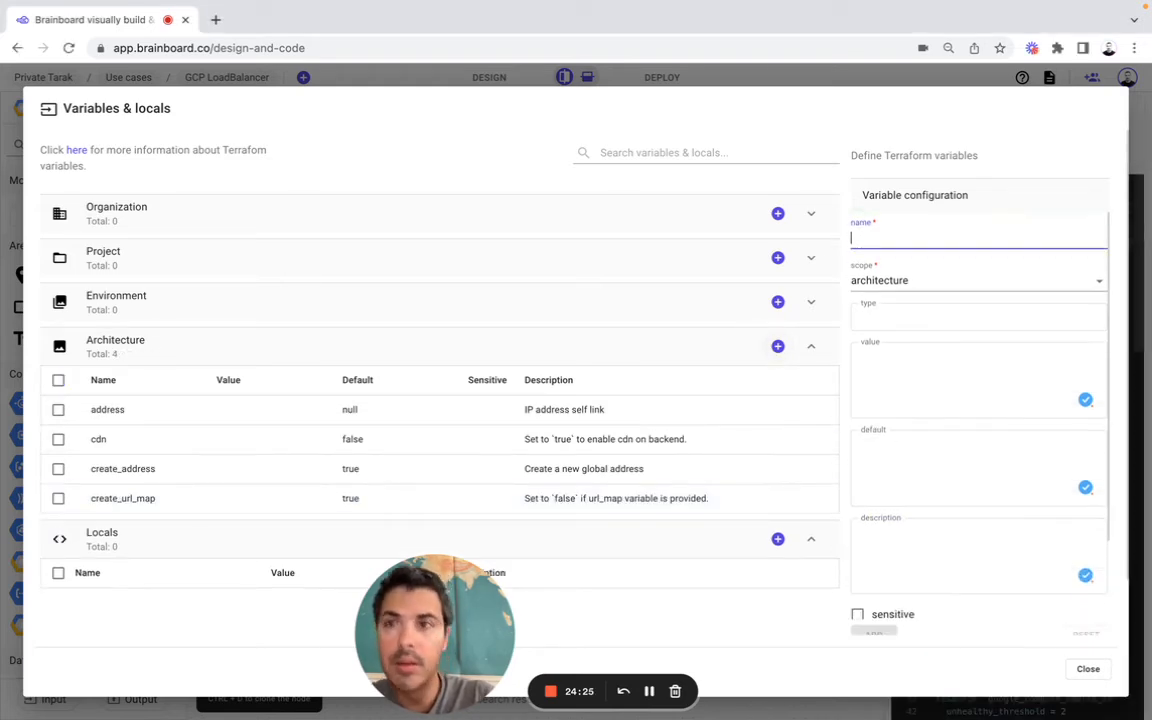
{"action": "key", "text": "super+Tab"}
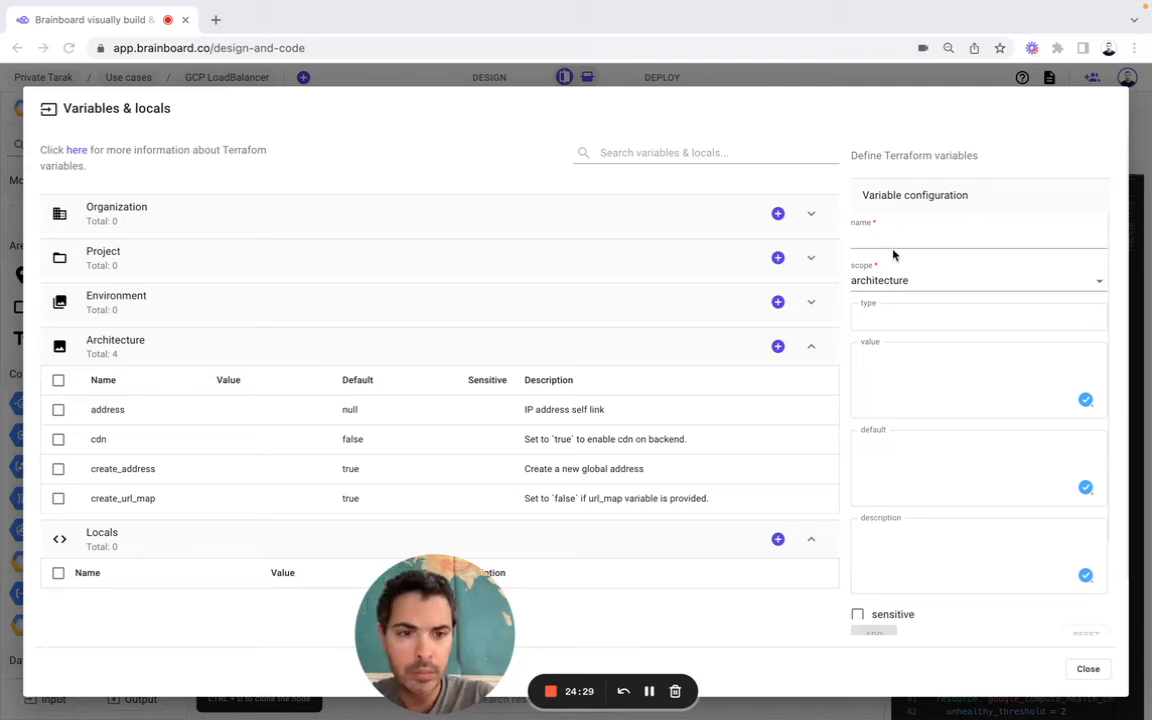
{"action": "key", "text": "super+Tab"}
{"action": "type", "text": "firewall_networks"}
{"action": "left_click", "coordinate": [890, 314]}
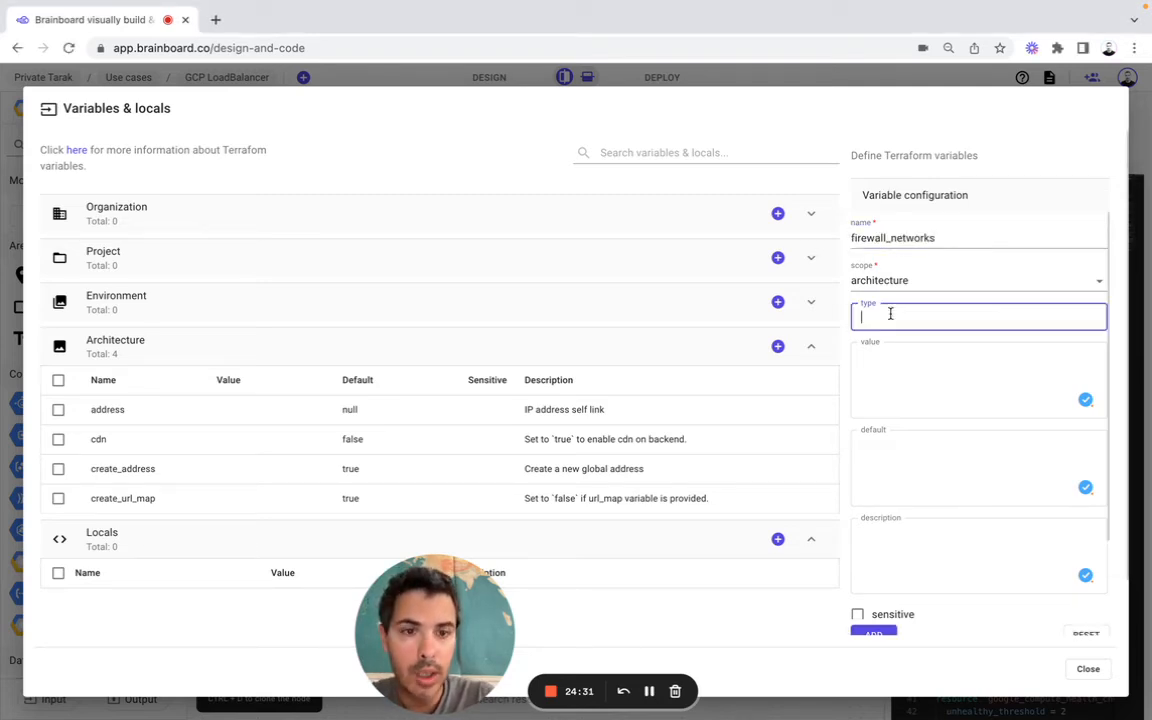
{"action": "type", "text": "list"}
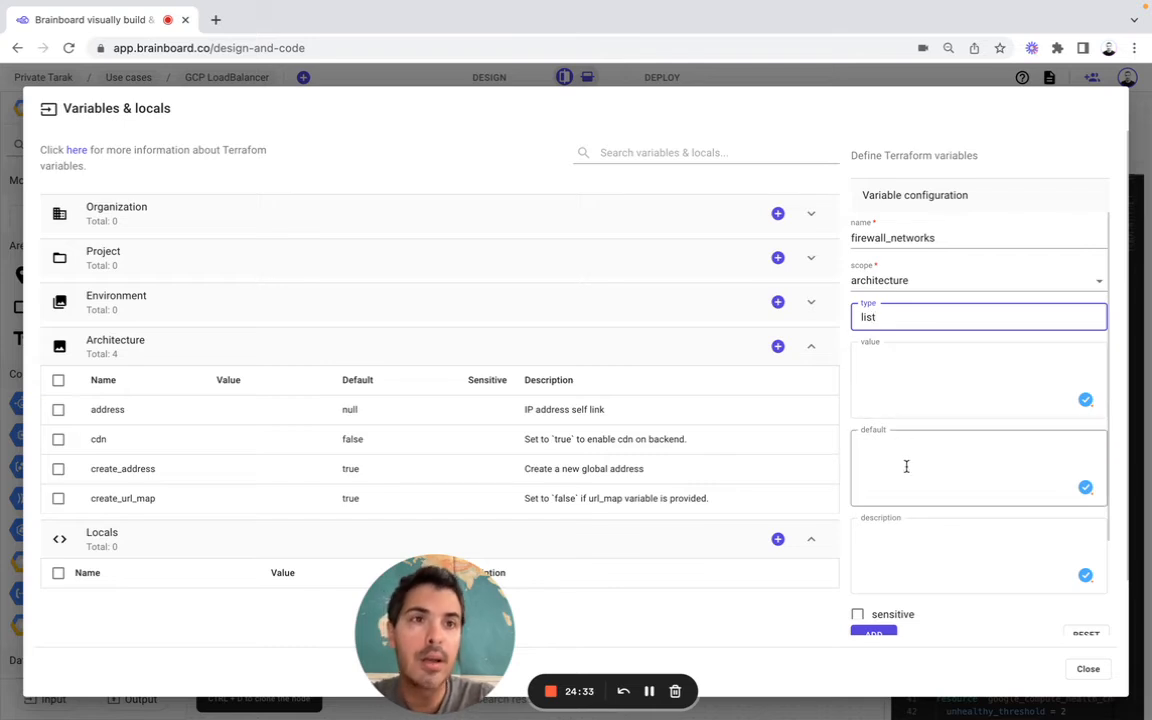
Give firewall_networks the default ["default"] and the description "Names of the networks to create firewall rules in", and add it
{"action": "left_click", "coordinate": [906, 466]}
{"action": "key", "text": "super+Tab"}
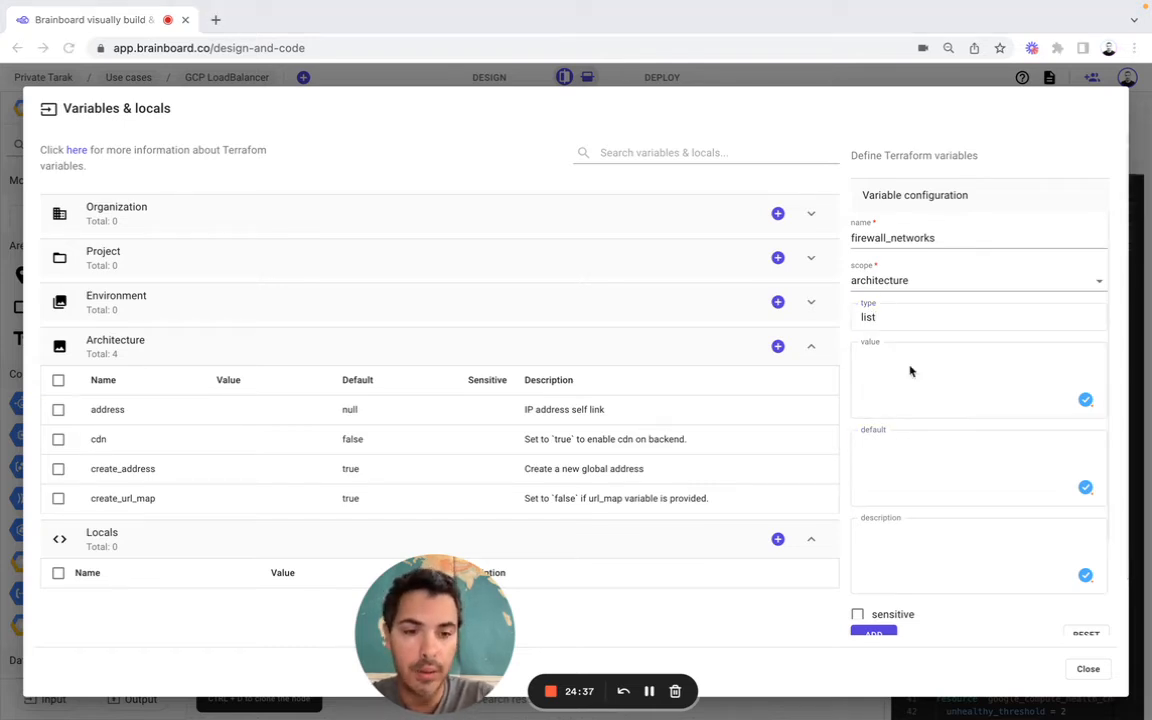
{"action": "left_click", "coordinate": [905, 462]}
{"action": "type", "text": "[\"default\"]"}
{"action": "left_click", "coordinate": [900, 577]}
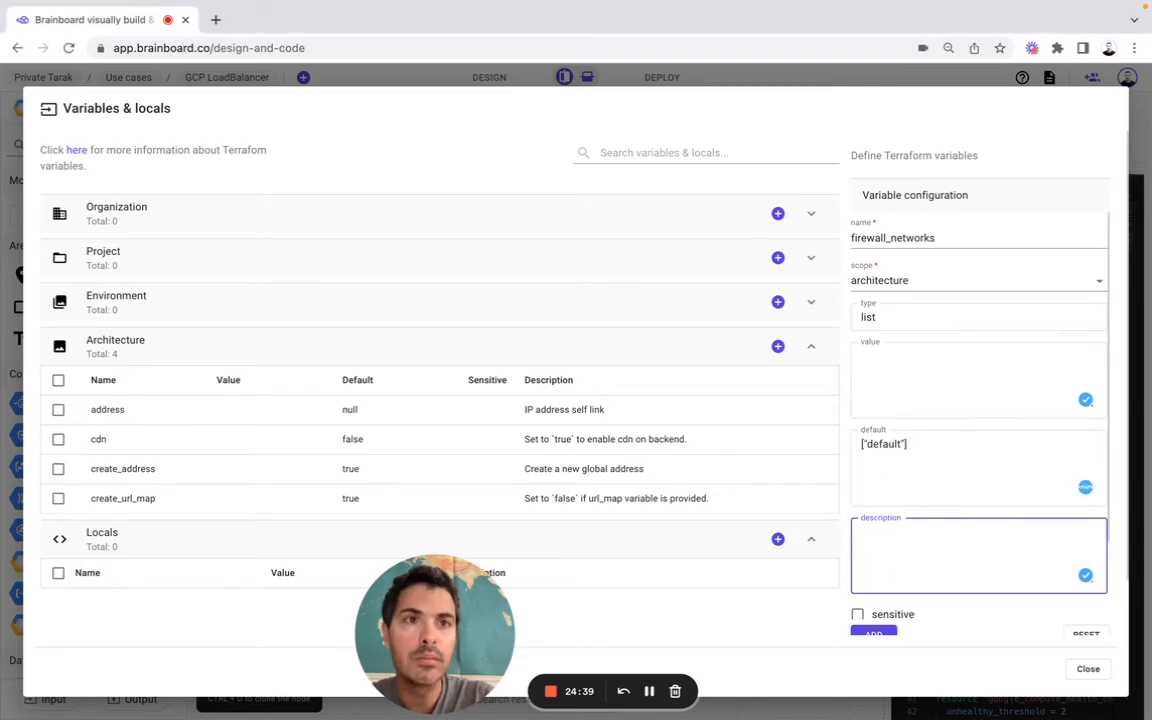
{"action": "key", "text": "super+Tab"}
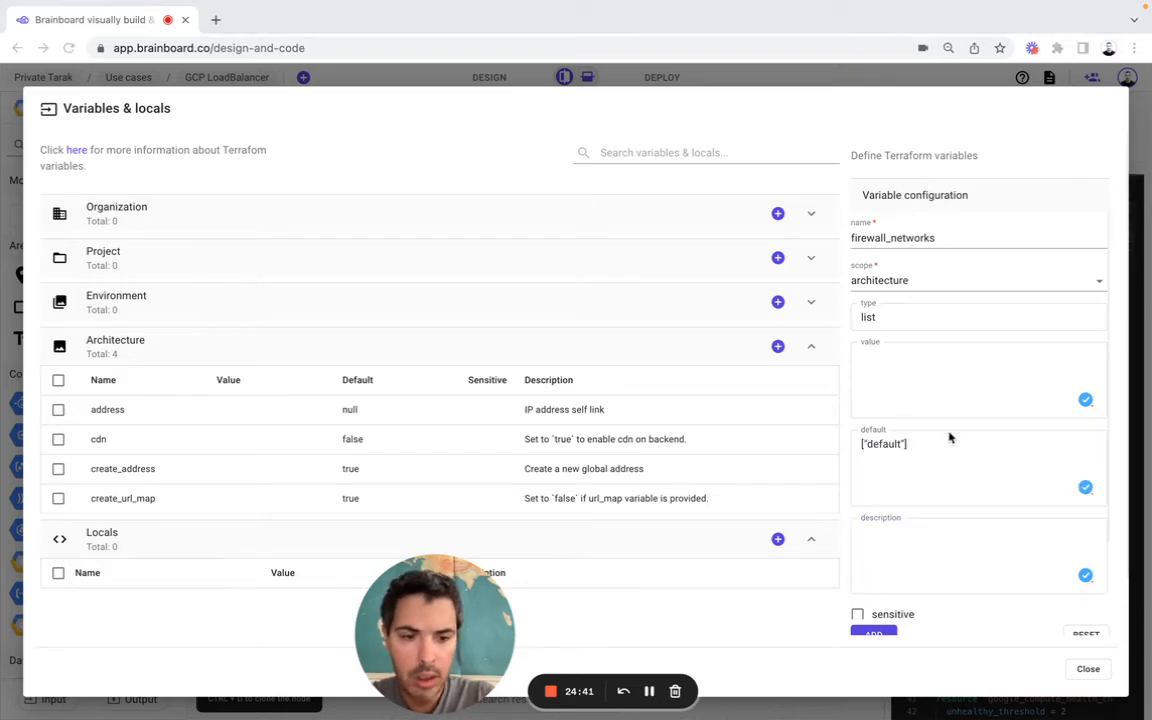
{"action": "left_click", "coordinate": [895, 560]}
{"action": "type", "text": "Names of the networks to create firewall rules in"}
{"action": "left_click", "coordinate": [876, 632]}
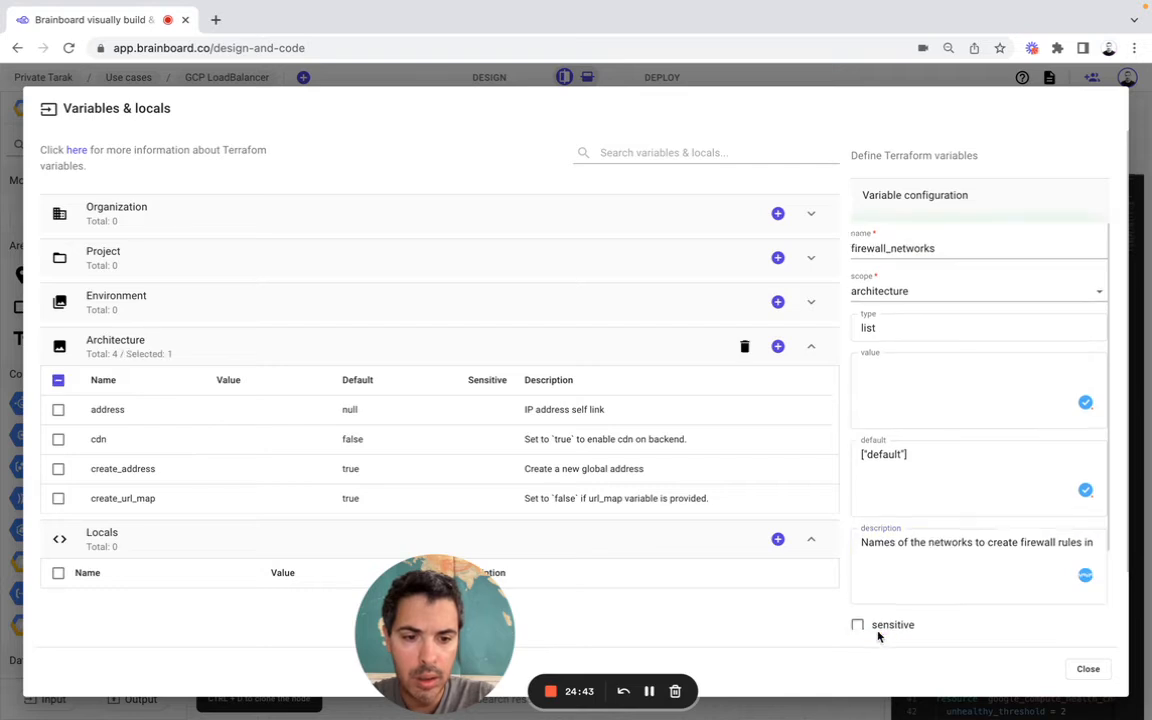
Start an architecture variable named http_forward with type bool
{"action": "left_click", "coordinate": [778, 346]}
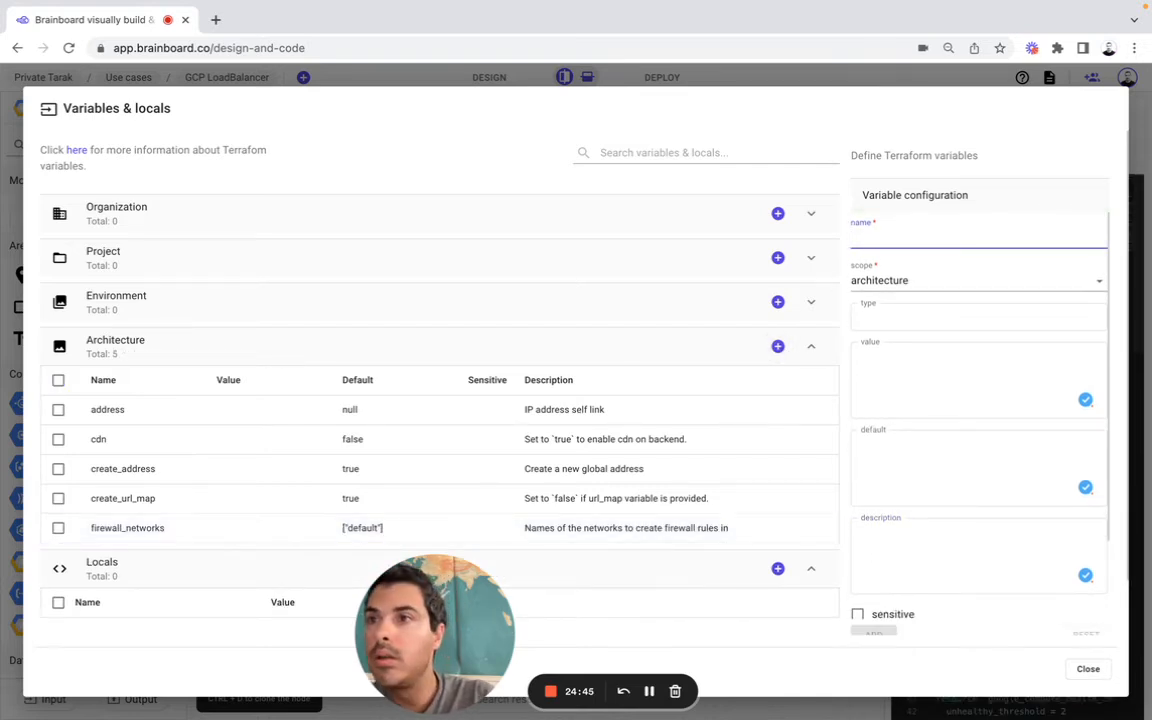
{"action": "key", "text": "super+Tab"}
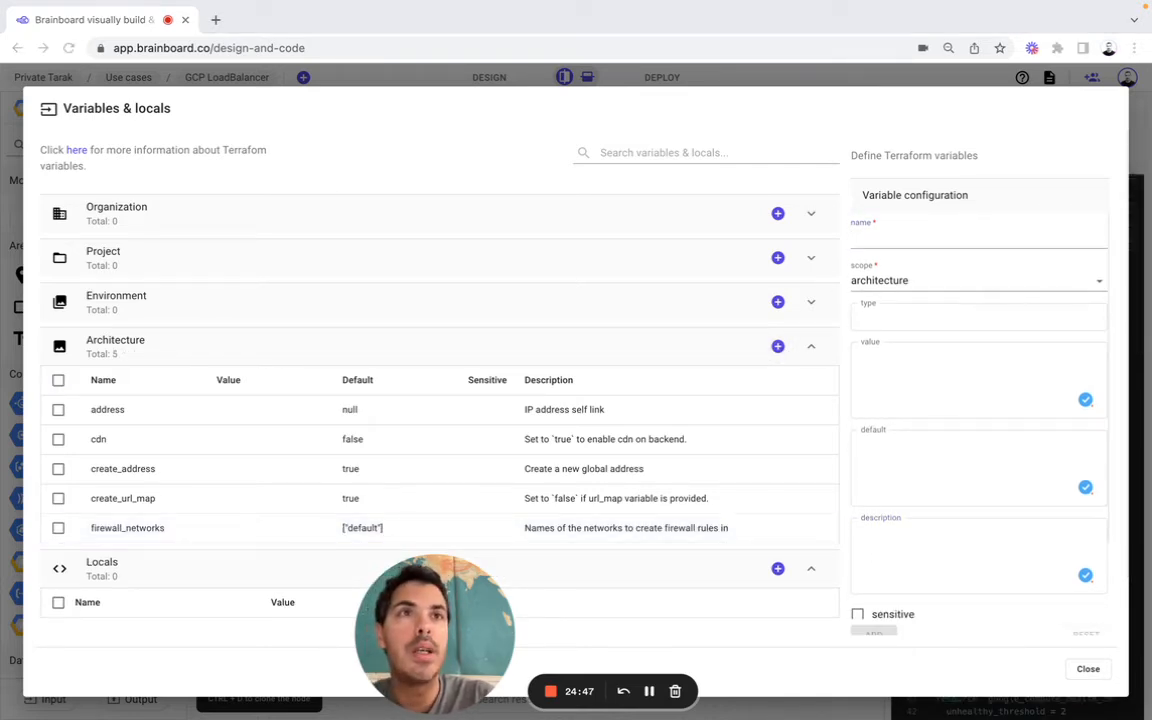
{"action": "left_click", "coordinate": [964, 239]}
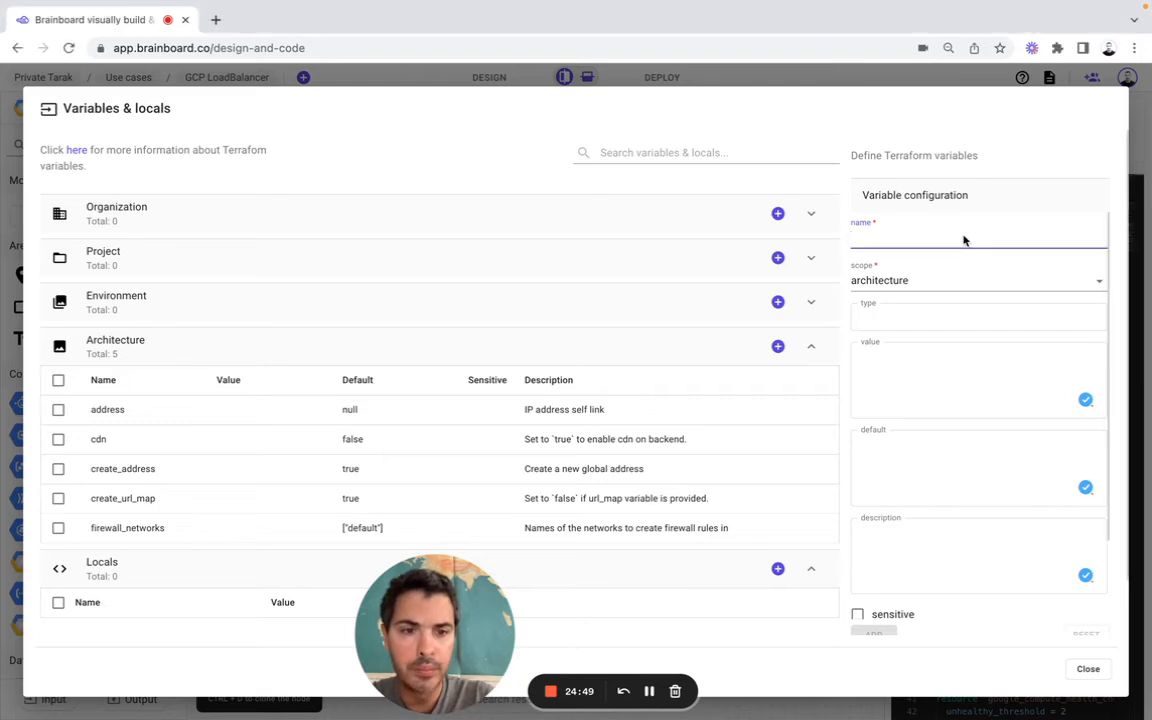
{"action": "type", "text": "http_forward"}
{"action": "left_click", "coordinate": [888, 310]}
{"action": "type", "text": "bool"}
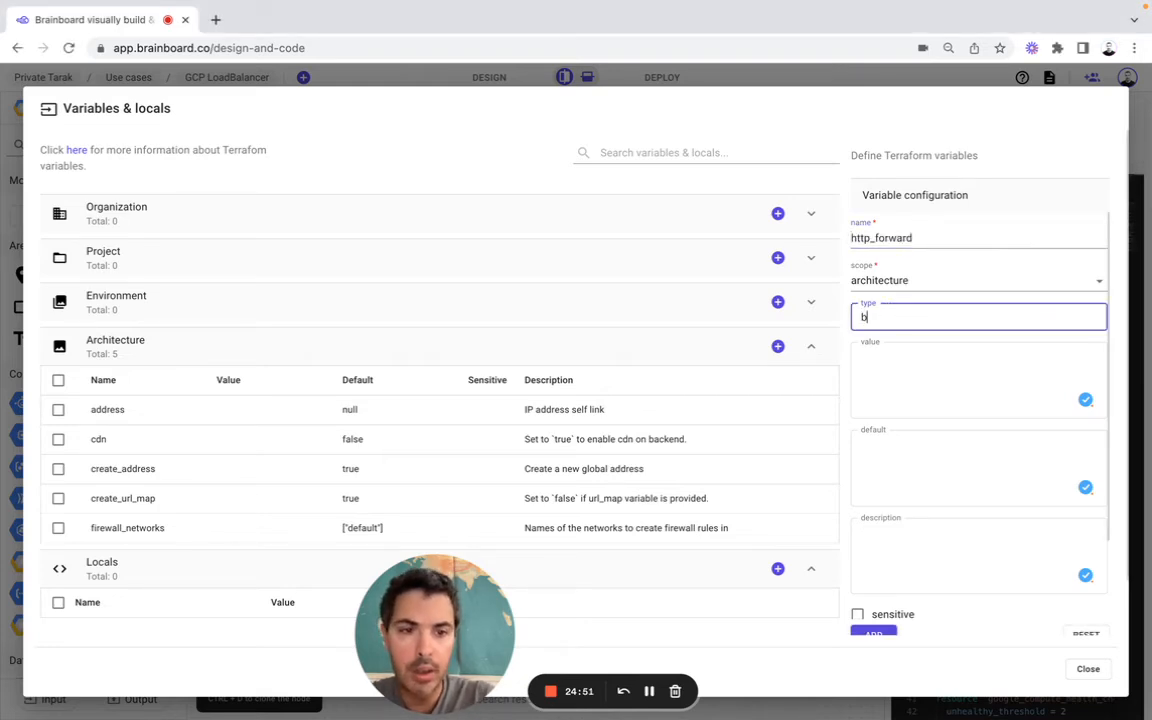
Give http_forward the default true and the description "Set to `false` to disable HTTP port 80 forward", and add it
{"action": "left_click", "coordinate": [881, 468]}
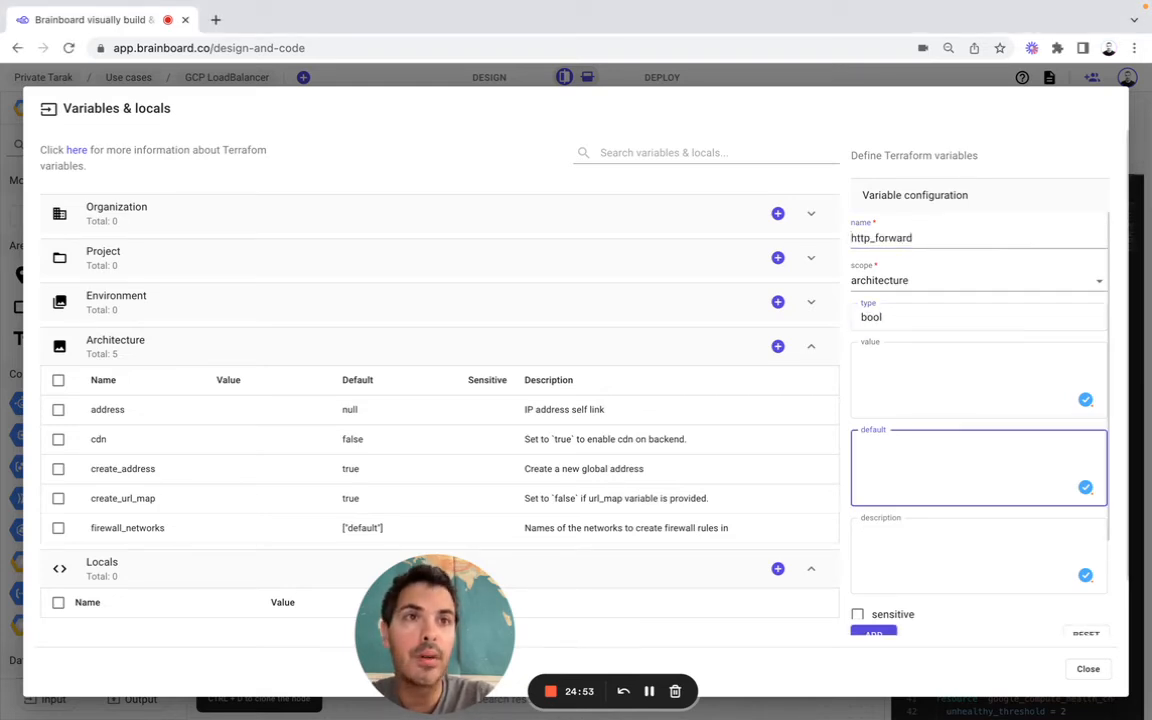
{"action": "type", "text": "true"}
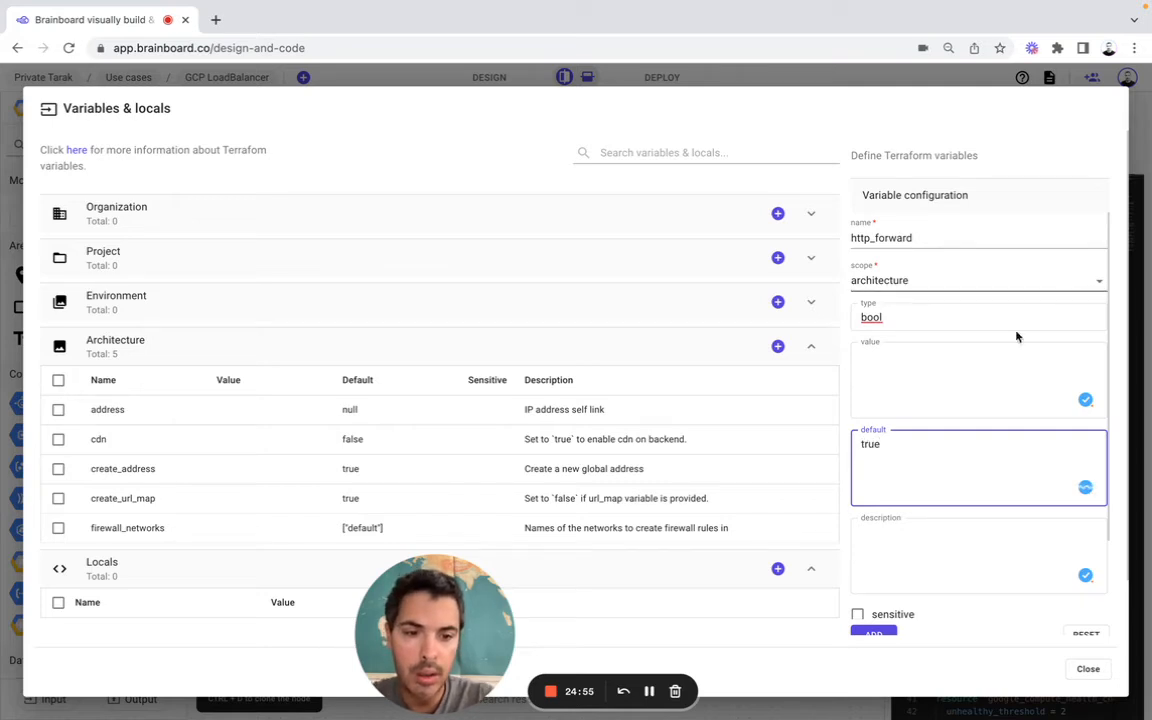
{"action": "left_click", "coordinate": [941, 548]}
{"action": "key", "text": "super+Tab"}
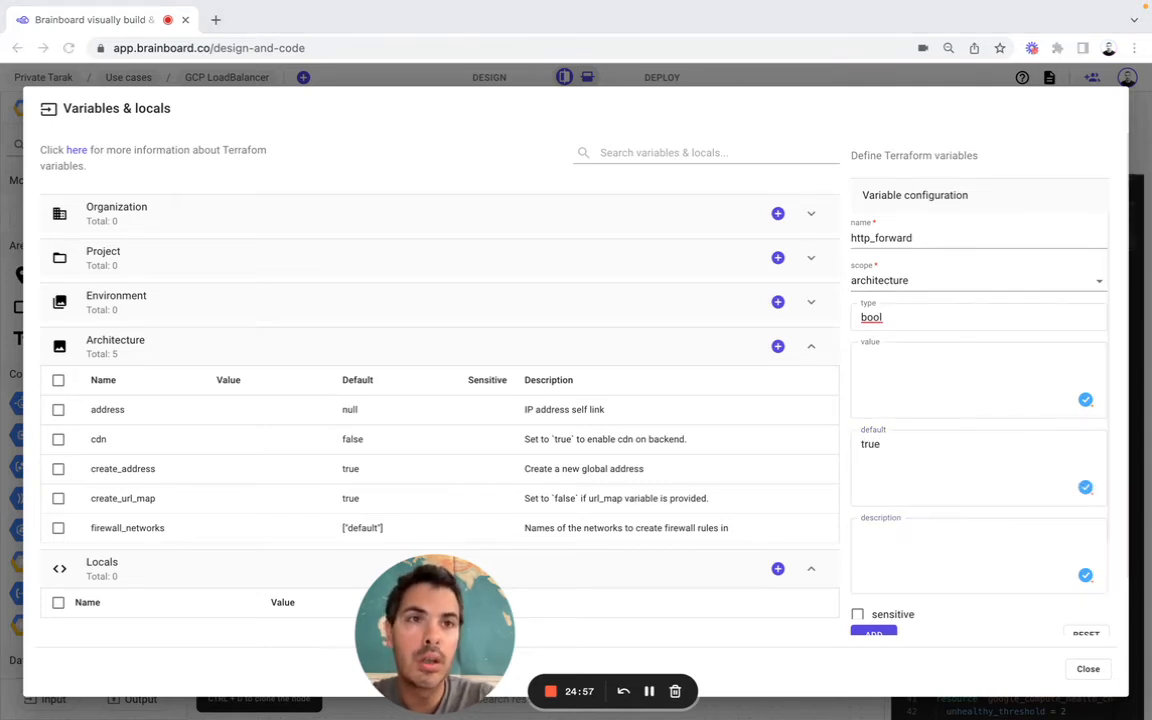
{"action": "left_click", "coordinate": [877, 524]}
{"action": "type", "text": "Set to `false` to disable HTTP port 80 forward"}
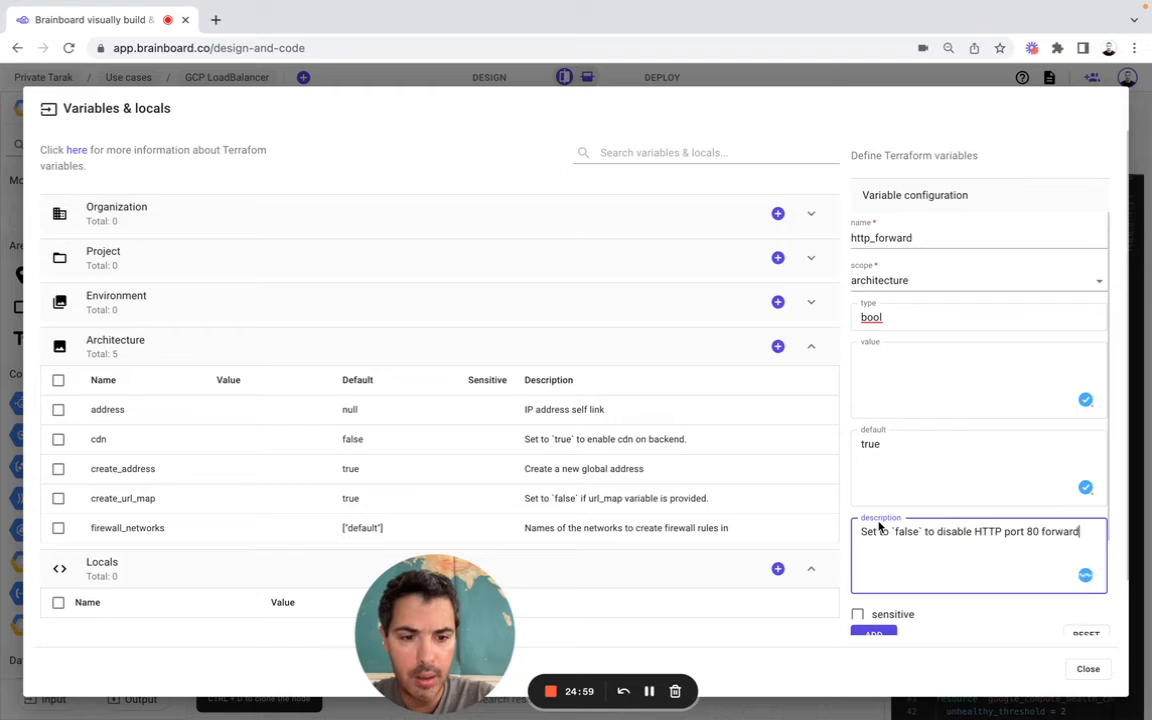
{"action": "left_click", "coordinate": [878, 634]}
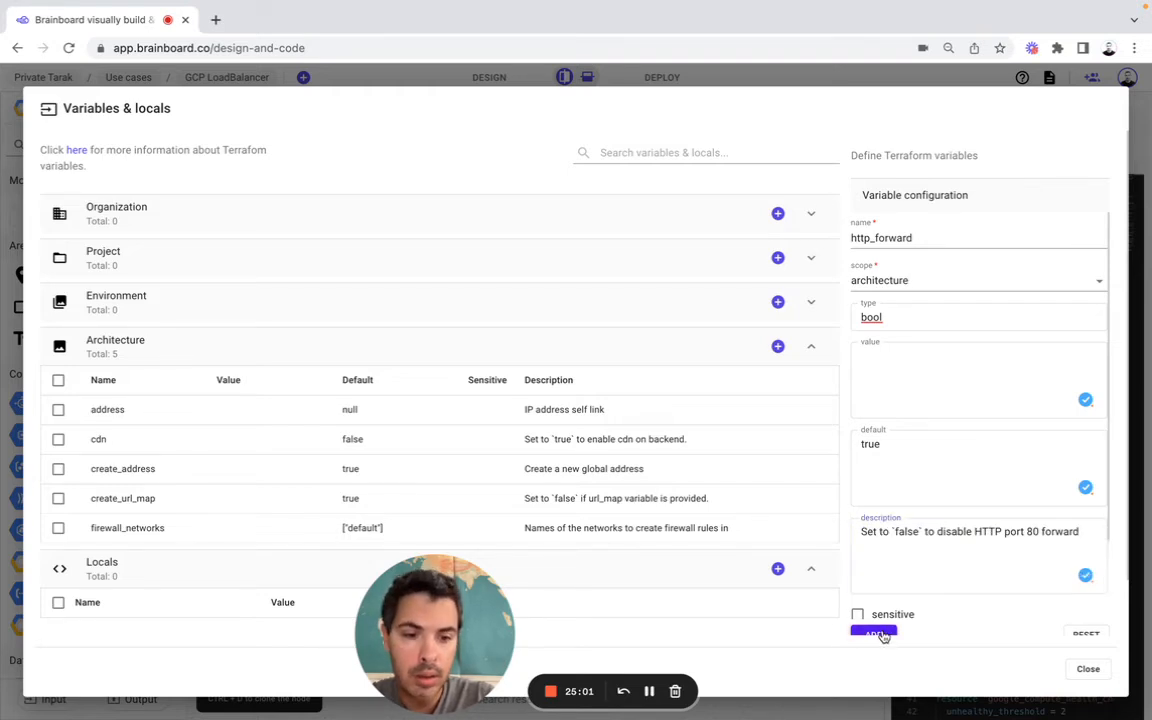
Start an architecture variable named https_redirect with type bool
{"action": "left_click", "coordinate": [776, 347]}
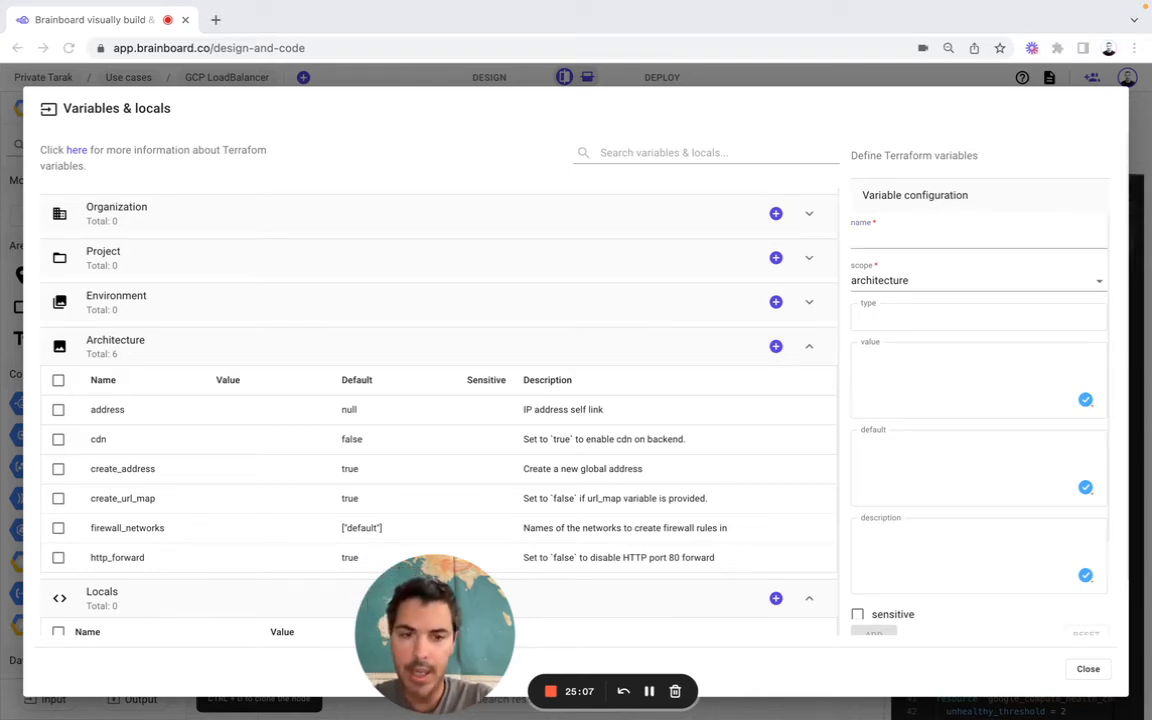
{"action": "left_click", "coordinate": [859, 237]}
{"action": "type", "text": "https_redirect"}
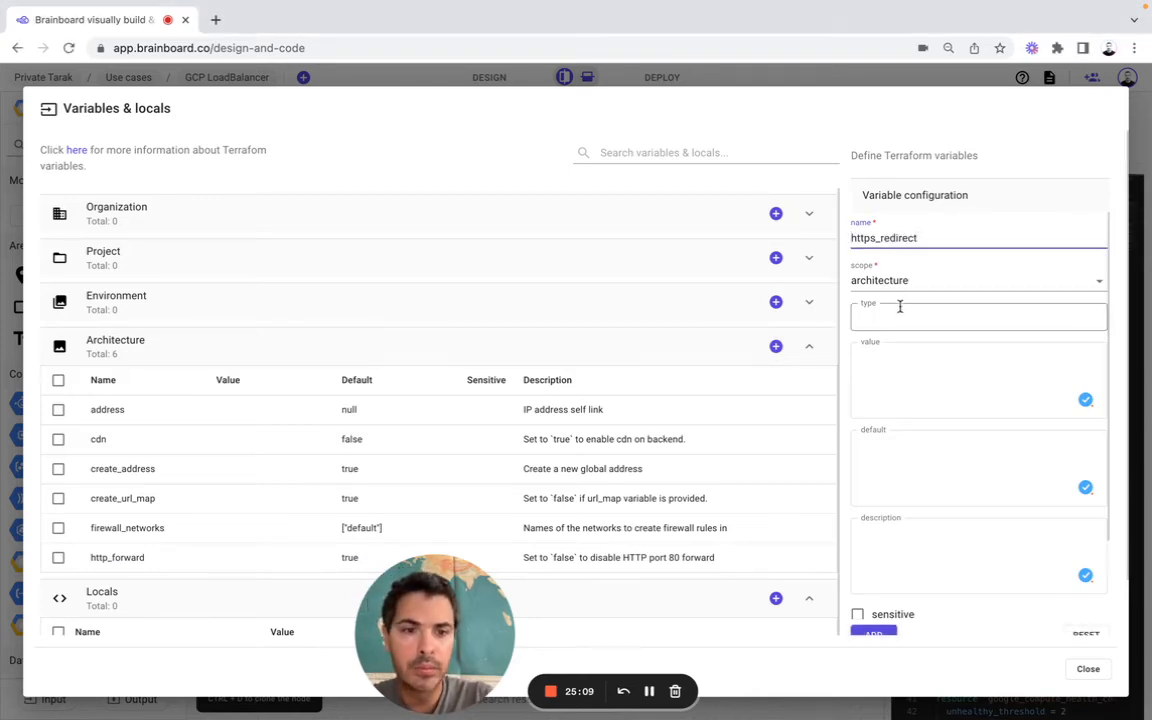
{"action": "left_click", "coordinate": [900, 312]}
{"action": "type", "text": "bool"}
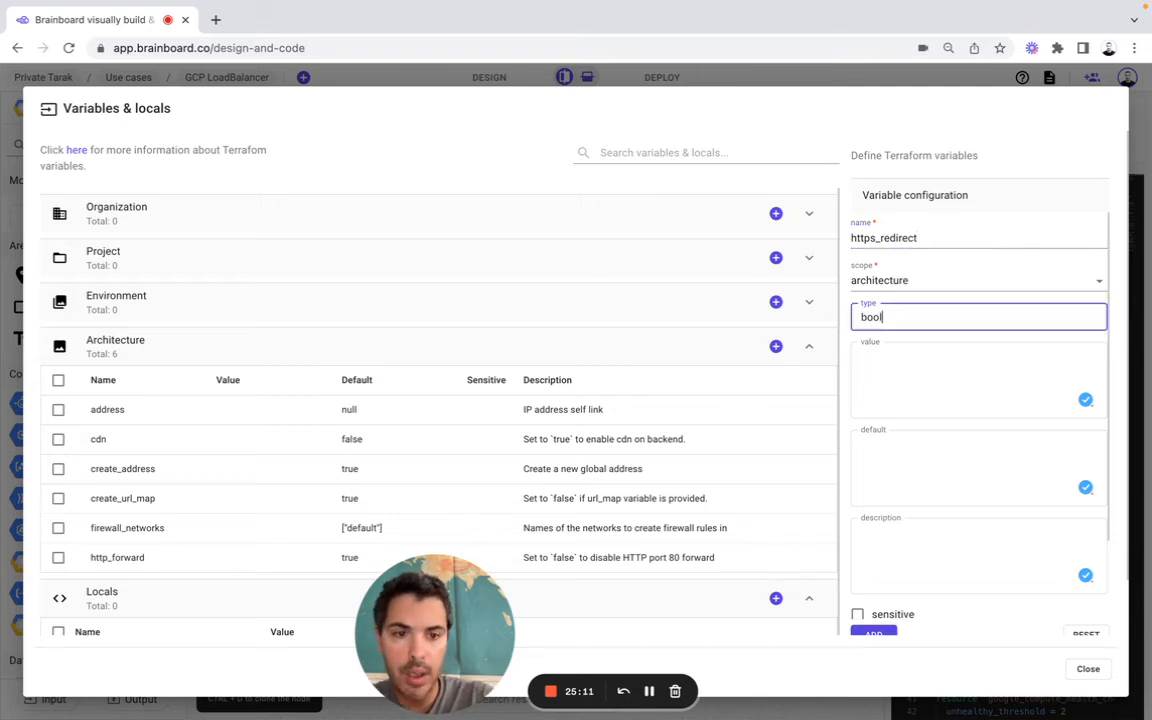
Give https_redirect the default false and the description "Set to `true` to enable https redirect on the lb.", and add it
{"action": "left_click", "coordinate": [928, 476]}
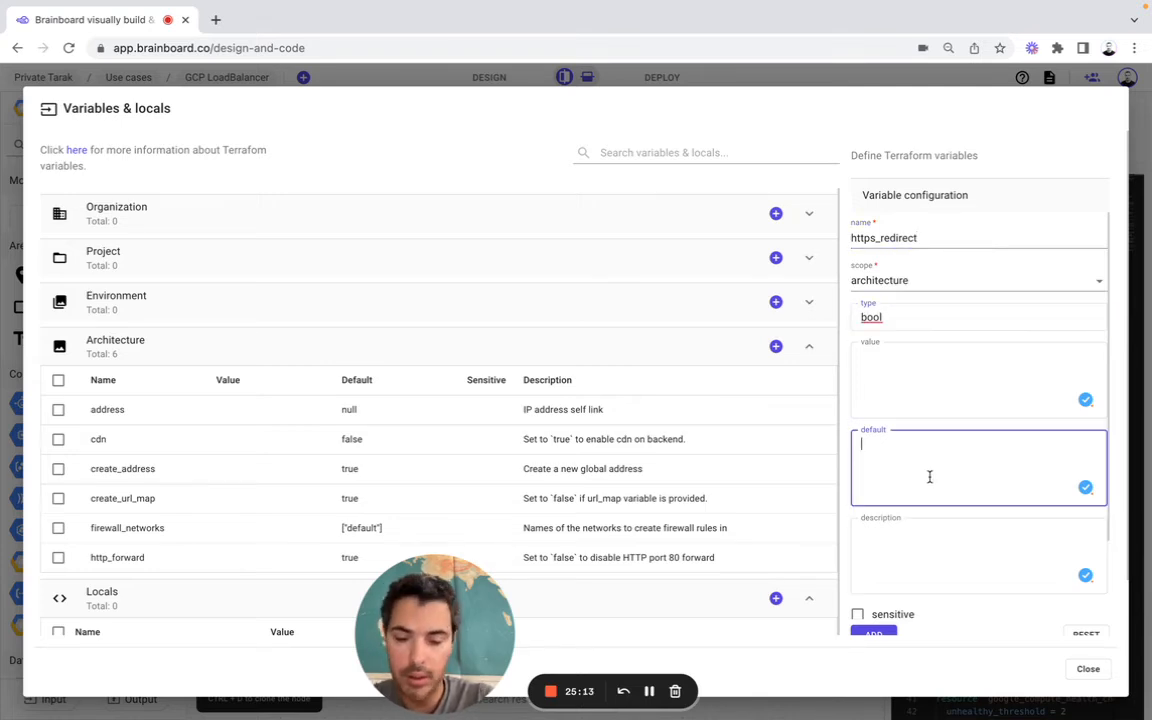
{"action": "type", "text": "false"}
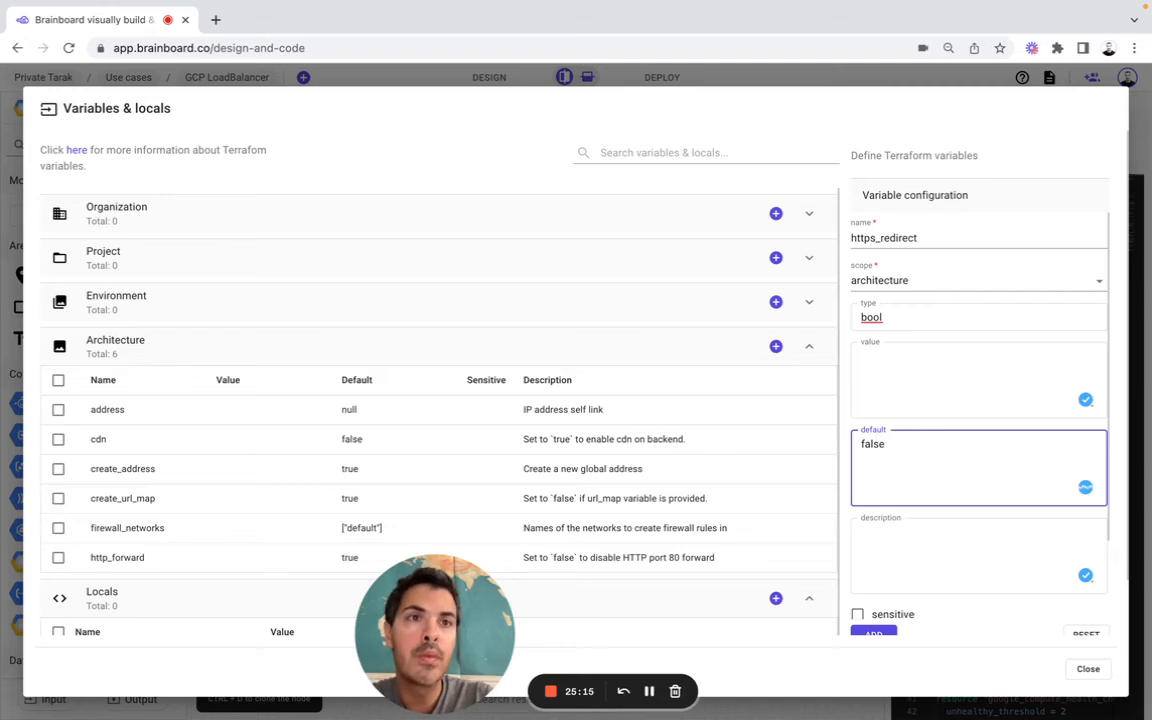
{"action": "key", "text": "super+Tab"}
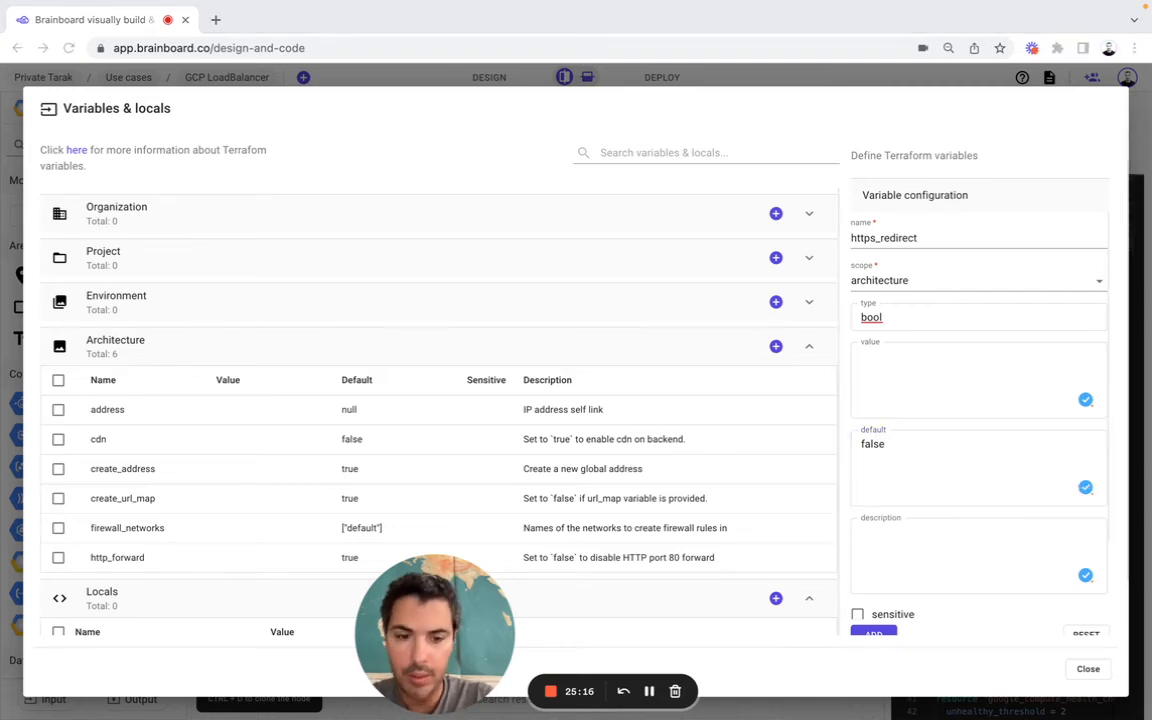
{"action": "key", "text": "super+Tab"}
{"action": "left_click", "coordinate": [905, 550]}
{"action": "type", "text": "Set to `true` to enable https redirect on the lb."}
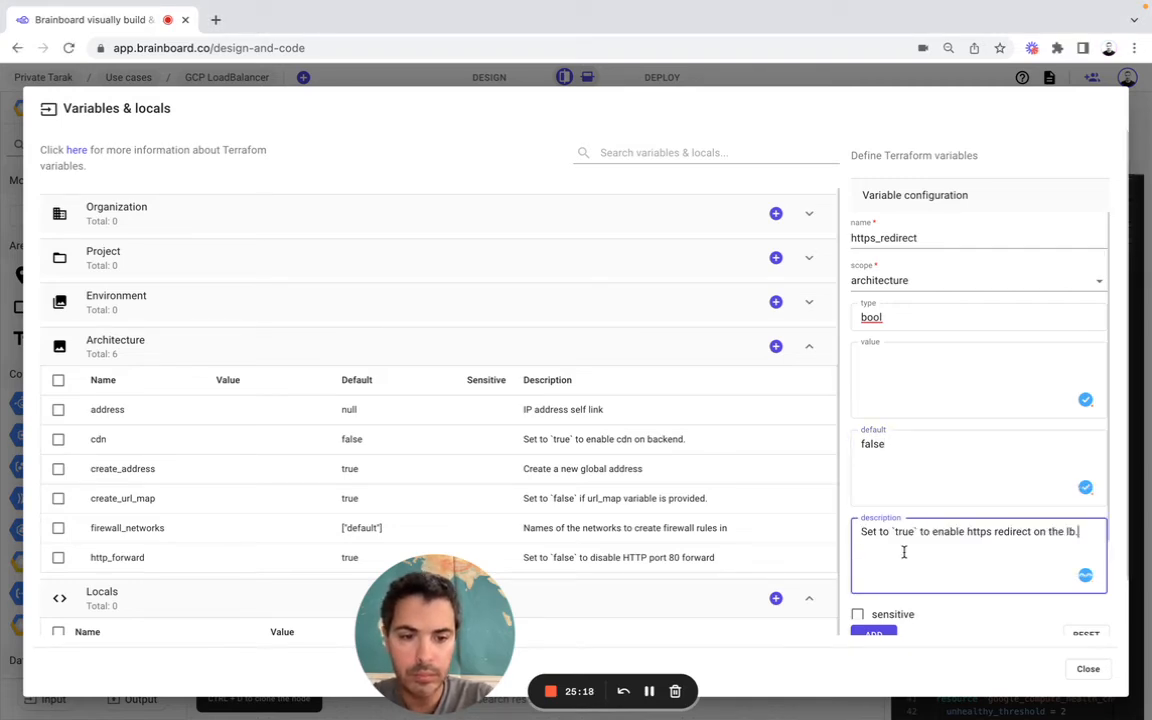
{"action": "left_click", "coordinate": [876, 632]}
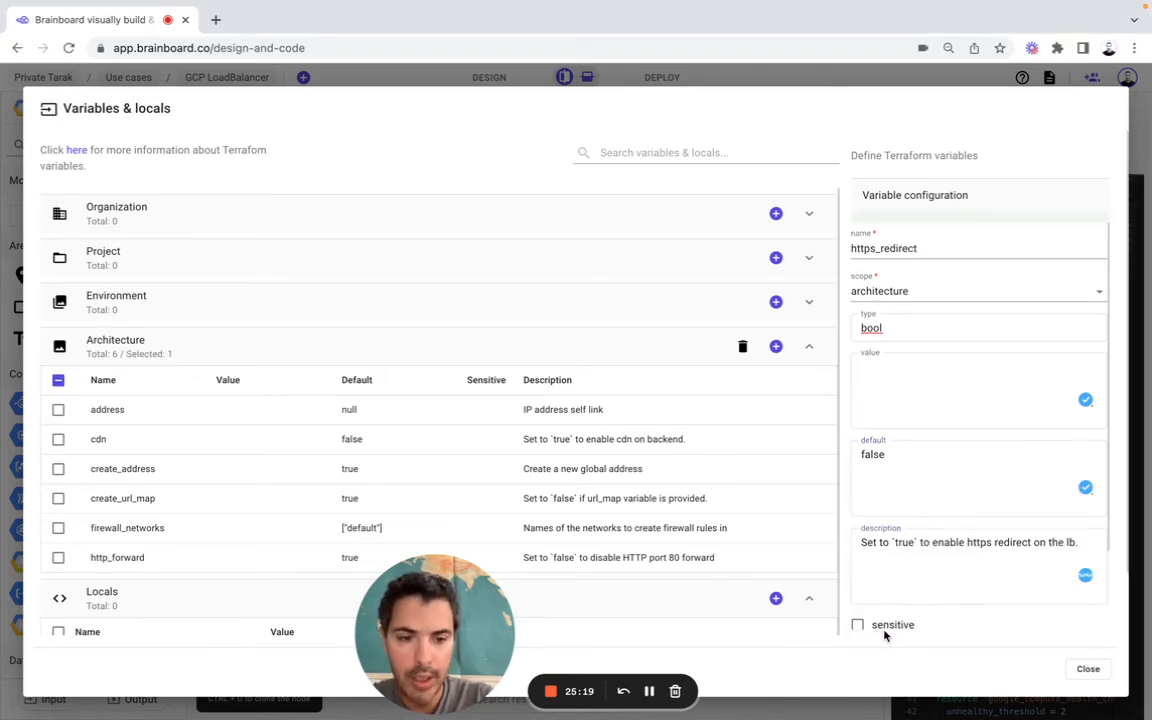
Start an architecture variable named ip_version with type string
{"action": "left_click", "coordinate": [775, 347]}
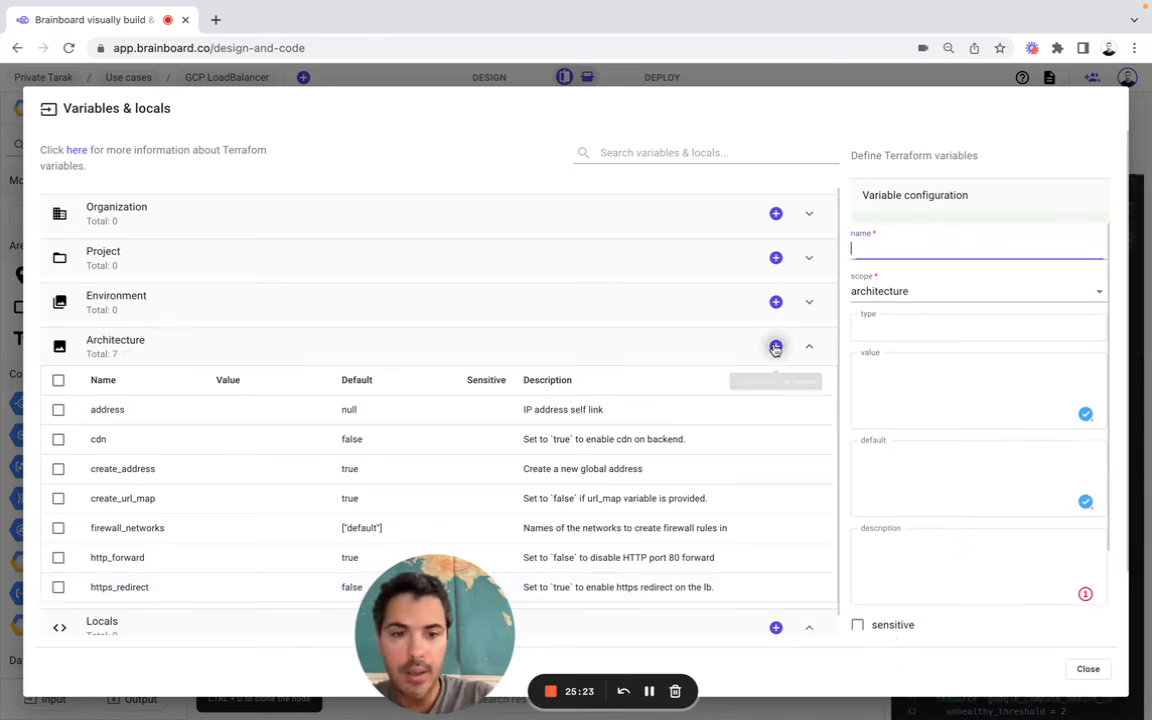
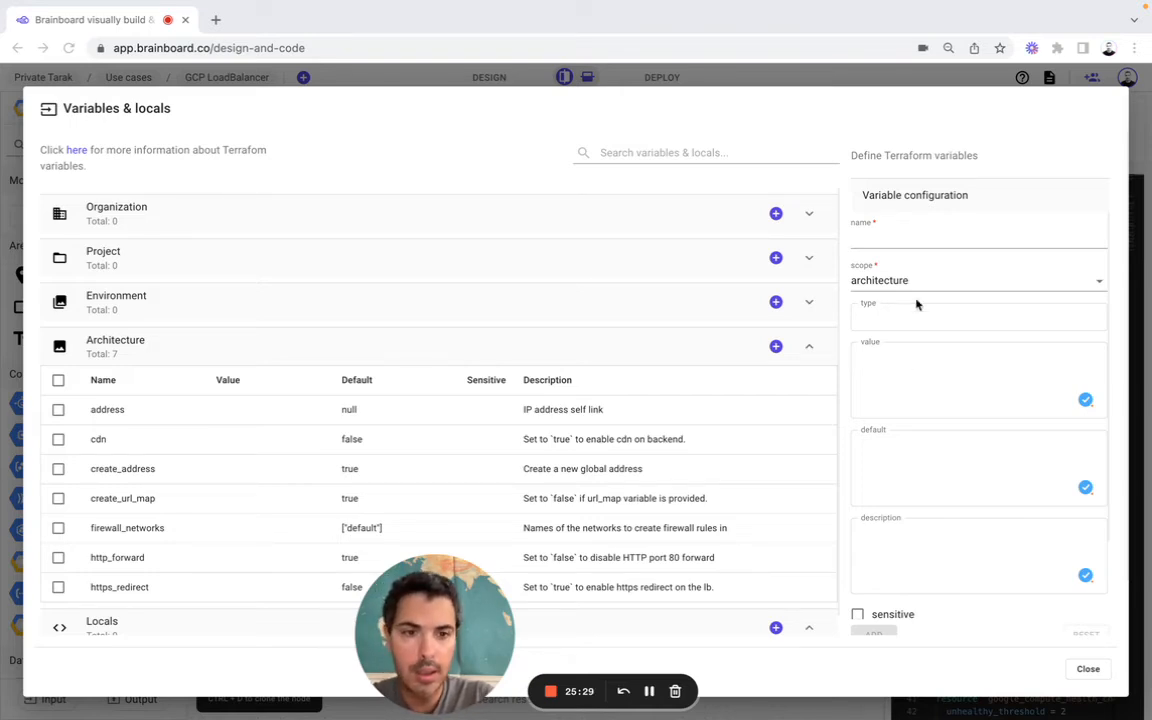
{"action": "left_click", "coordinate": [907, 240]}
{"action": "type", "text": "ip_version"}
{"action": "left_click", "coordinate": [887, 314]}
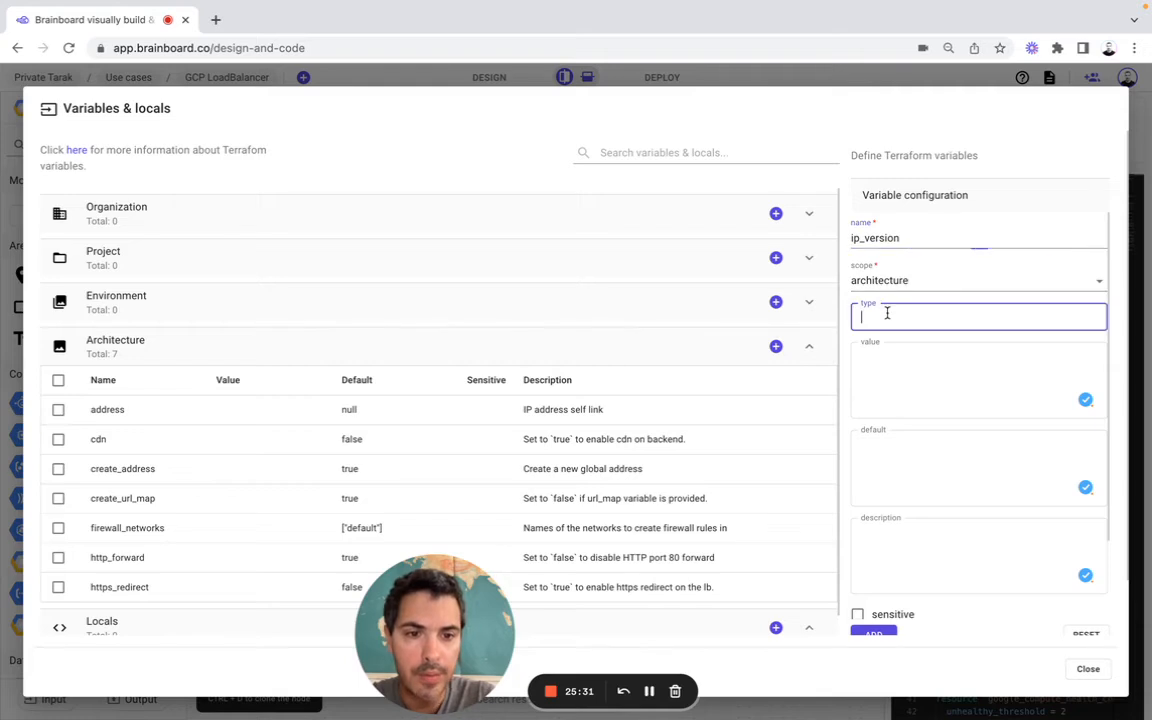
{"action": "type", "text": "string"}
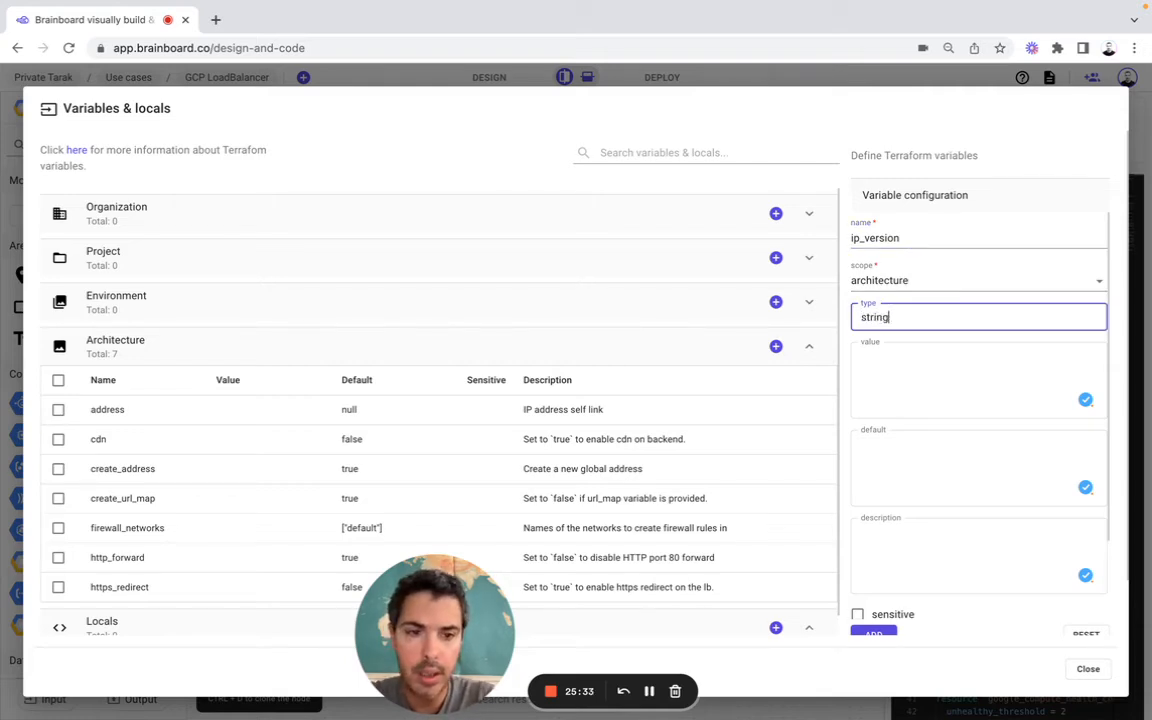
Give ip_version the default IPV4 and the description "IP version for the Global address (IPv4 or v6)", and add it
{"action": "left_click", "coordinate": [897, 472]}
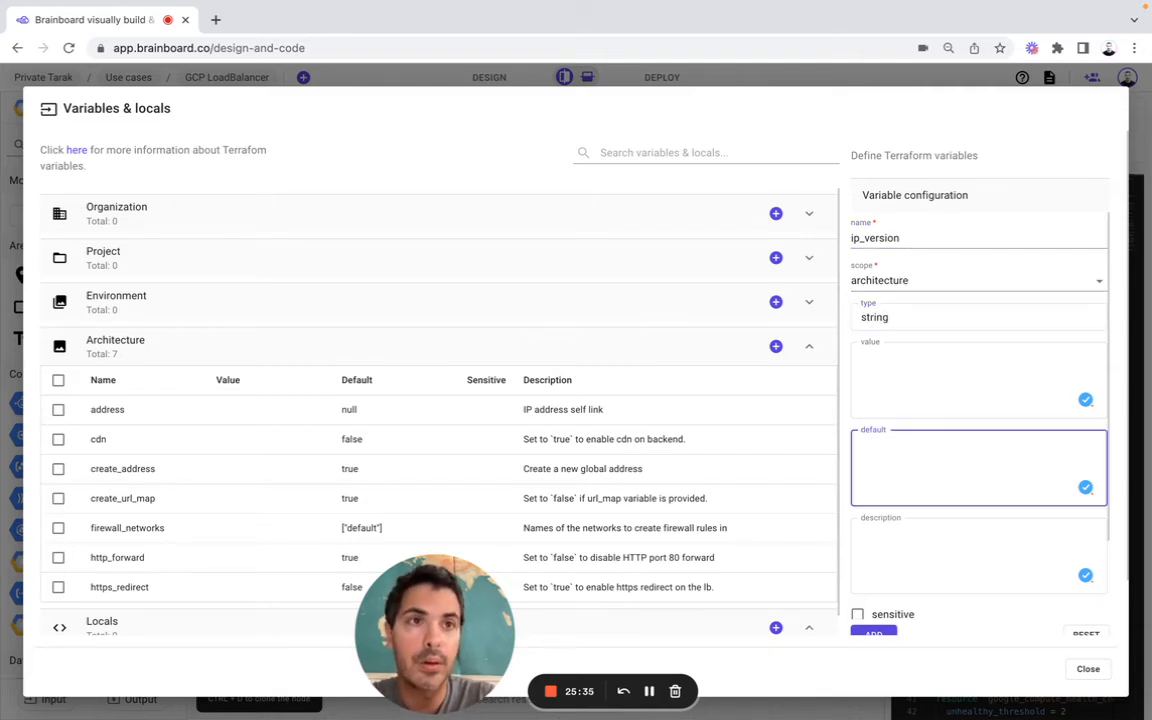
{"action": "key", "text": "super+Tab"}
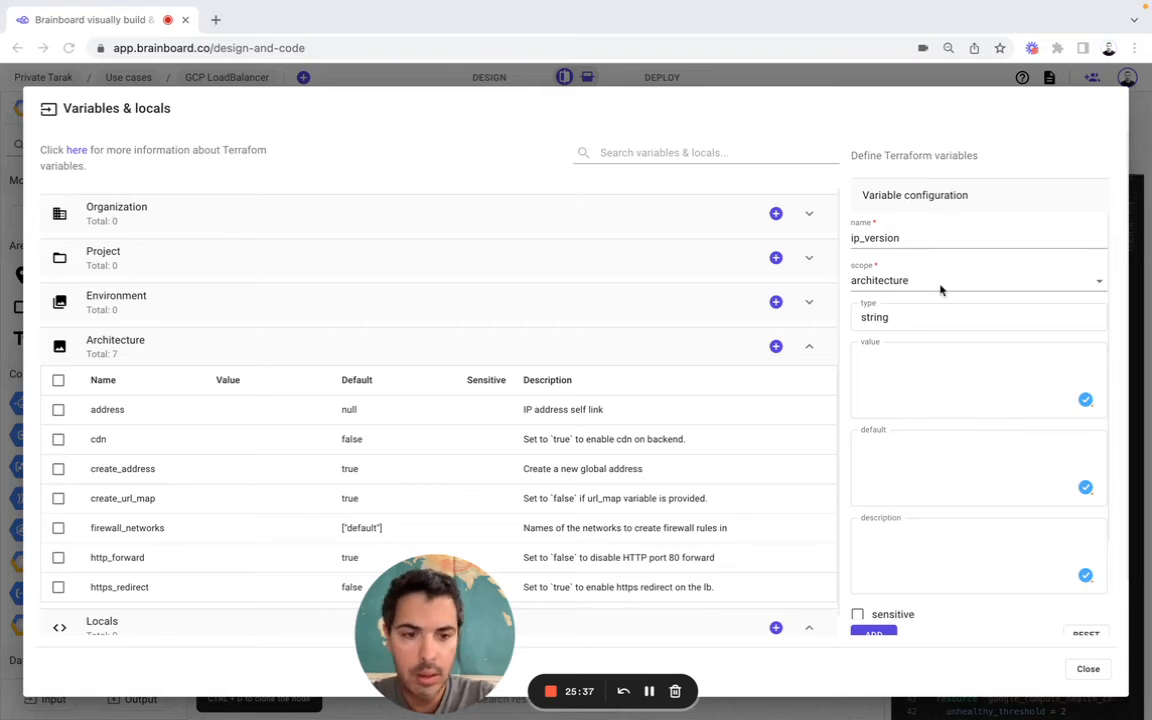
{"action": "left_click", "coordinate": [890, 465]}
{"action": "type", "text": "IPV4"}
{"action": "left_click", "coordinate": [893, 548]}
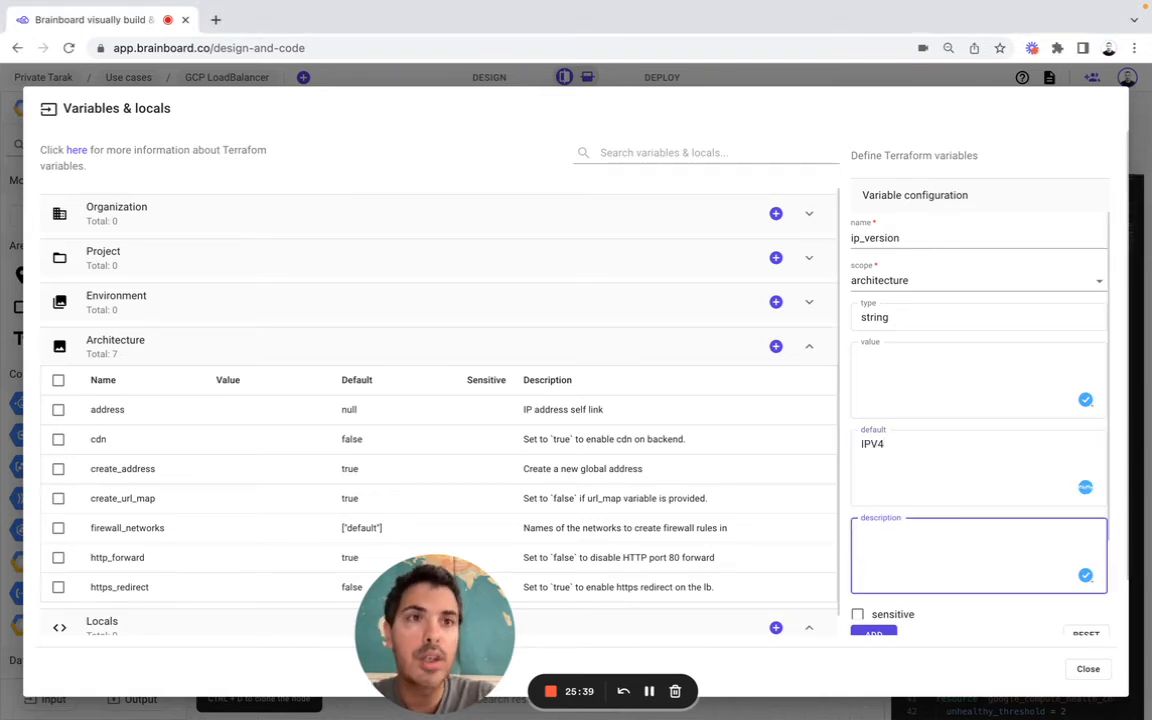
{"action": "key", "text": "super+Tab"}
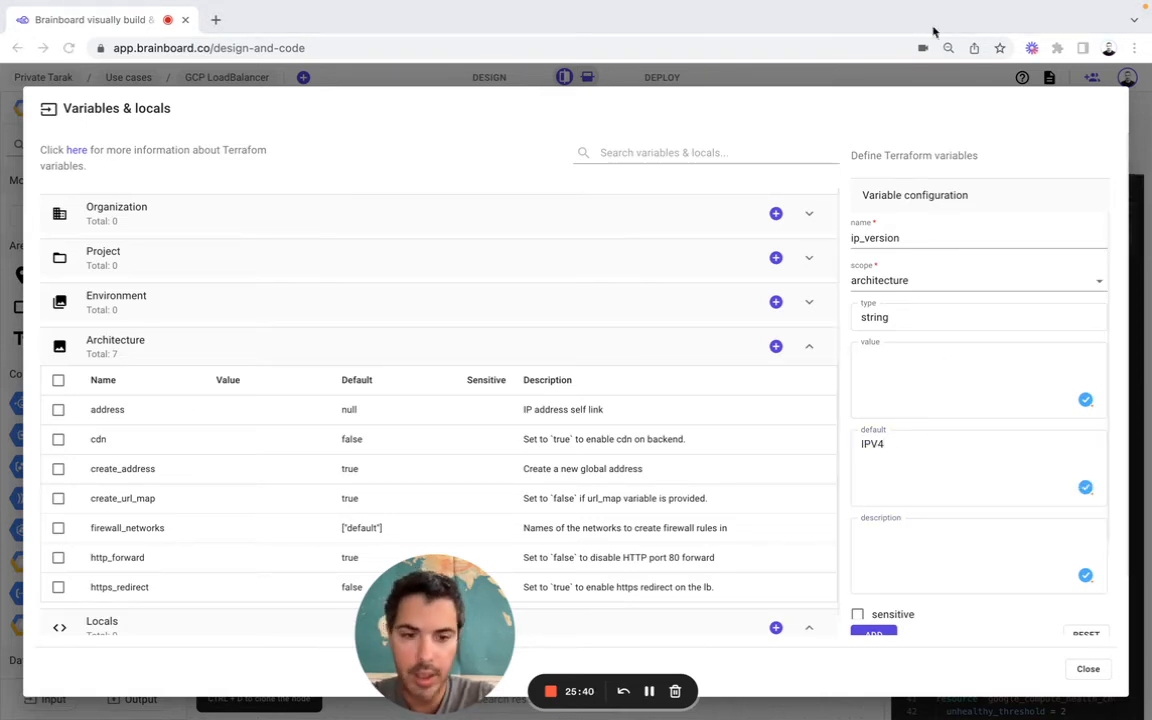
{"action": "left_click", "coordinate": [884, 588]}
{"action": "type", "text": "IP version for the Global address (IPv4 or v6)"}
{"action": "left_click", "coordinate": [876, 634]}
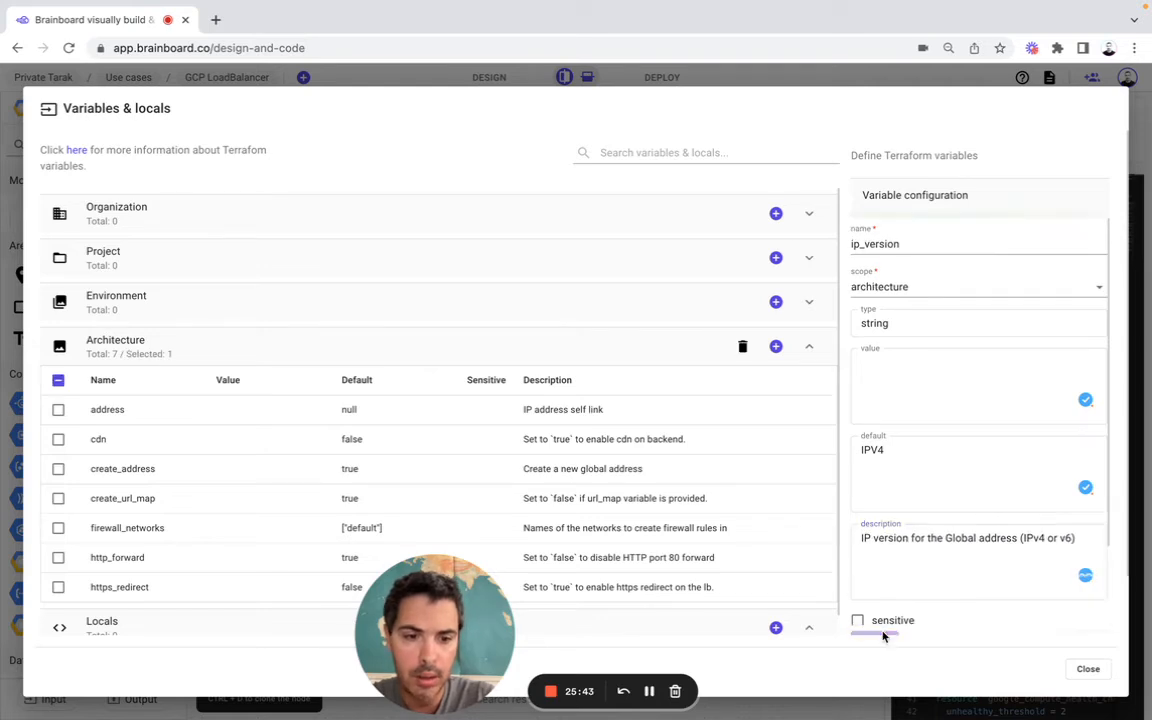
Start an architecture variable named managed_ssl_certificate_domains with type list
{"action": "left_click", "coordinate": [776, 346]}
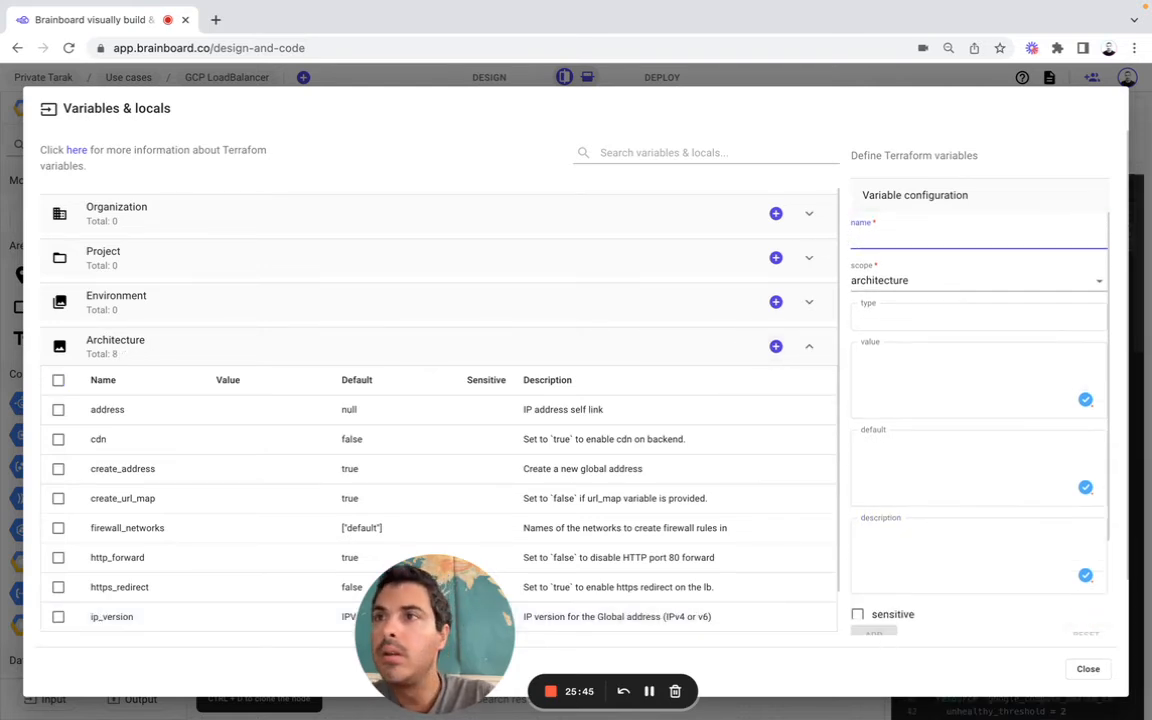
{"action": "key", "text": "super+Tab"}
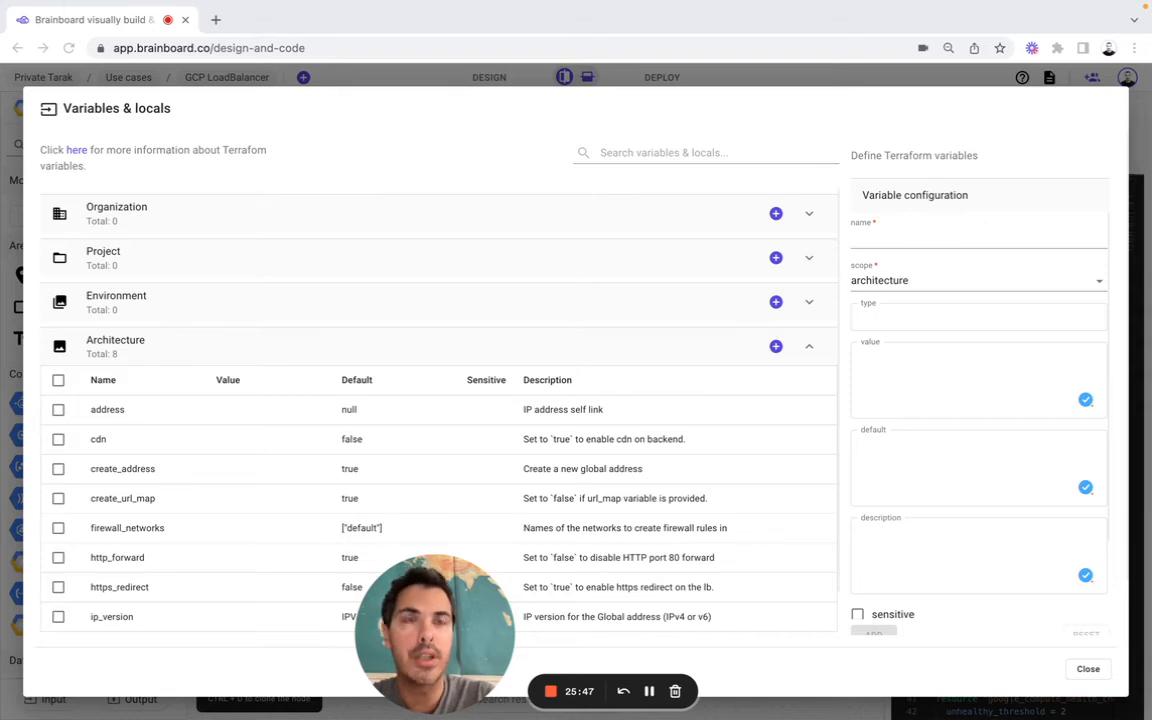
{"action": "left_click", "coordinate": [946, 234]}
{"action": "type", "text": "managed_ssl_certificate_domains"}
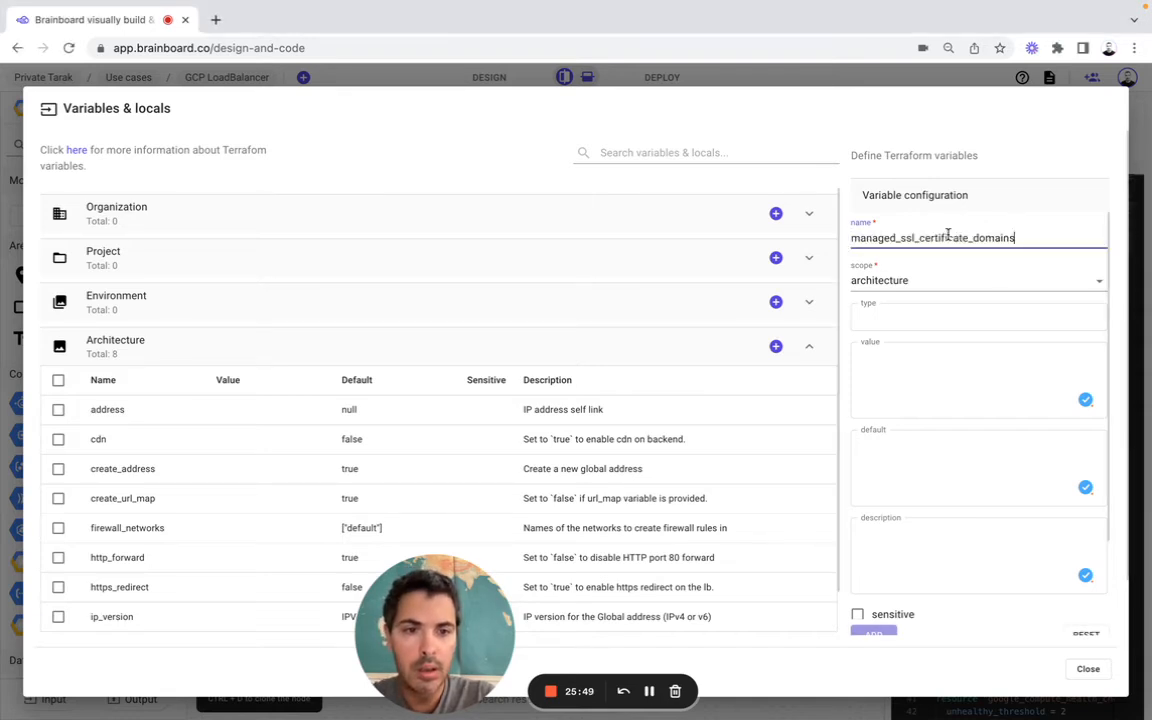
{"action": "left_click", "coordinate": [904, 308]}
{"action": "type", "text": "li"}
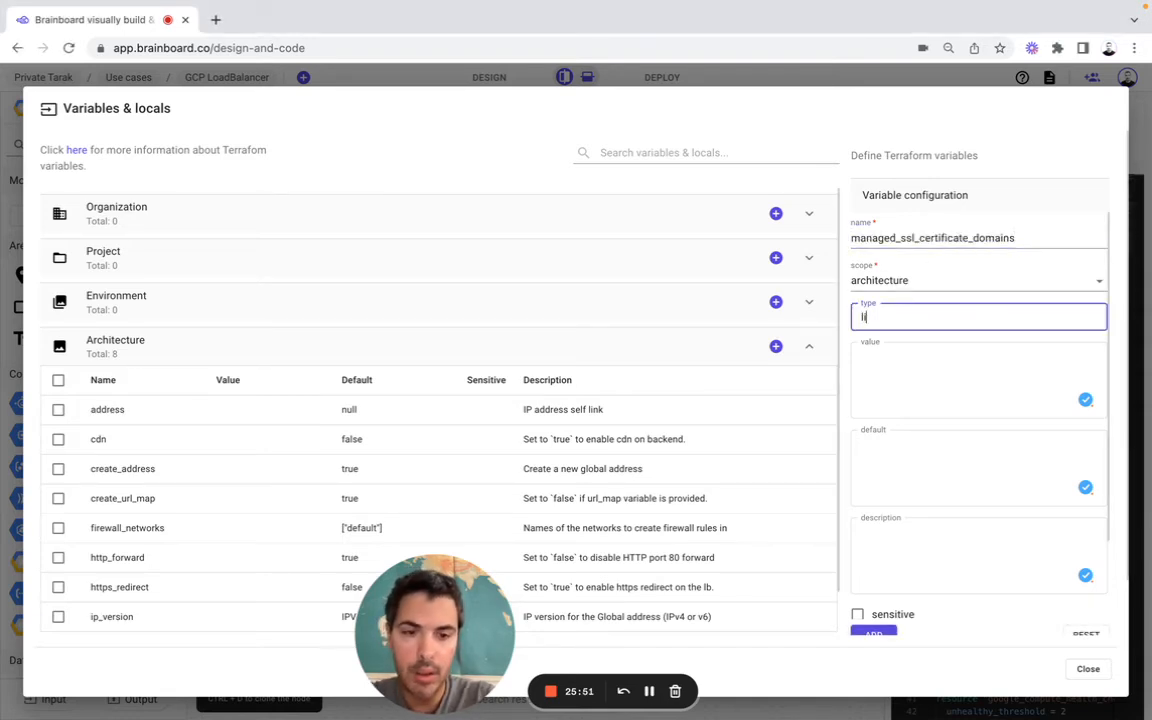
{"action": "type", "text": "st"}
Add managed_ssl_certificate_domains with default [] and description "Create Google-managed SSL certificates for specified domains. Requires `ssl` to be set to `true` and `use_ssl_certificates` set to `false`."
{"action": "left_click", "coordinate": [902, 465]}
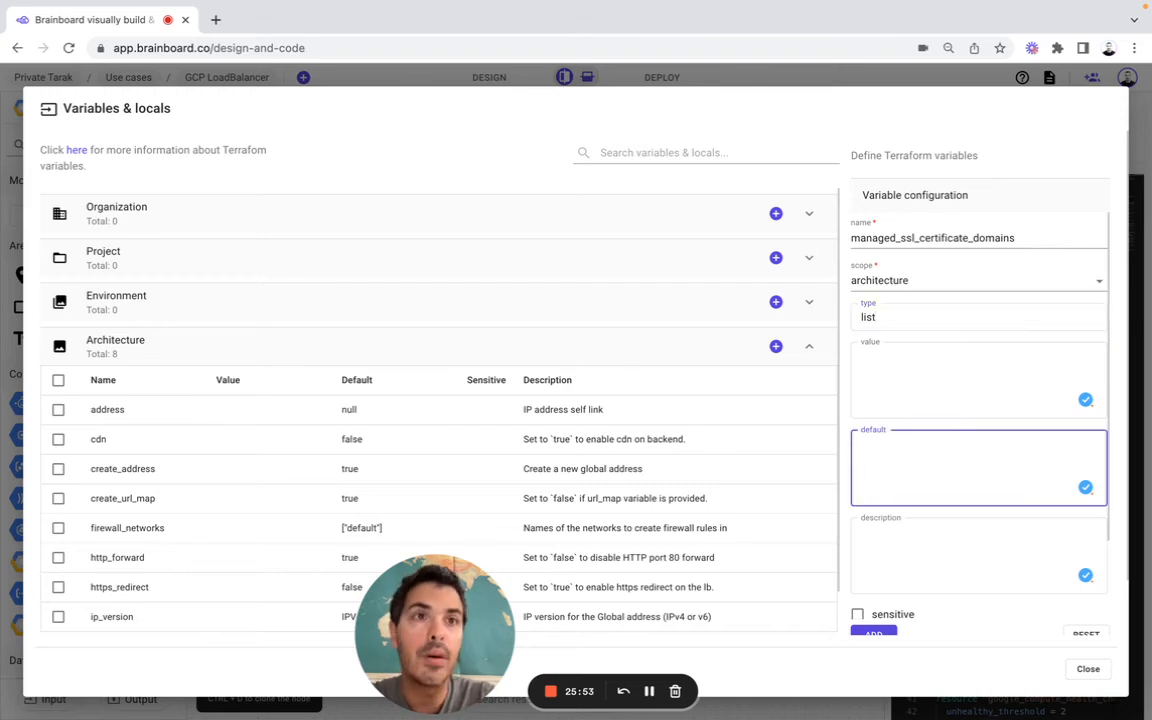
{"action": "key", "text": "super+Tab"}
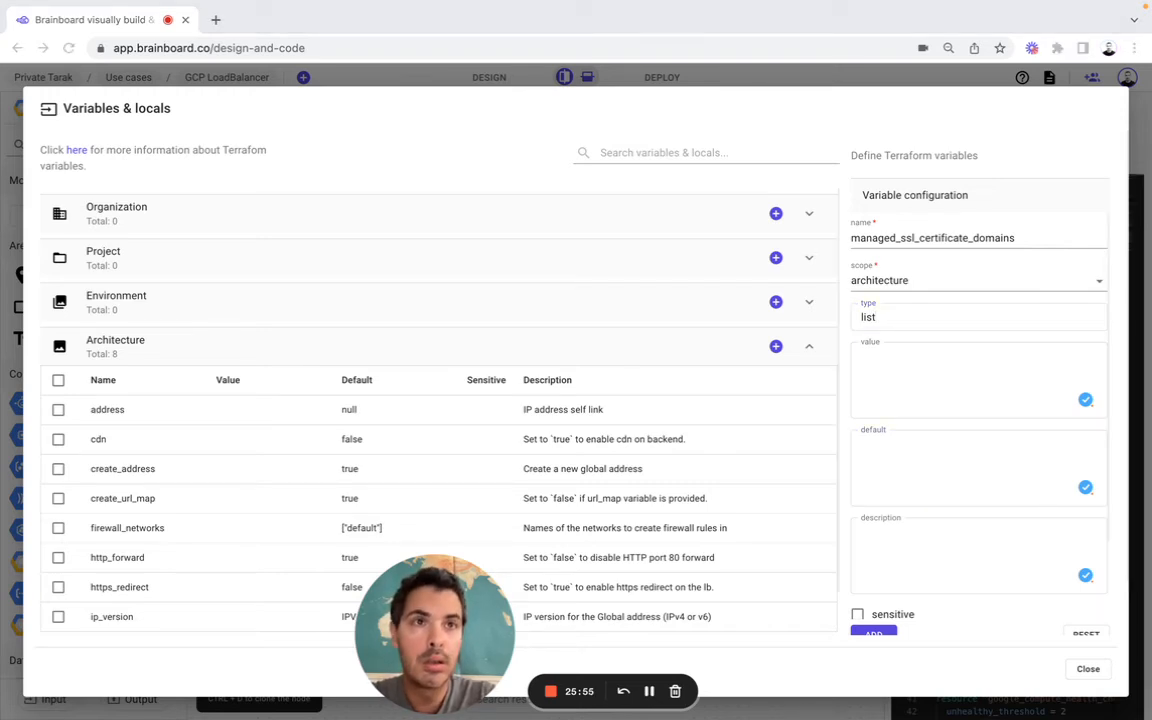
{"action": "left_click", "coordinate": [905, 458]}
{"action": "type", "text": "[]"}
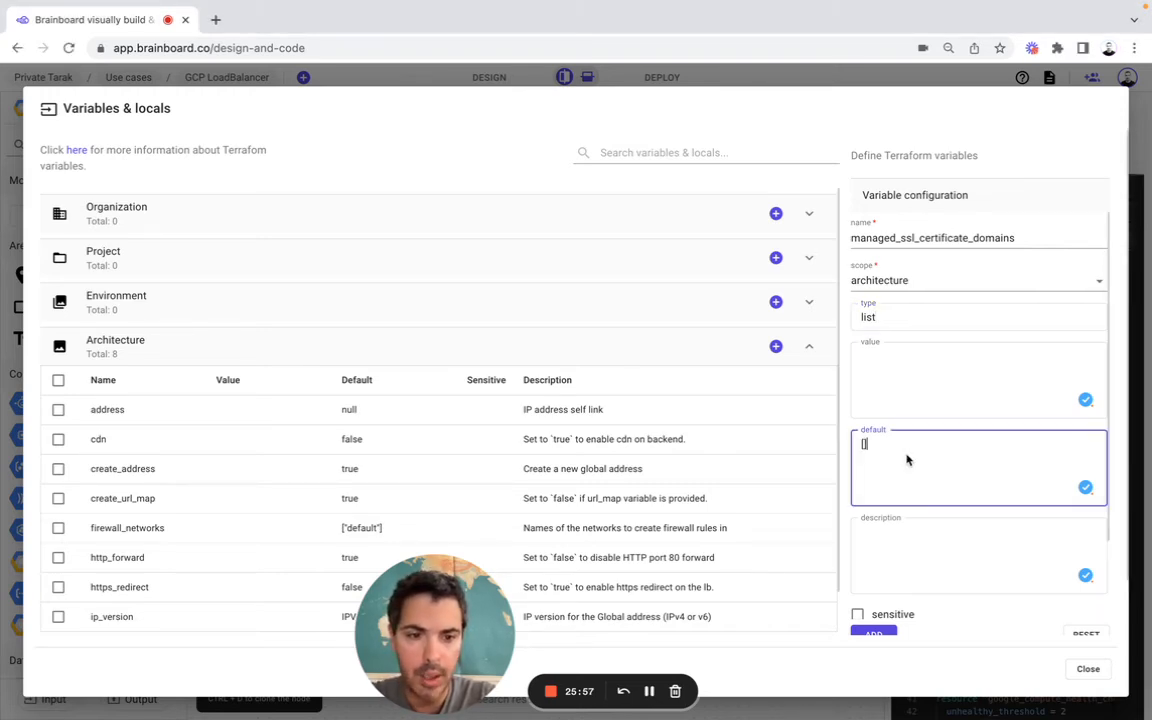
{"action": "left_click", "coordinate": [905, 557]}
{"action": "key", "text": "super+Tab"}
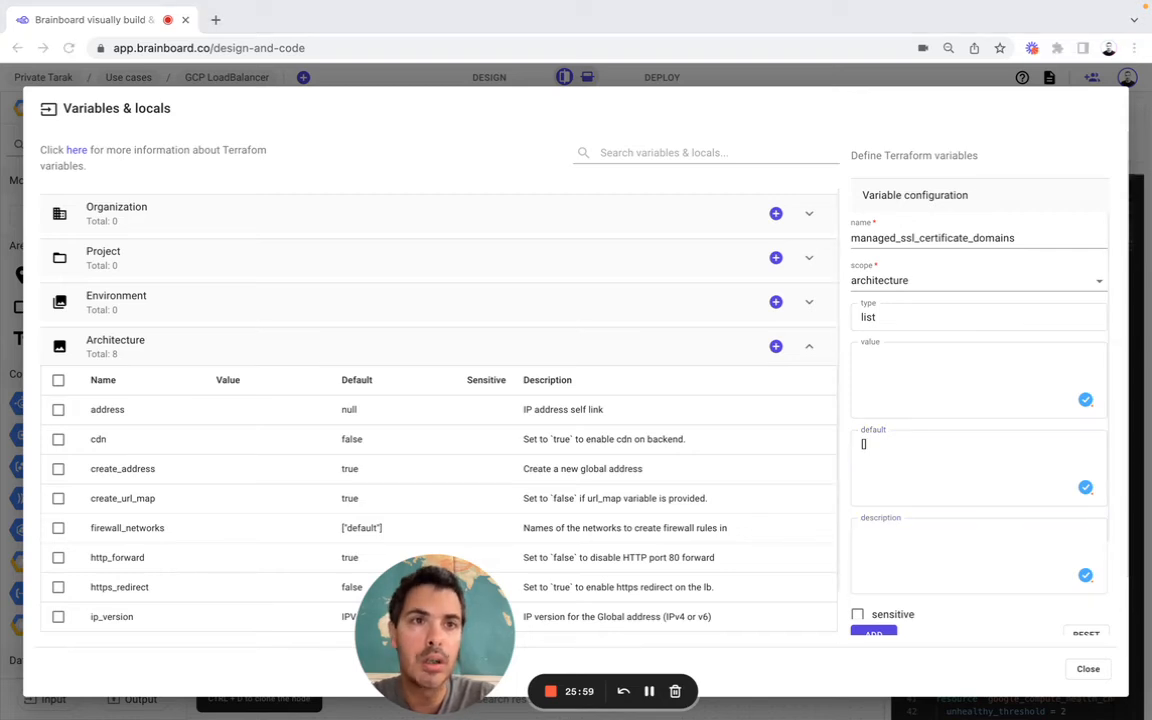
{"action": "left_click", "coordinate": [879, 555]}
{"action": "type", "text": "Create Google-managed SSL certificates for specified domains. Requires `ssl` to be set to `true` and `use_ssl_certificates` set to `false`."}
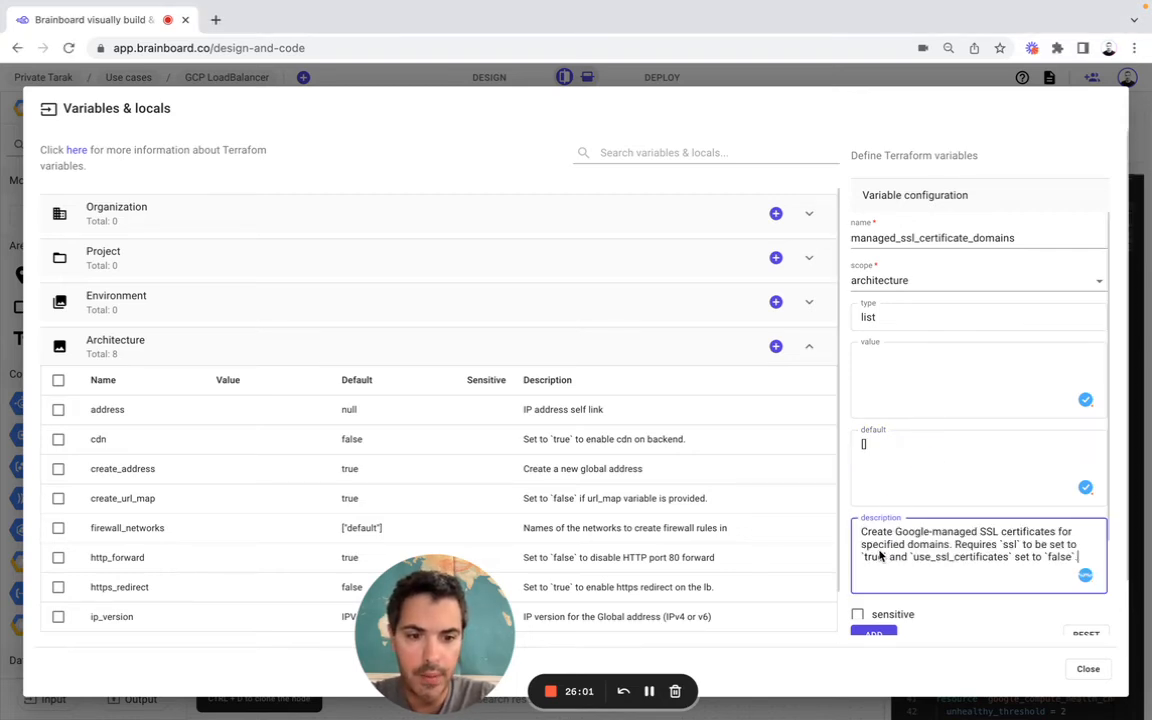
{"action": "left_click", "coordinate": [876, 634]}
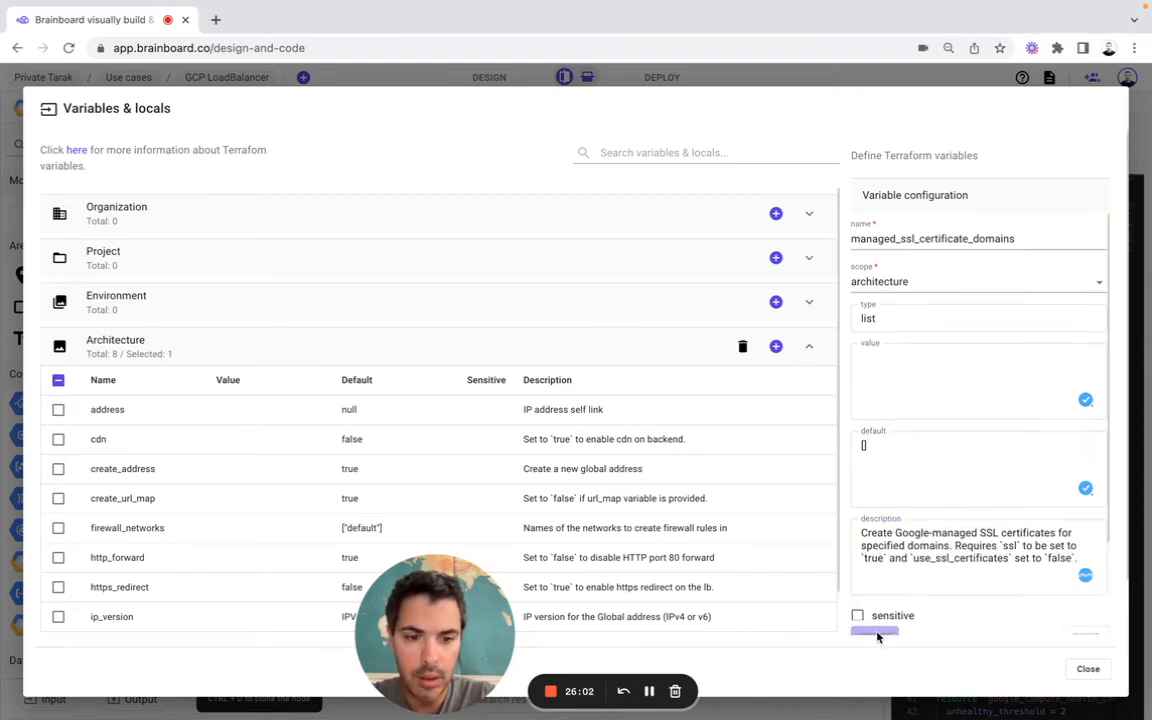
Start an architecture variable named name with type string
{"action": "left_click", "coordinate": [776, 346]}
{"action": "key", "text": "super+Tab"}
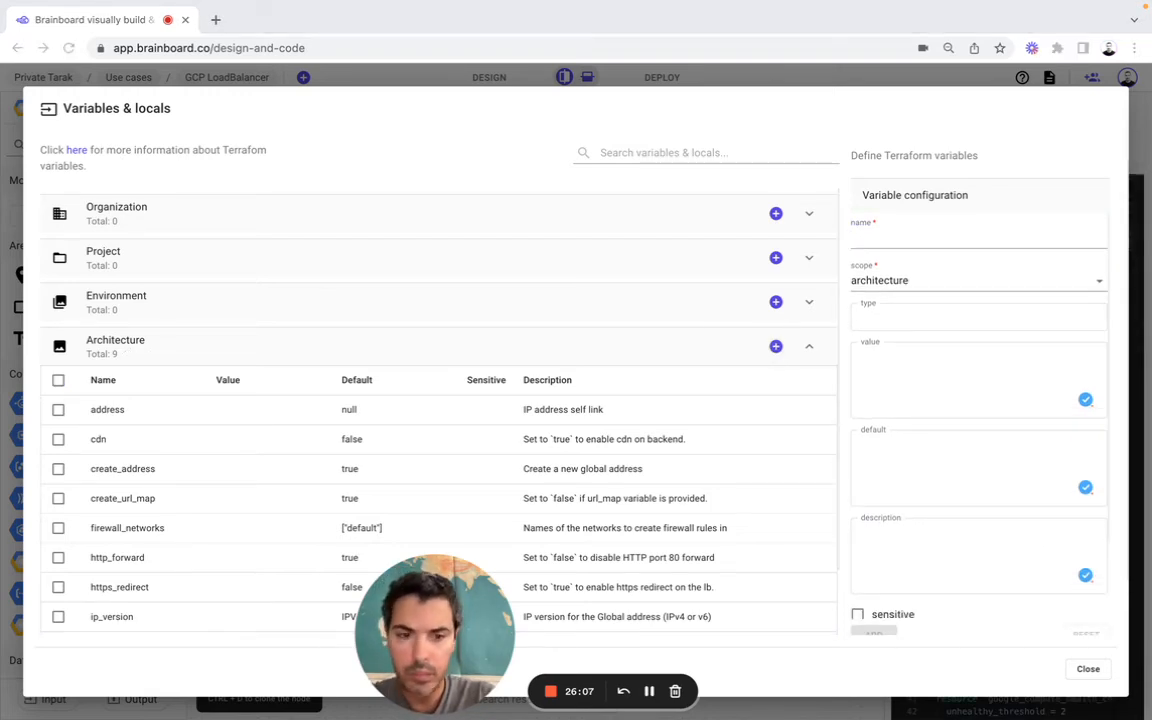
{"action": "left_click", "coordinate": [936, 240]}
{"action": "type", "text": "name"}
{"action": "left_click", "coordinate": [896, 316]}
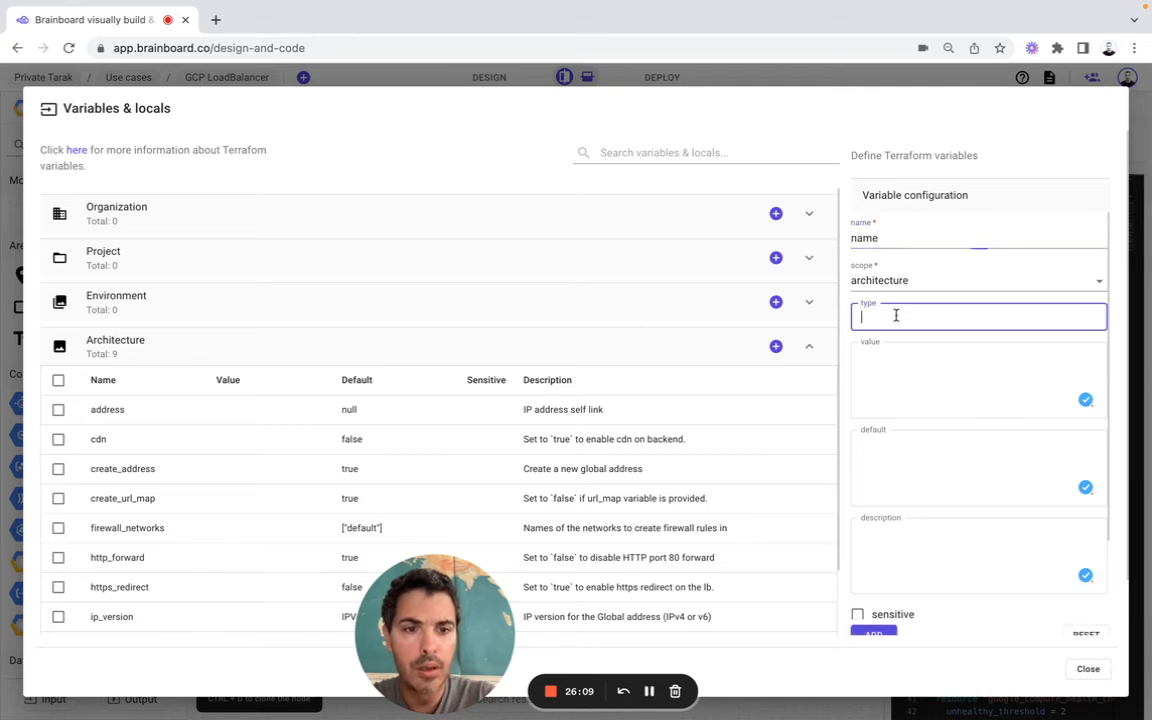
{"action": "type", "text": "string"}
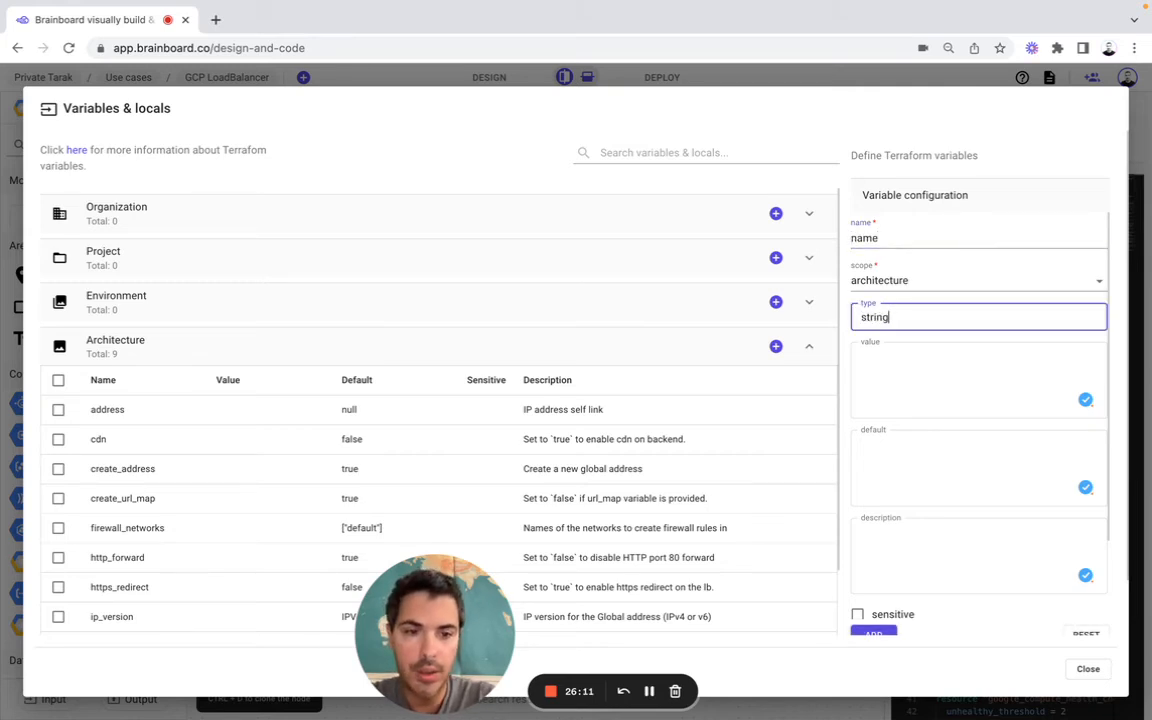
Give the name variable the default Brainboard and the description "Name for the forwarding rule and prefix for supporting resources", and add it
{"action": "left_click", "coordinate": [906, 497]}
{"action": "key", "text": "super+Tab"}
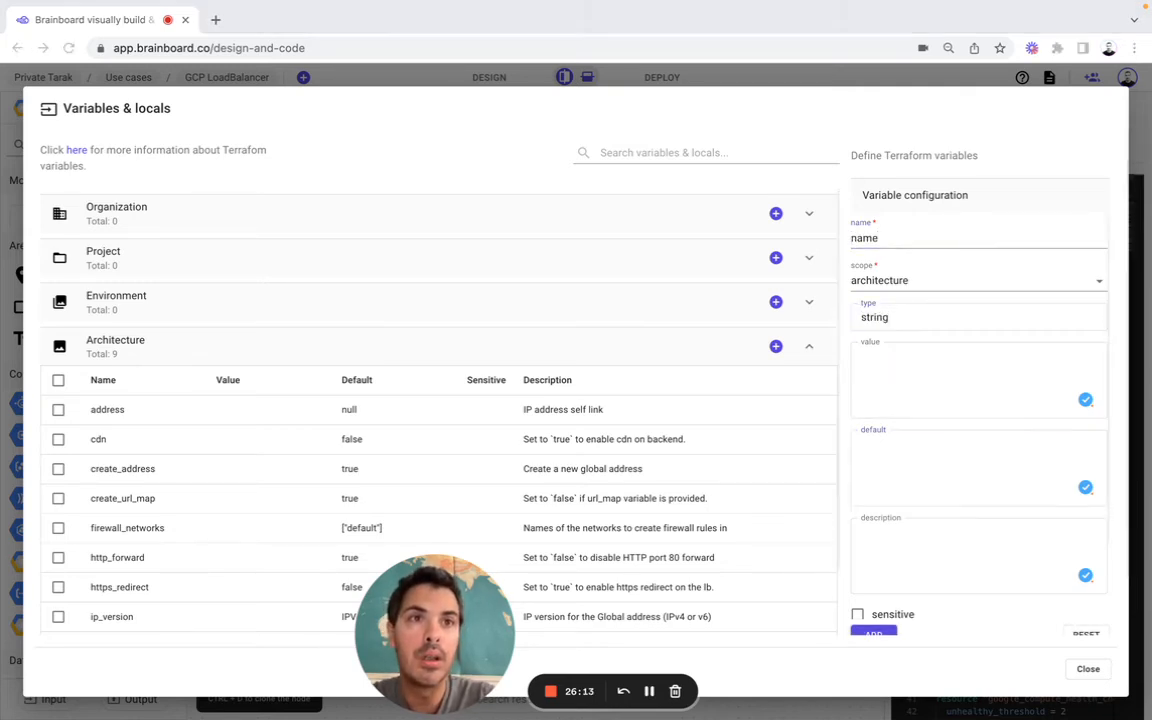
{"action": "left_click", "coordinate": [899, 493]}
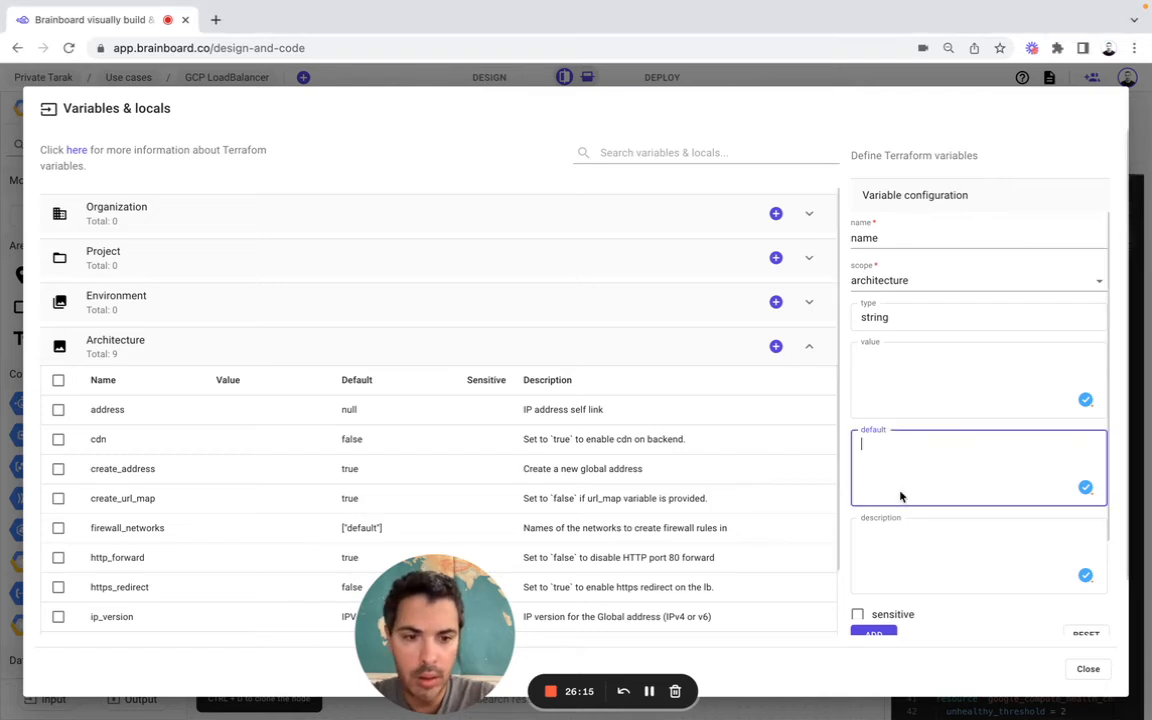
{"action": "type", "text": "Brainboard"}
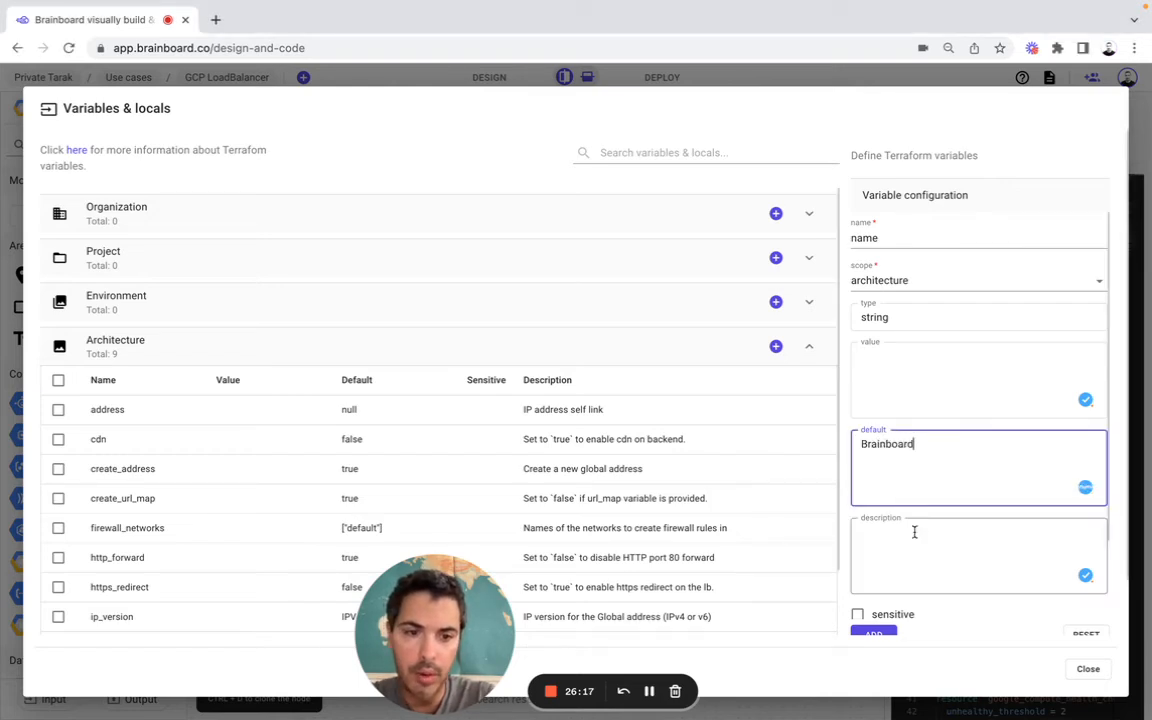
{"action": "key", "text": "super+Tab"}
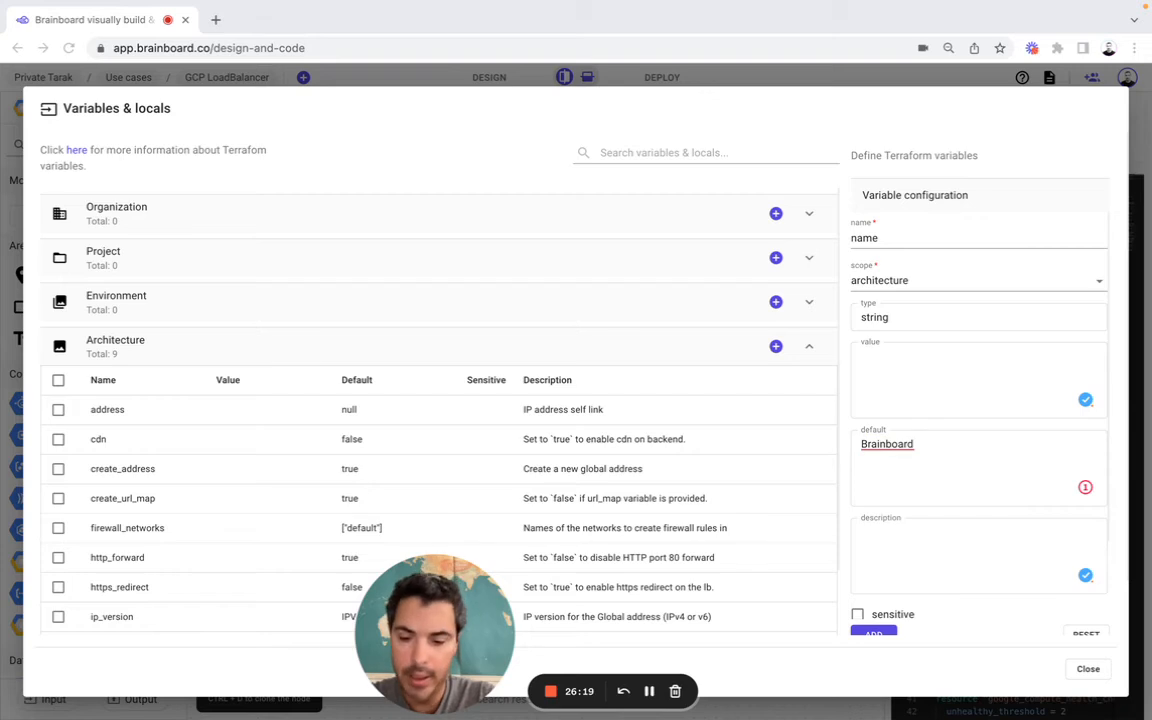
{"action": "key", "text": "super+Tab"}
{"action": "left_click", "coordinate": [910, 543]}
{"action": "type", "text": "Name for the forwarding rule and prefix for supporting resources"}
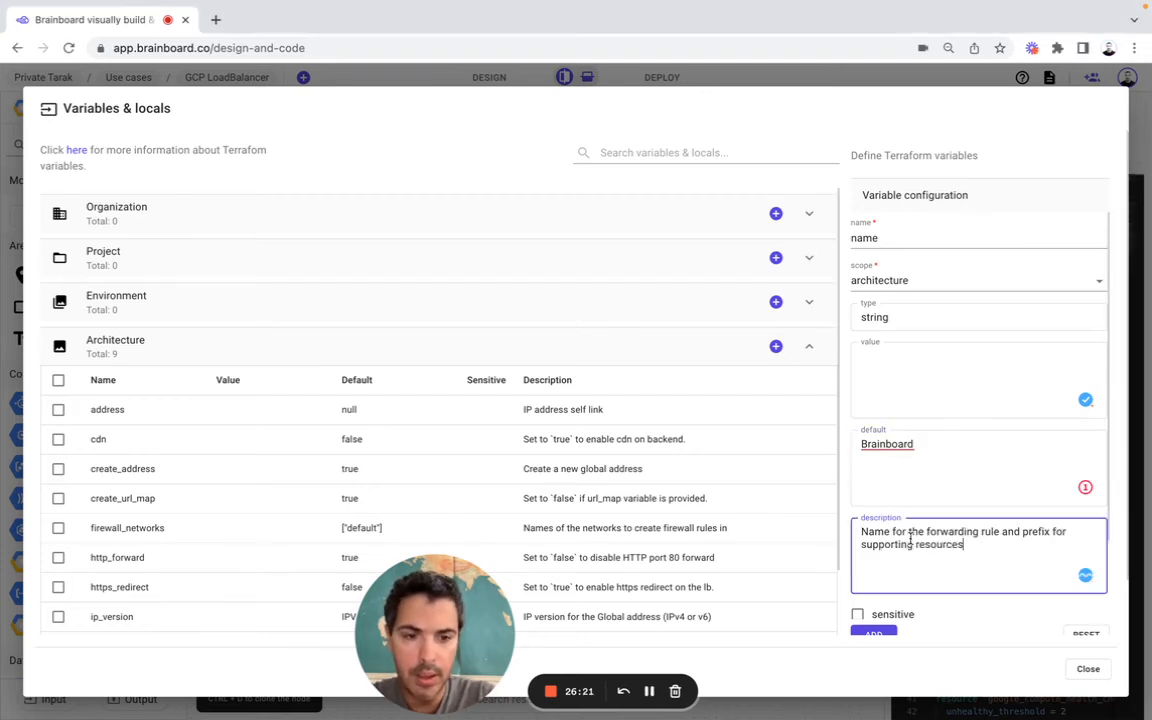
{"action": "left_click", "coordinate": [873, 632]}
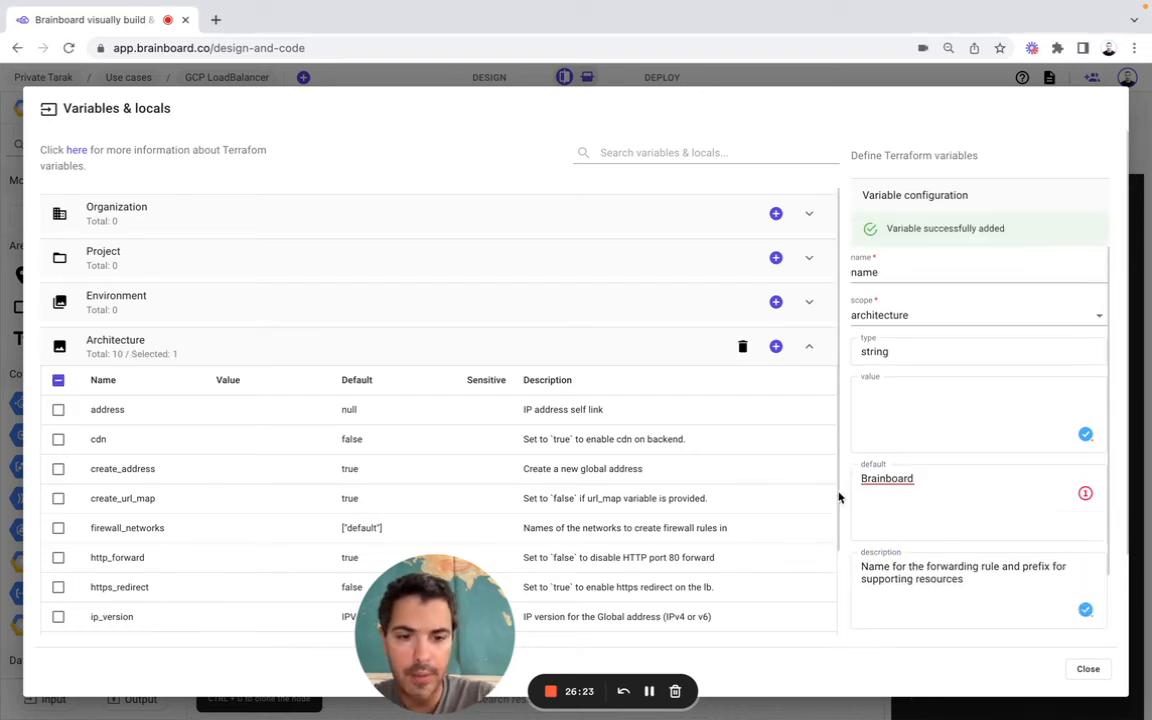
Start an architecture variable named private_key with type string
{"action": "left_click", "coordinate": [777, 348]}
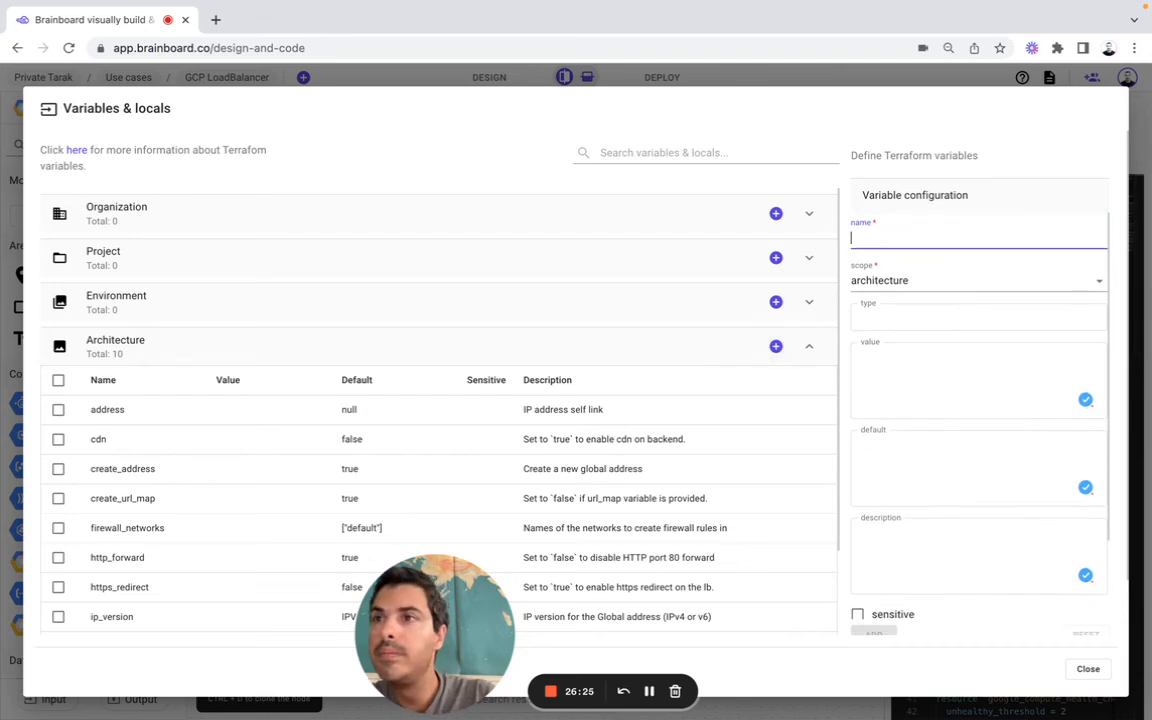
{"action": "key", "text": "super+Tab"}
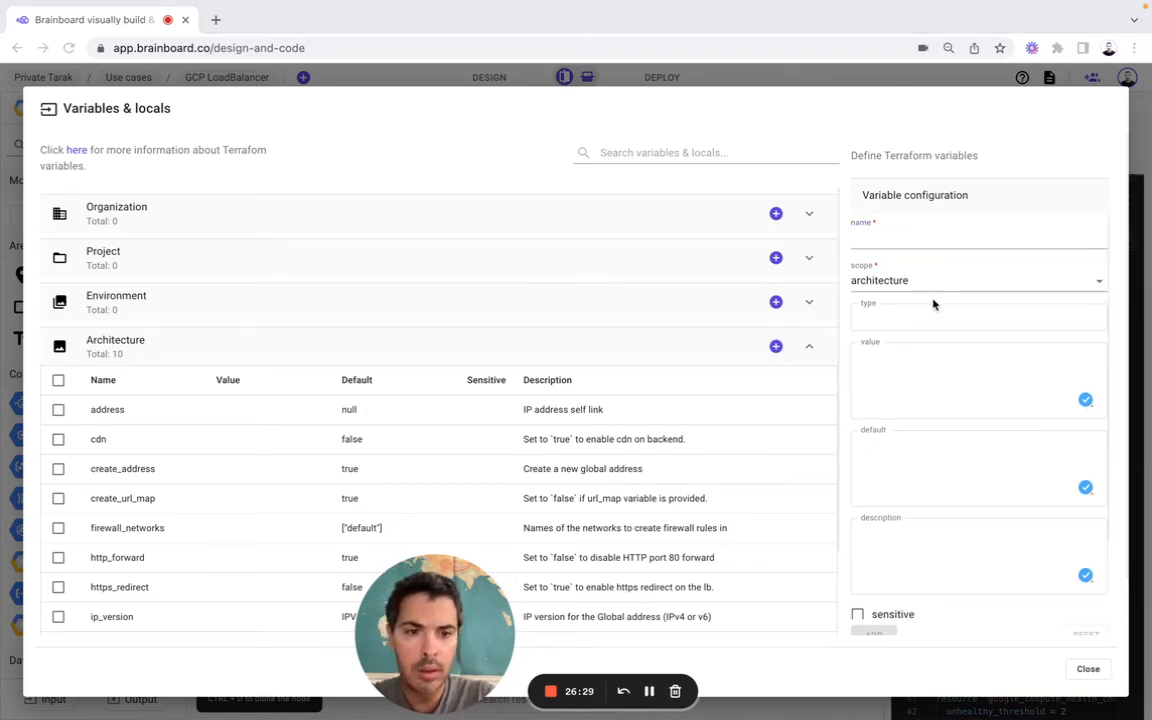
{"action": "left_click", "coordinate": [913, 240]}
{"action": "type", "text": "private_key"}
{"action": "left_click", "coordinate": [890, 313]}
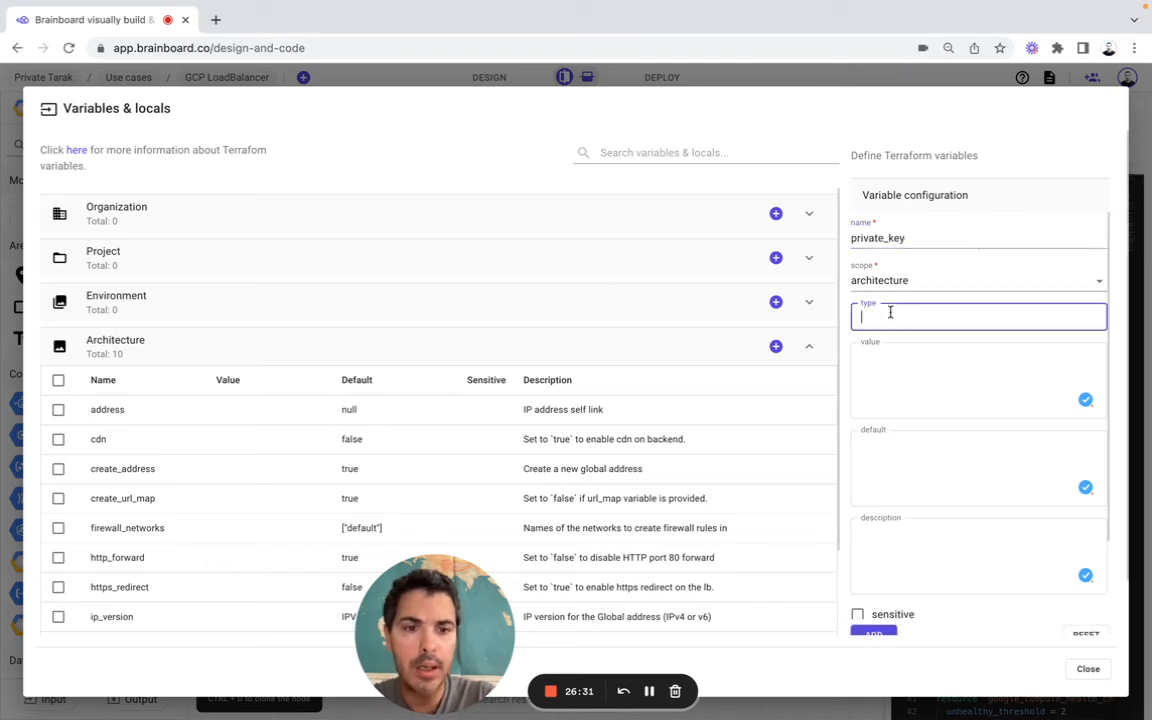
{"action": "type", "text": "string"}
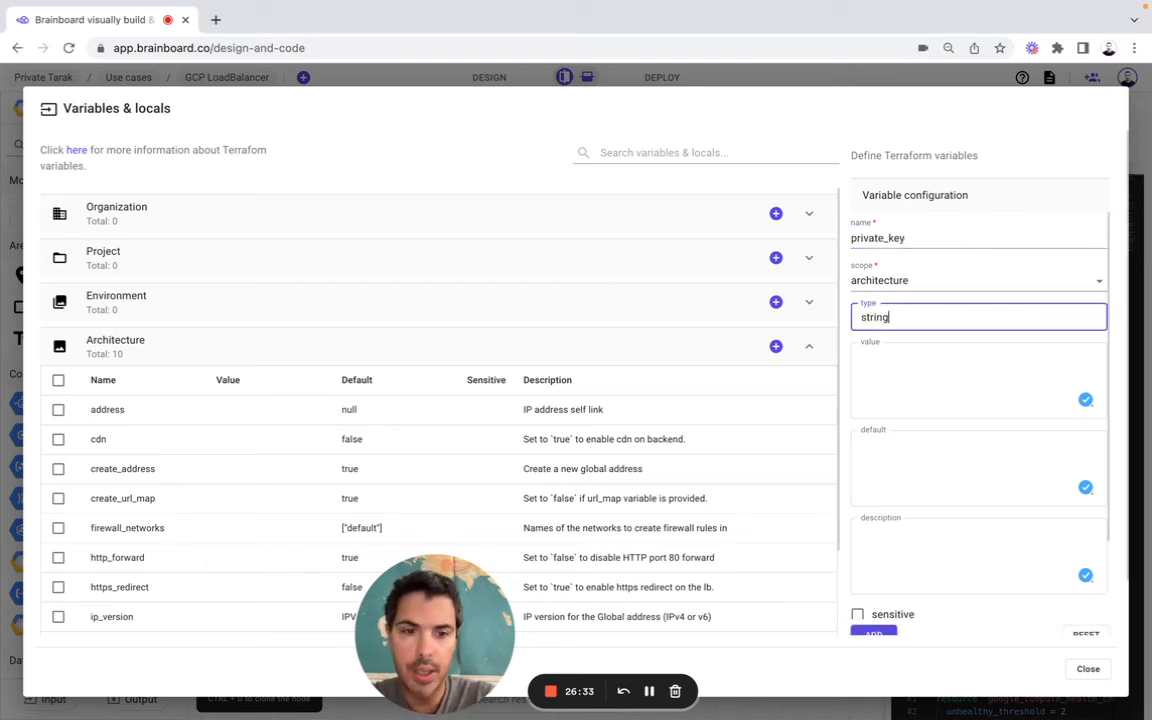
Add private_key with default null and description "Content of the private SSL key. Required if `ssl` is `true` and `ssl_certificates` is empty."
{"action": "left_click", "coordinate": [903, 468]}
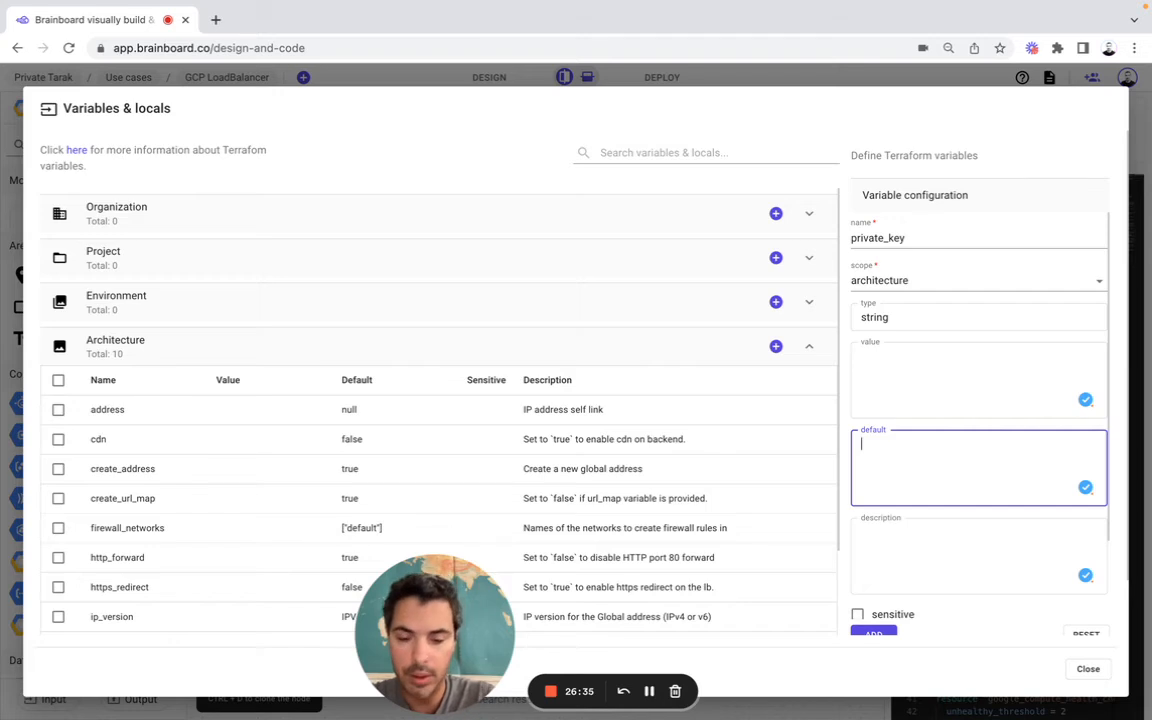
{"action": "type", "text": "null"}
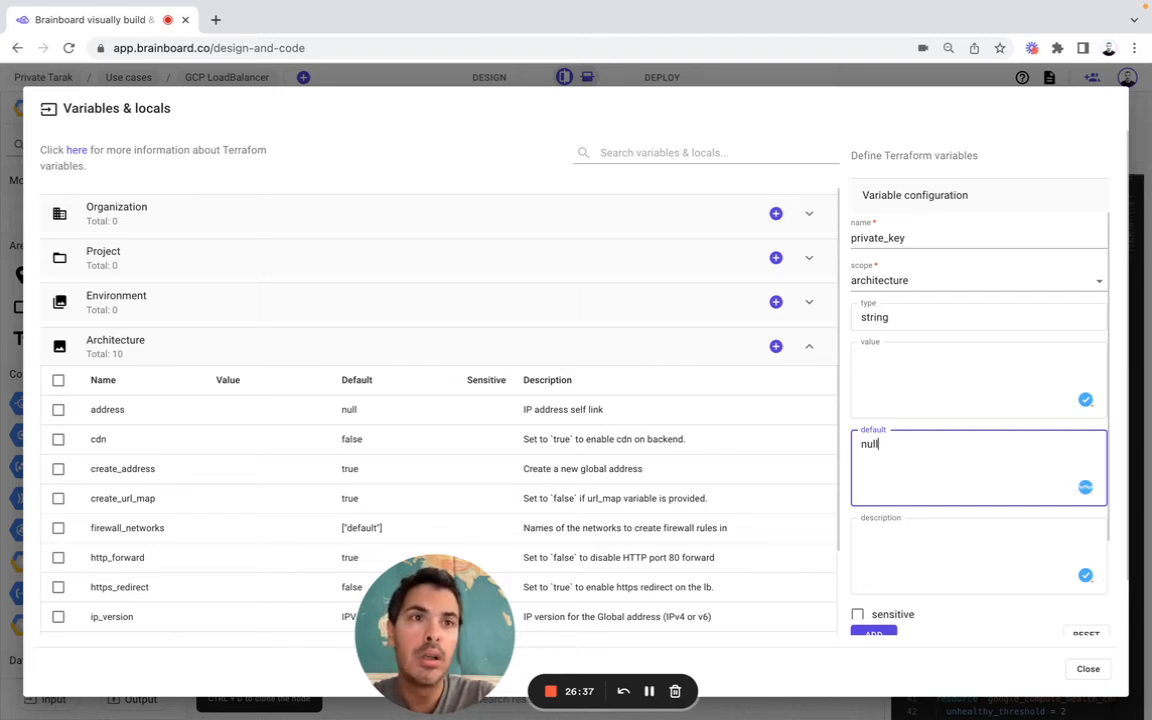
{"action": "key", "text": "super+Tab"}
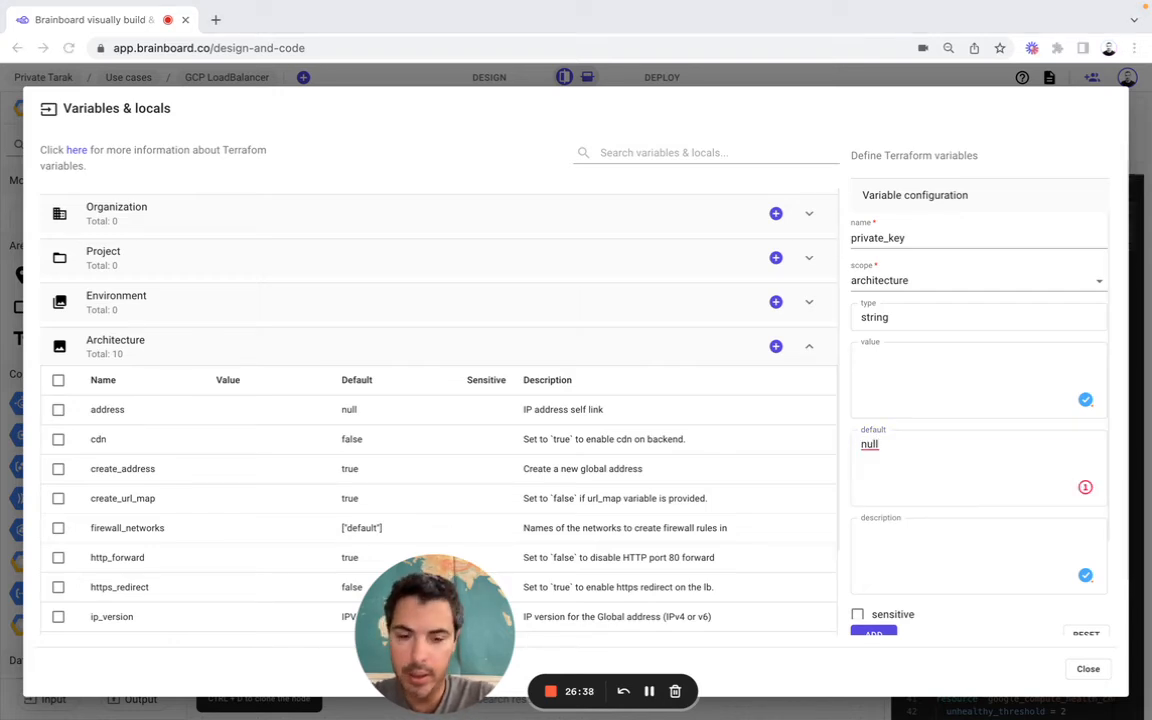
{"action": "left_click", "coordinate": [941, 558]}
{"action": "type", "text": "Content of the private SSL key. Required if `ssl` is `true` and `ssl_certificates` is empty."}
{"action": "left_click", "coordinate": [876, 634]}
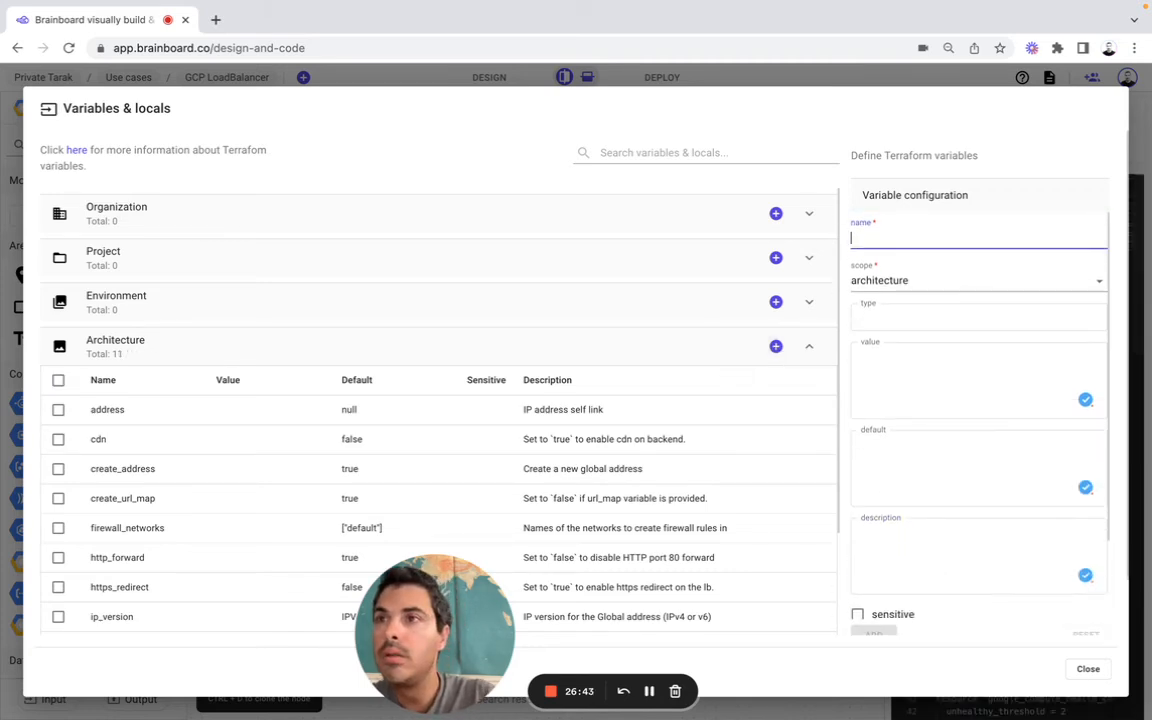
Start an architecture variable named quic with type bool
{"action": "key", "text": "super+Tab"}
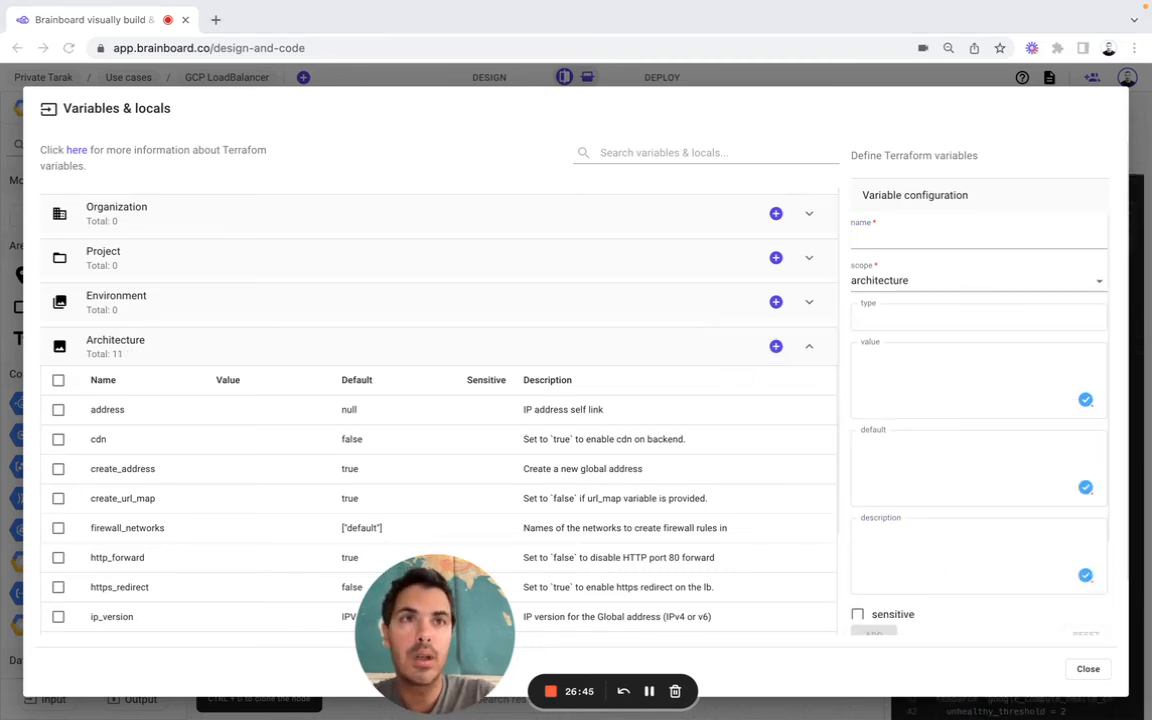
{"action": "left_click", "coordinate": [885, 238]}
{"action": "type", "text": "quic"}
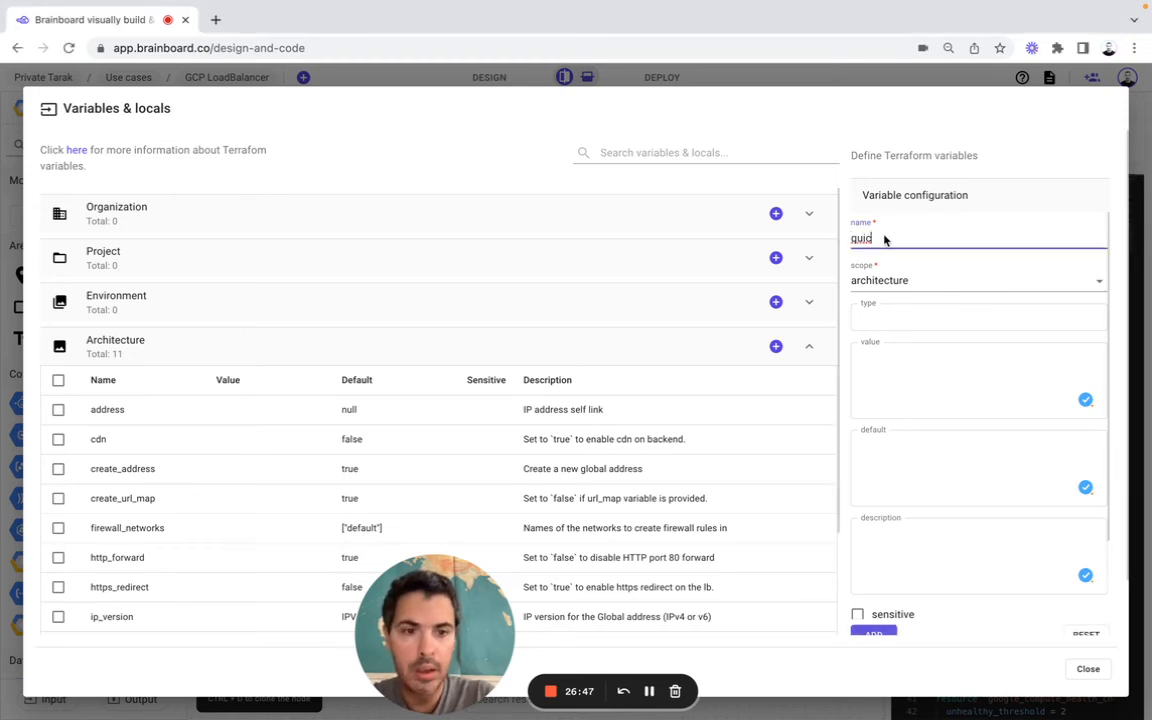
{"action": "left_click", "coordinate": [884, 316]}
{"action": "type", "text": "bool"}
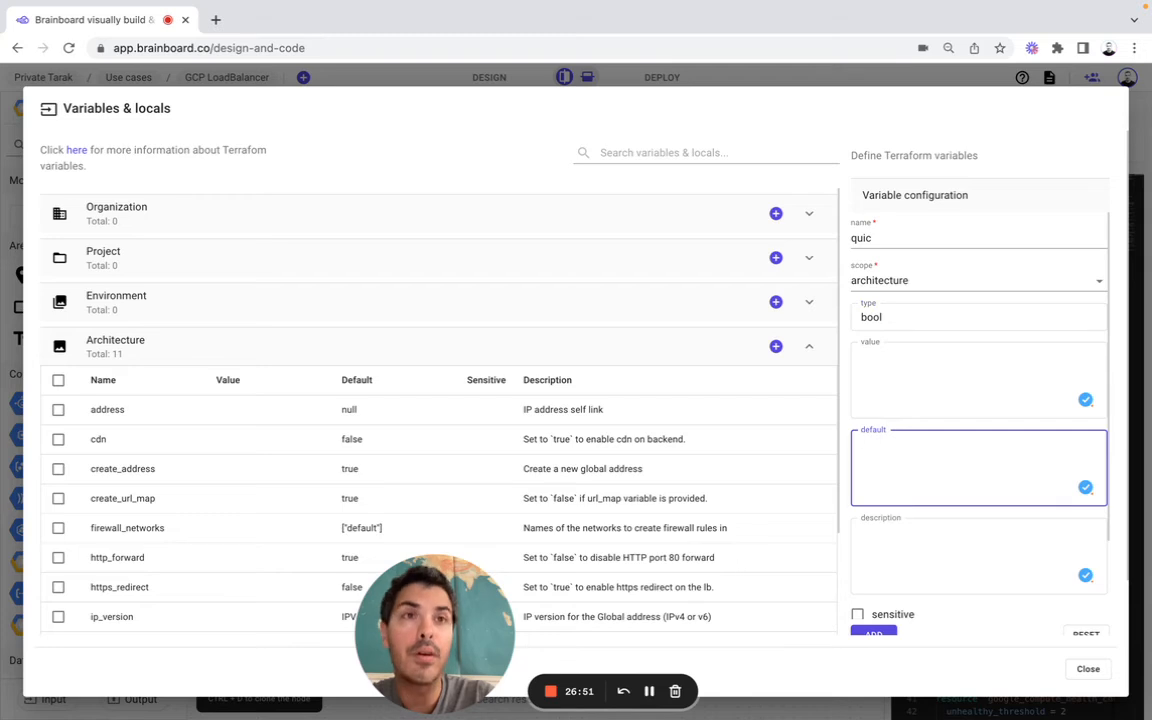
Give quic the default false and the description "Set to `true` to enable QUIC support", and add it
{"action": "key", "text": "super+Tab"}
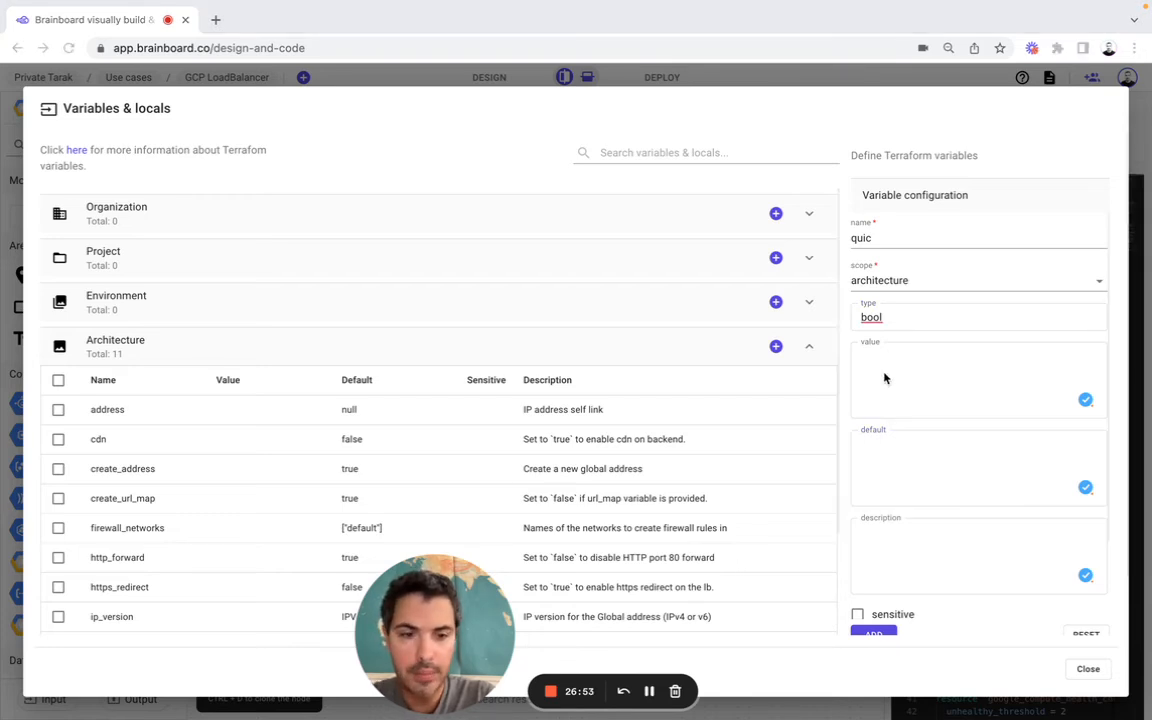
{"action": "left_click", "coordinate": [869, 463]}
{"action": "type", "text": "false"}
{"action": "left_click", "coordinate": [895, 537]}
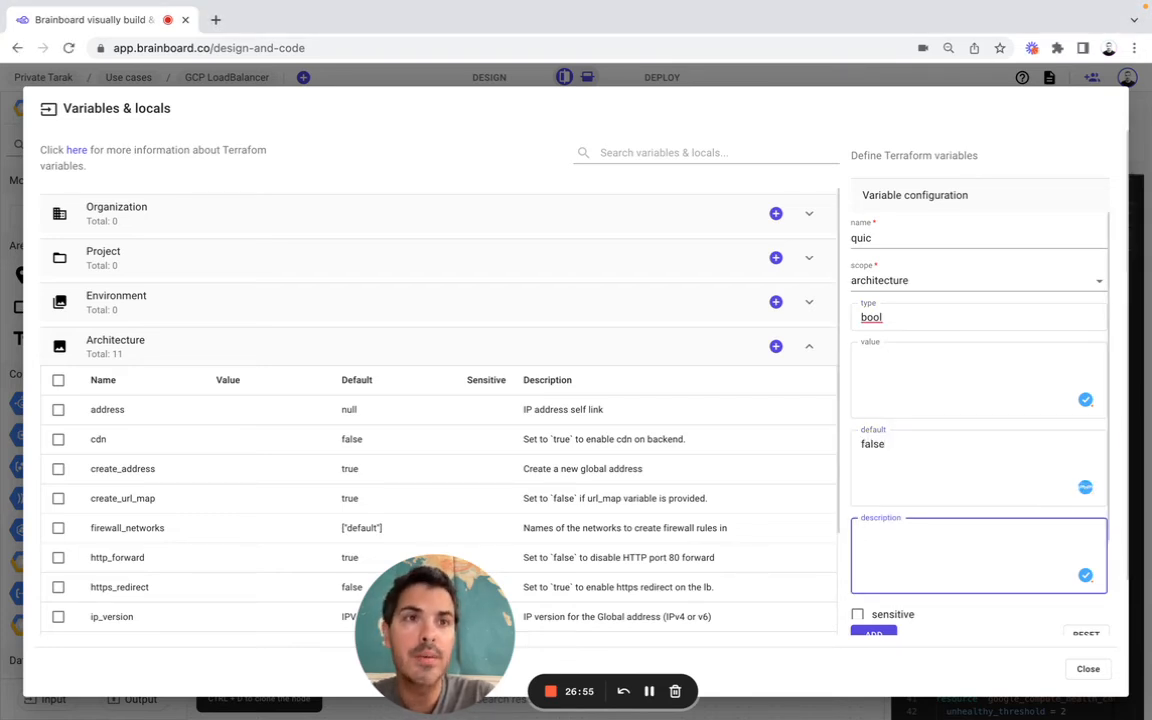
{"action": "key", "text": "super+Tab"}
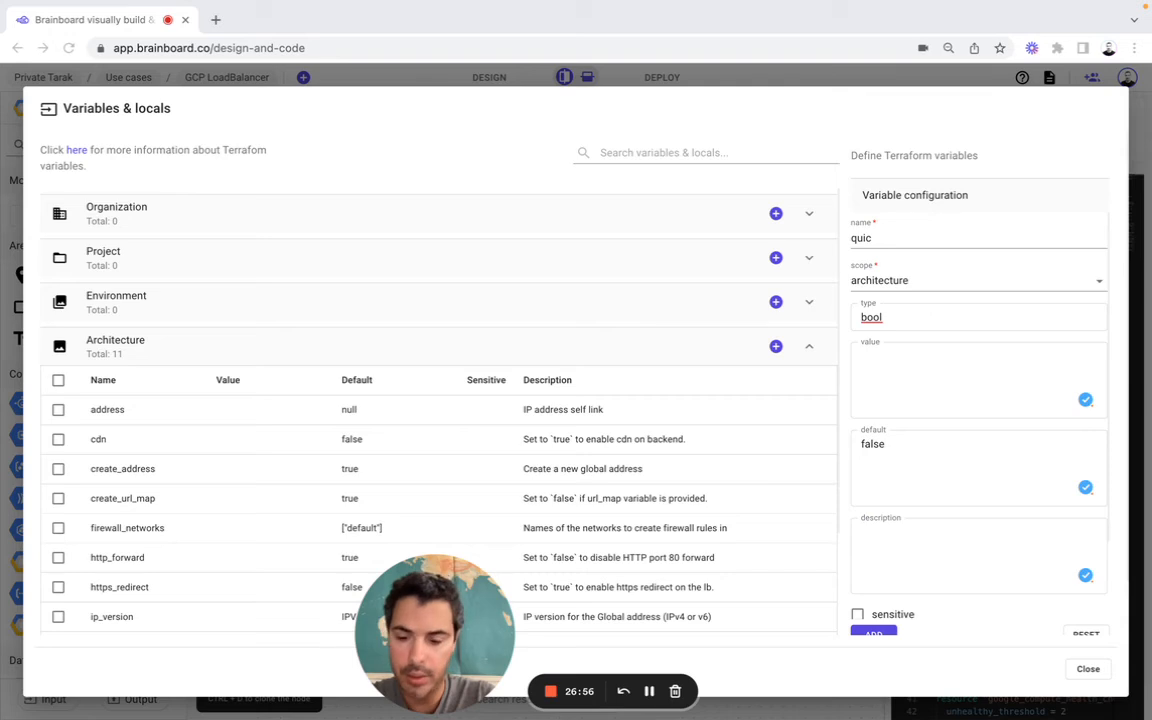
{"action": "left_click", "coordinate": [897, 550]}
{"action": "type", "text": "Set to `true` to enable QUIC support"}
{"action": "left_click", "coordinate": [880, 634]}
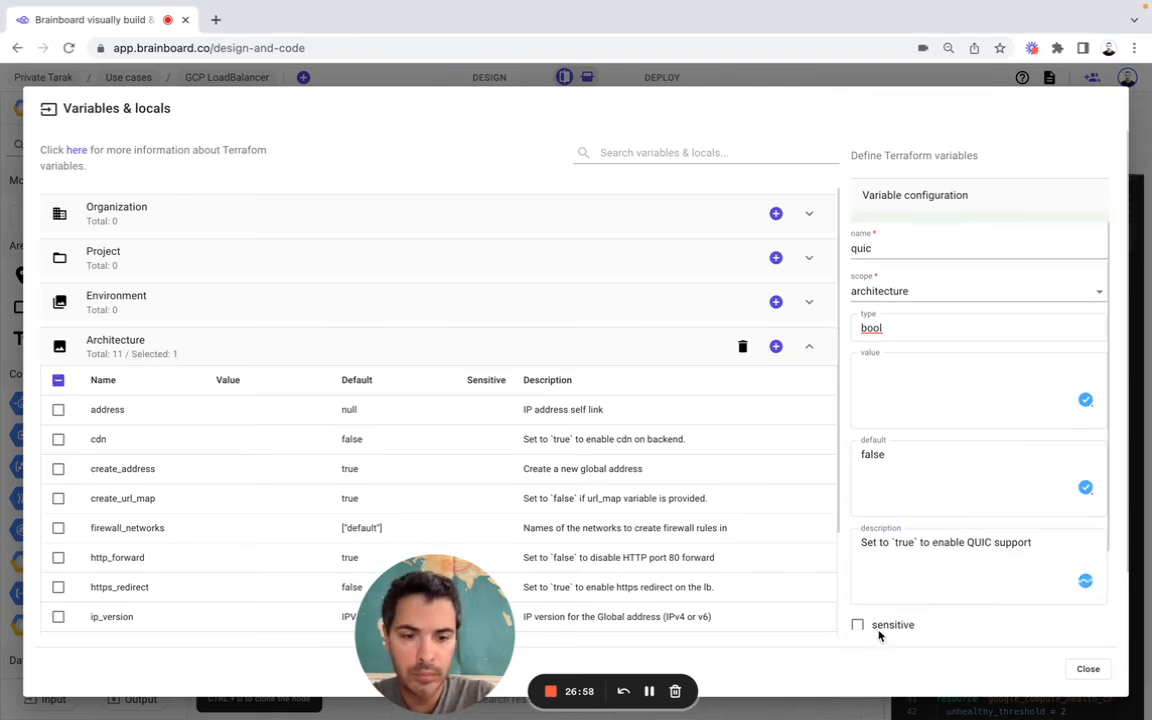
Start an architecture variable named security_policy with type string
{"action": "left_click", "coordinate": [776, 348]}
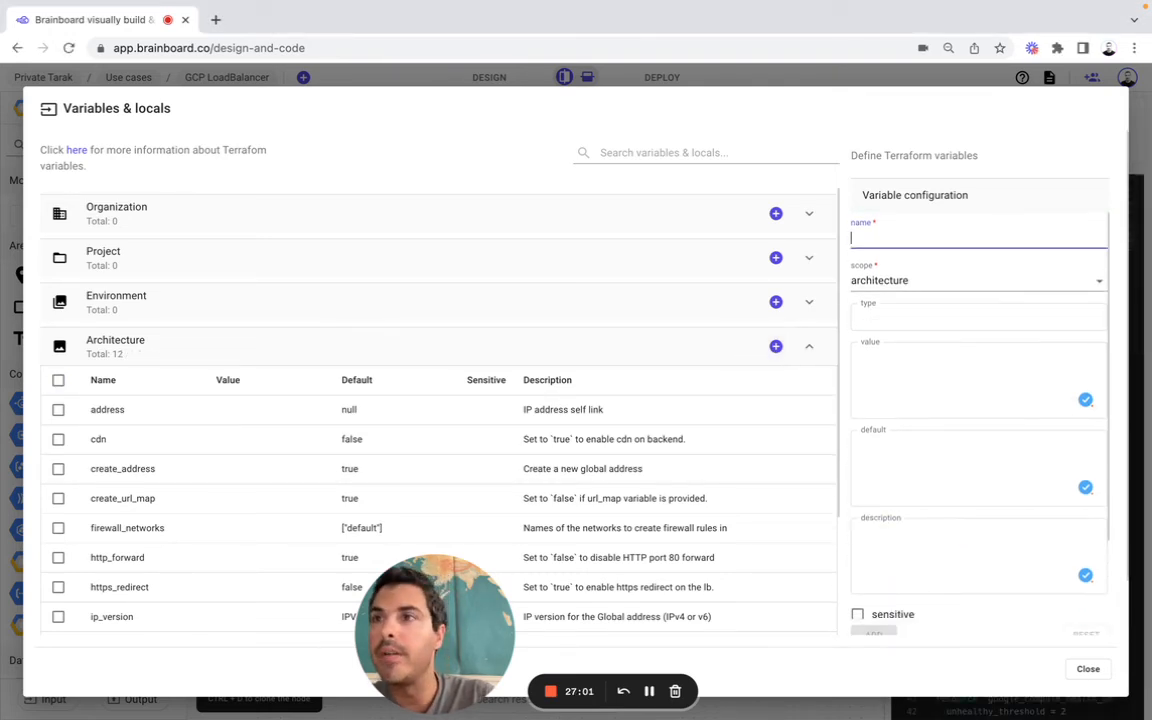
{"action": "key", "text": "super+Tab"}
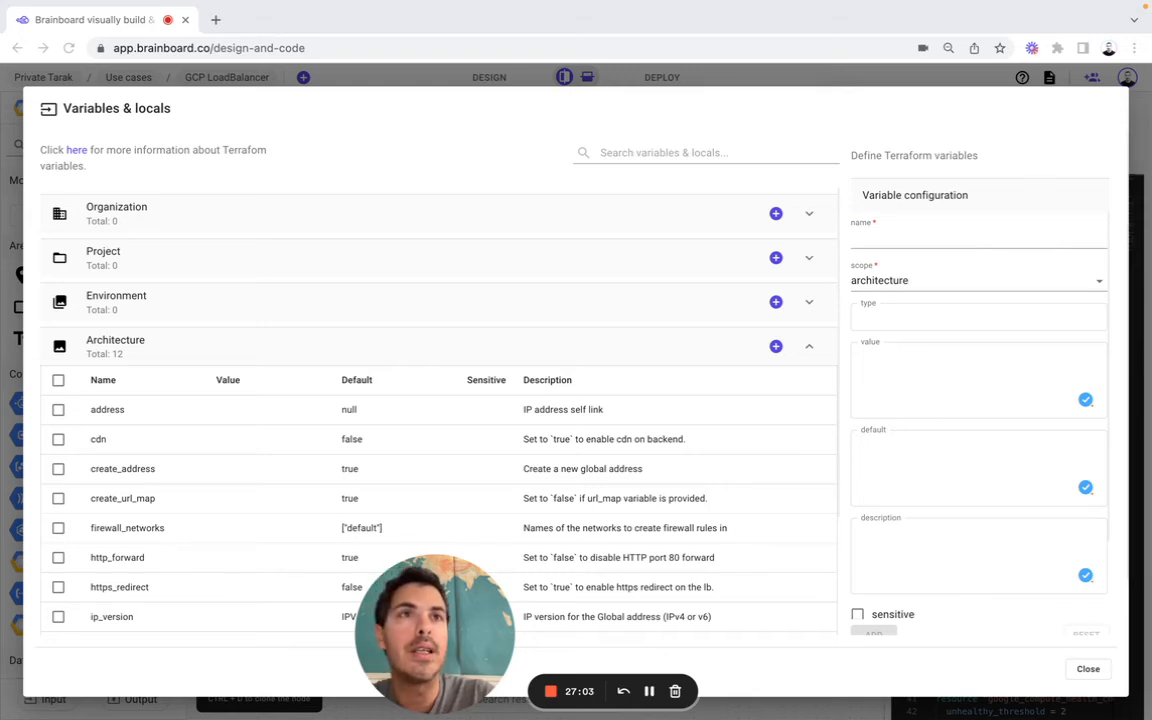
{"action": "left_click", "coordinate": [921, 238]}
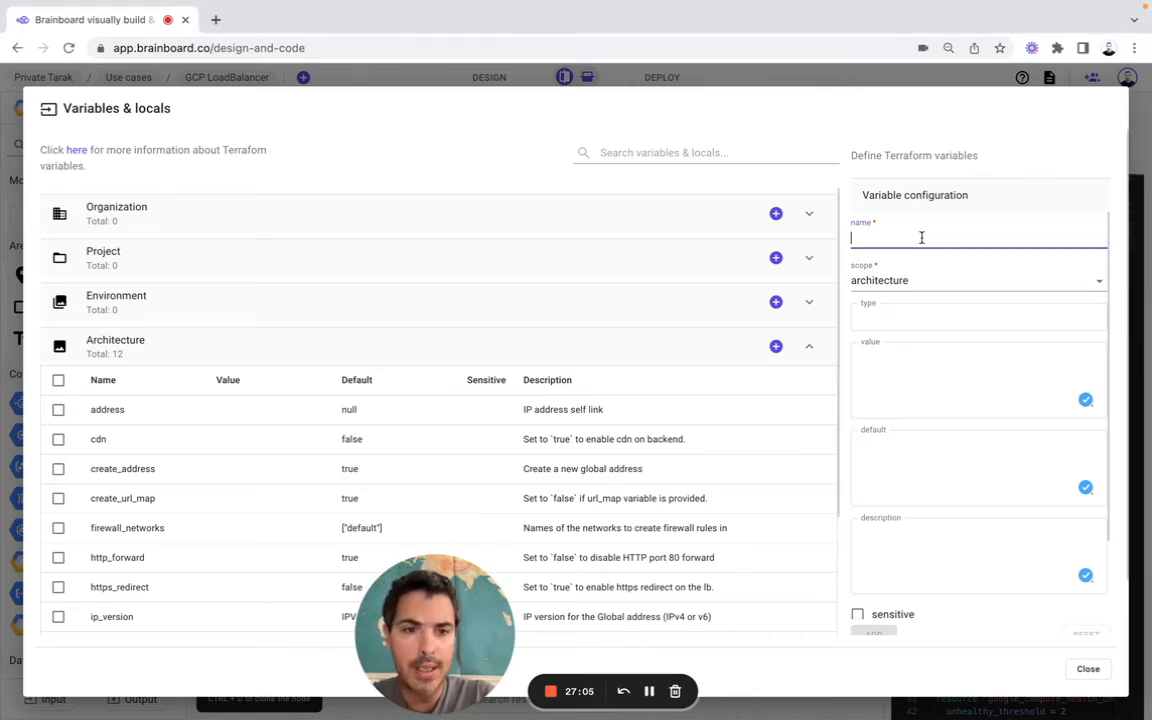
{"action": "type", "text": "security_policy"}
{"action": "left_click", "coordinate": [899, 319]}
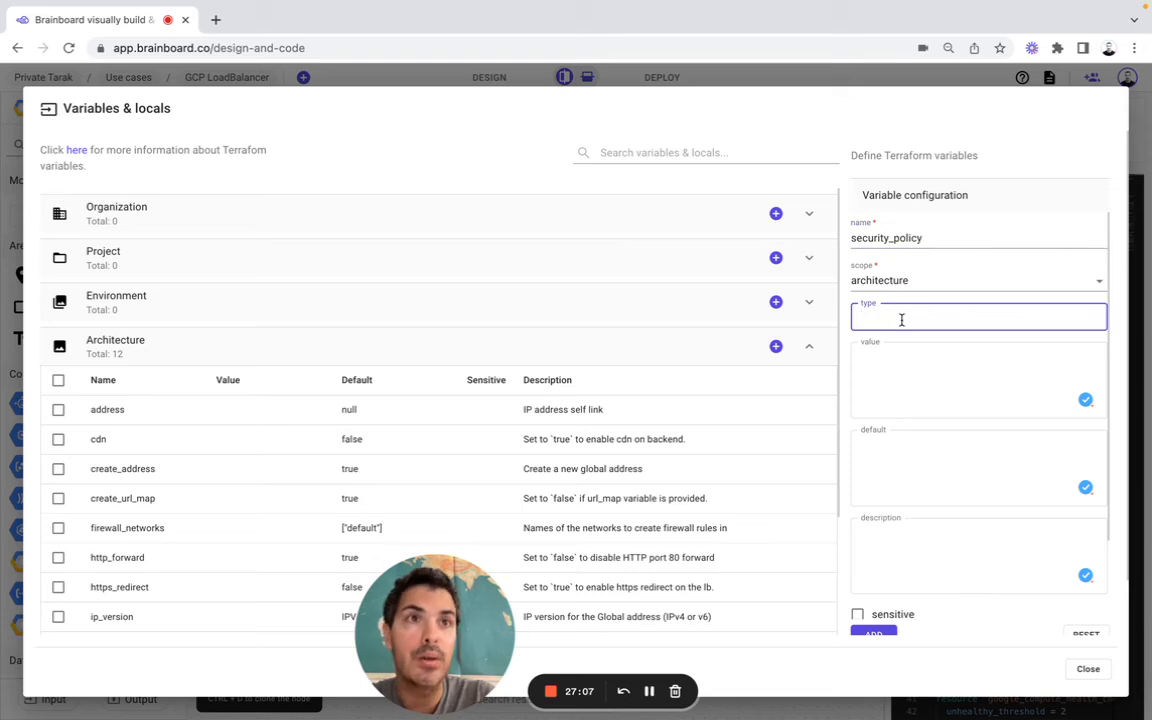
{"action": "type", "text": "string"}
Give security_policy the default null and the description "The resource URL for the security policy to associate with the backend service", and add it
{"action": "left_click", "coordinate": [917, 475]}
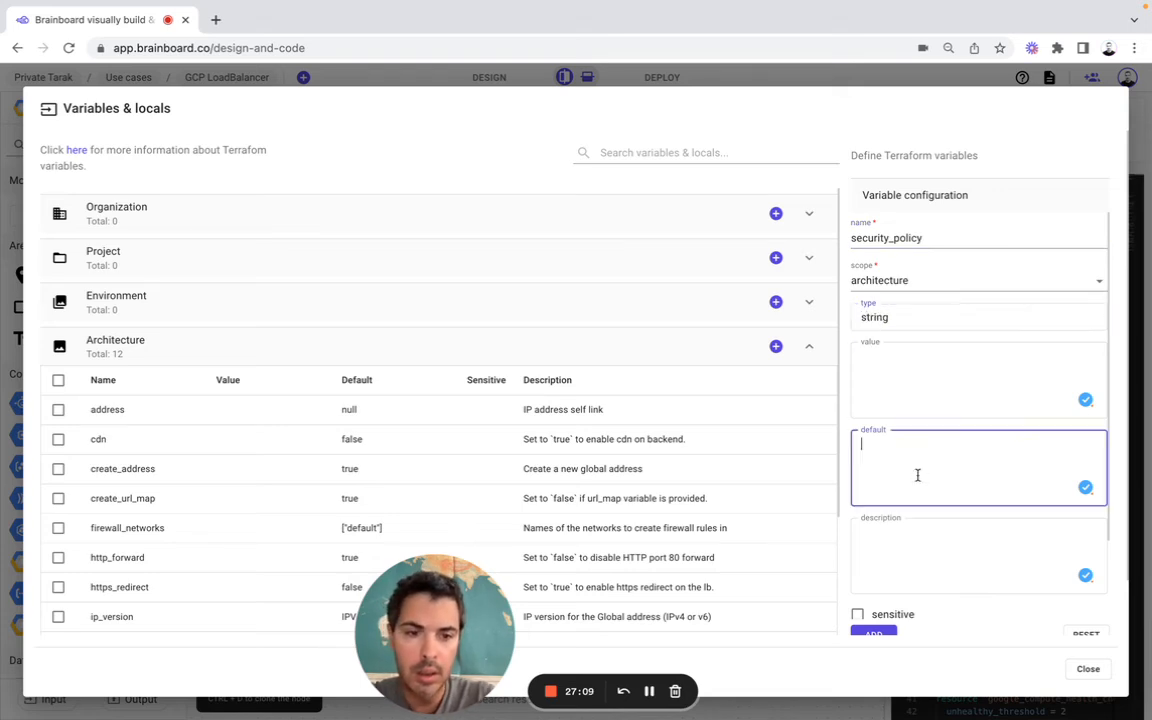
{"action": "key", "text": "super+Tab"}
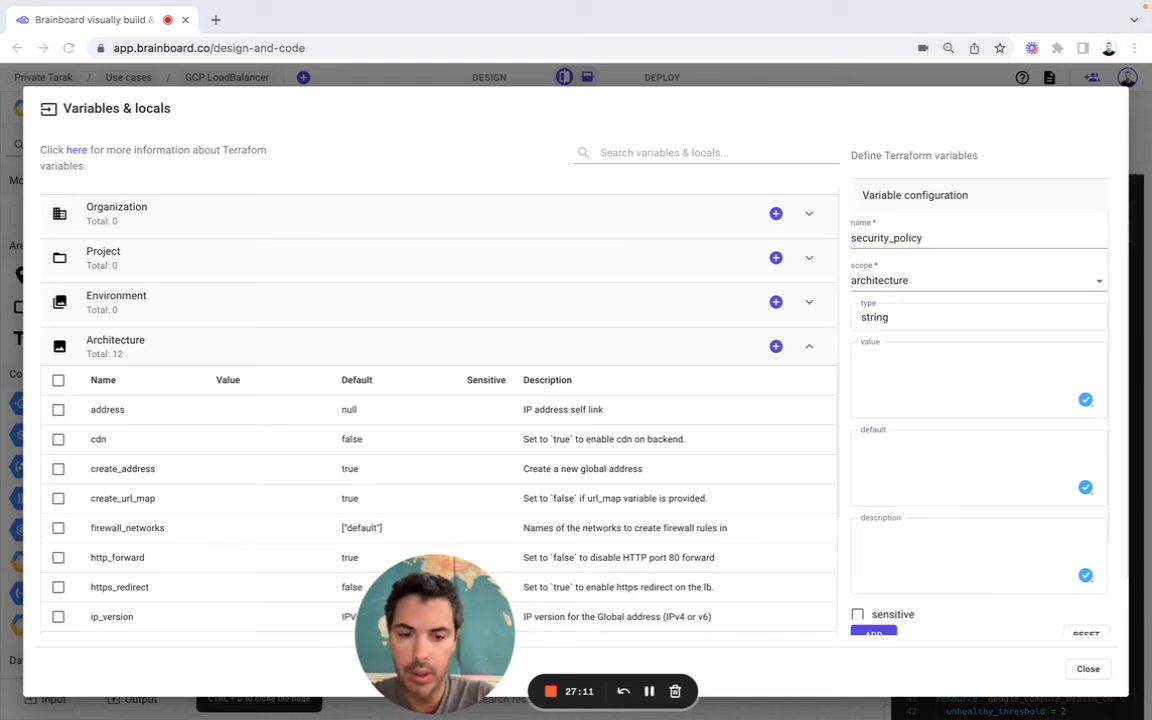
{"action": "left_click", "coordinate": [892, 452]}
{"action": "type", "text": "null"}
{"action": "left_click", "coordinate": [905, 540]}
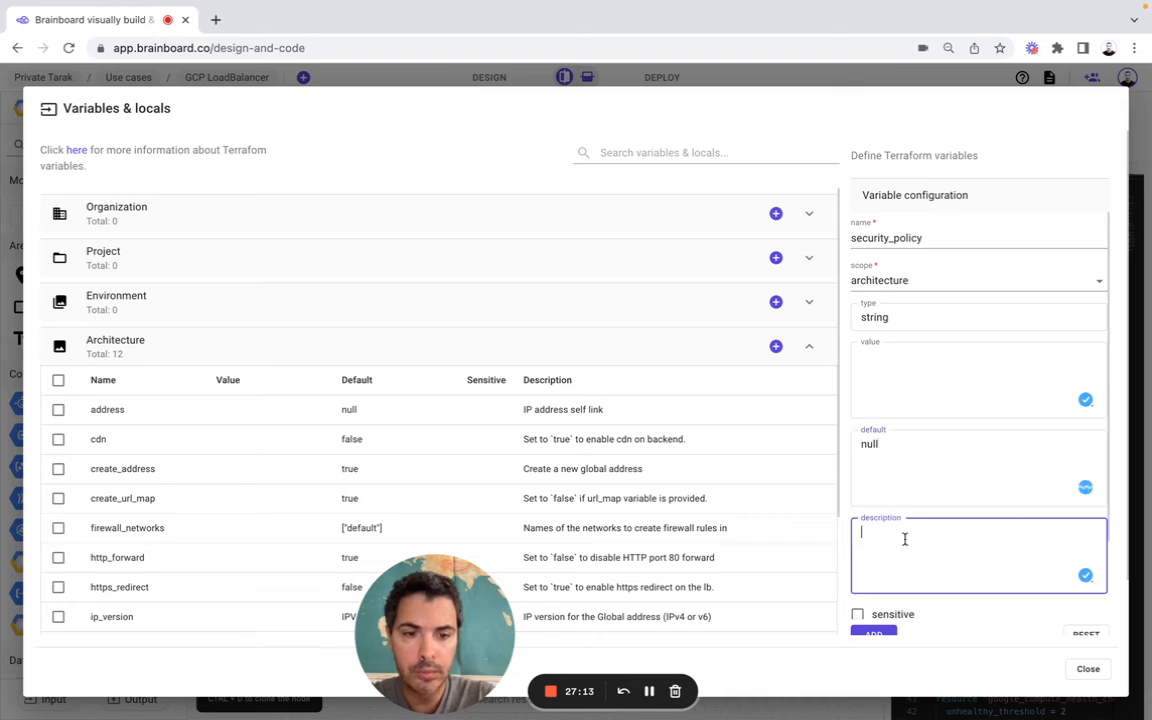
{"action": "key", "text": "super+Tab"}
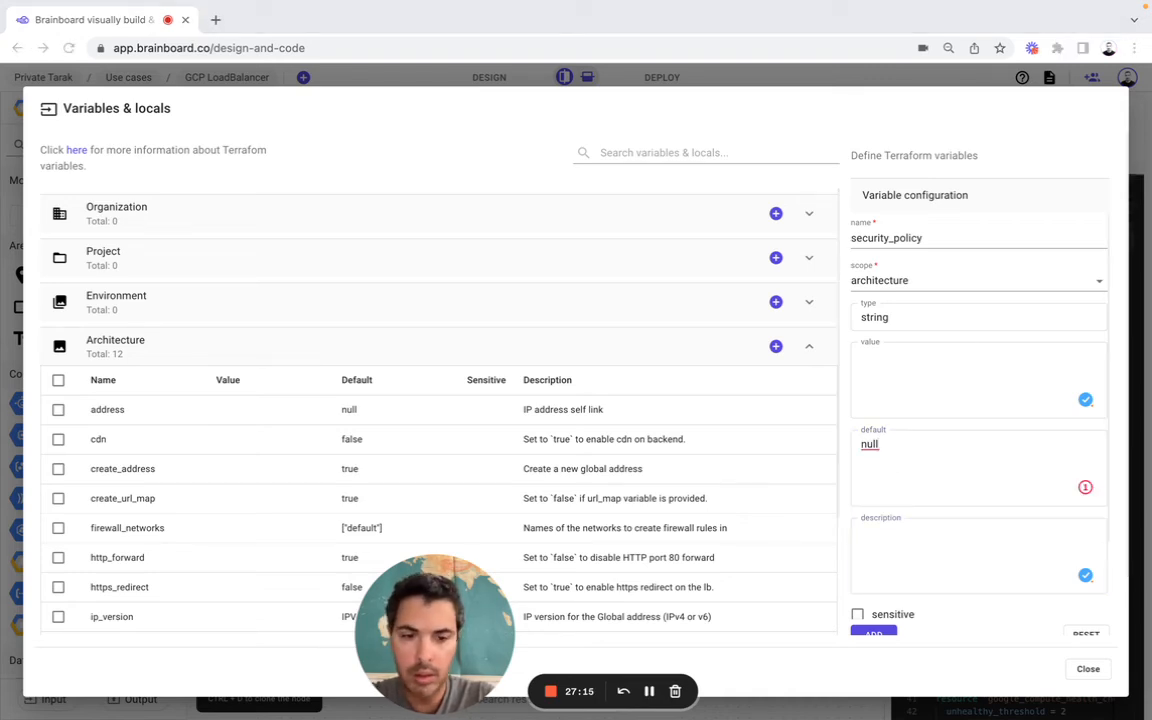
{"action": "key", "text": "super+Tab"}
{"action": "type", "text": "The resource URL for the security policy to associate with the backend service"}
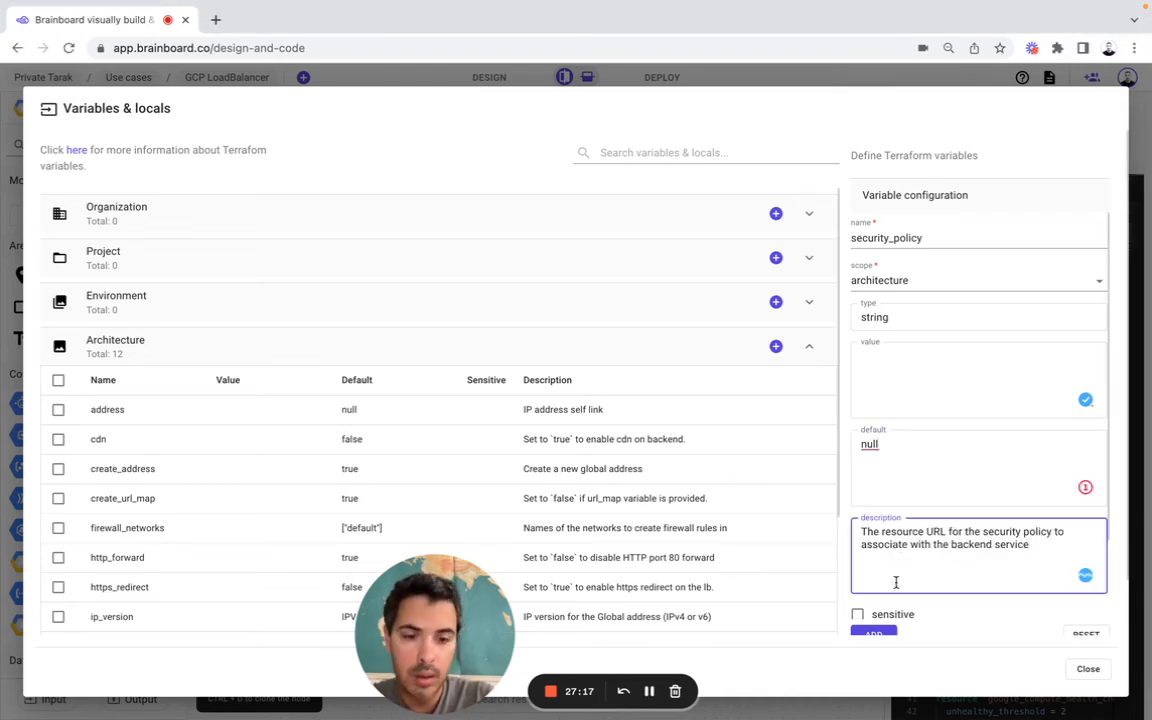
{"action": "left_click", "coordinate": [880, 632]}
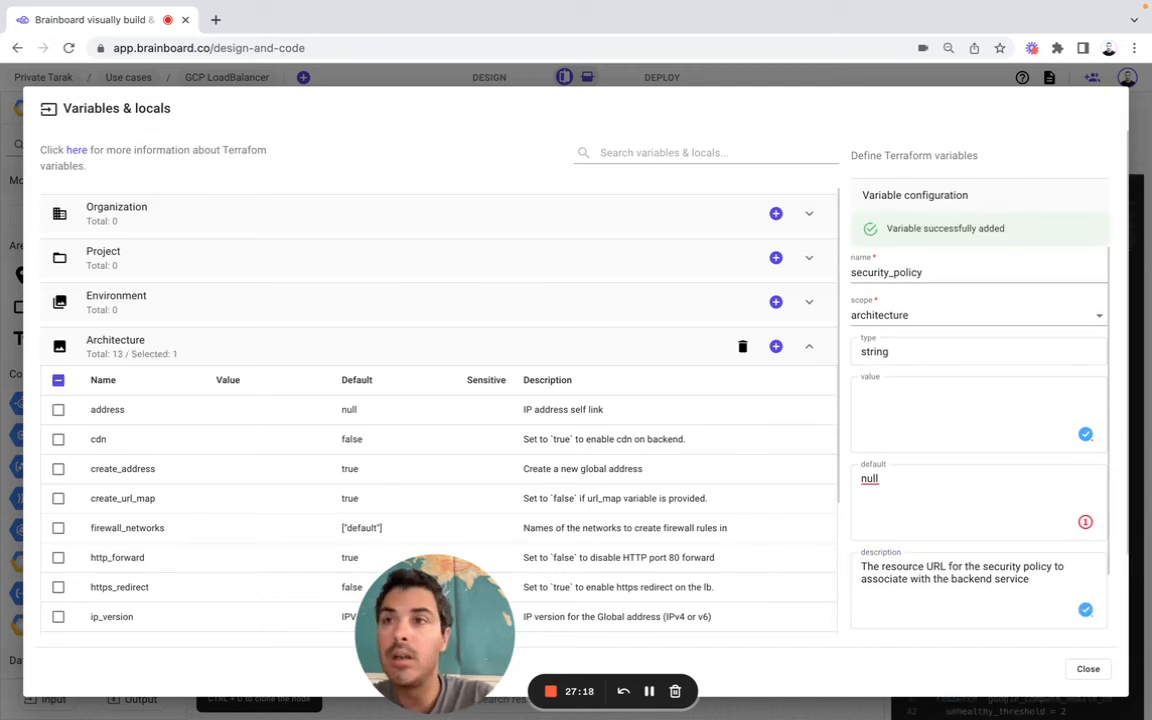
Start an architecture variable named ssl with type bool
{"action": "key", "text": "super+Tab"}
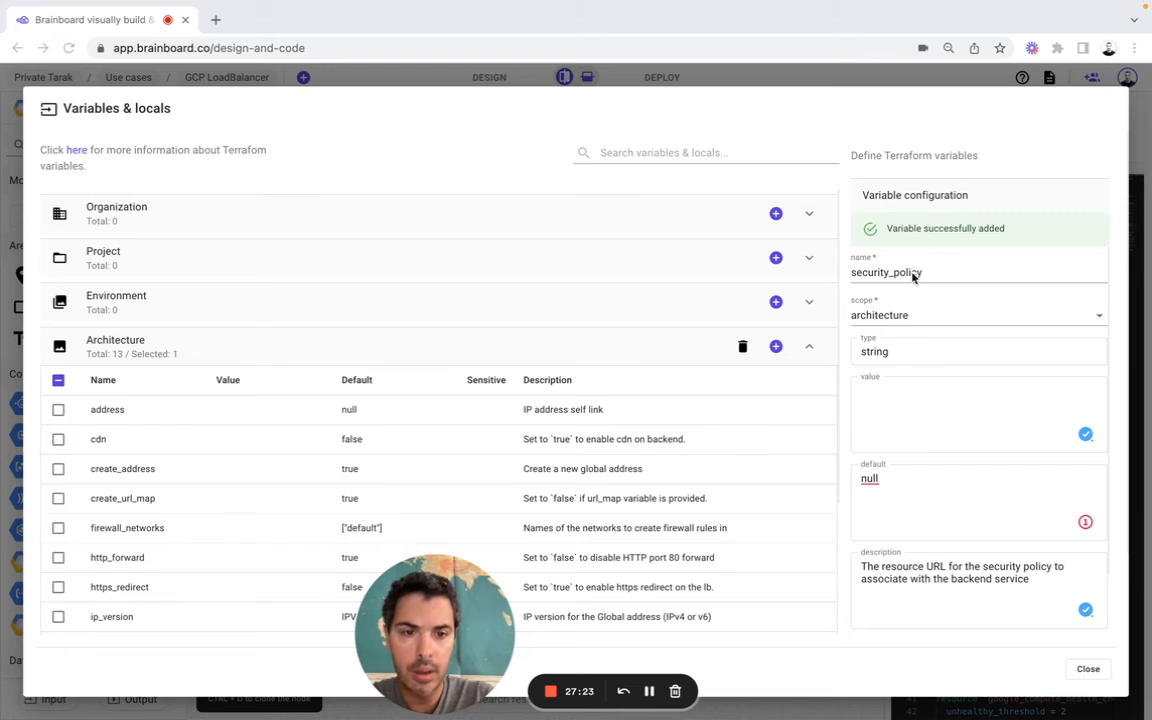
{"action": "left_click", "coordinate": [777, 350]}
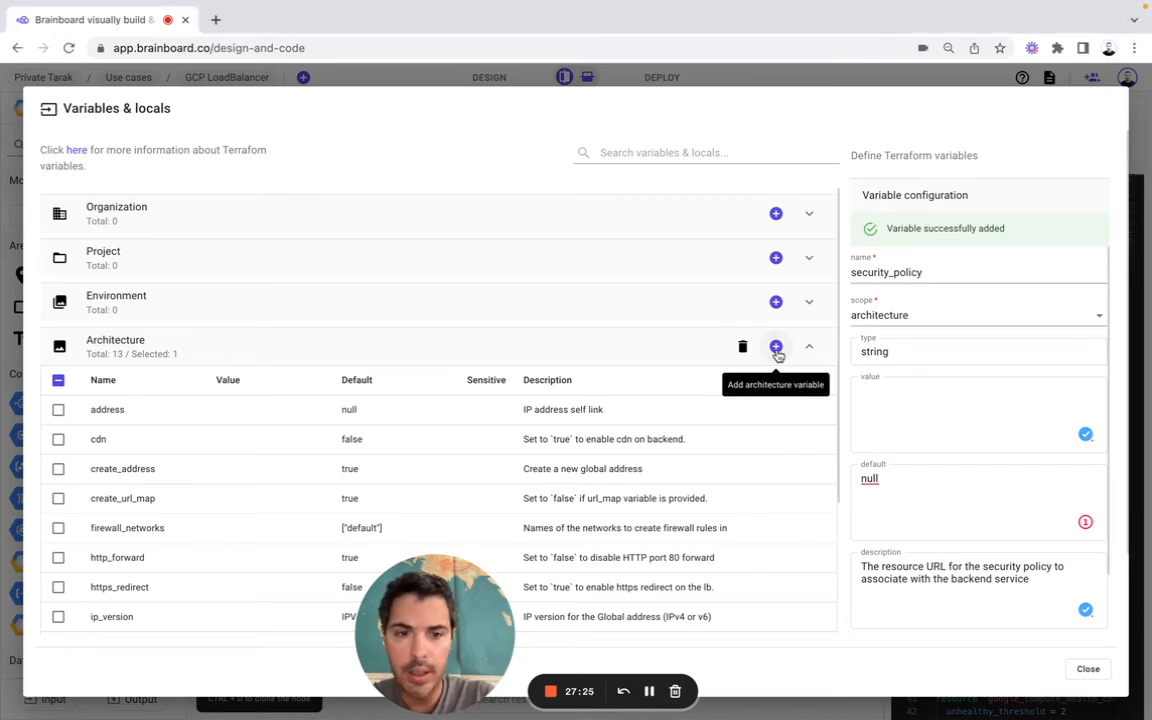
{"action": "left_click", "coordinate": [777, 348]}
{"action": "type", "text": "ssl"}
{"action": "left_click", "coordinate": [884, 316]}
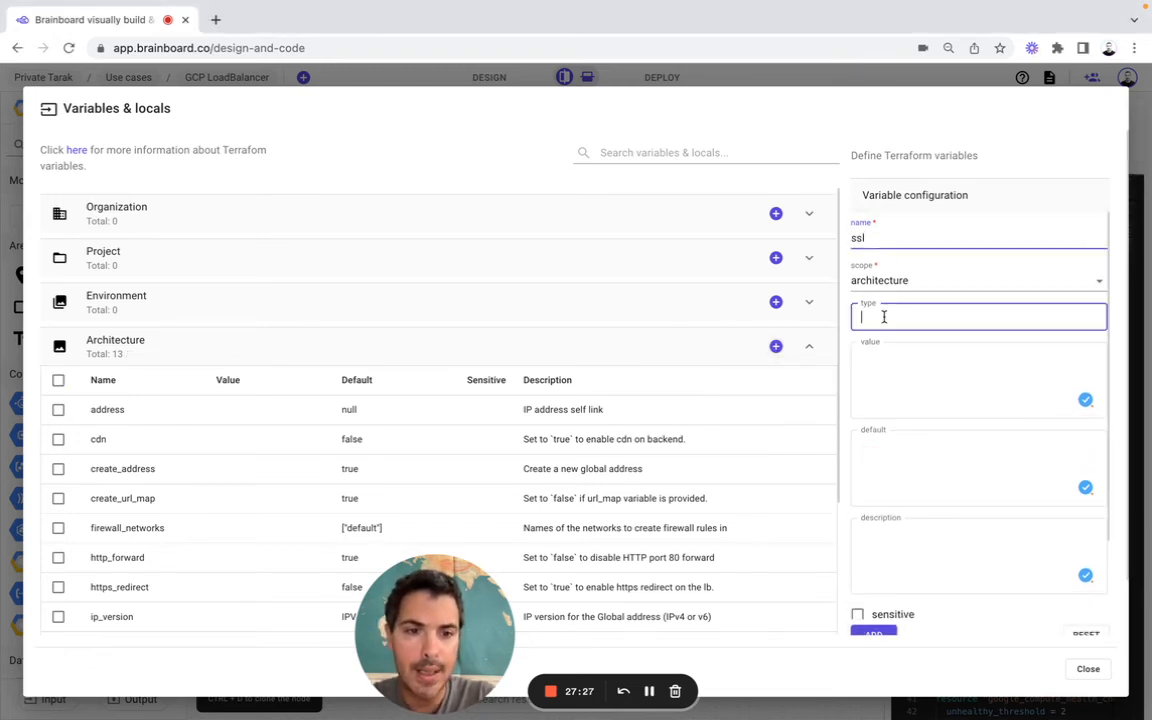
{"action": "type", "text": "bool"}
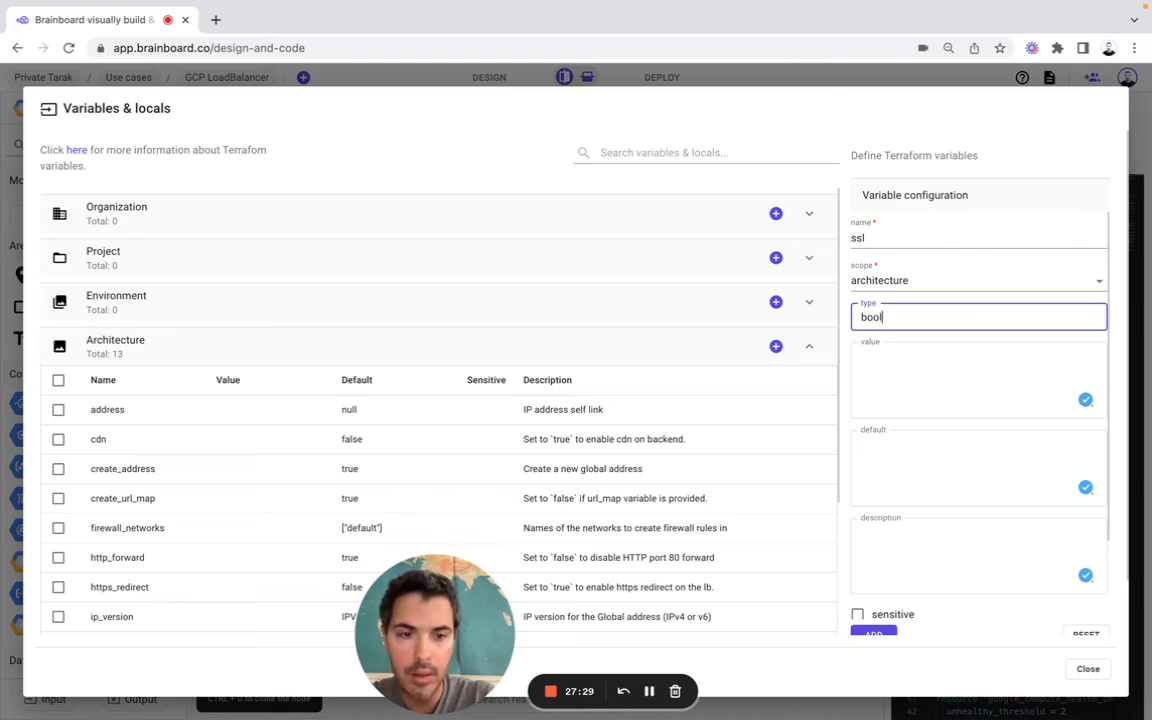
Give ssl the default false and the description "Set to `true` to enable SSL support, requires variable `ssl_certificates` - a list of self_link certs", and add it
{"action": "left_click", "coordinate": [934, 466]}
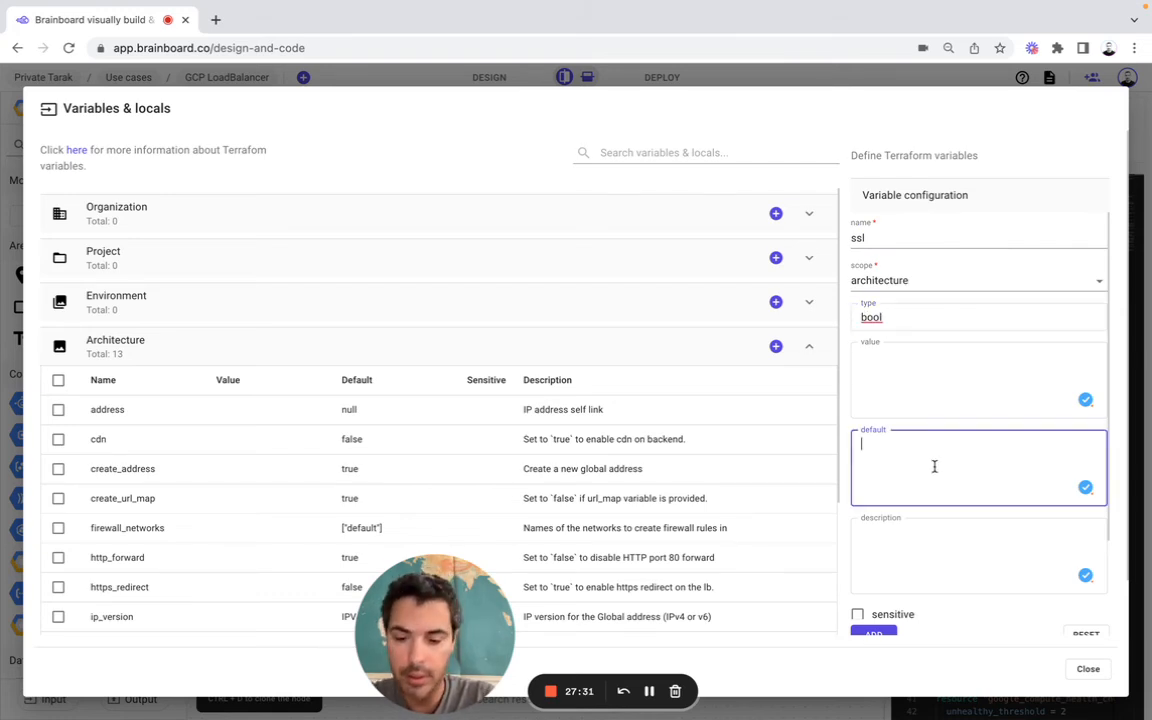
{"action": "type", "text": "false"}
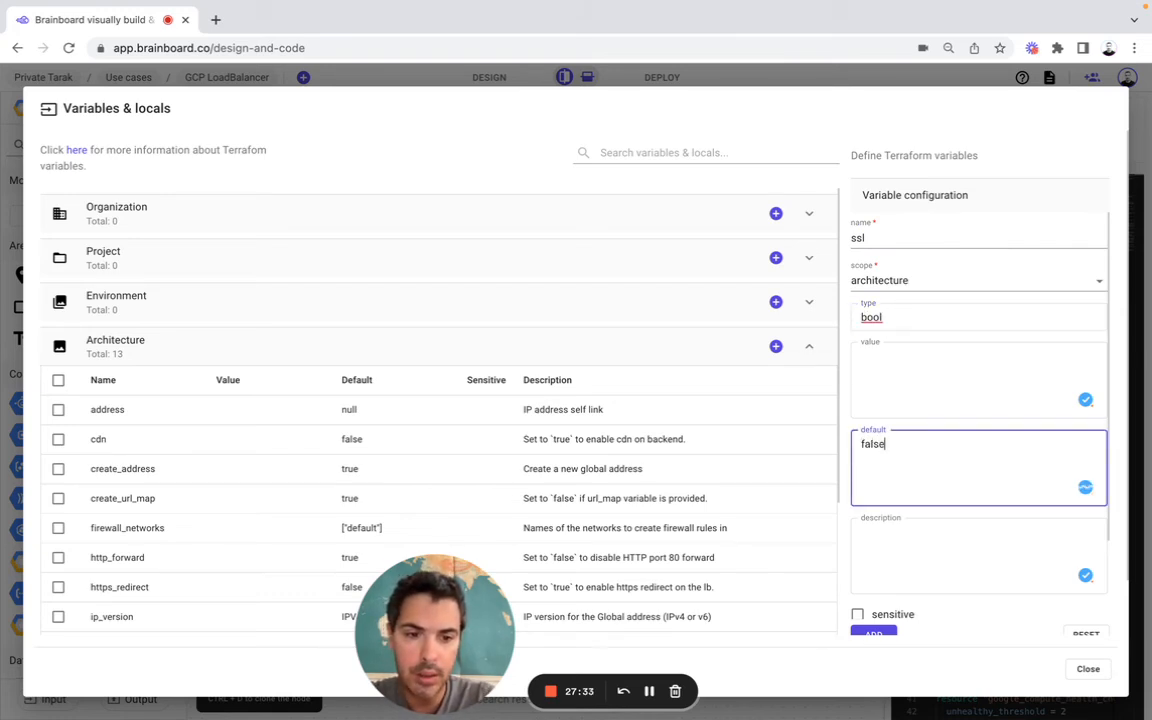
{"action": "left_click", "coordinate": [938, 550]}
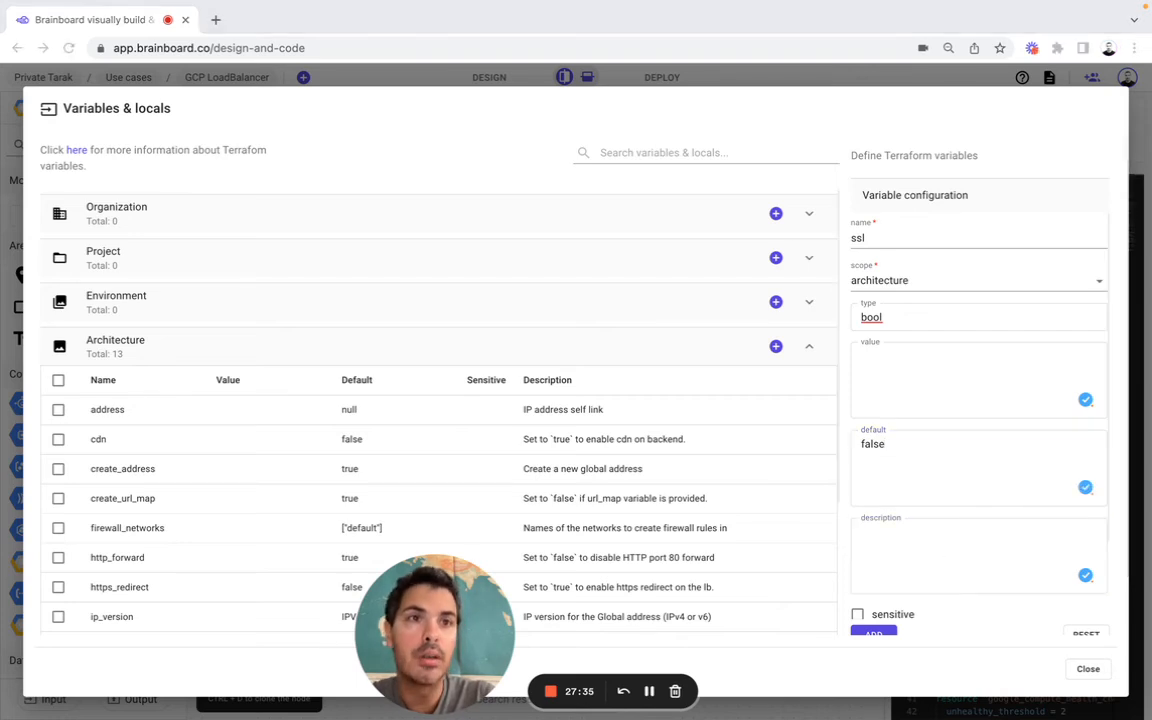
{"action": "left_click", "coordinate": [898, 548]}
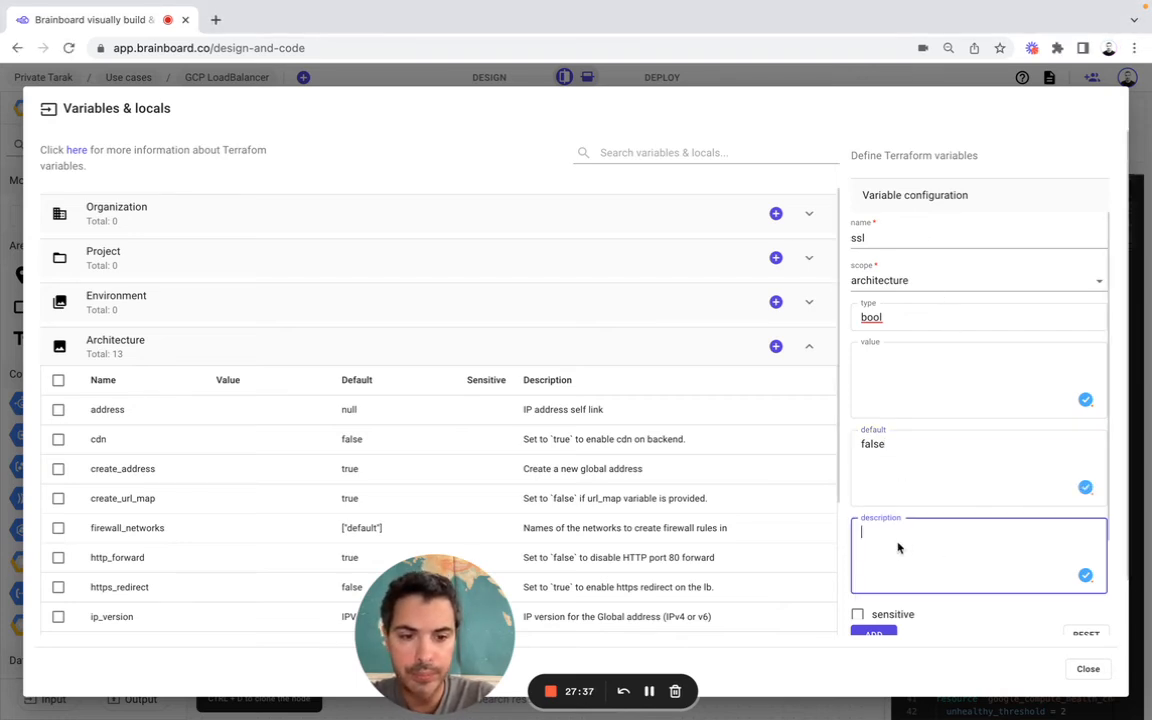
{"action": "type", "text": "Set to `true` to enable SSL support, requires variable `ssl_certificates` - a list of self_link certs"}
{"action": "left_click", "coordinate": [878, 633]}
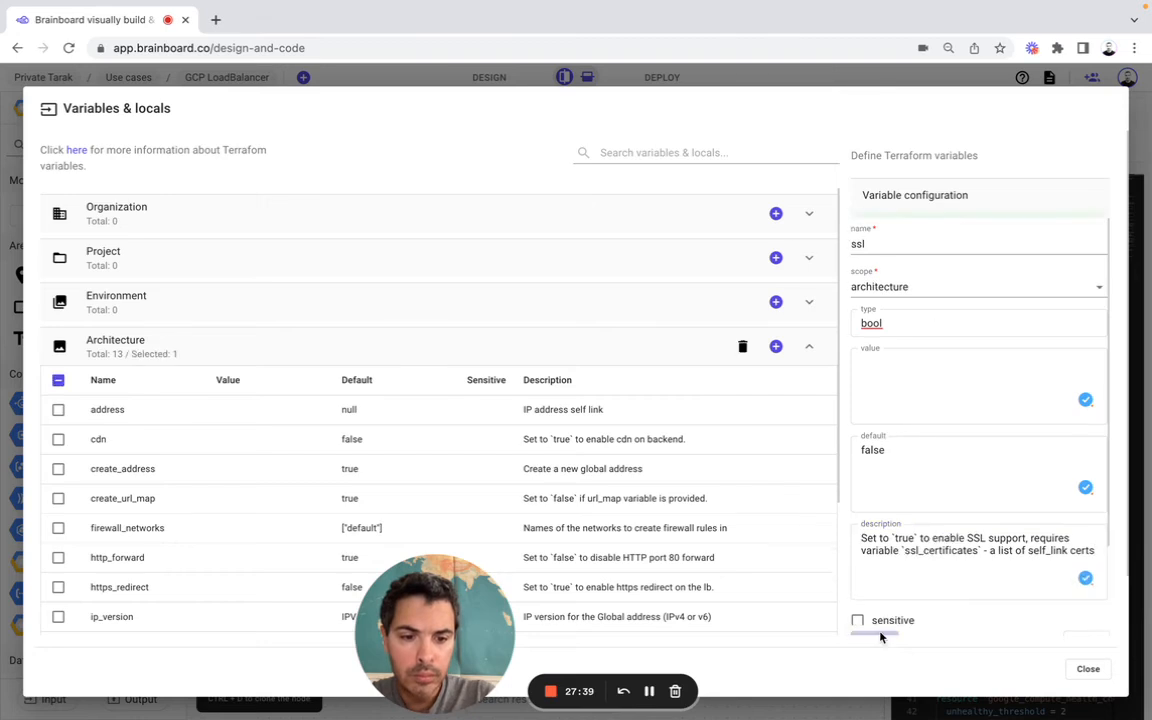
Start an architecture variable named ssl_certificates with type list
{"action": "left_click", "coordinate": [776, 348]}
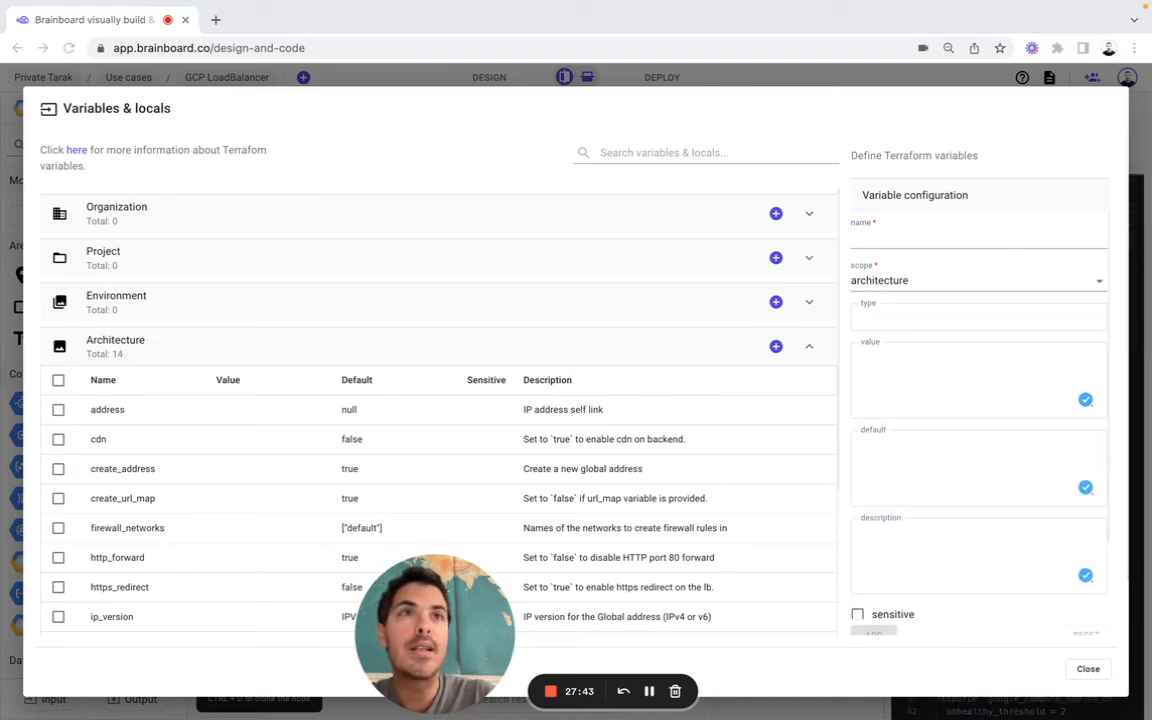
{"action": "left_click", "coordinate": [949, 240]}
{"action": "type", "text": "ssl_certificates"}
{"action": "left_click", "coordinate": [897, 313]}
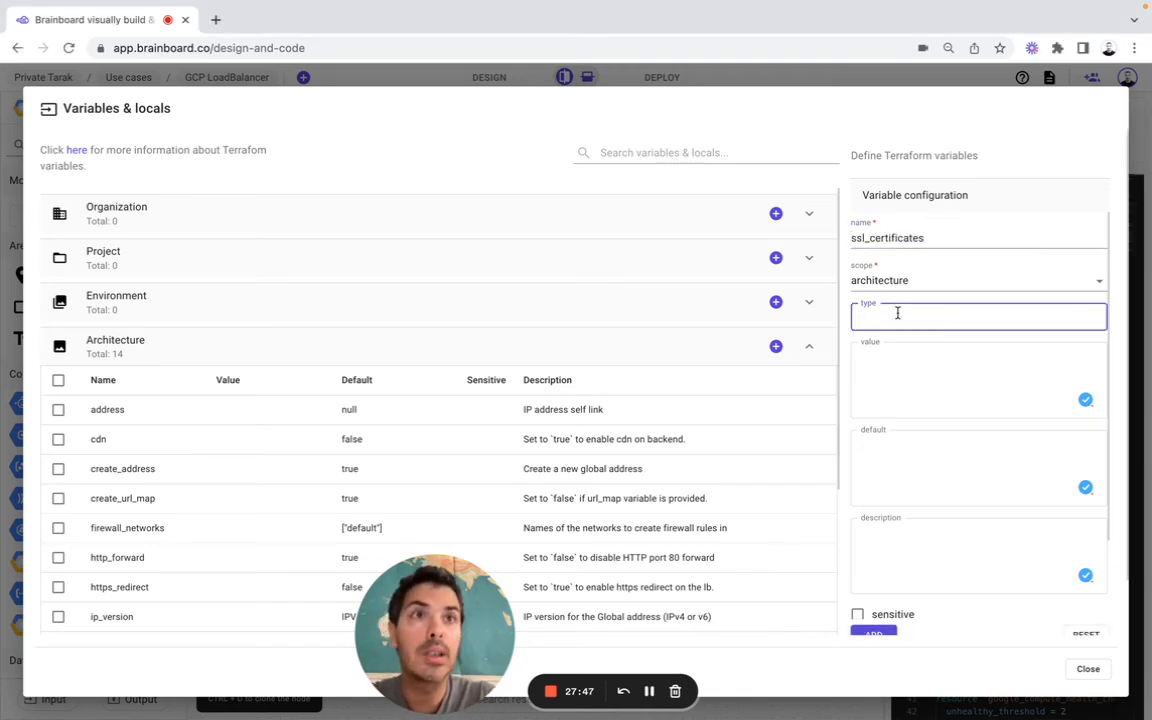
{"action": "type", "text": "list"}
Give ssl_certificates the default [] and the description "SSL cert self_link list. Required if `ssl` is `true` and no `private_key` and `certificate` is provided.", and add it
{"action": "left_click", "coordinate": [897, 401]}
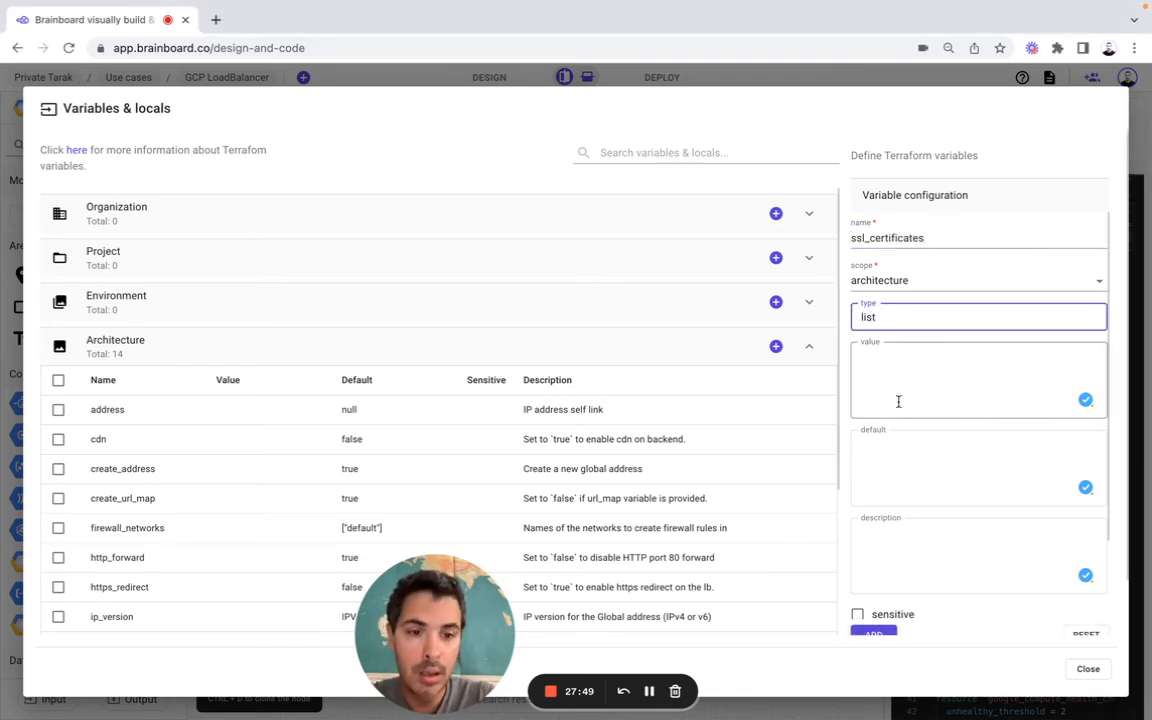
{"action": "left_click", "coordinate": [895, 465]}
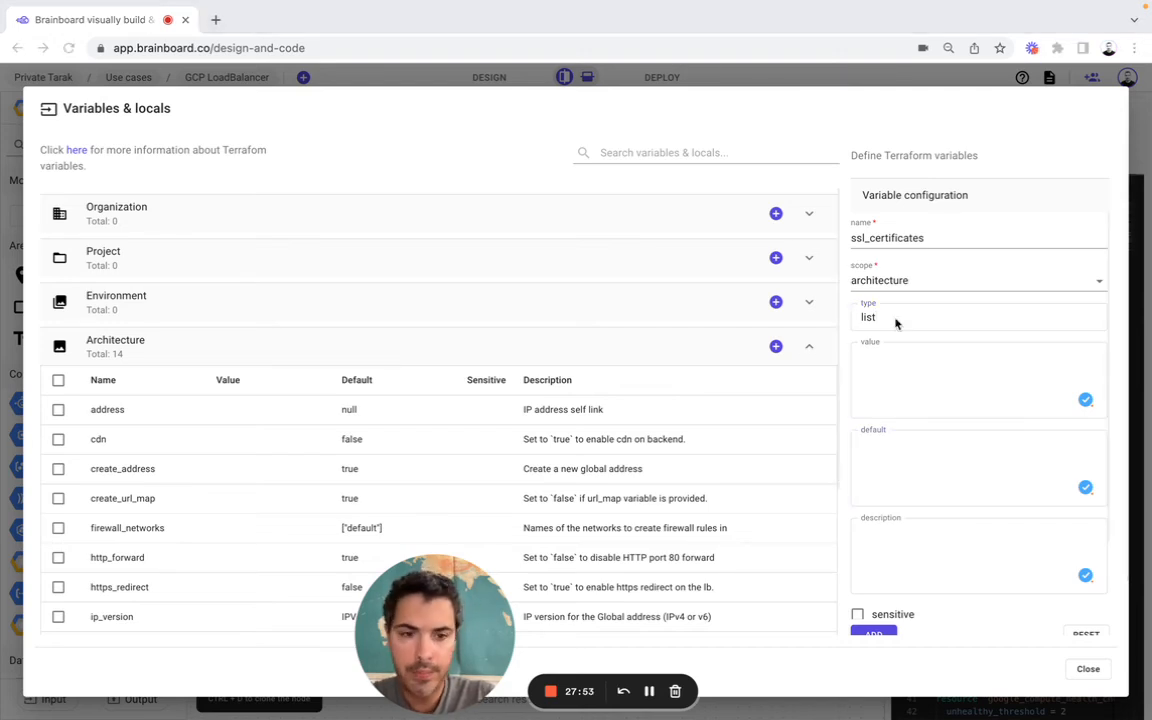
{"action": "left_click", "coordinate": [920, 460]}
{"action": "type", "text": "[]"}
{"action": "left_click", "coordinate": [908, 548]}
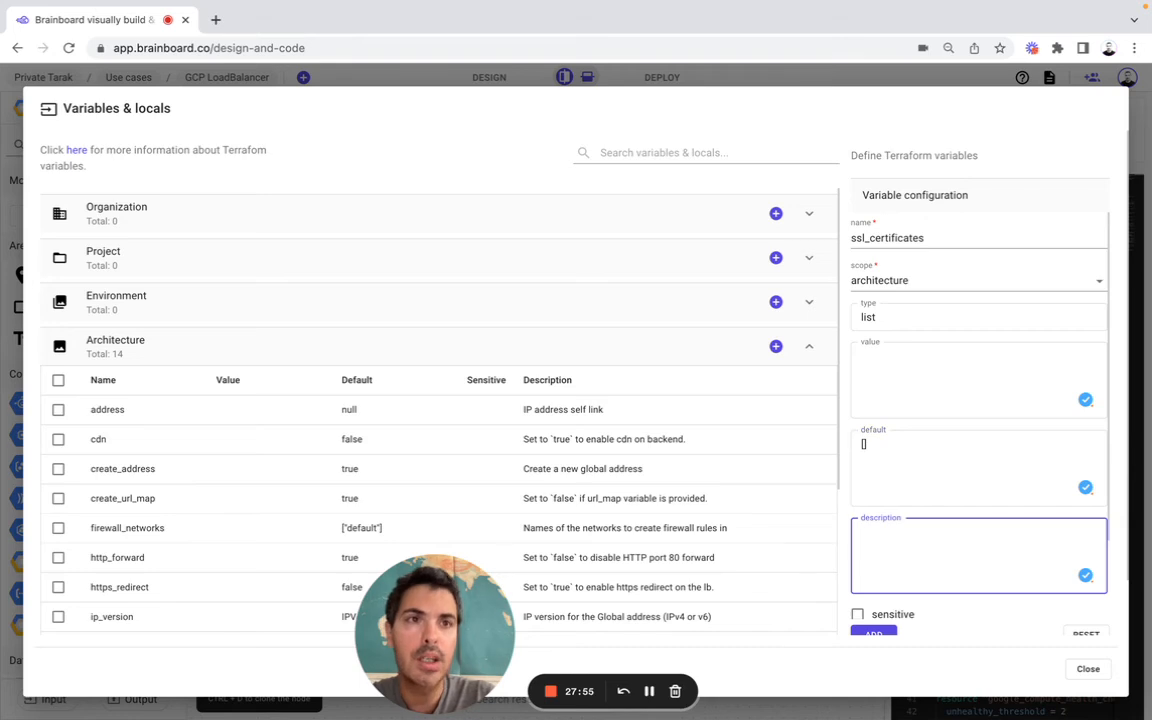
{"action": "key", "text": "super+Tab"}
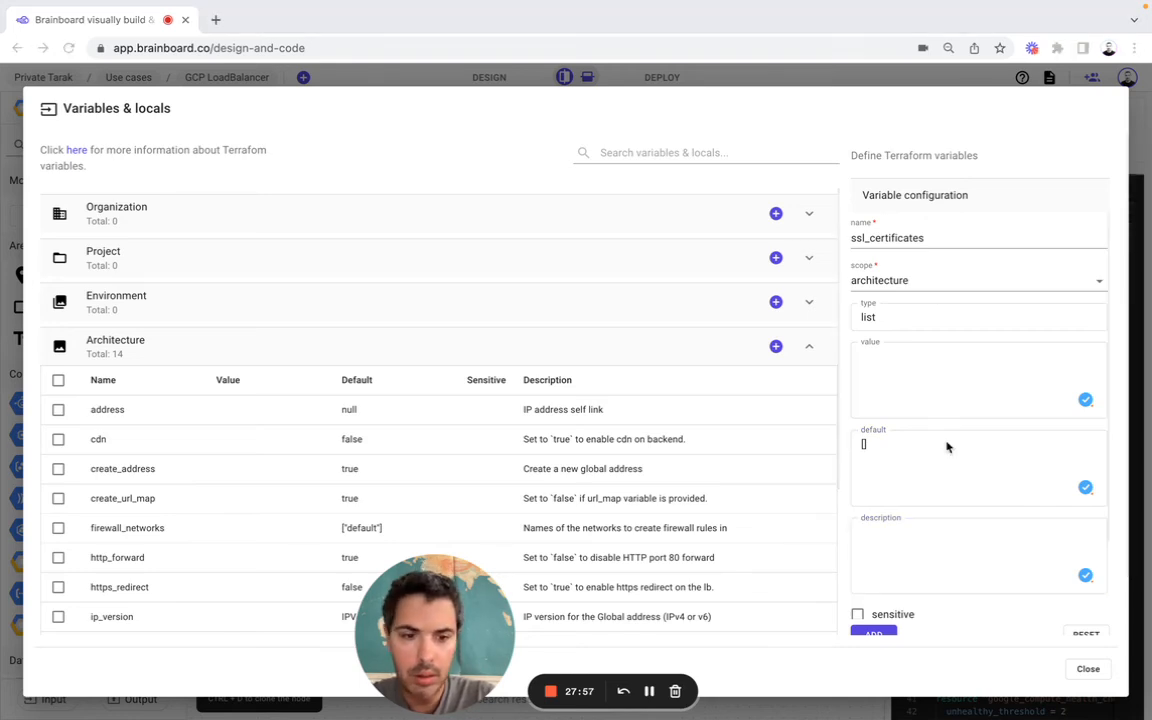
{"action": "left_click", "coordinate": [897, 550]}
{"action": "type", "text": "SSL cert self_link list. Required if `ssl` is `true` and no `private_key` and `certificate` is provided."}
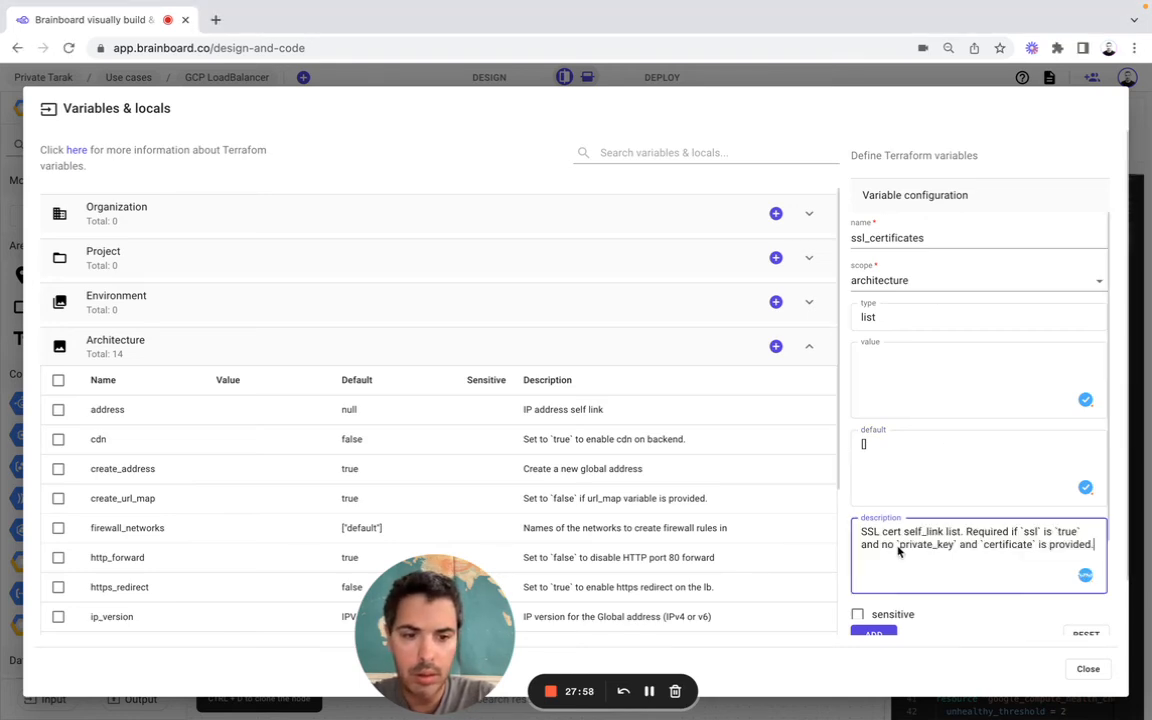
{"action": "left_click", "coordinate": [875, 630]}
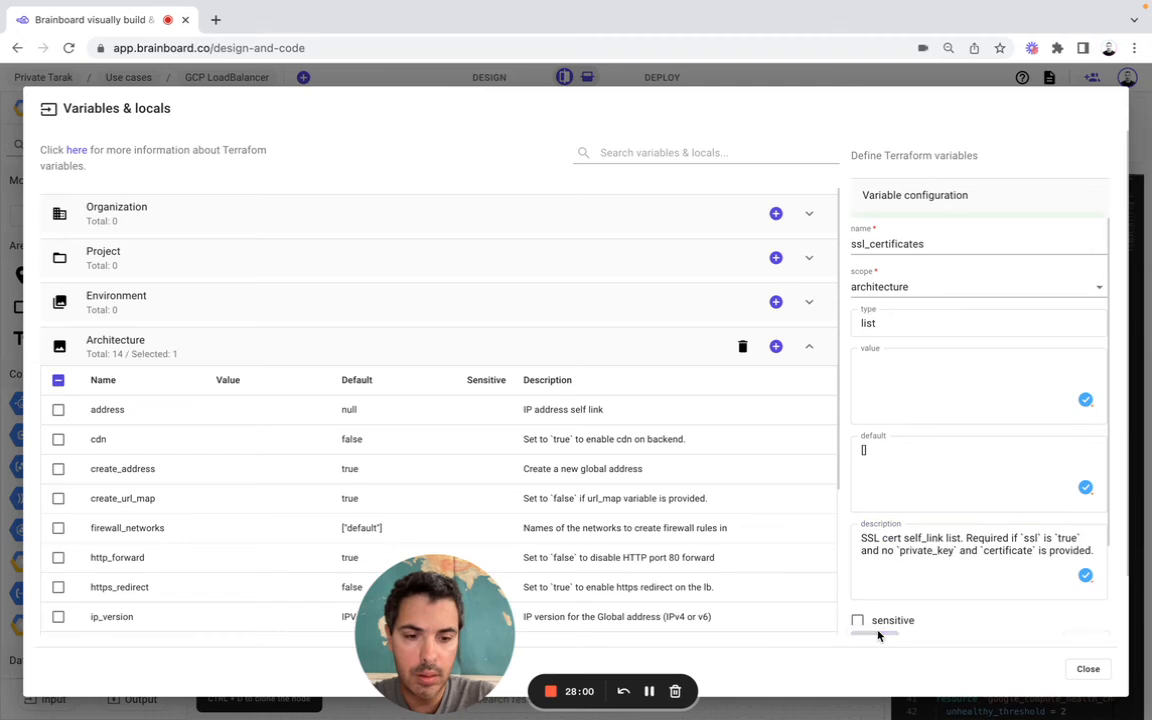
Start an architecture variable named ssl_policy with type string
{"action": "left_click", "coordinate": [776, 347]}
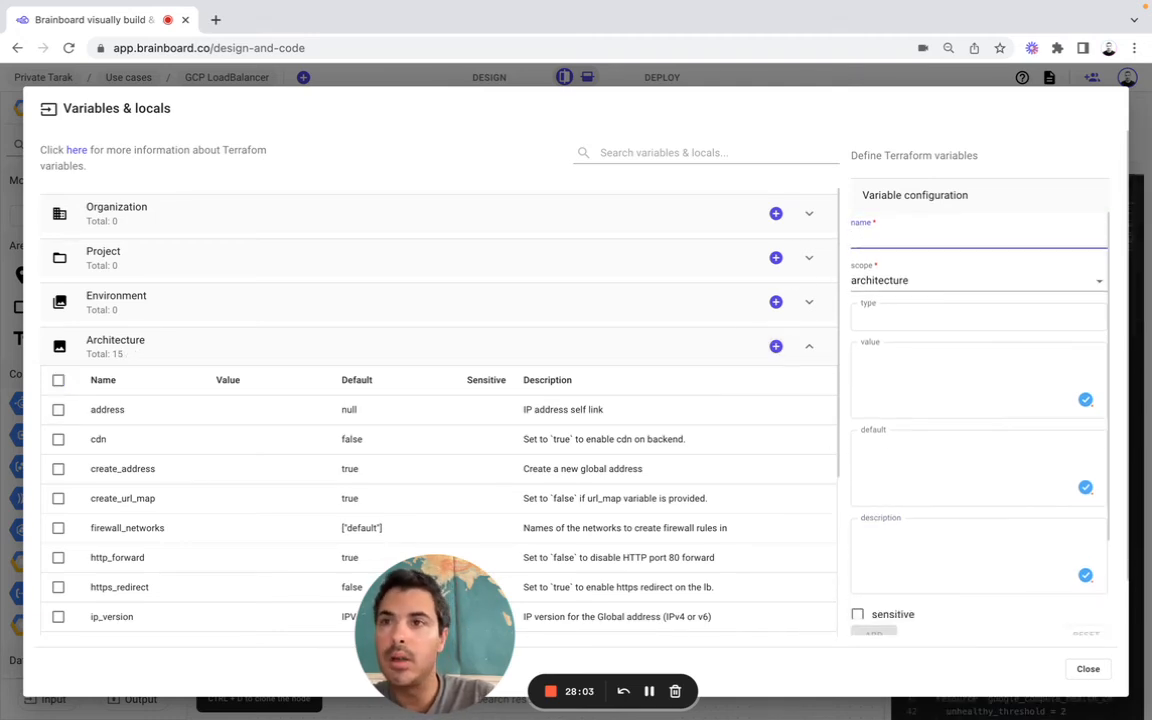
{"action": "key", "text": "super+Tab"}
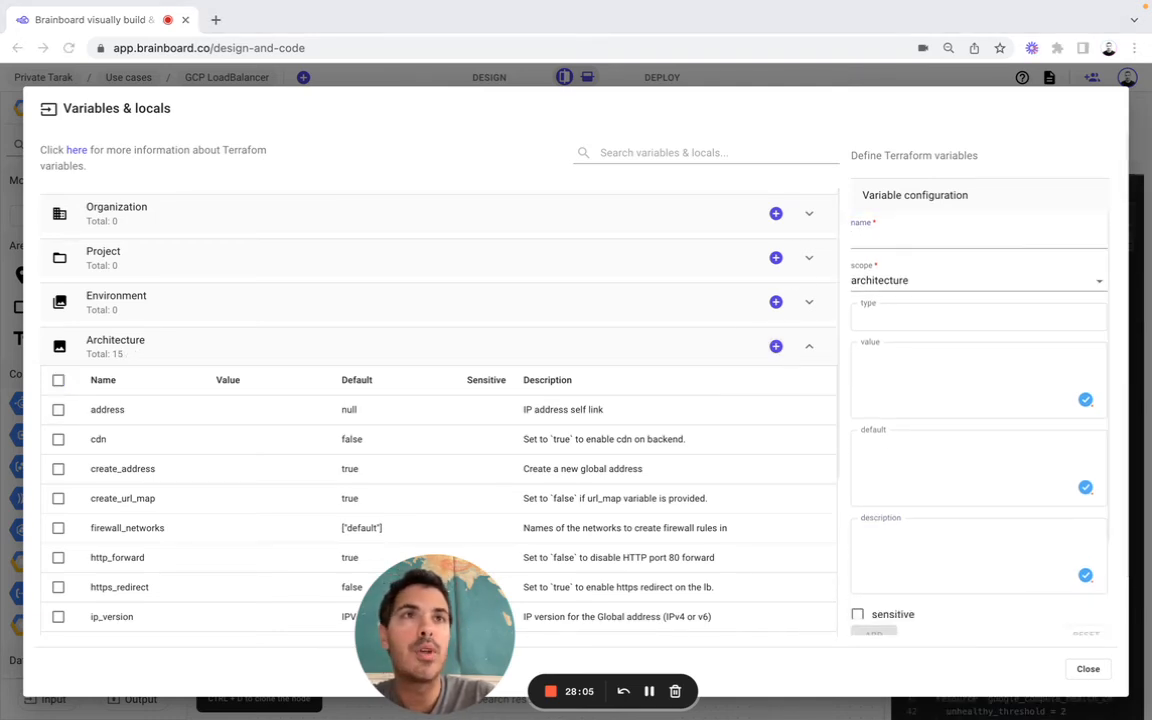
{"action": "key", "text": "super+Tab"}
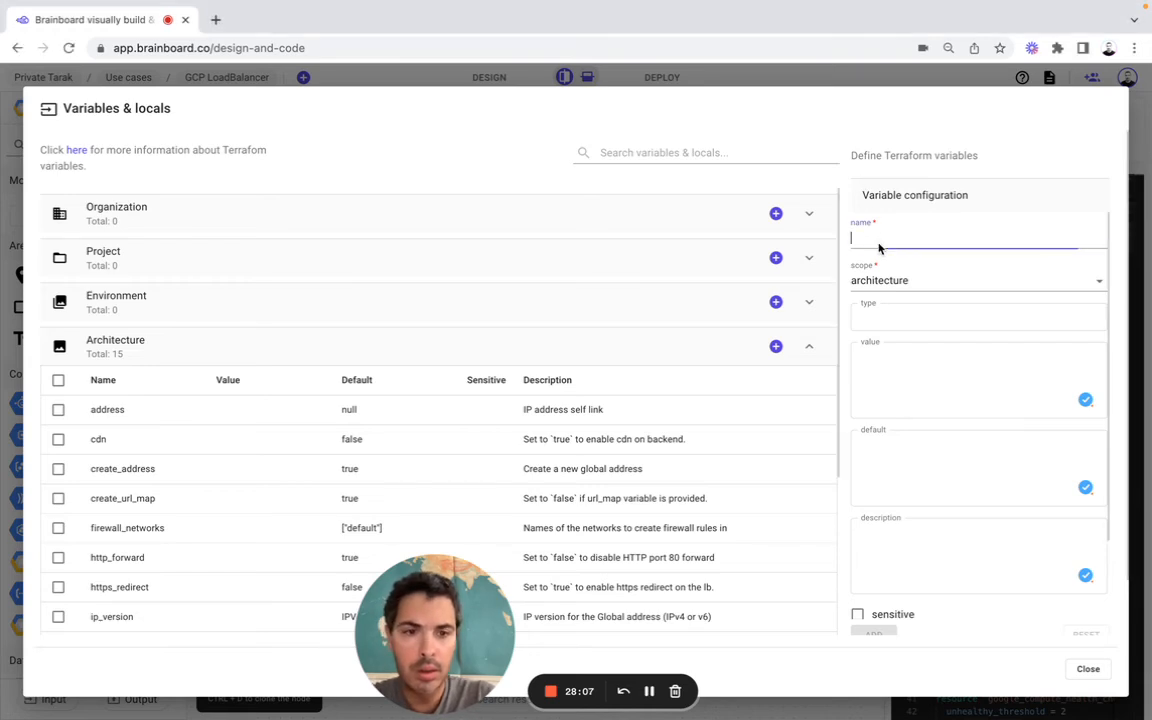
{"action": "type", "text": "ssl_policy"}
{"action": "left_click", "coordinate": [889, 317]}
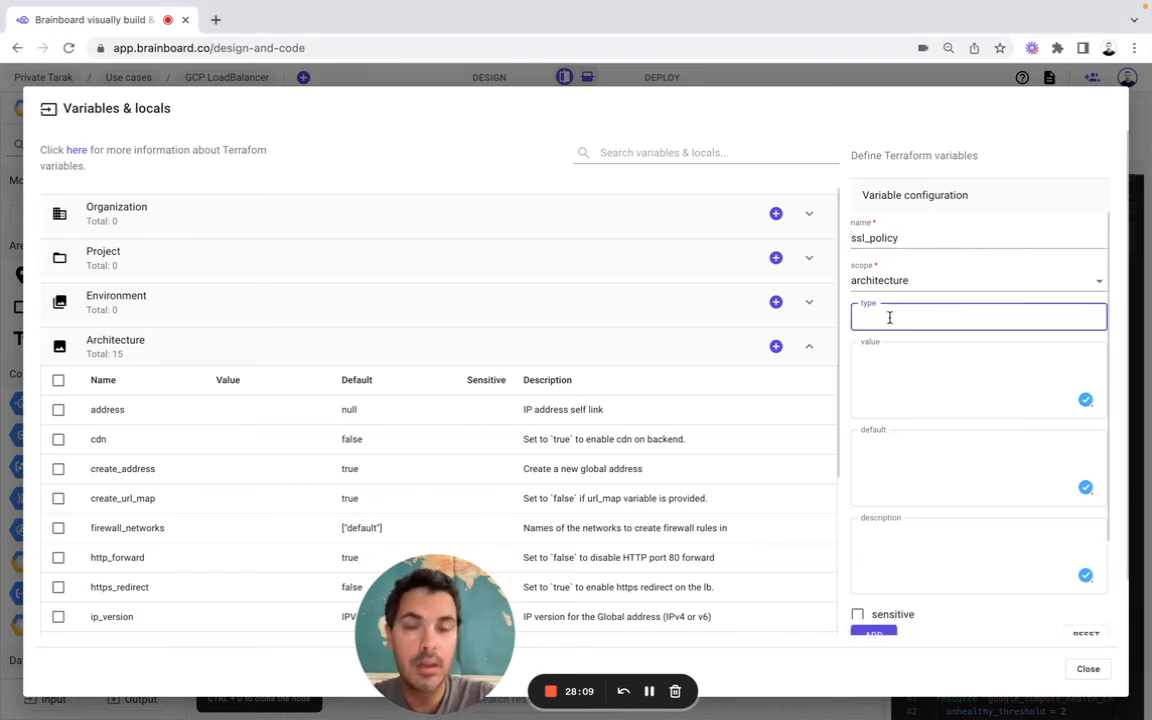
{"action": "type", "text": "string"}
Give ssl_policy the default null and the description "Selfink to SSL Policy", and add it
{"action": "left_click", "coordinate": [937, 457]}
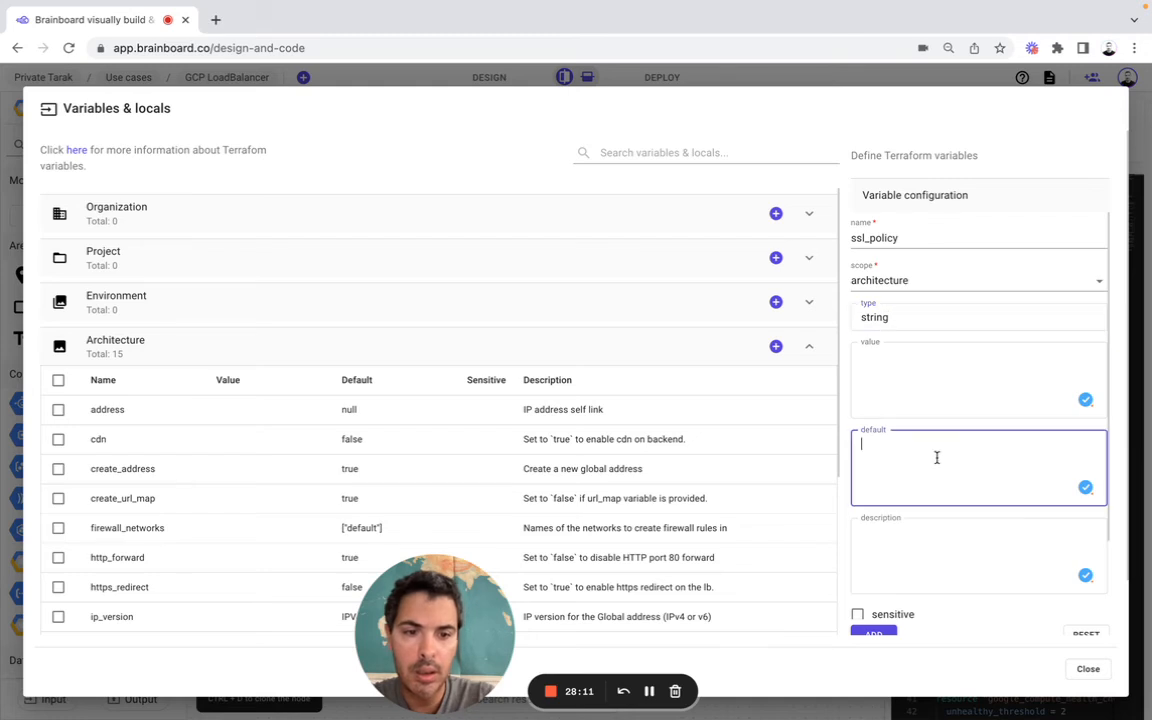
{"action": "key", "text": "super+Tab"}
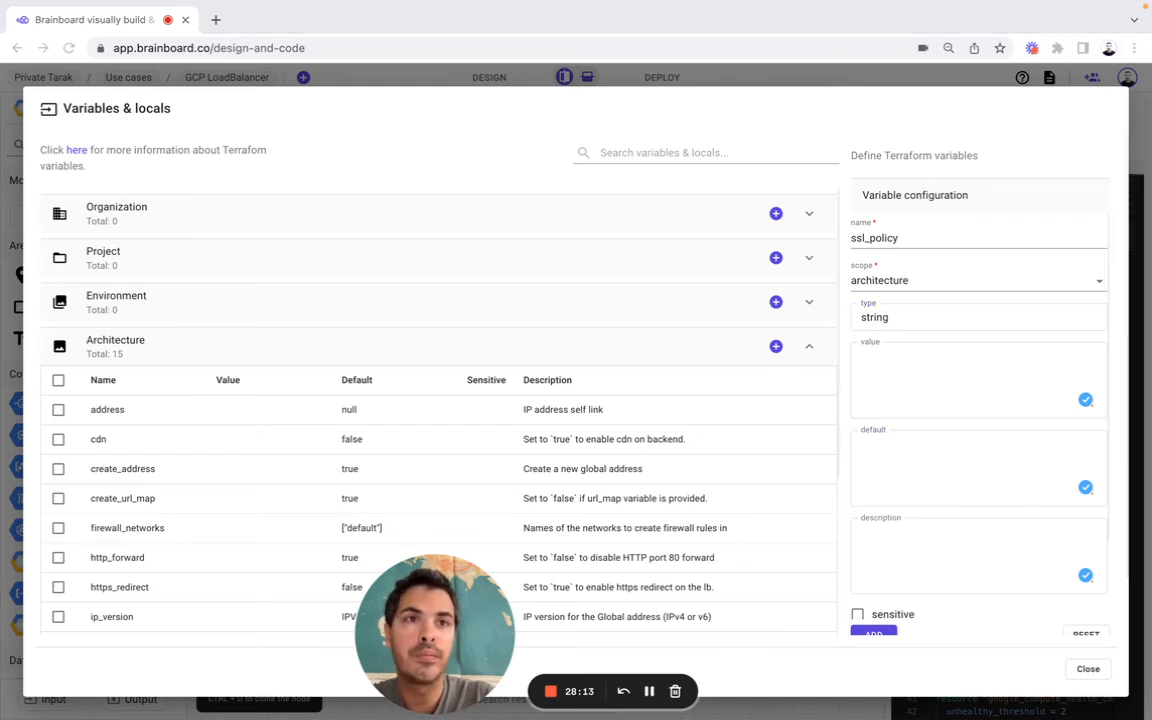
{"action": "left_click", "coordinate": [897, 465]}
{"action": "type", "text": "null"}
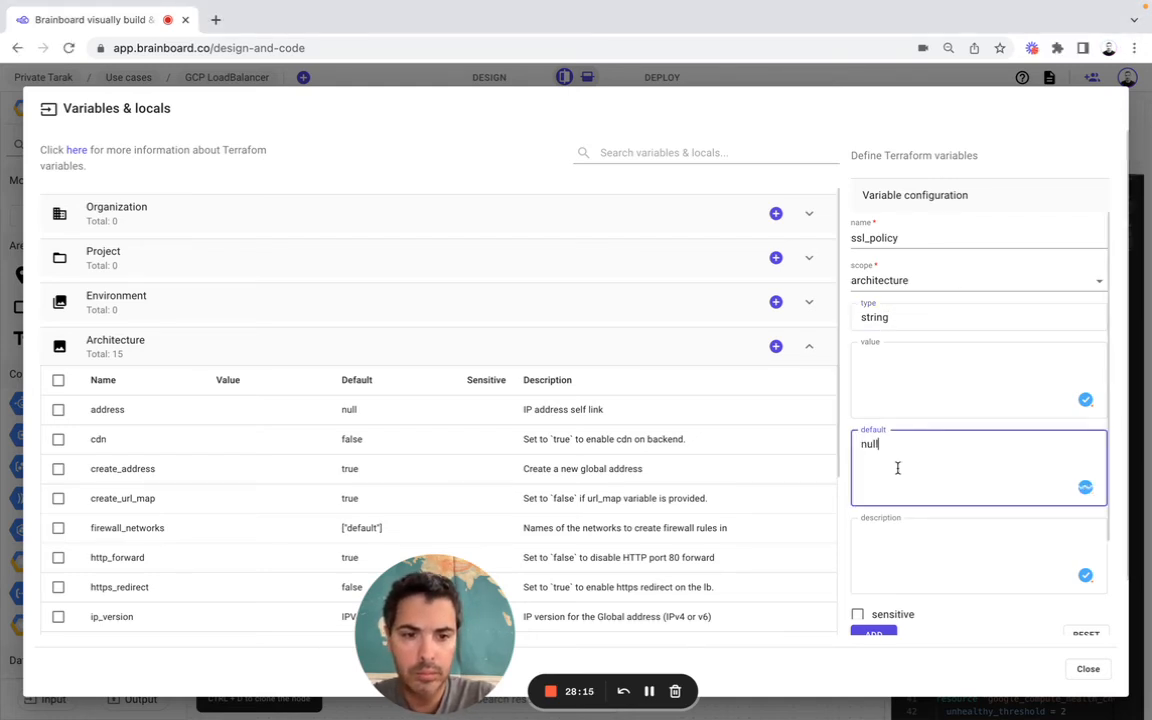
{"action": "left_click", "coordinate": [898, 562]}
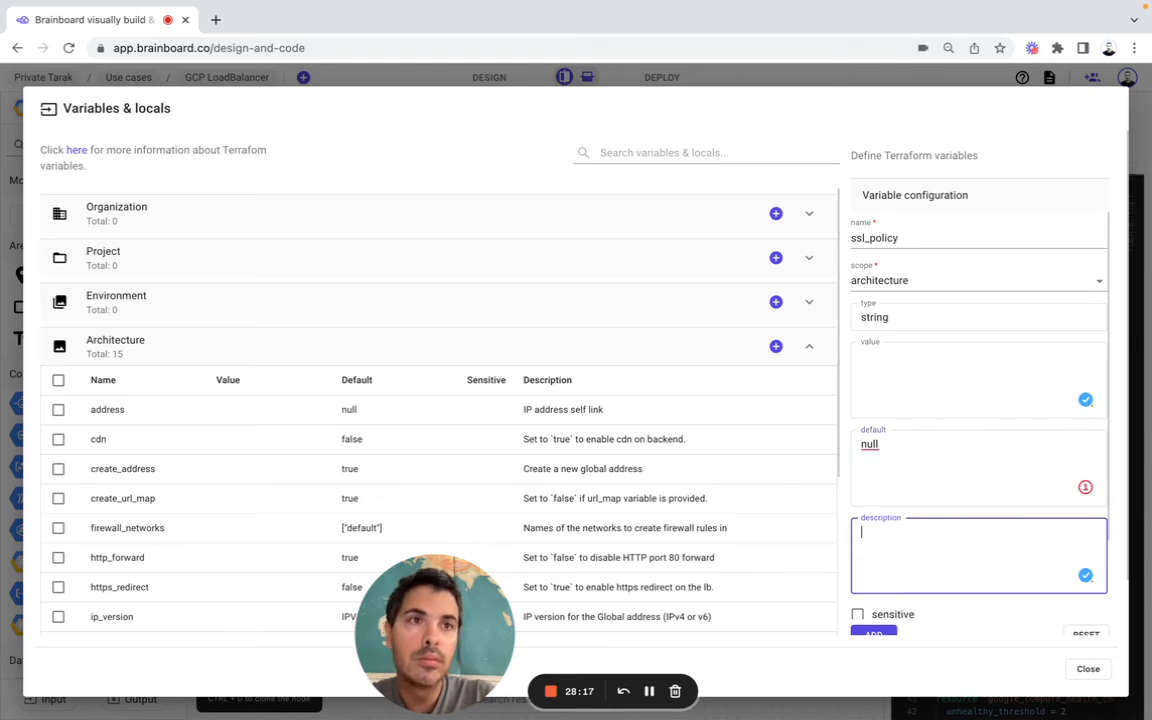
{"action": "key", "text": "super+Tab"}
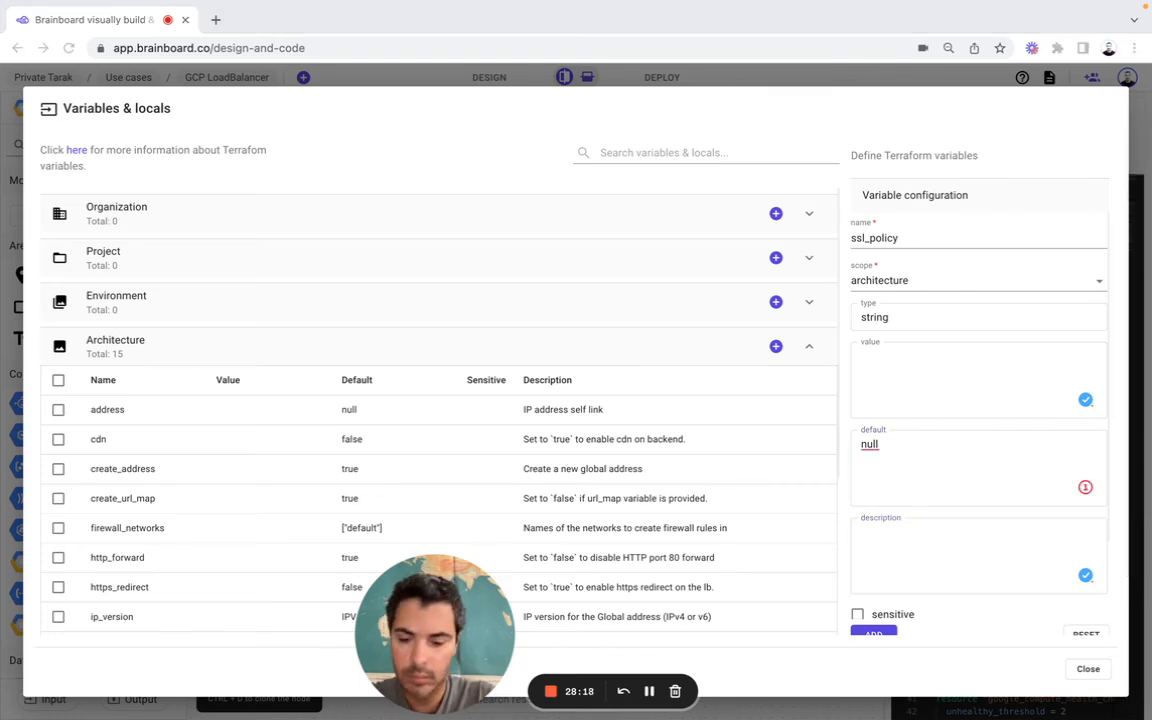
{"action": "left_click", "coordinate": [913, 553]}
{"action": "type", "text": "Selflink to SSL Policy"}
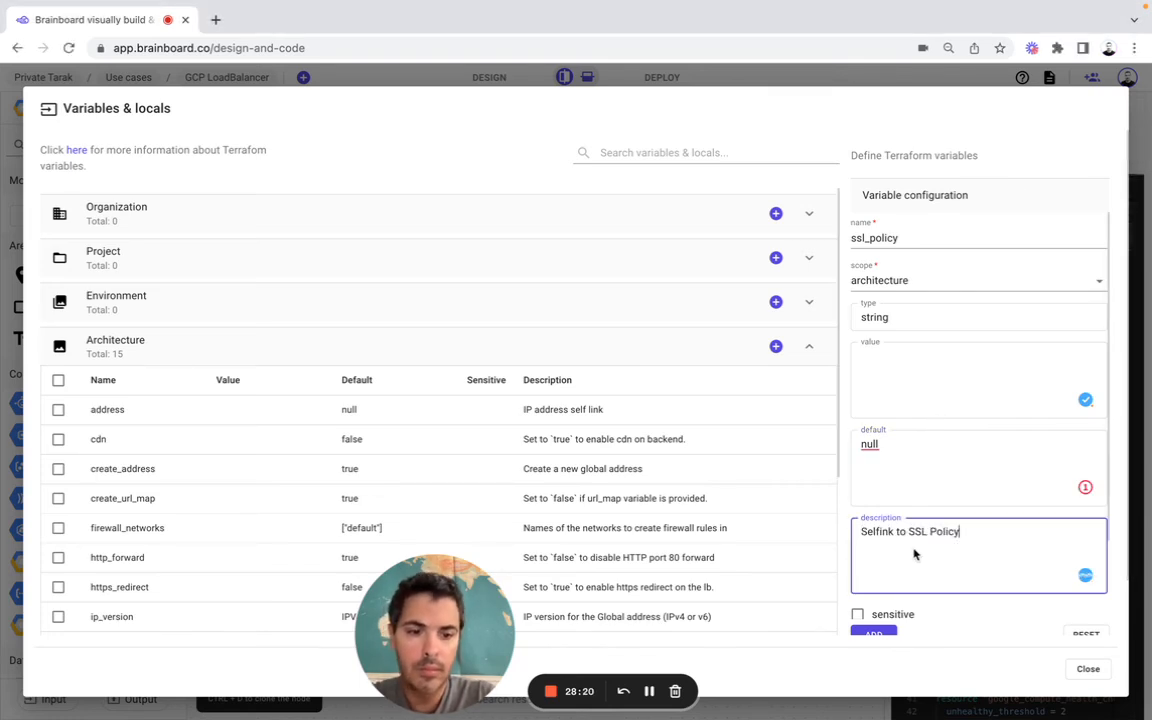
{"action": "left_click", "coordinate": [873, 632]}
Start an architecture variable named target_service_accounts with type list
{"action": "left_click", "coordinate": [776, 346]}
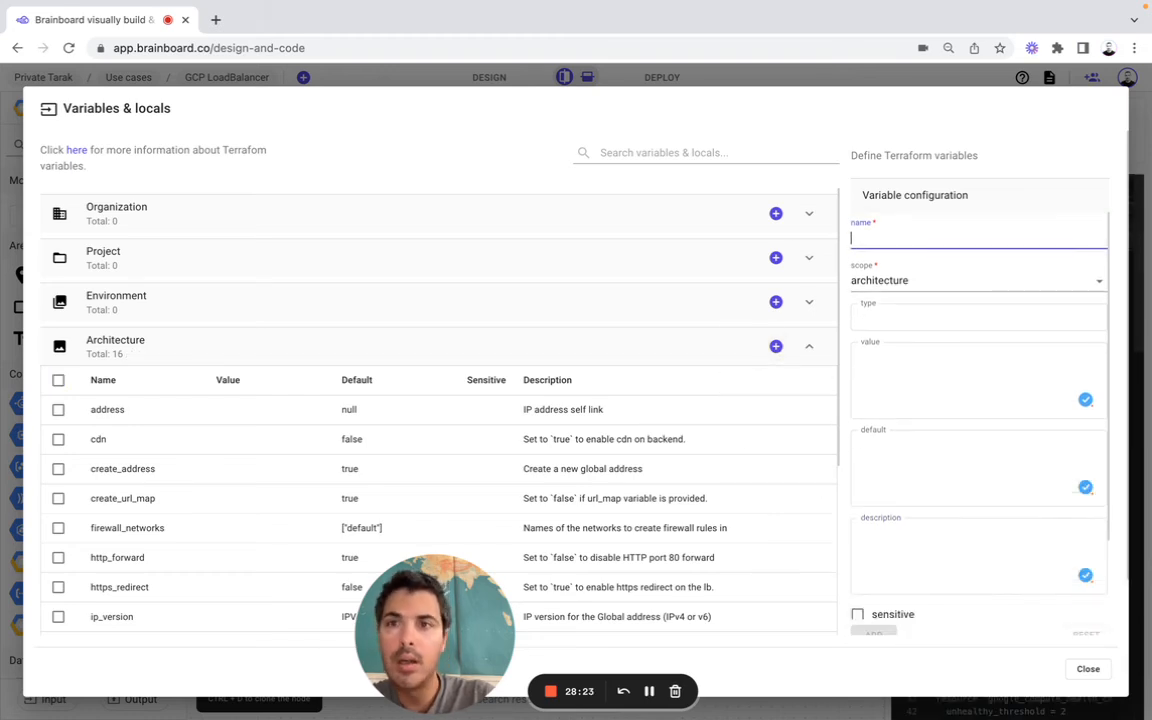
{"action": "key", "text": "super+Tab"}
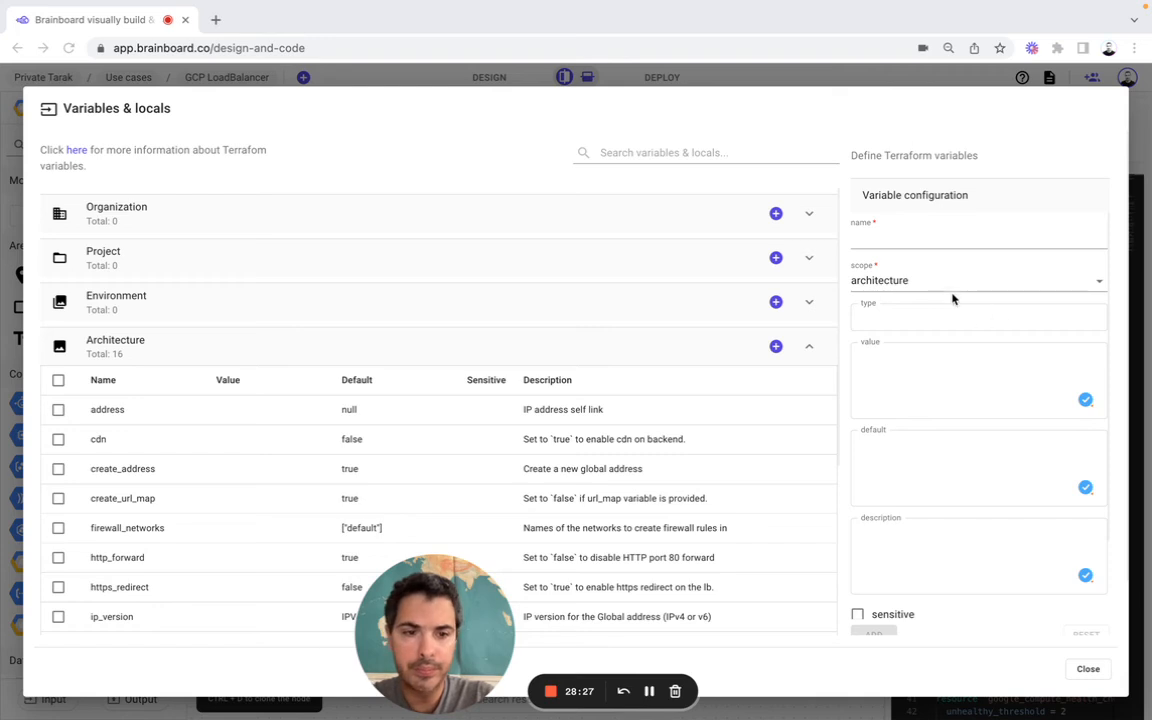
{"action": "left_click", "coordinate": [928, 240]}
{"action": "type", "text": "target_service_accounts"}
{"action": "left_click", "coordinate": [893, 314]}
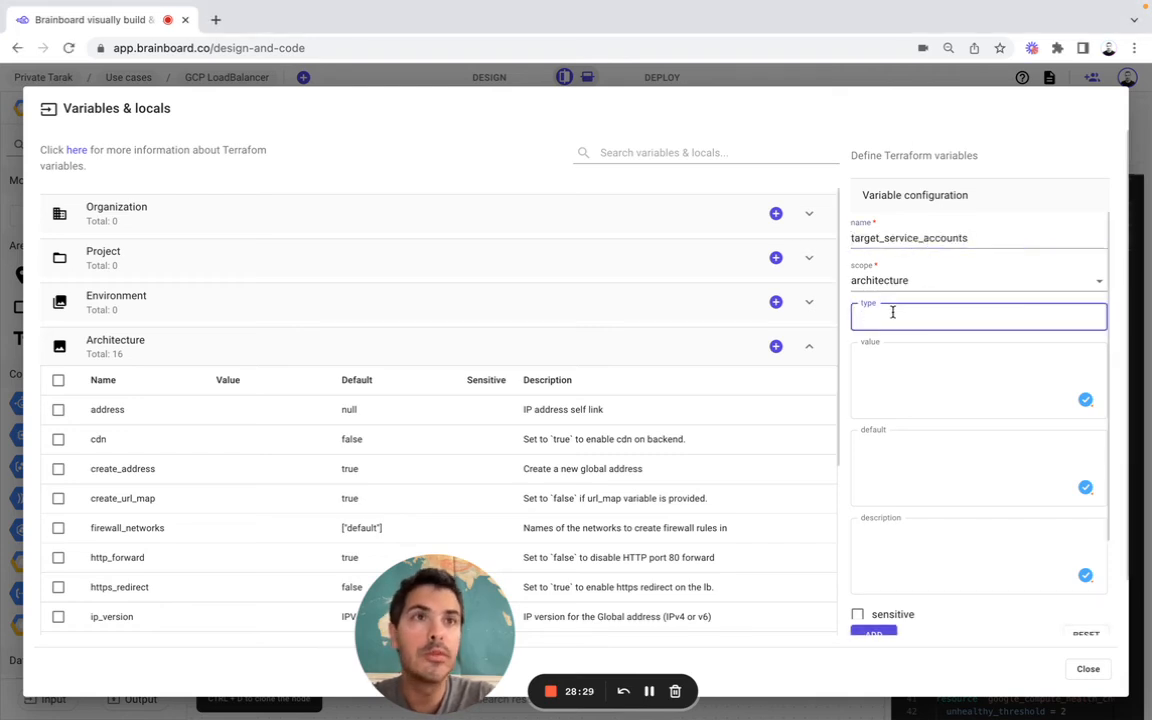
{"action": "type", "text": "list"}
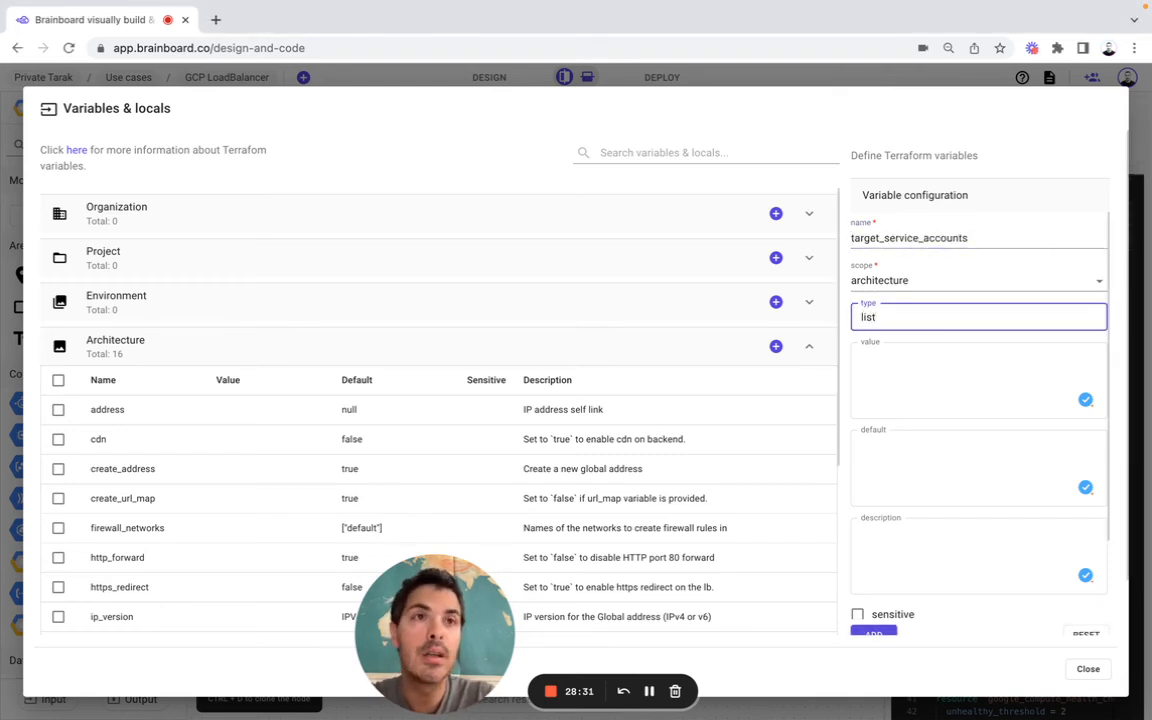
Add target_service_accounts with default [] and description "List of target service accounts for health check firewall rule. Exactly one of target_tags or target_service_accounts should be specified."
{"action": "key", "text": "super+Tab"}
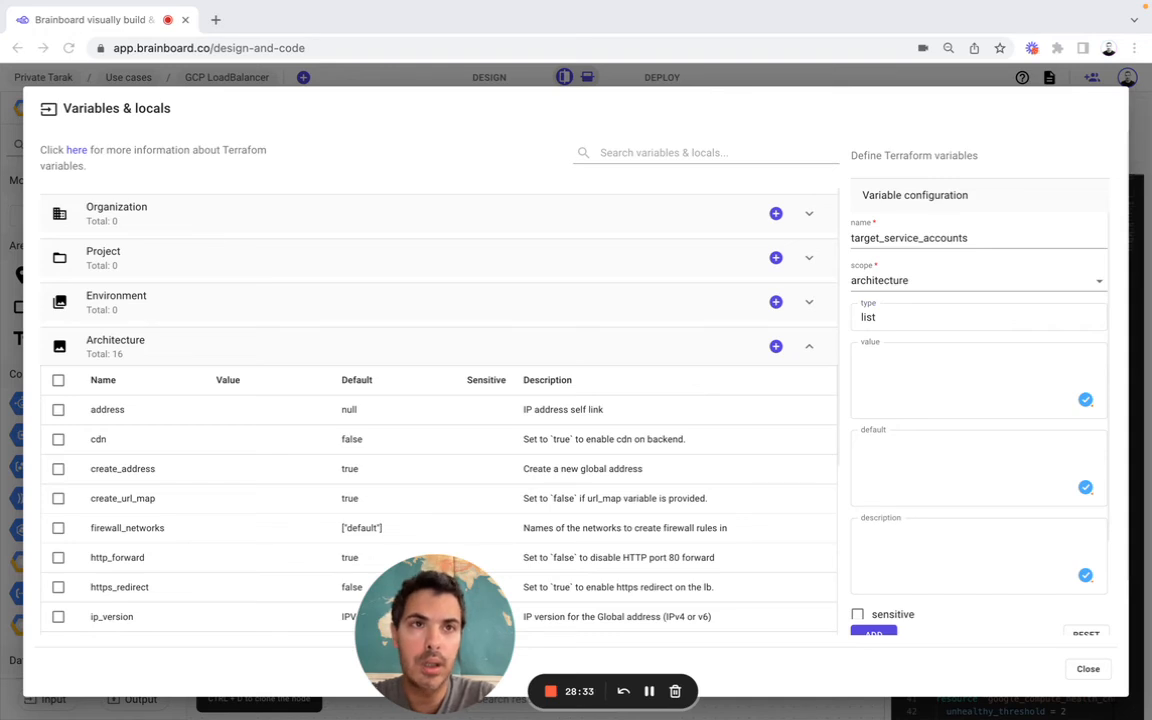
{"action": "key", "text": "super+Tab"}
{"action": "left_click", "coordinate": [869, 458]}
{"action": "type", "text": "[]"}
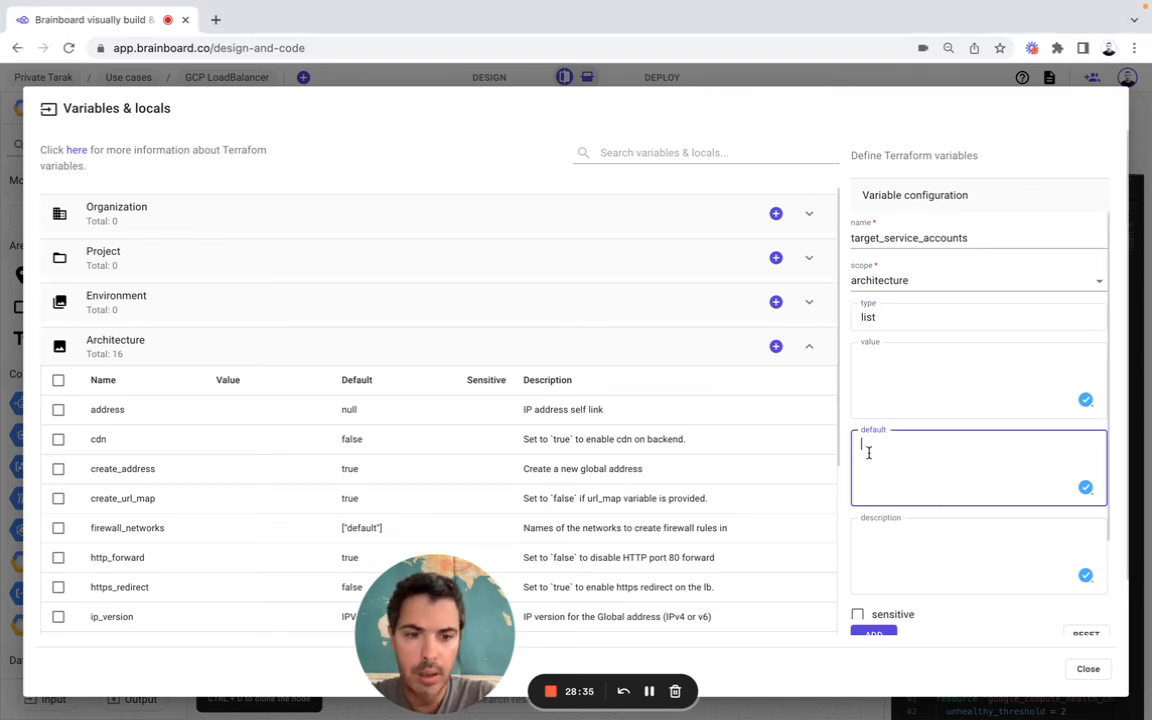
{"action": "left_click", "coordinate": [886, 540]}
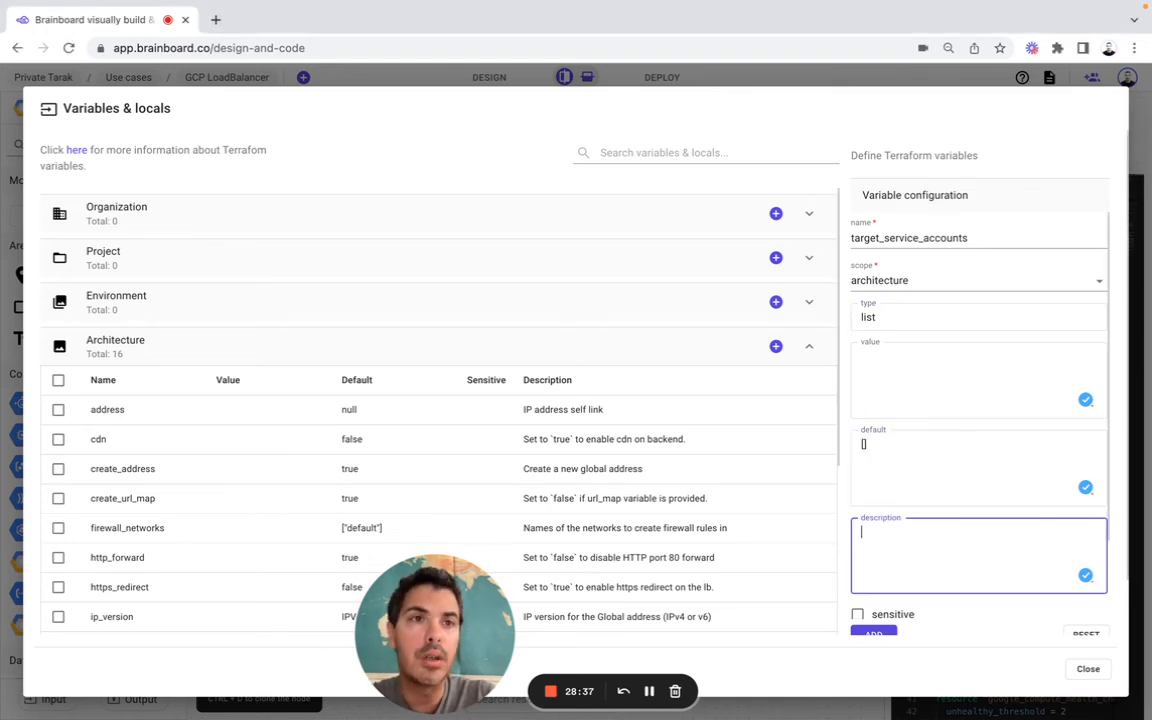
{"action": "key", "text": "super+Tab"}
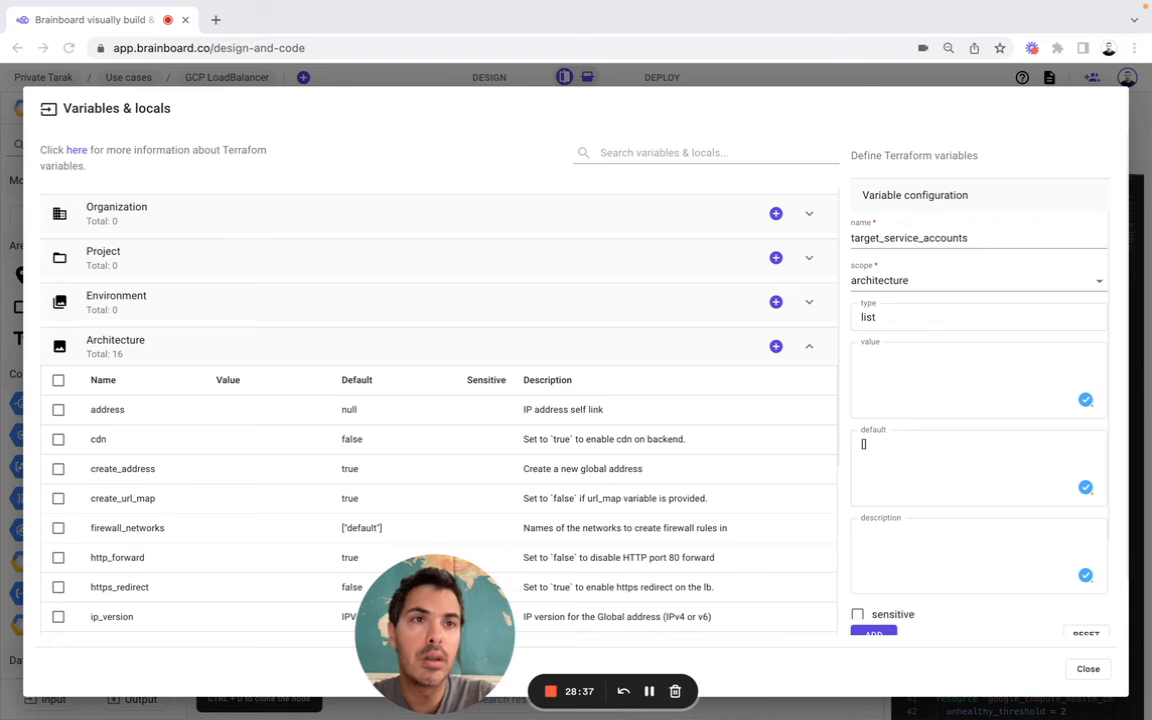
{"action": "left_click", "coordinate": [933, 527]}
{"action": "type", "text": "List of target service accounts for health check firewall rule. Exactly one of target_tags or target_service_accounts should be specified."}
{"action": "left_click", "coordinate": [873, 633]}
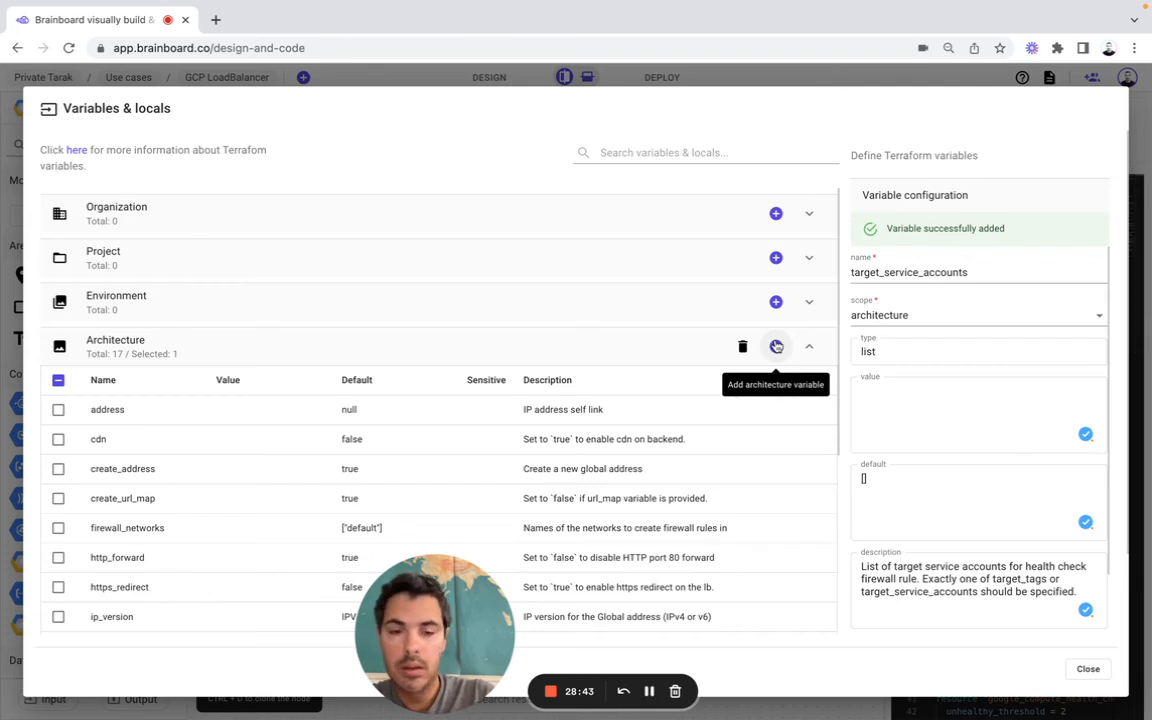
Start an architecture variable named target_tags with type list
{"action": "left_click", "coordinate": [776, 346]}
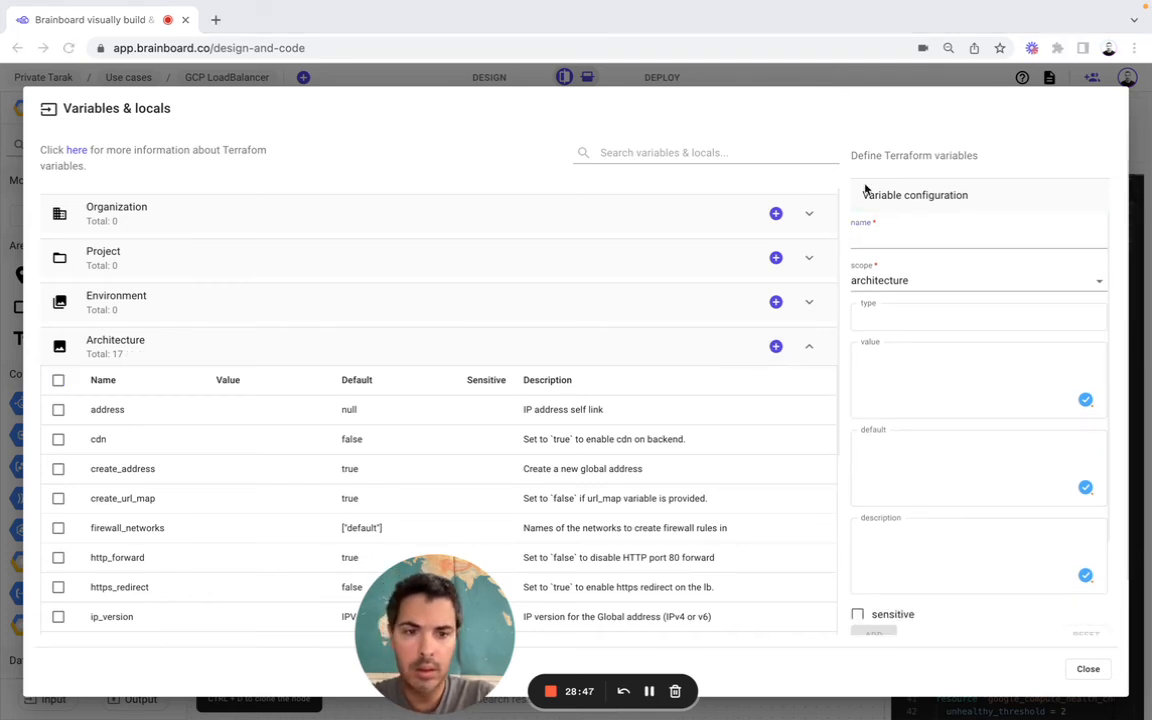
{"action": "left_click", "coordinate": [936, 230]}
{"action": "type", "text": "target_tags"}
{"action": "left_click", "coordinate": [889, 316]}
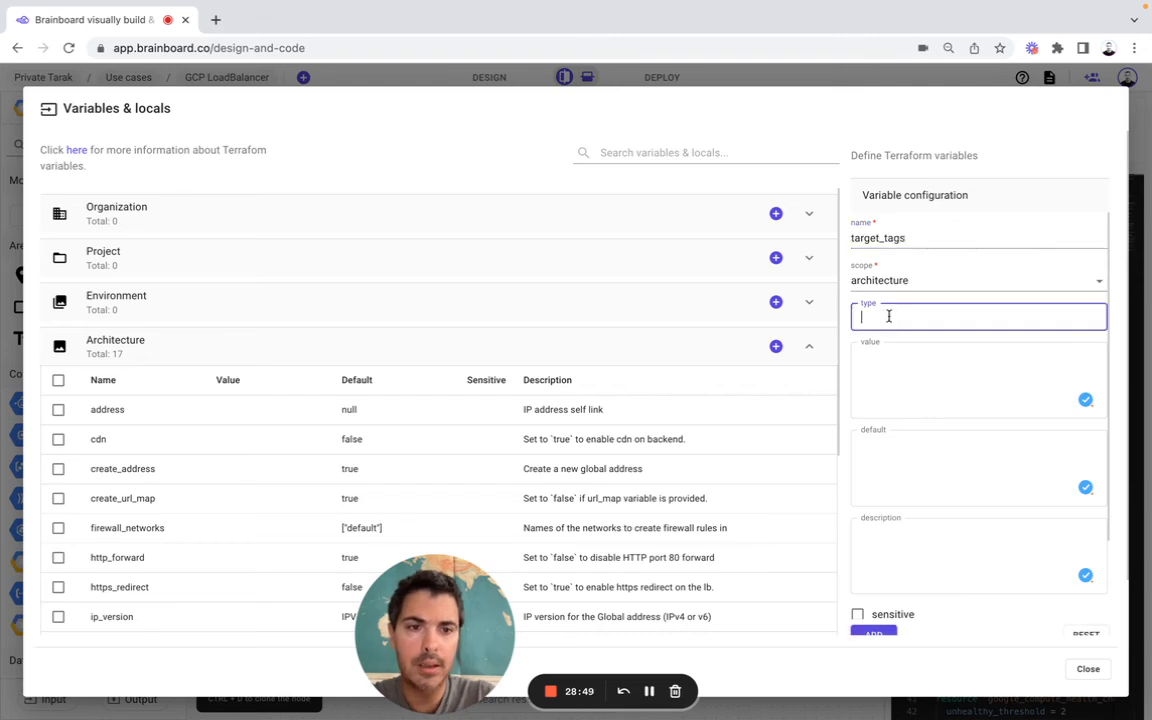
{"action": "type", "text": "list"}
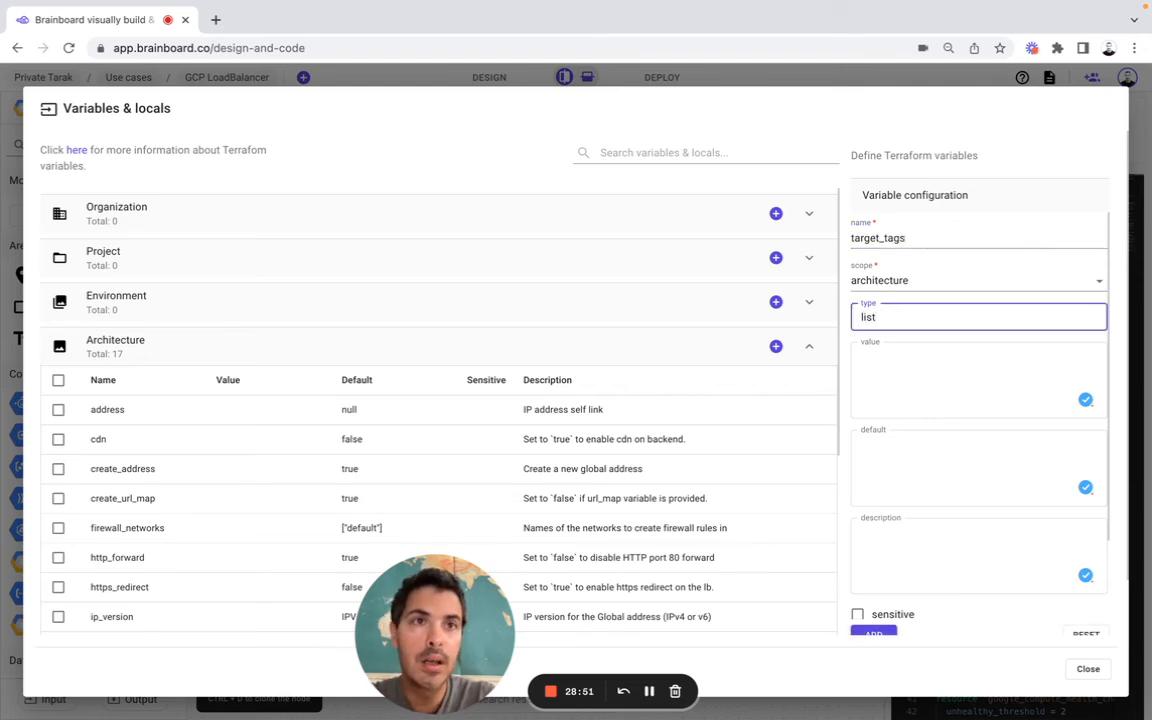
Add target_tags with default [] and description "List of target tags for health check firewall rule. Exactly one of target_tags or target_service_accounts should be specified."
{"action": "key", "text": "super+Tab"}
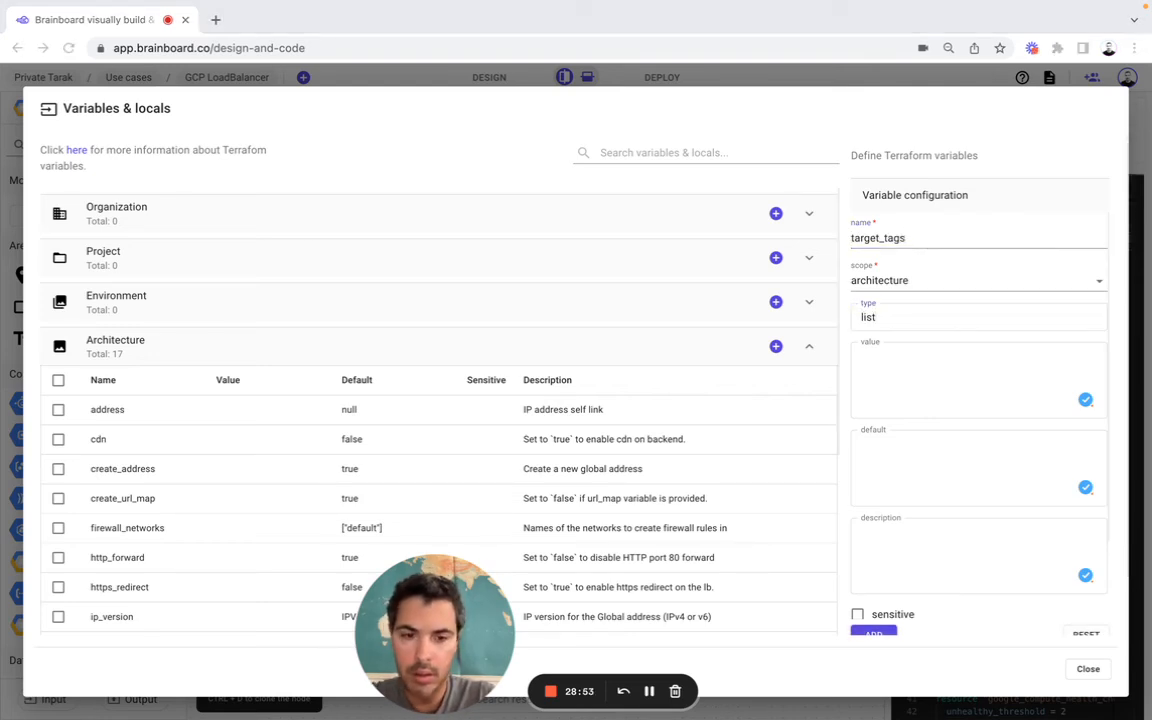
{"action": "key", "text": "super+Tab"}
{"action": "left_click", "coordinate": [923, 476]}
{"action": "type", "text": "["}
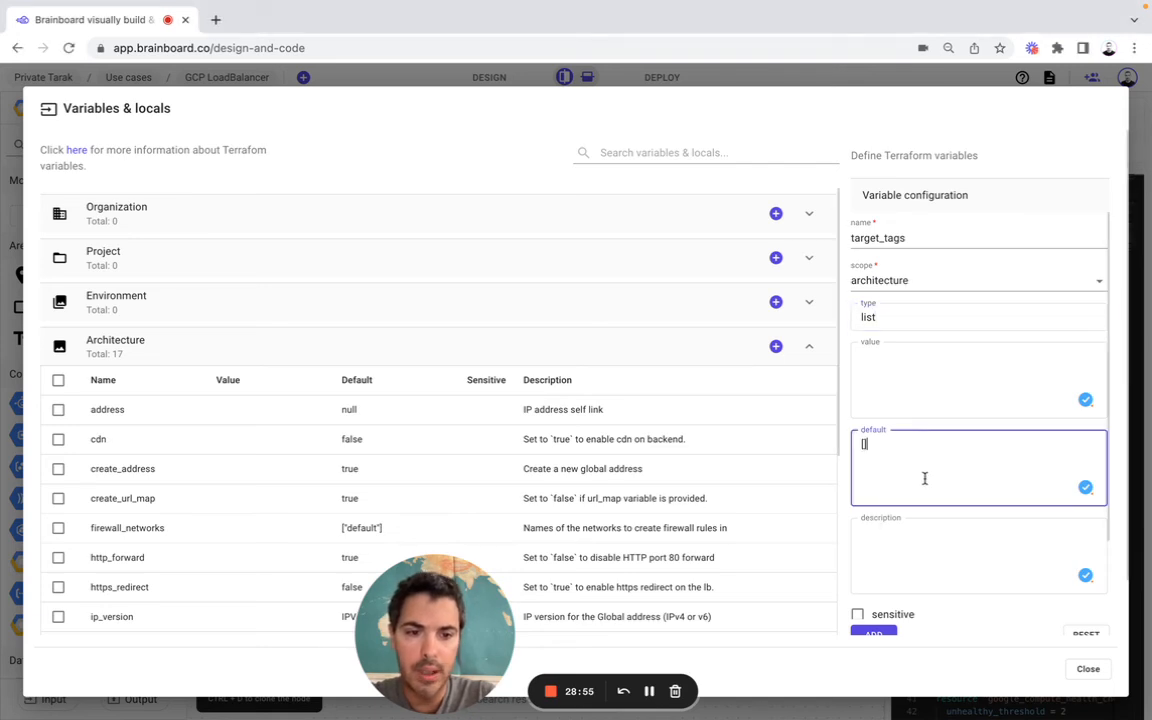
{"action": "left_click", "coordinate": [905, 537]}
{"action": "key", "text": "super+Tab"}
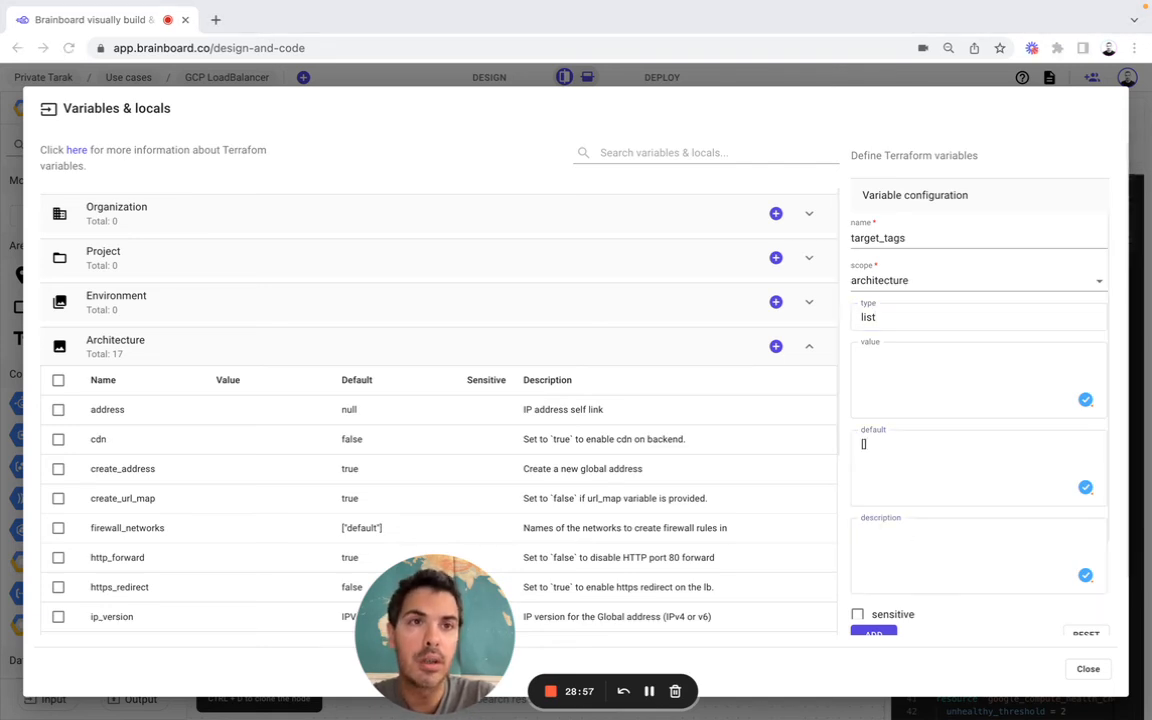
{"action": "left_click", "coordinate": [931, 560]}
{"action": "type", "text": "List of target tags for health check firewall rule. Exactly one of target_tags or target_service_accounts should be specified."}
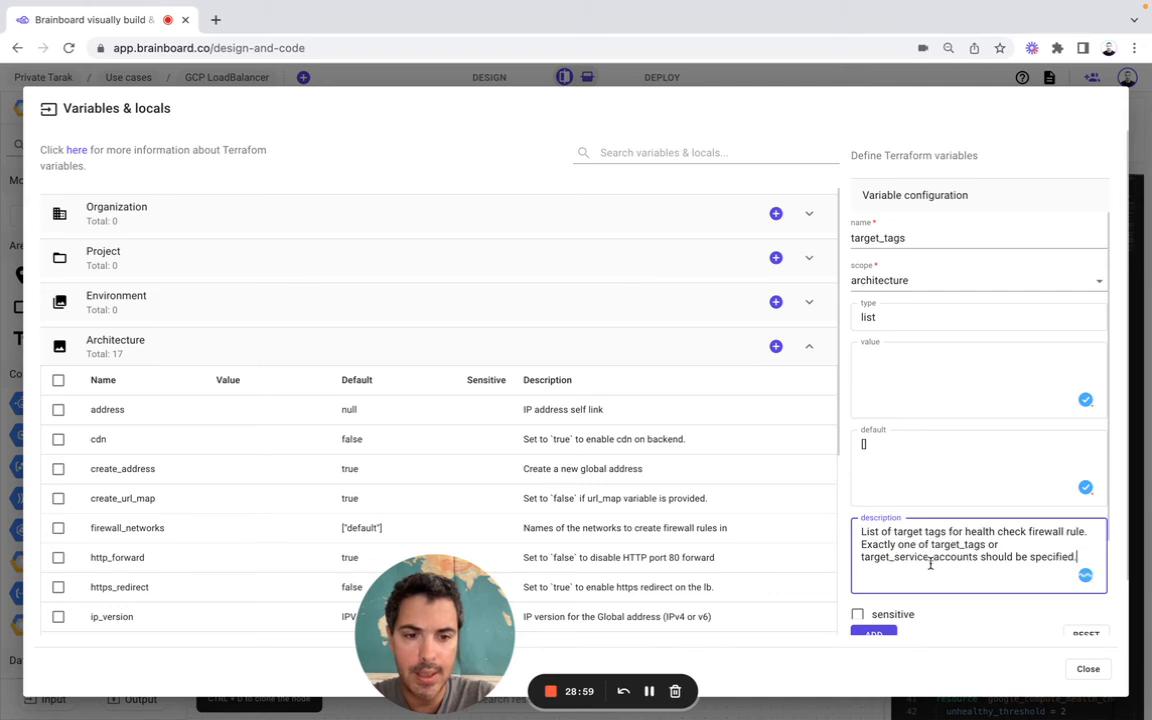
{"action": "left_click", "coordinate": [873, 633]}
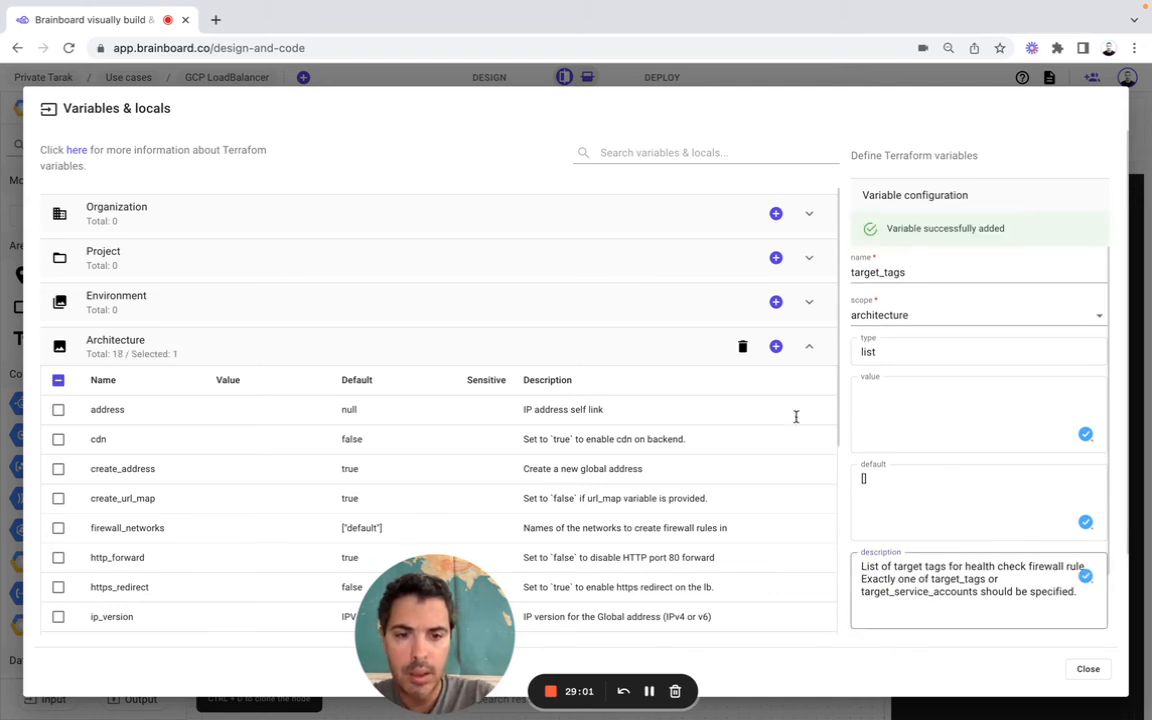
Start an architecture variable named url_map with type string
{"action": "left_click", "coordinate": [775, 346]}
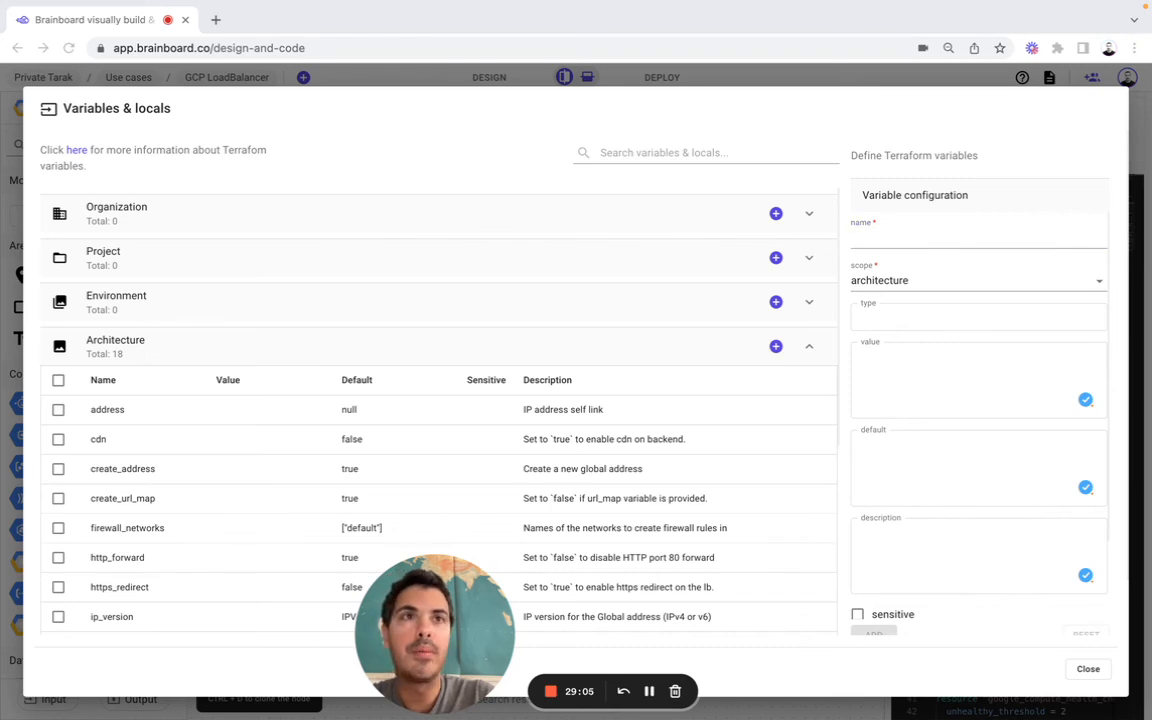
{"action": "left_click", "coordinate": [926, 244]}
{"action": "type", "text": "url_map"}
{"action": "left_click", "coordinate": [888, 305]}
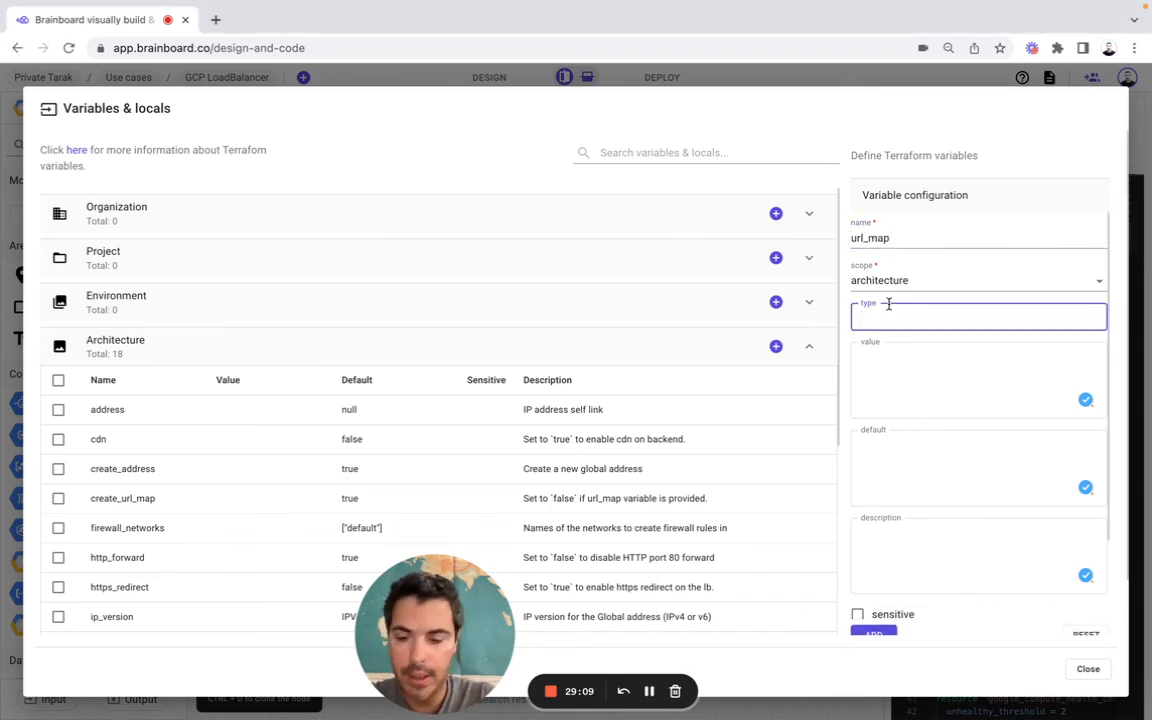
{"action": "type", "text": "string"}
Add url_map with default null and description "The url_map resource to use. Default is to send all traffic to first backend."
{"action": "left_click", "coordinate": [866, 460]}
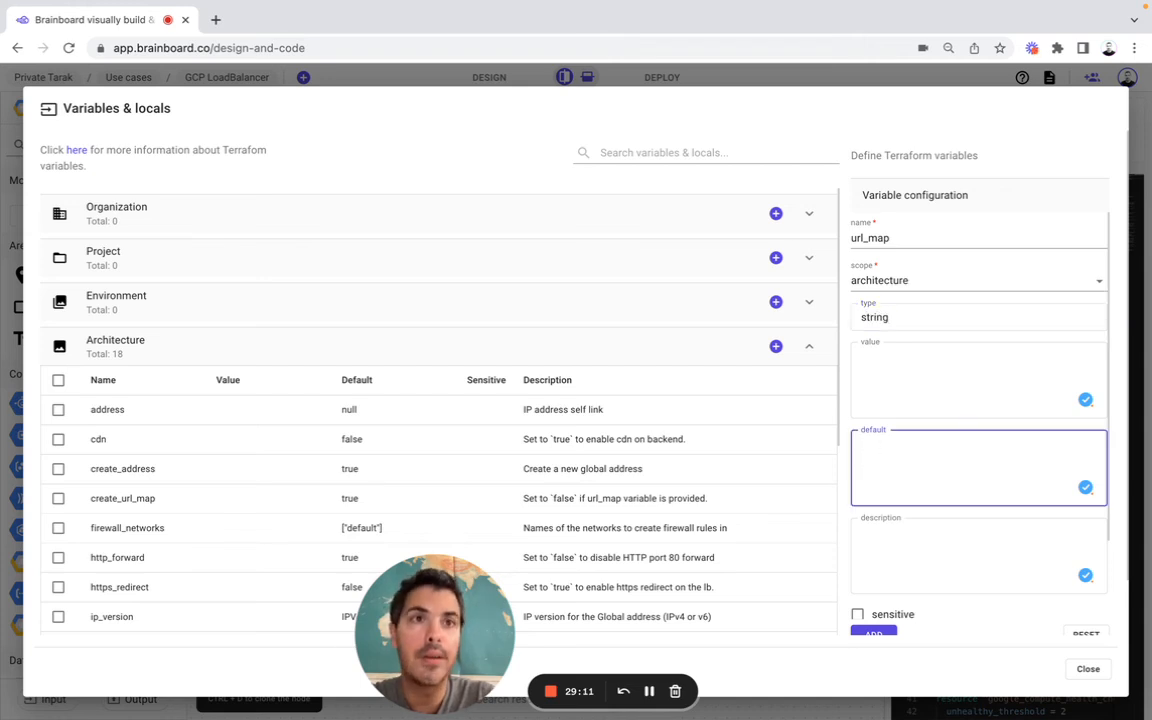
{"action": "type", "text": "null"}
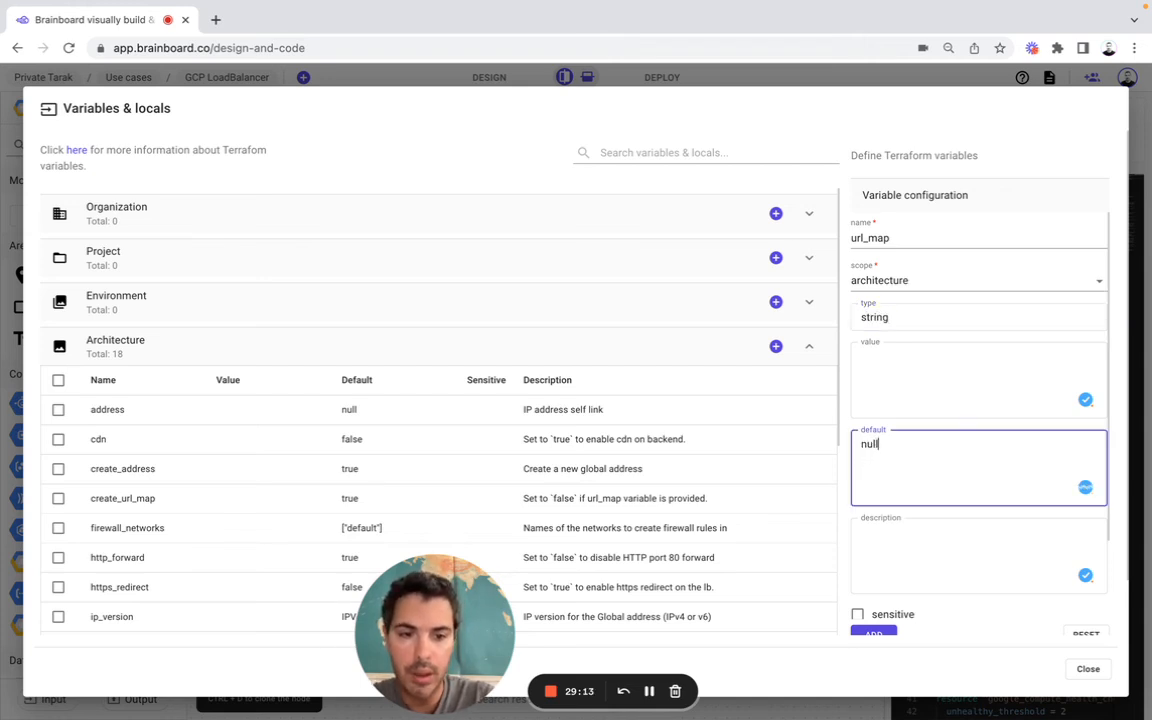
{"action": "left_click", "coordinate": [912, 550]}
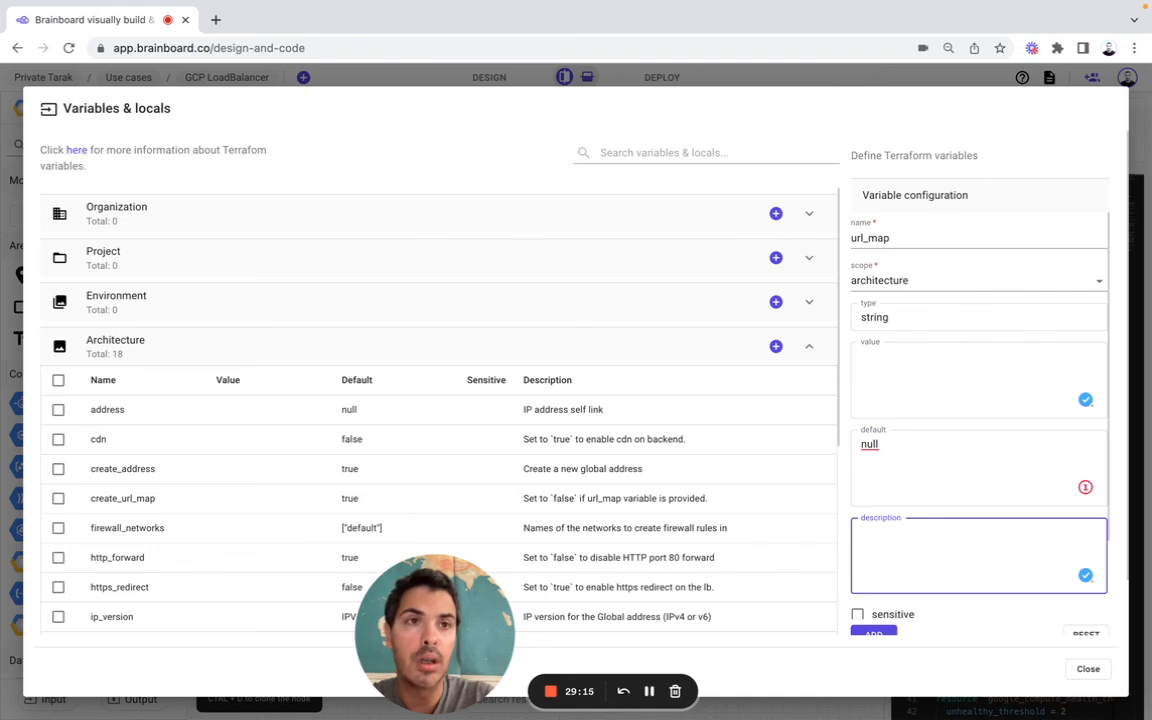
{"action": "key", "text": "super+Tab"}
{"action": "left_click", "coordinate": [879, 566]}
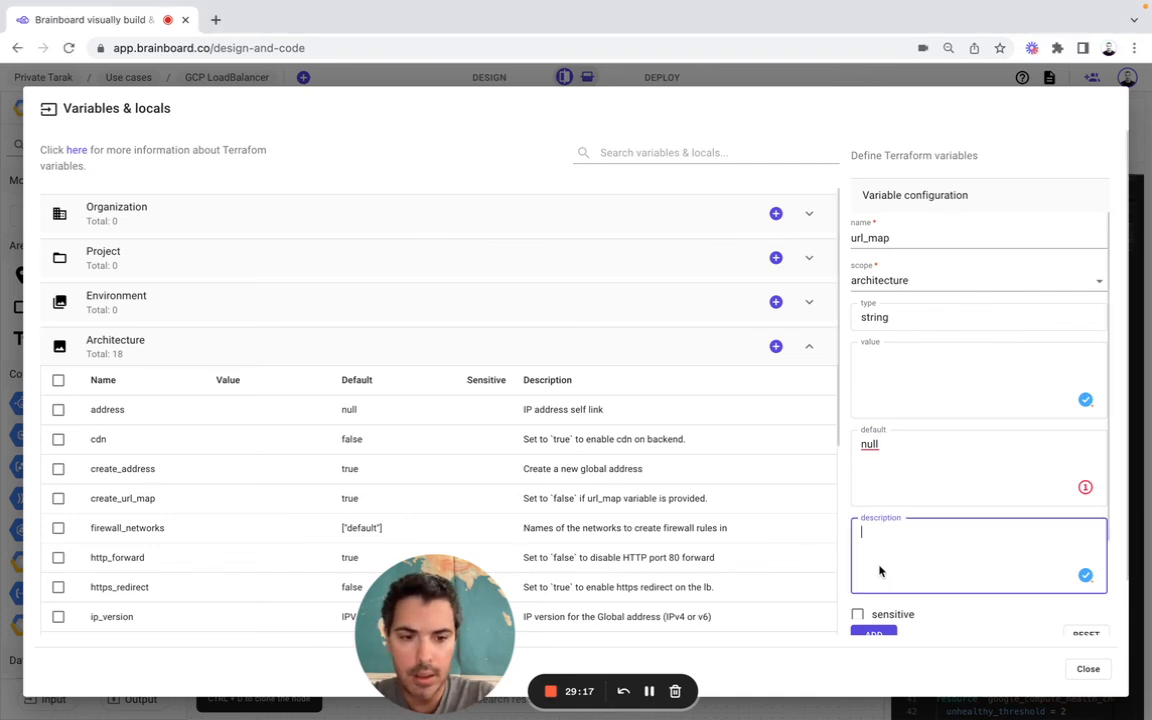
{"action": "type", "text": "The url_map resource to use. Default is to send all traffic to first backend."}
{"action": "left_click", "coordinate": [874, 634]}
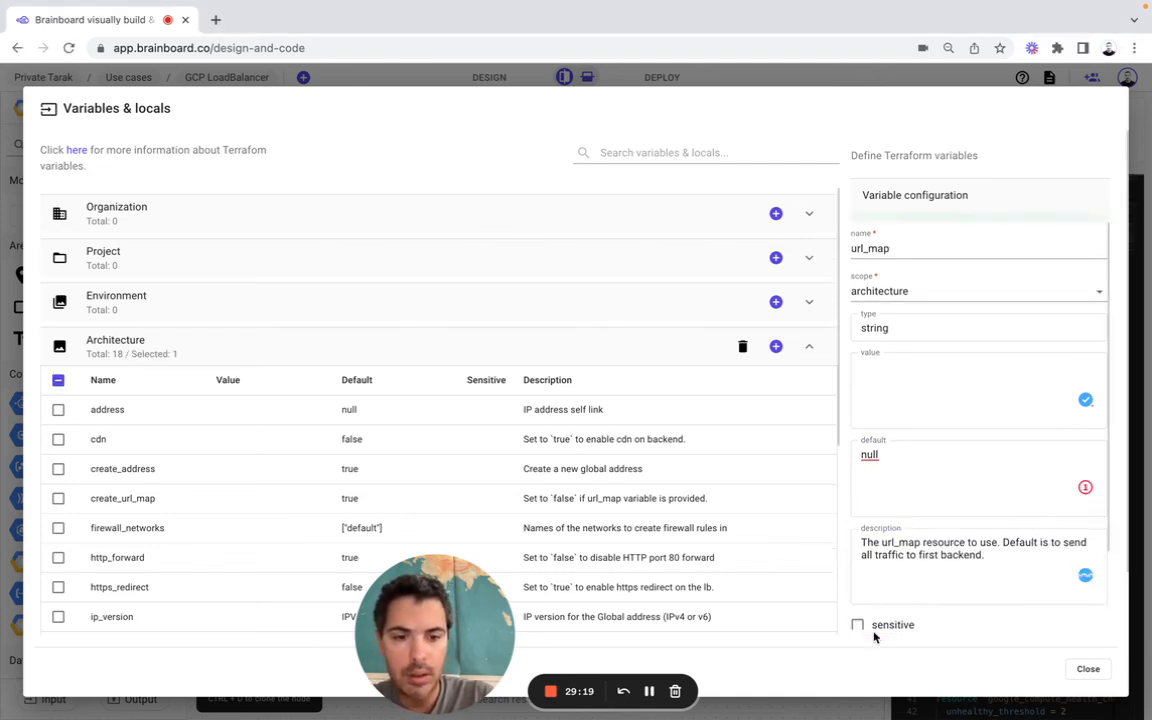
Start an architecture variable named use_ssl_certificates with type bool
{"action": "left_click", "coordinate": [777, 348]}
{"action": "key", "text": "super+Tab"}
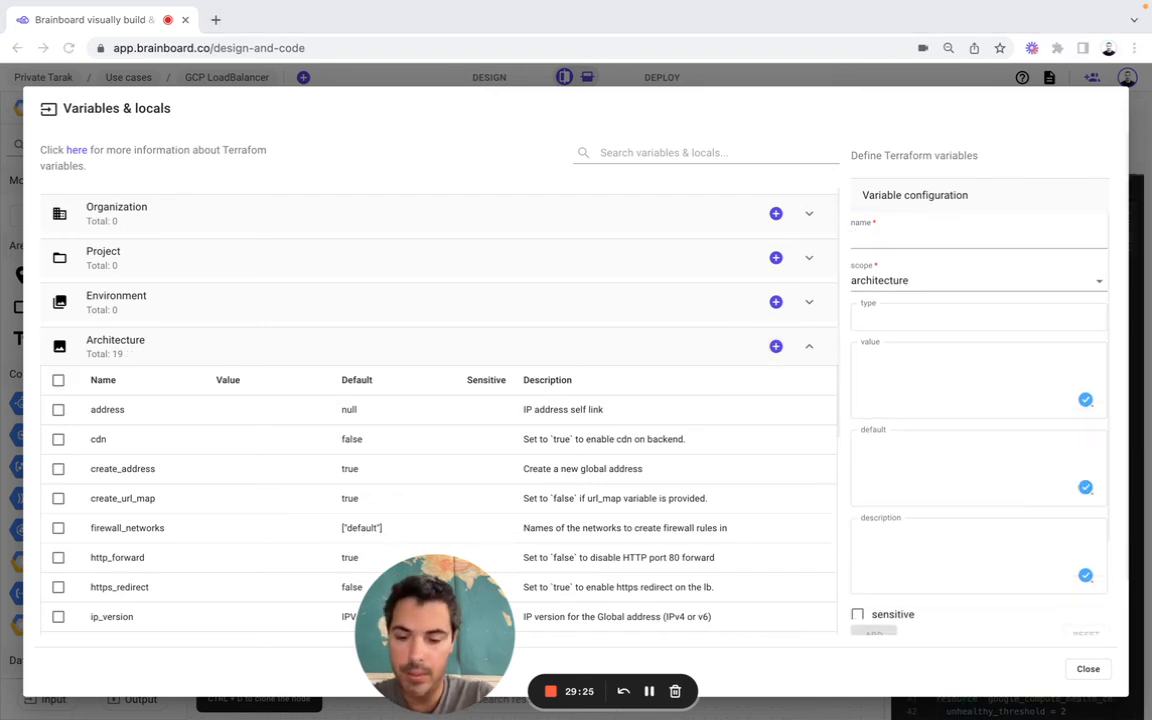
{"action": "left_click", "coordinate": [900, 239]}
{"action": "type", "text": "use_ssl_certificates"}
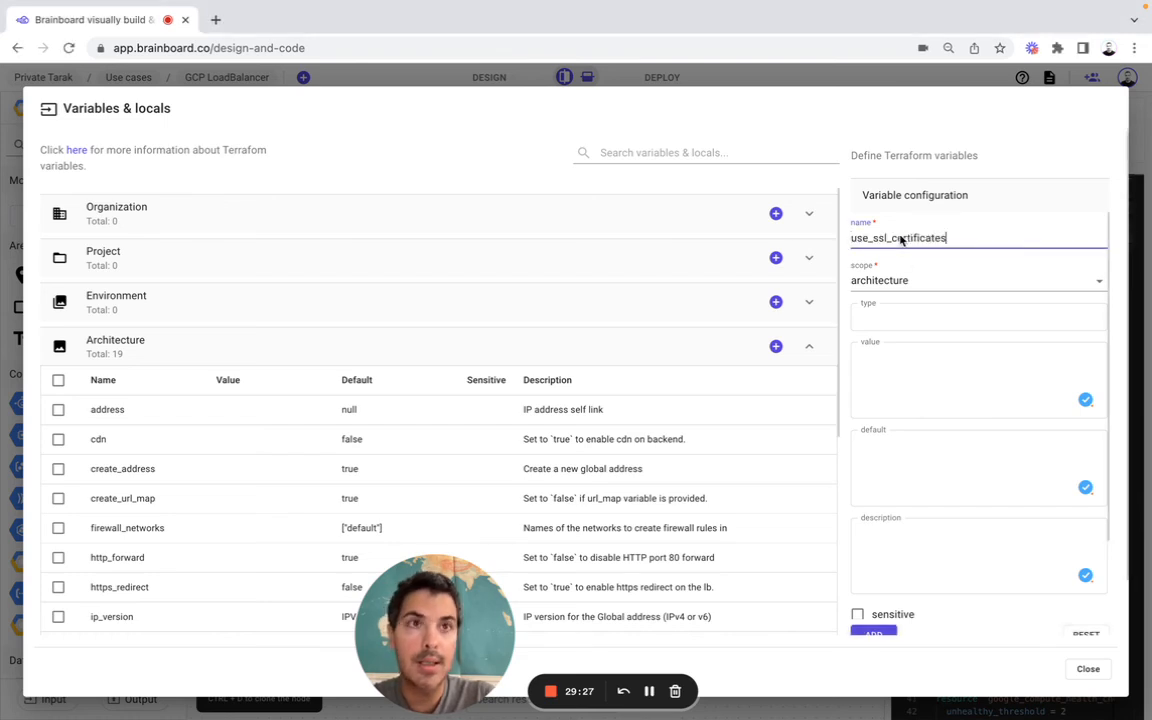
{"action": "left_click", "coordinate": [915, 327]}
{"action": "type", "text": "bool"}
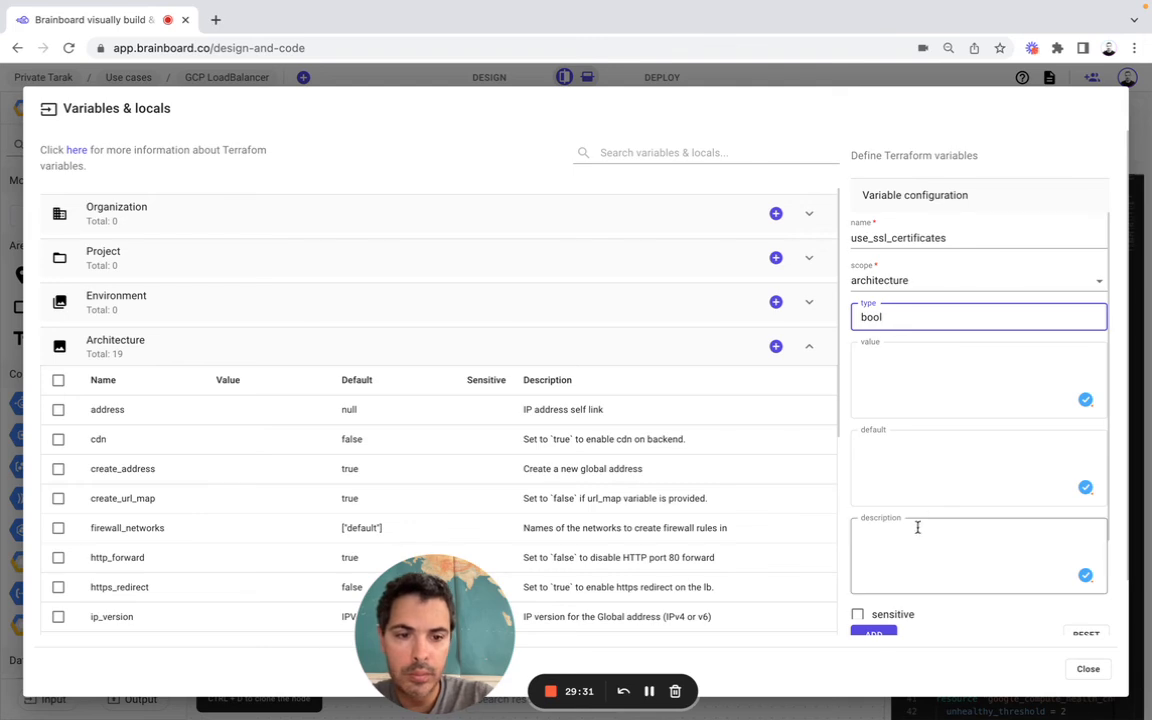
Add use_ssl_certificates with default false and description "If true, use the certificates provided by `ssl_certificates`, otherwise, create cert from `private_key` and `certificate`"
{"action": "left_click", "coordinate": [936, 486]}
{"action": "type", "text": "fal"}
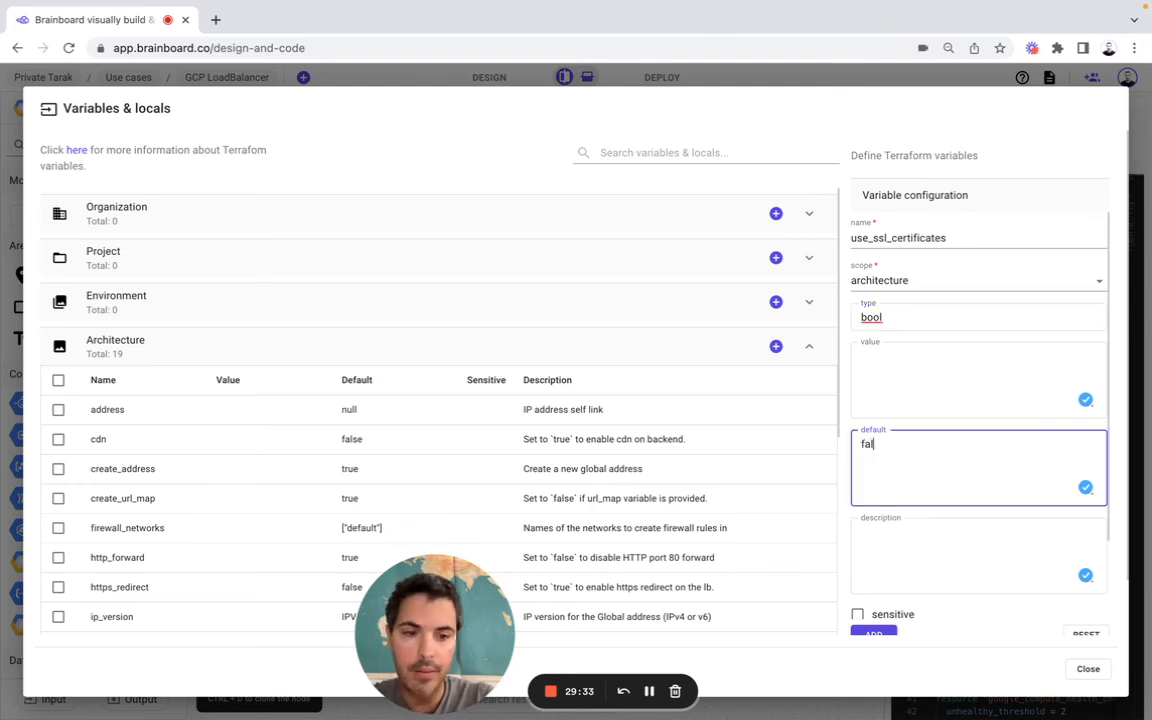
{"action": "type", "text": "se"}
{"action": "left_click", "coordinate": [931, 558]}
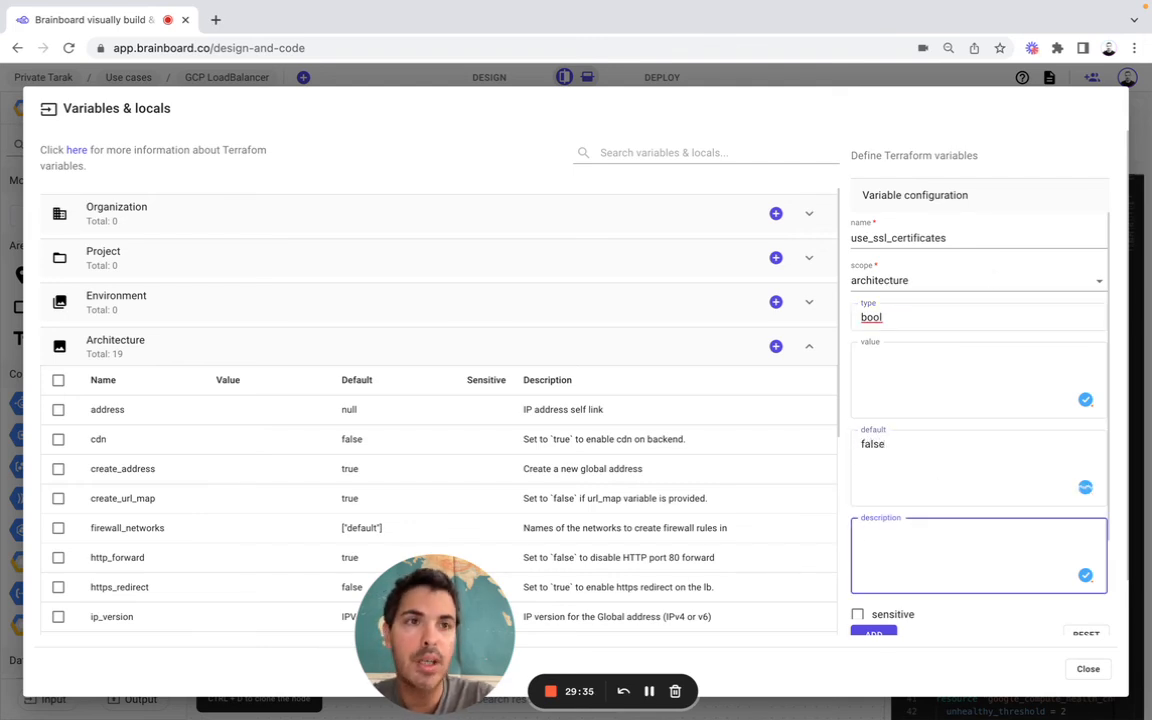
{"action": "key", "text": "super+Tab"}
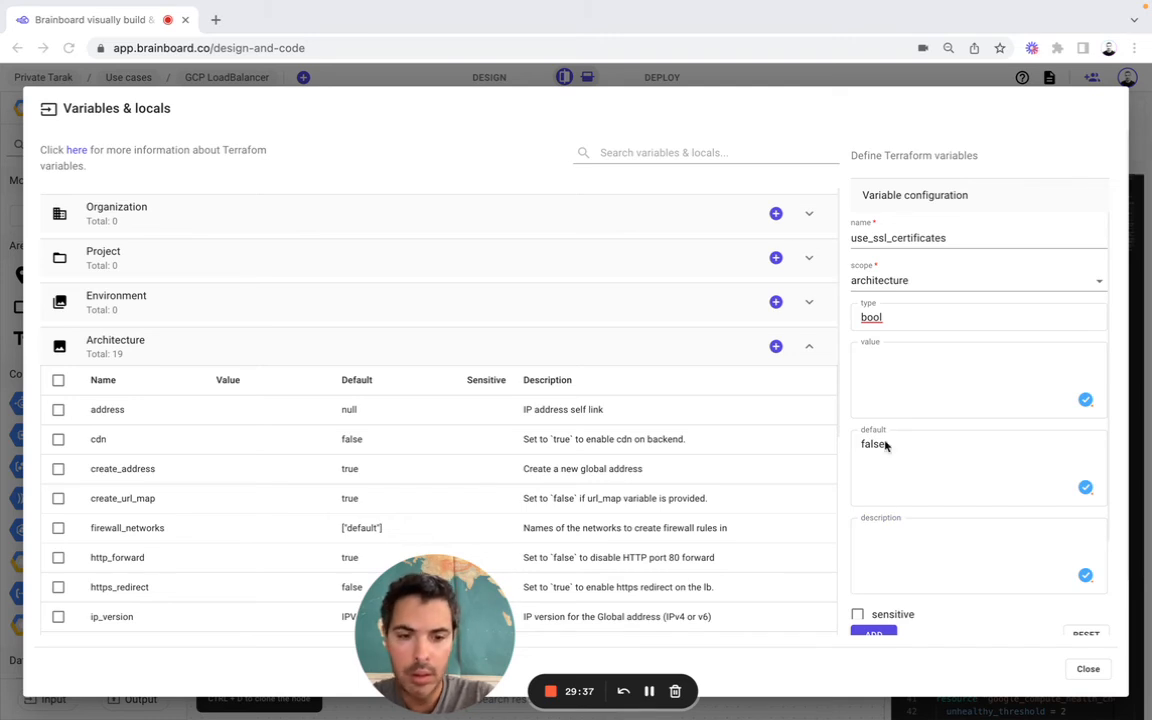
{"action": "left_click", "coordinate": [896, 519]}
{"action": "type", "text": "If true, use the certificates provided by `ssl_certificates`, otherwise, create cert from `private_key` and `certificate`"}
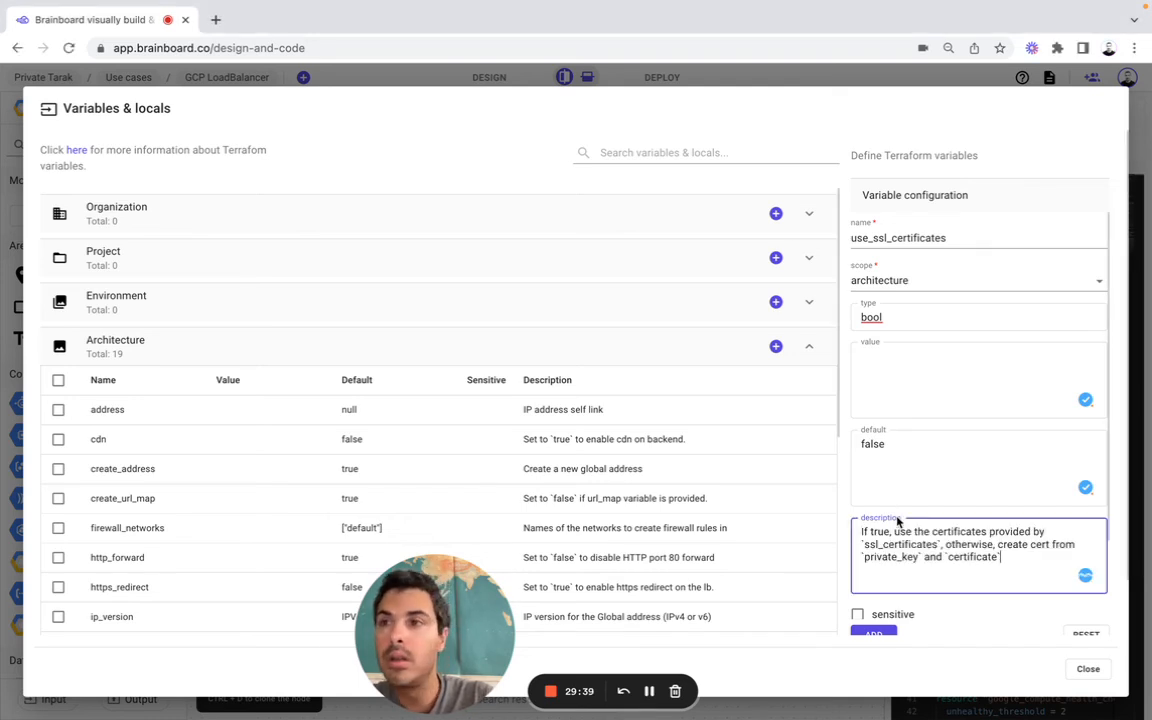
{"action": "left_click", "coordinate": [876, 633]}
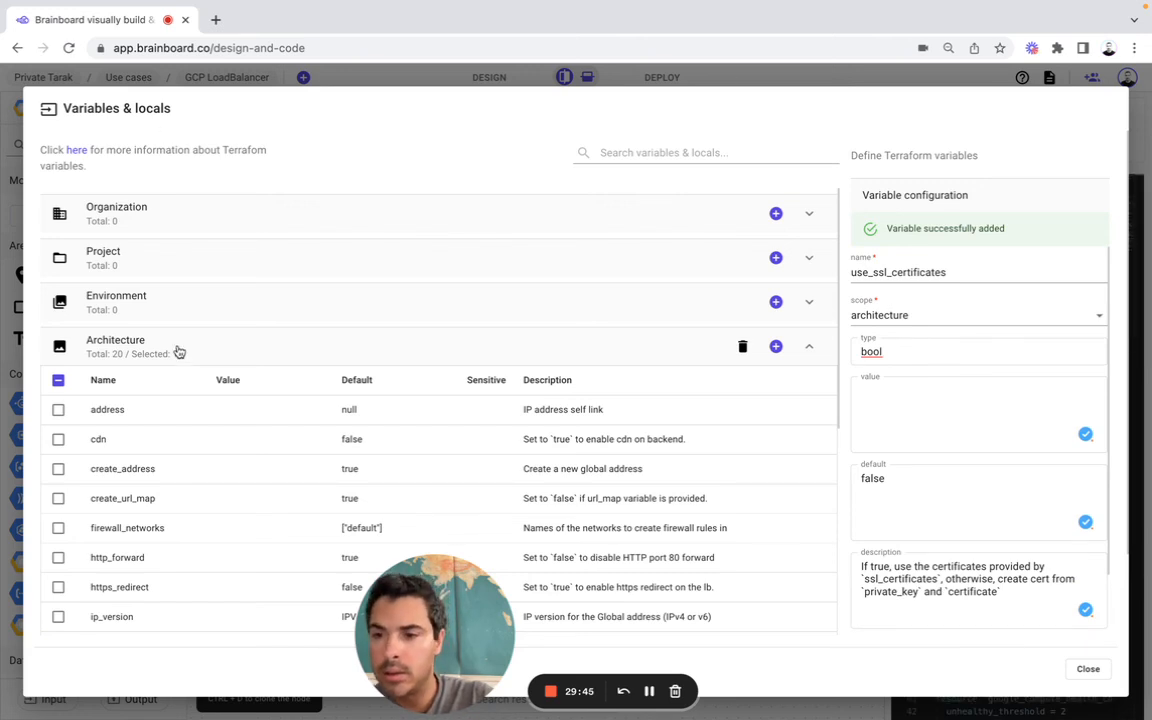
Start an architecture variable named certificate with type string
{"action": "scroll", "coordinate": [158, 403], "scroll_direction": "down", "scroll_amount": 2}
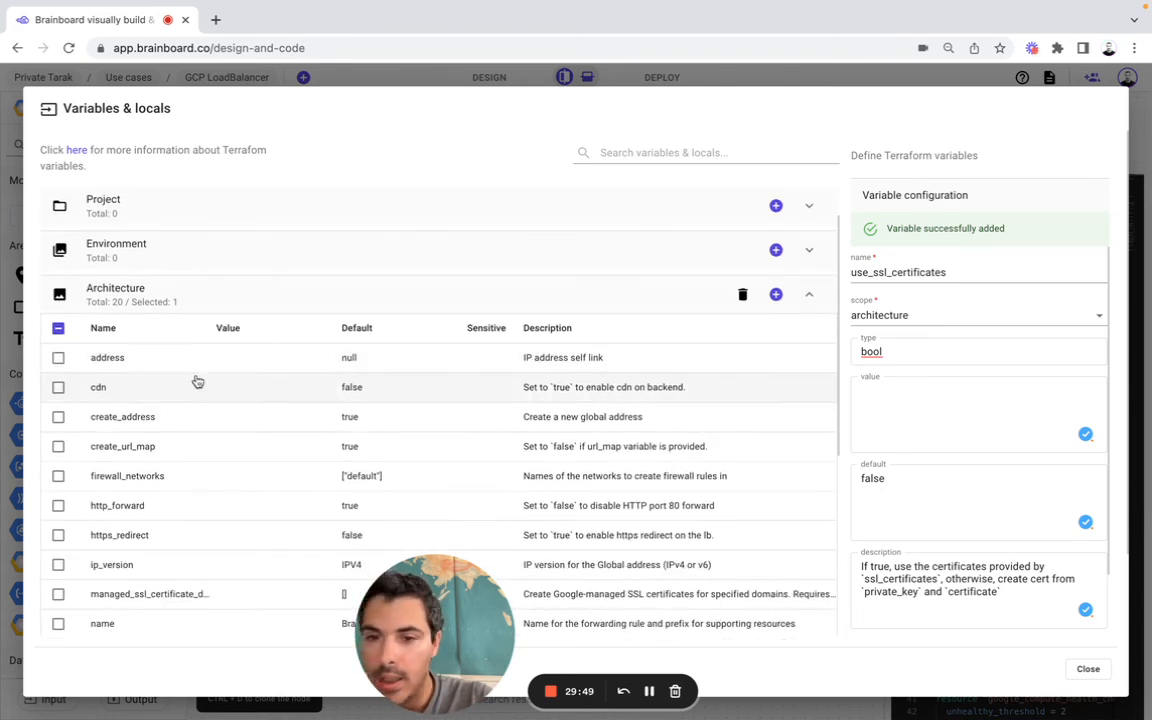
{"action": "left_click", "coordinate": [776, 294]}
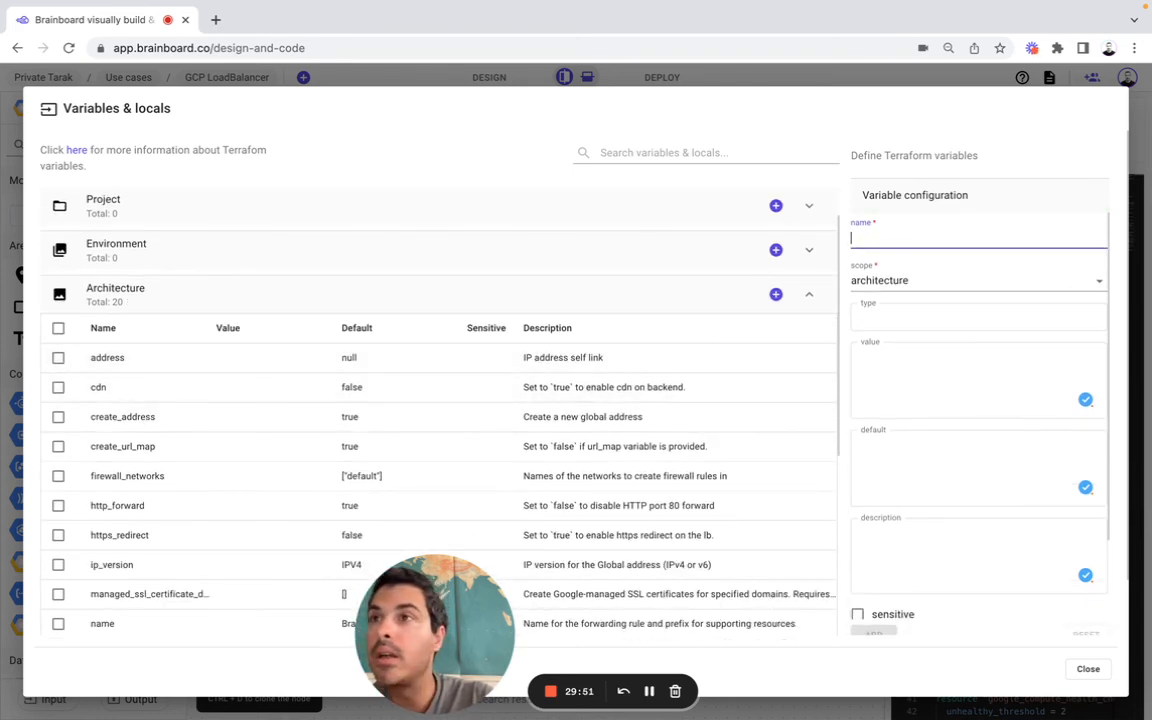
{"action": "key", "text": "super+Tab"}
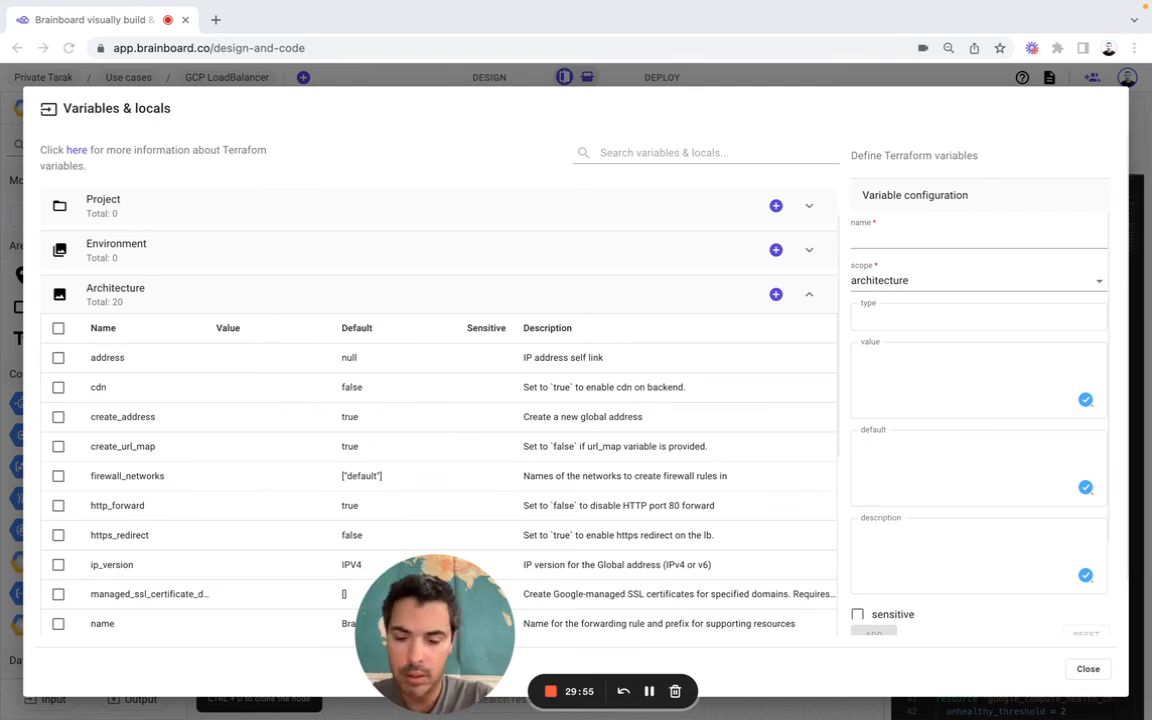
{"action": "left_click", "coordinate": [910, 258]}
{"action": "type", "text": "certificate"}
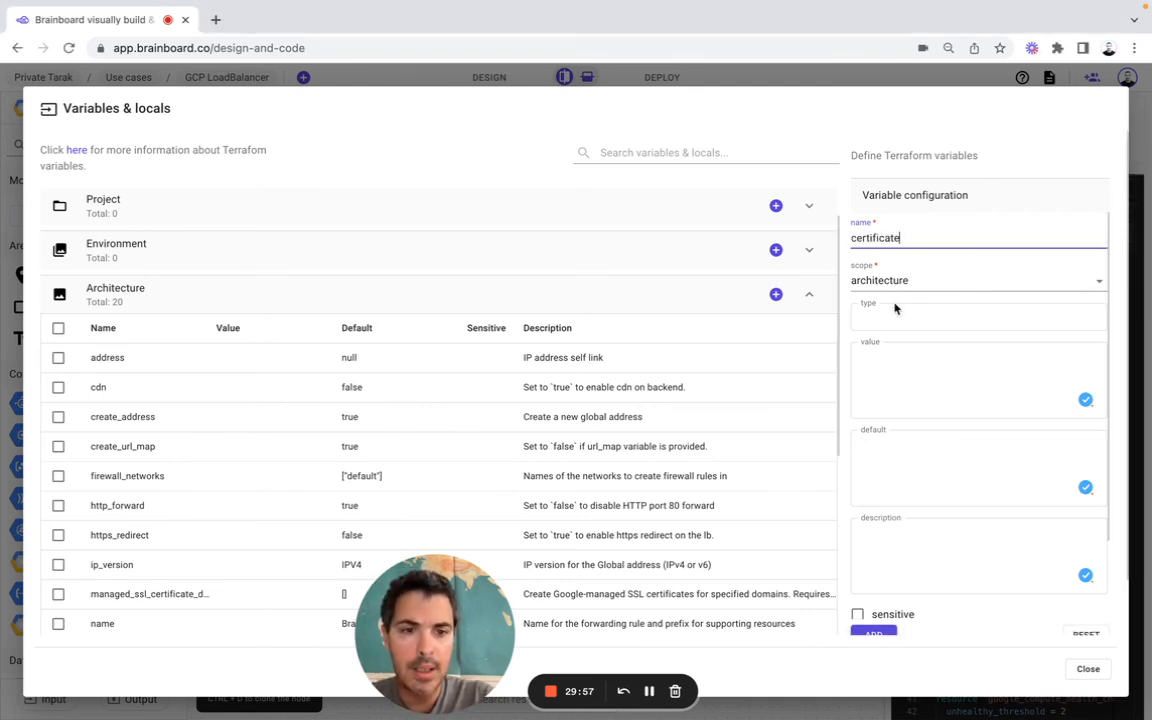
{"action": "left_click", "coordinate": [891, 310]}
{"action": "type", "text": "string"}
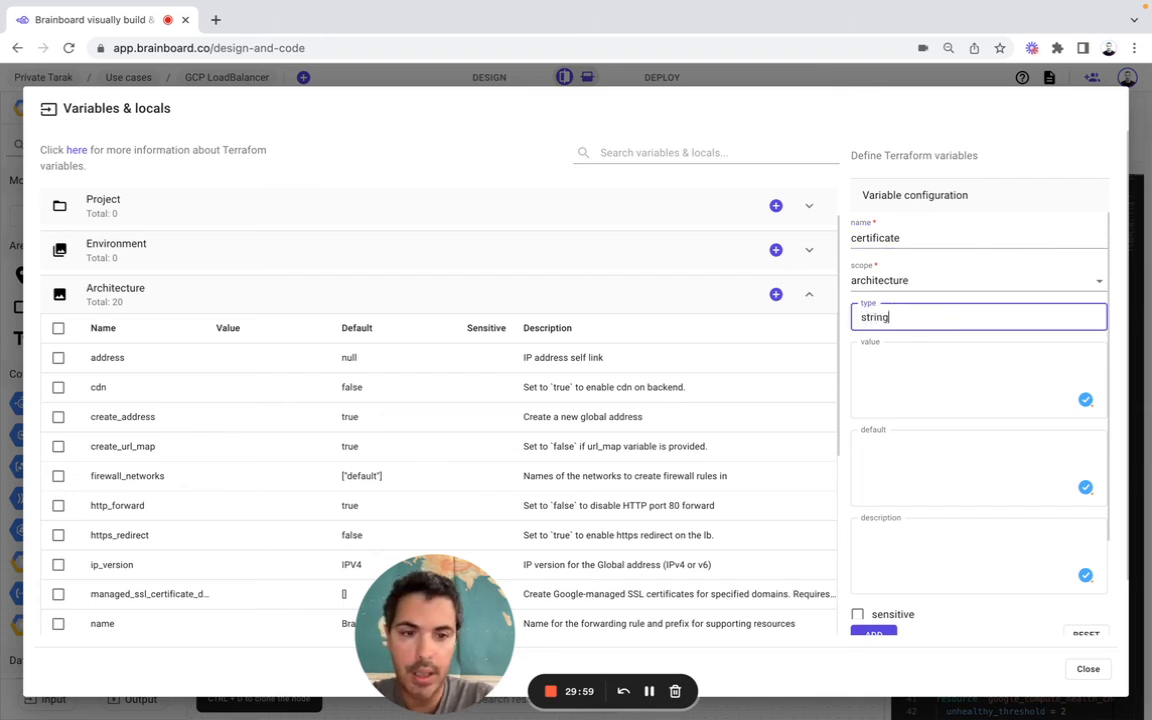
Add certificate with default null and description "Content of the SSL certificate. Required if `ssl` is `true` and `ssl_certificates` is empty."
{"action": "left_click", "coordinate": [887, 445]}
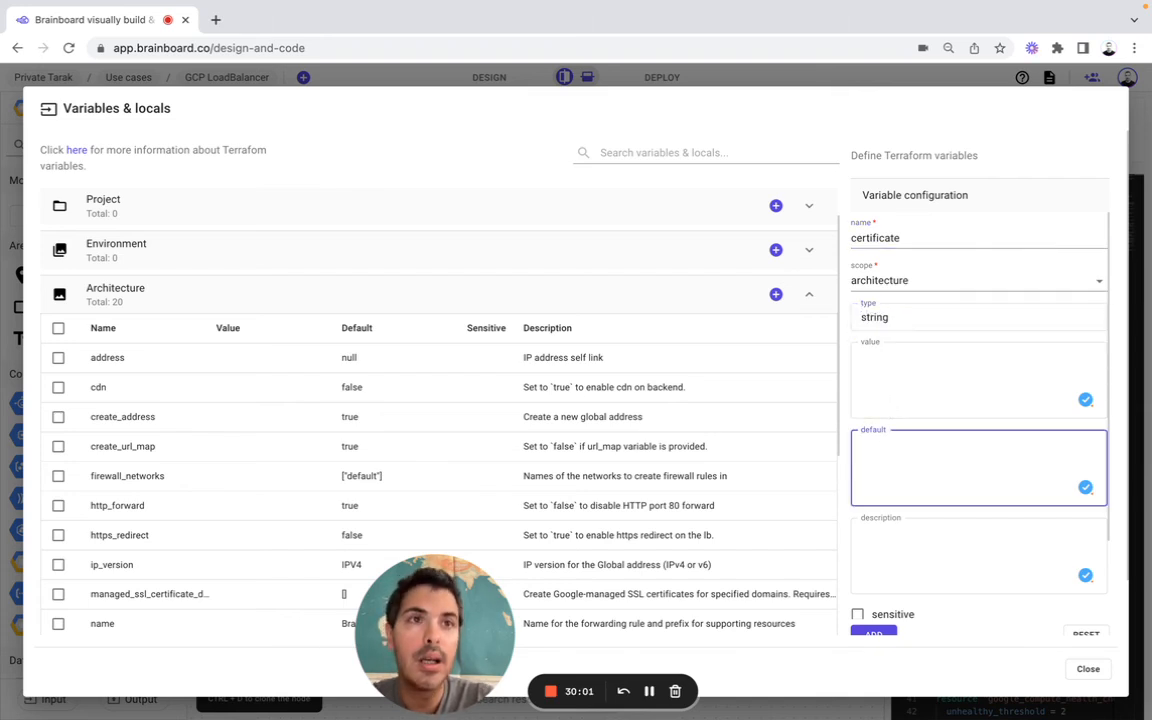
{"action": "type", "text": "null"}
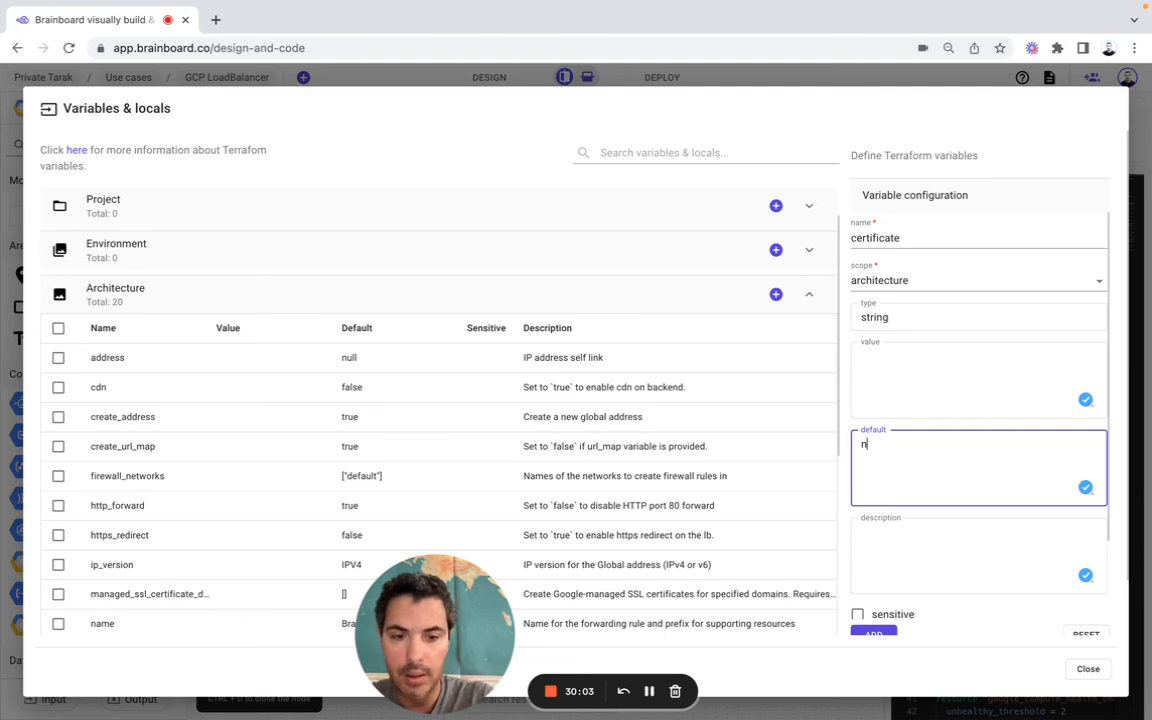
{"action": "left_click", "coordinate": [905, 542]}
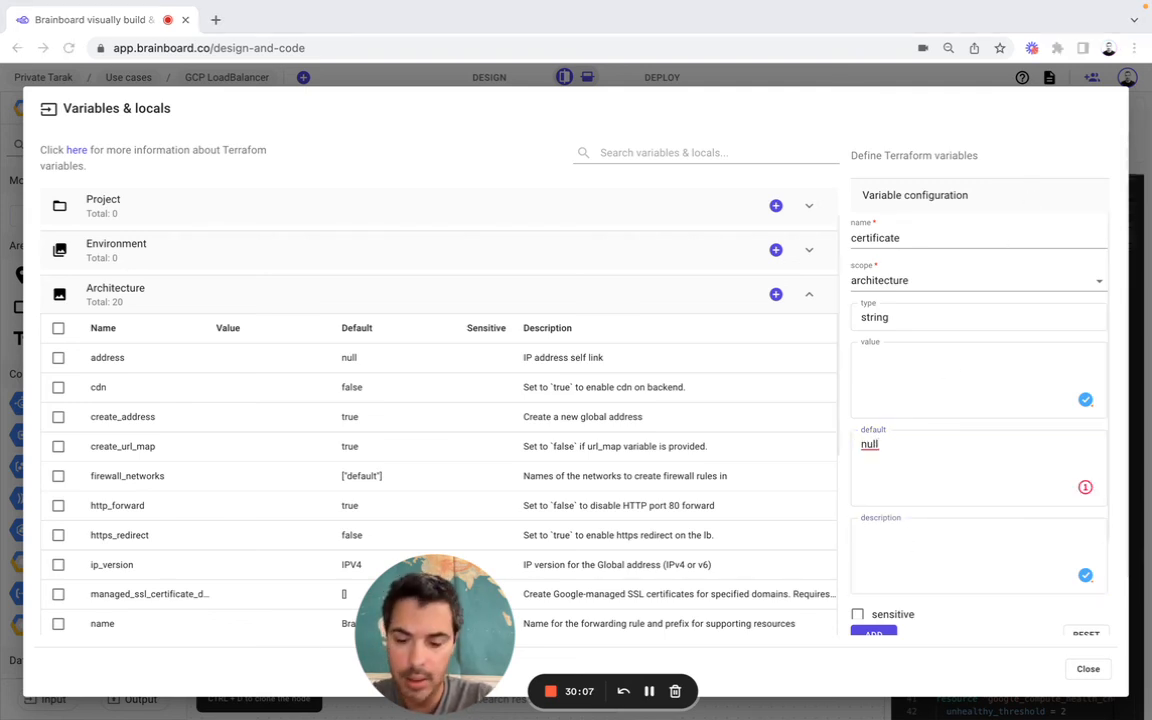
{"action": "left_click", "coordinate": [874, 540]}
{"action": "type", "text": "Content of the SSL certificate. Required if `ssl` is `true` and `ssl_certificates` is empty."}
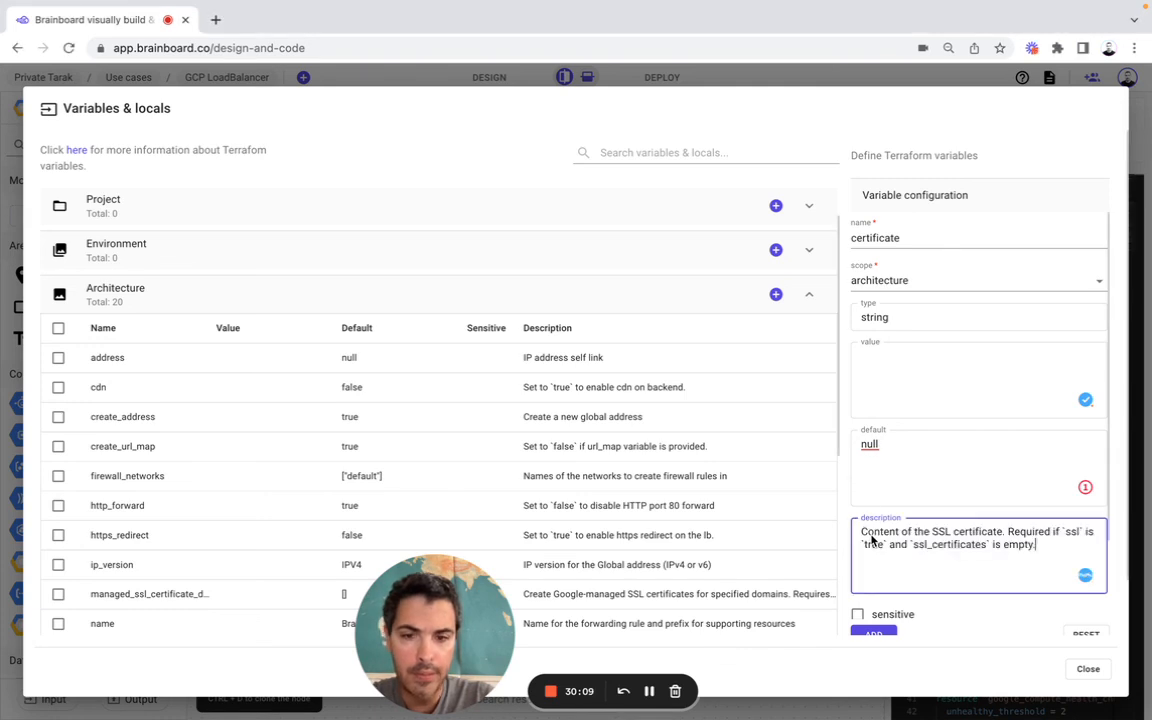
{"action": "left_click", "coordinate": [870, 638]}
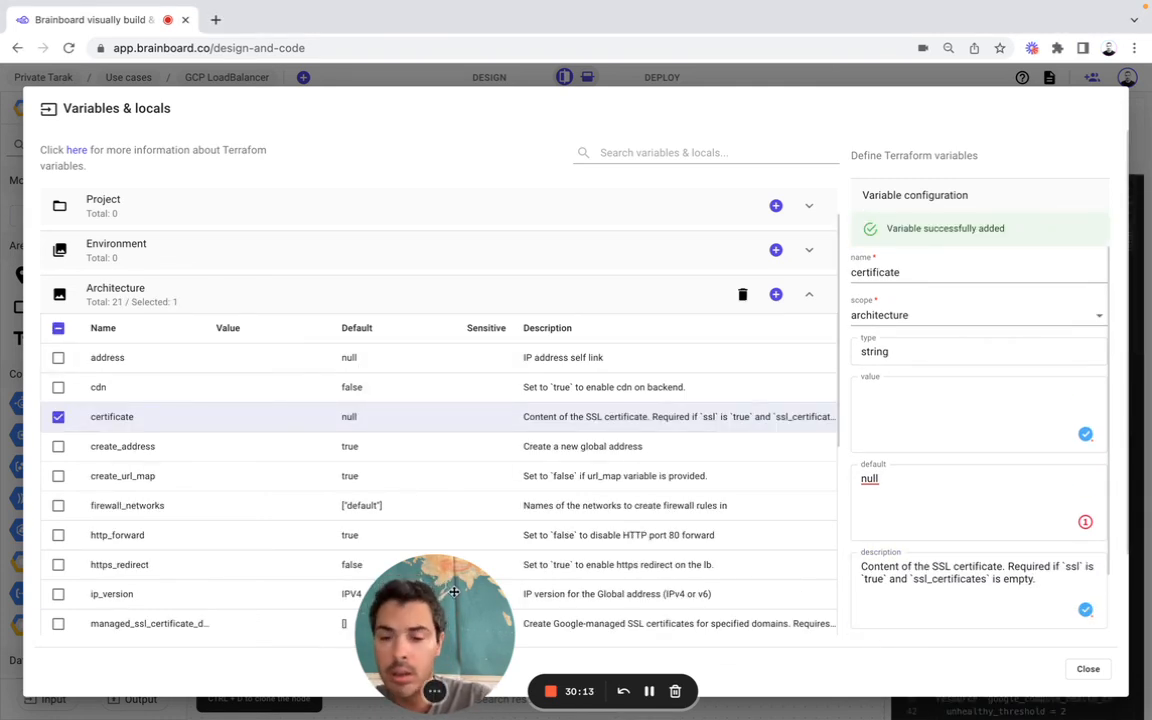
Review the completed architecture variables list, and close the variables and locals dialog to return to the load balancer design
{"action": "left_click_drag", "start_coordinate": [453, 581], "coordinate": [247, 578]}
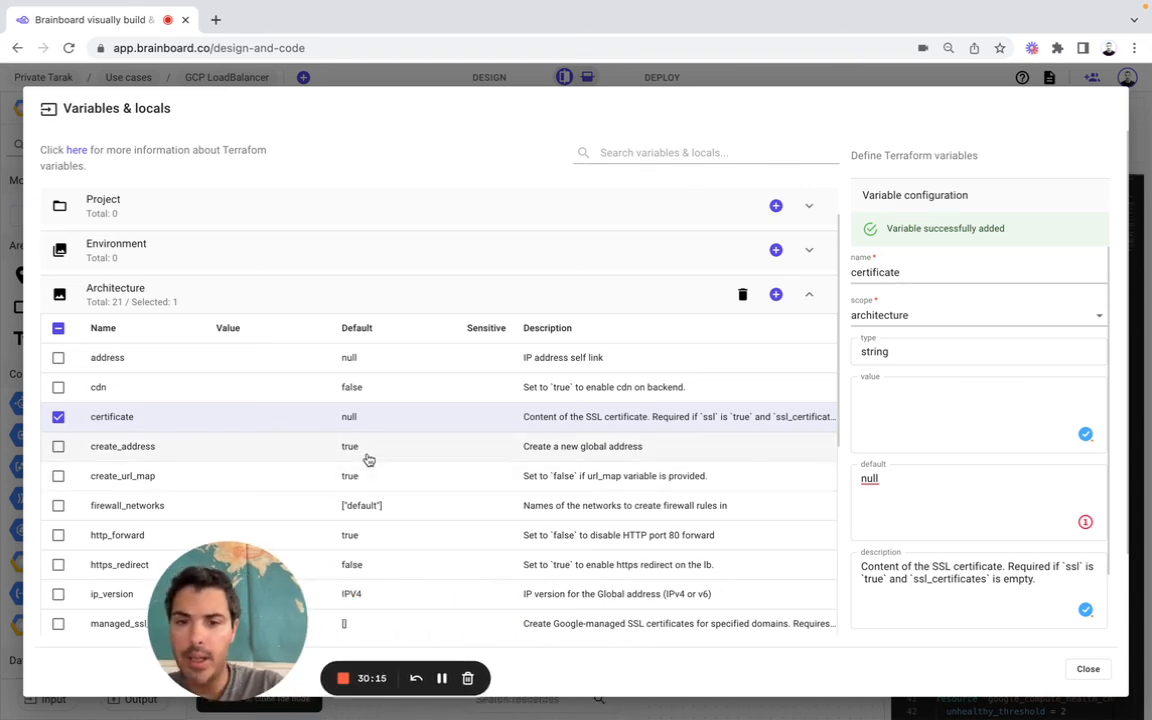
{"action": "scroll", "coordinate": [368, 458], "scroll_direction": "down", "scroll_amount": 5}
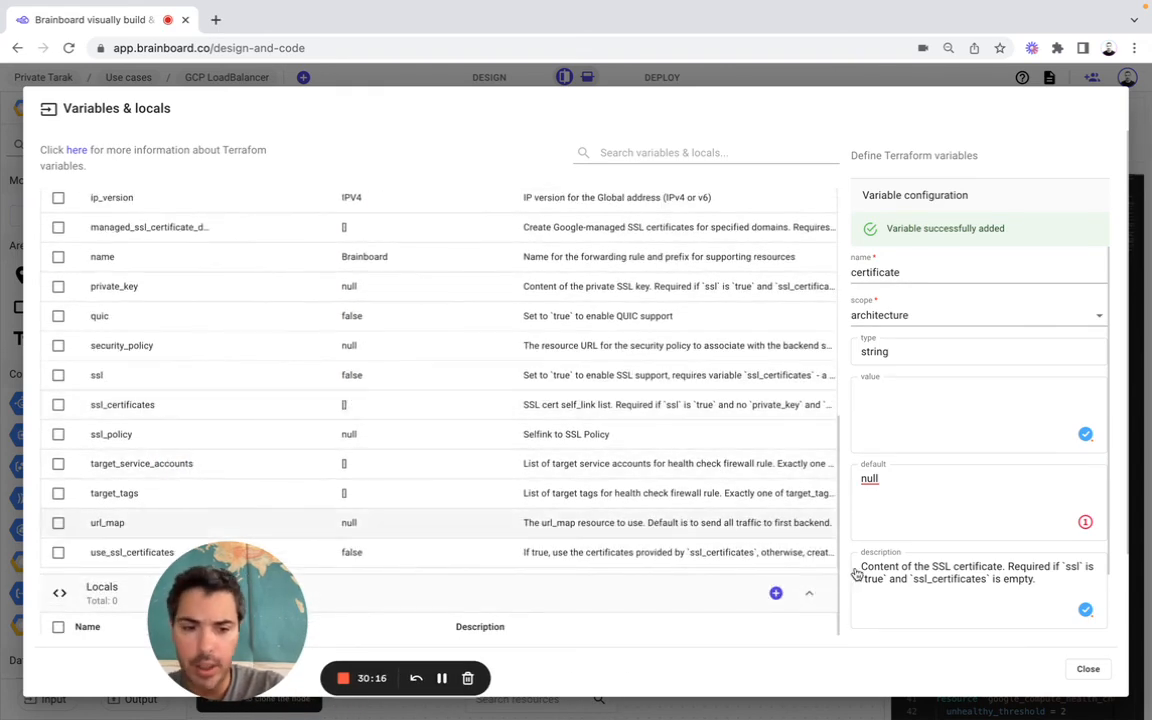
{"action": "left_click", "coordinate": [1088, 668]}
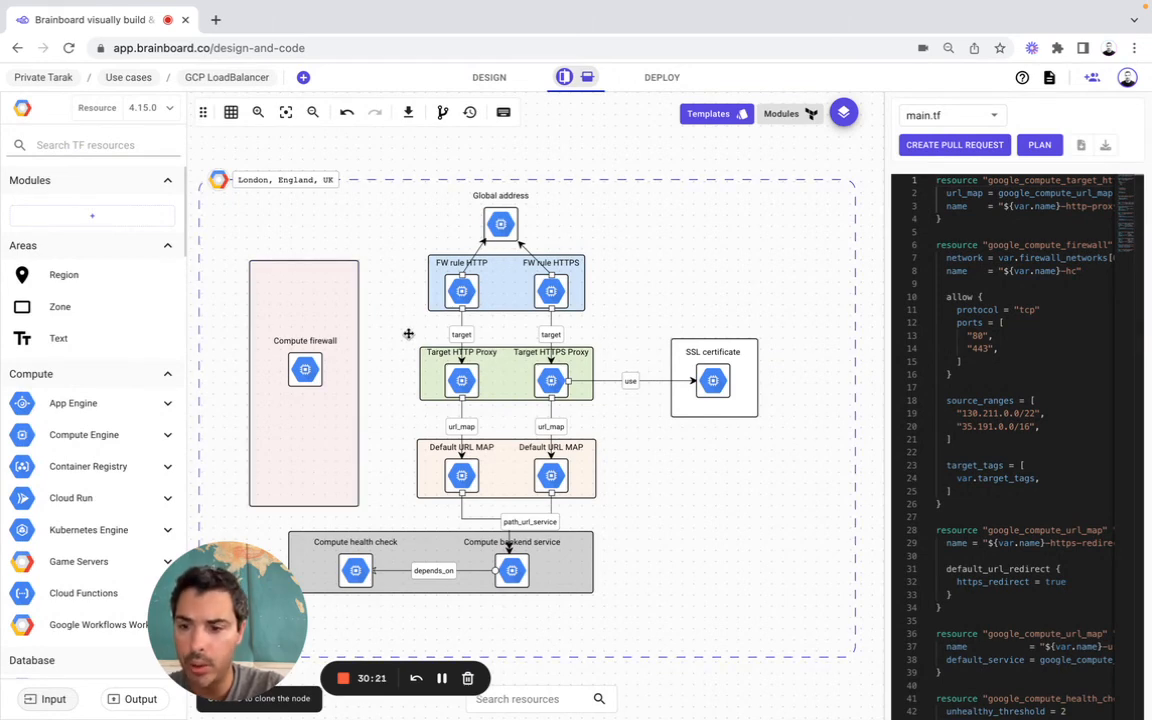
{"action": "scroll", "coordinate": [1040, 392], "scroll_direction": "down", "scroll_amount": 10}
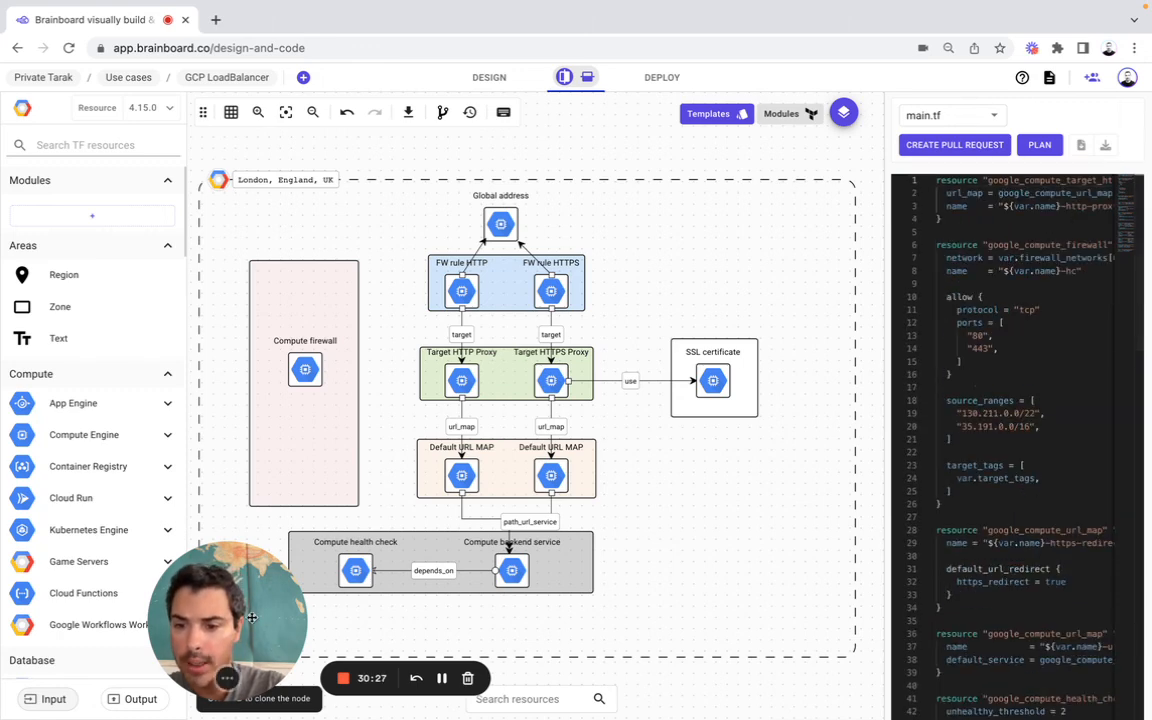
{"action": "left_click_drag", "start_coordinate": [238, 618], "coordinate": [117, 635]}
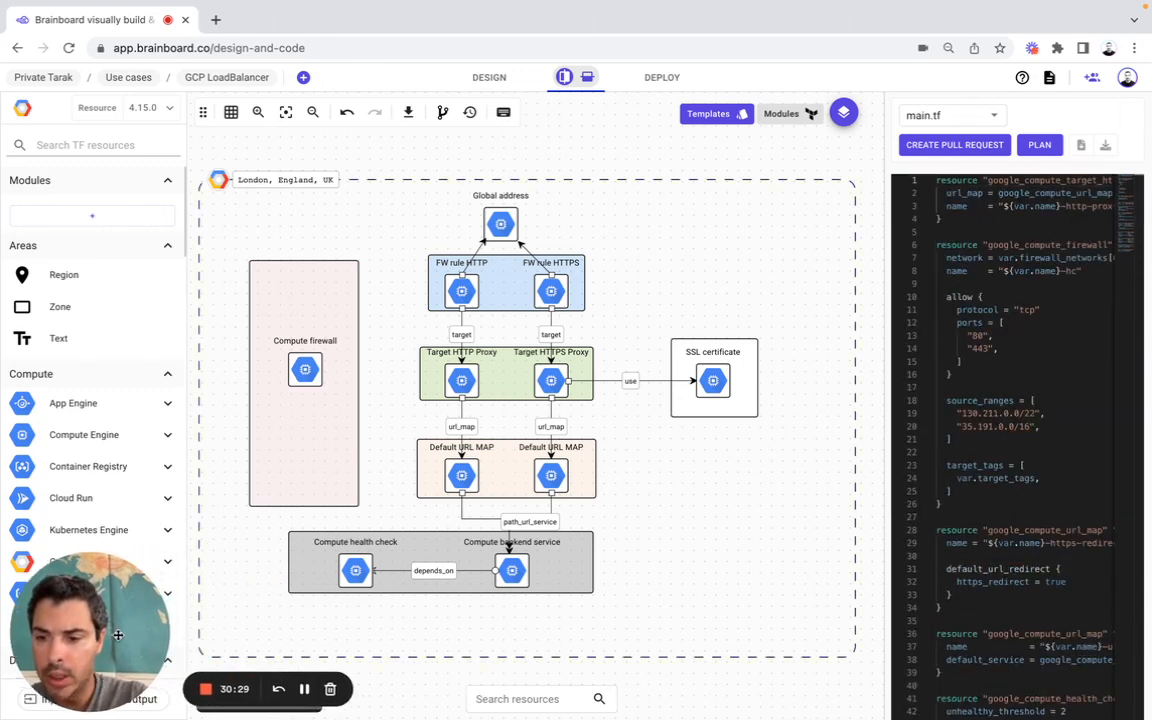
Open the deployment view of the GCP LoadBalancer architecture and read through its generated main.tf Terraform code
{"action": "left_click", "coordinate": [301, 688]}
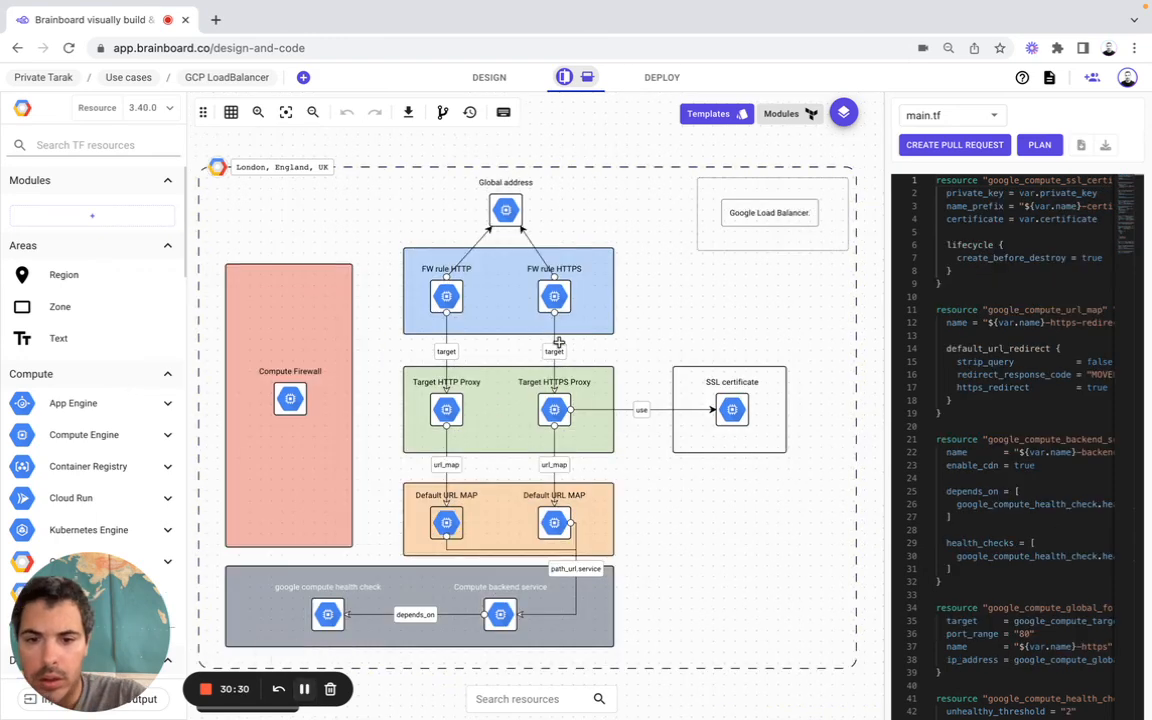
{"action": "left_click", "coordinate": [661, 78]}
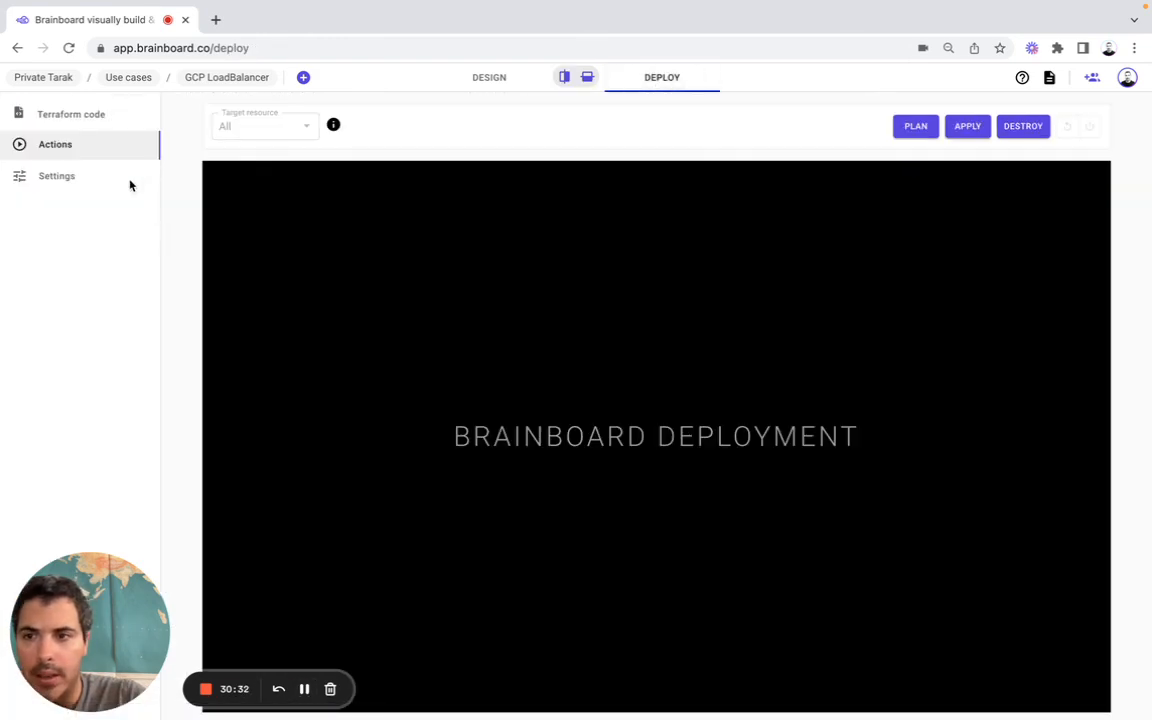
{"action": "left_click", "coordinate": [103, 116]}
{"action": "scroll", "coordinate": [290, 254], "scroll_direction": "down", "scroll_amount": 10}
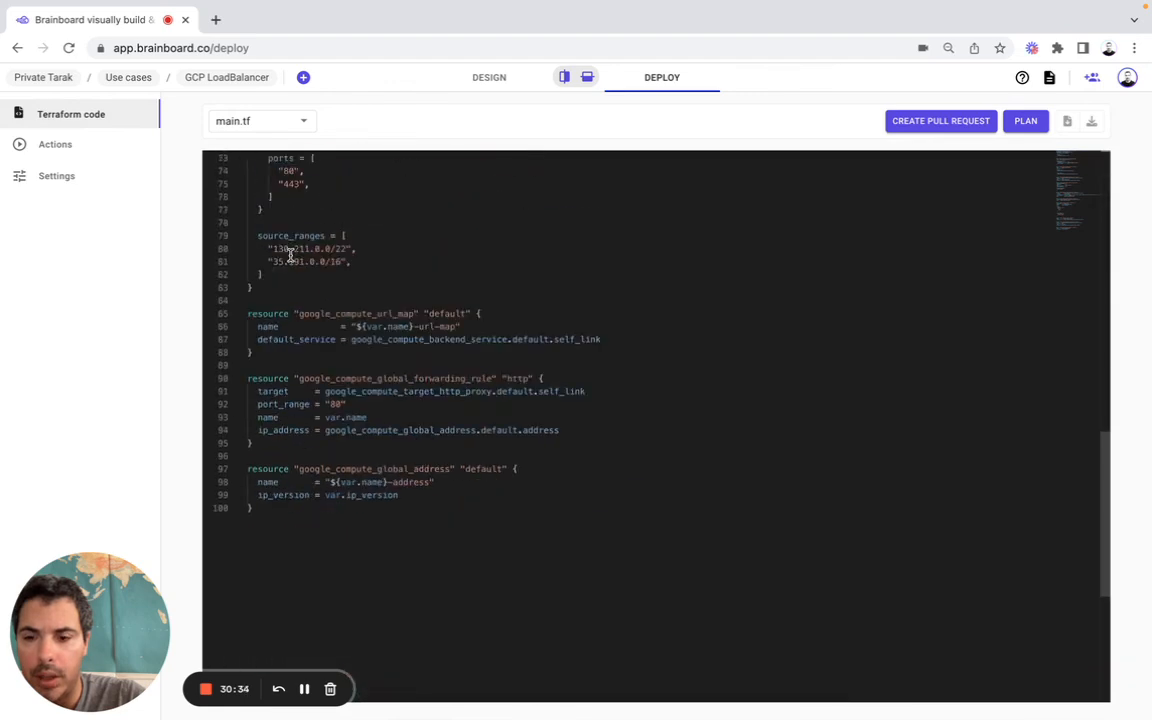
{"action": "scroll", "coordinate": [291, 260], "scroll_direction": "down", "scroll_amount": 3}
{"action": "scroll", "coordinate": [291, 260], "scroll_direction": "up", "scroll_amount": 20}
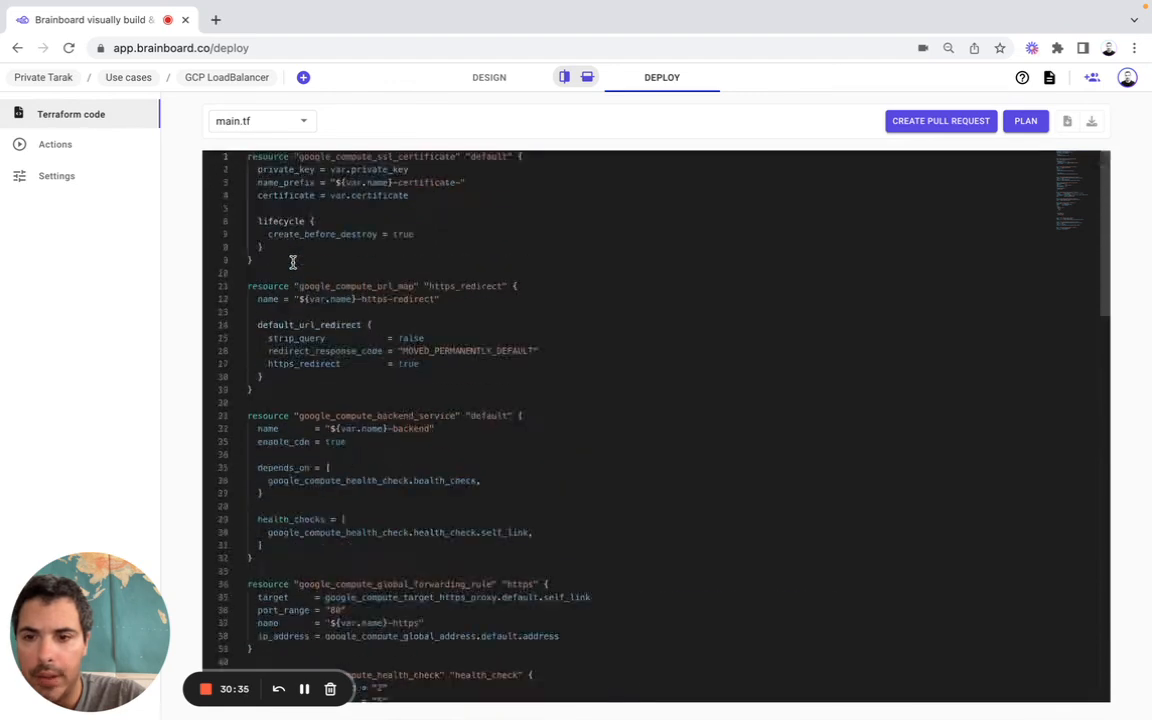
Run a Terraform plan for all resources of the architecture and review its output from the beginning
{"action": "left_click", "coordinate": [58, 145]}
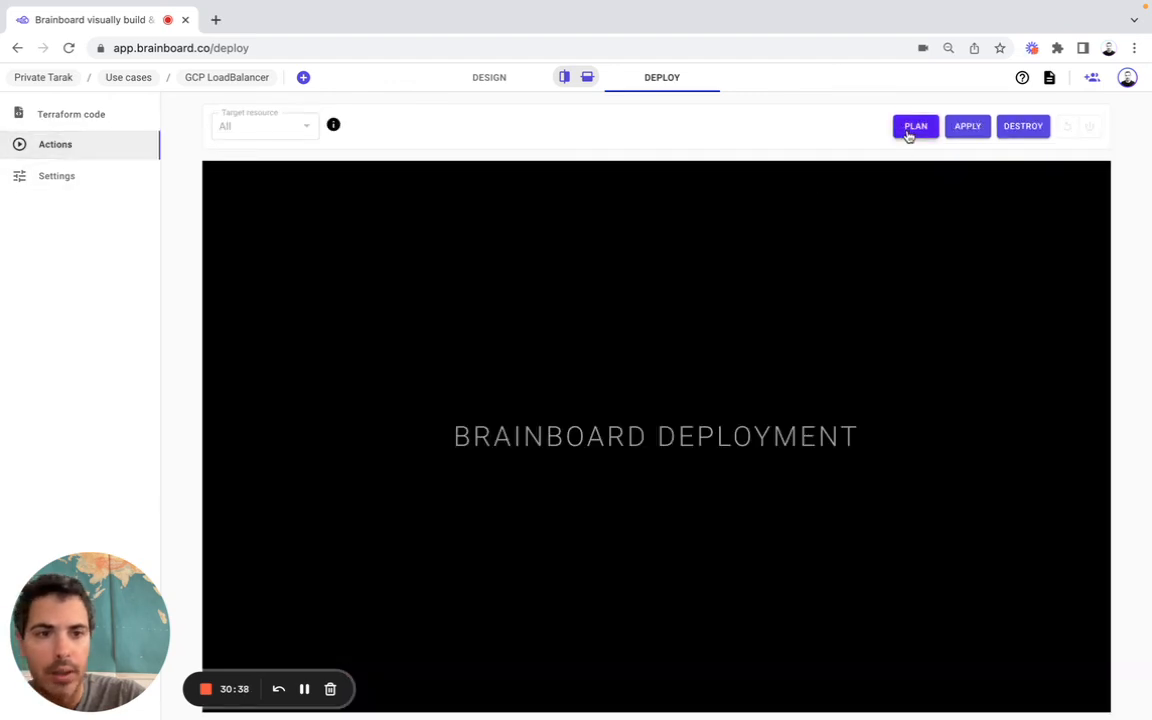
{"action": "left_click", "coordinate": [913, 128]}
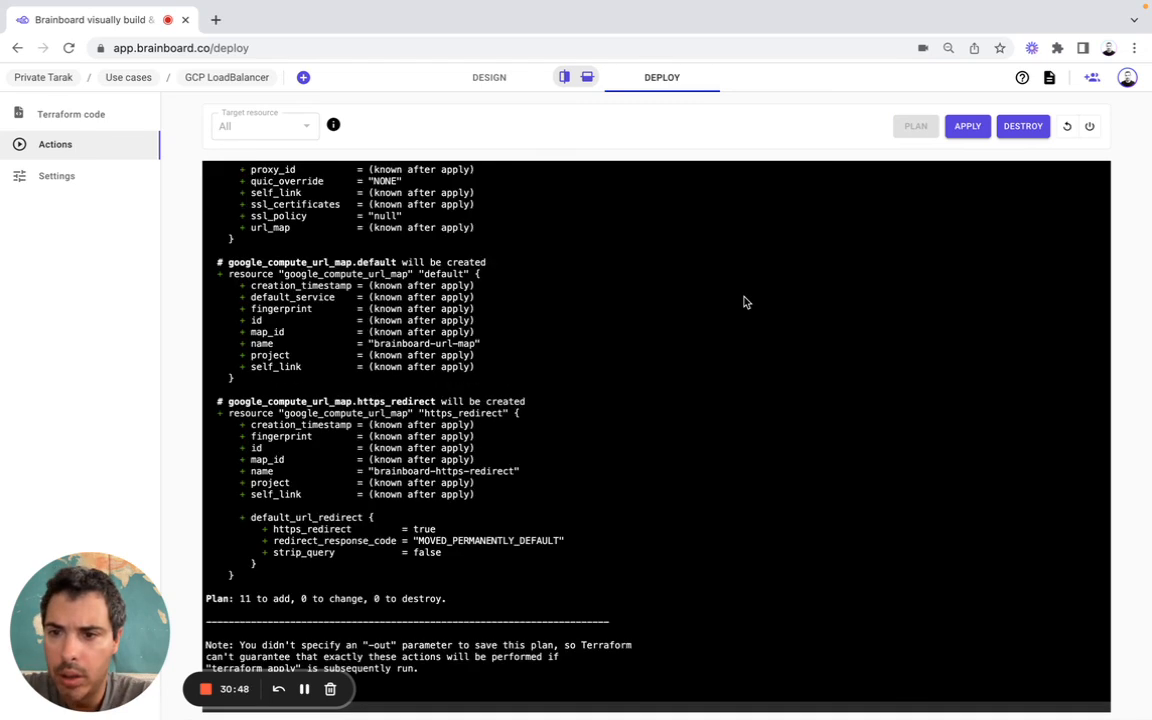
{"action": "scroll", "coordinate": [744, 302], "scroll_direction": "up", "scroll_amount": 15}
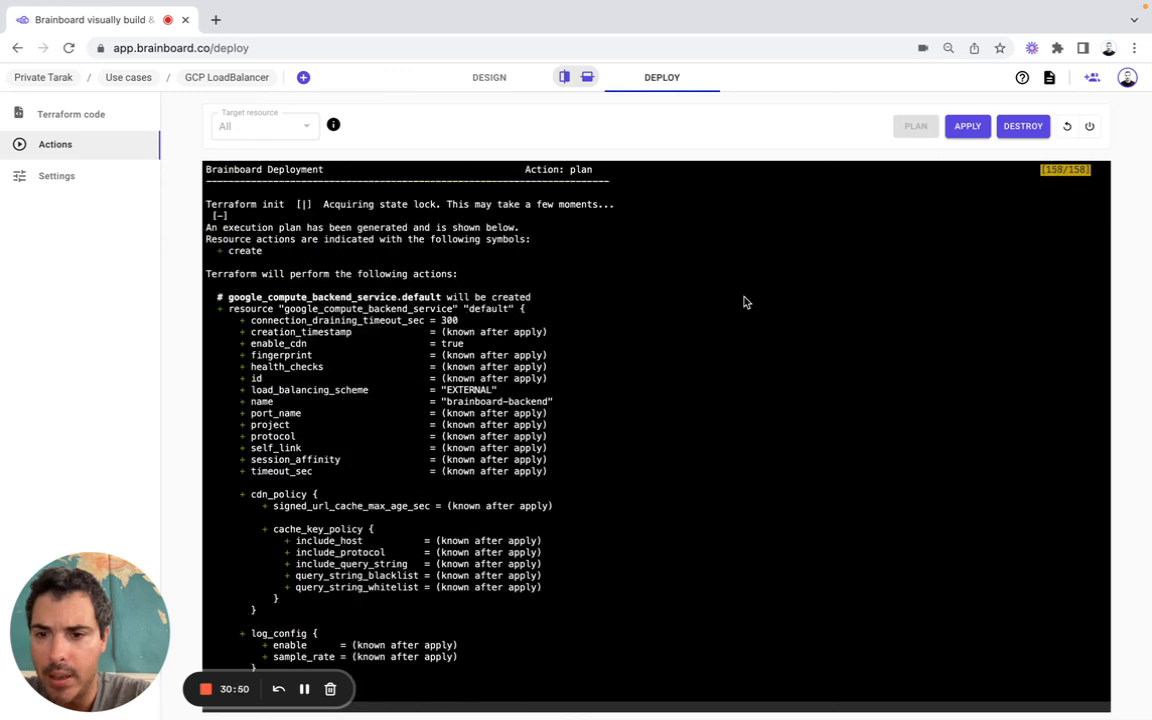
Stop the ongoing Terraform plan, and view the Terraform apply confirmation without executing it
{"action": "left_click", "coordinate": [968, 127]}
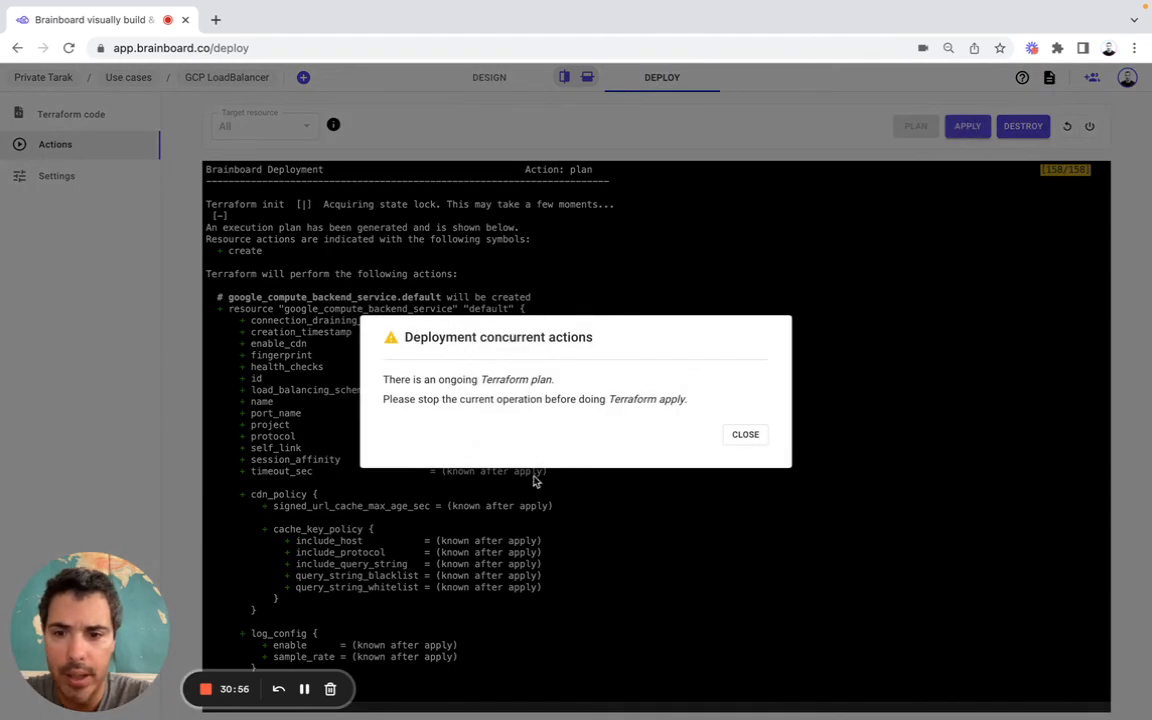
{"action": "left_click", "coordinate": [740, 440]}
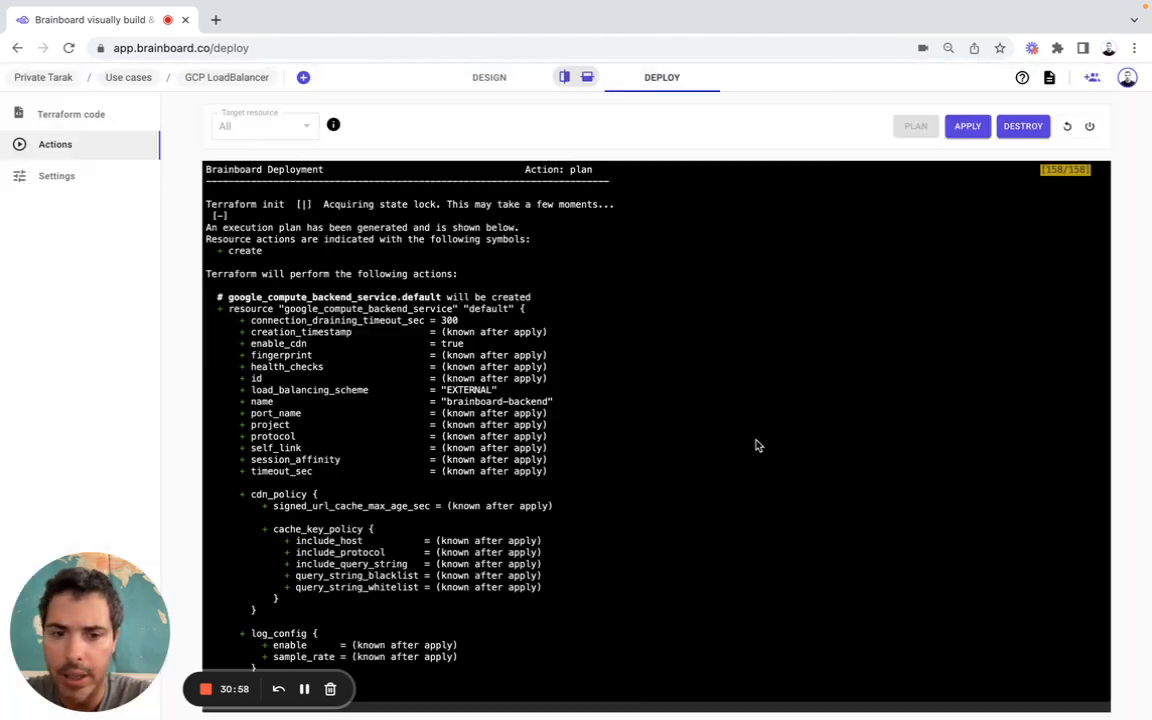
{"action": "left_click", "coordinate": [1090, 128]}
{"action": "left_click", "coordinate": [686, 434]}
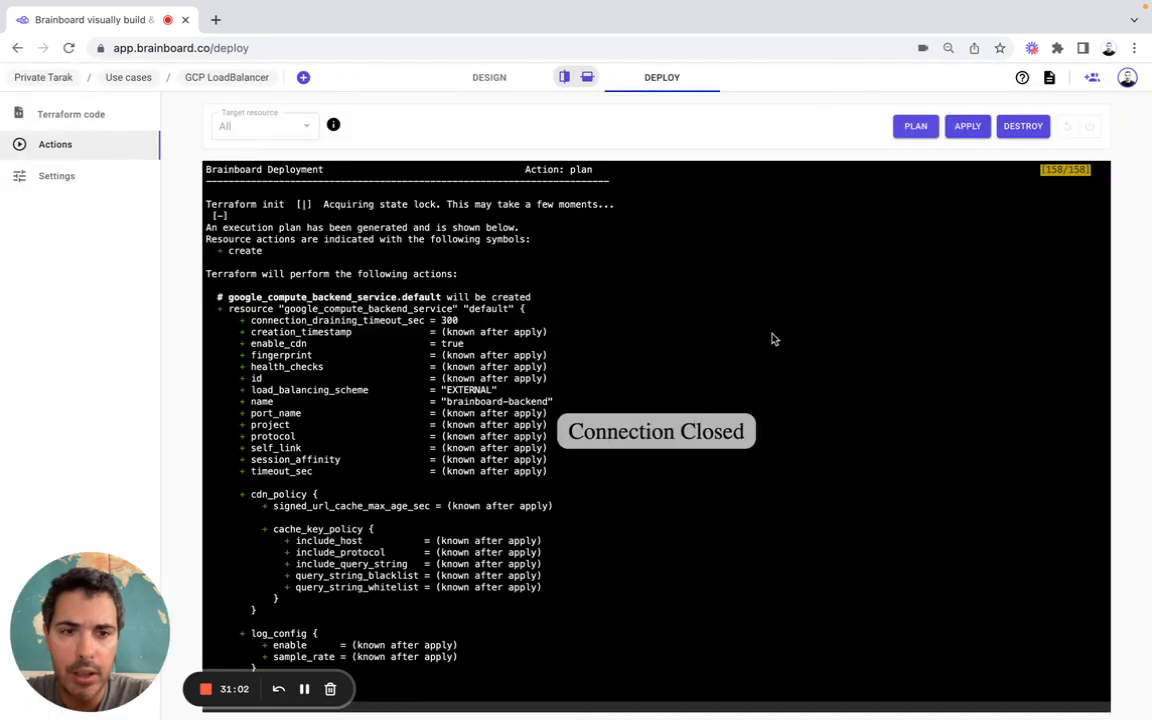
{"action": "left_click", "coordinate": [966, 127]}
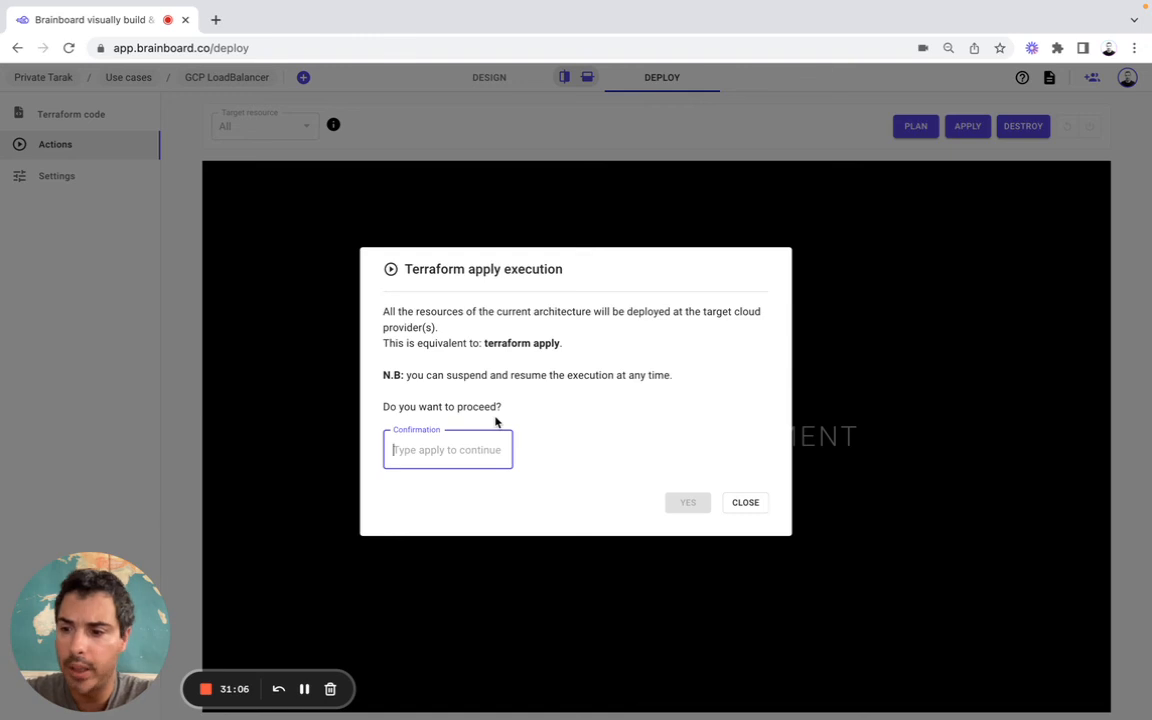
{"action": "left_click", "coordinate": [744, 503]}
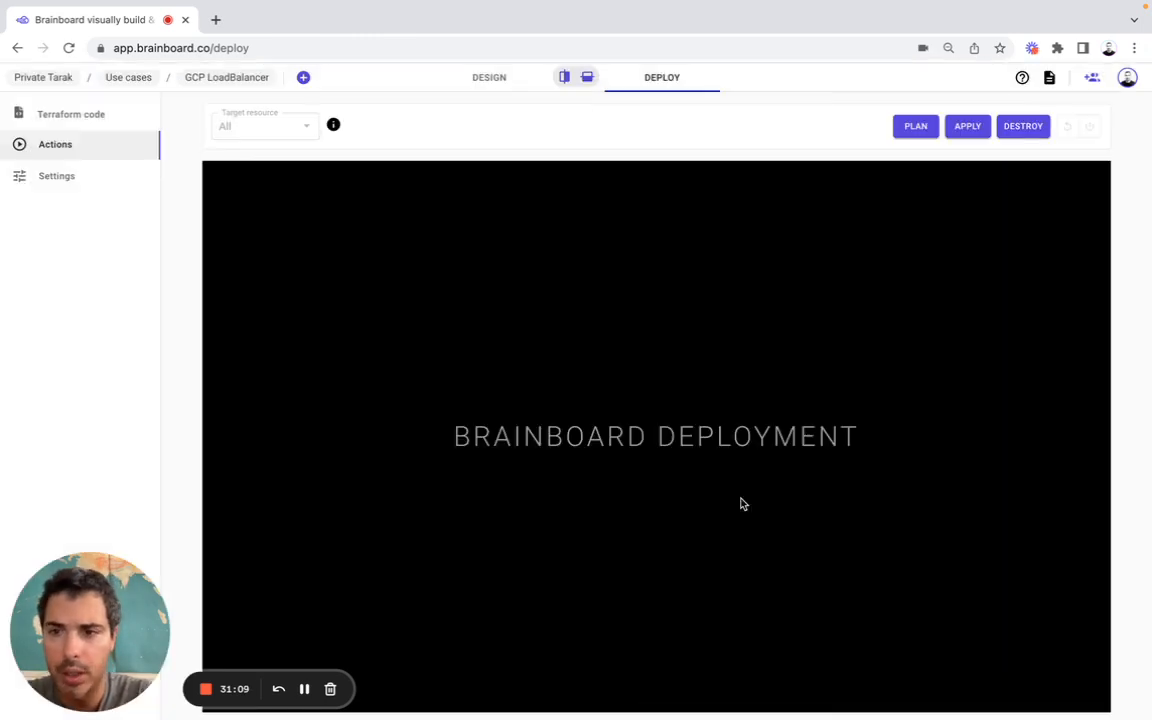
Publish the GCP LoadBalancer architecture to the catalog as a template with Public visibility, keeping the suggested name and description
{"action": "left_click", "coordinate": [243, 80]}
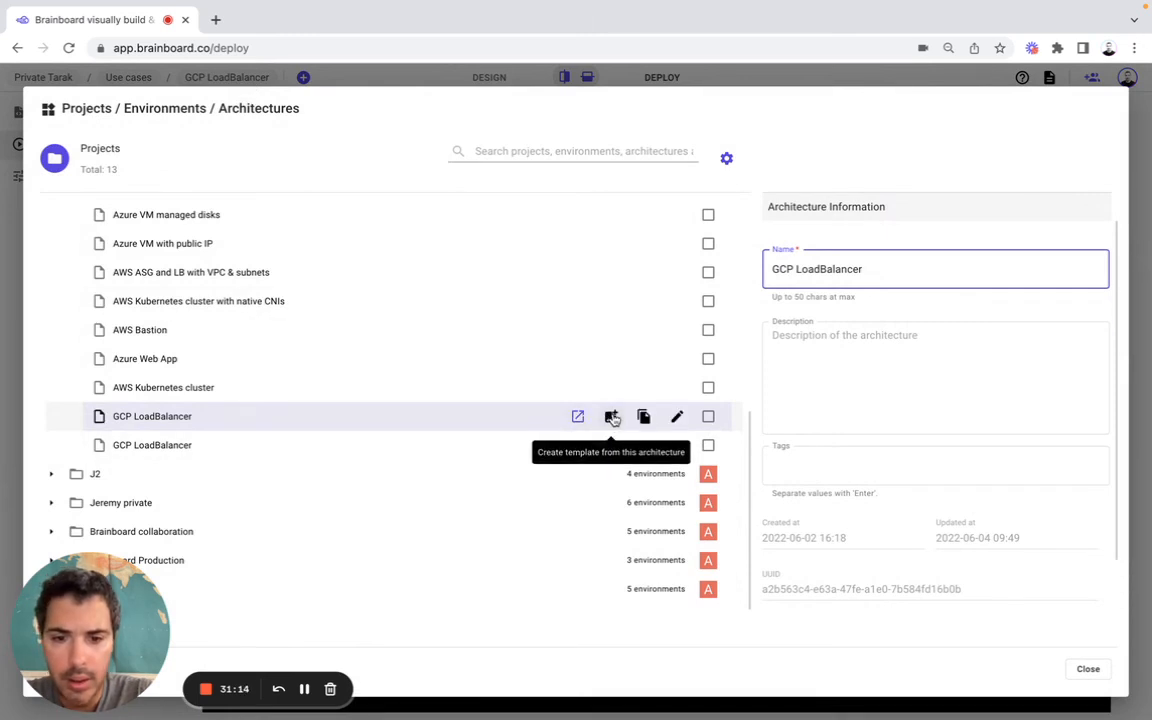
{"action": "left_click", "coordinate": [612, 417]}
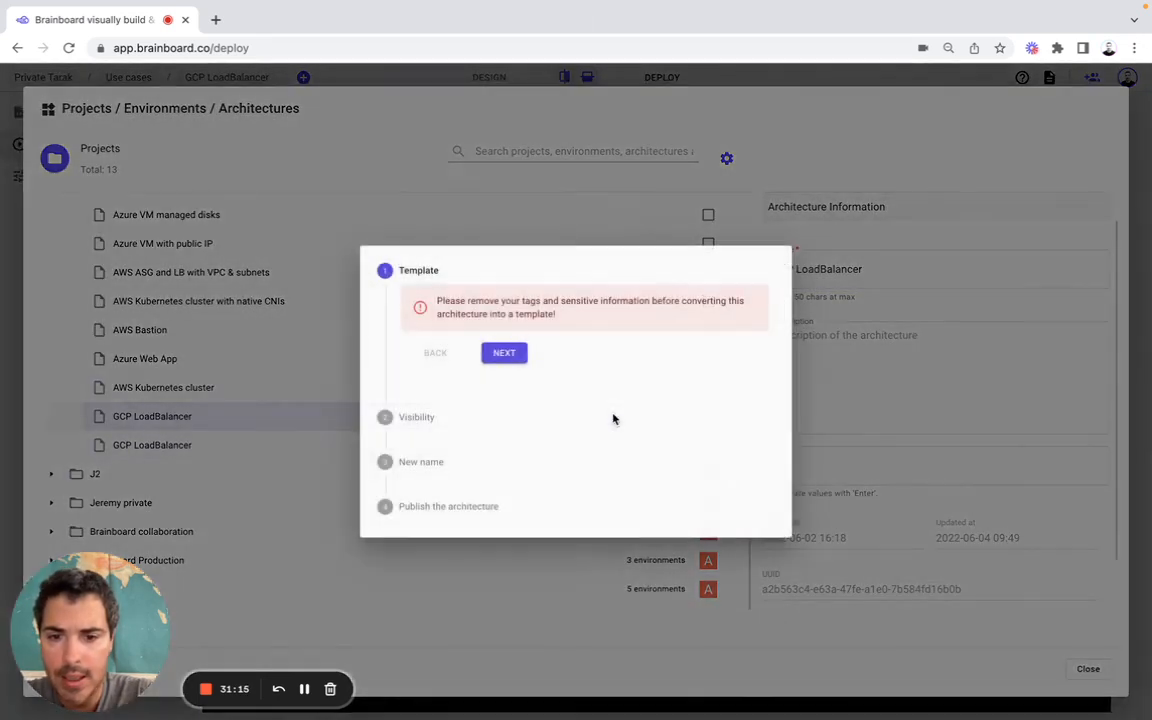
{"action": "left_click", "coordinate": [527, 355]}
{"action": "left_click", "coordinate": [458, 355]}
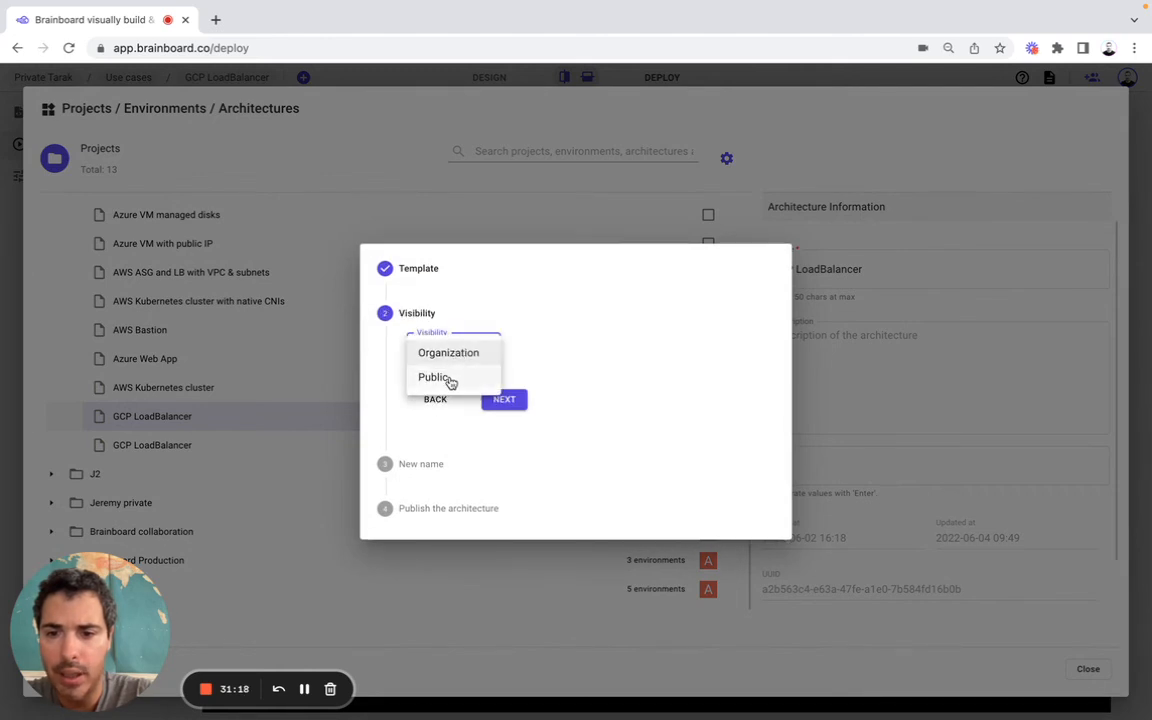
{"action": "left_click", "coordinate": [450, 380]}
{"action": "left_click", "coordinate": [504, 398]}
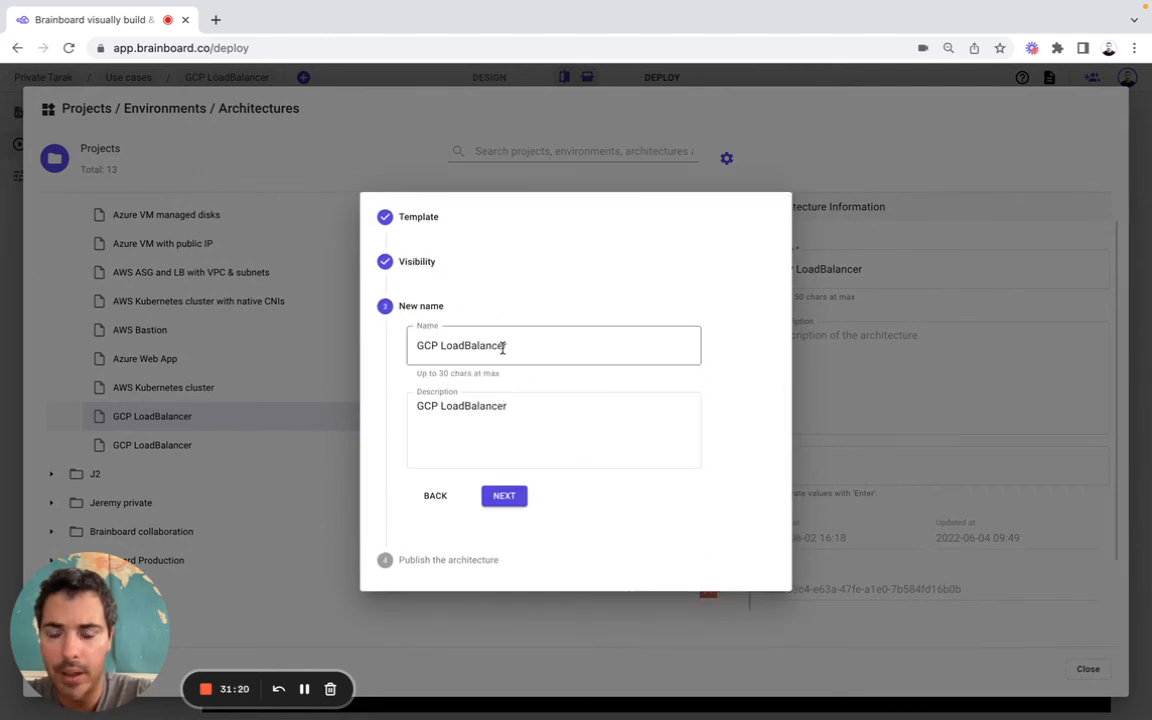
{"action": "left_click", "coordinate": [512, 496]}
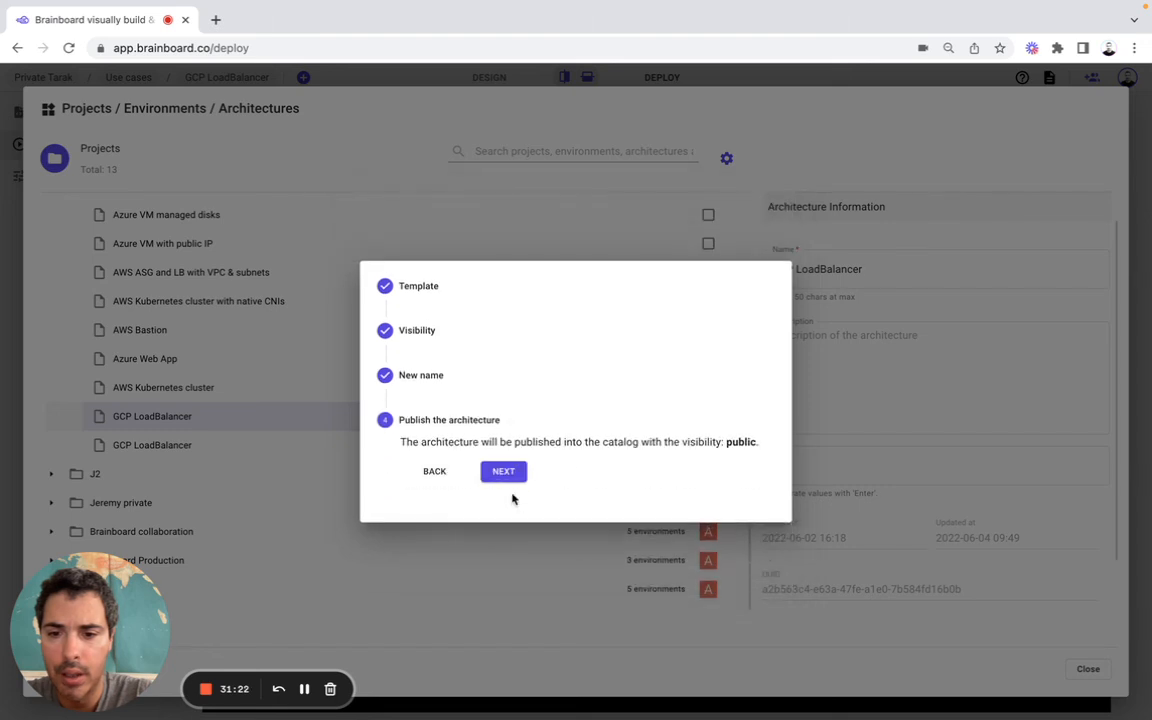
{"action": "left_click", "coordinate": [505, 472]}
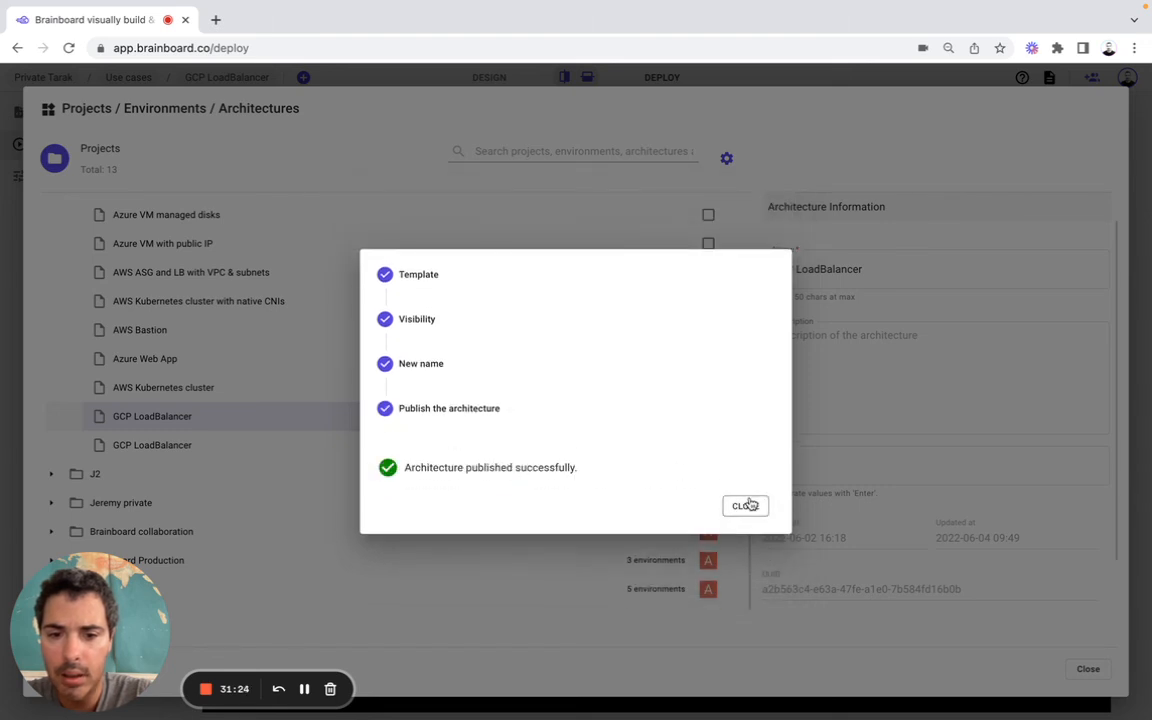
{"action": "left_click", "coordinate": [745, 505]}
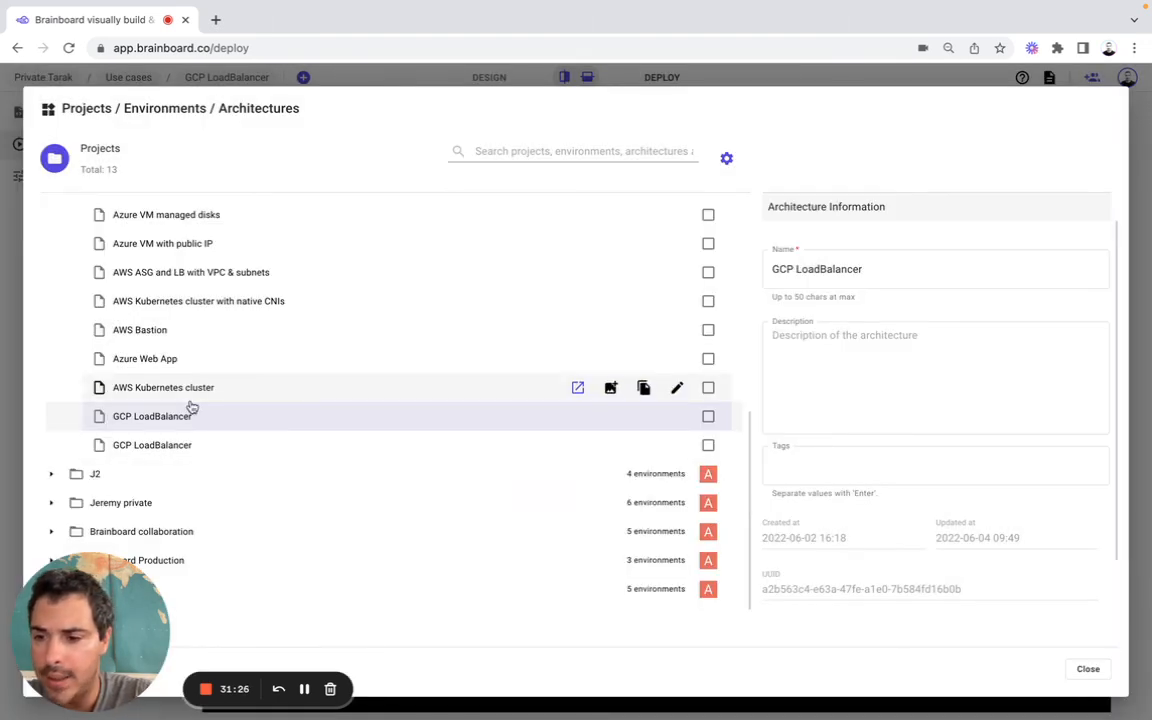
Switch to the Use cases environment of the Brainboard collaboration project
{"action": "scroll", "coordinate": [190, 430], "scroll_direction": "up", "scroll_amount": 5}
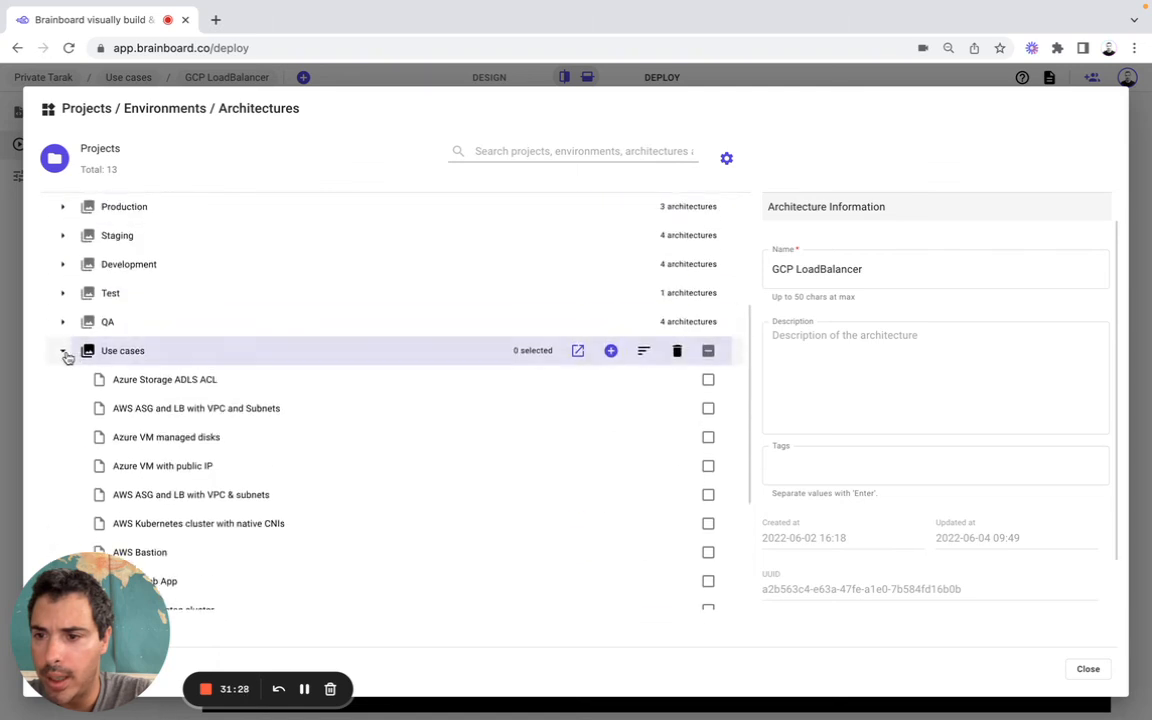
{"action": "left_click", "coordinate": [64, 353]}
{"action": "left_click_drag", "start_coordinate": [121, 589], "coordinate": [259, 589]}
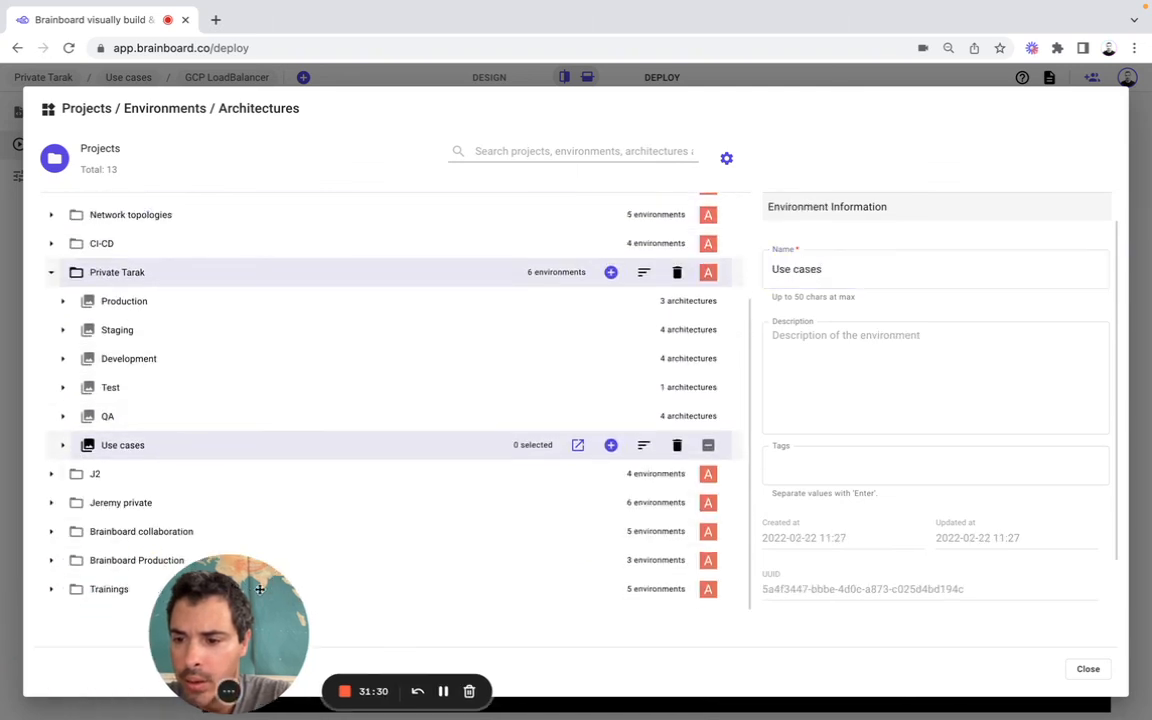
{"action": "left_click", "coordinate": [52, 531]}
{"action": "scroll", "coordinate": [51, 535], "scroll_direction": "down", "scroll_amount": 1}
{"action": "left_click", "coordinate": [118, 523]}
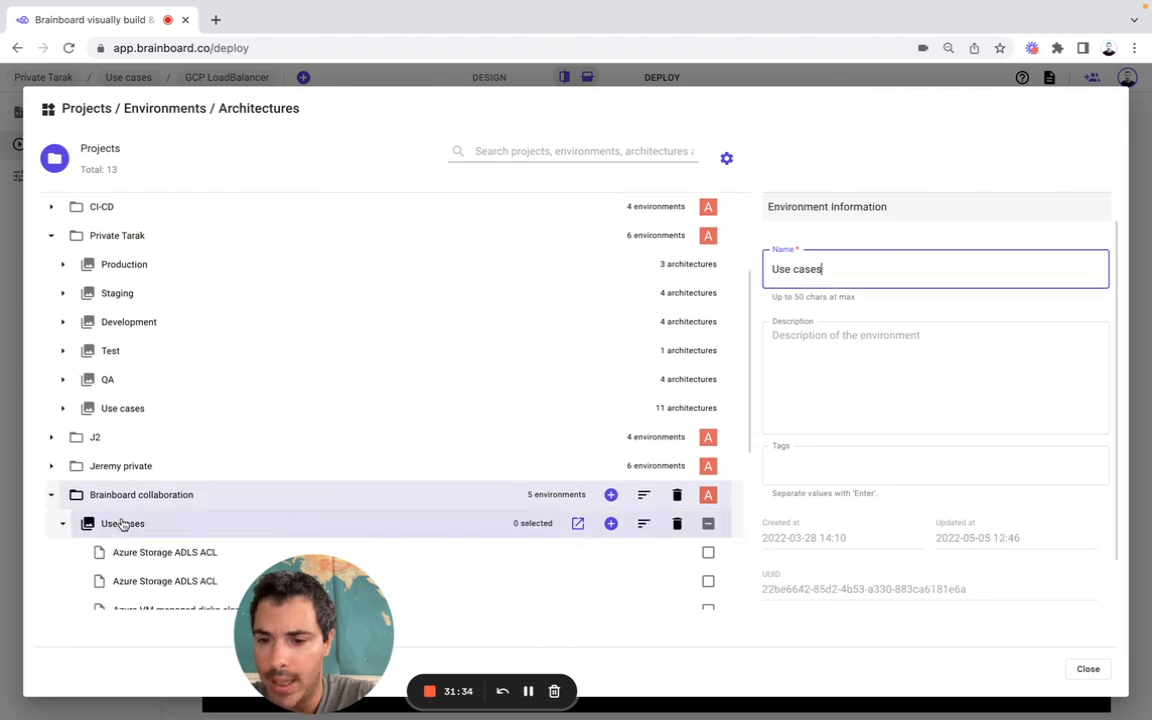
{"action": "left_click", "coordinate": [578, 523]}
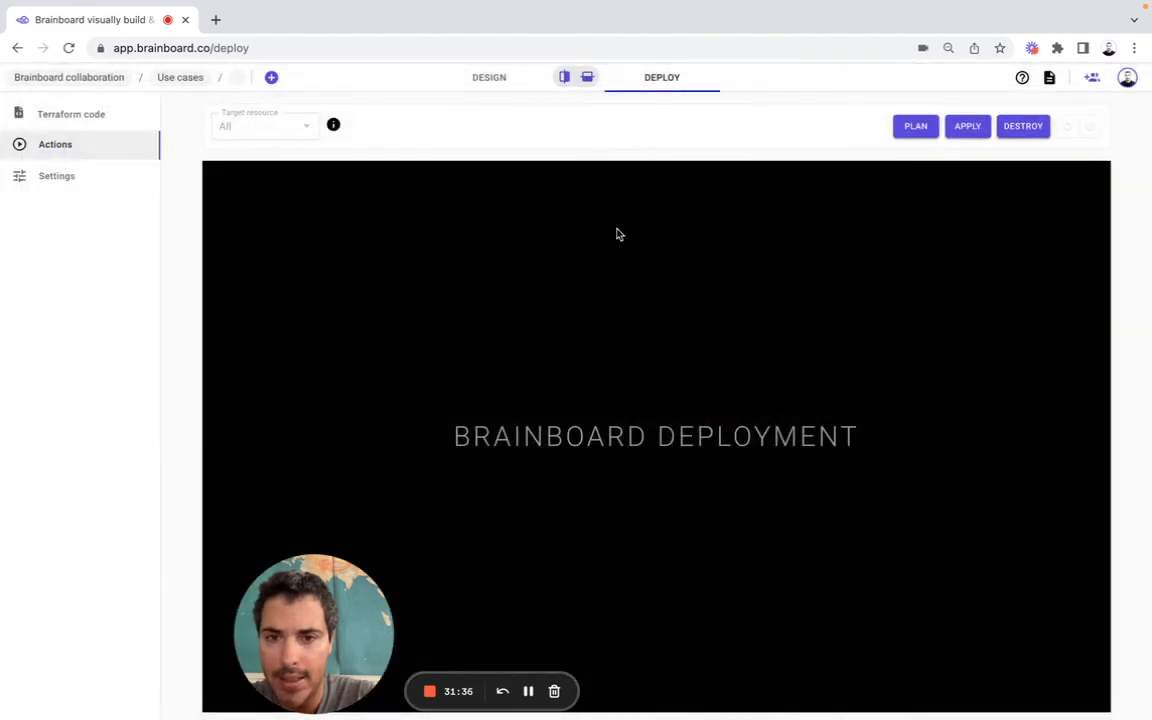
In the combined design and code view, search the templates catalog for "Loa" and clone the public GCP LoadBalancer template
{"action": "left_click", "coordinate": [490, 86]}
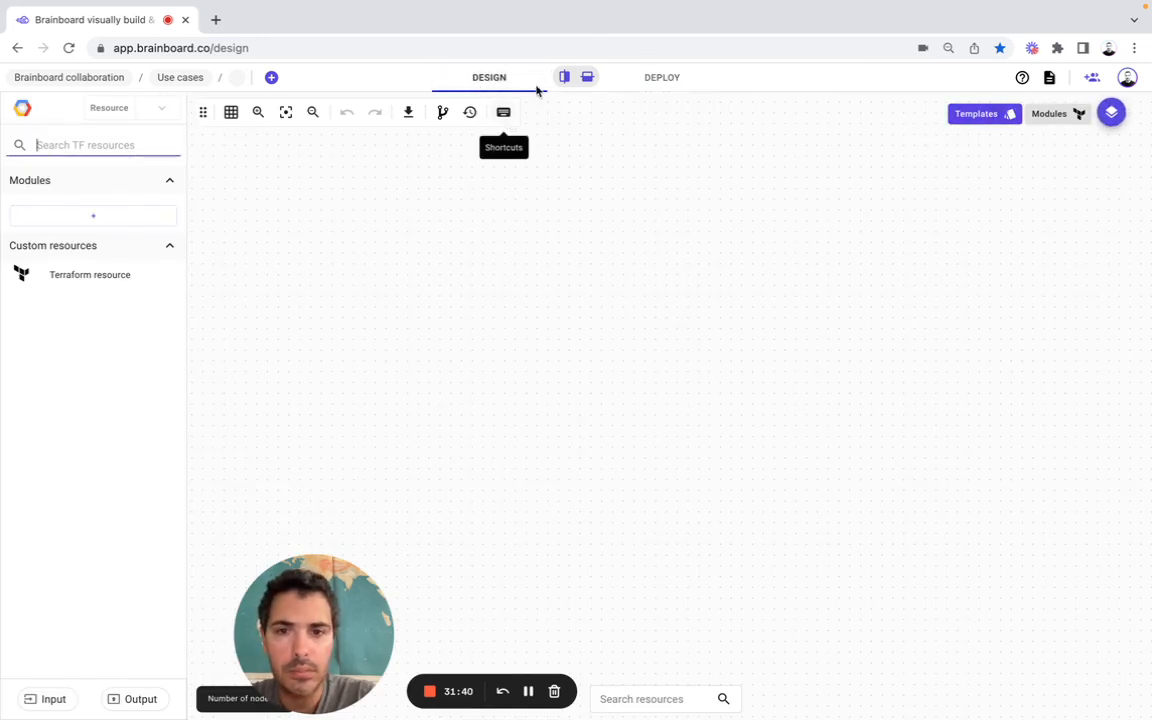
{"action": "left_click", "coordinate": [566, 78]}
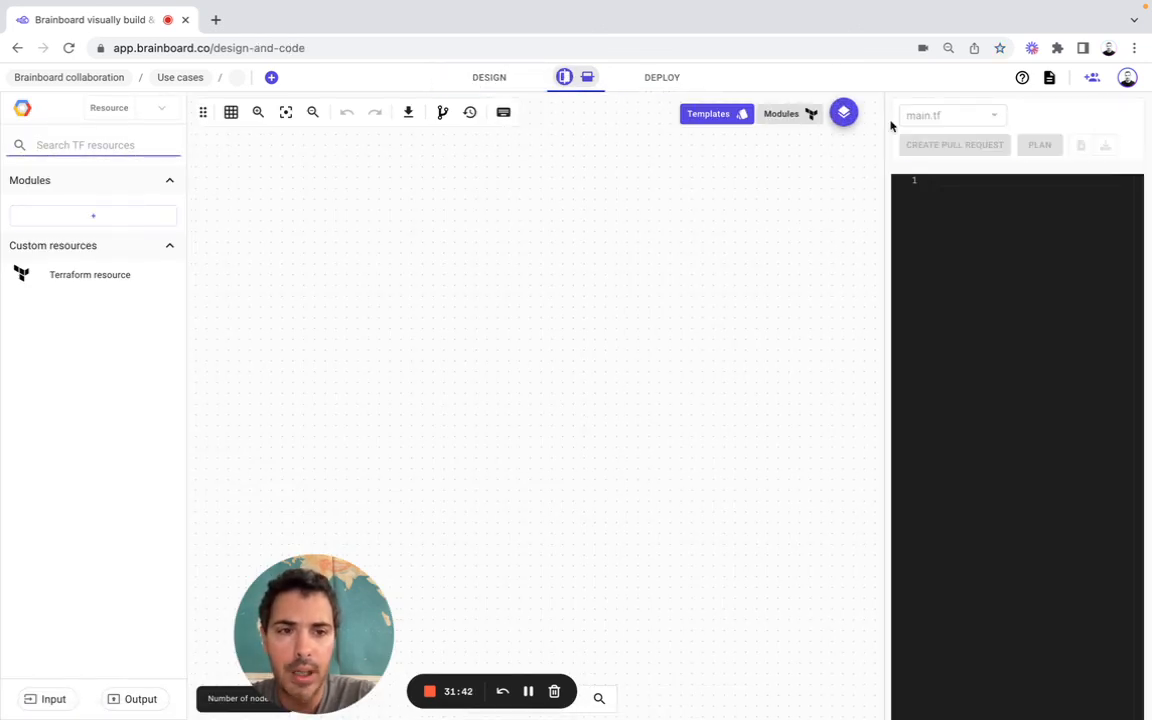
{"action": "left_click", "coordinate": [712, 114]}
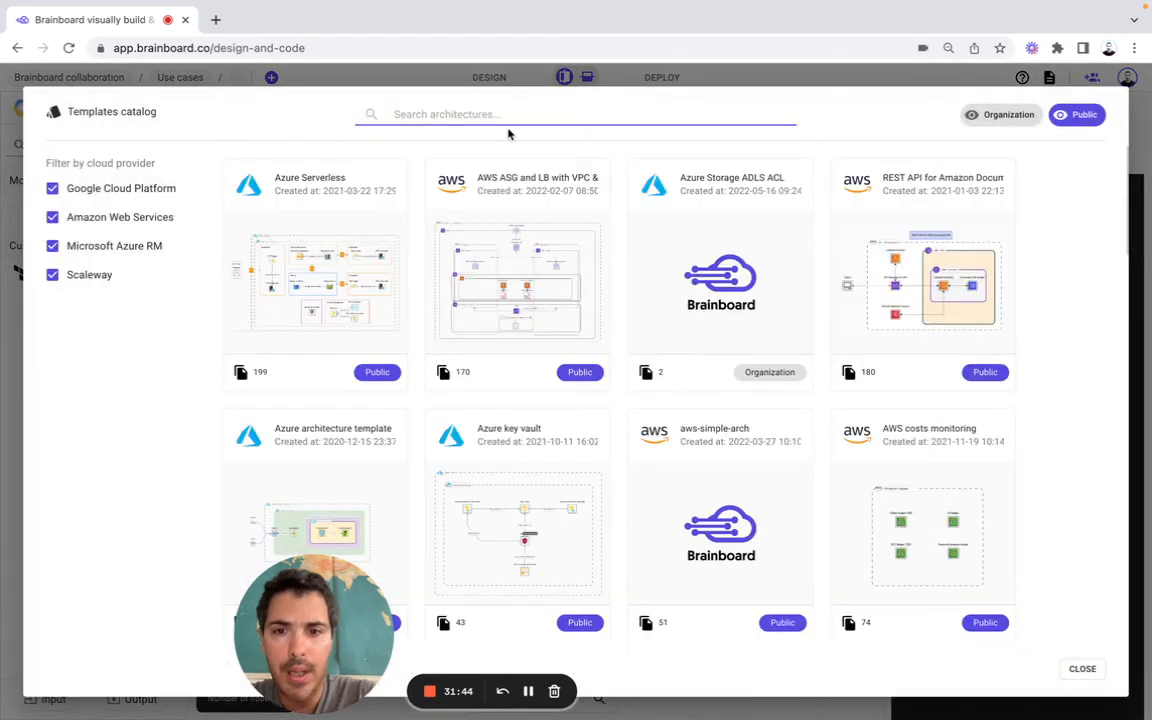
{"action": "type", "text": "Loa"}
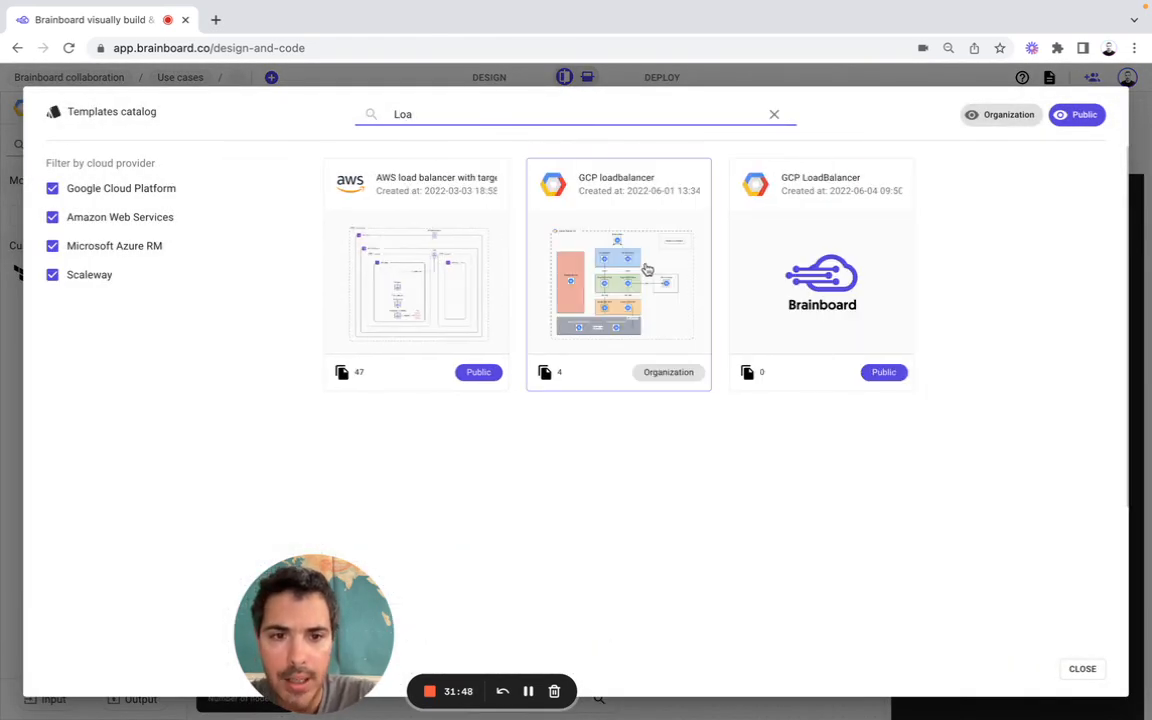
{"action": "left_click", "coordinate": [749, 375]}
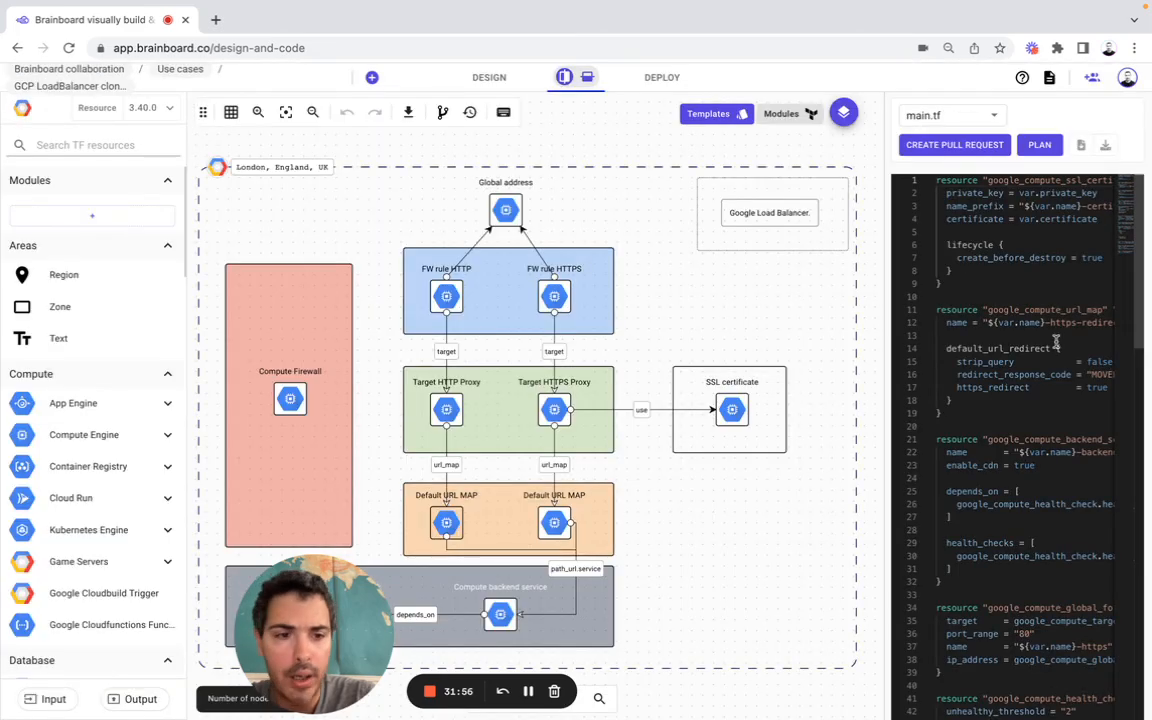
Examine the cloned load balancer's main.tf code from start to end alongside its design
{"action": "scroll", "coordinate": [1055, 346], "scroll_direction": "down", "scroll_amount": 5}
{"action": "scroll", "coordinate": [1056, 346], "scroll_direction": "down", "scroll_amount": 15}
{"action": "scroll", "coordinate": [1056, 346], "scroll_direction": "up", "scroll_amount": 17}
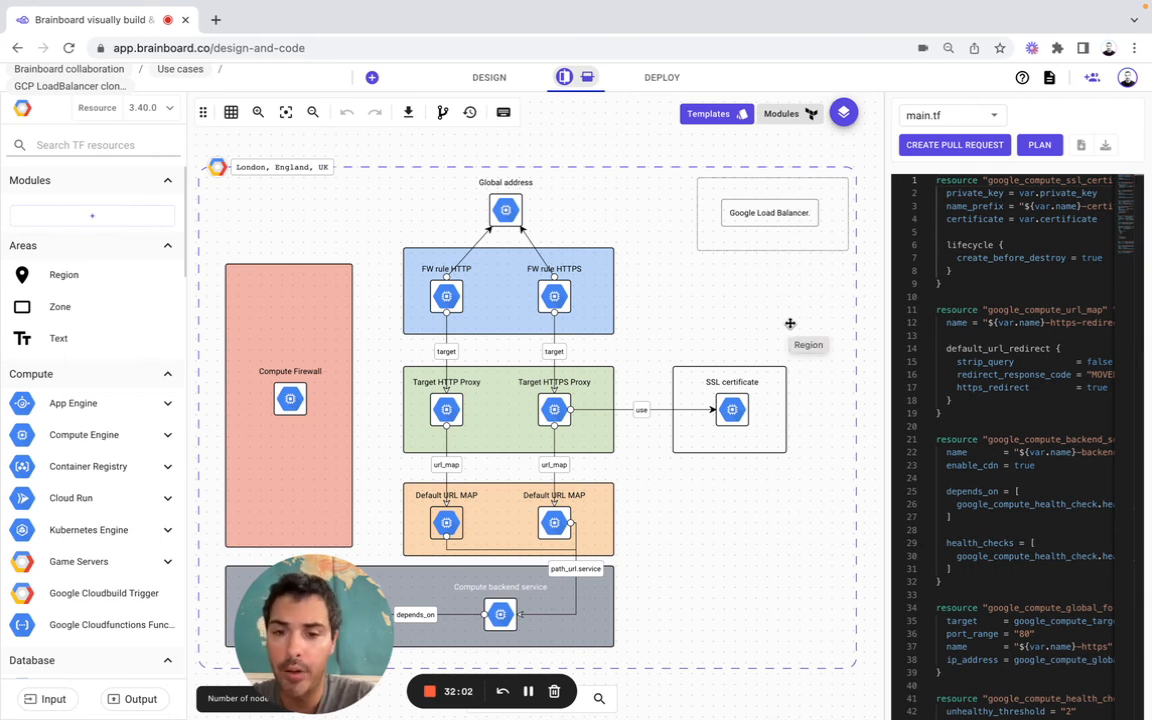
{"action": "mouse_move", "coordinate": [338, 594]}
{"action": "left_mouse_down"}
{"action": "mouse_move", "coordinate": [122, 623]}
{"action": "mouse_move", "coordinate": [137, 628]}
{"action": "left_mouse_up"}
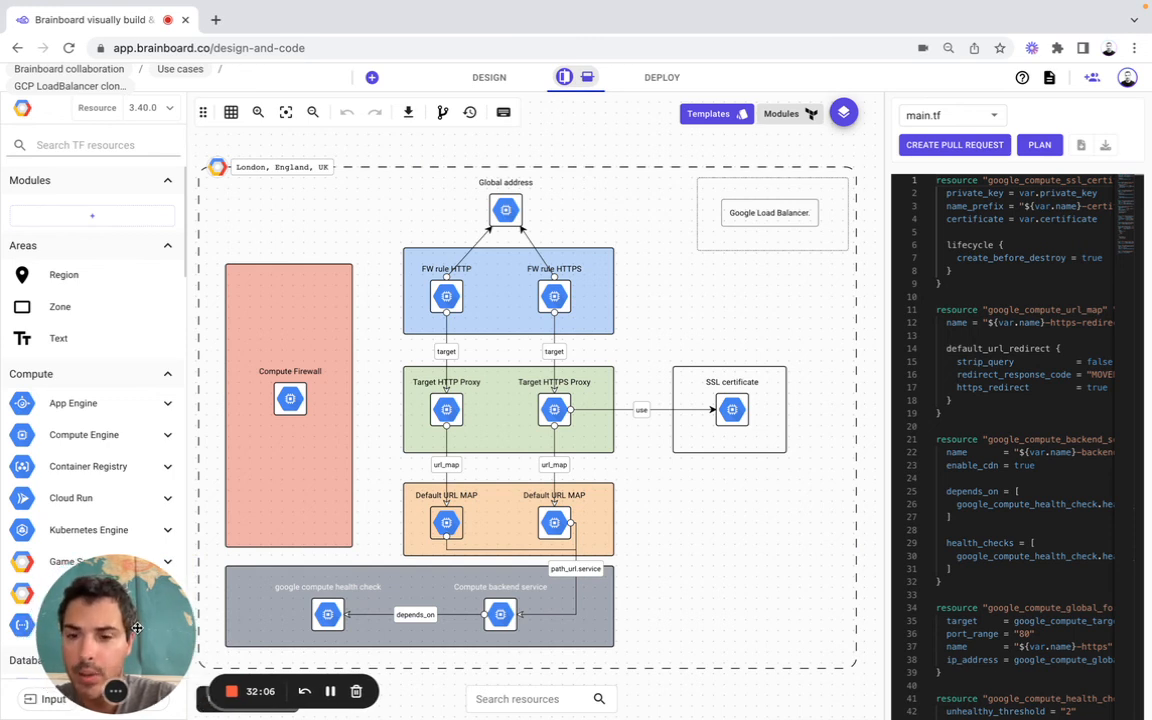